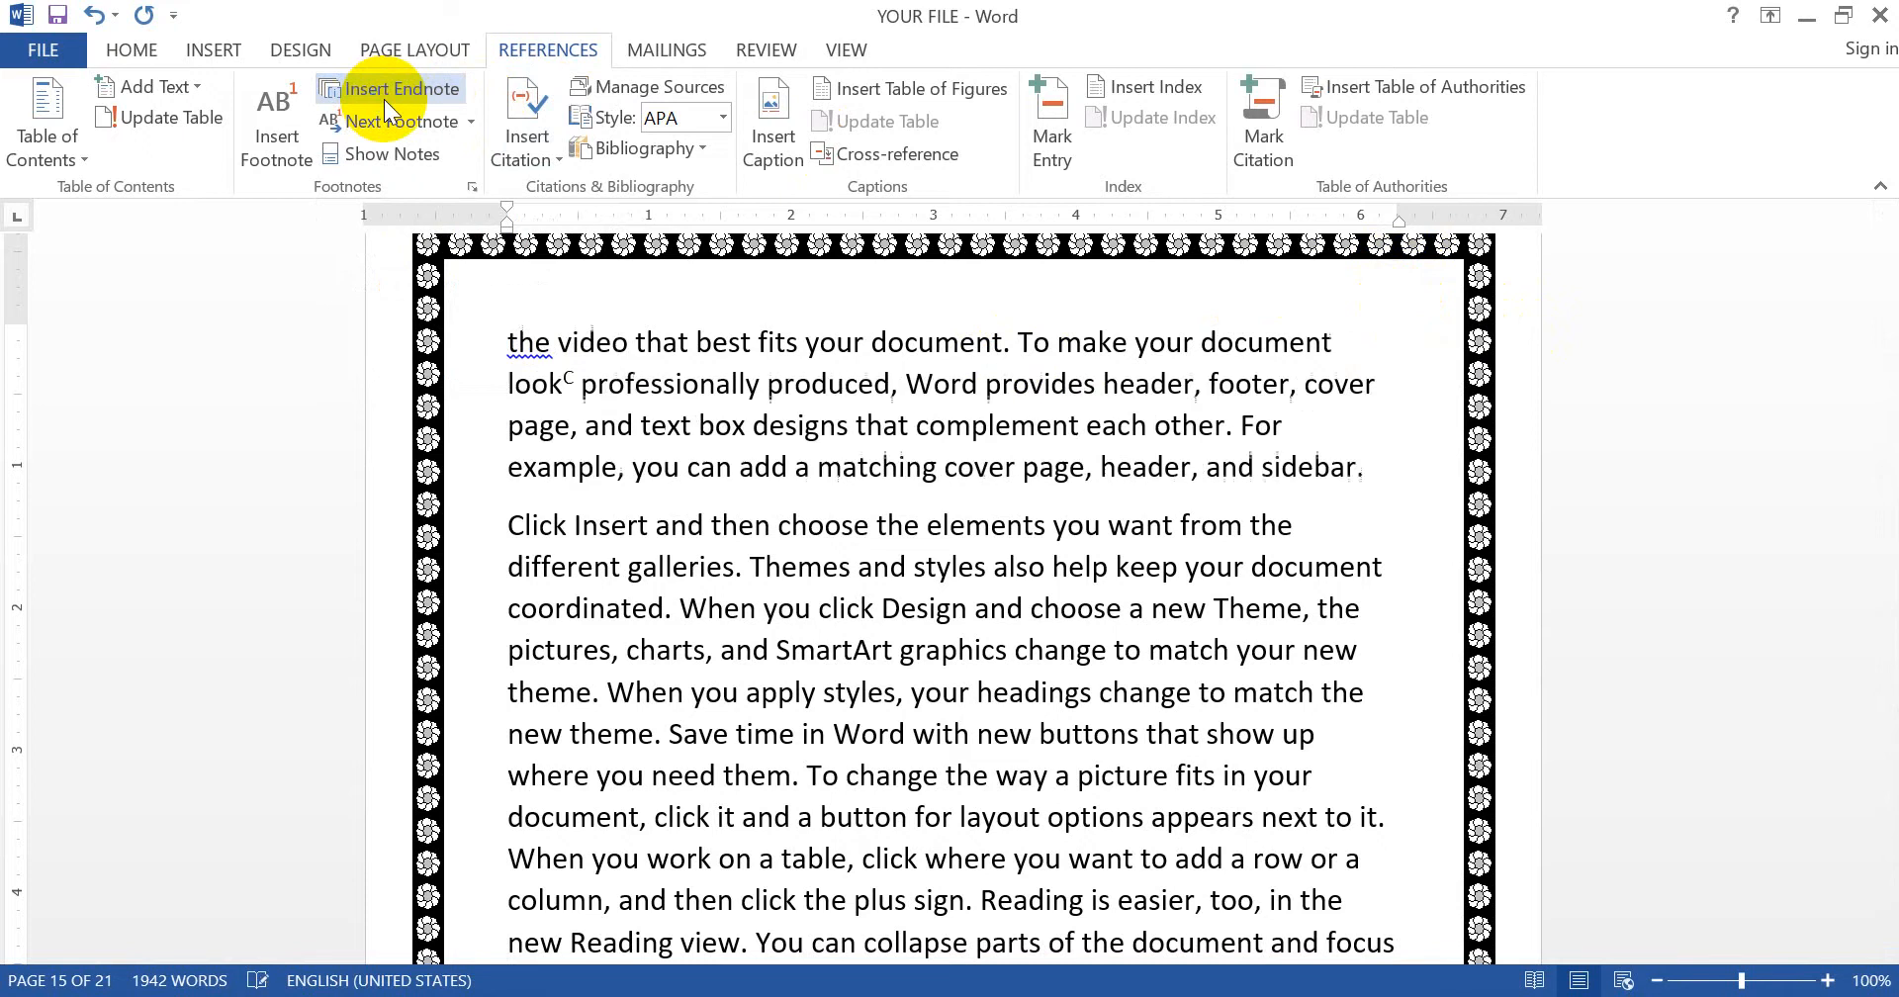
- Type 'FORMATION AND DESING OF OUT DOCUMENT' as endnote C's text and jump back to its reference
left_click(1885, 212)
left_click(1885, 212)
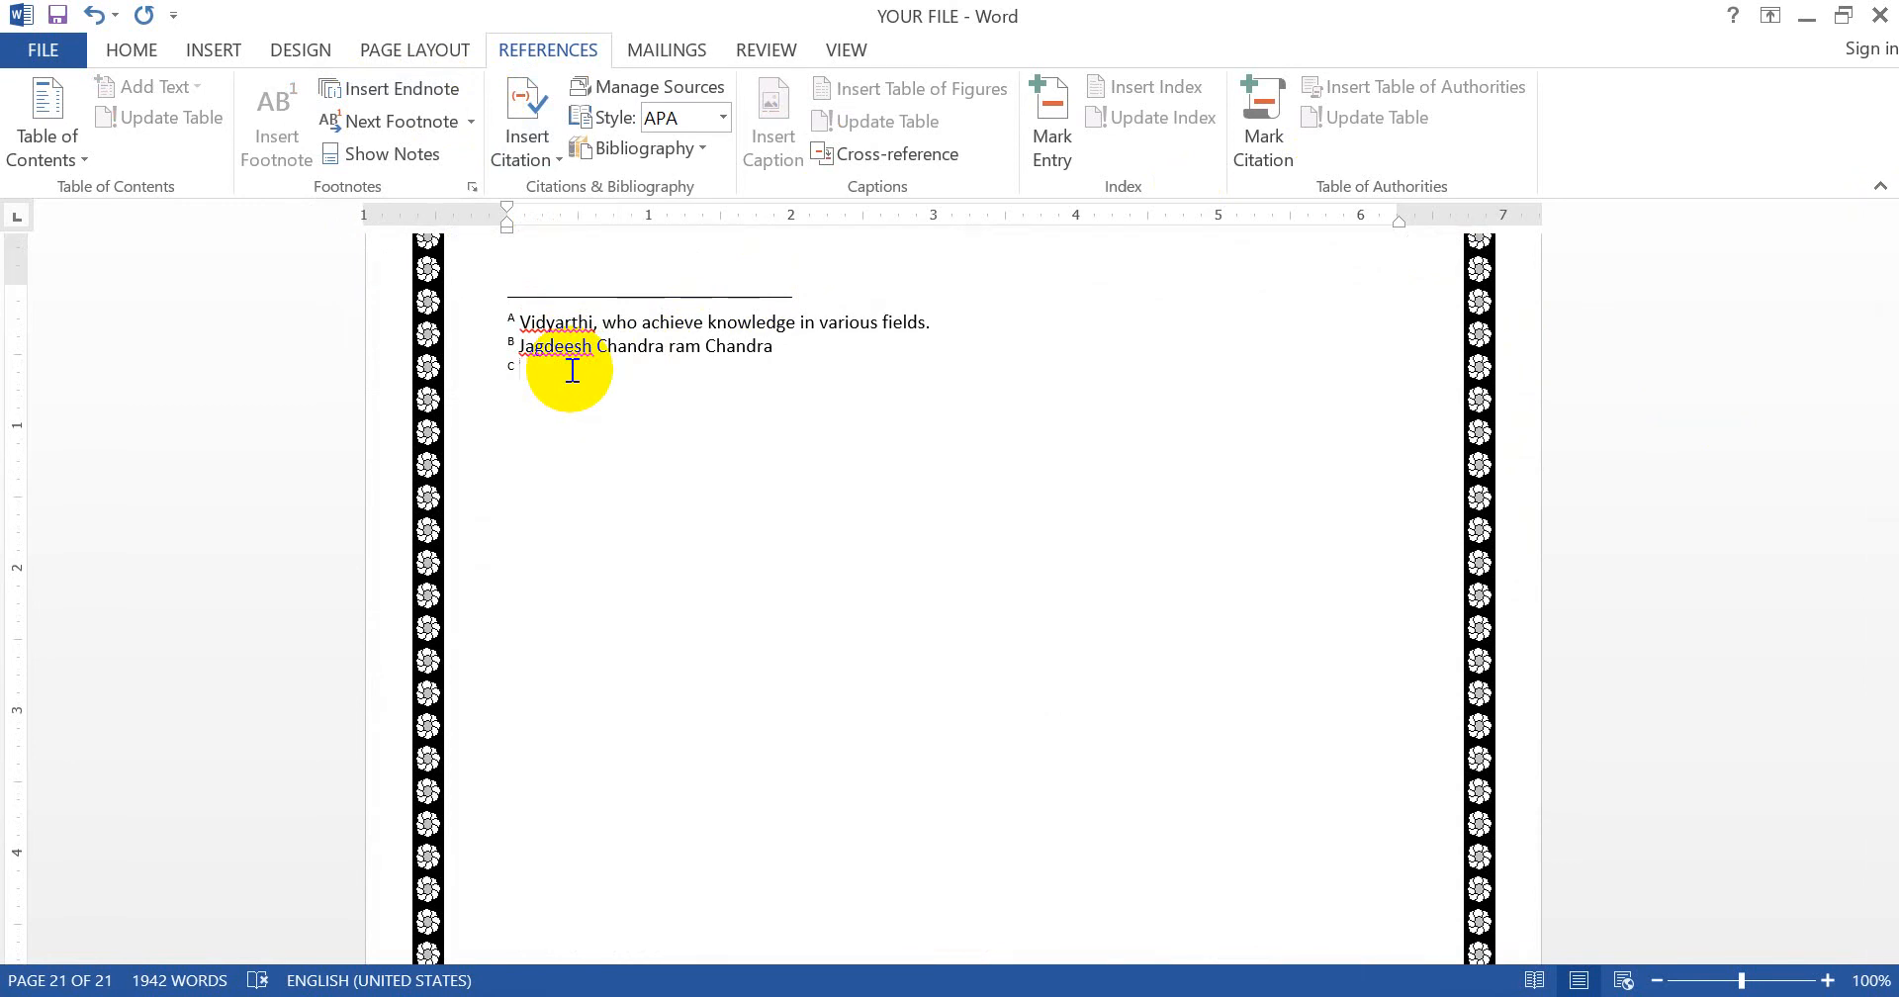
type("FORMATION AND DESING OF OUT D")
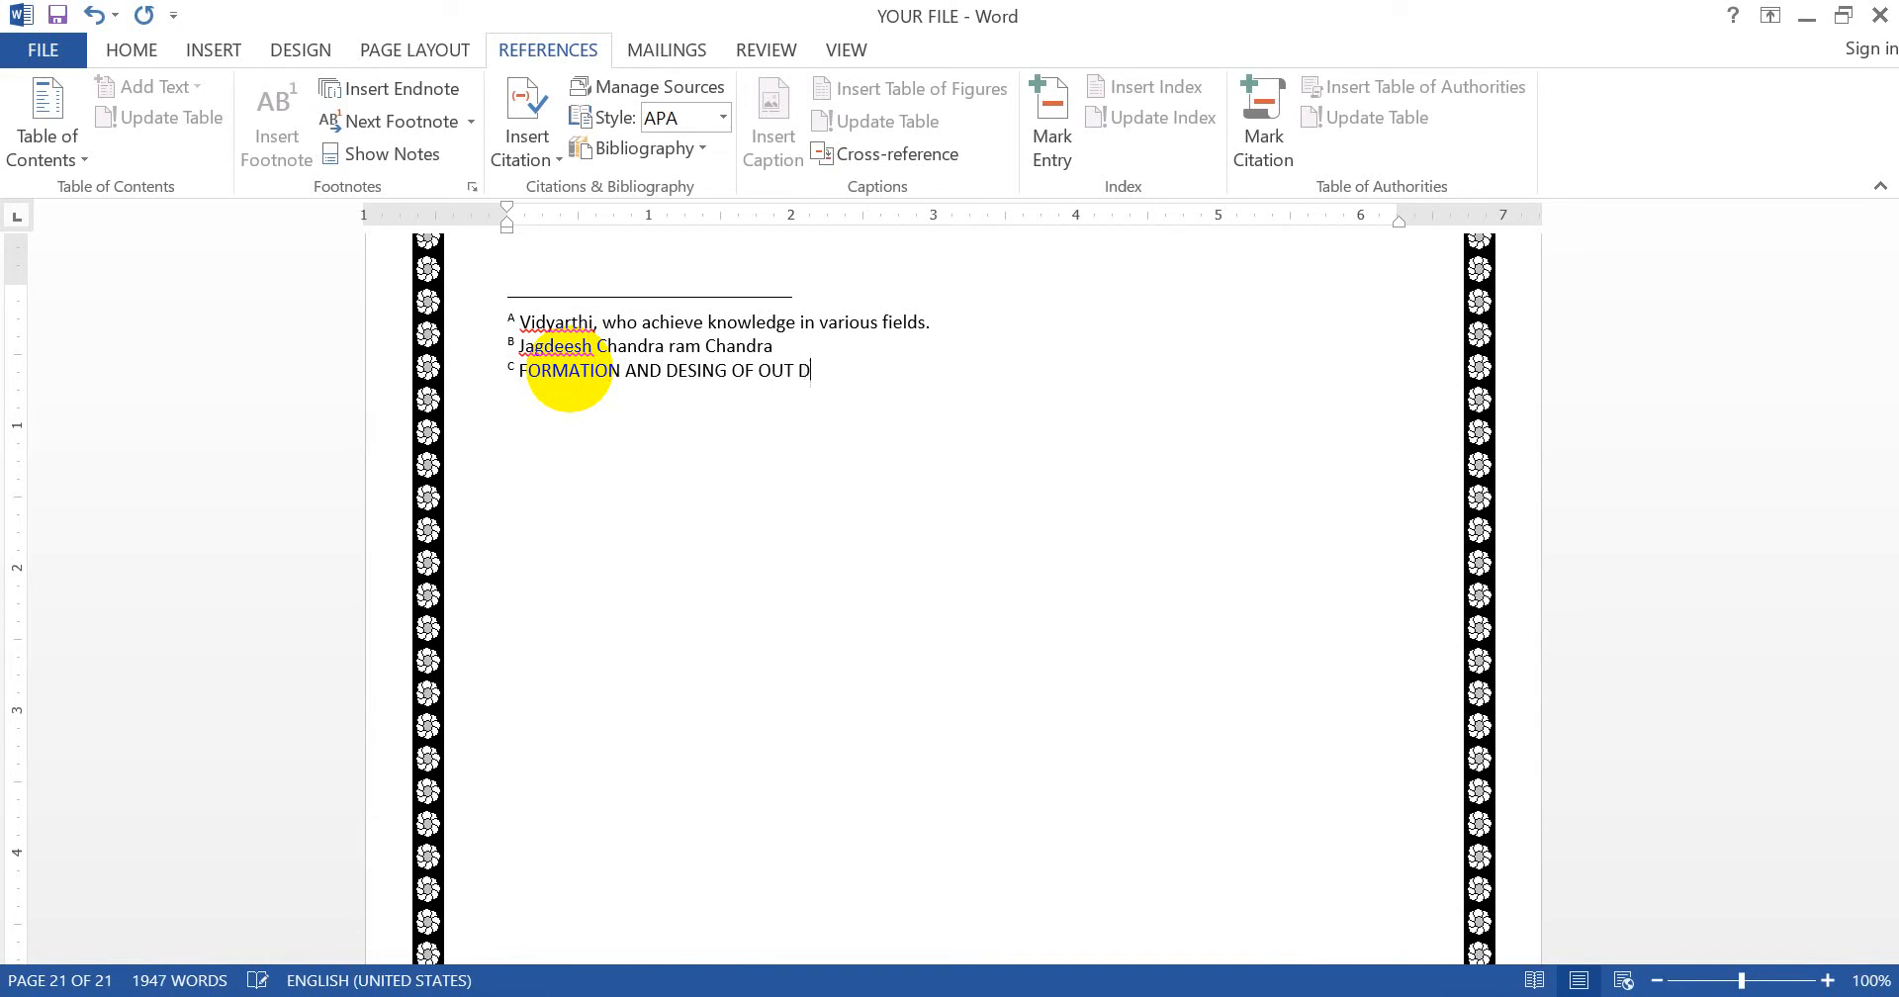
type("OCUMENT")
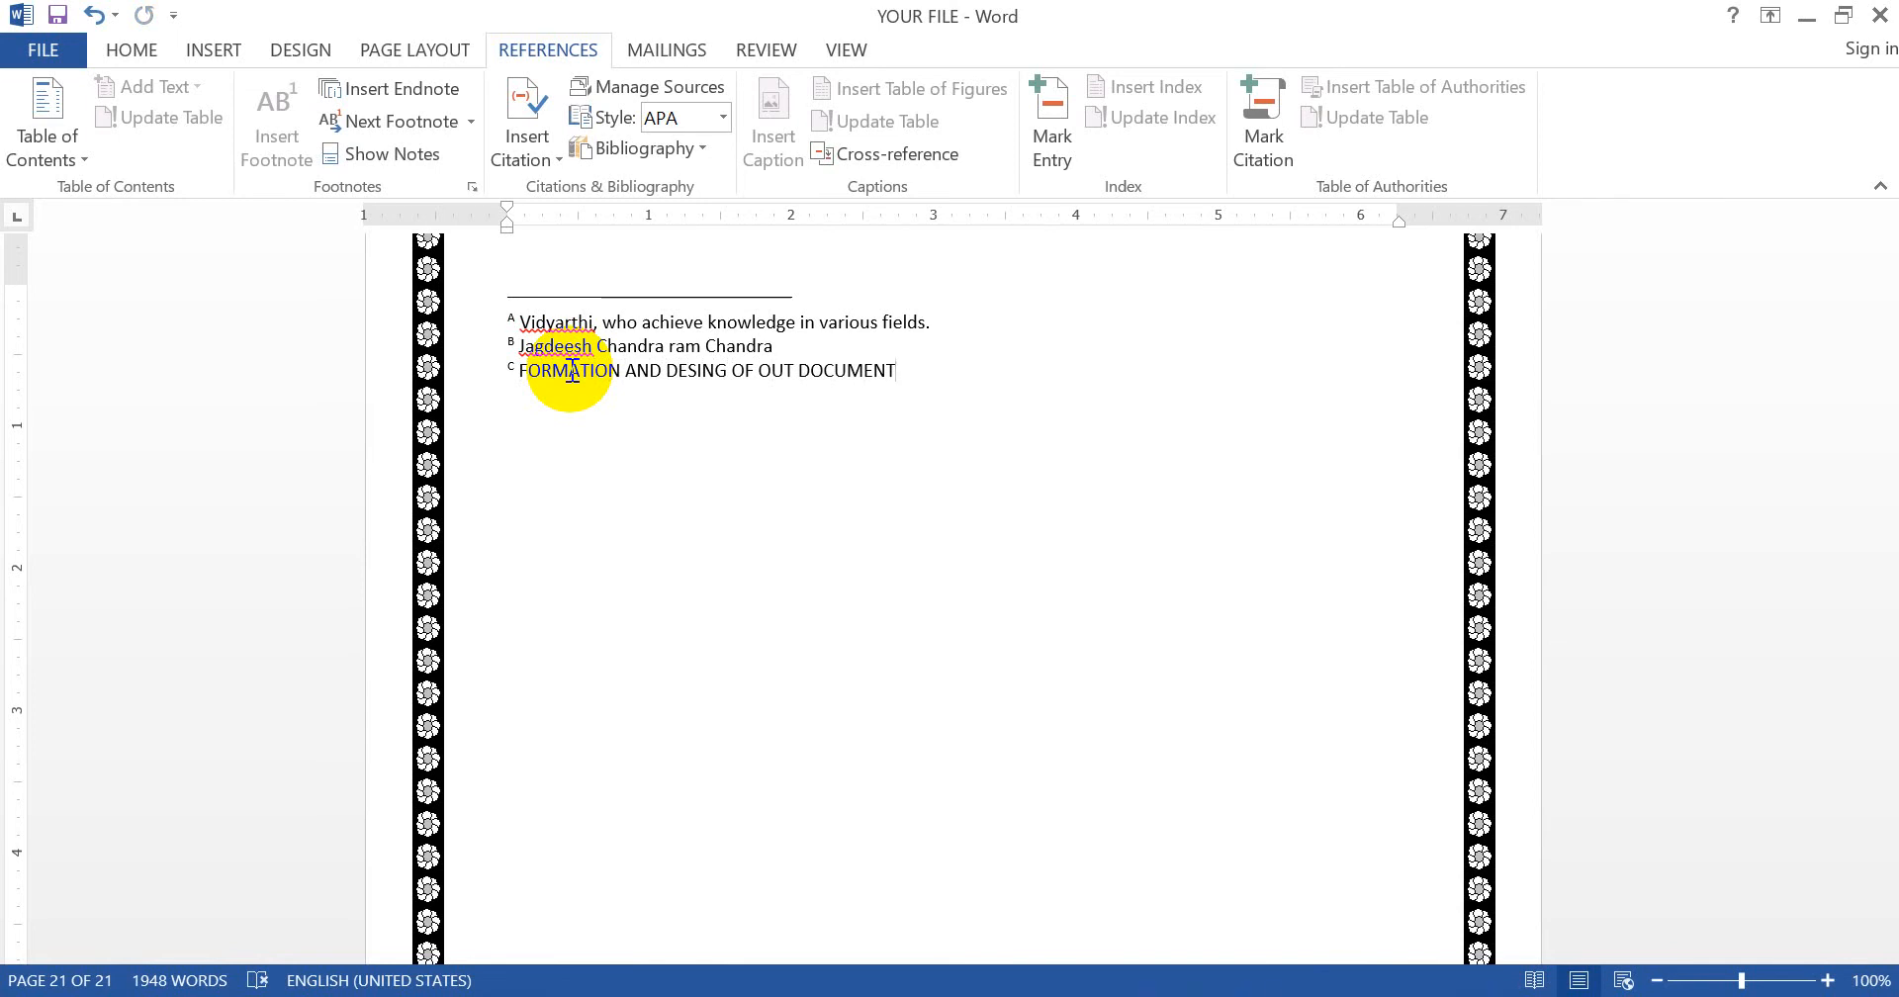
left_click(421, 156)
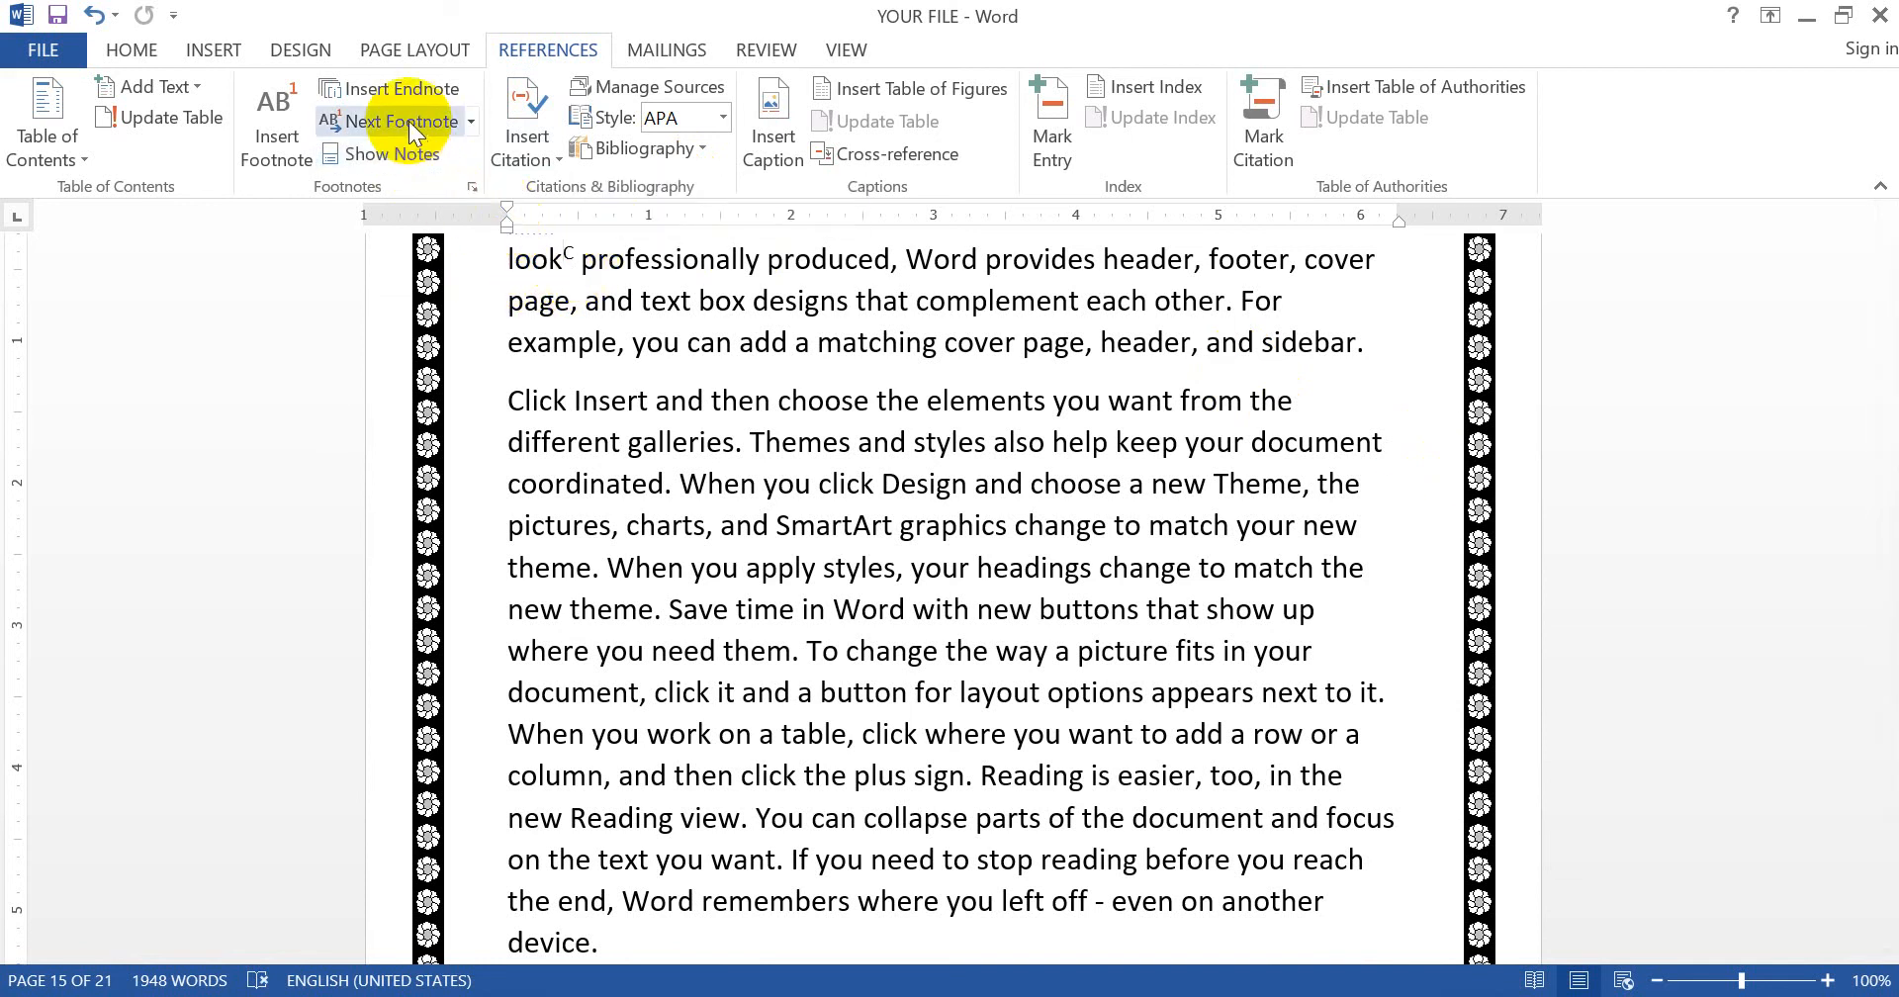
- View the endnote area on page 21, where endnote C reads 'FORMATION AND DESING OF OUT DOCUMENT'
left_click(403, 155)
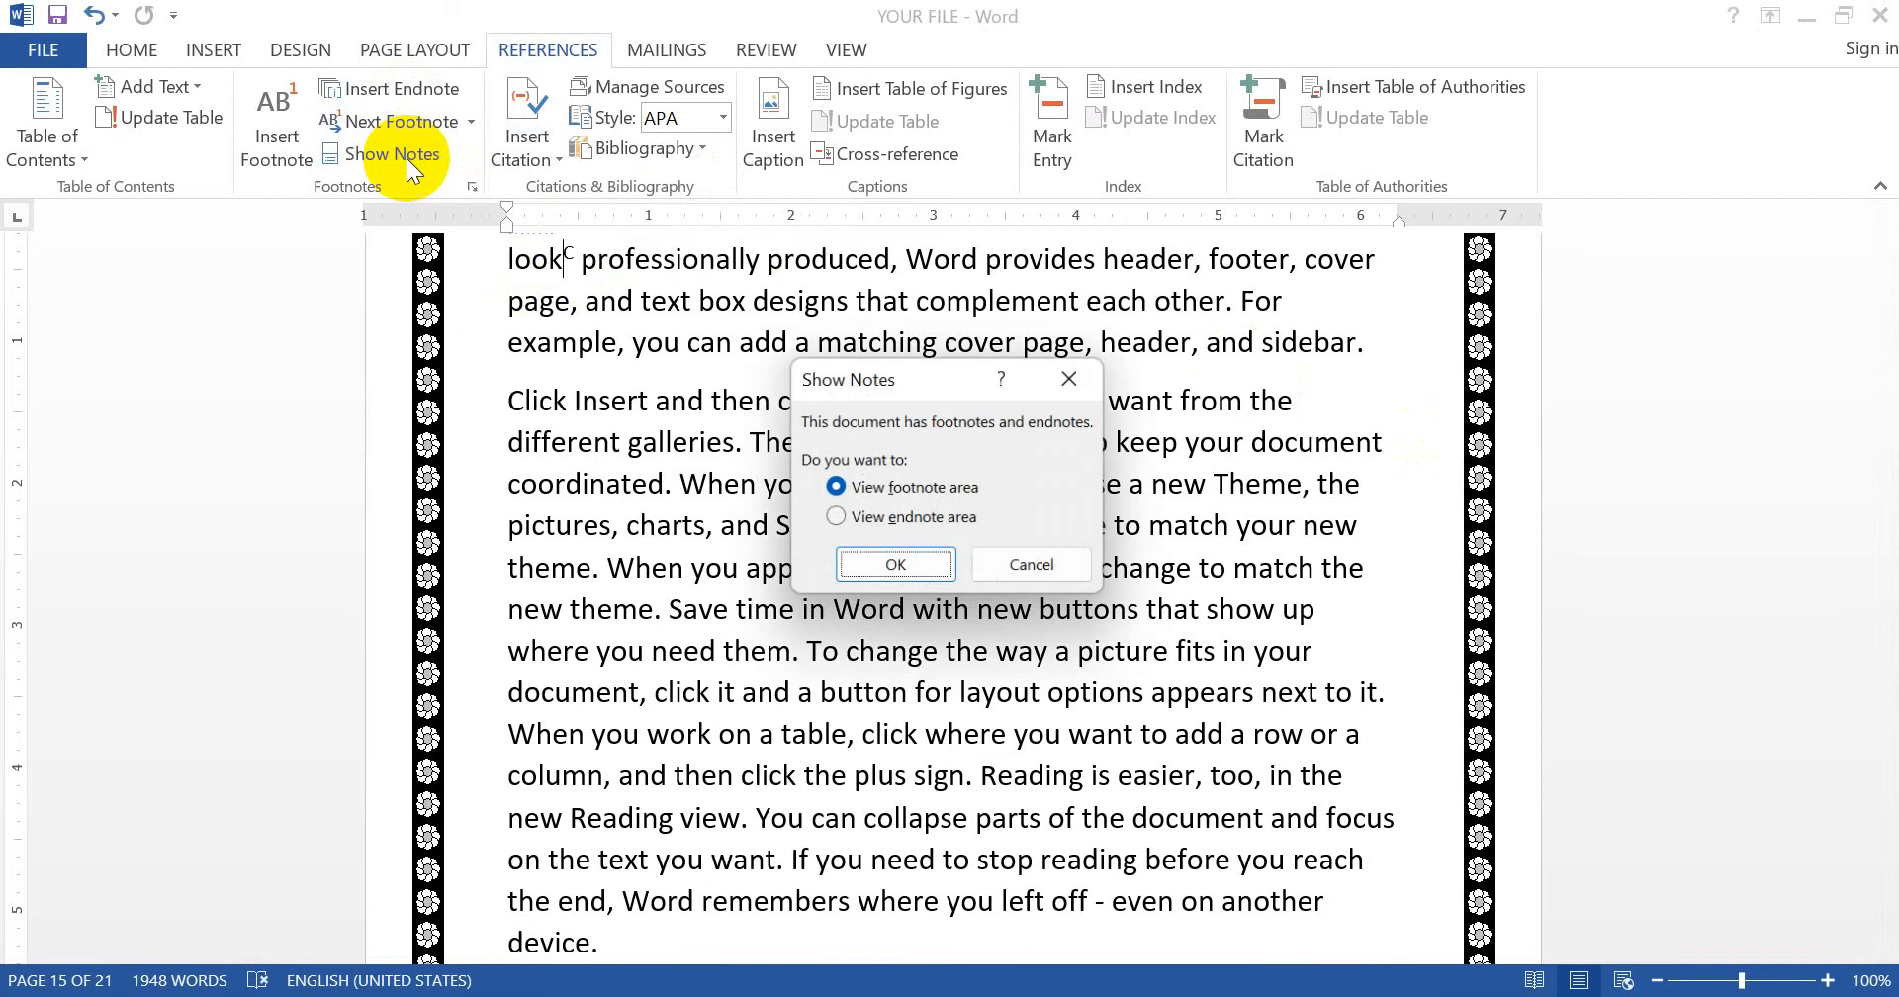
left_click(922, 515)
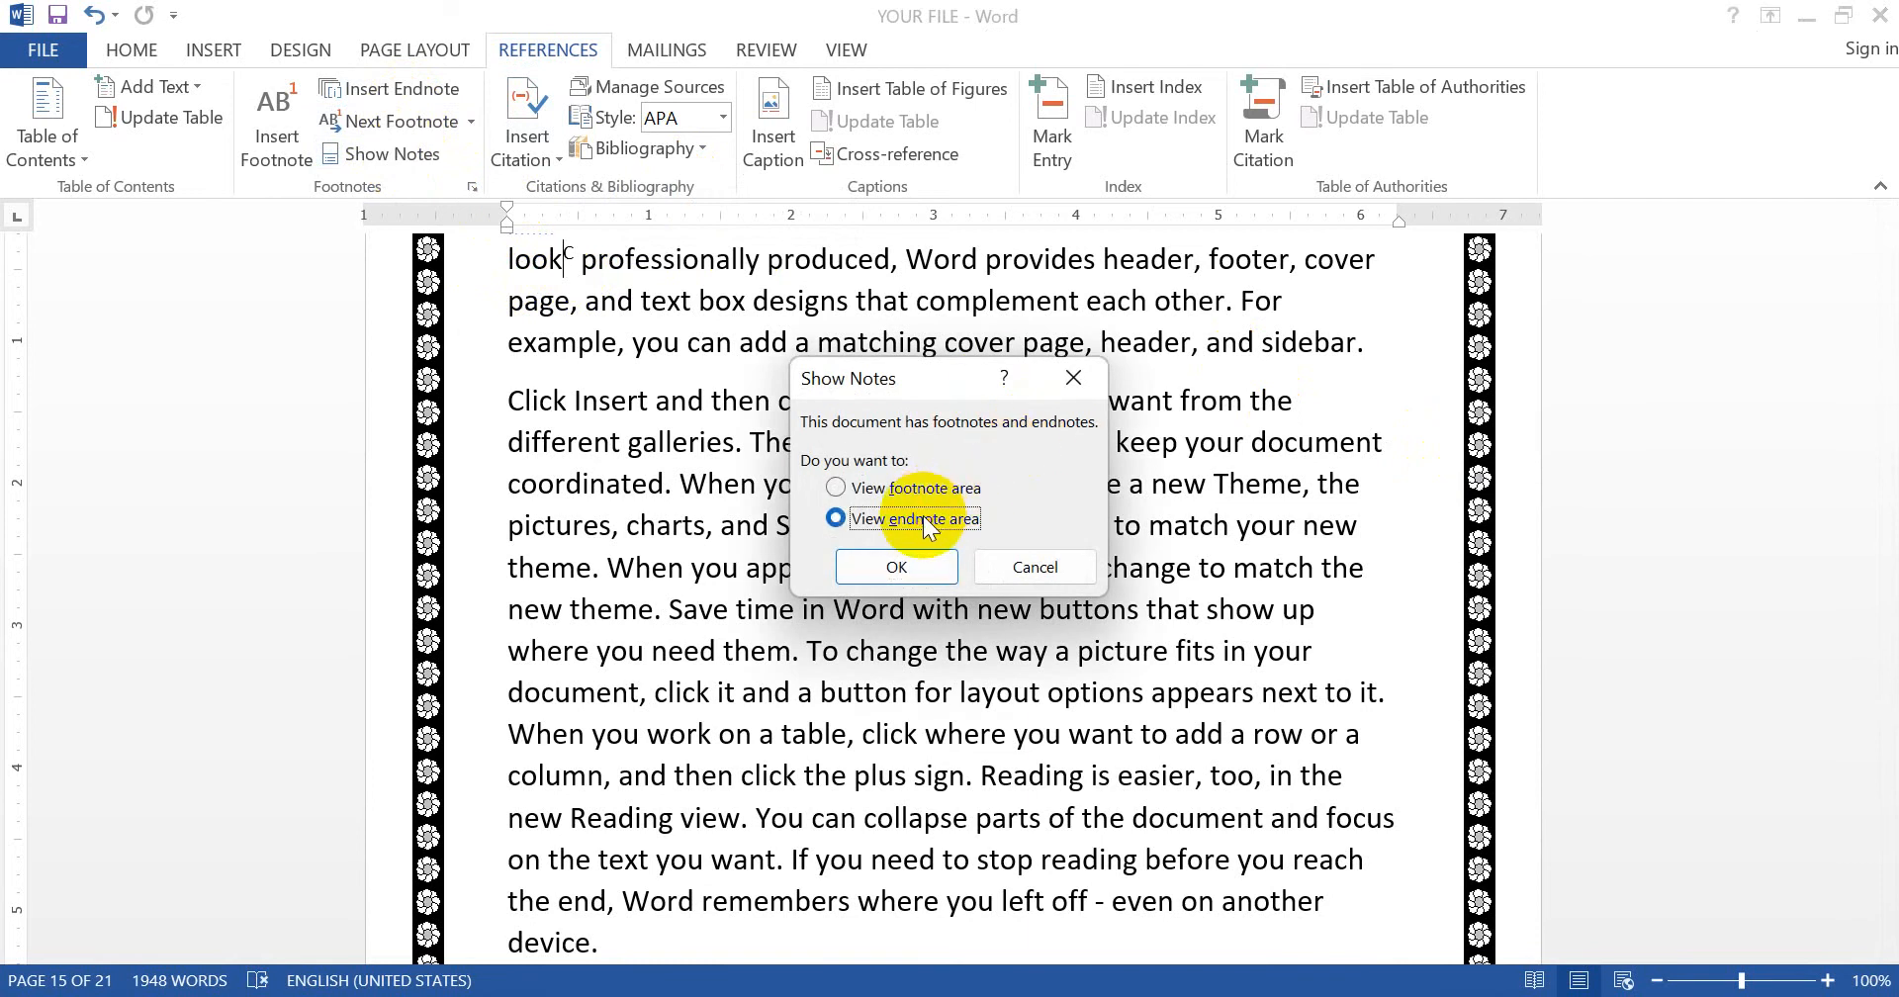
left_click(898, 567)
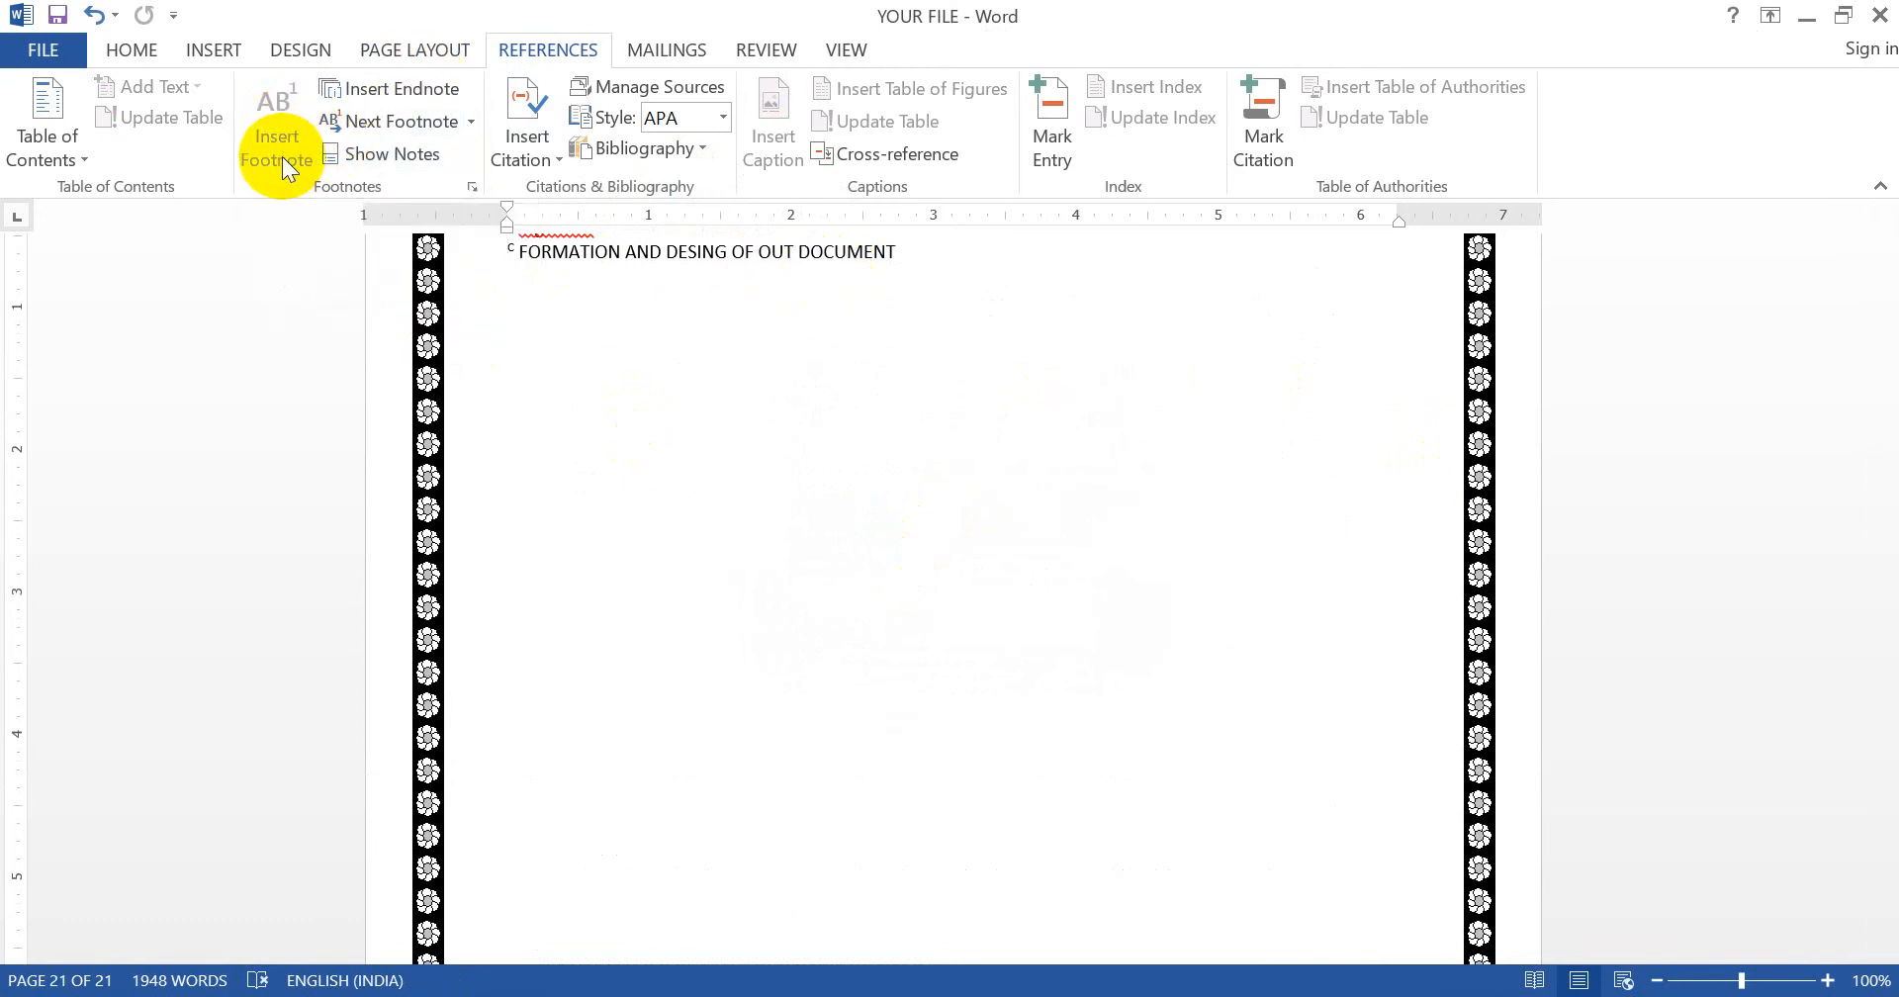
- Step back with Previous Footnote to the note marks after 'Respected' and the name line on page 6
left_click(470, 122)
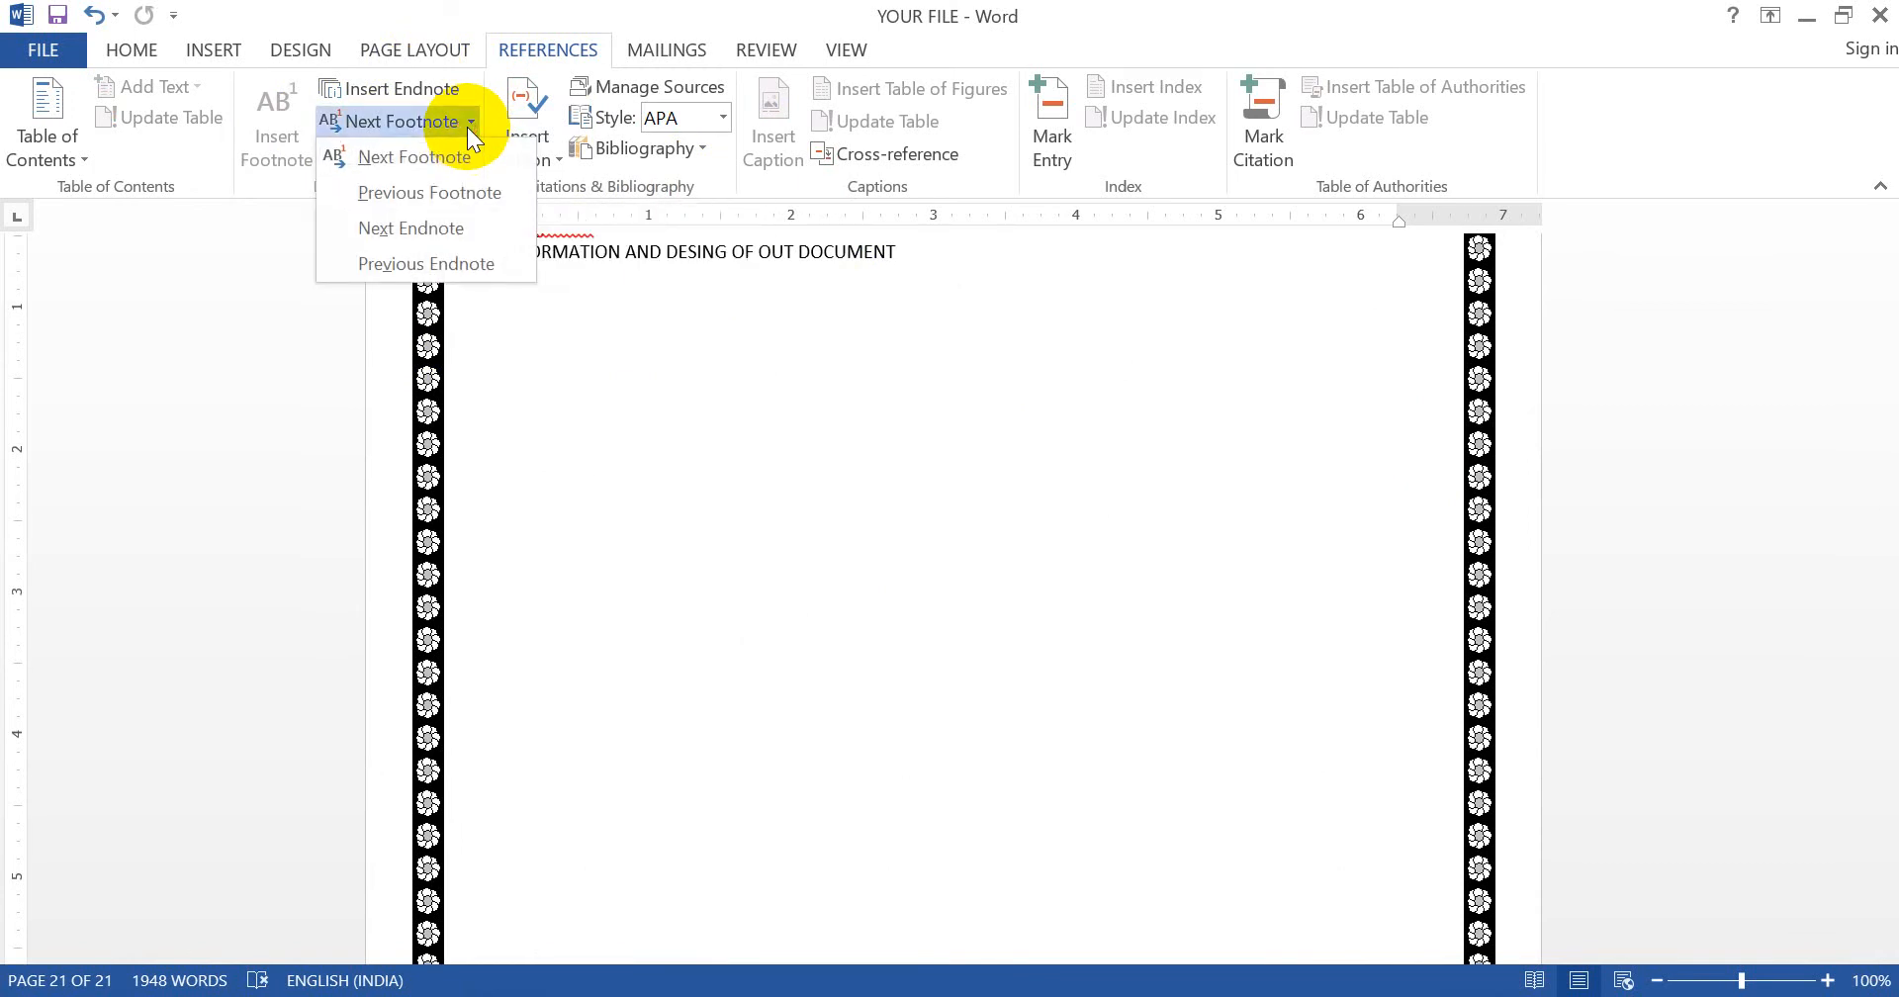
left_click(453, 192)
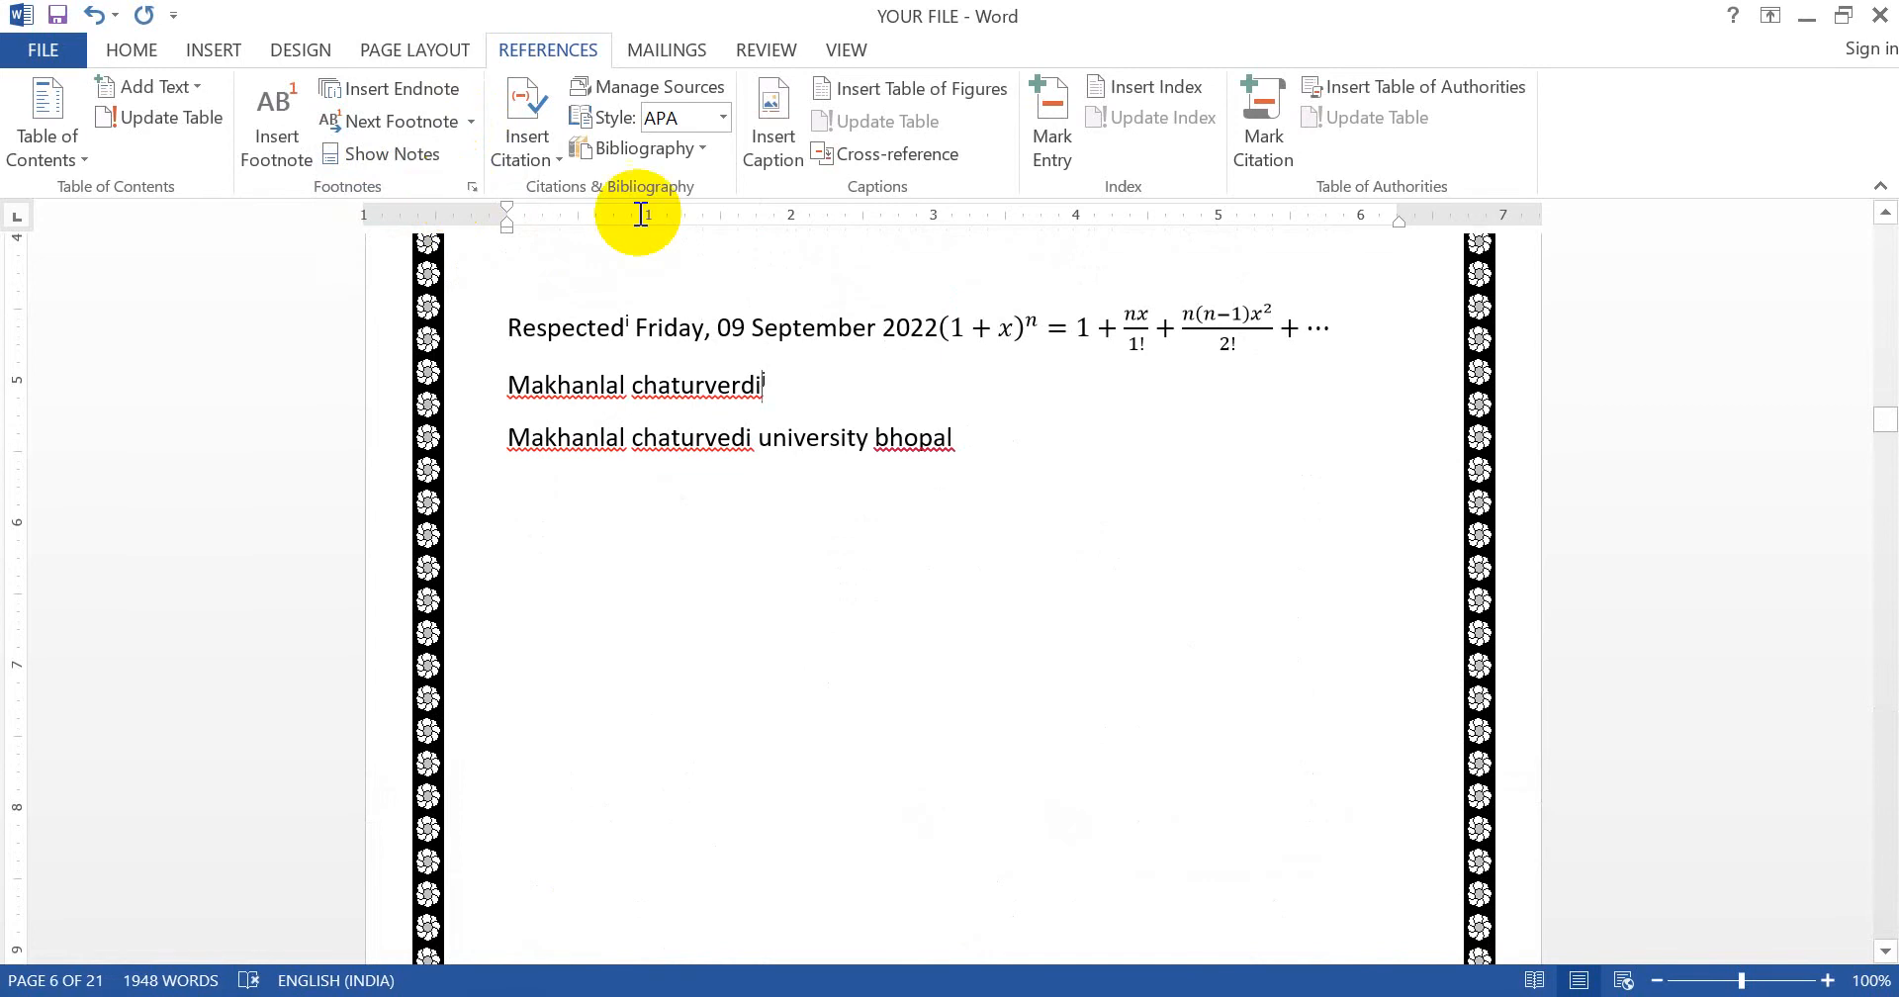
left_click(465, 127)
left_click(457, 193)
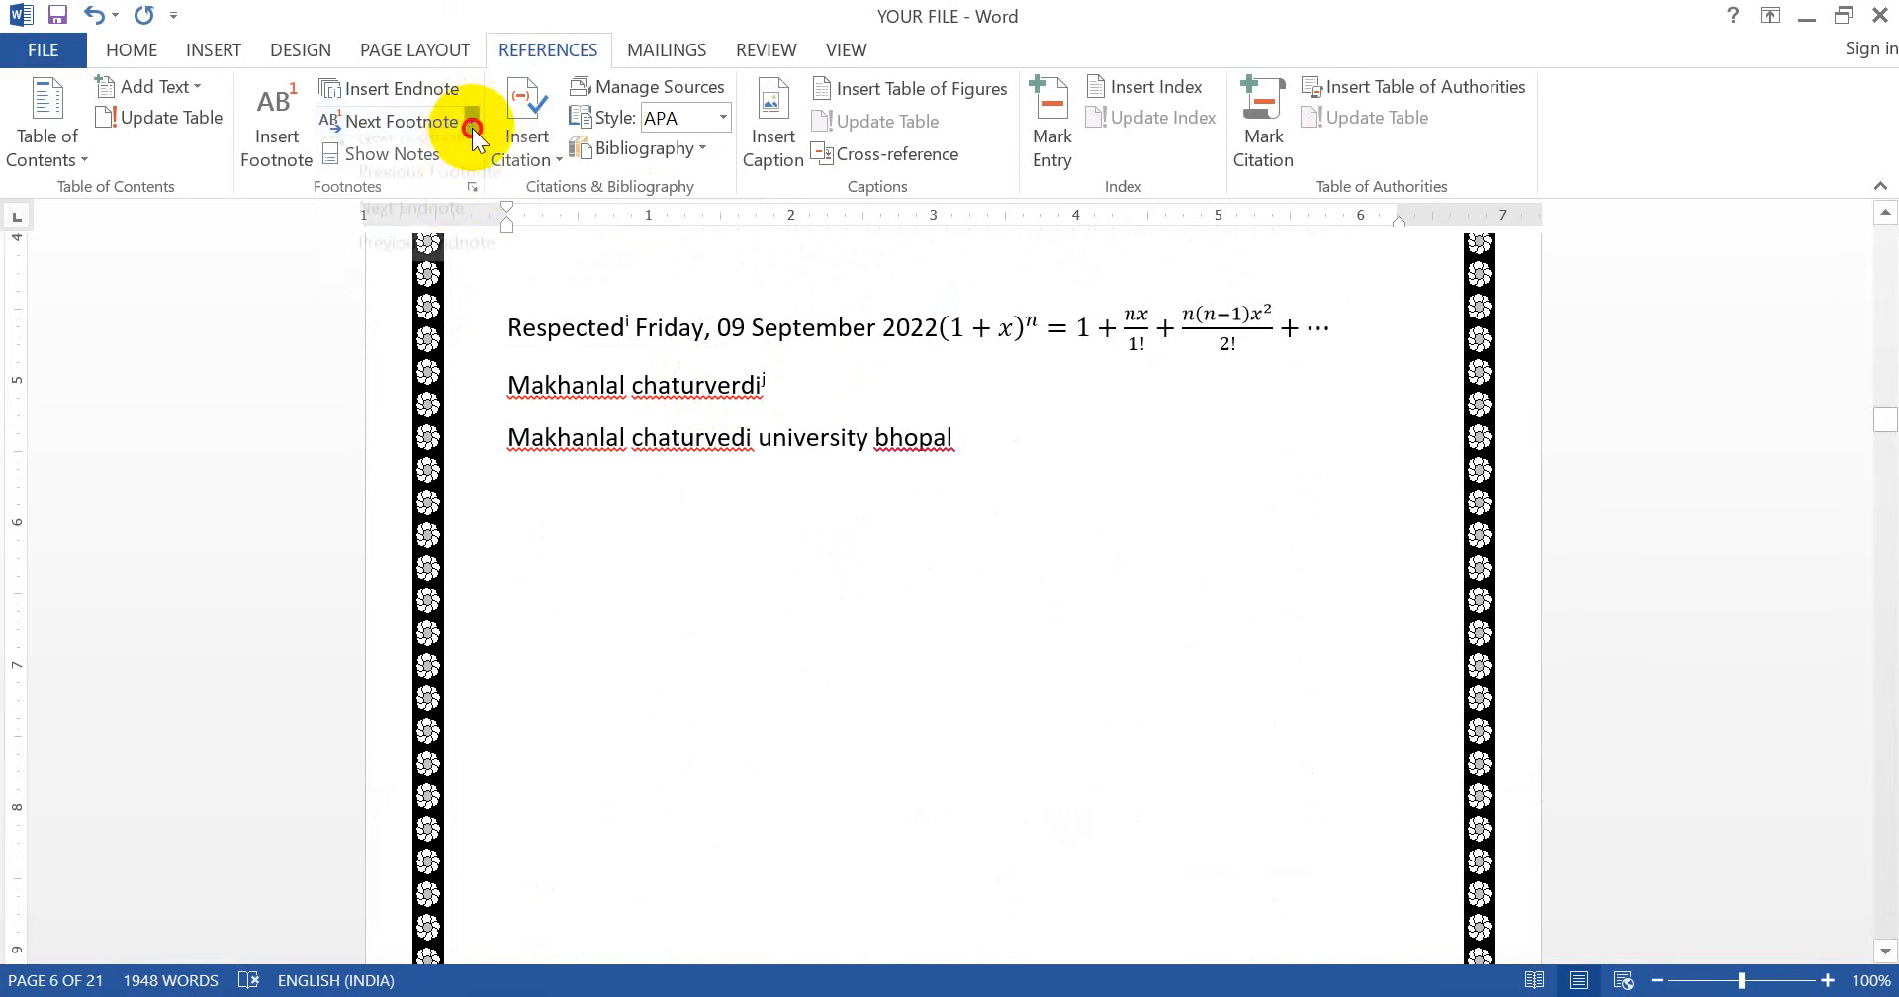
left_click(468, 124)
left_click(455, 188)
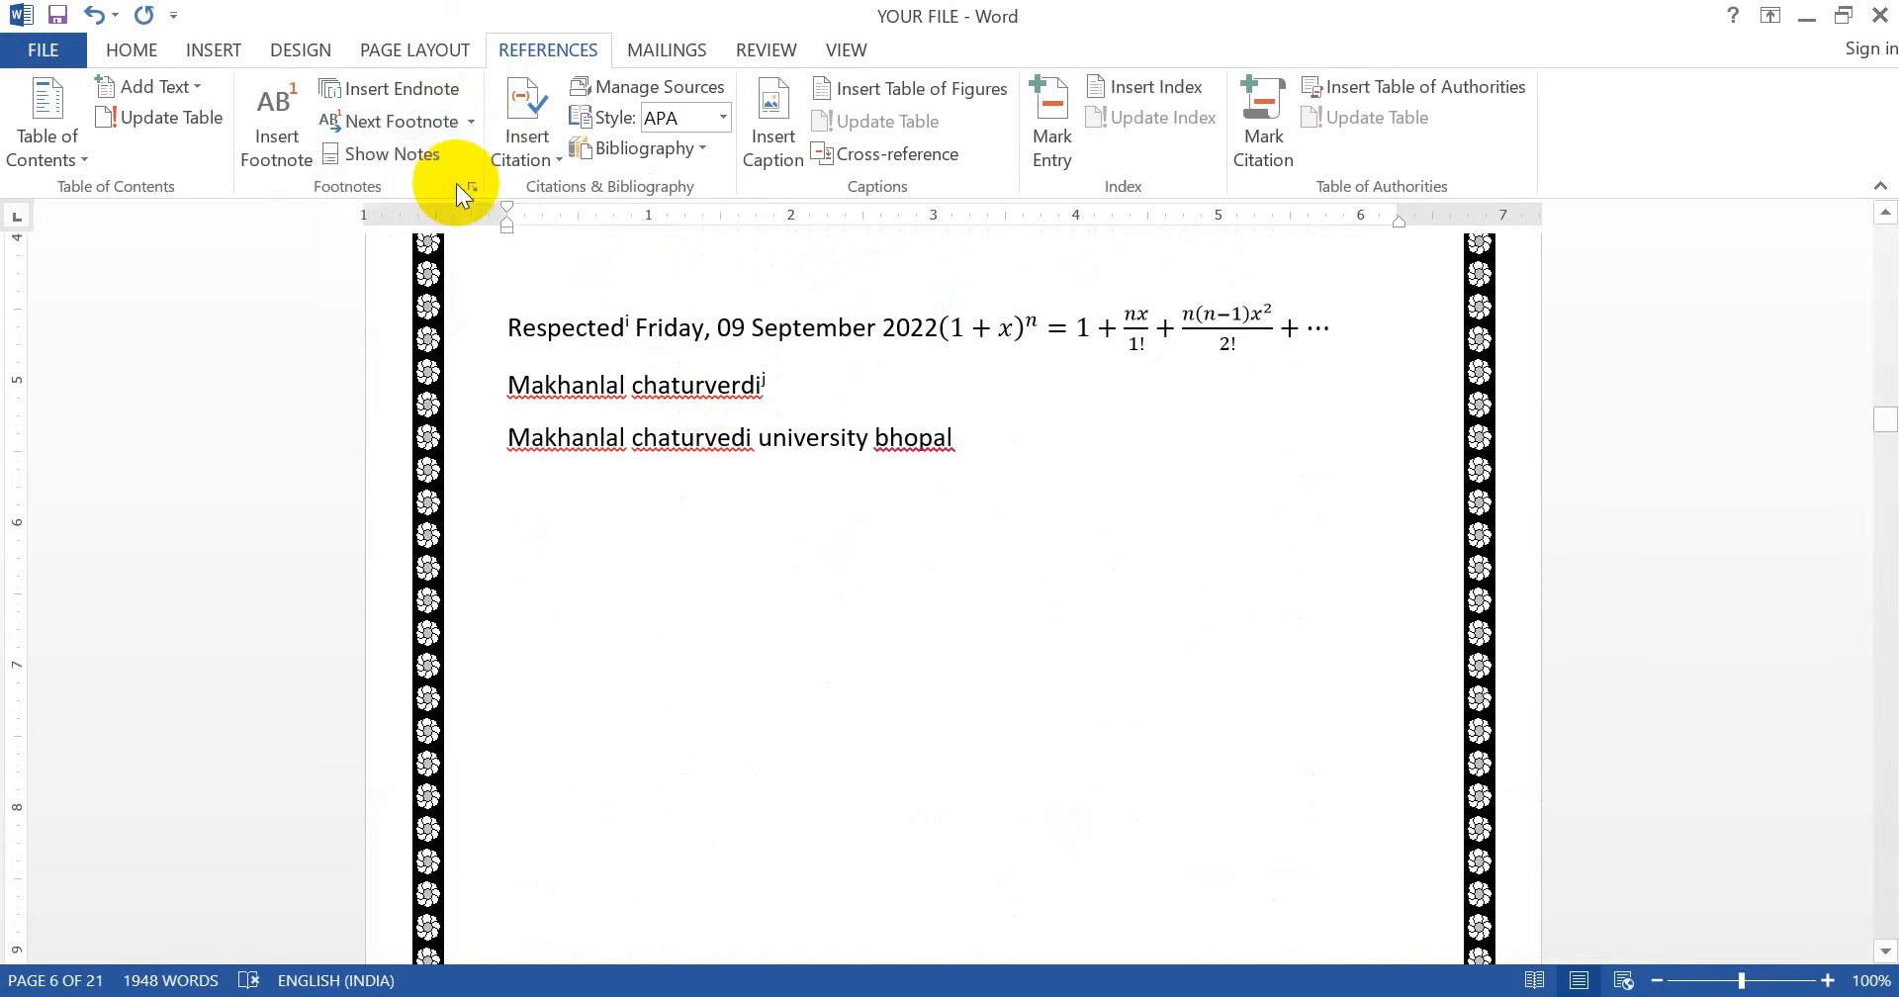
left_click(470, 124)
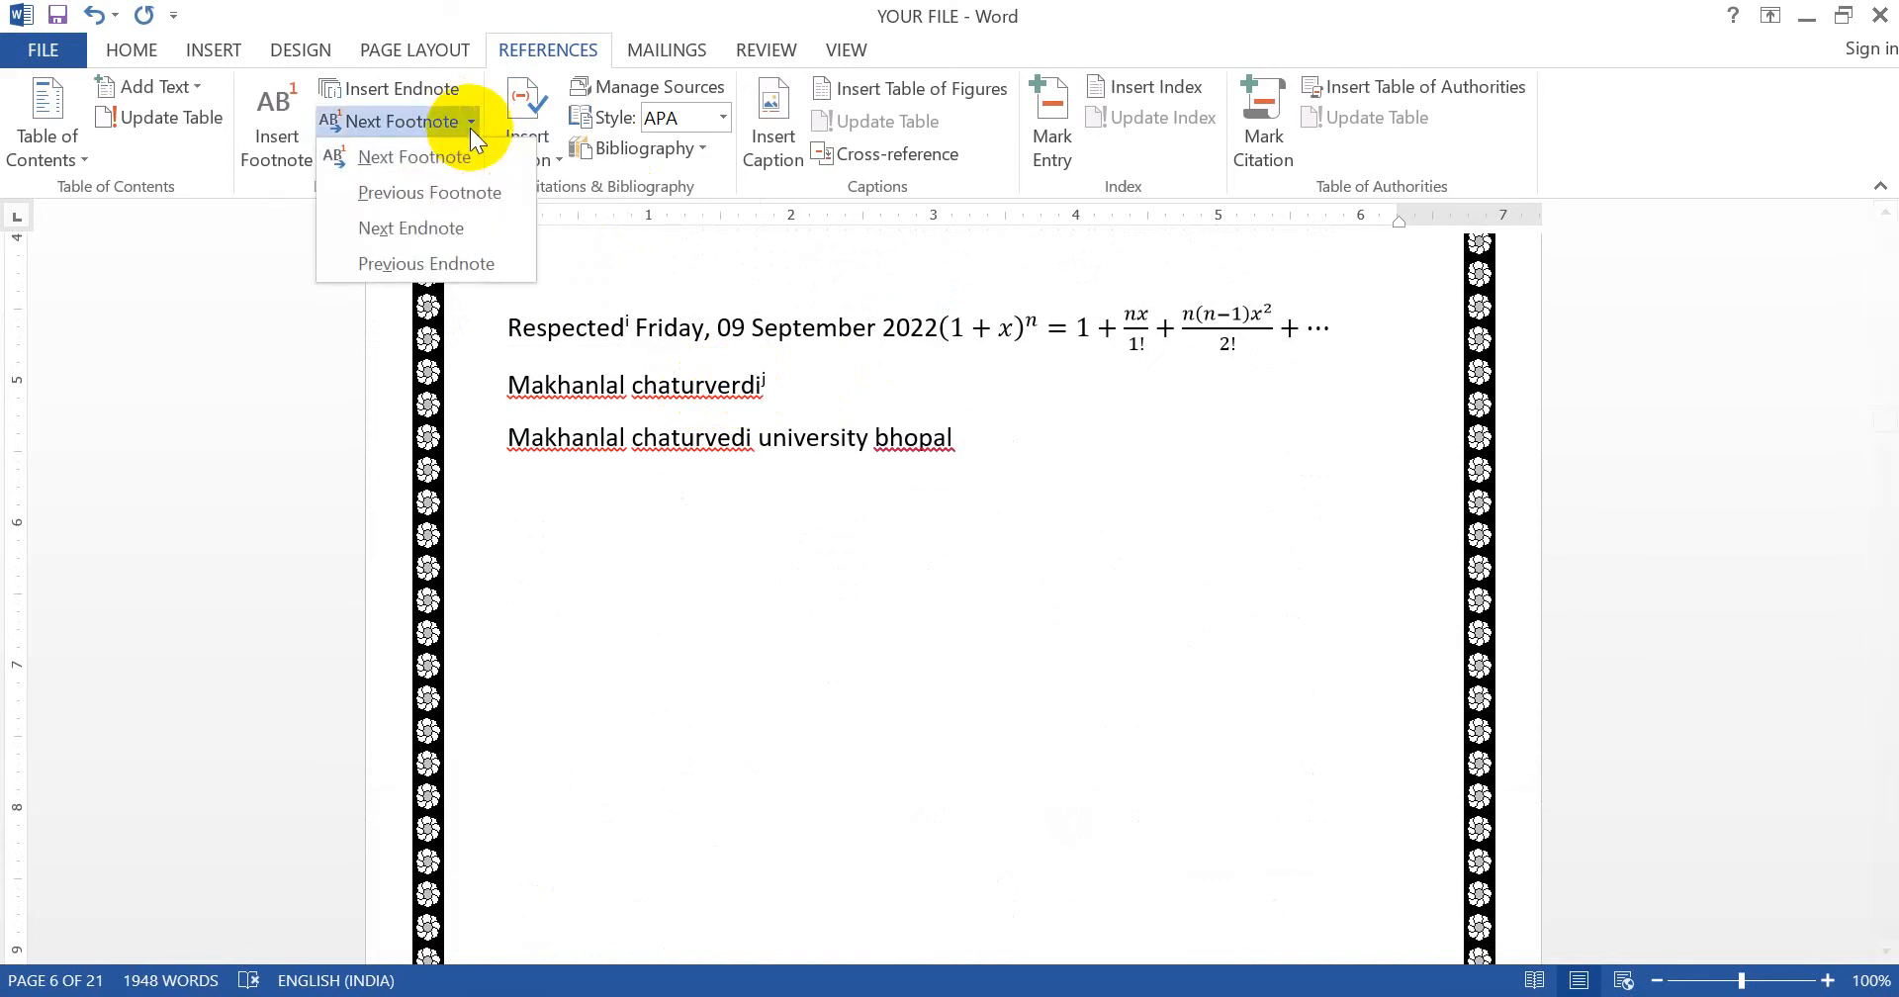
left_click(463, 197)
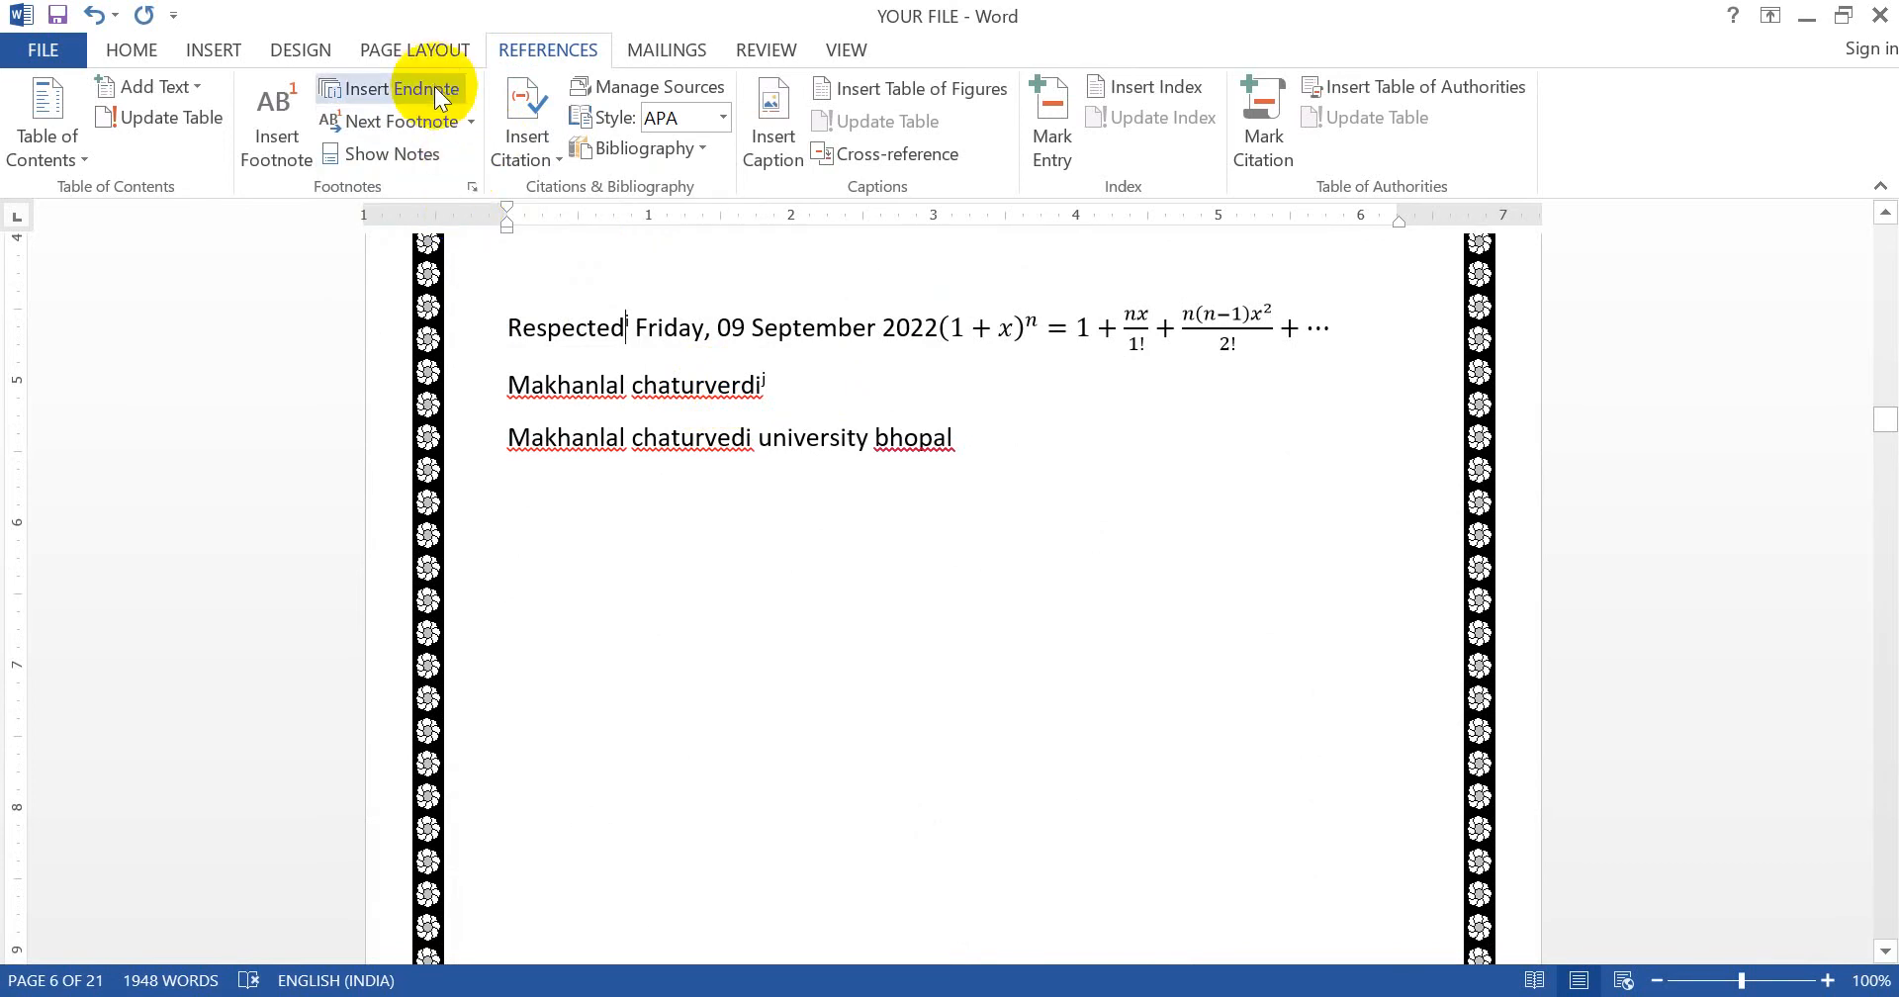
- Set footnote numbering to the 1, 2, 3 format starting at 1 and apply it
left_click(472, 186)
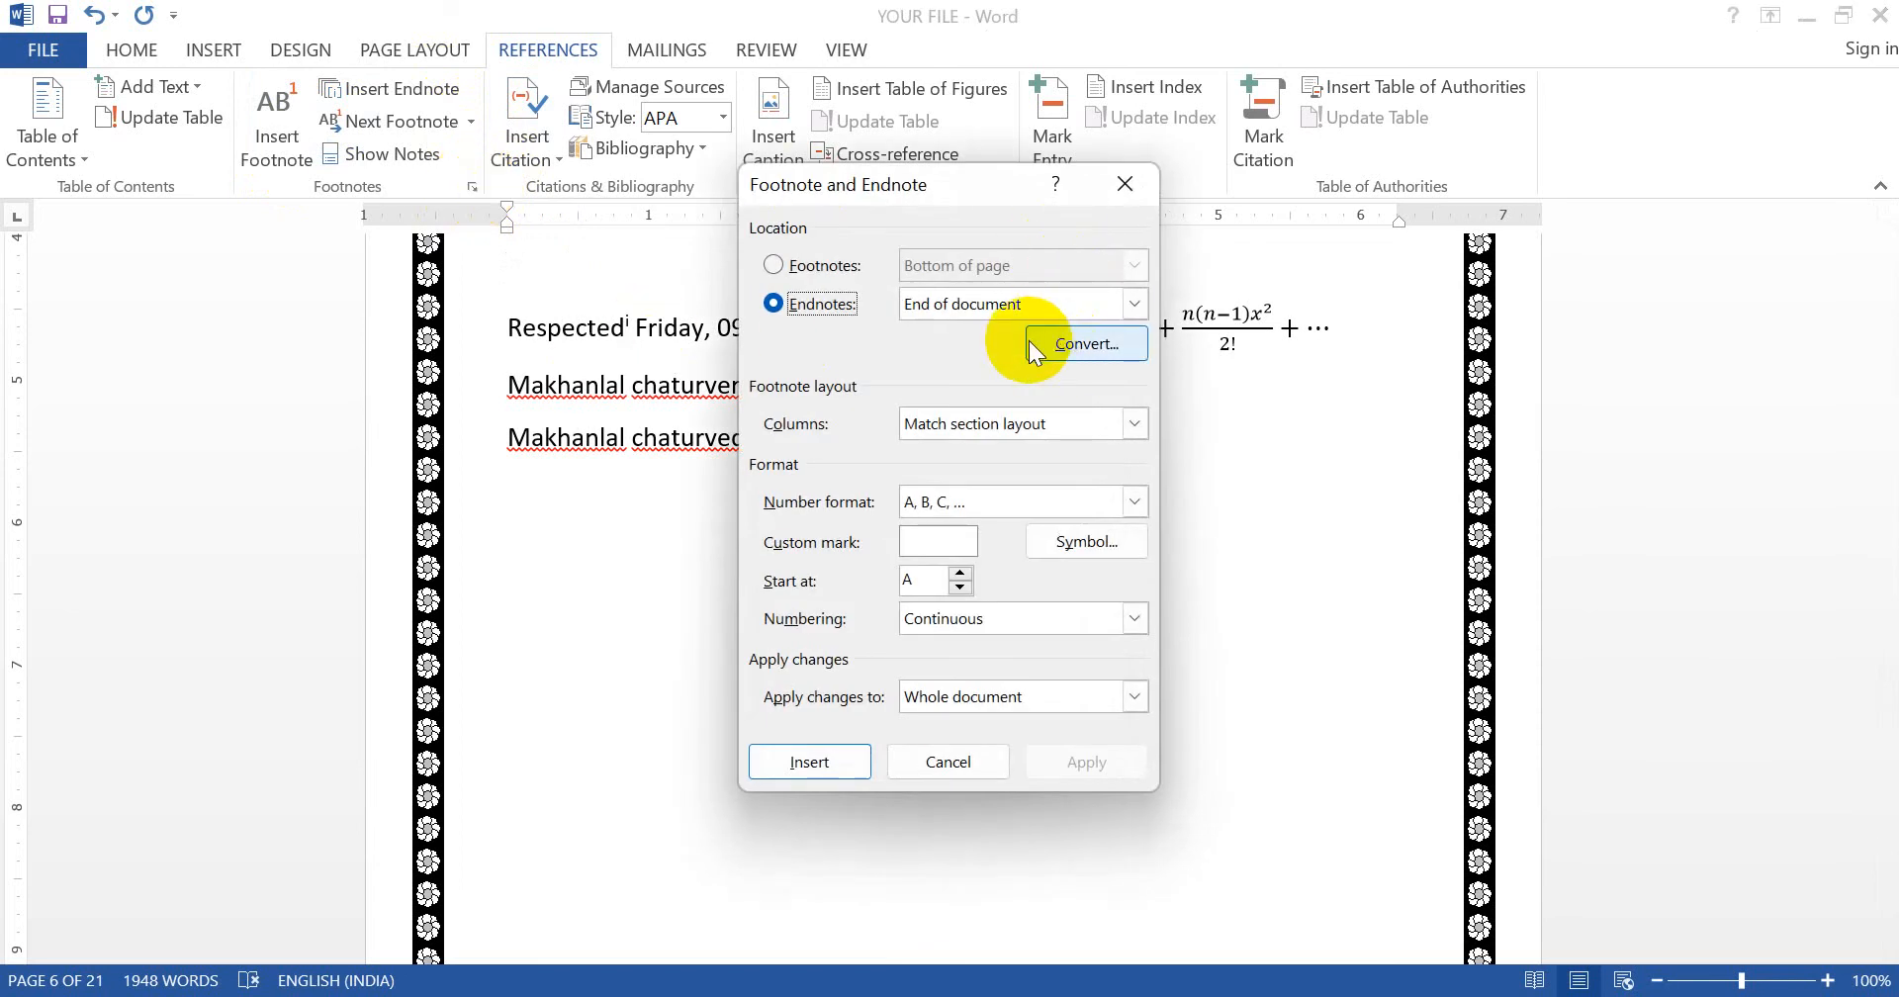
left_click(829, 271)
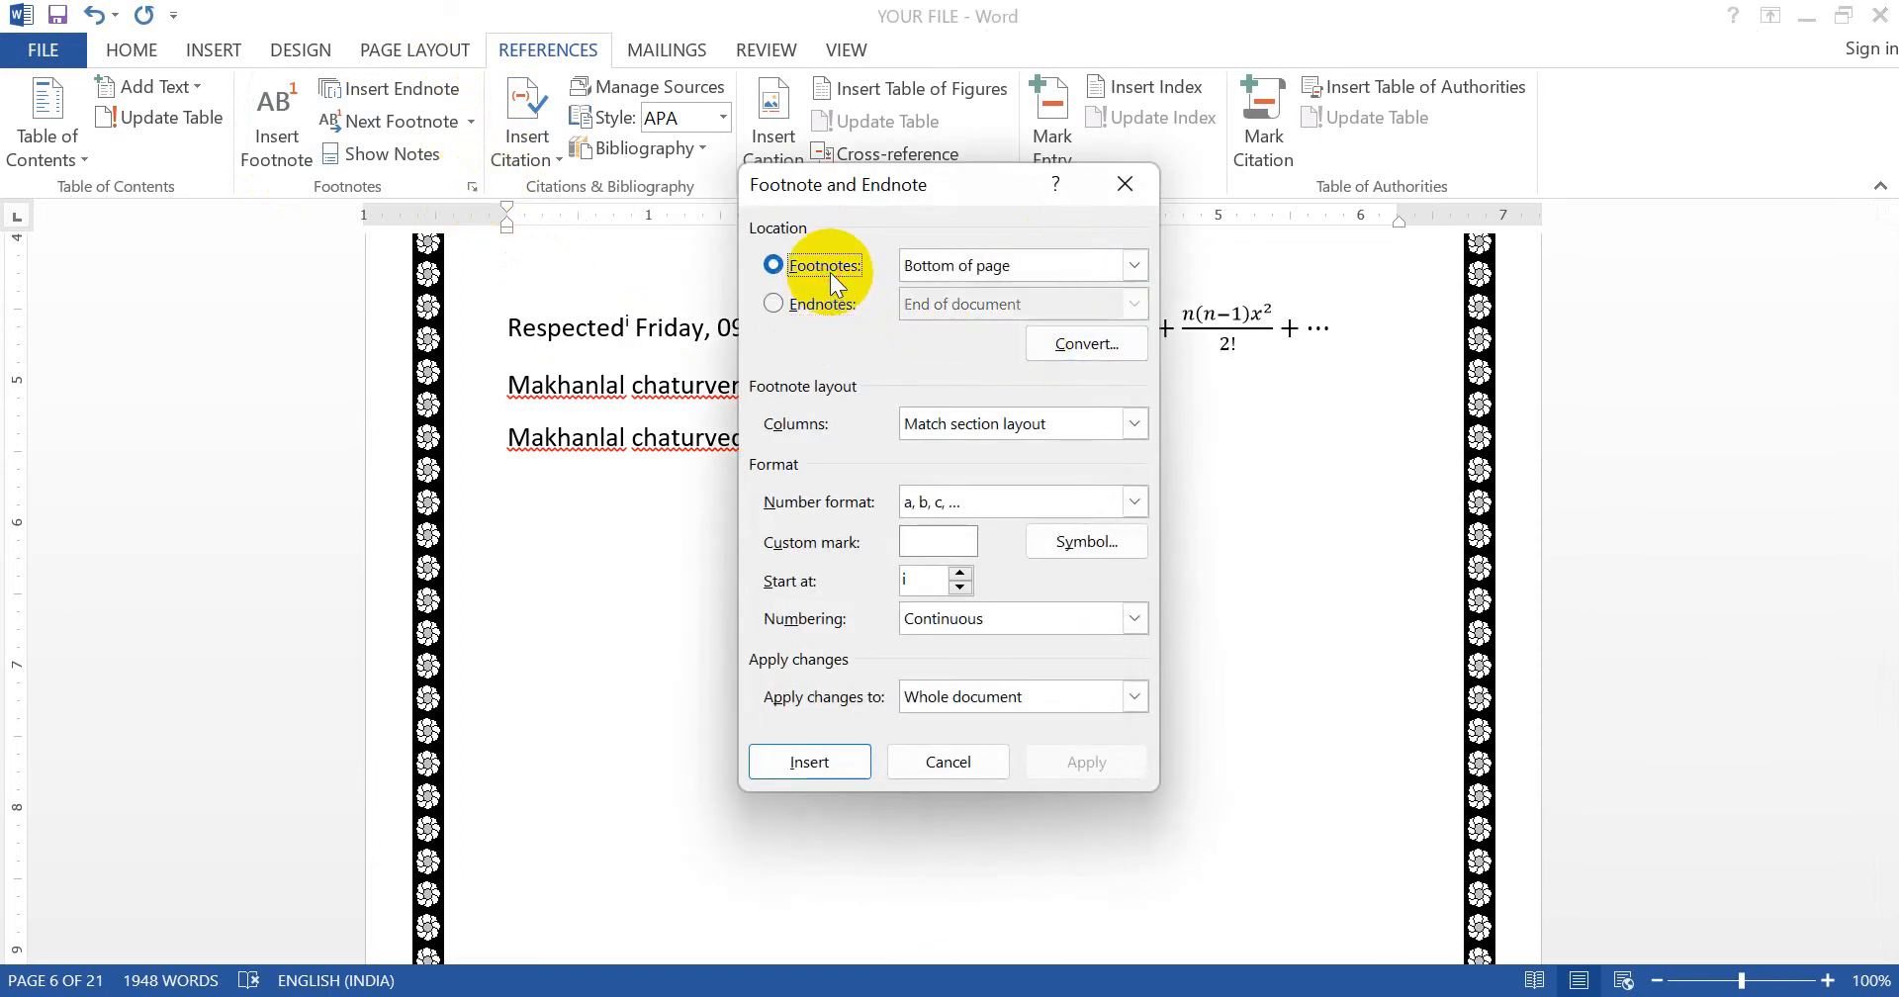
left_click(1133, 503)
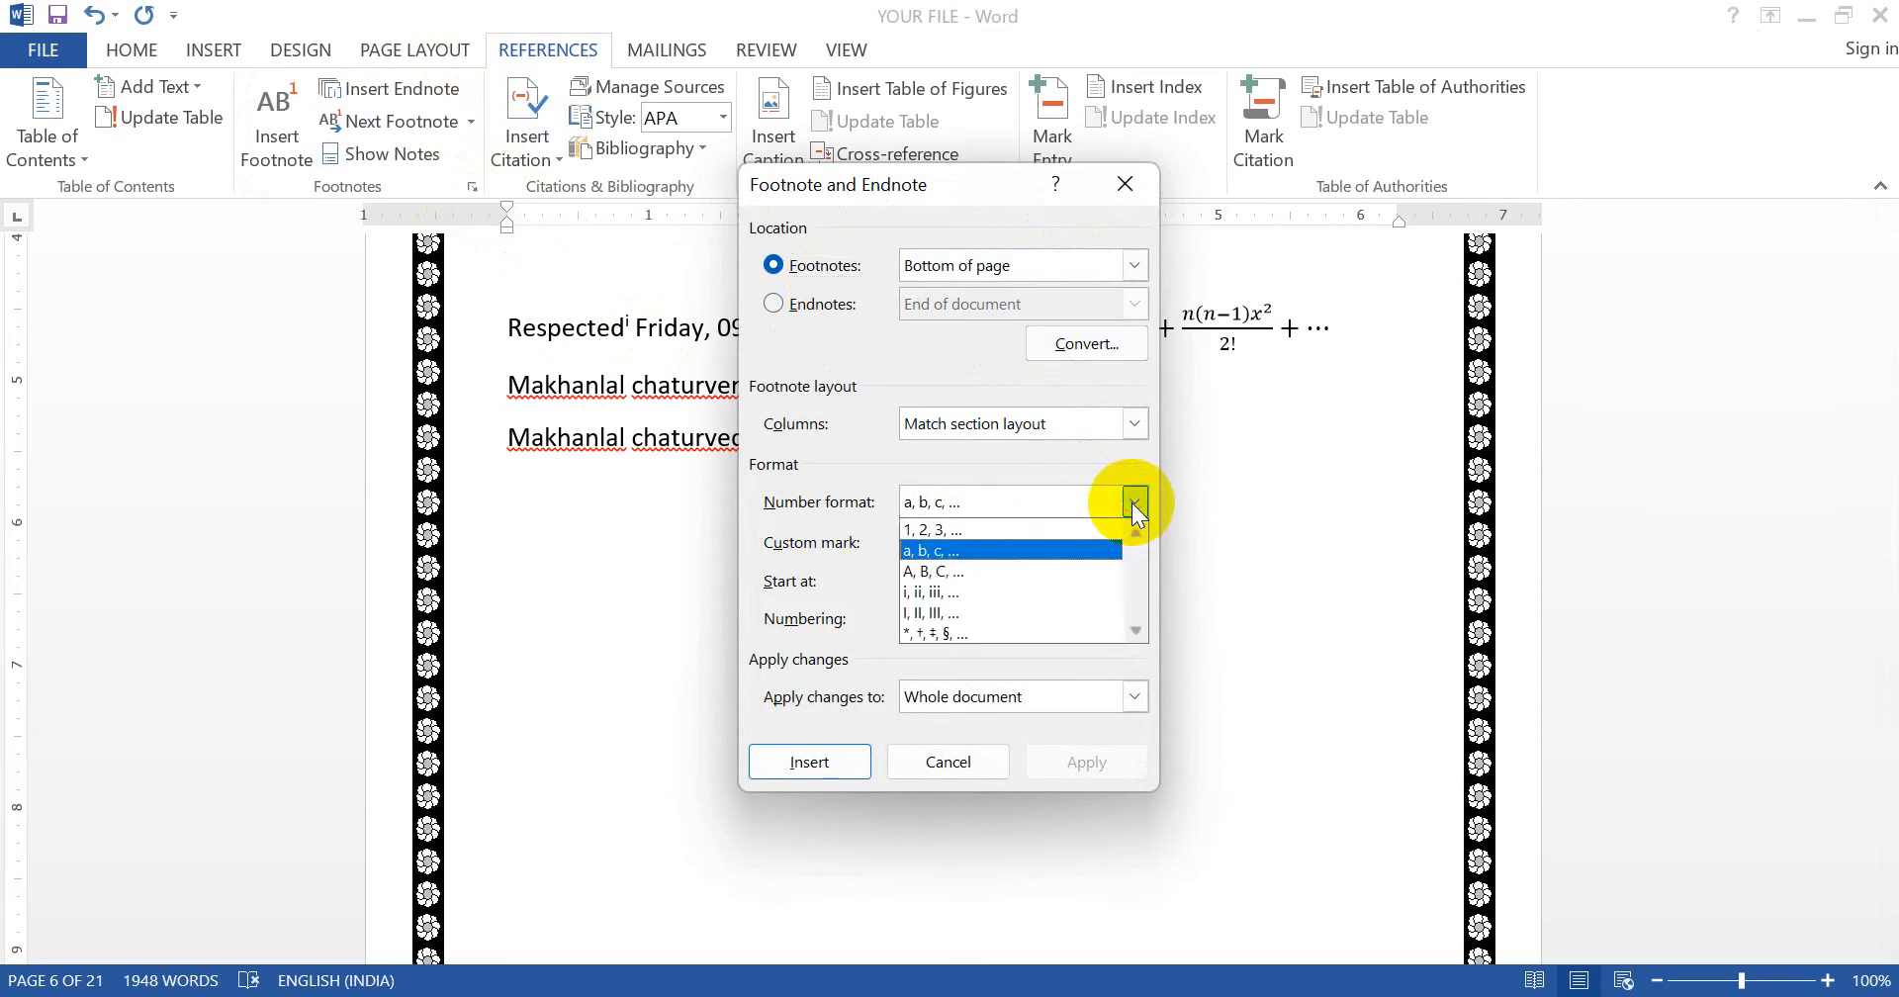
left_click(1046, 530)
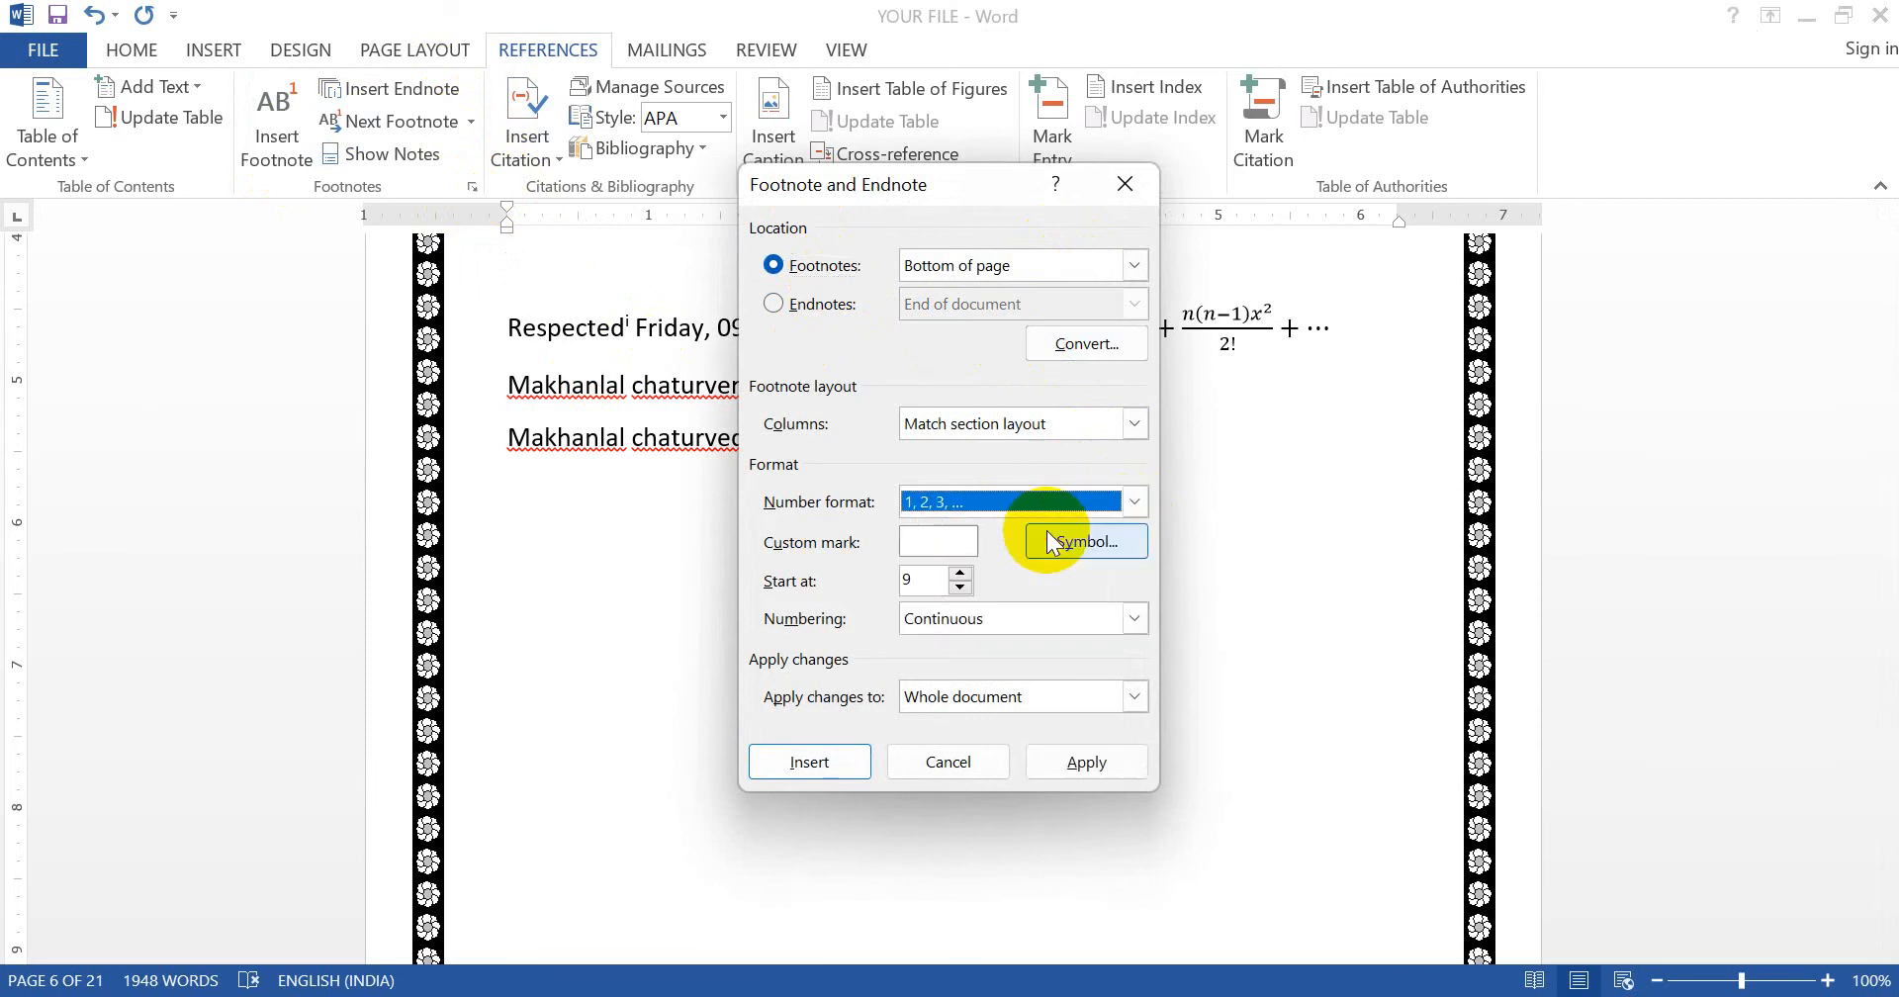
double_click(927, 587)
type("1")
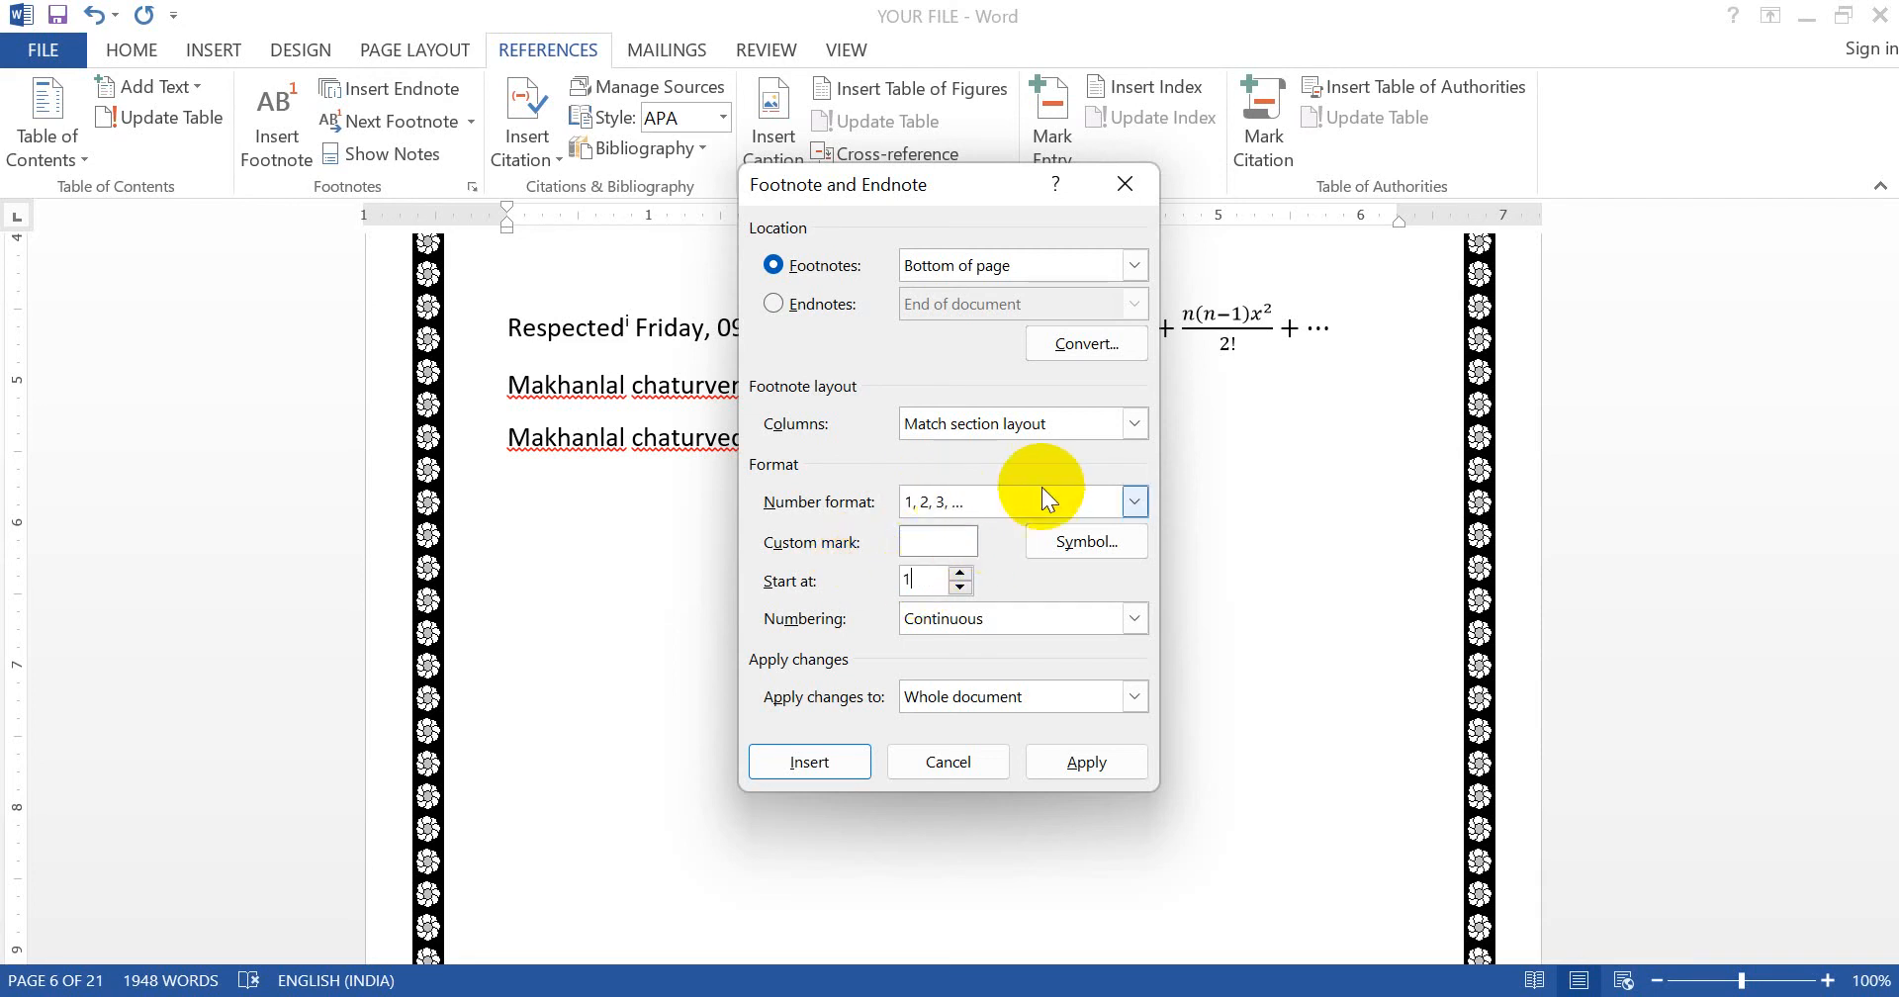
left_click(1074, 755)
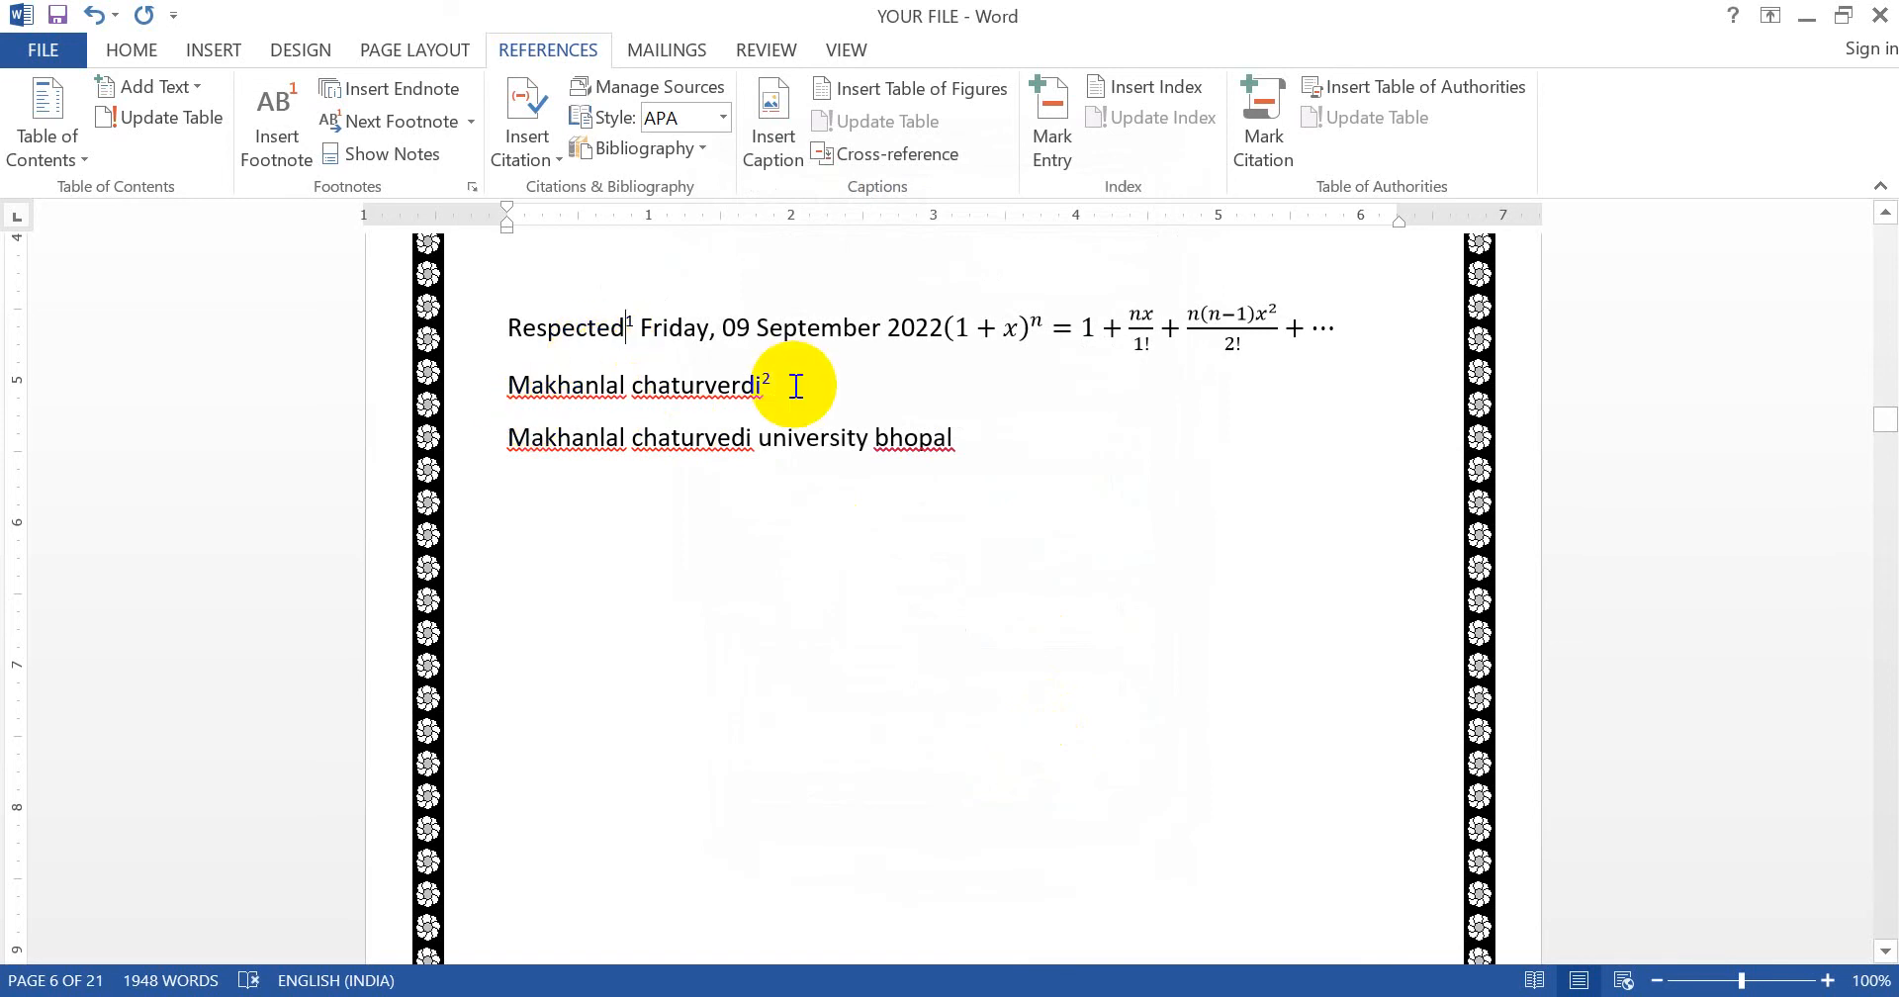
- In the footnote settings, keep footnotes at the bottom of the page with 1, 2, 3 numbering
left_click(475, 186)
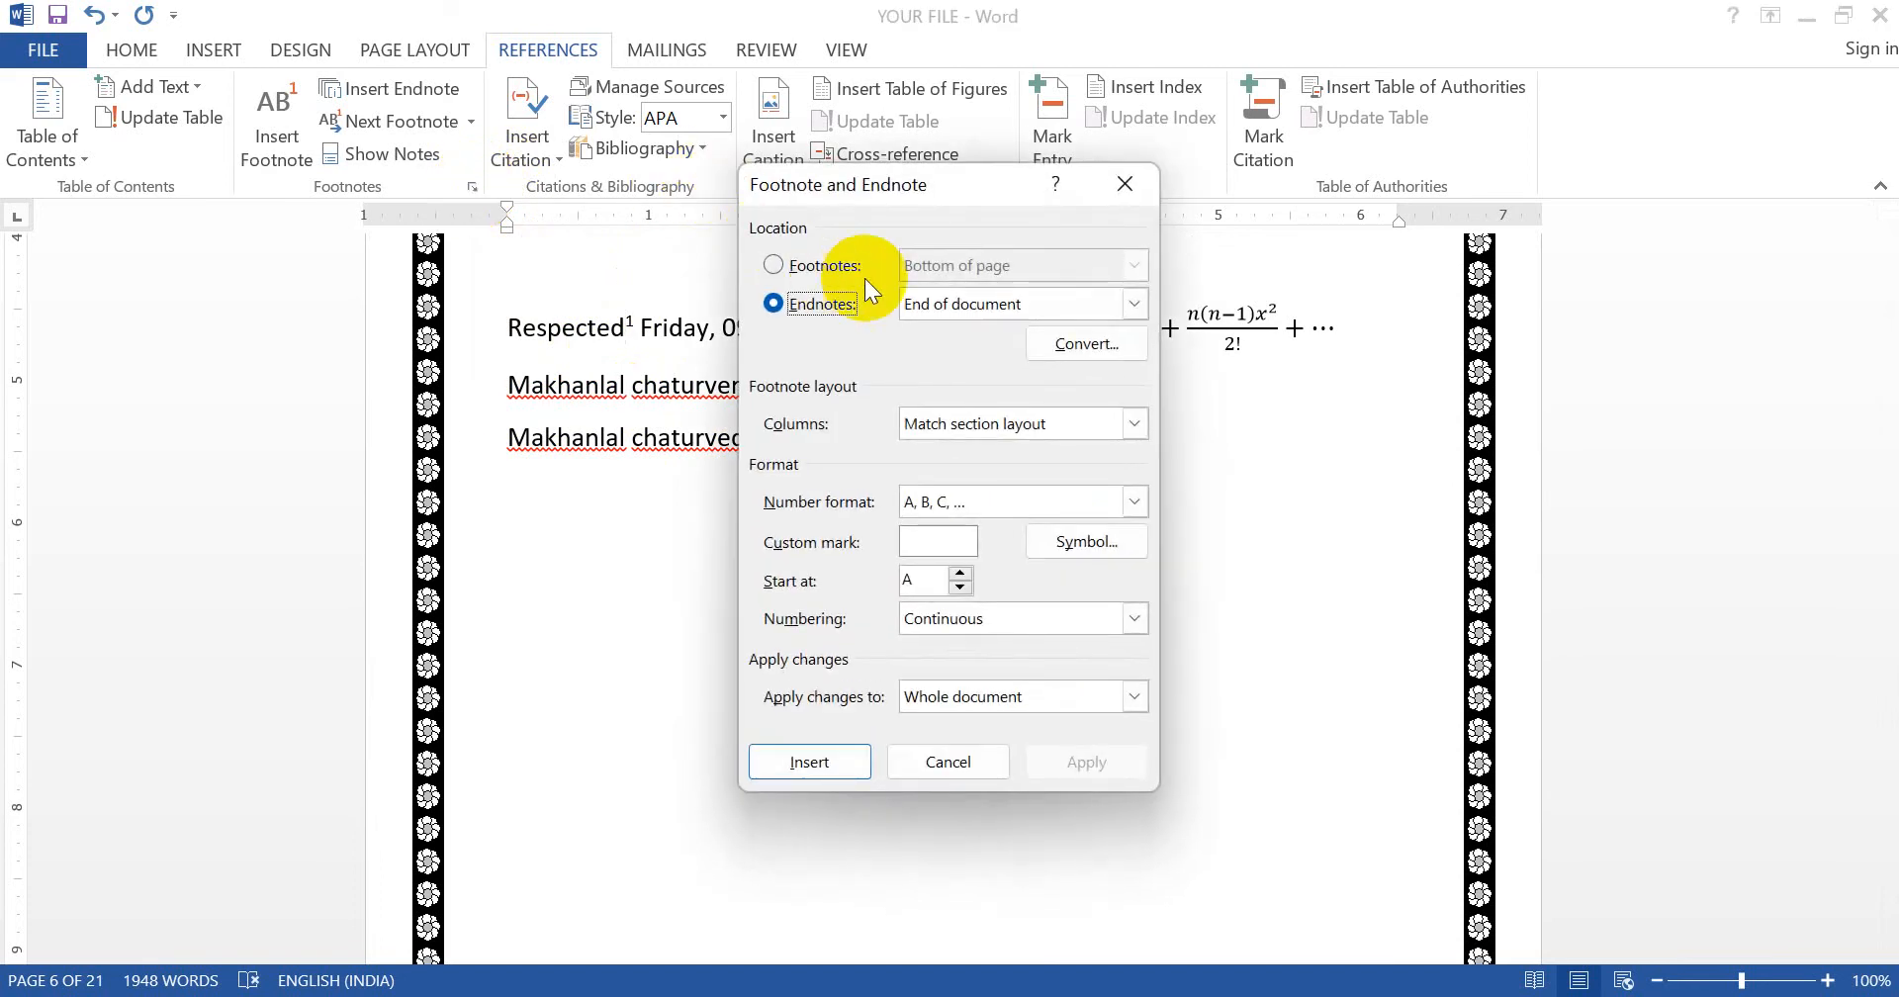
left_click(816, 267)
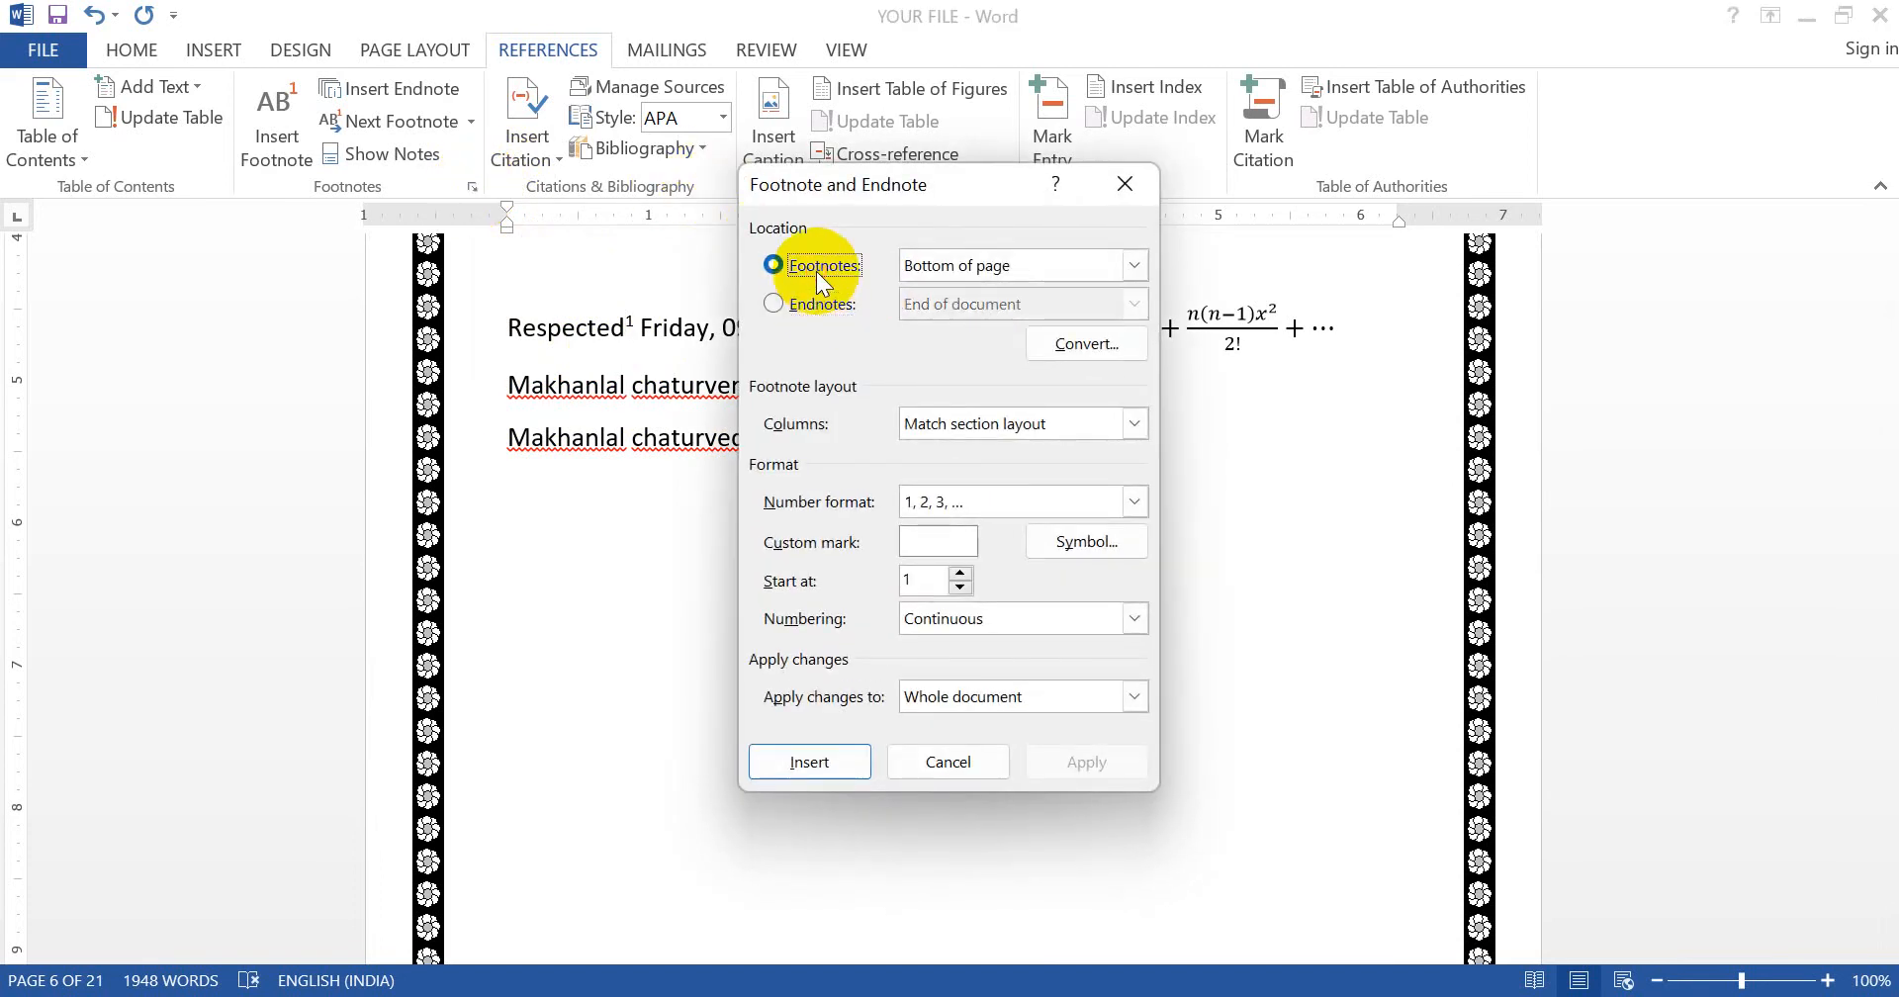
left_click(1054, 264)
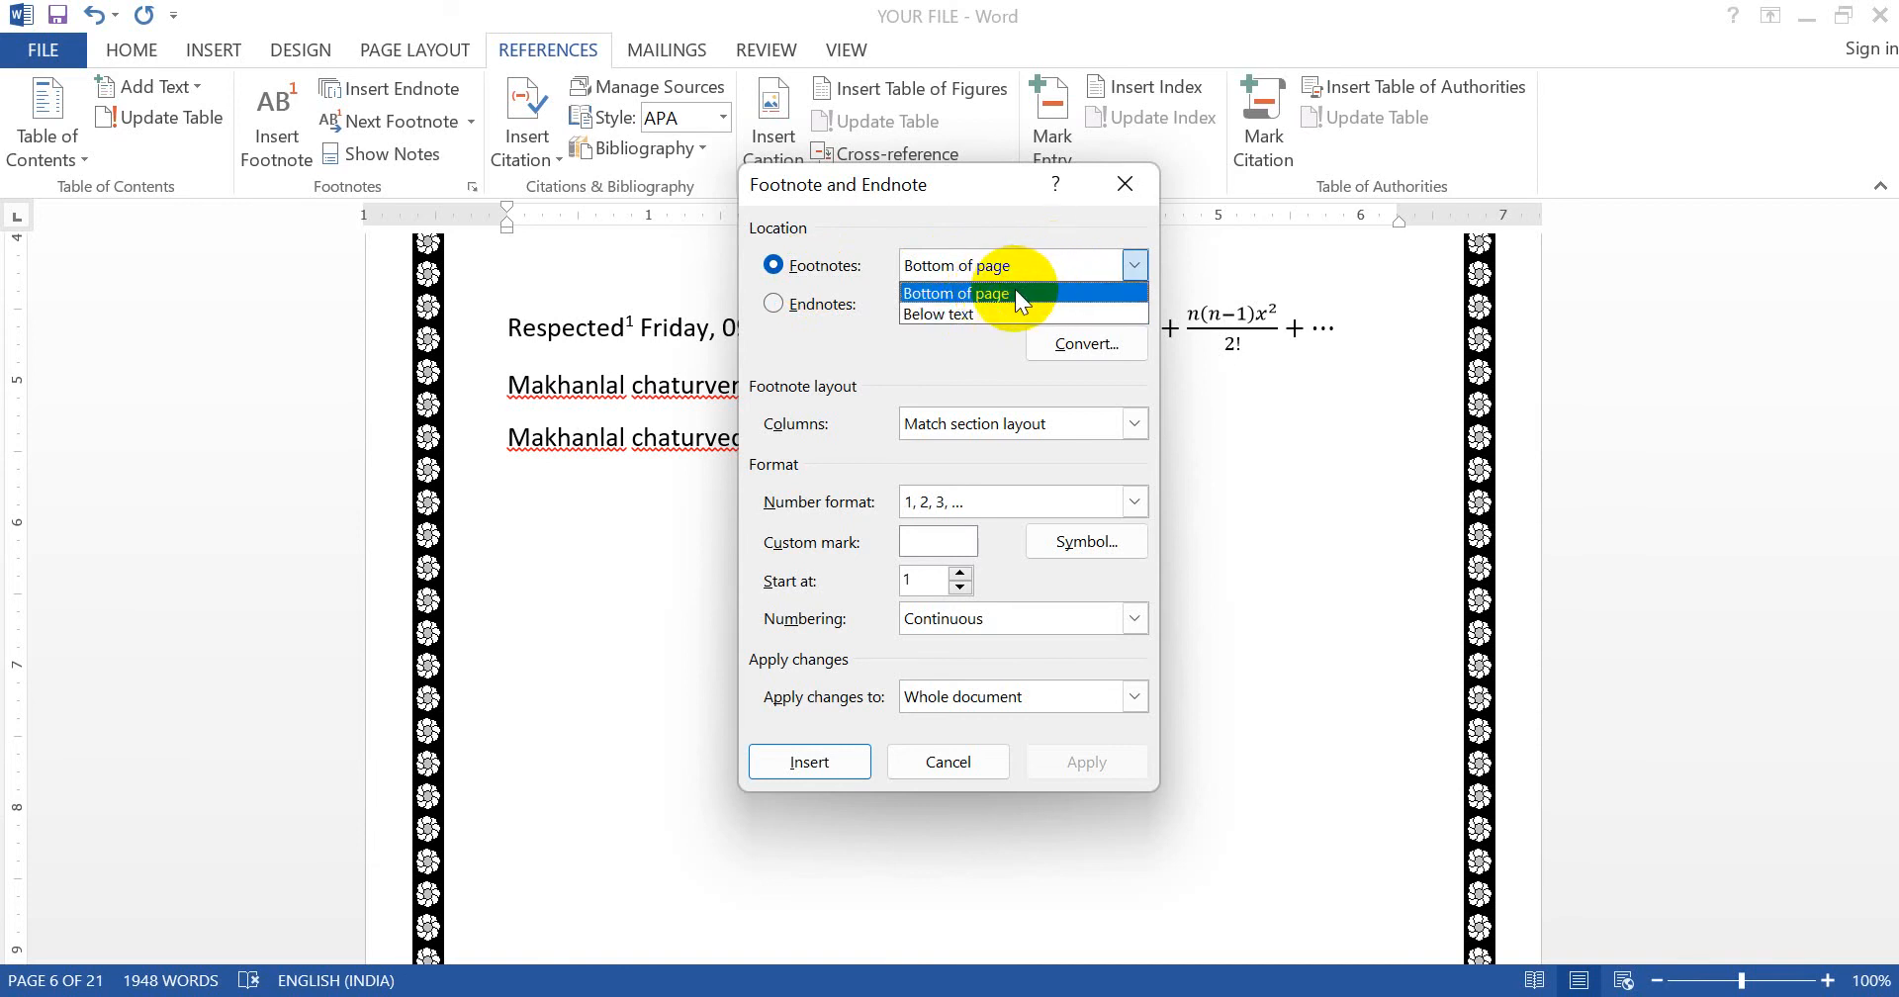
left_click(1015, 293)
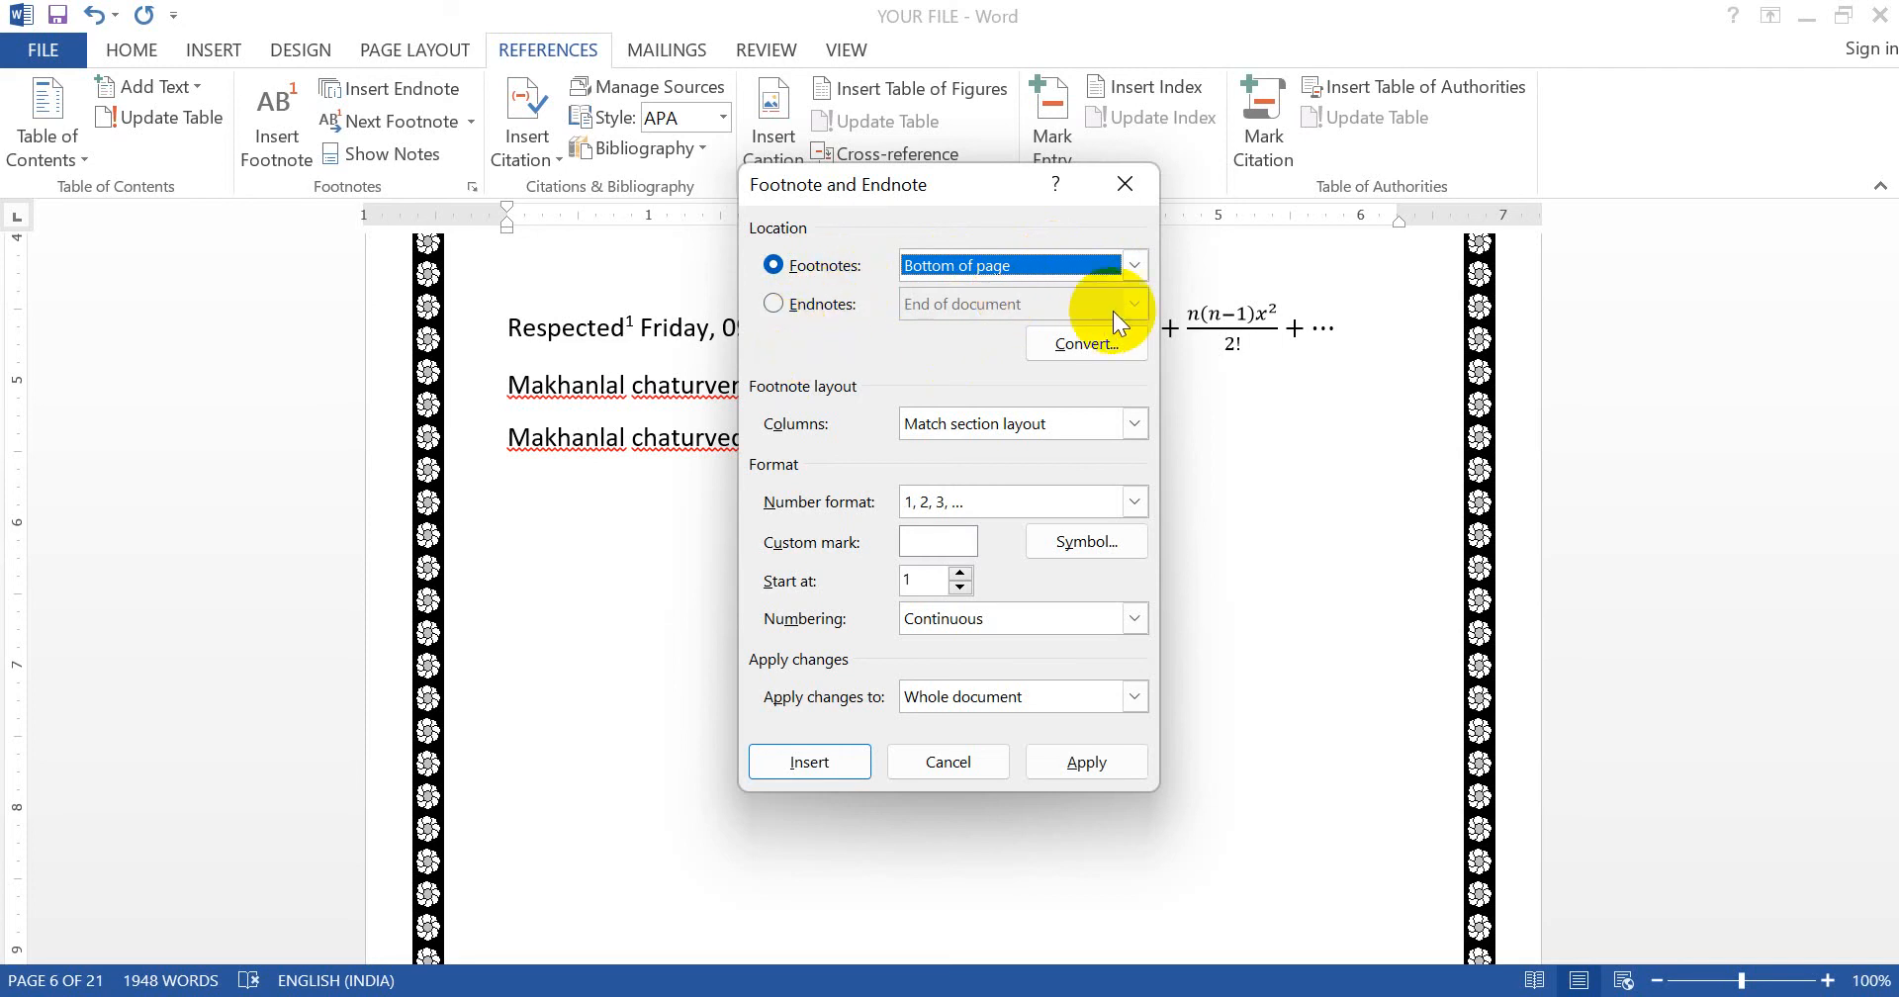
left_click(959, 502)
left_click(960, 500)
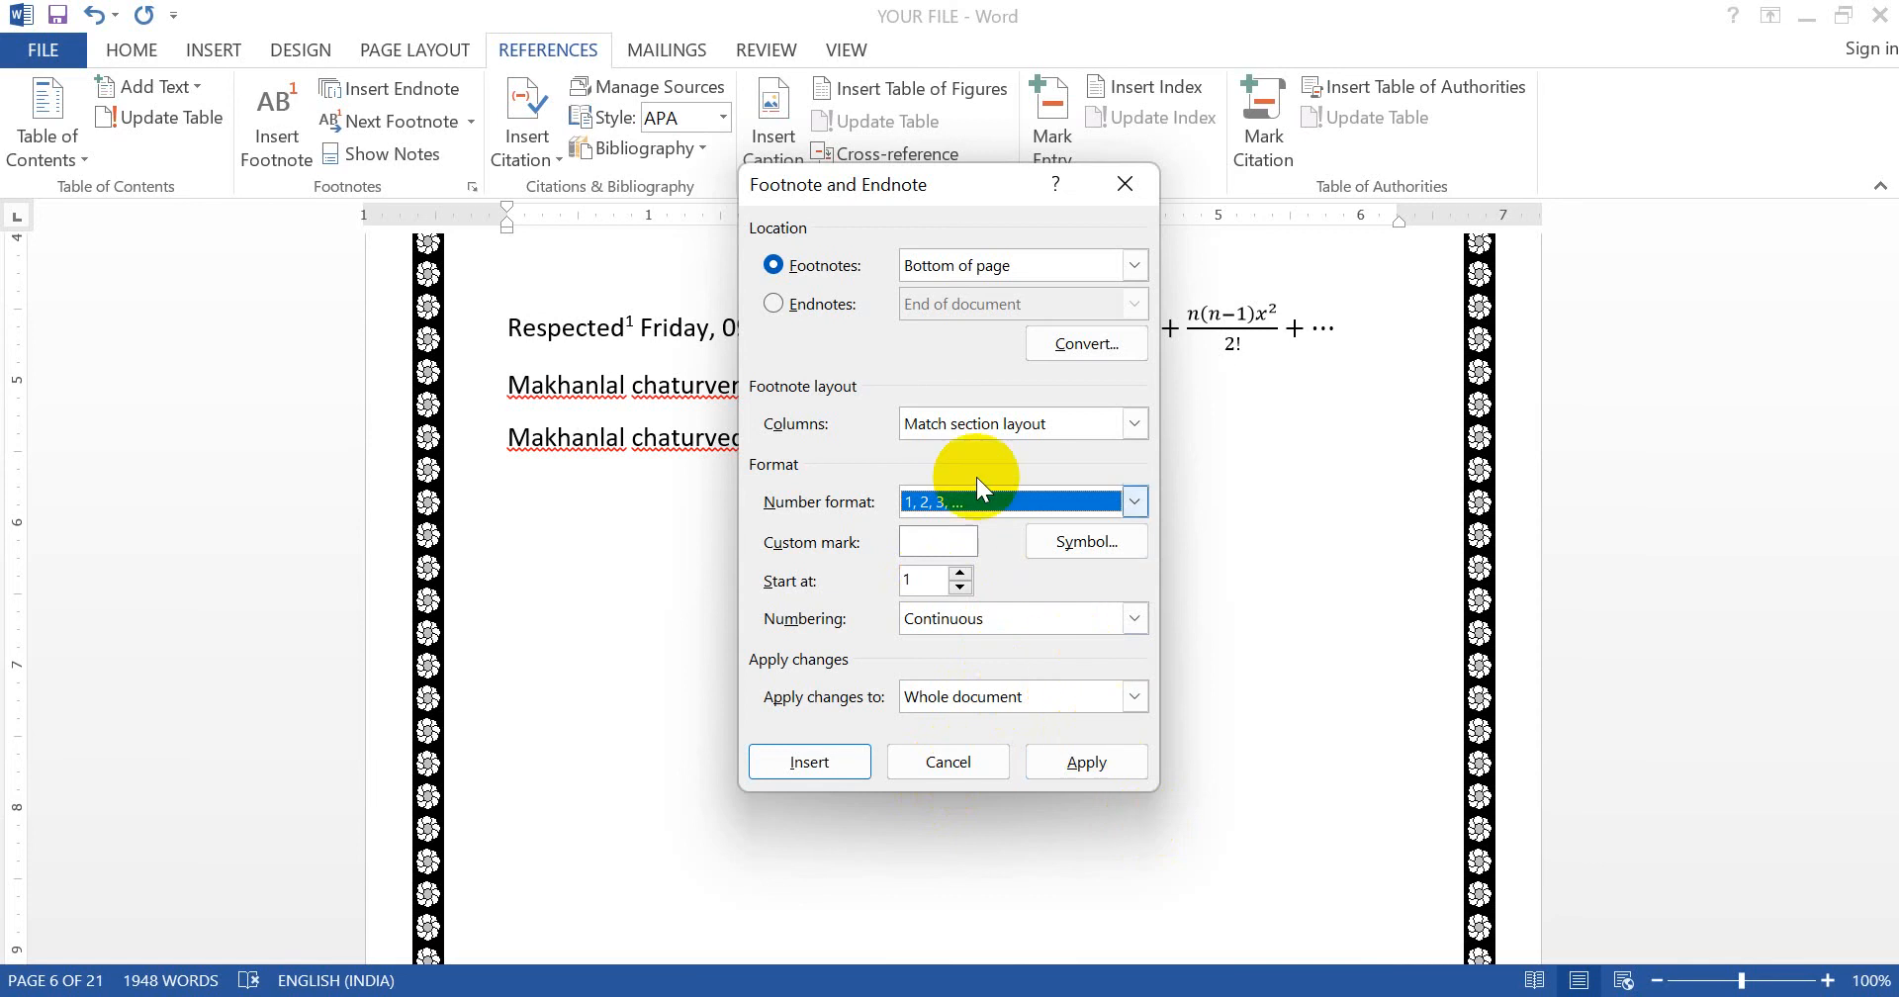
- Convert all footnotes to endnotes, cancel the further conversion prompts, and close the dialog
left_click(1072, 346)
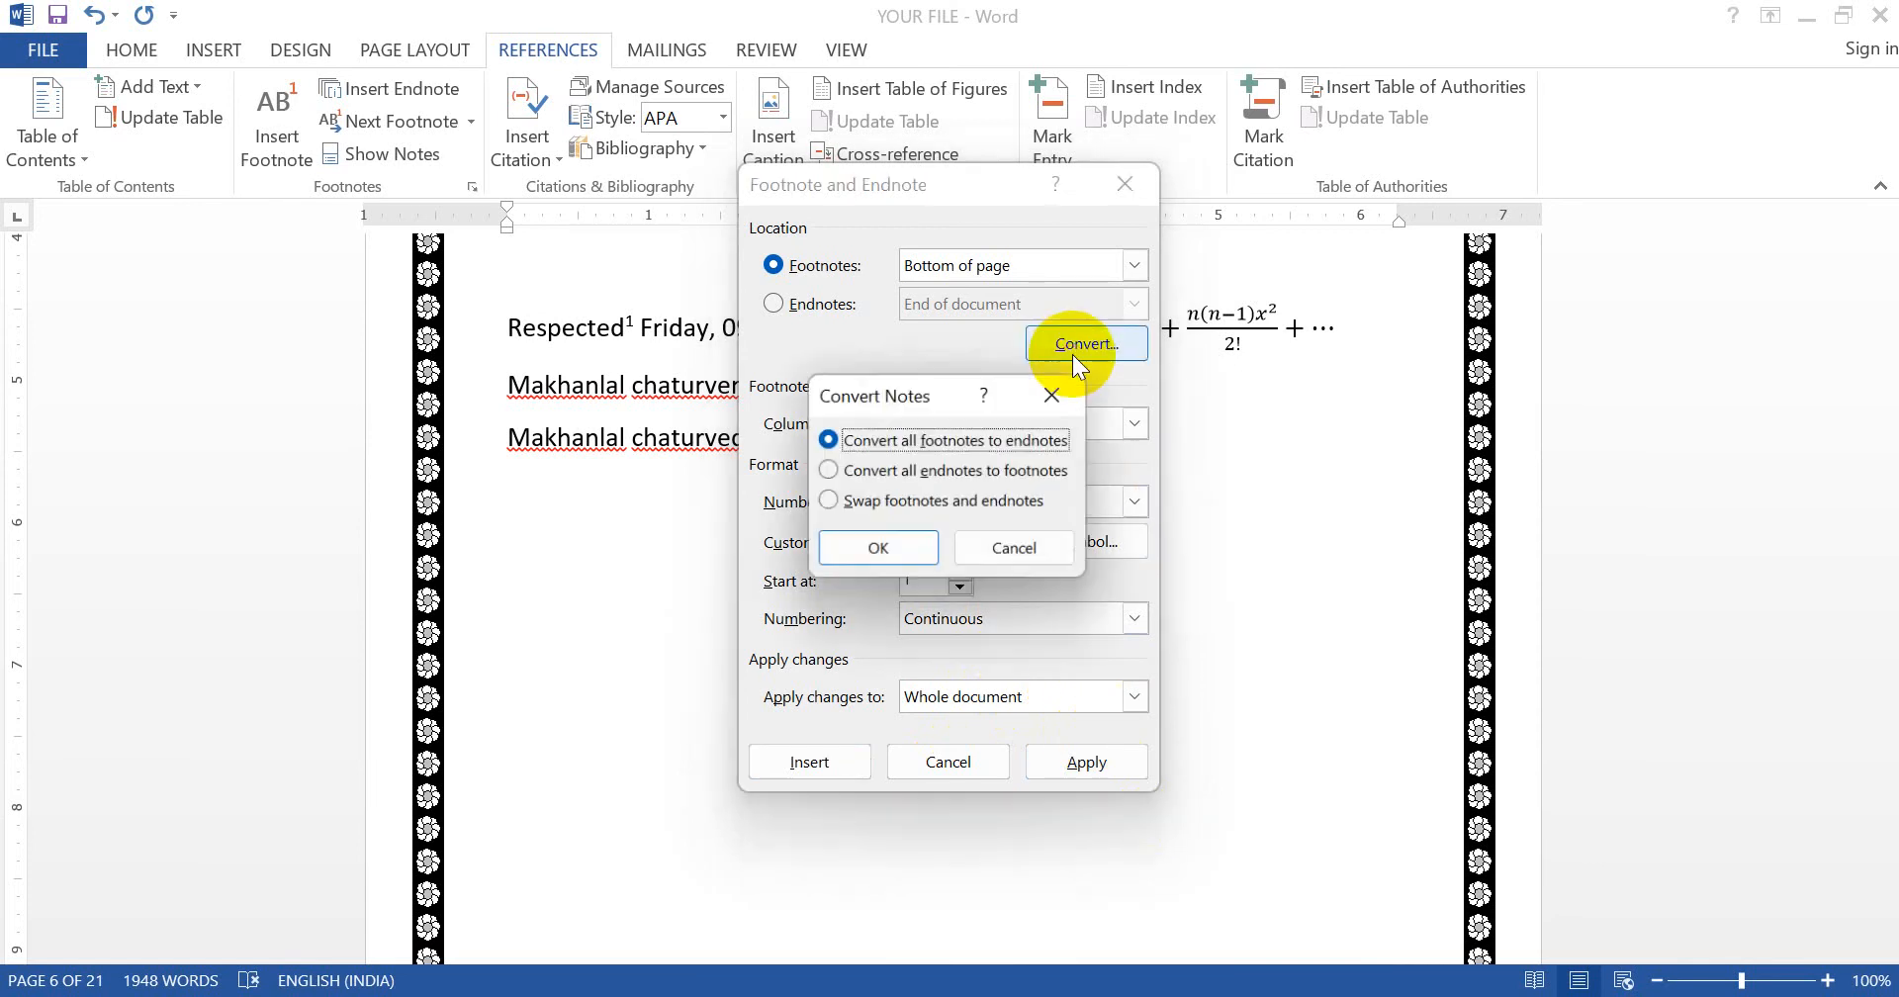
left_click(920, 435)
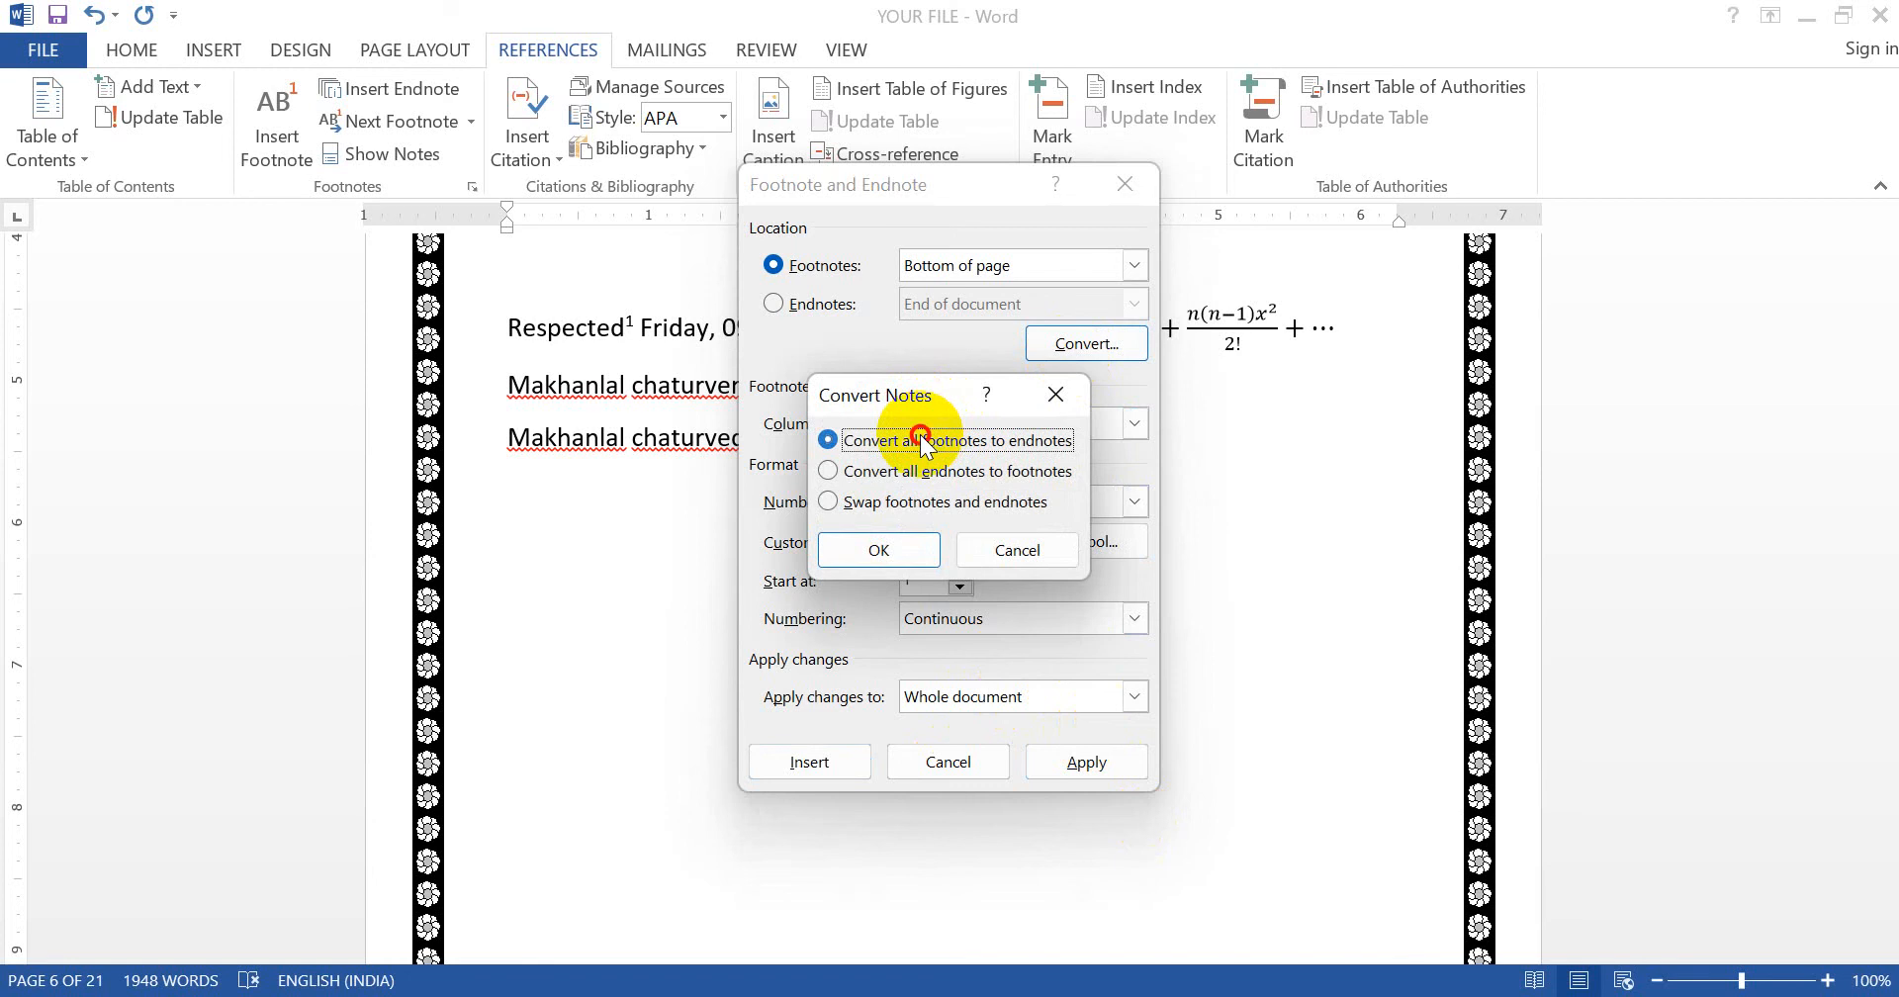
key("Return")
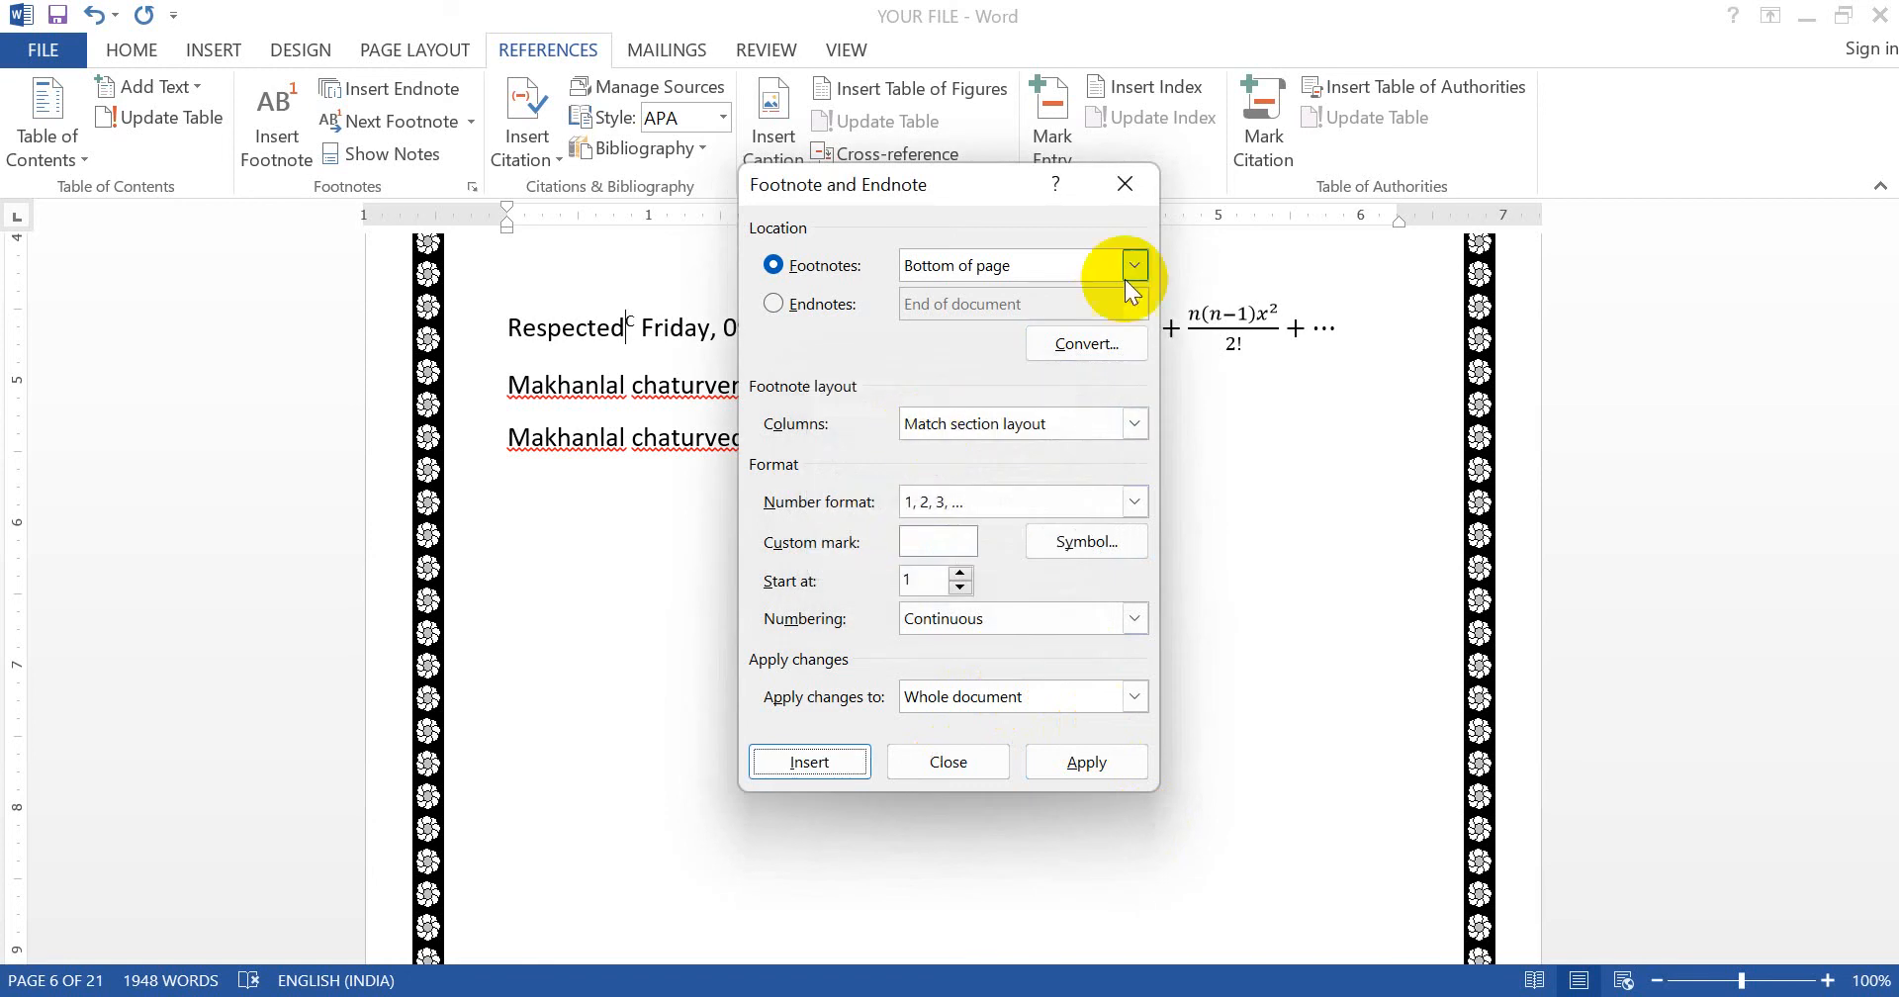
left_click(1068, 340)
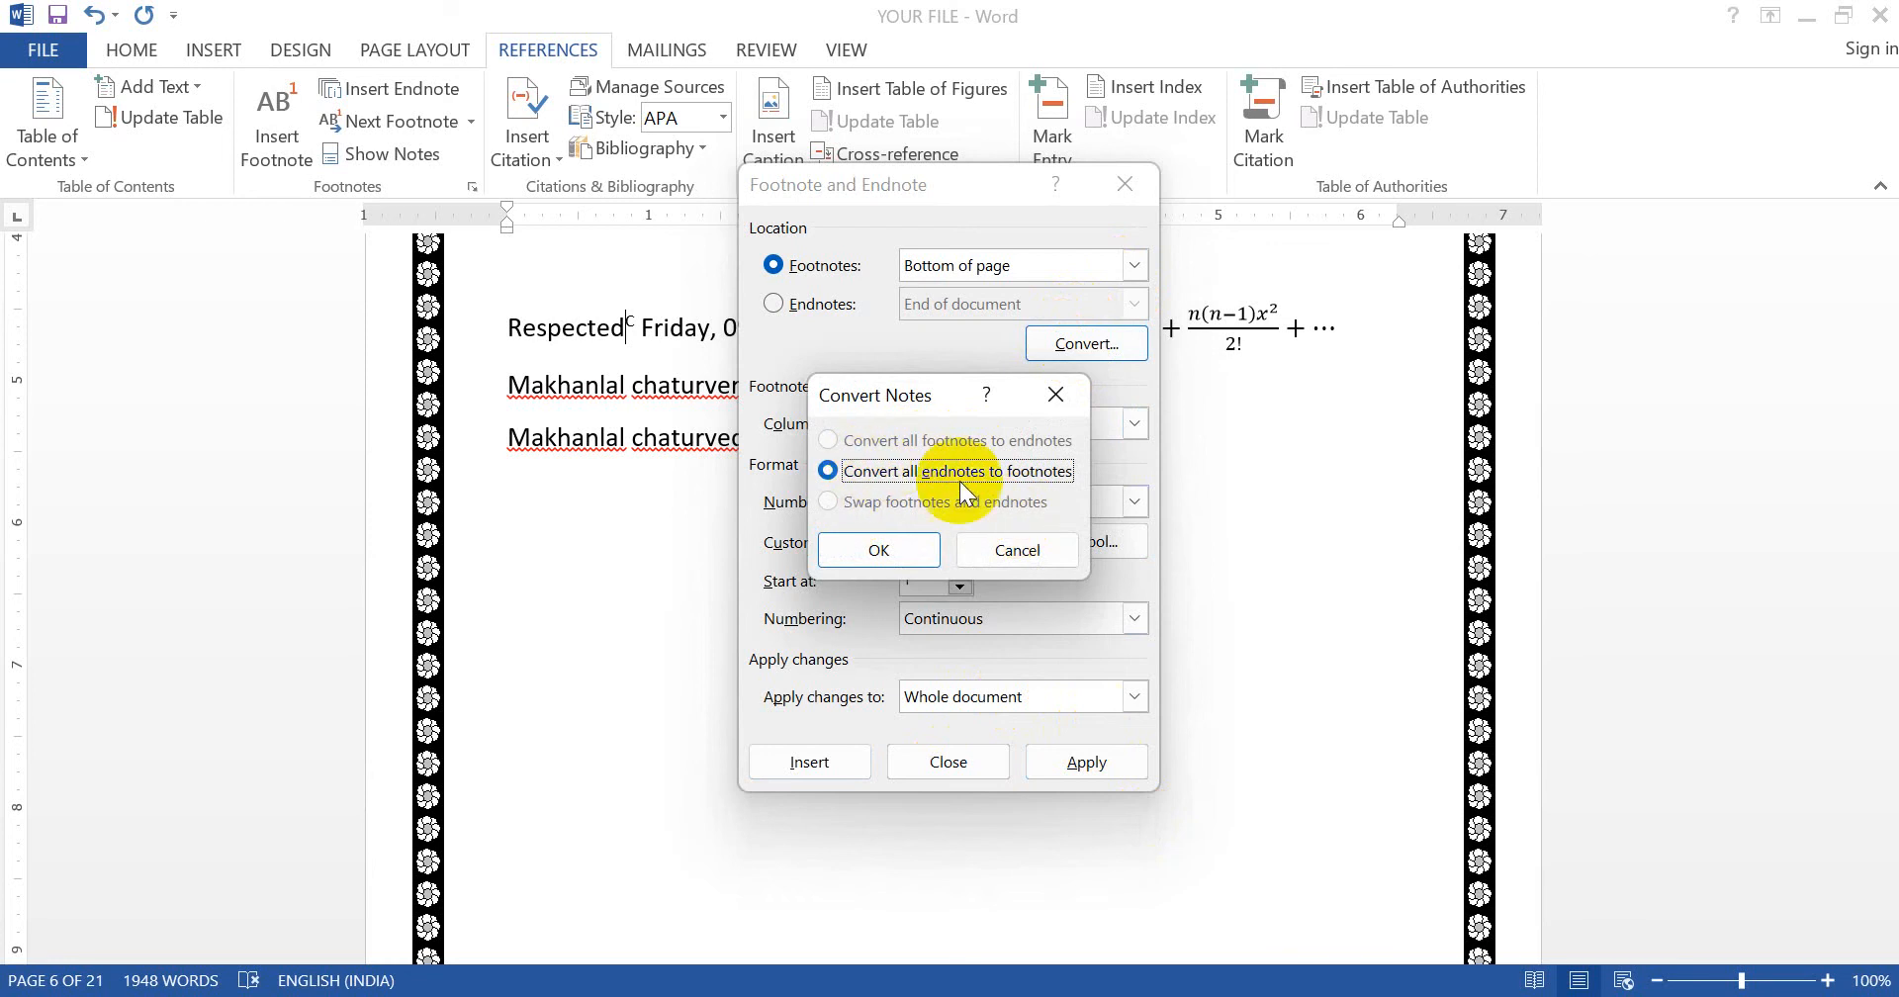
left_click(1018, 543)
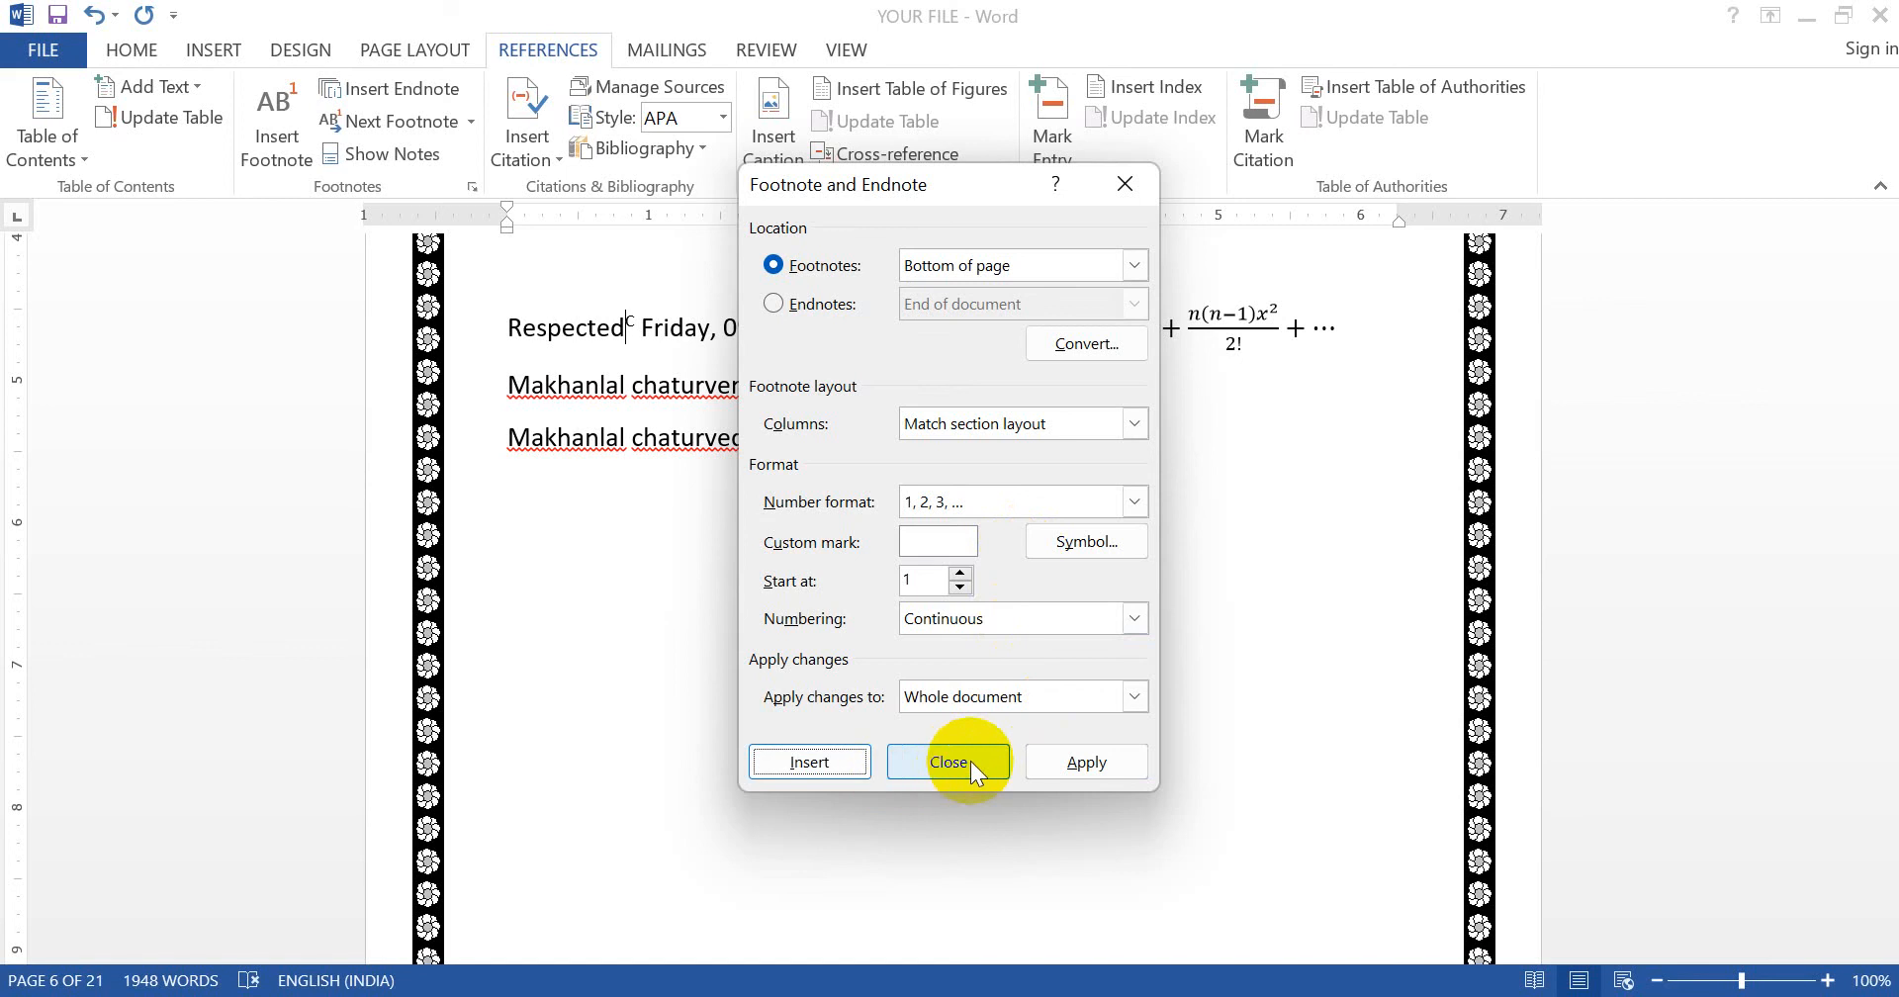
left_click(822, 303)
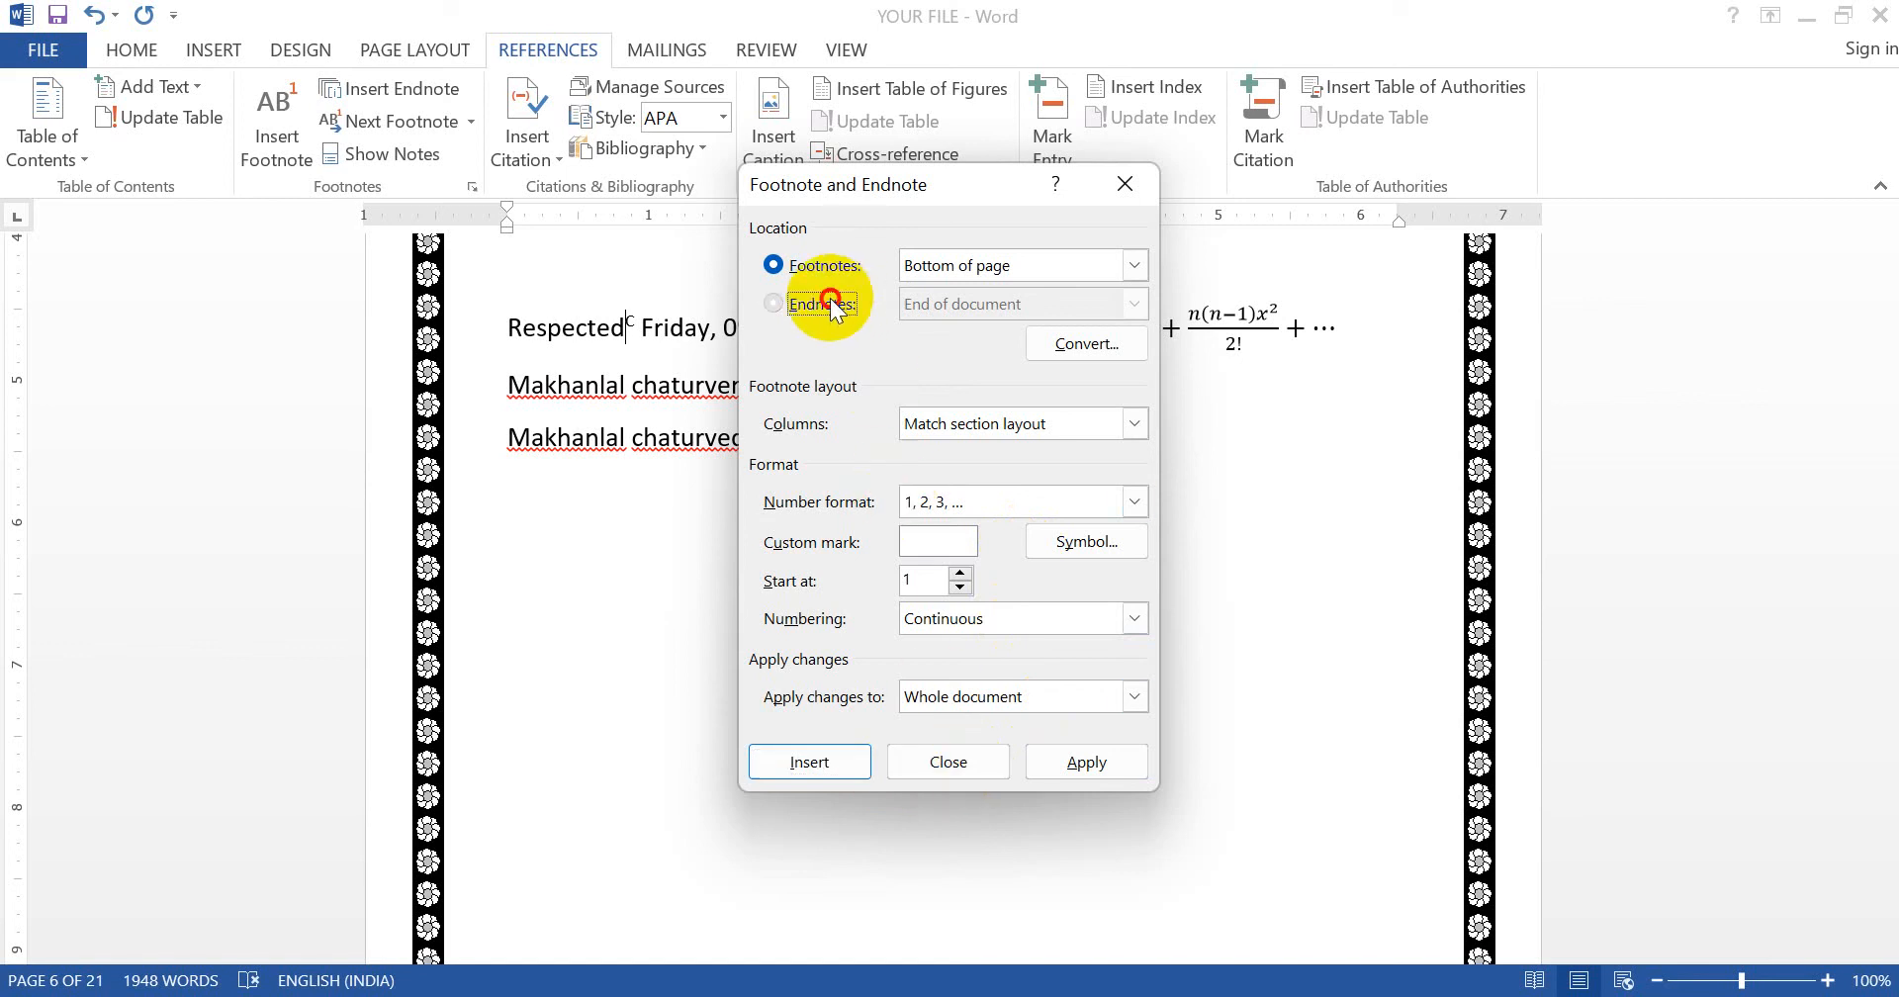
left_click(1098, 341)
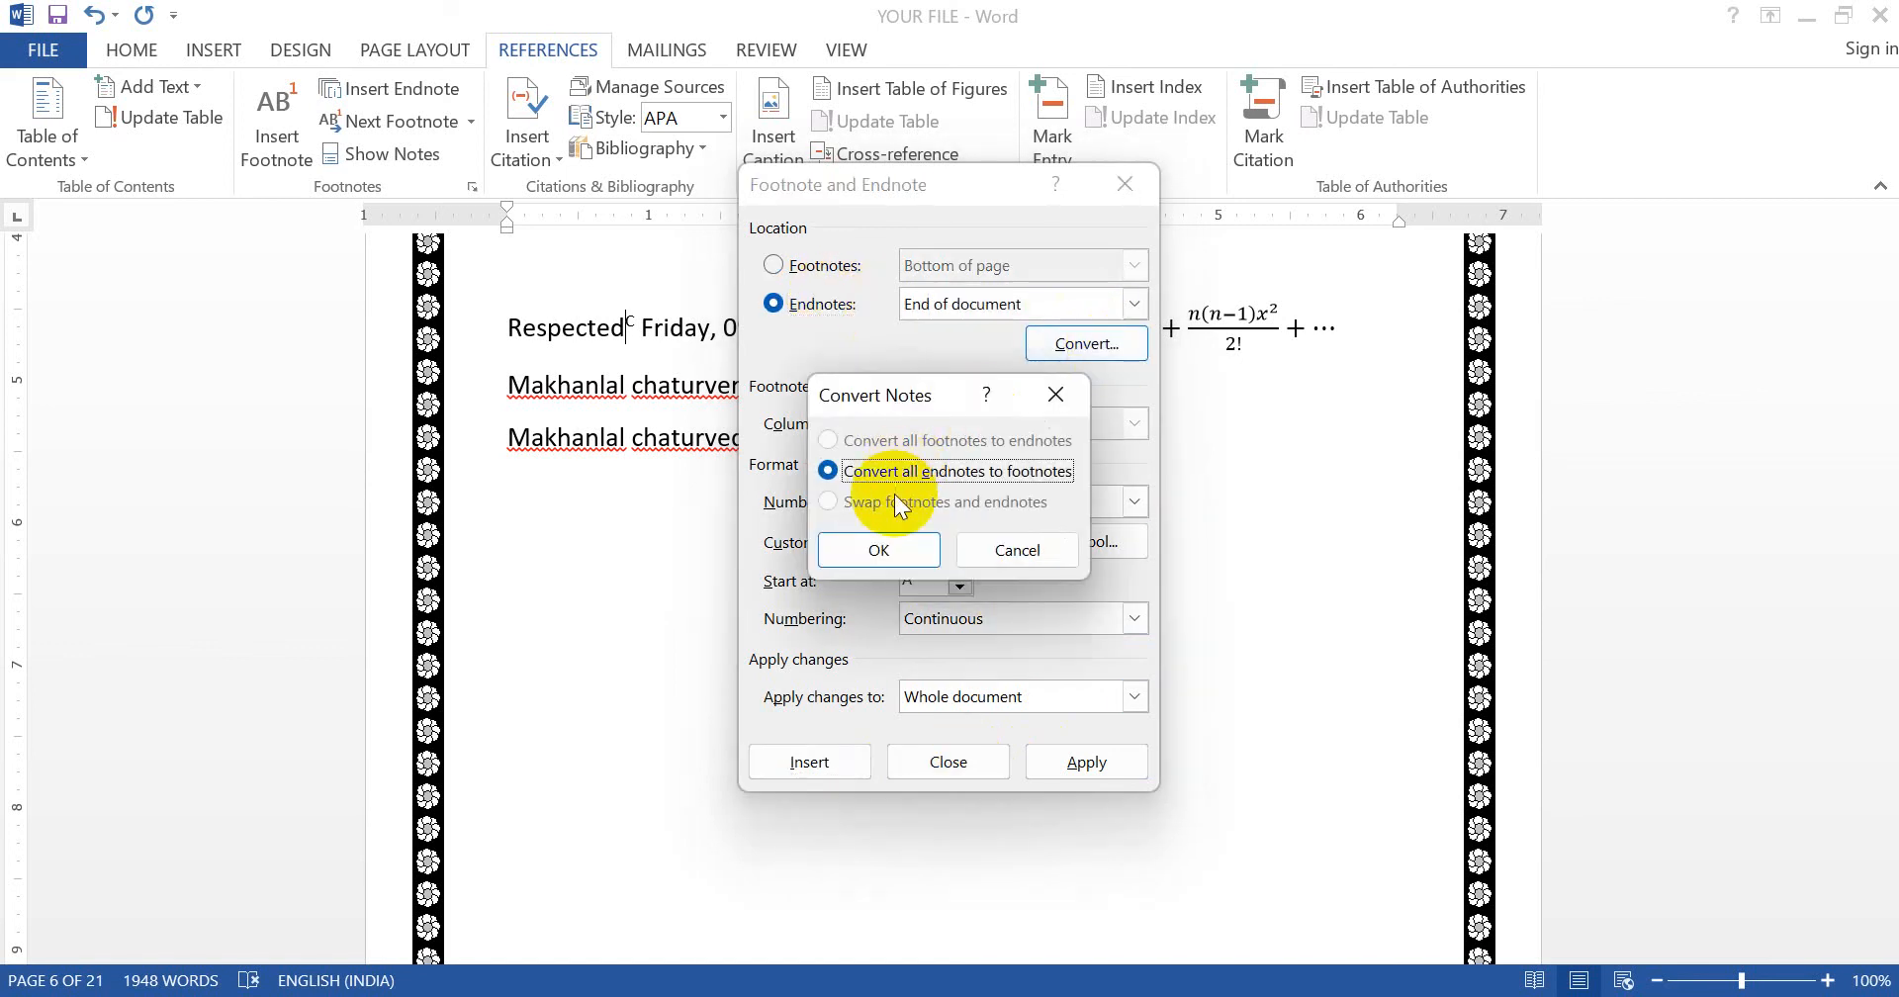
left_click(1023, 546)
left_click(949, 761)
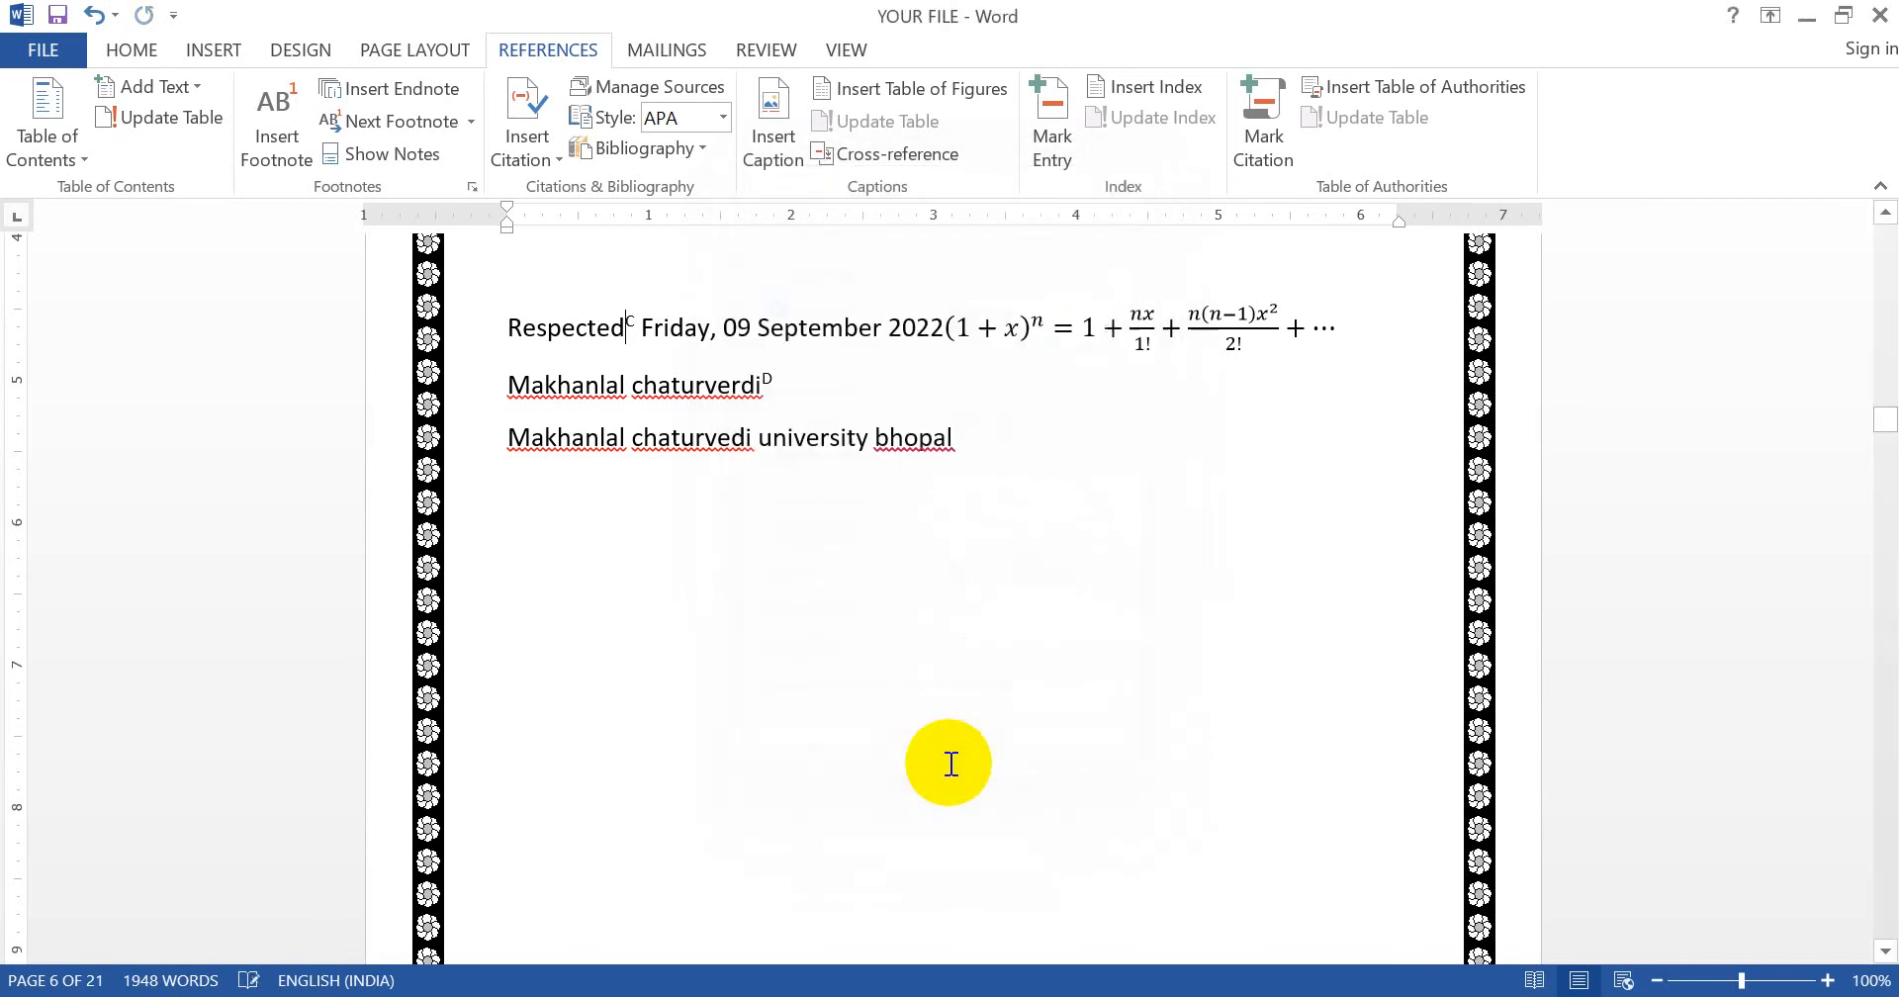
left_click(955, 400)
double_click(908, 441)
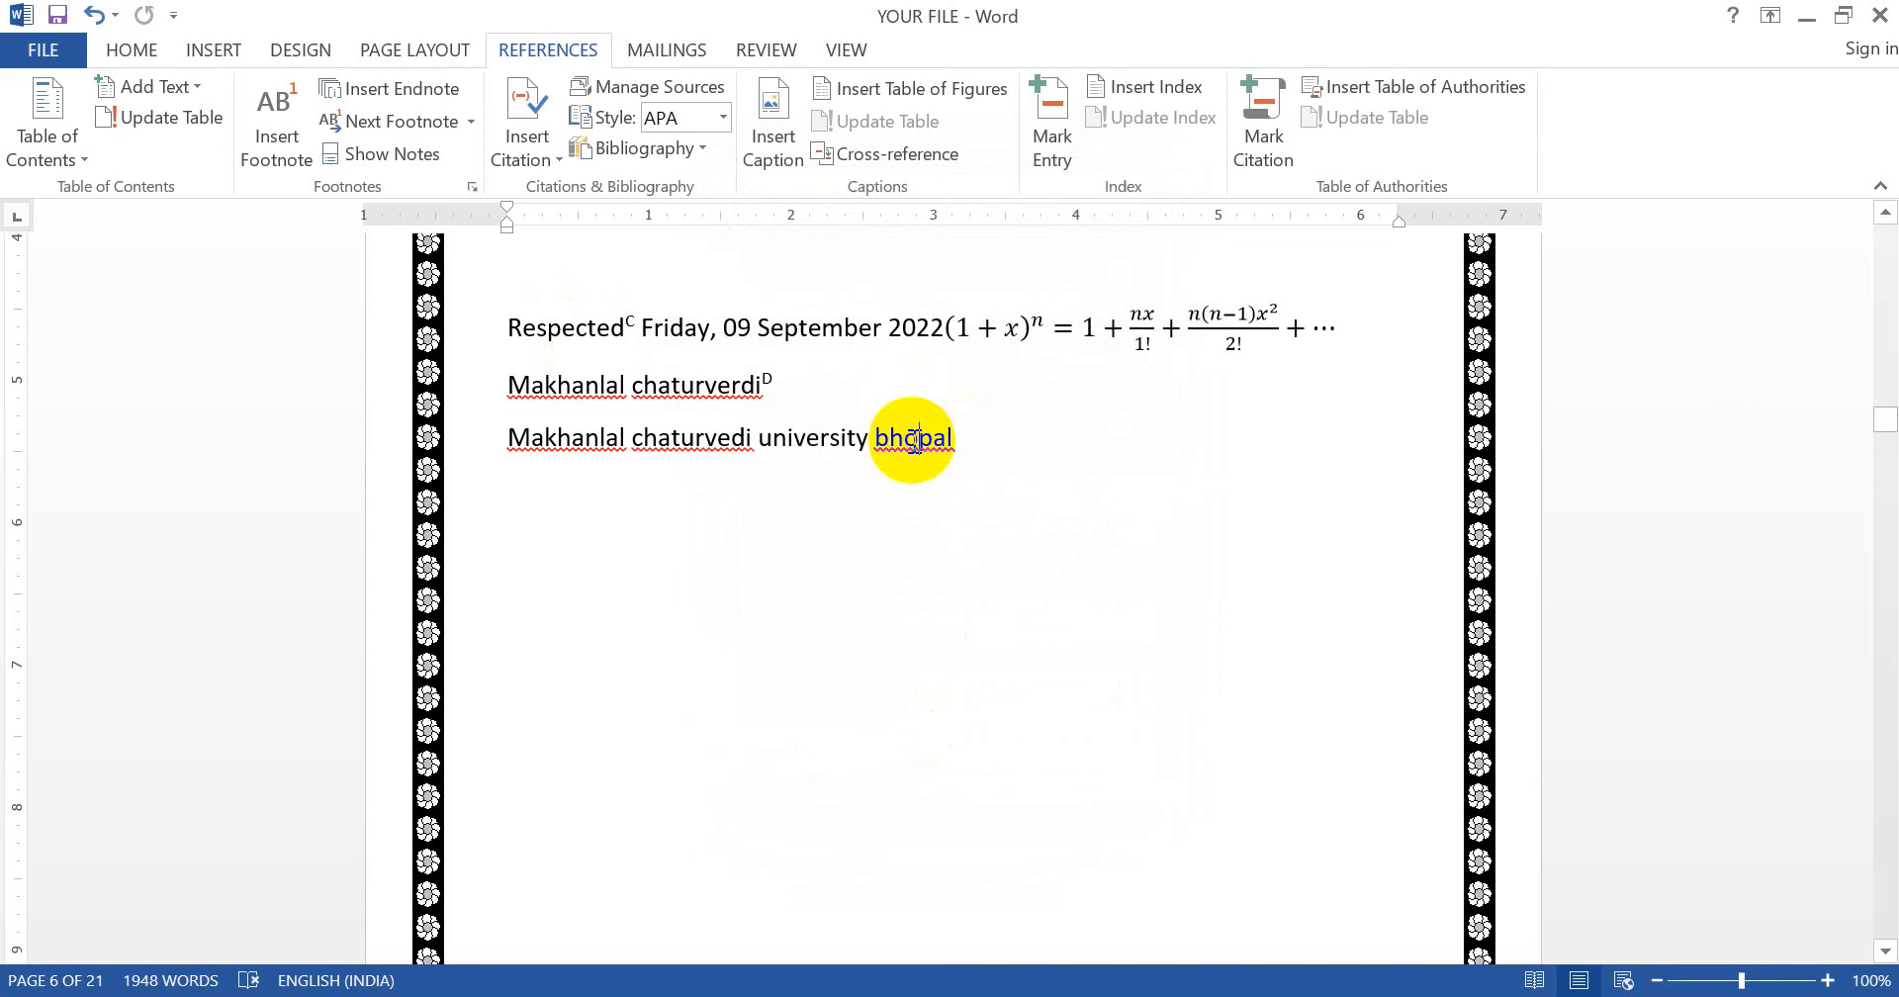
left_click(916, 441)
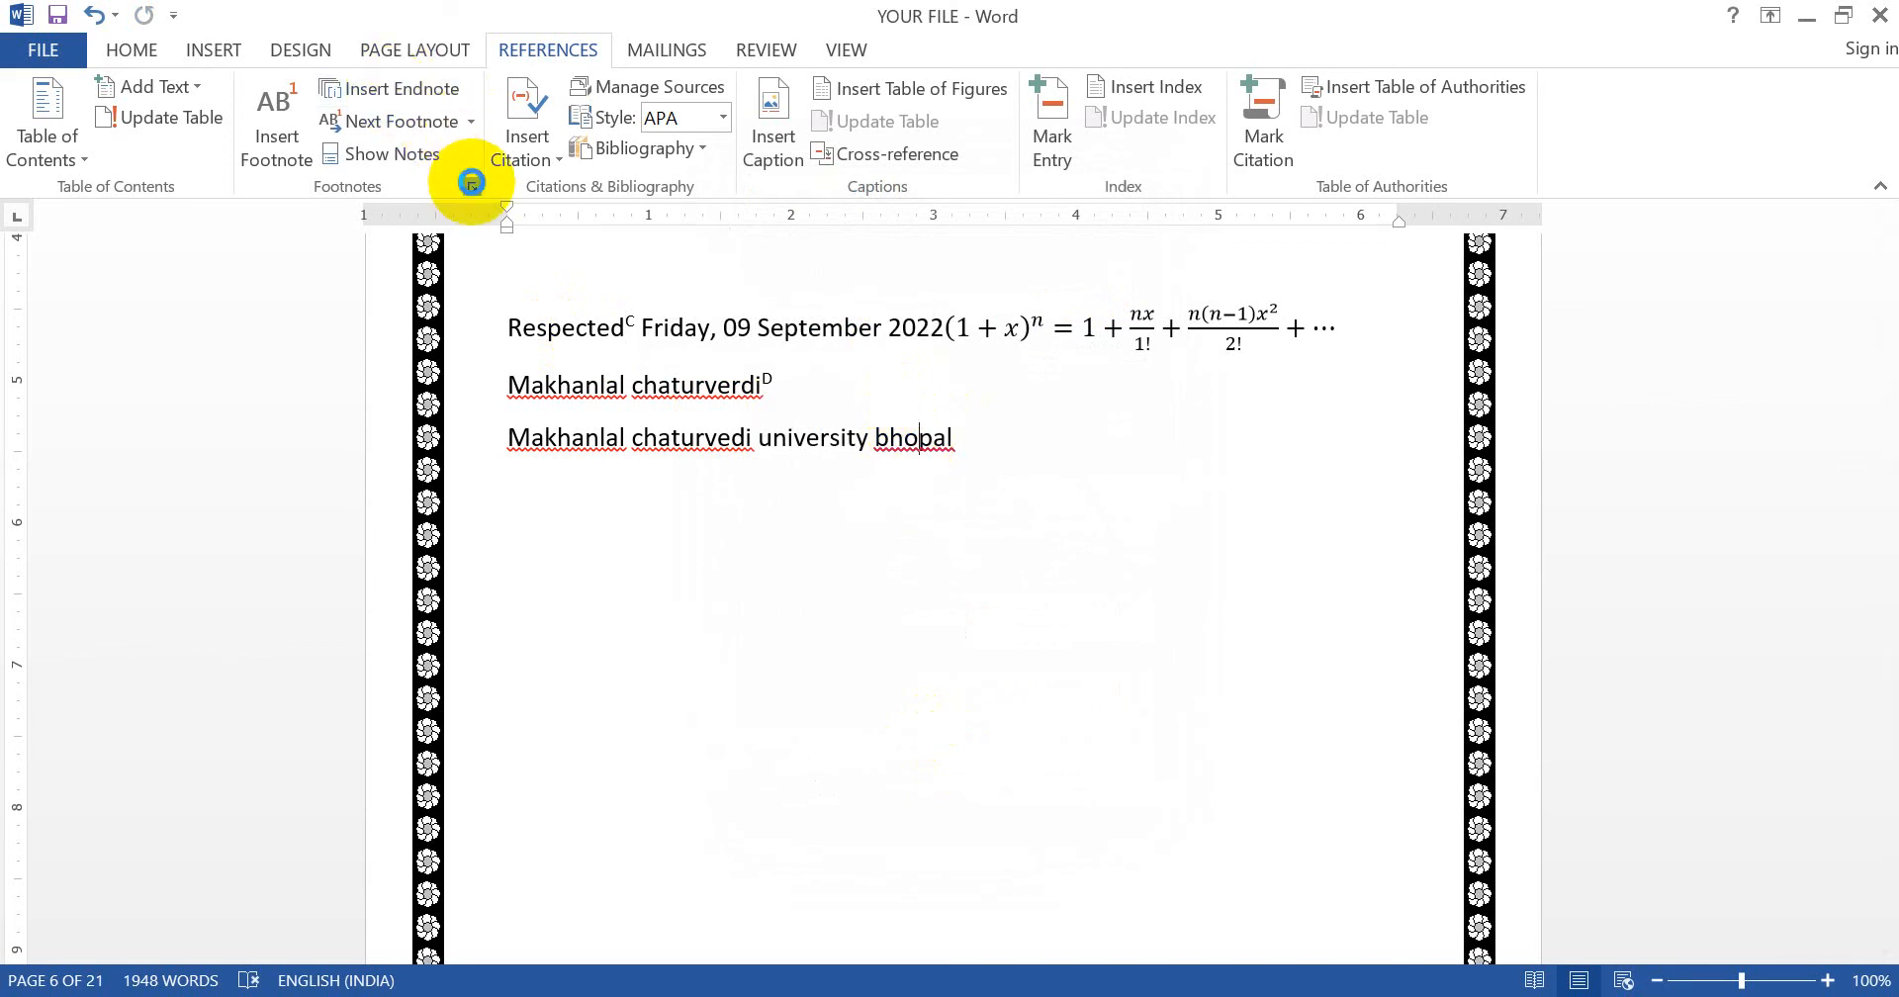
left_click(472, 183)
left_click(1083, 343)
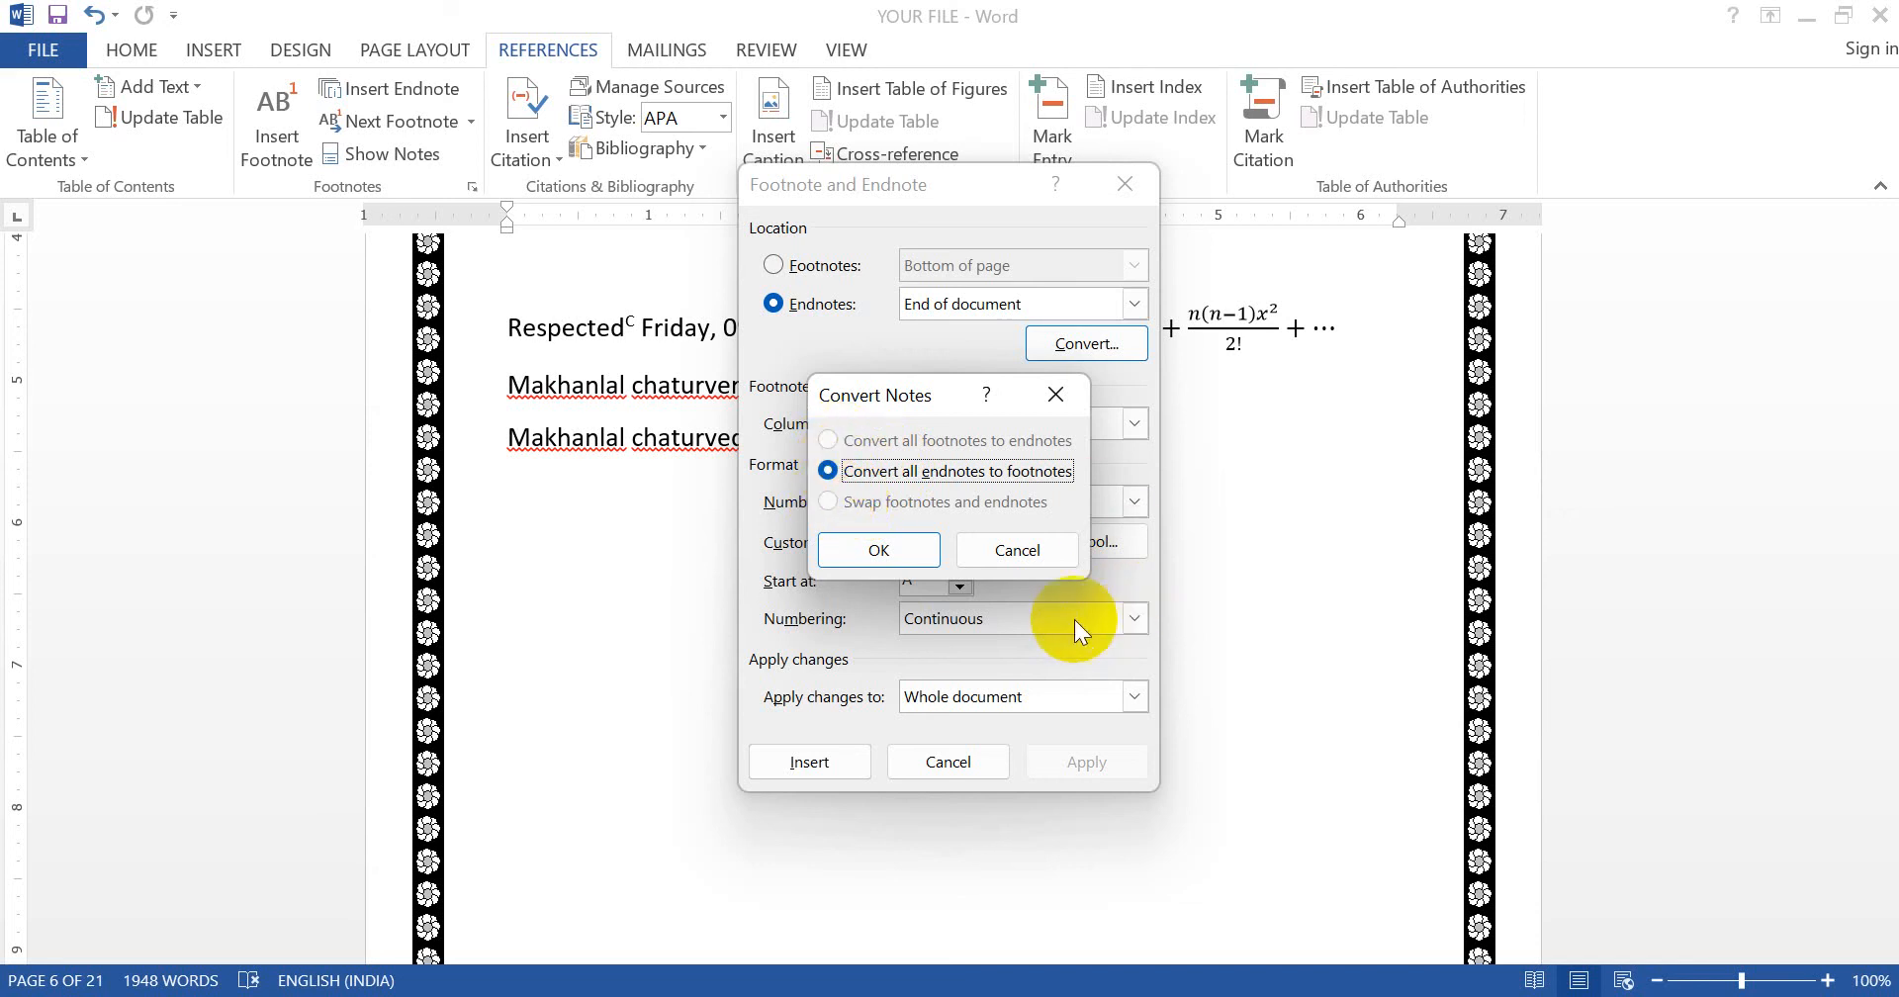
left_click(1024, 550)
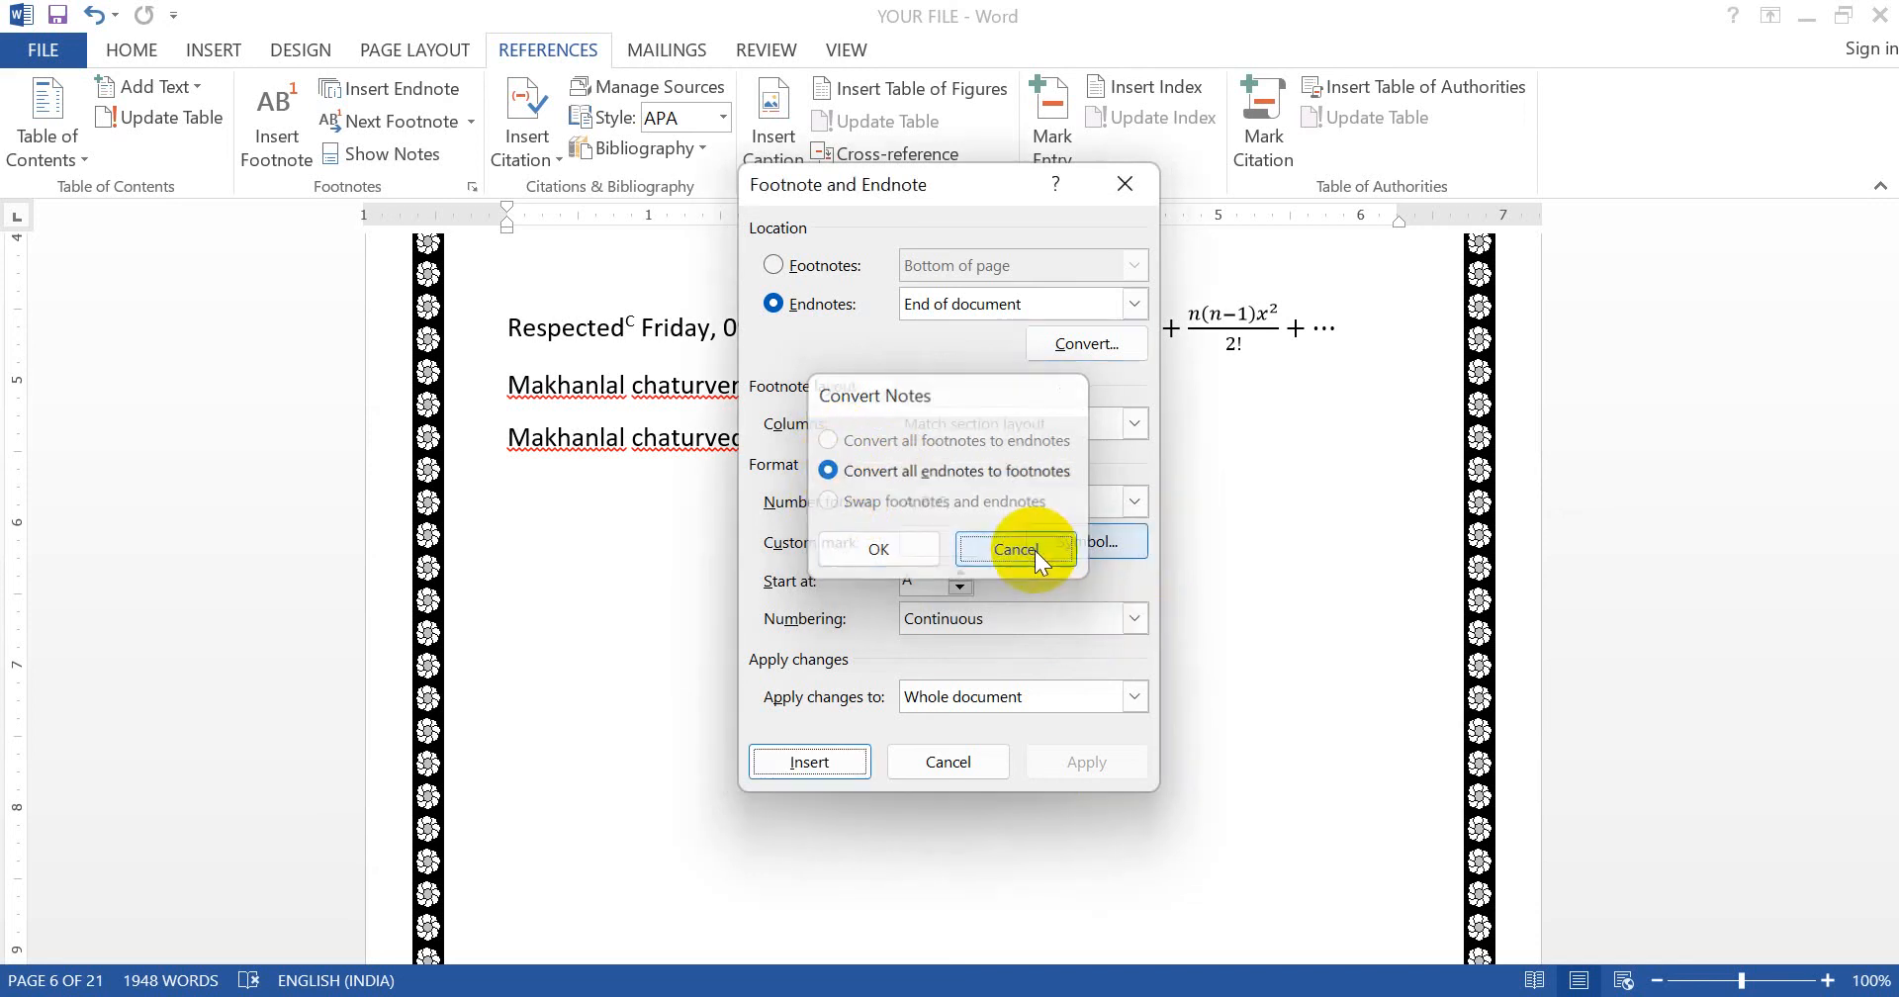
left_click(967, 769)
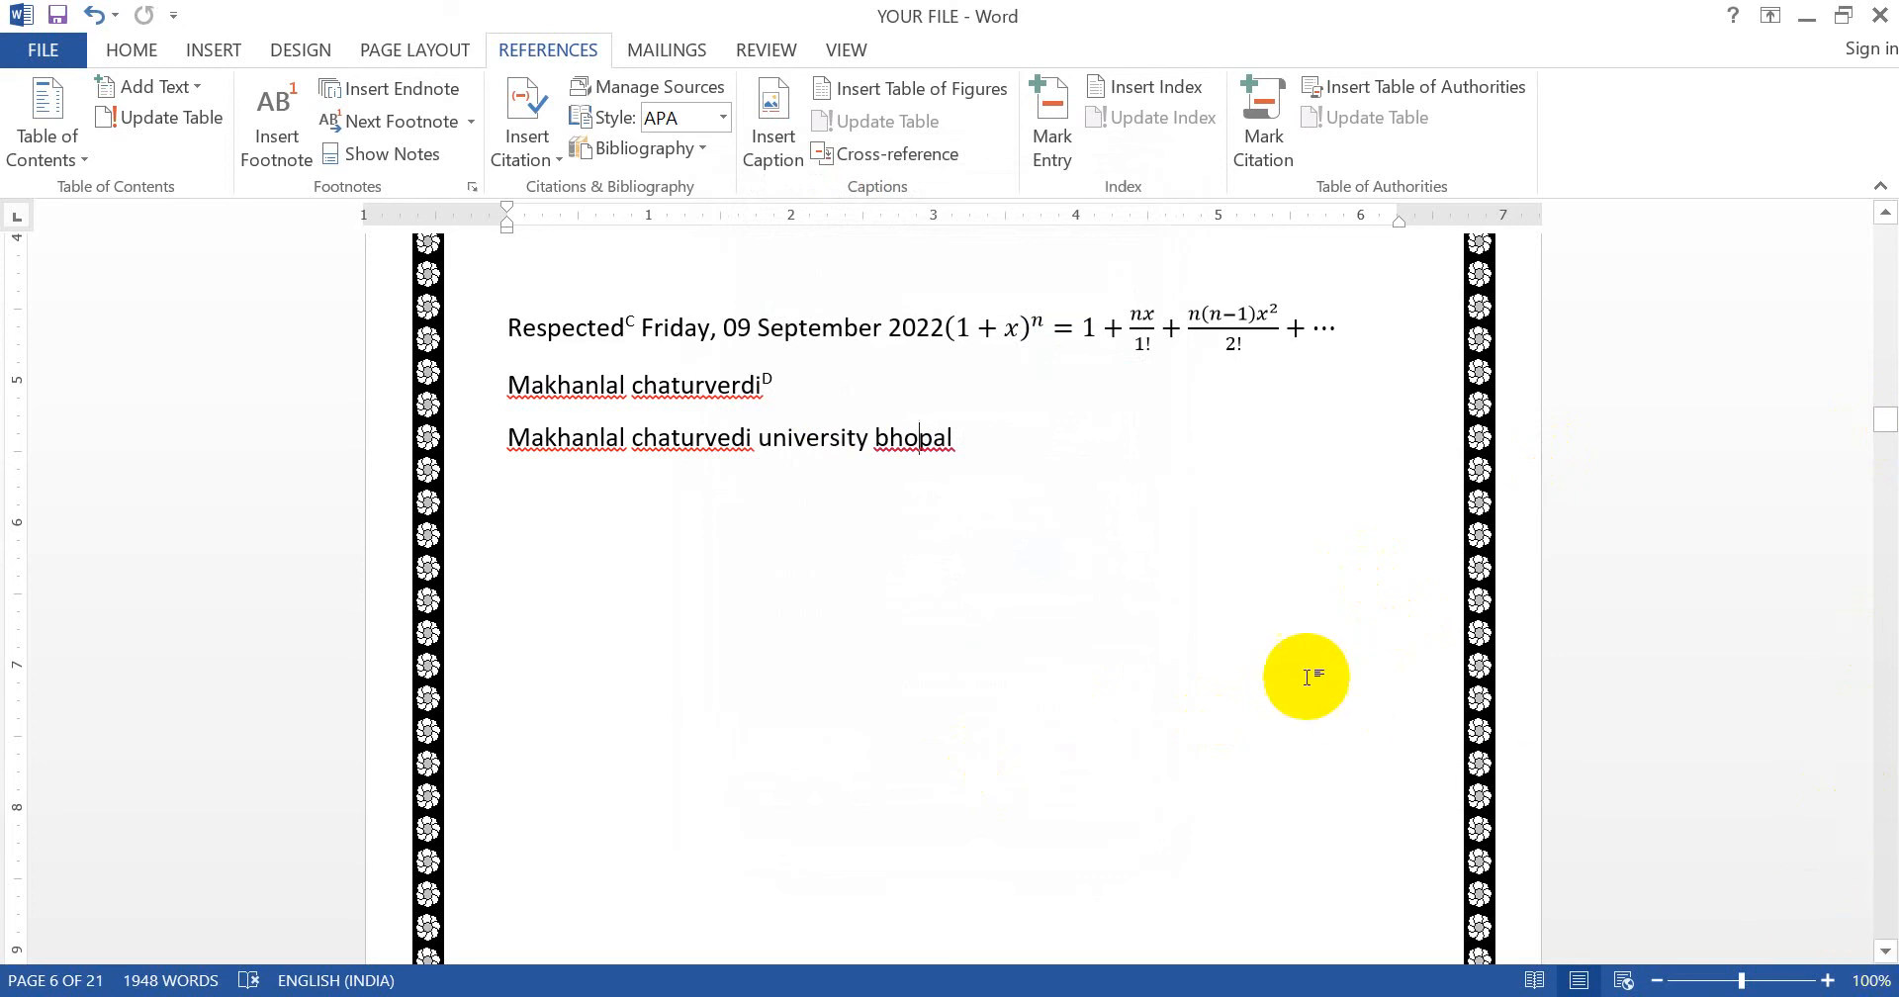
- Undo the lettered notes back to 1 and 2, then swap all footnotes and endnotes
key("ctrl+z")
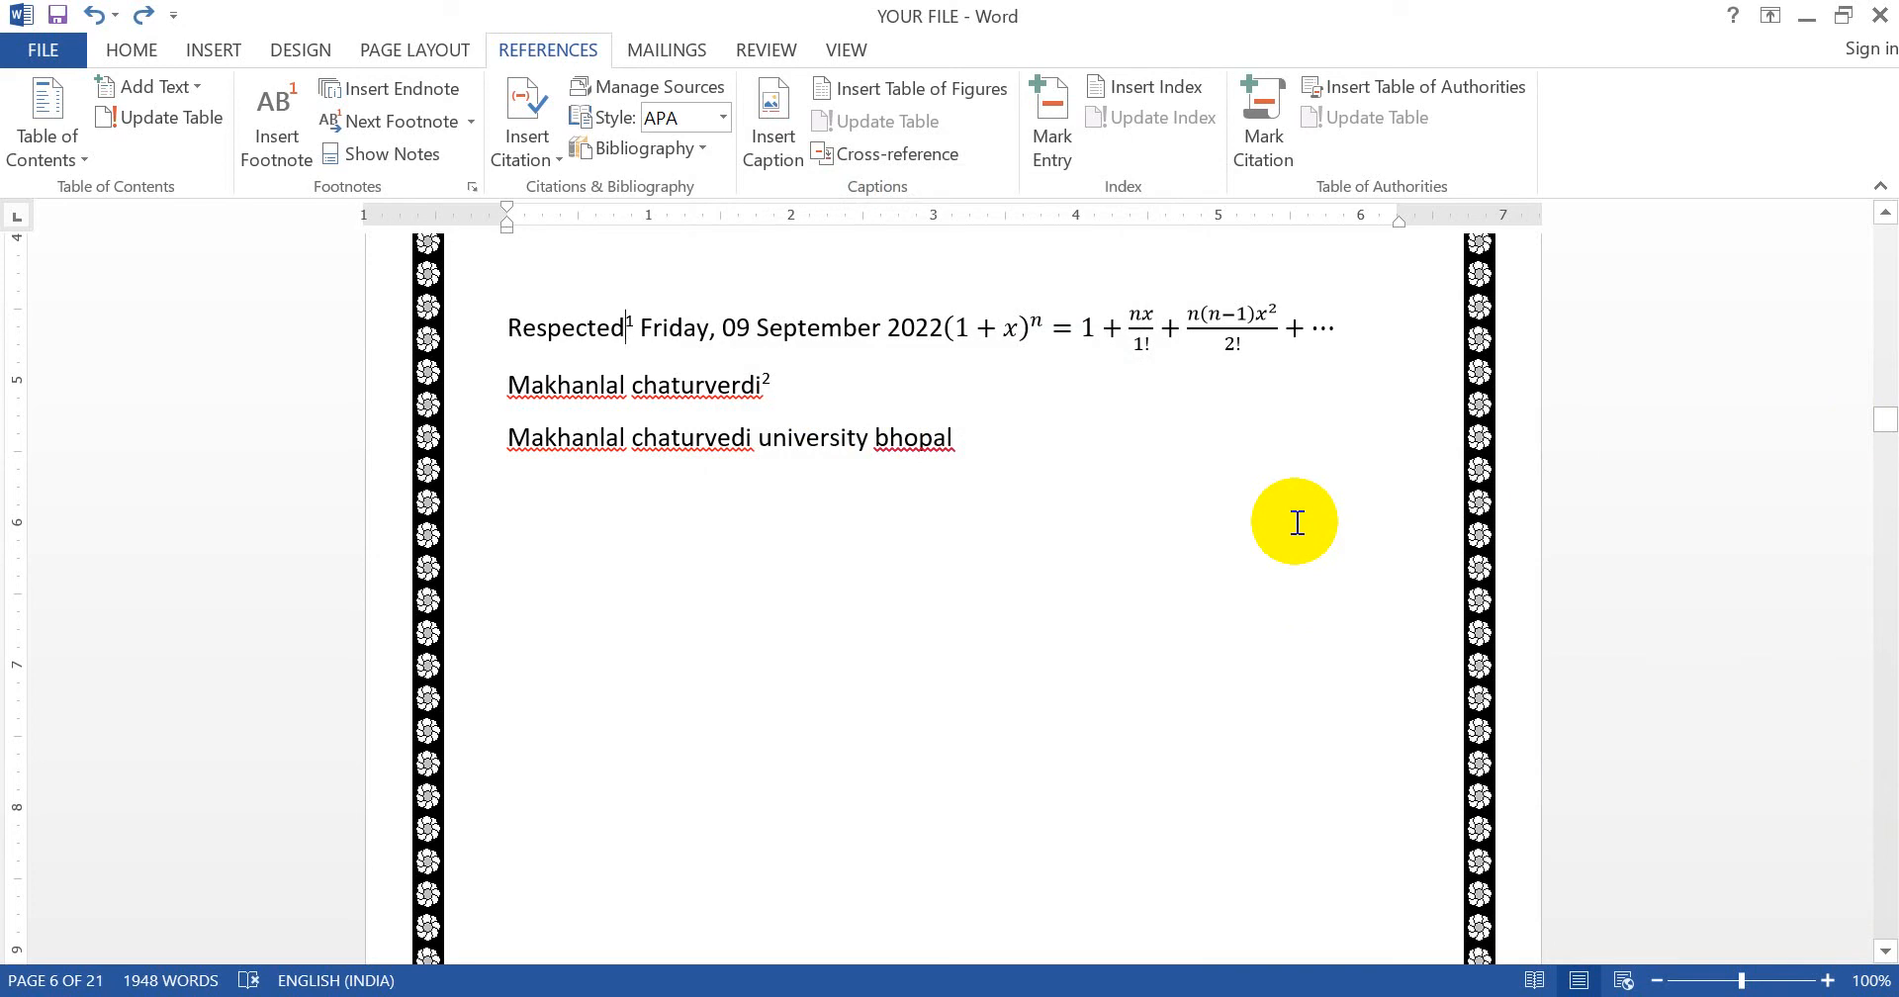
left_click(473, 186)
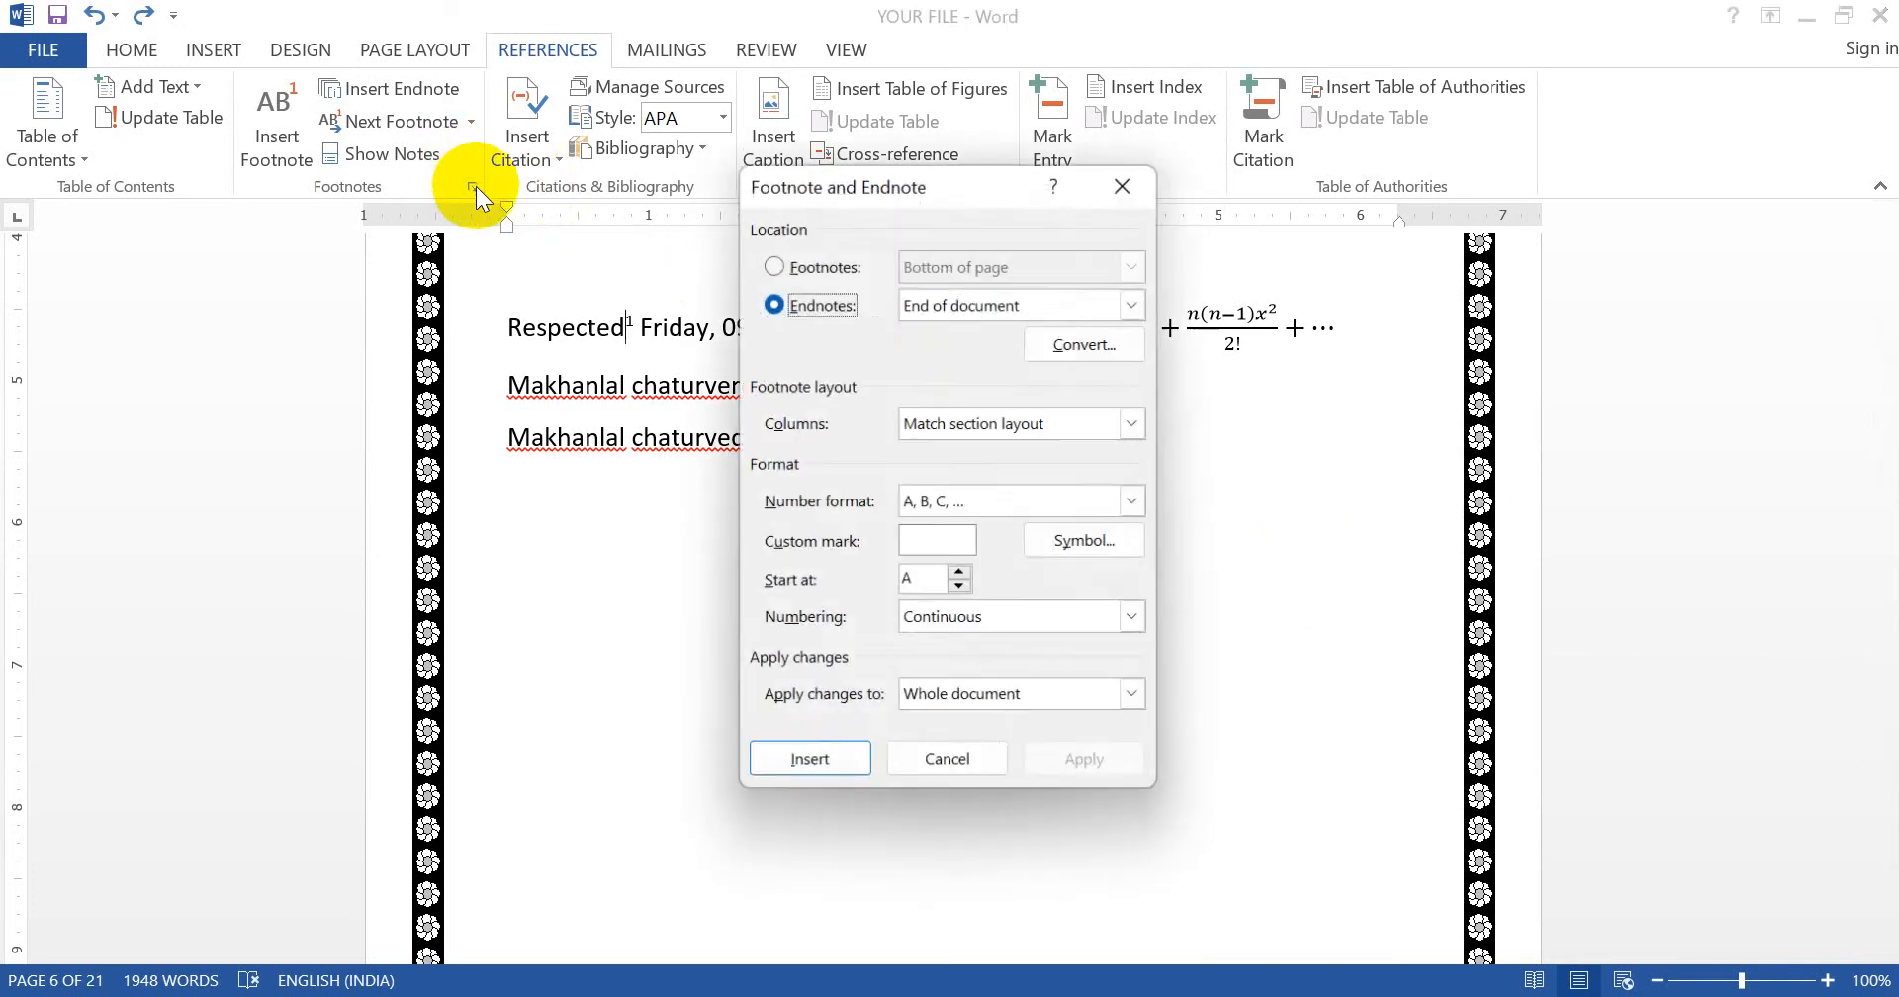
left_click(1072, 349)
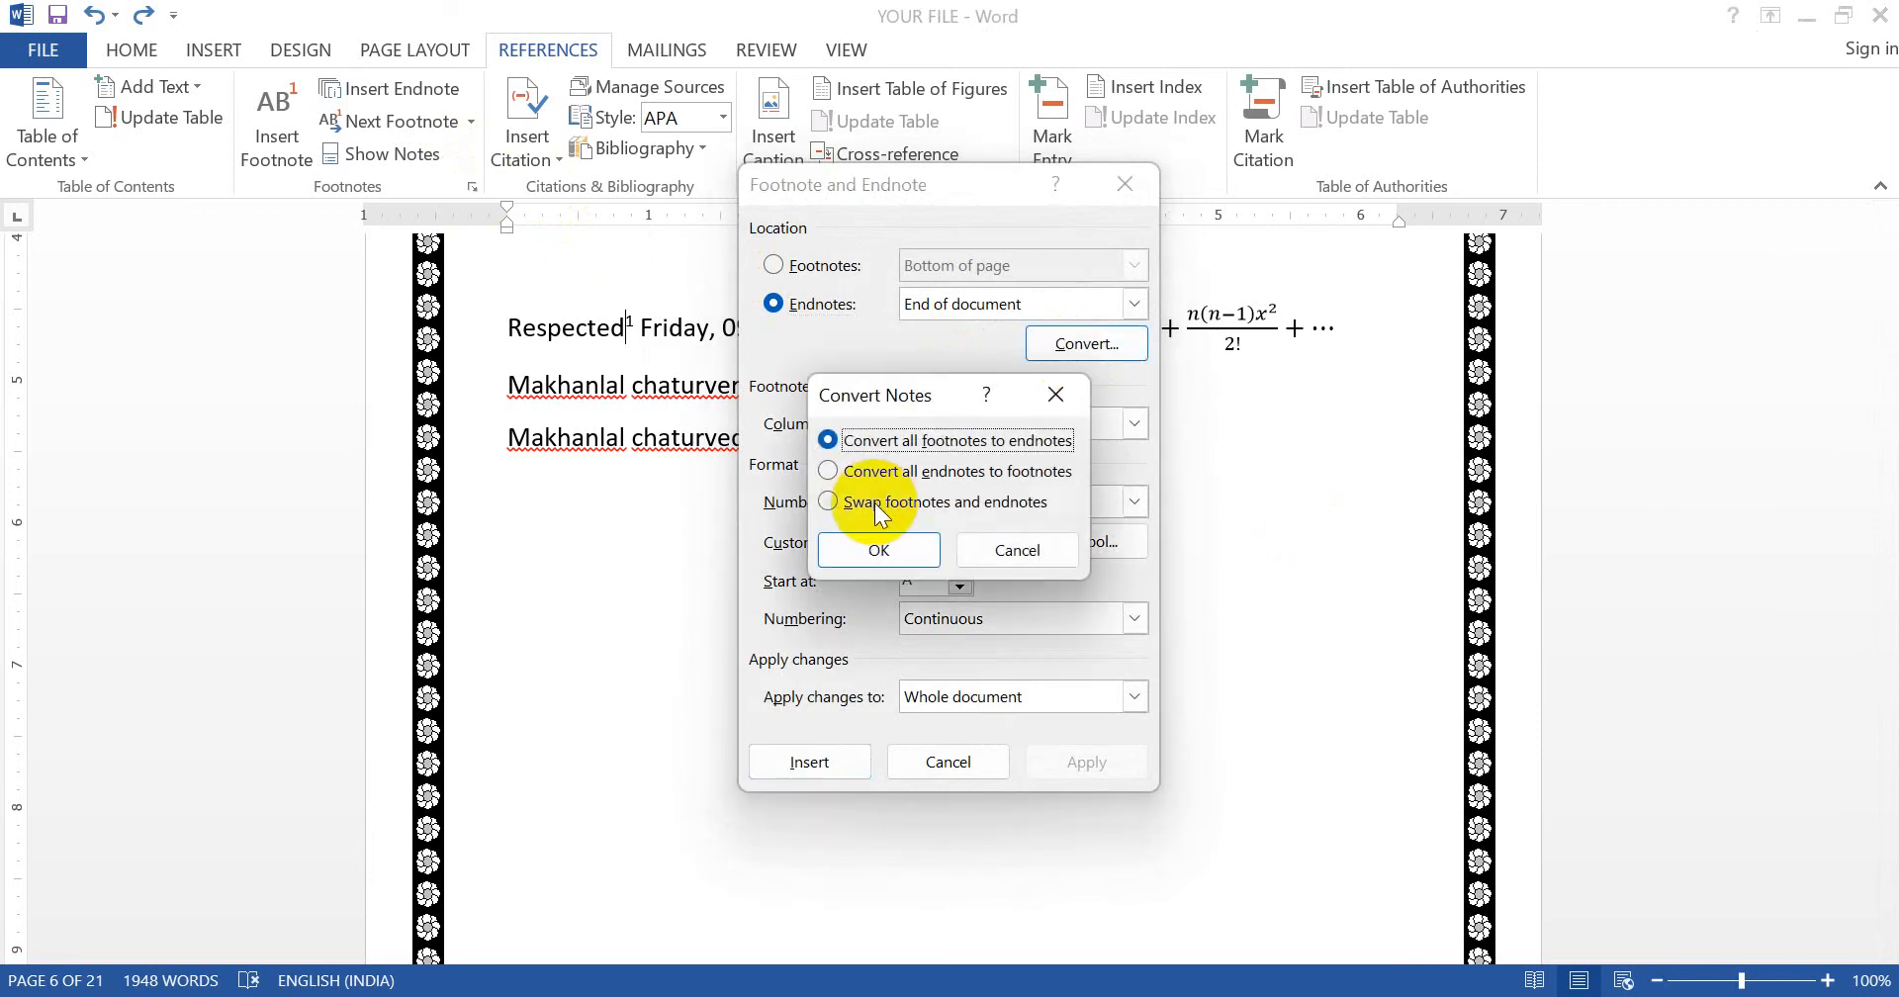
left_click(874, 502)
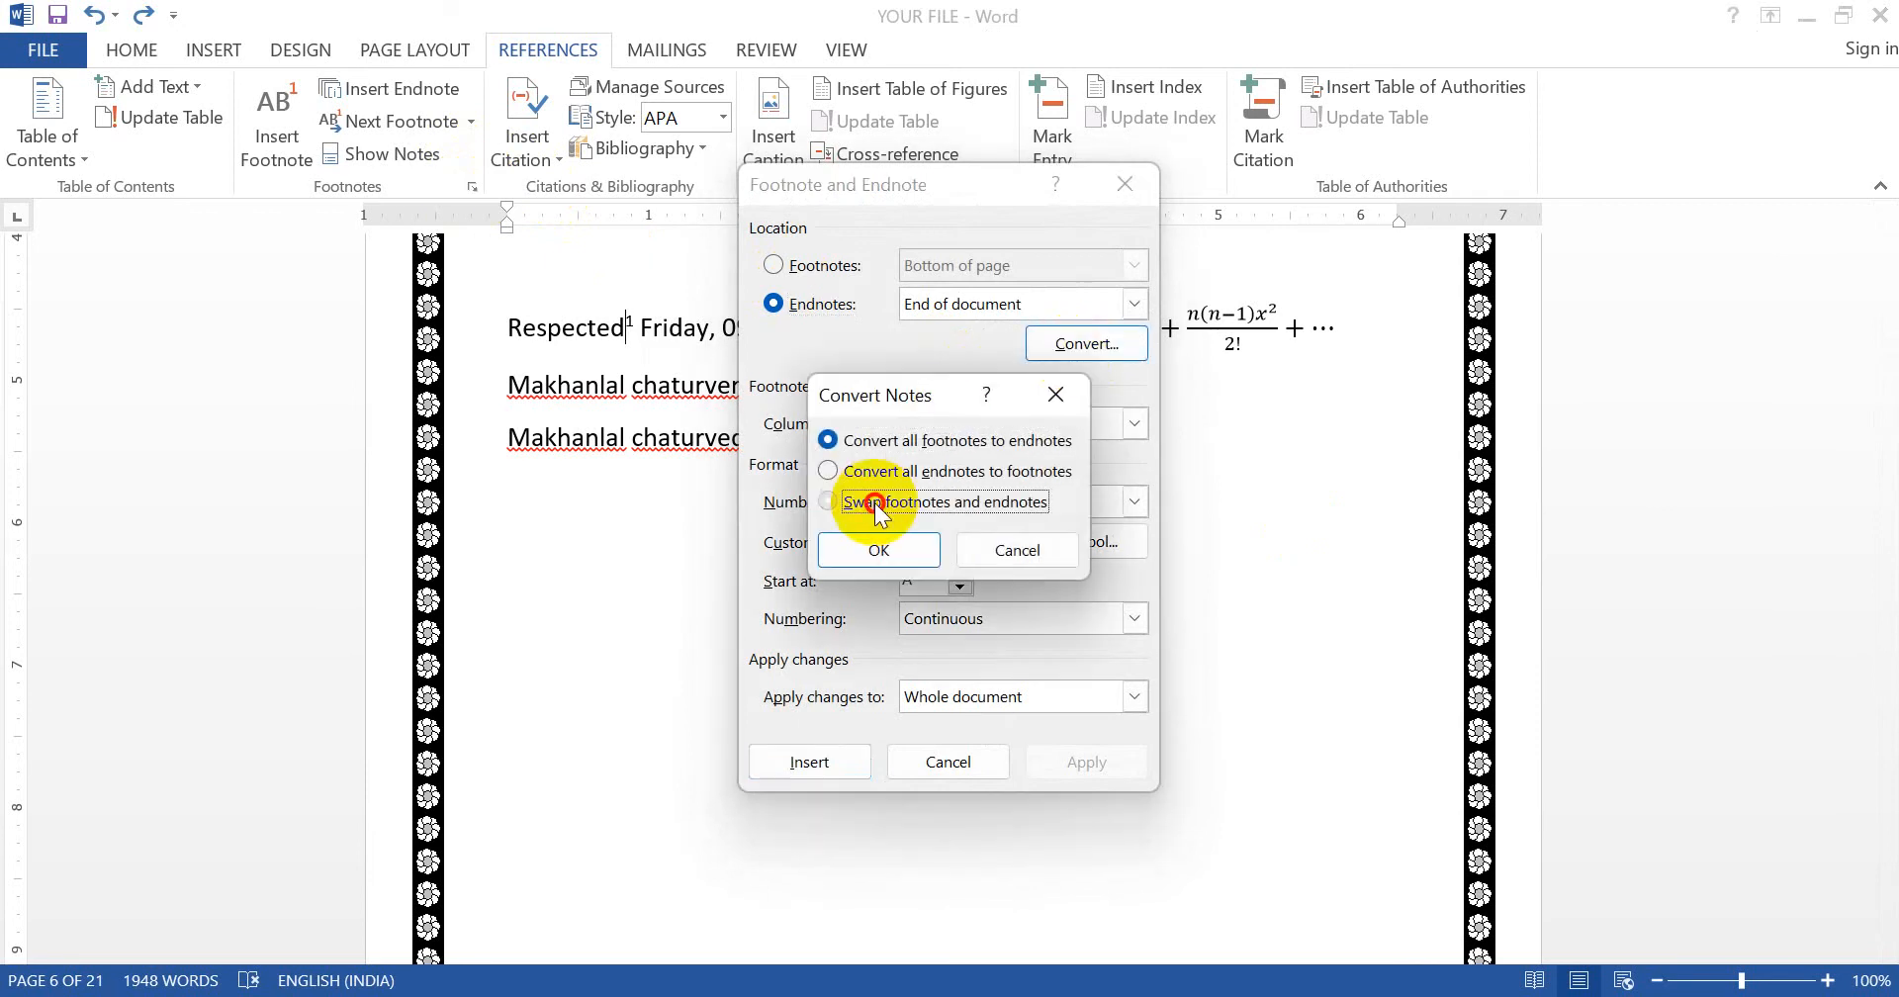
left_click(854, 556)
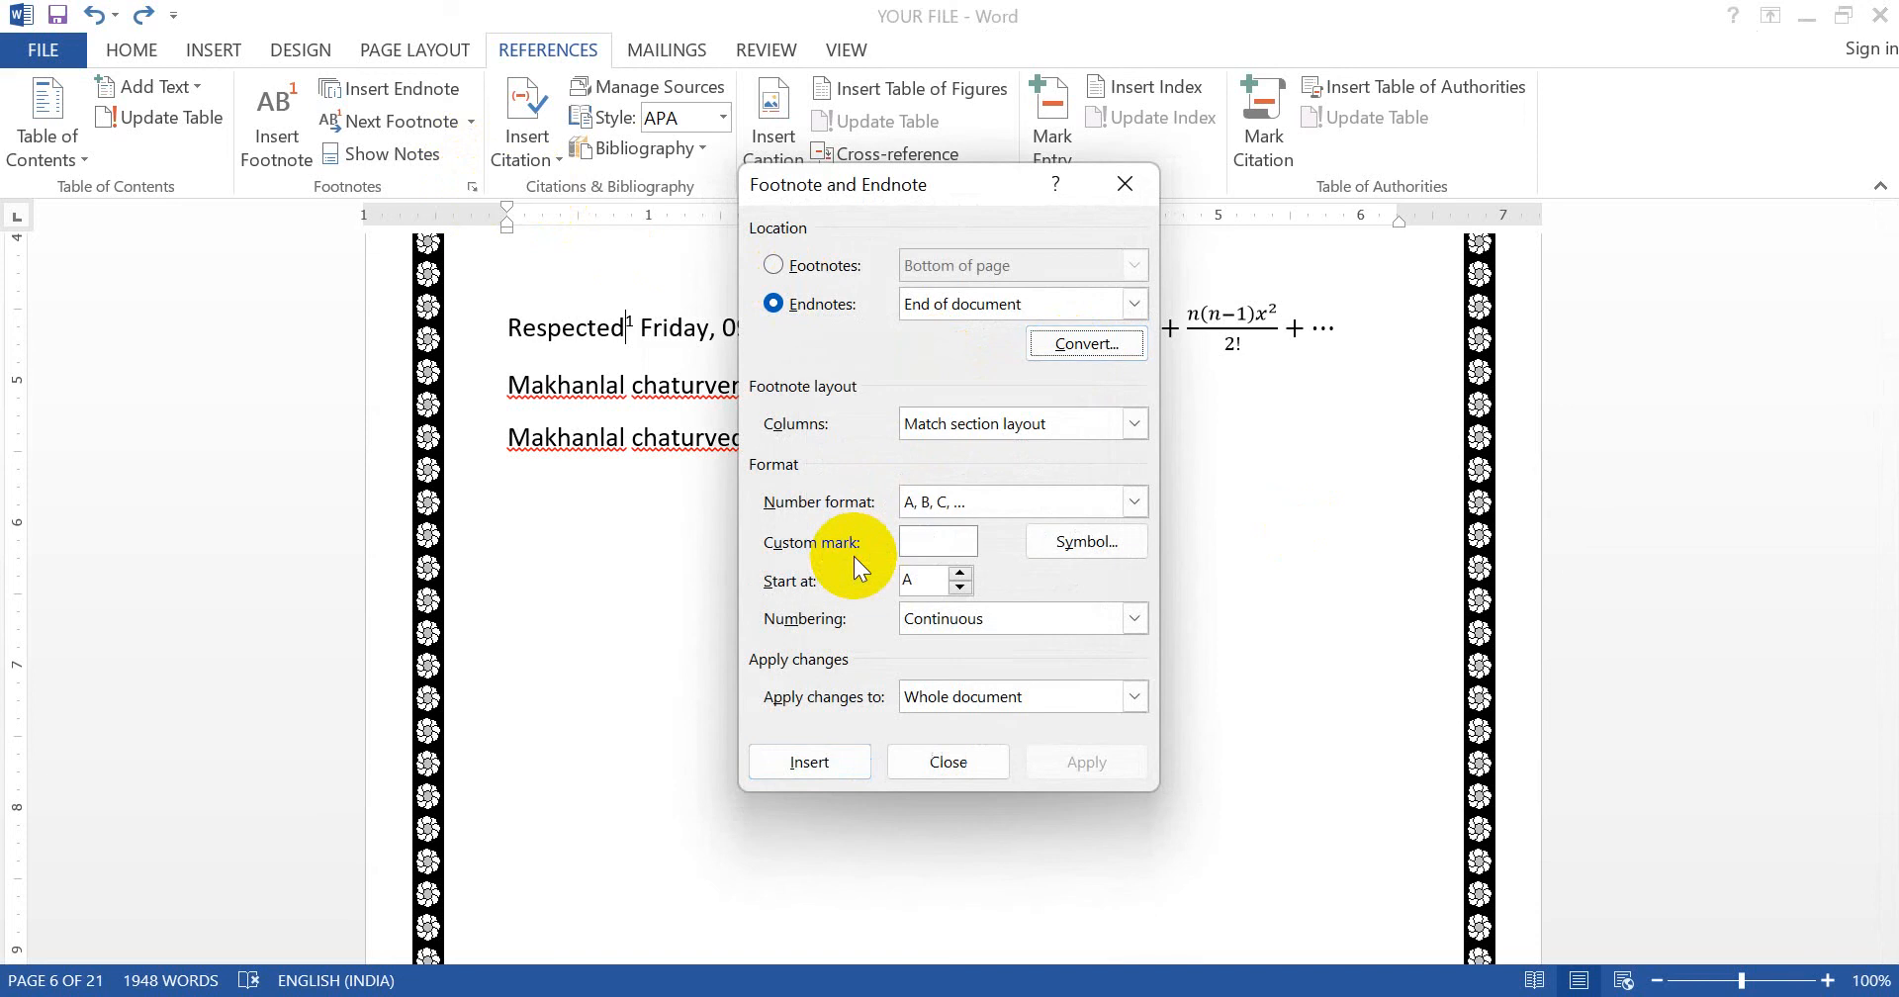
- Close the dialog, check endnotes A and B on the final page, and scroll back to page 3
left_click(957, 757)
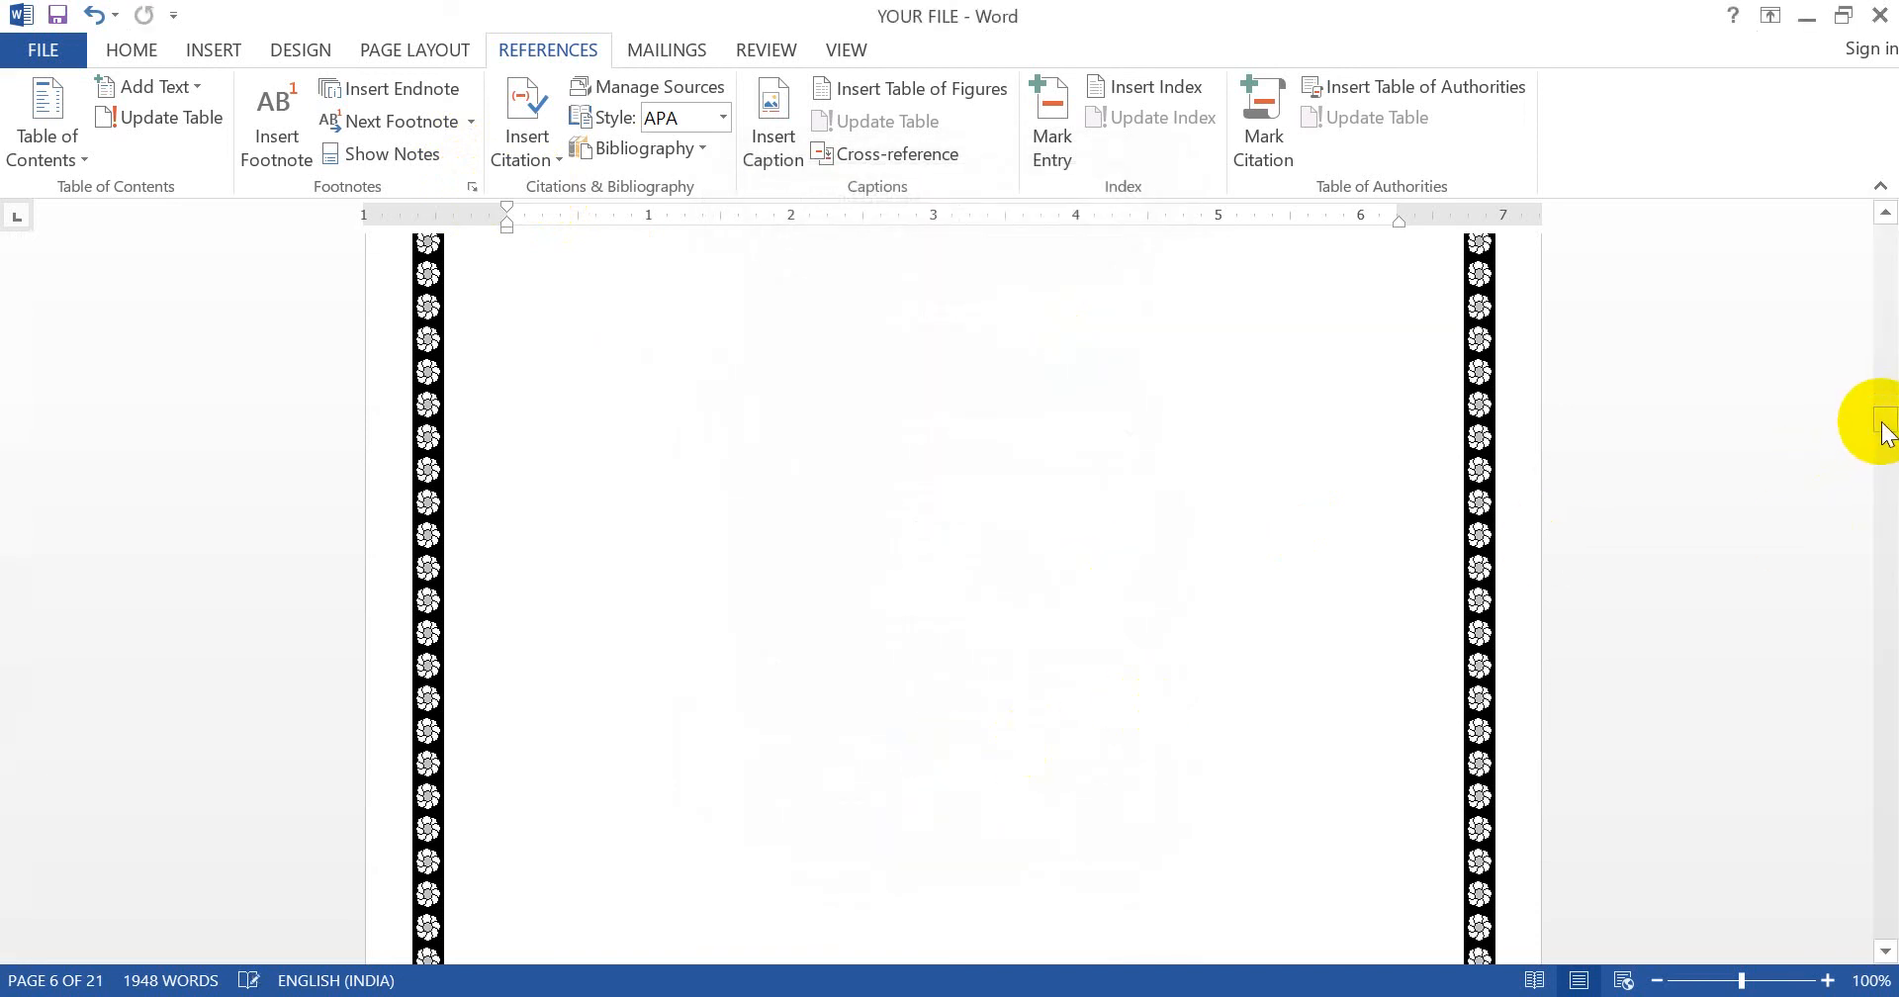
left_click_drag(1881, 424, 1884, 900)
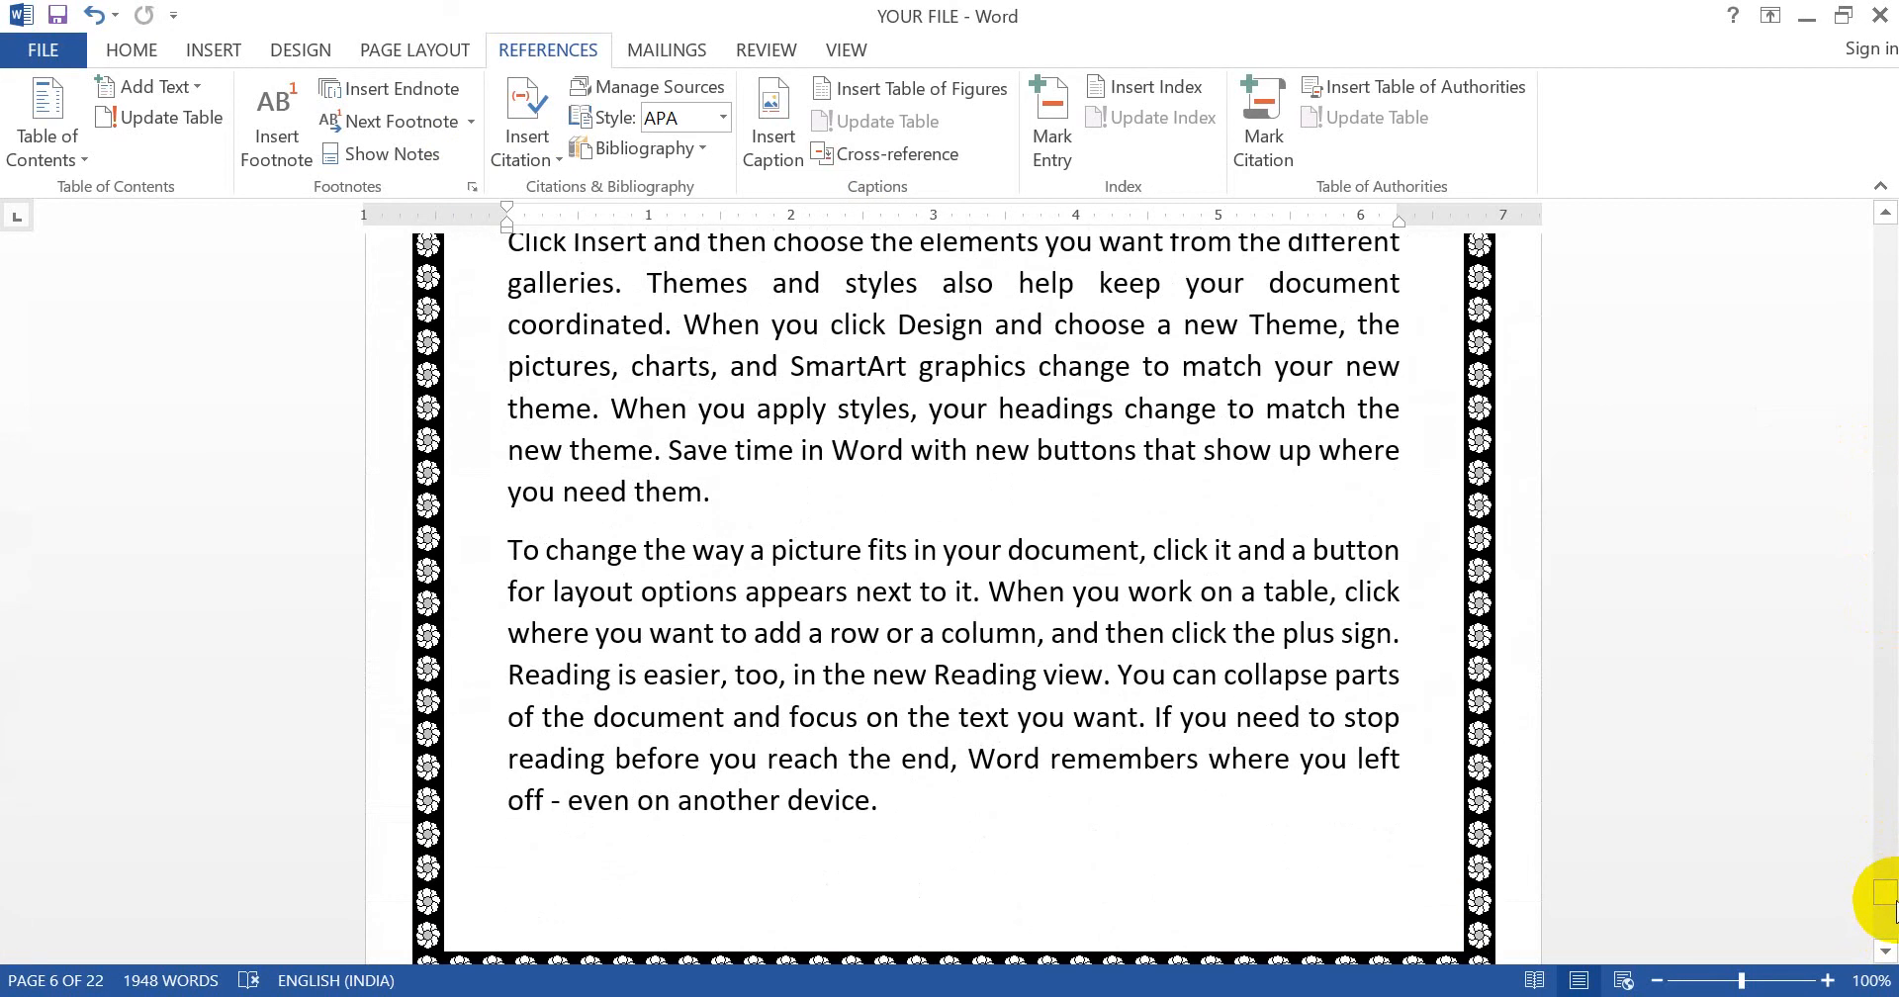
left_click(1885, 951)
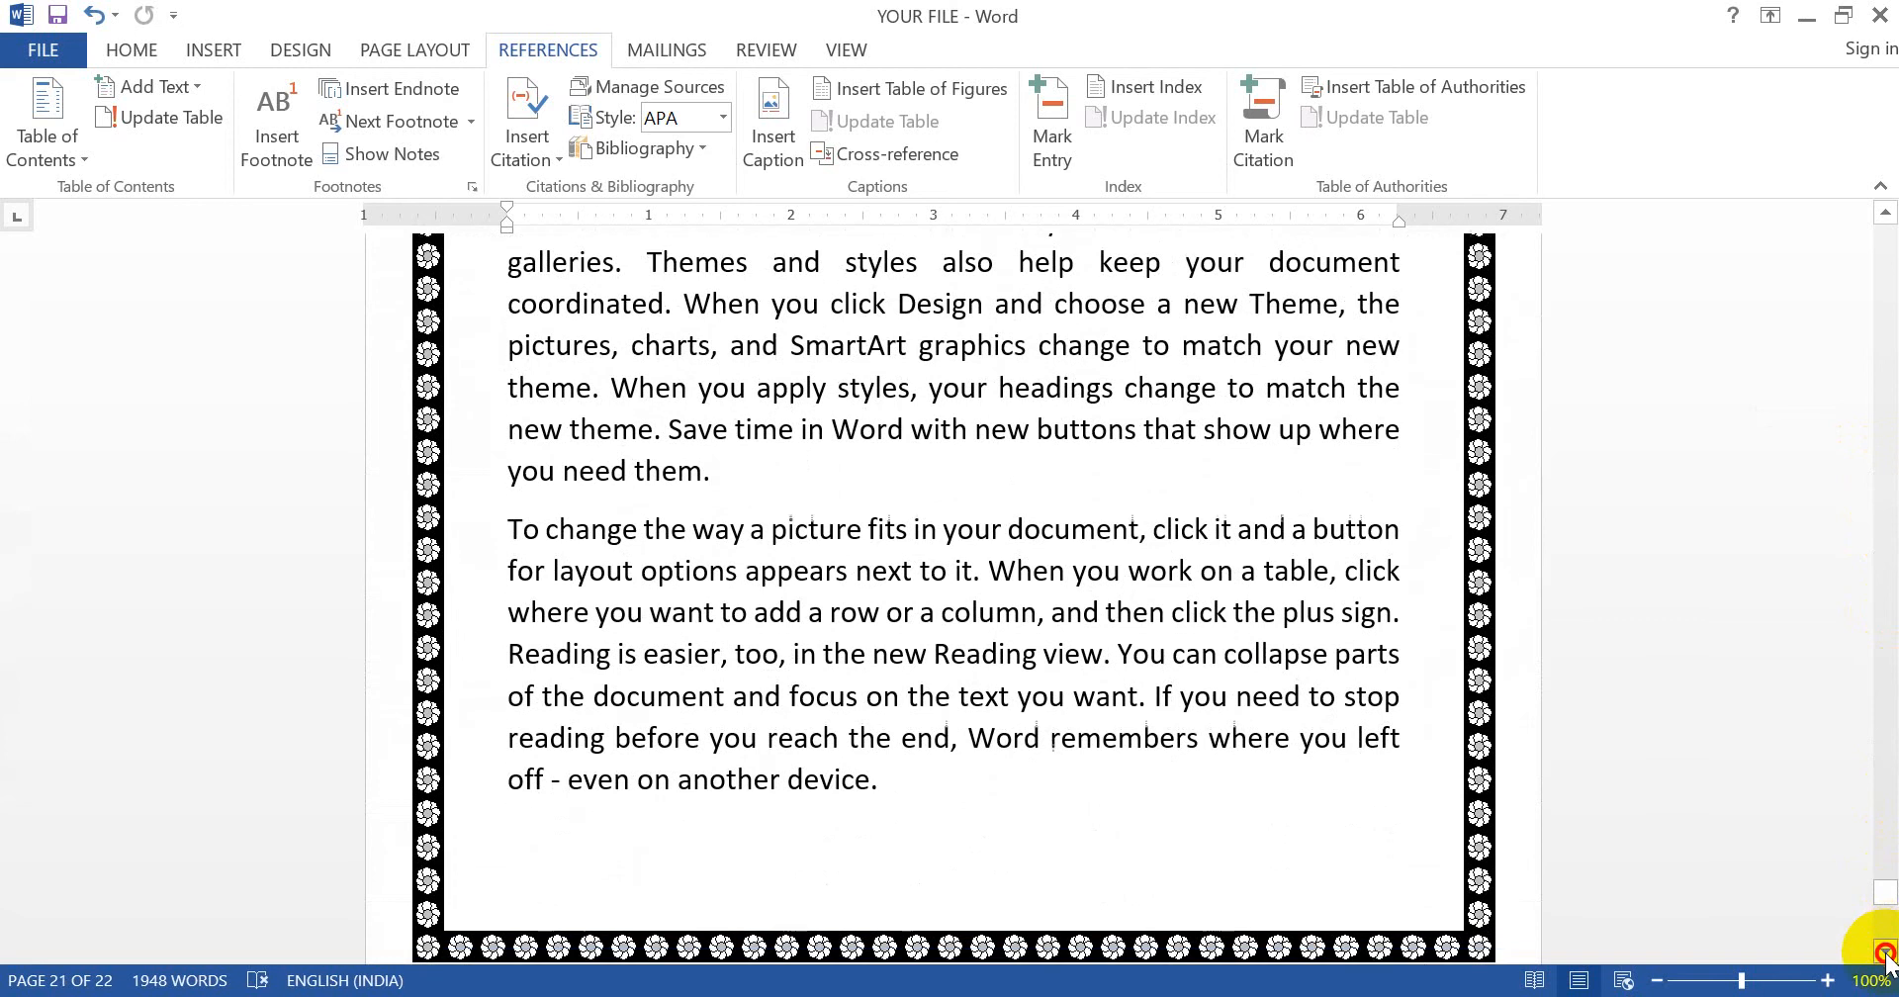
left_click(1885, 952)
left_click(1885, 952)
left_click(1884, 960)
left_click(1884, 959)
left_click(1884, 959)
left_click(1884, 959)
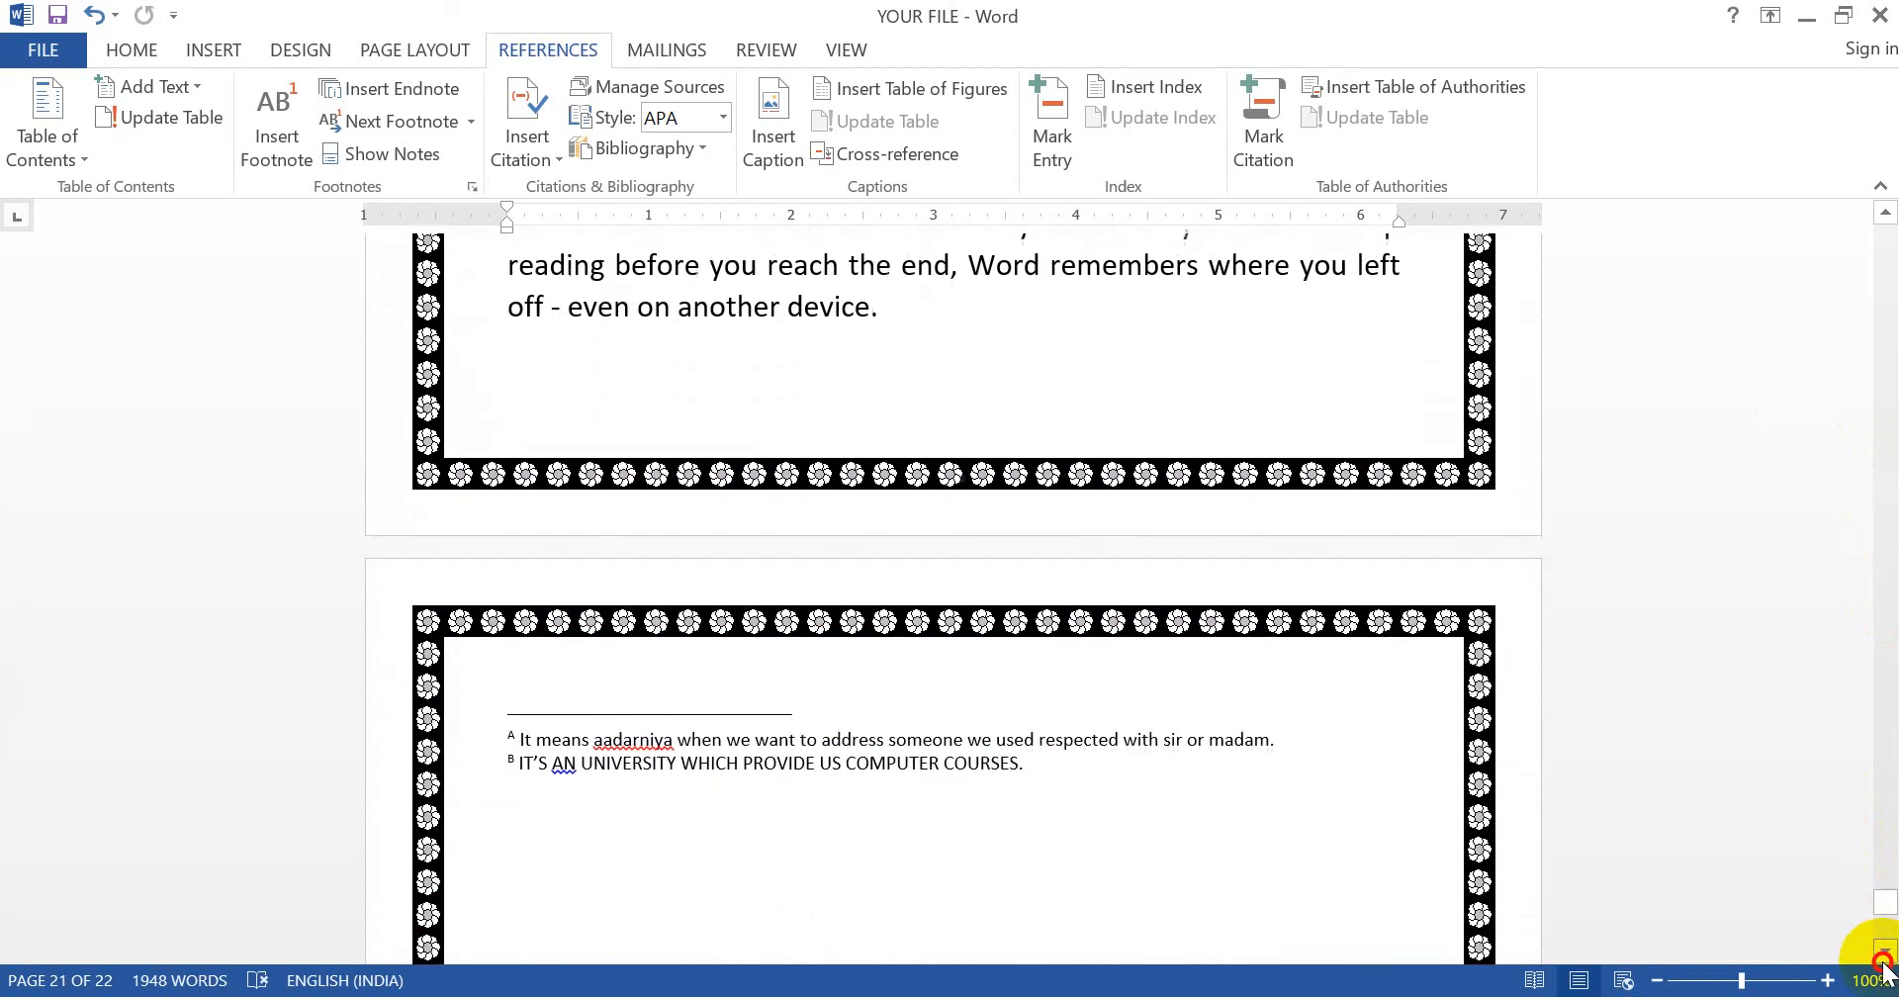
left_click(1884, 960)
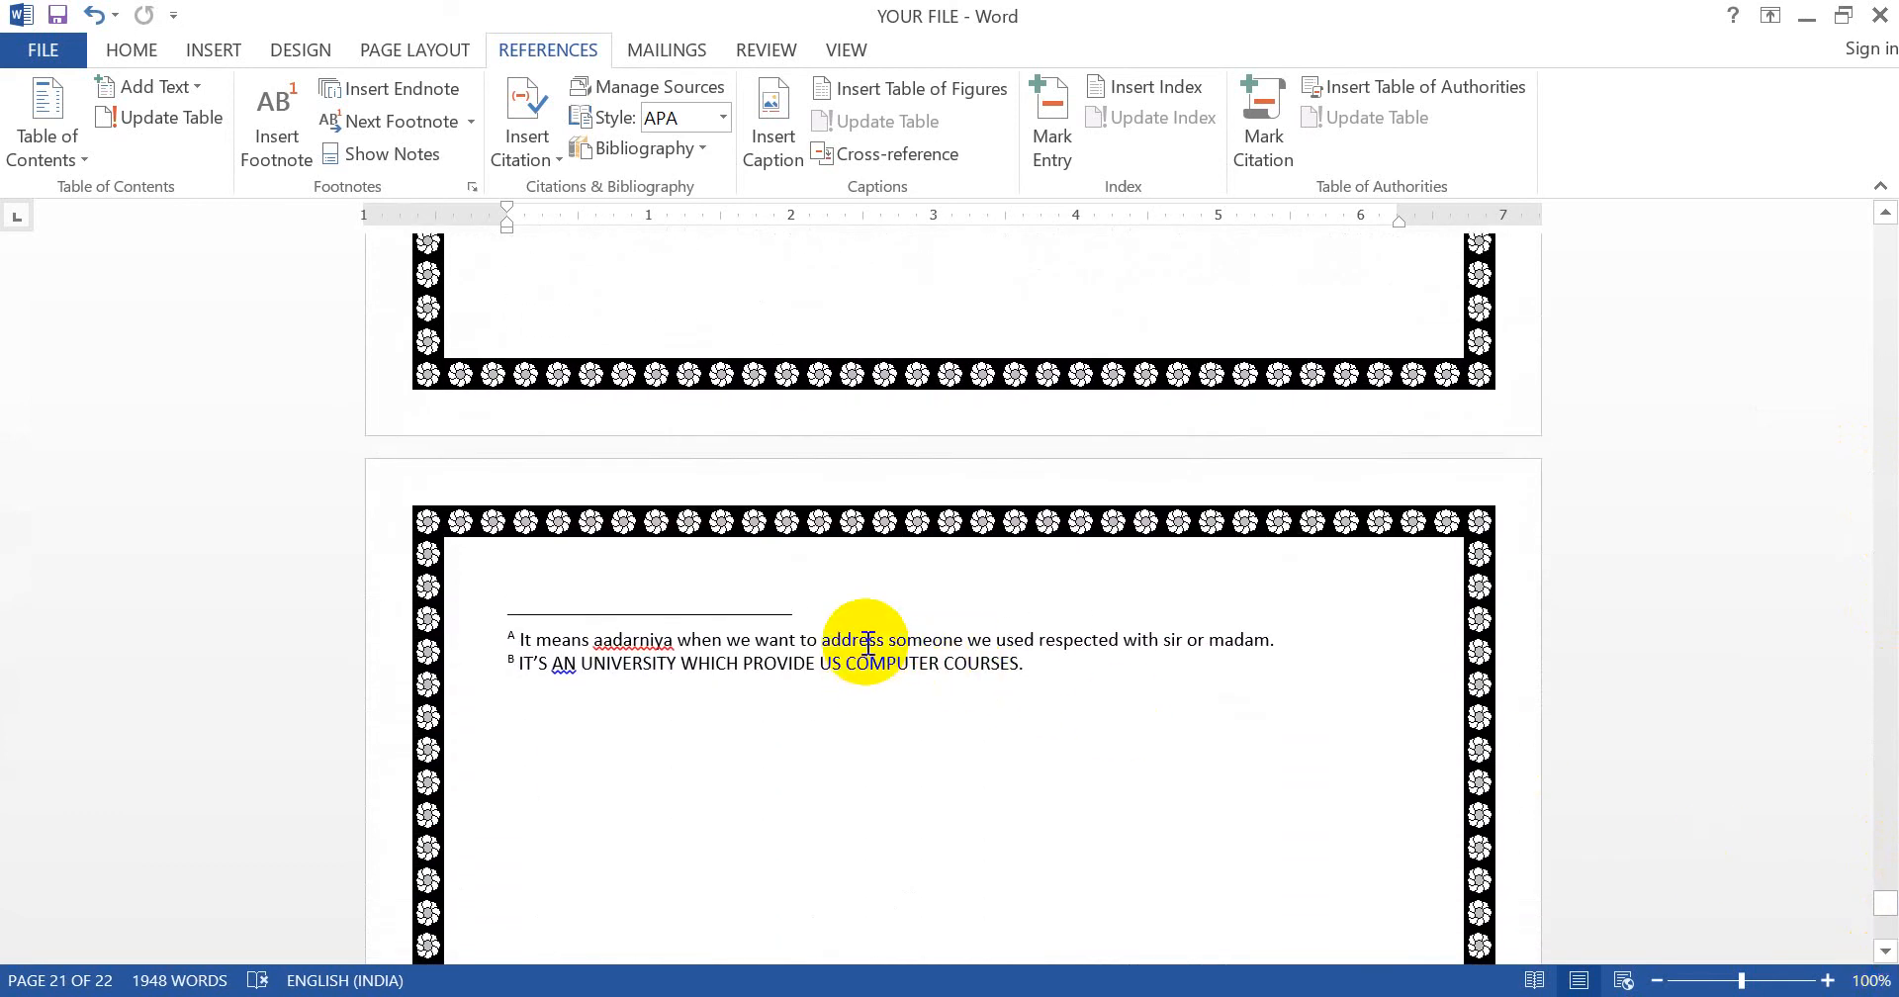
left_click(869, 641)
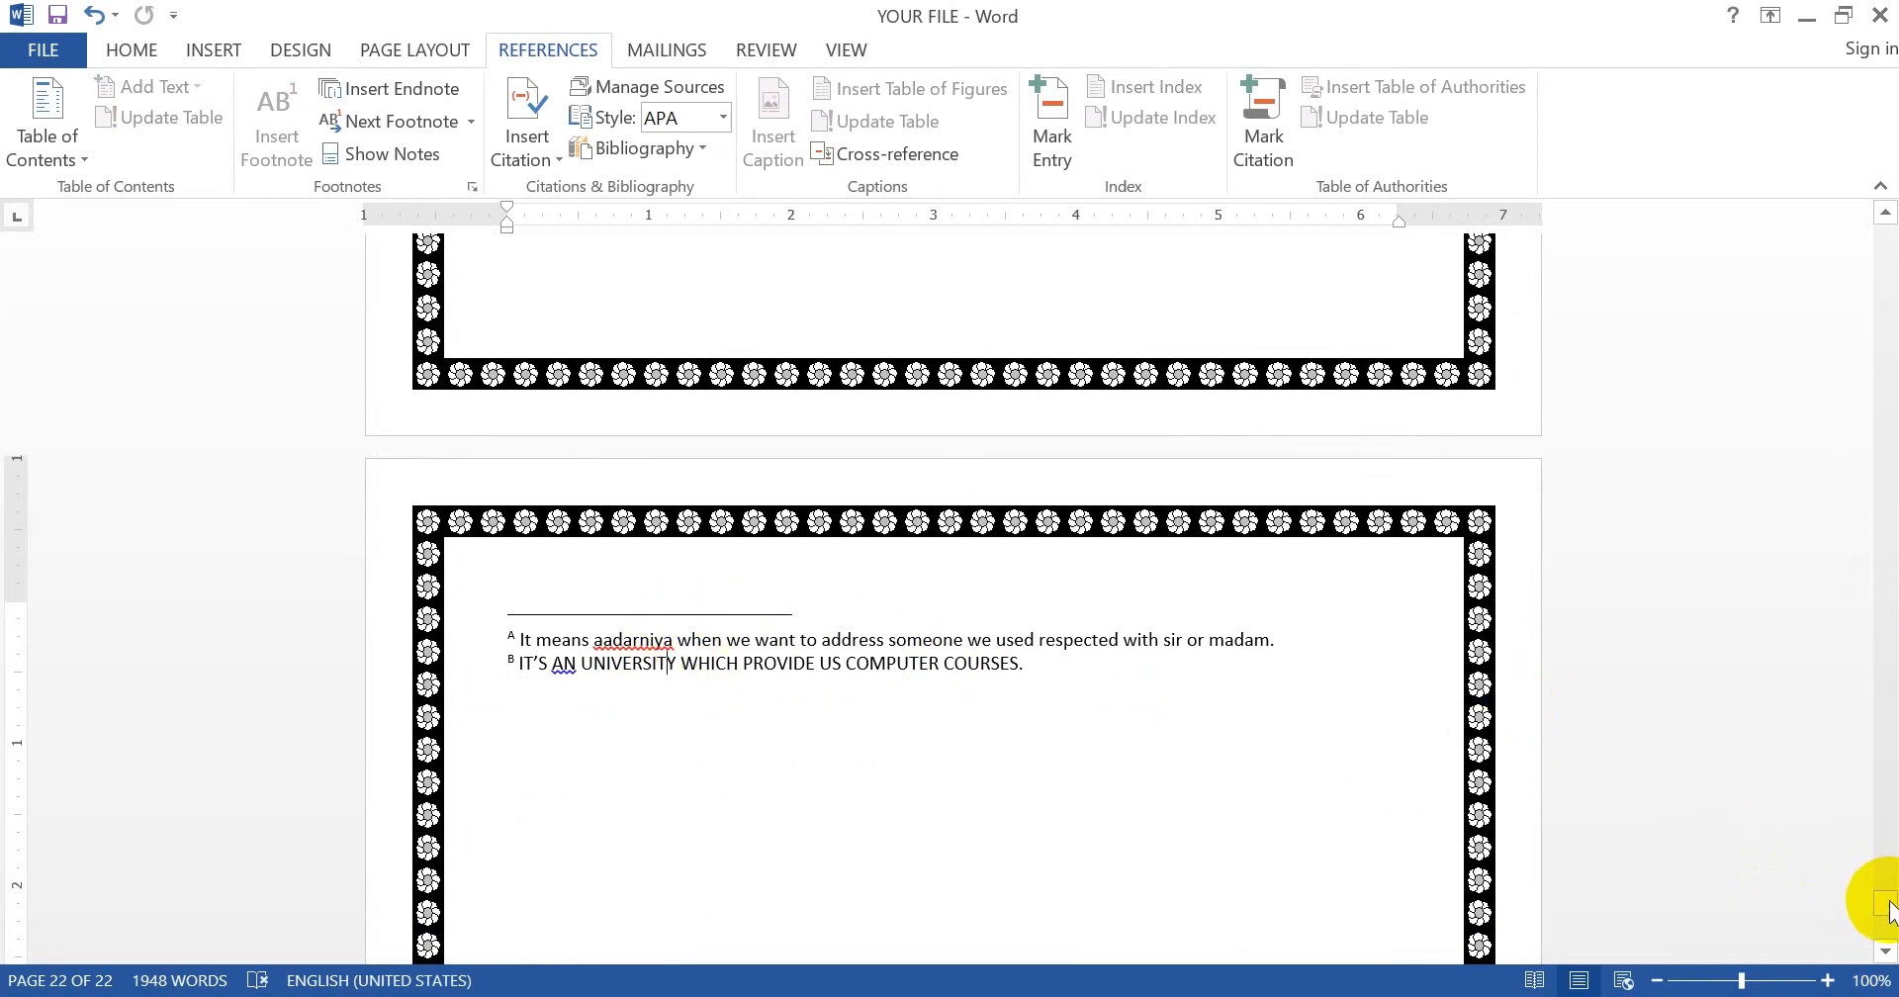
left_click_drag(1884, 905, 1887, 312)
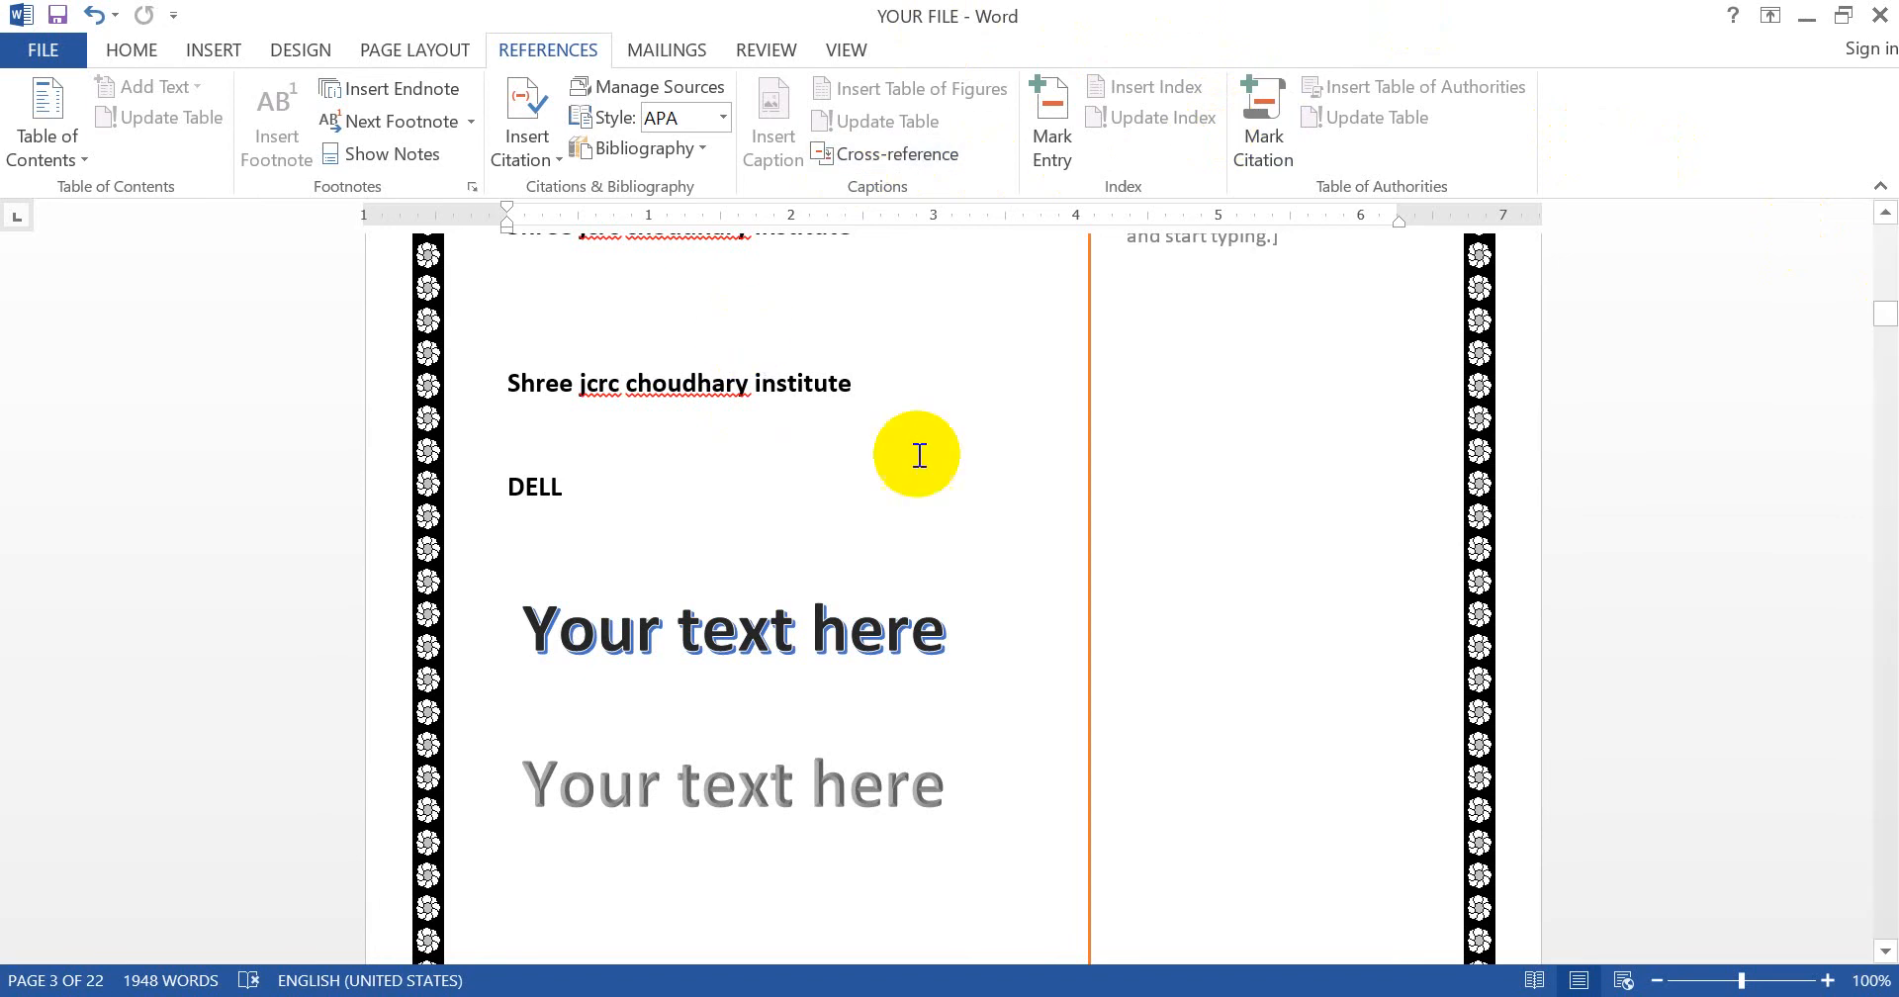
- Scroll to page 8 and select the entire MY SHAPE SmartArt with students, gallery and celebration photos
left_click_drag(1884, 316, 1884, 331)
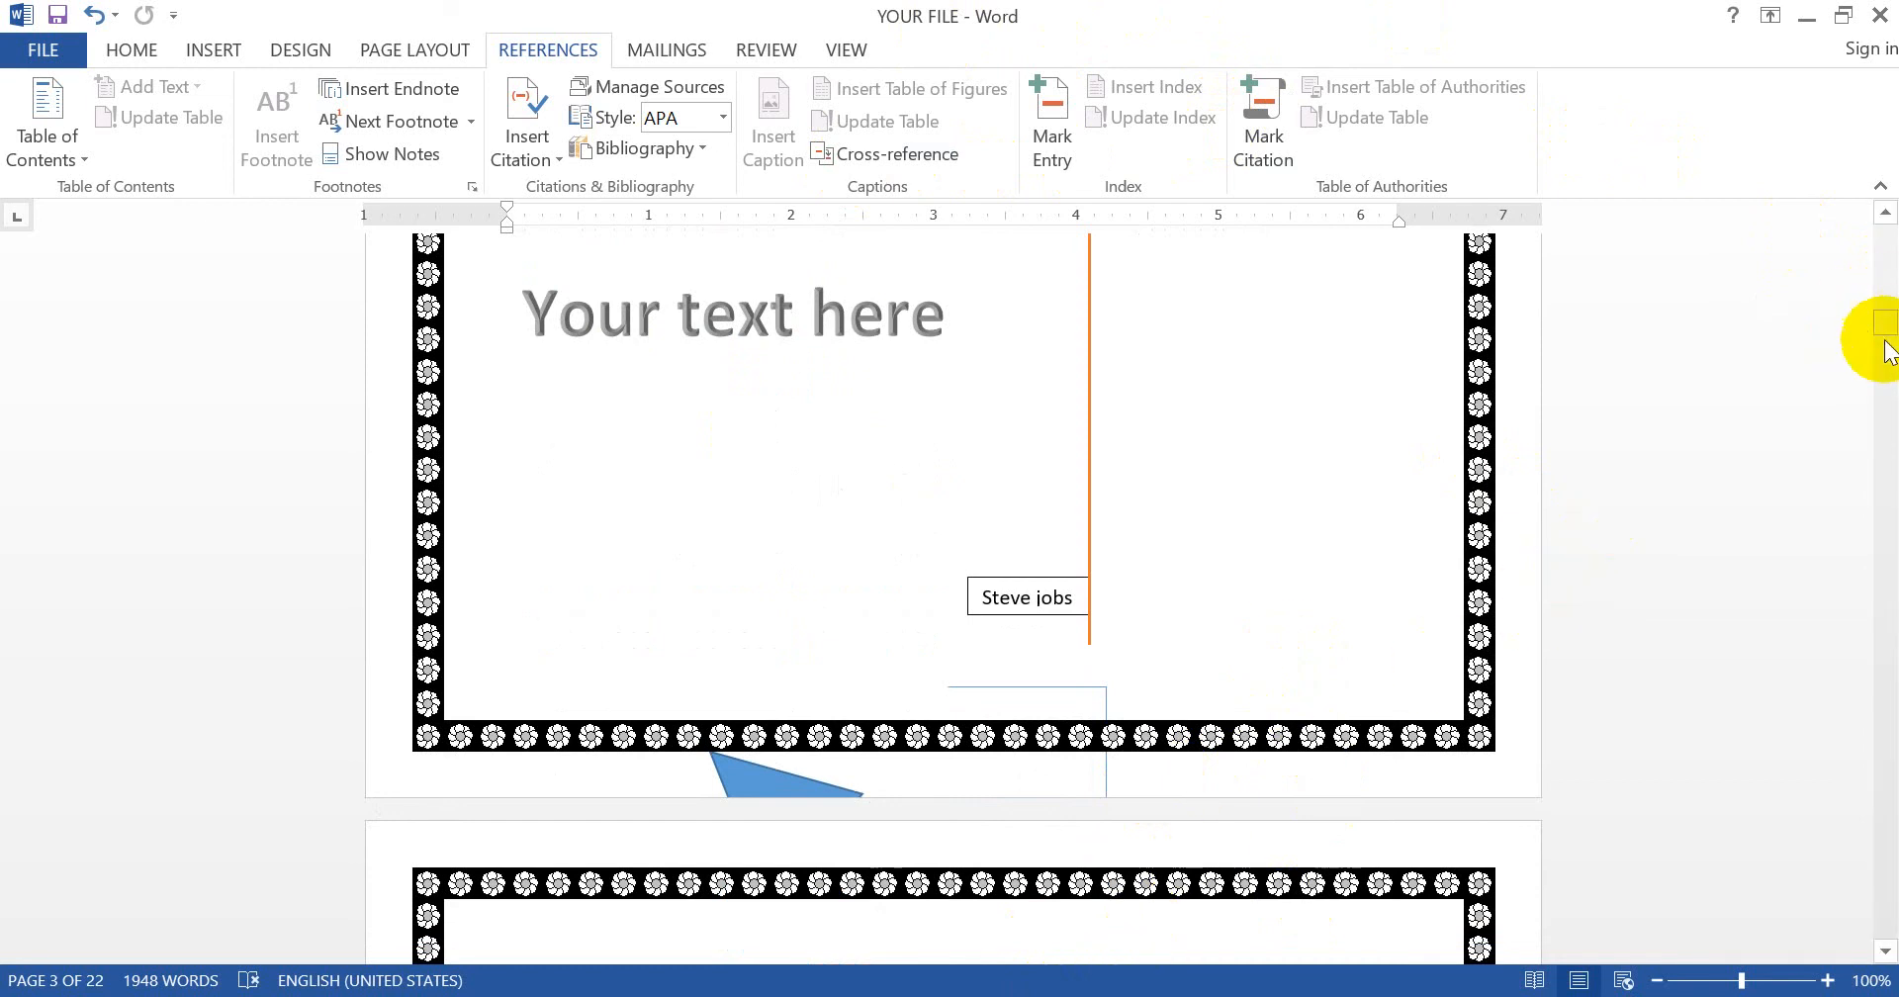
left_click_drag(1884, 326, 1836, 475)
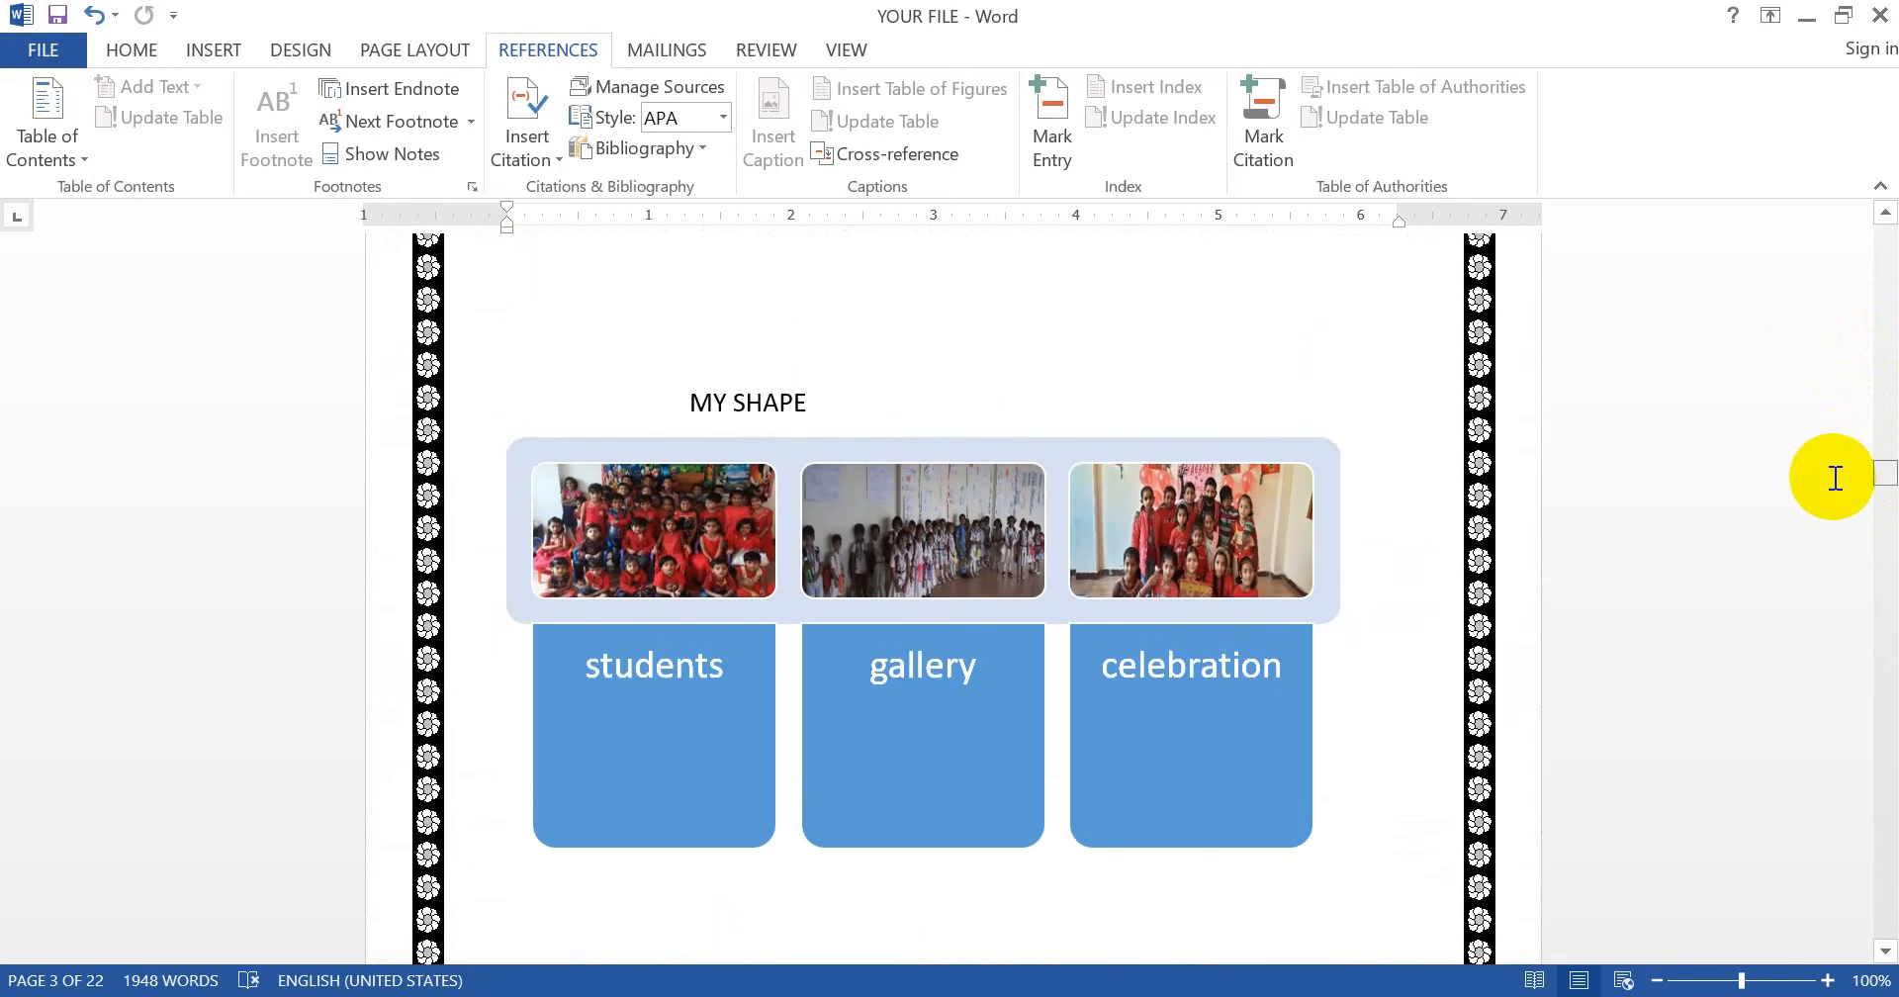
left_click(1106, 483)
left_click(992, 439)
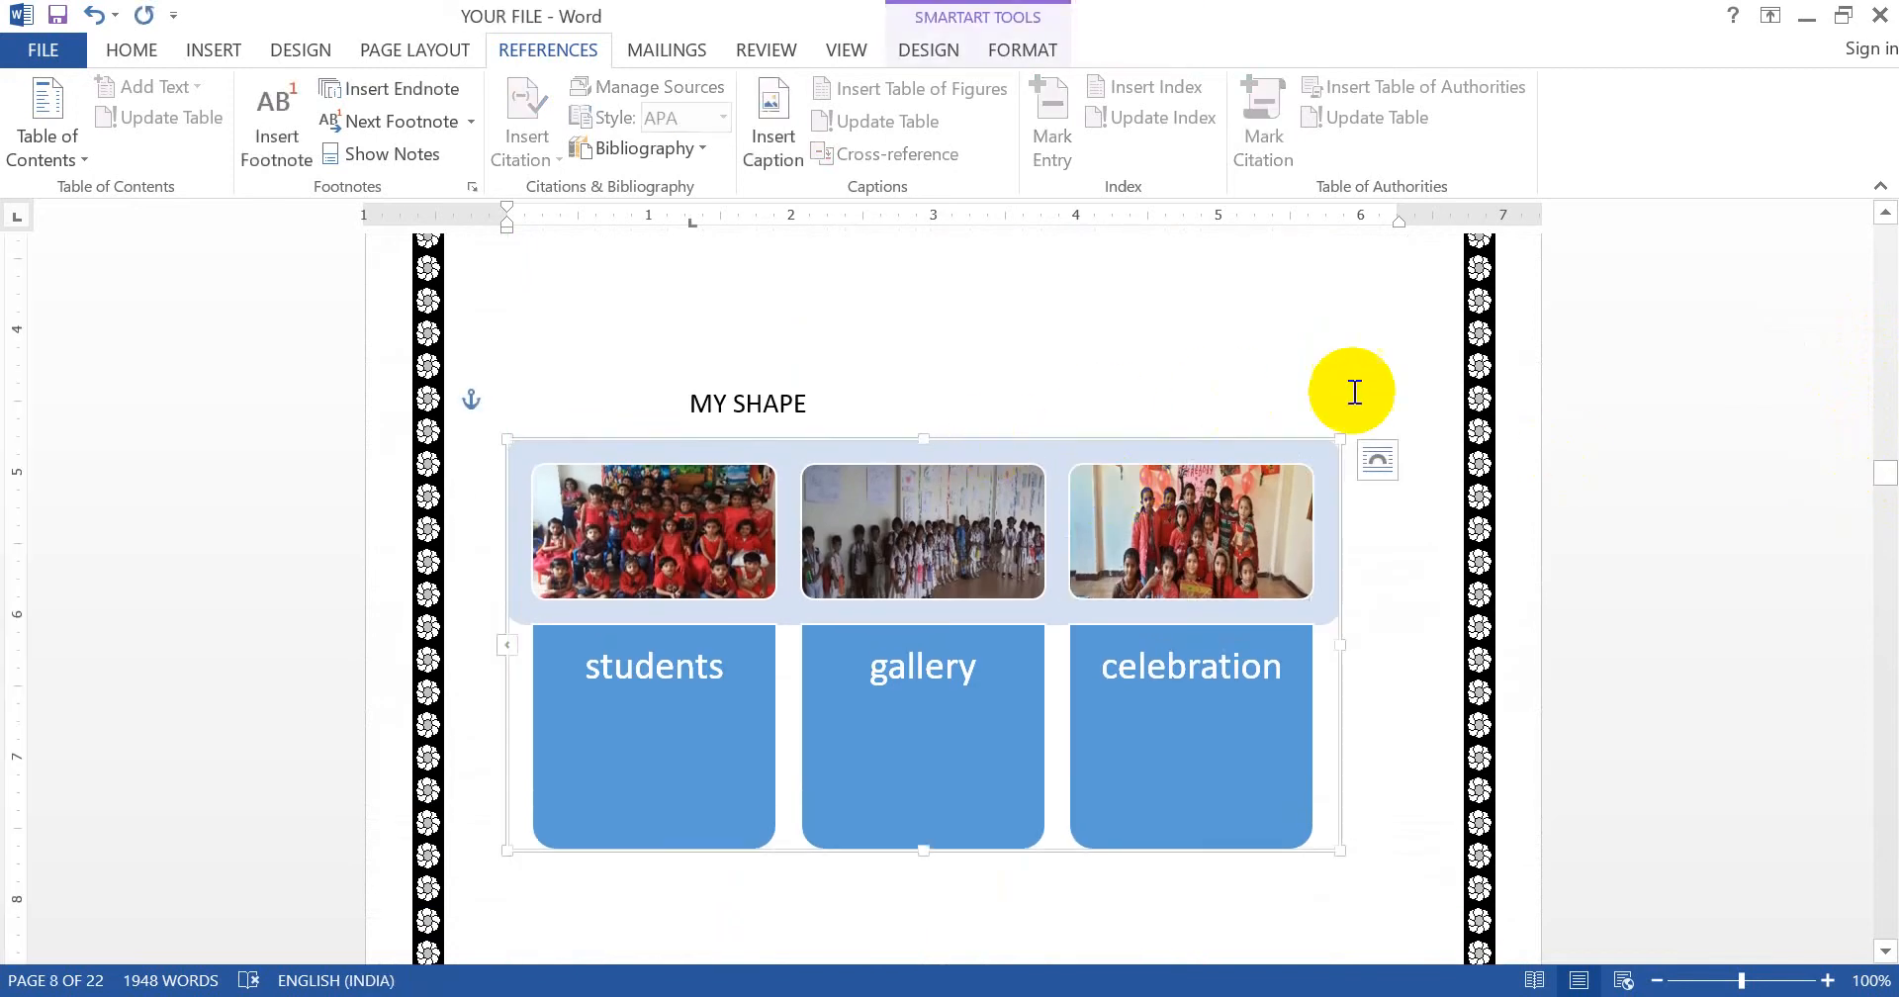
left_click(794, 407)
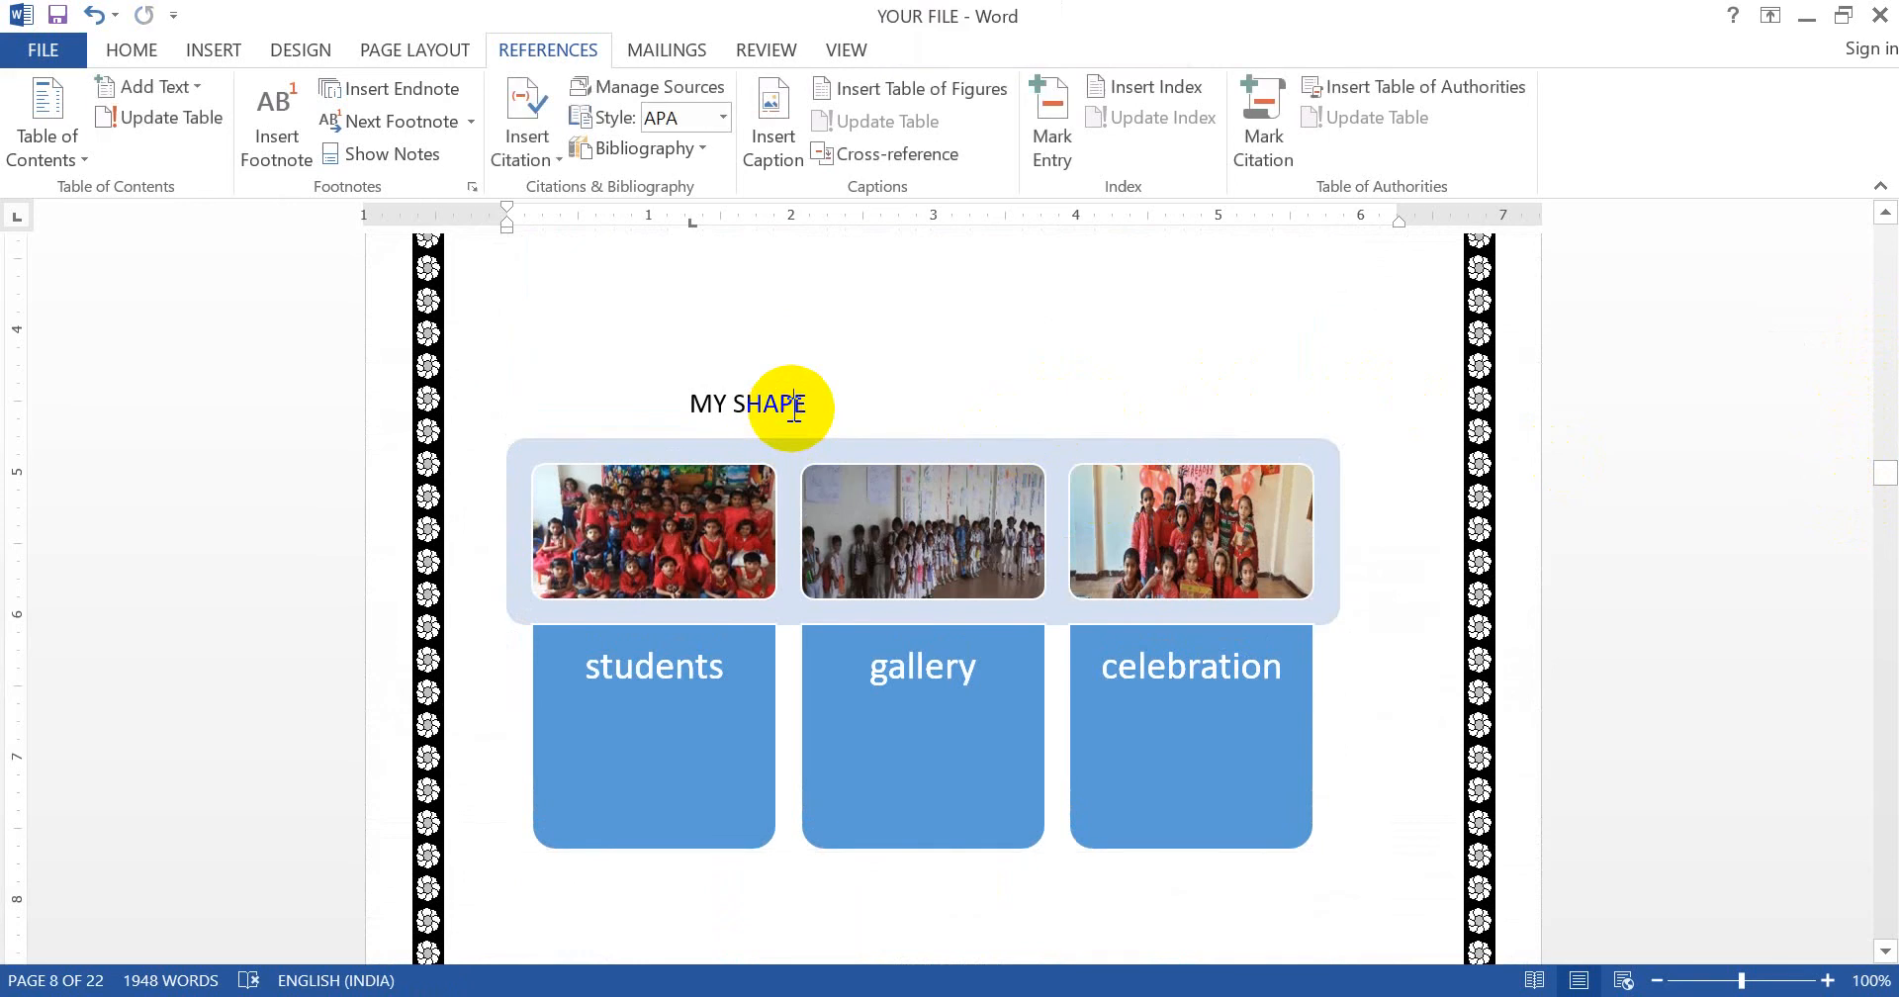
left_click(866, 450)
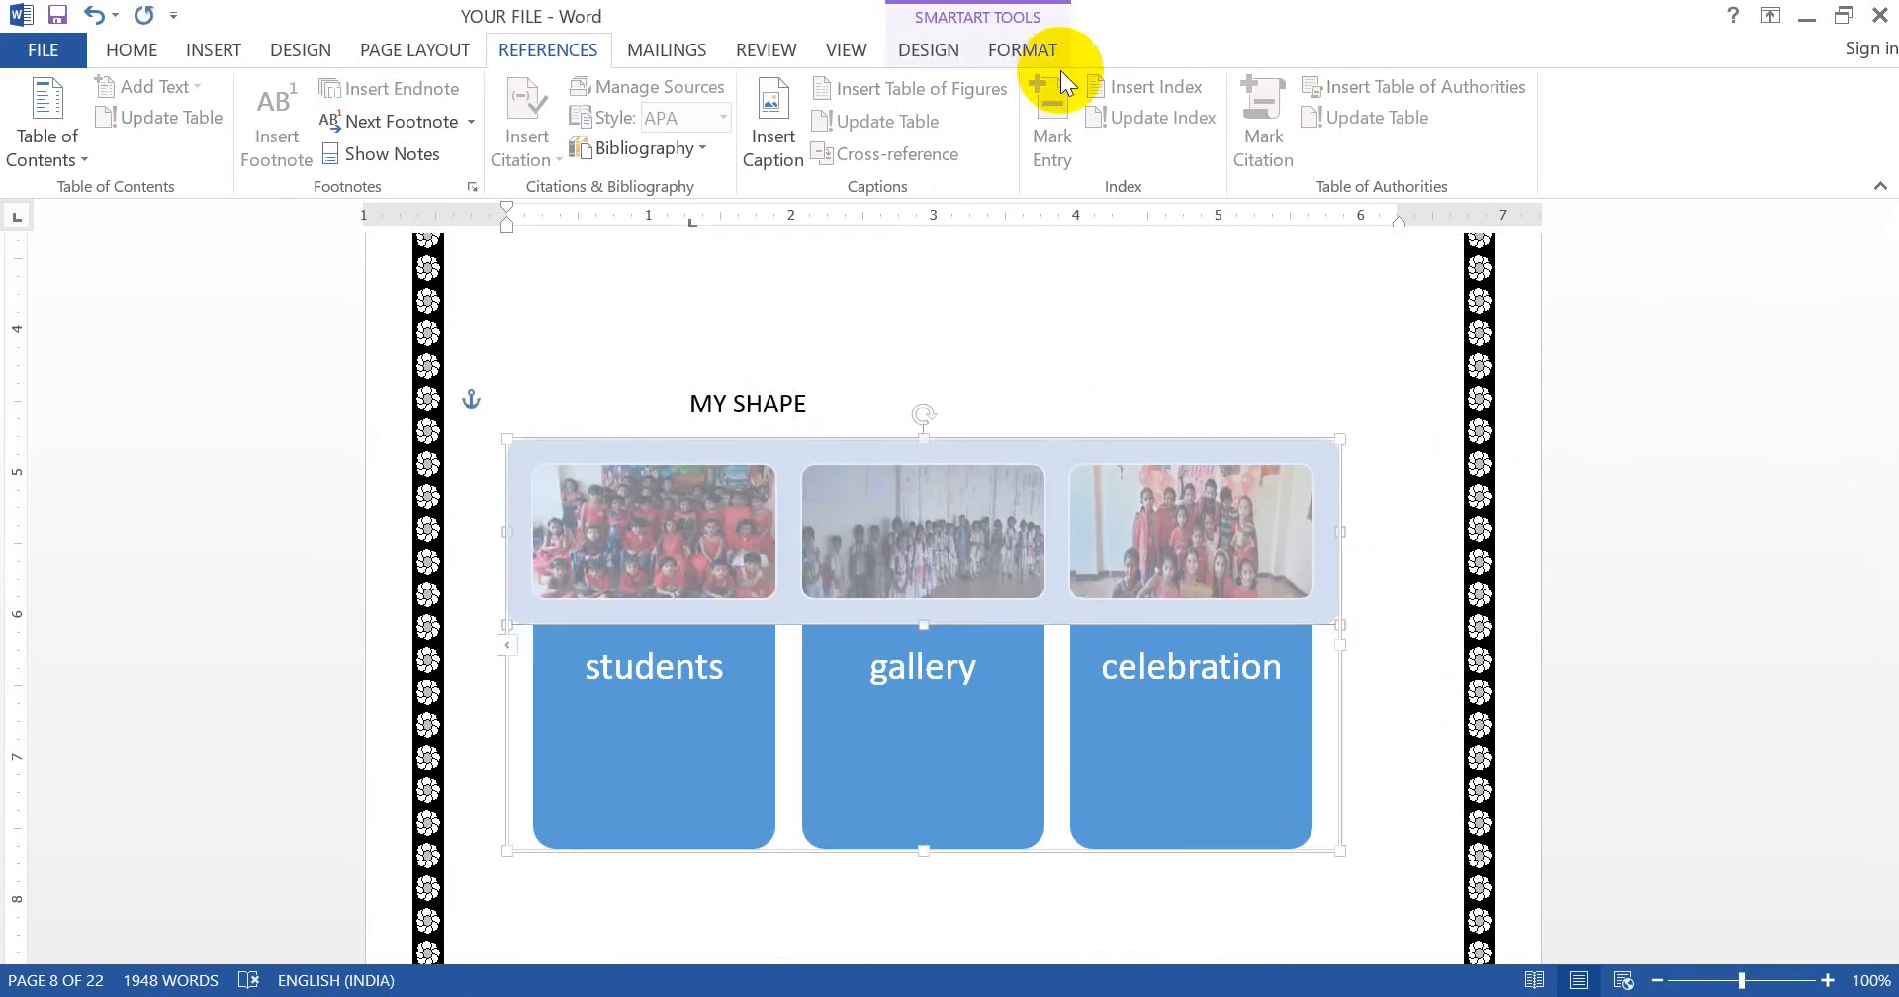
- Start a caption for the graphic and delete the custom smiley caption label
left_click(775, 109)
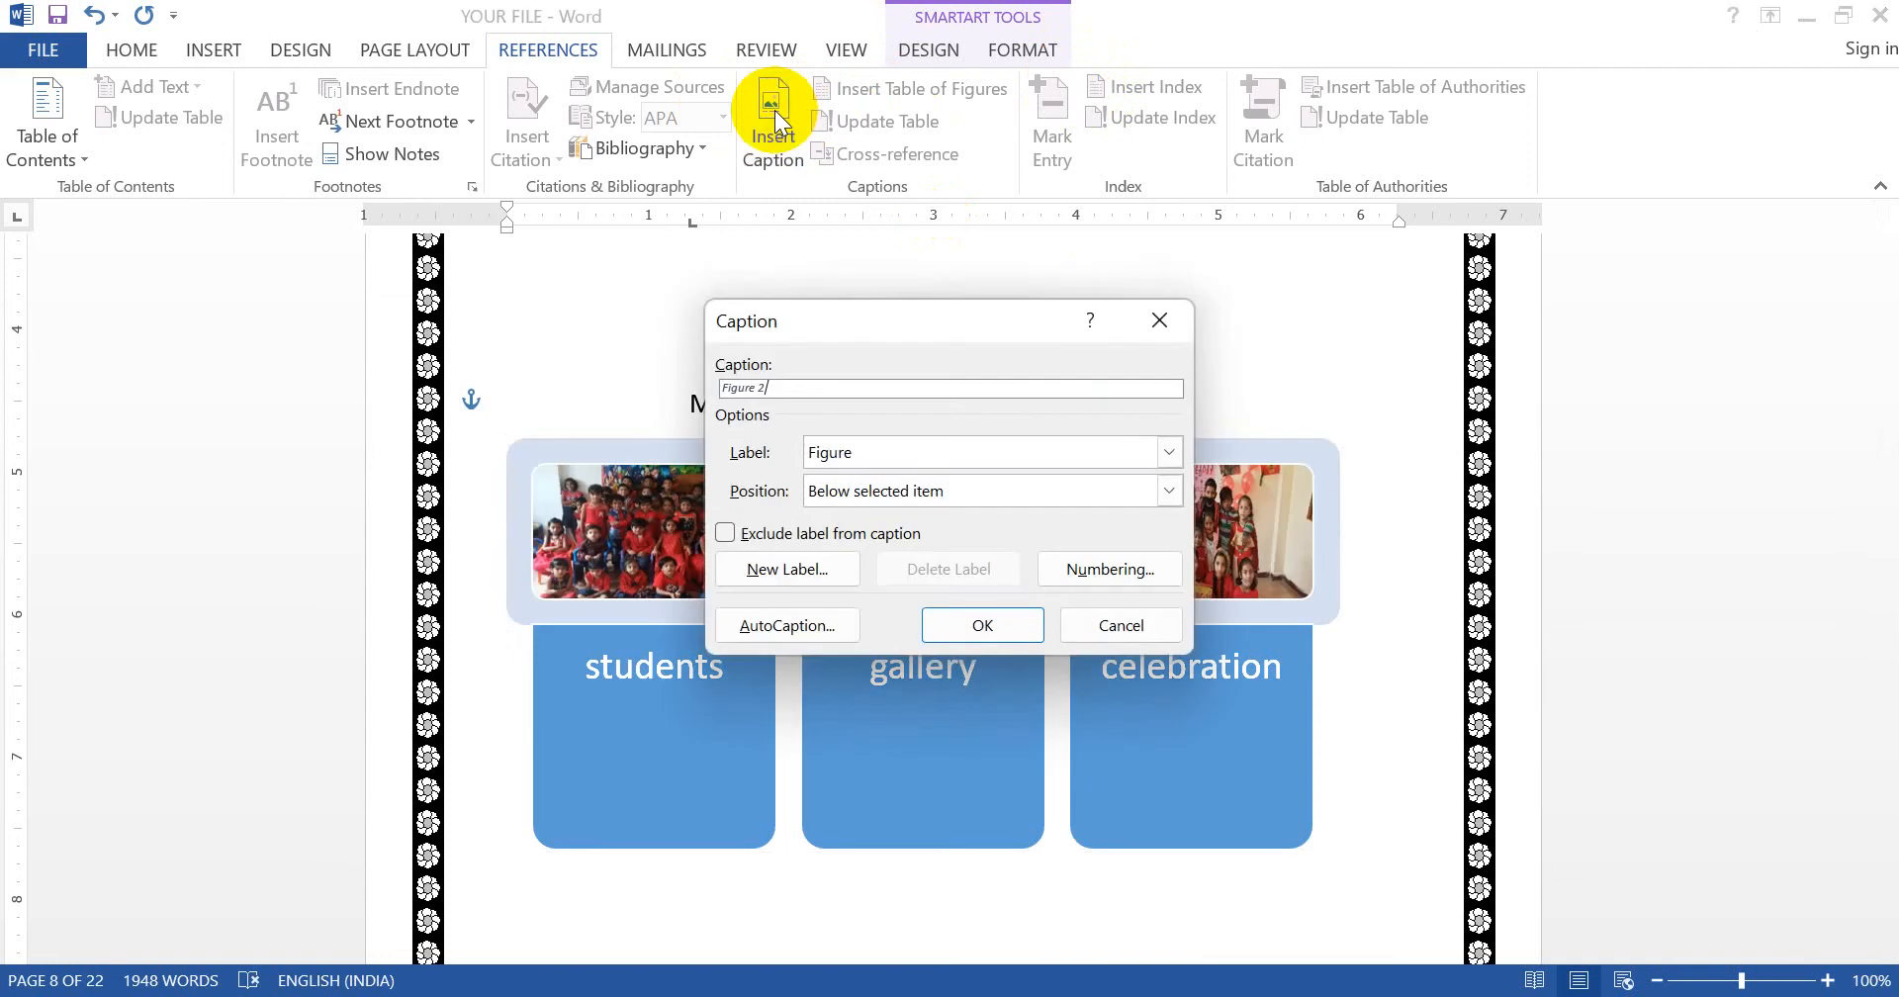
left_click(886, 451)
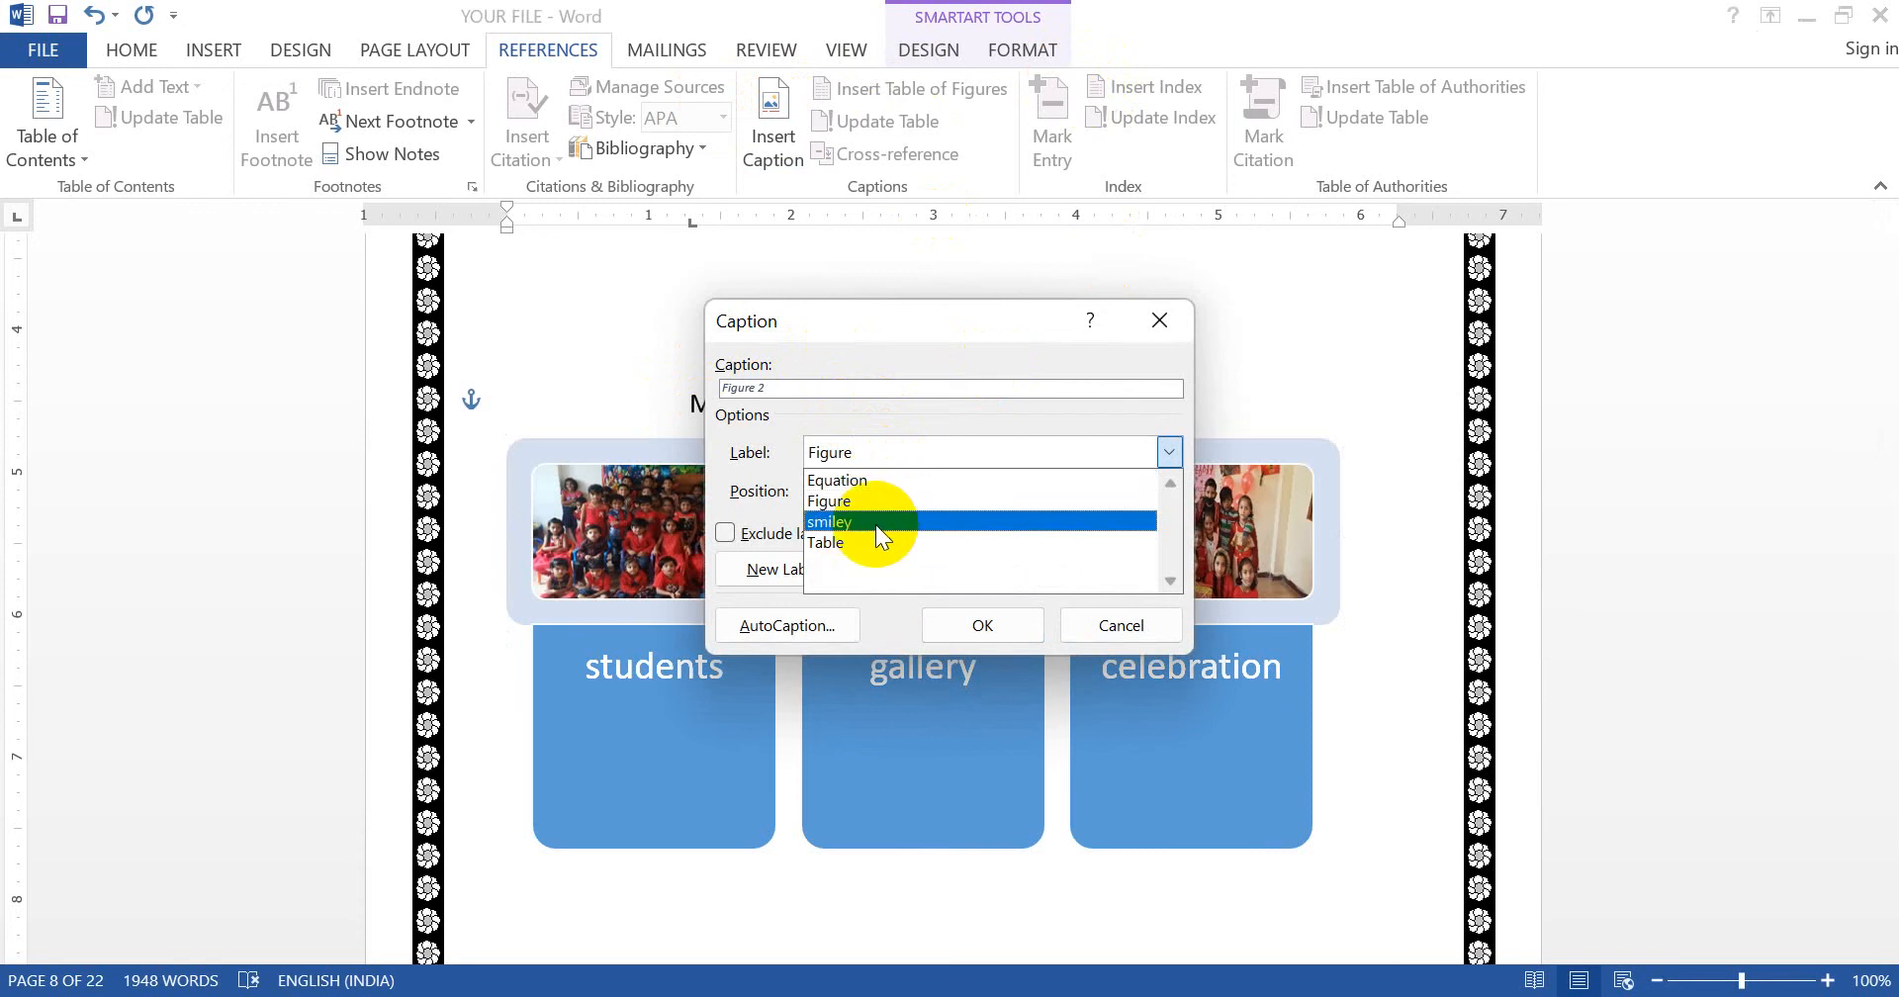
left_click(881, 524)
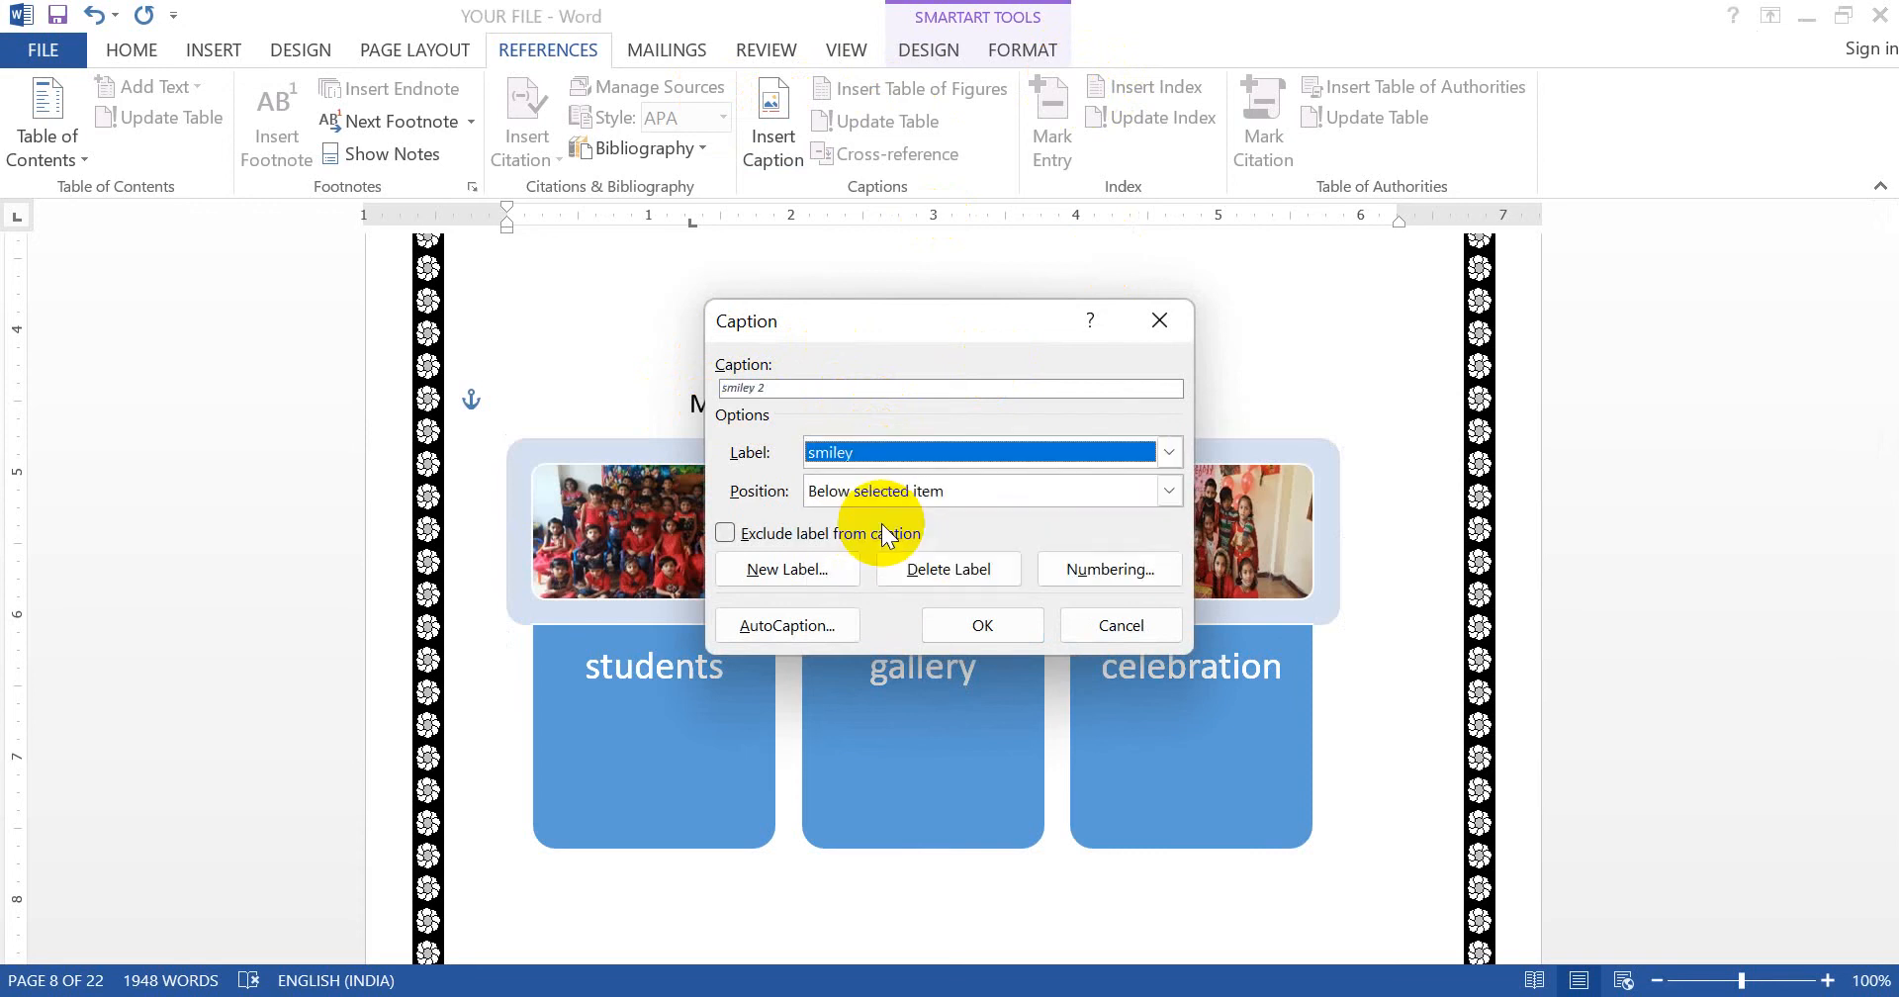
left_click(993, 568)
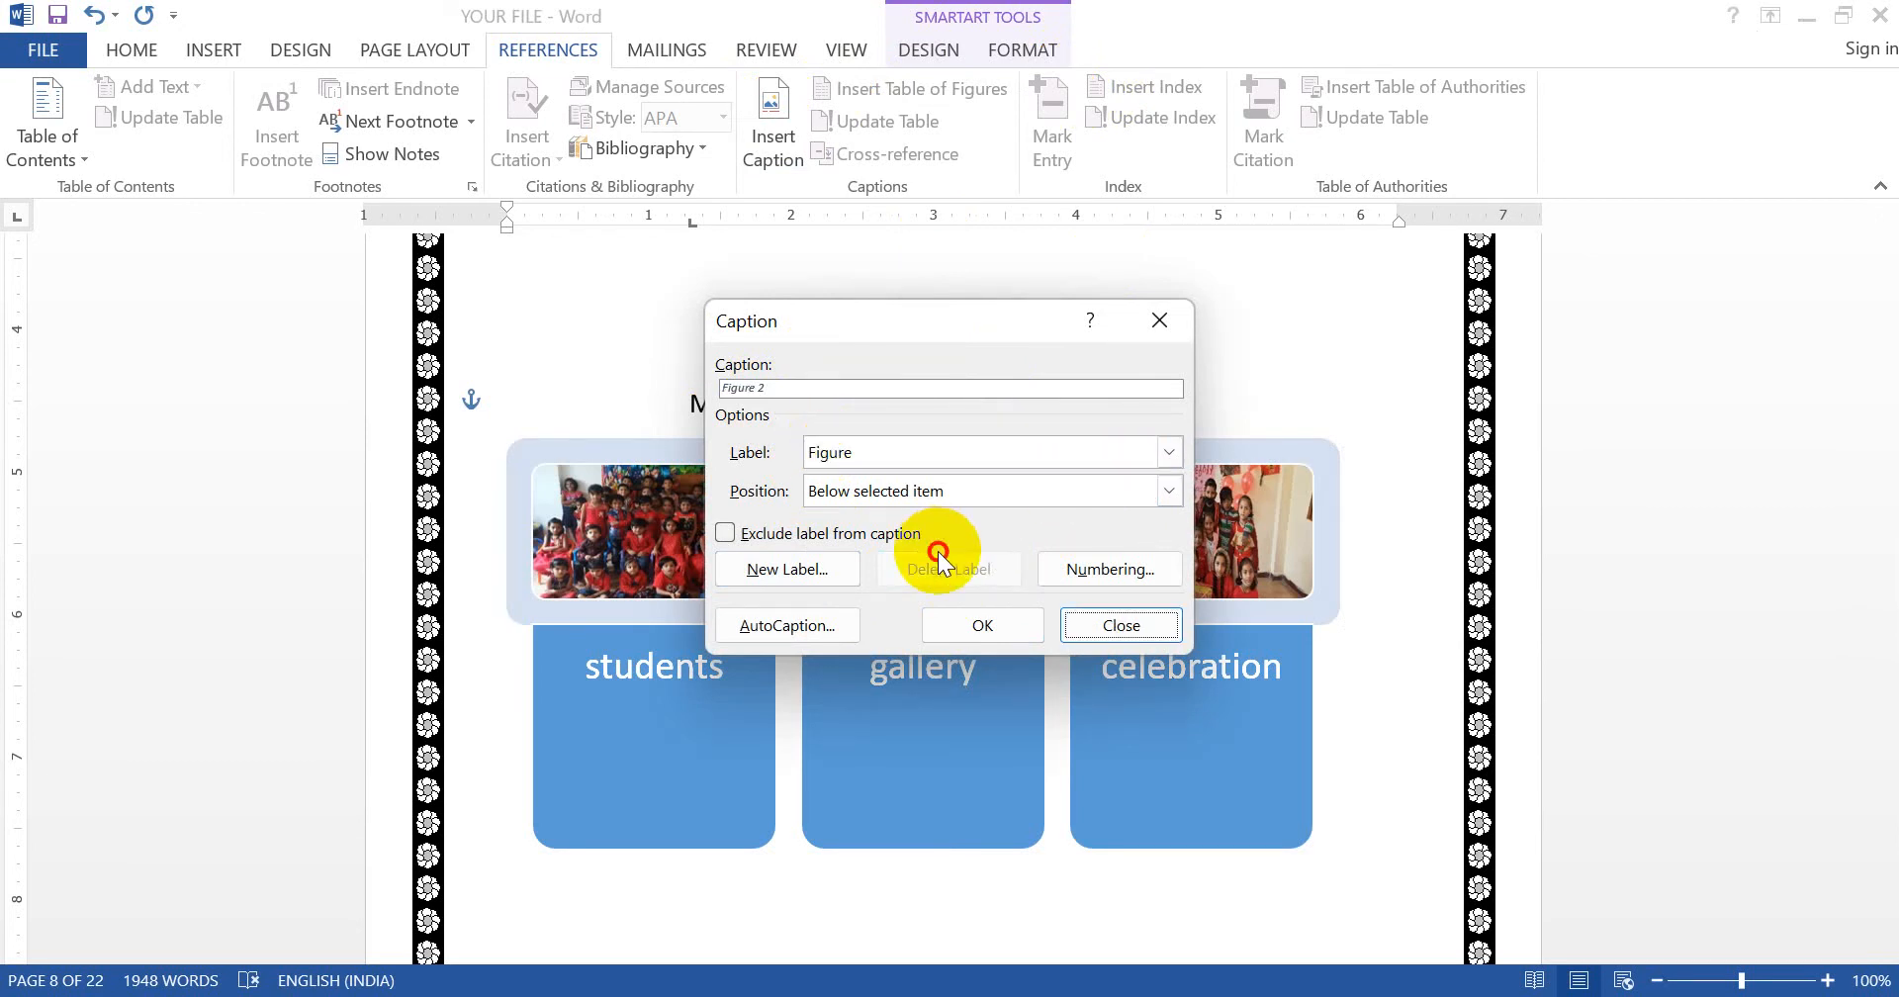
- Choose the Figure label and add 'CELEBRATION OF RED DAY IN SCHOOL' after Figure 2
left_click(956, 439)
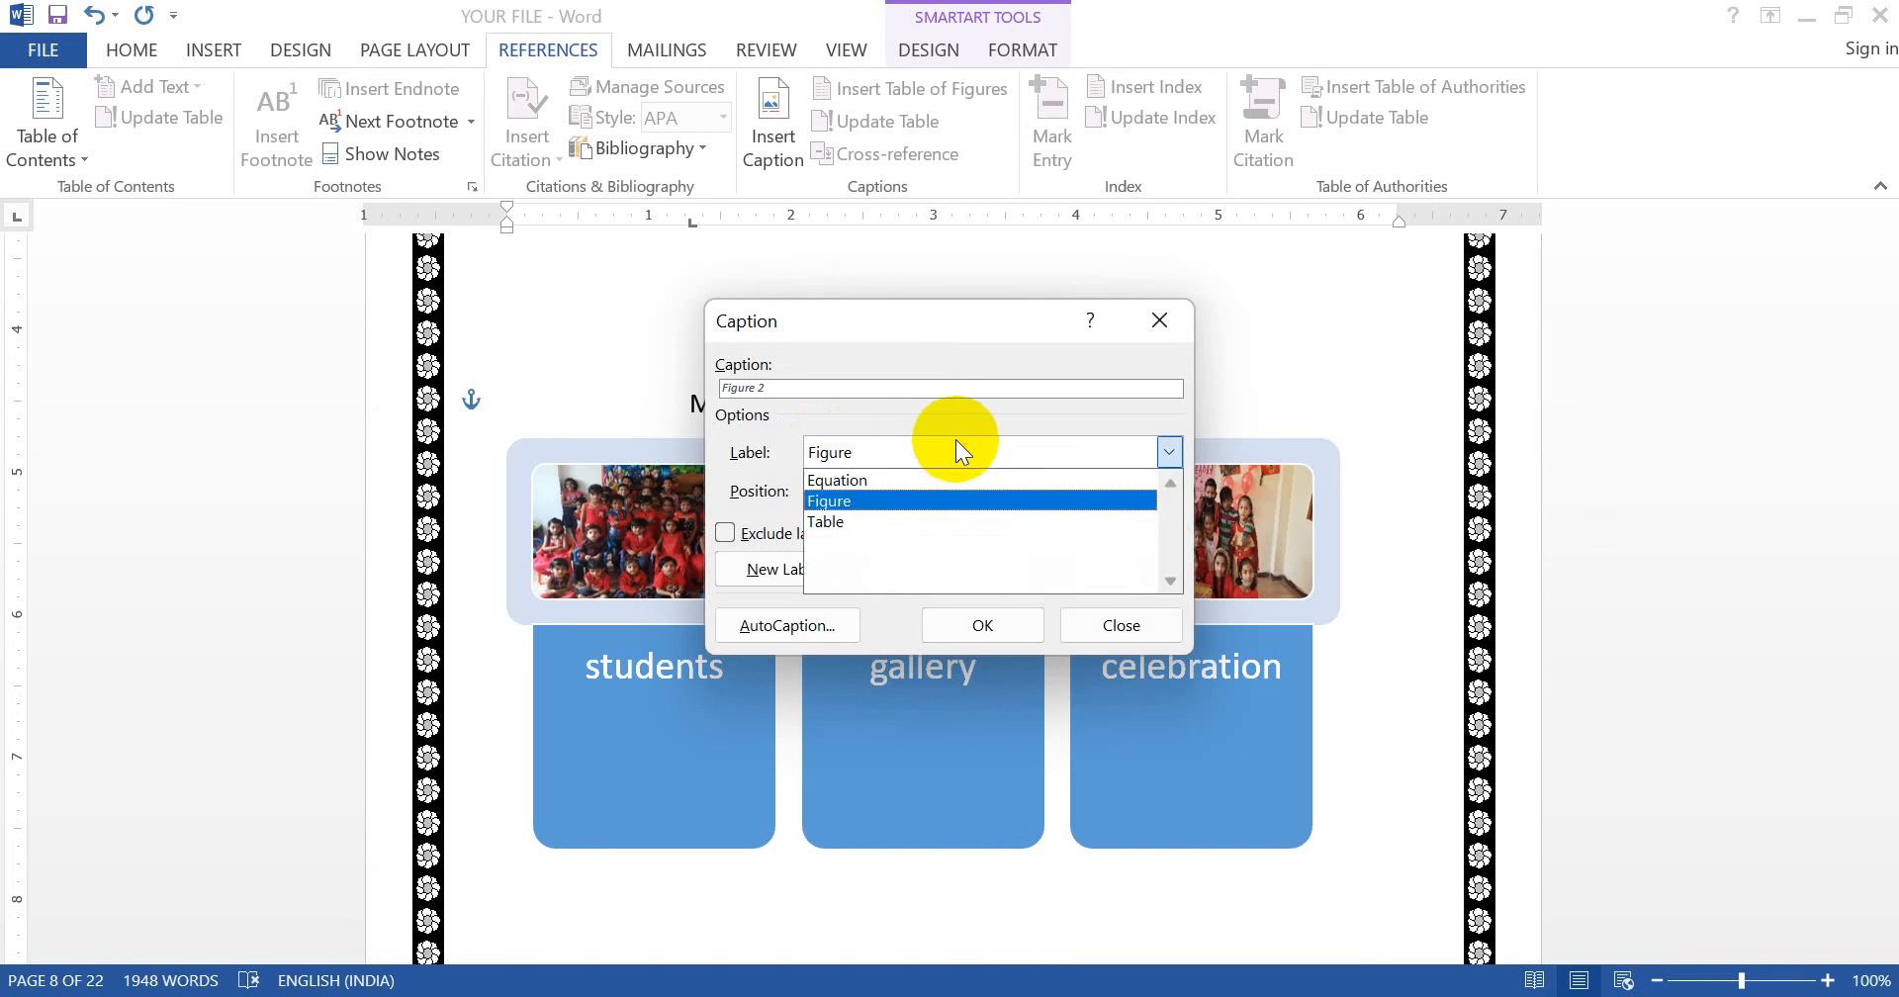
left_click(845, 515)
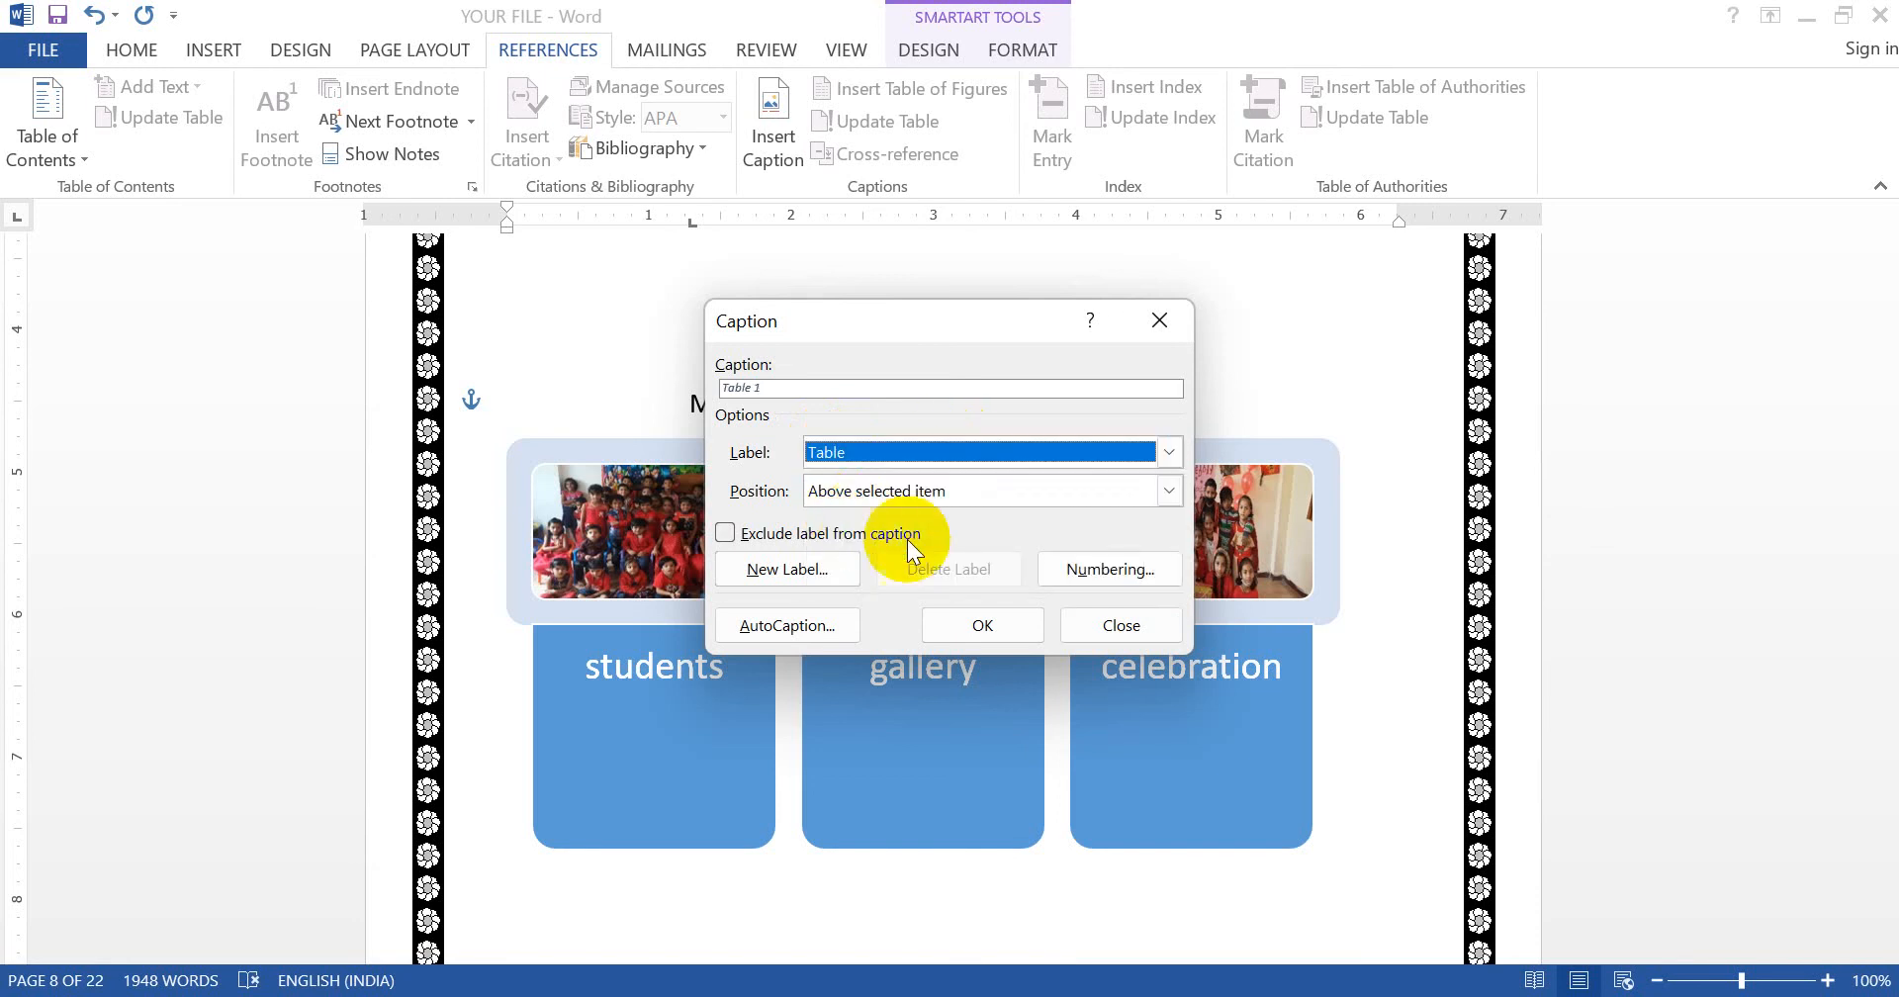
left_click(977, 449)
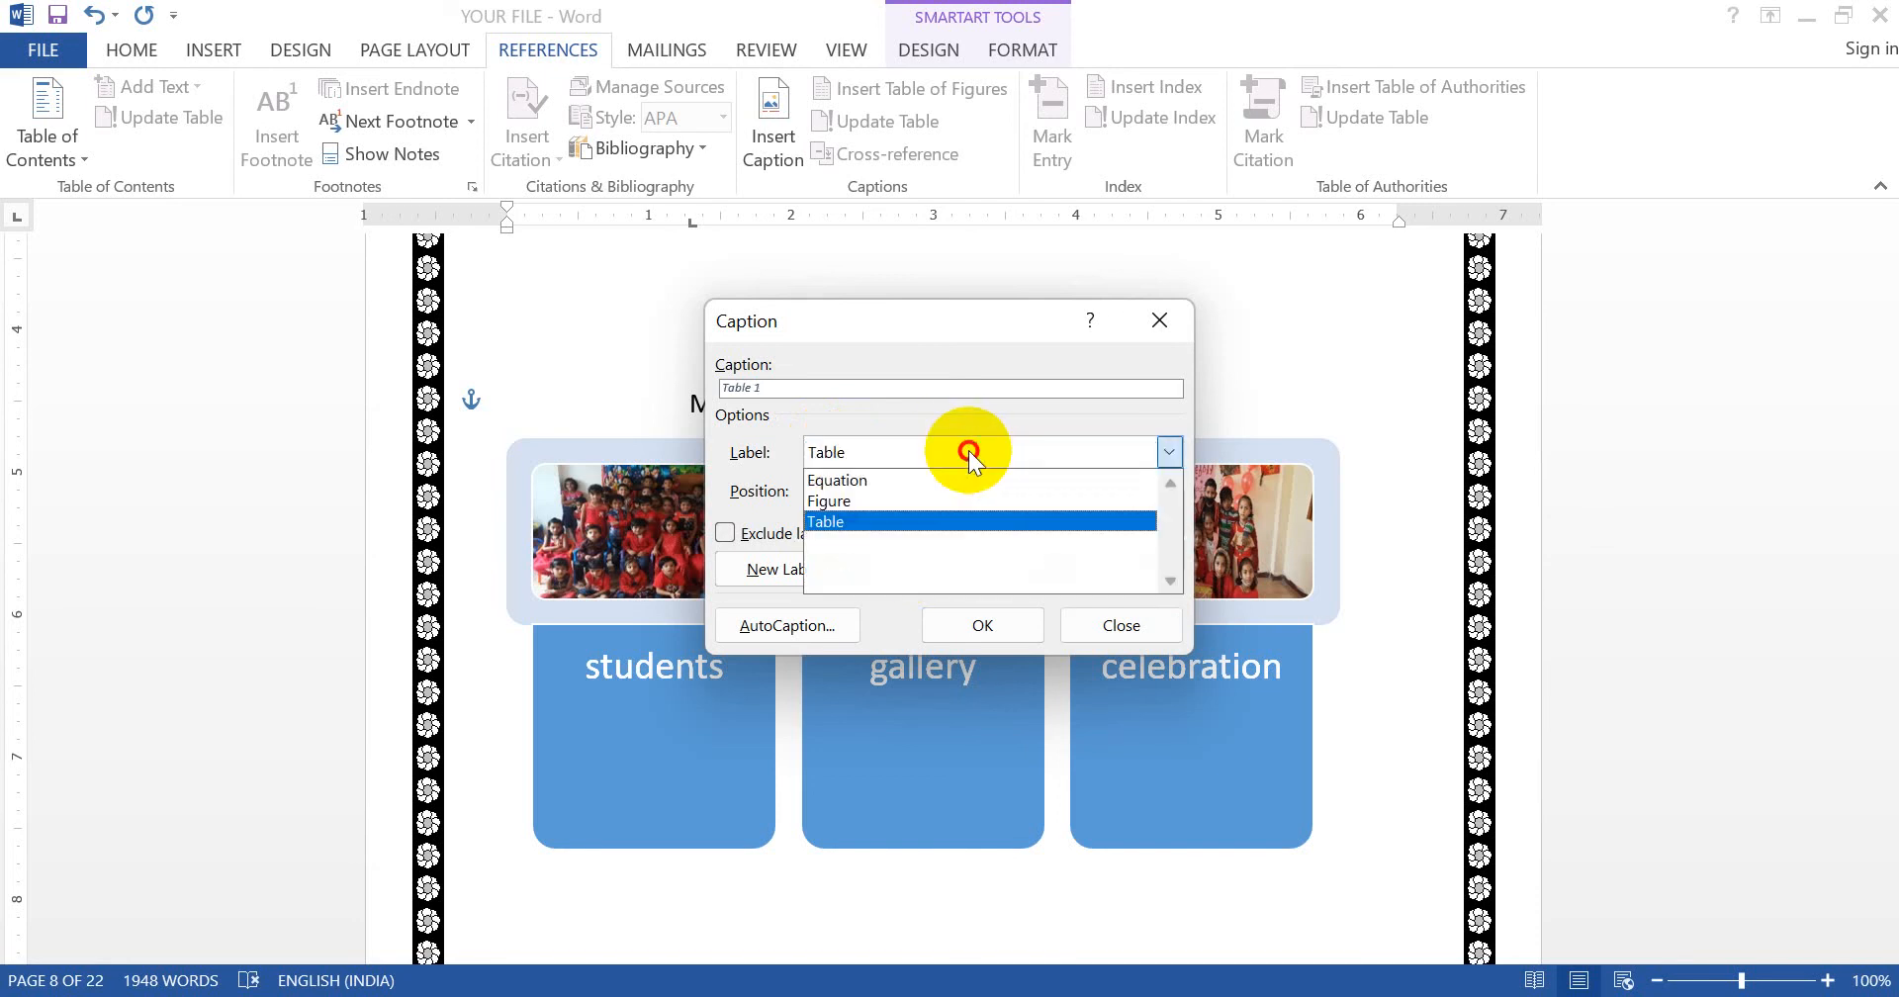
left_click(899, 495)
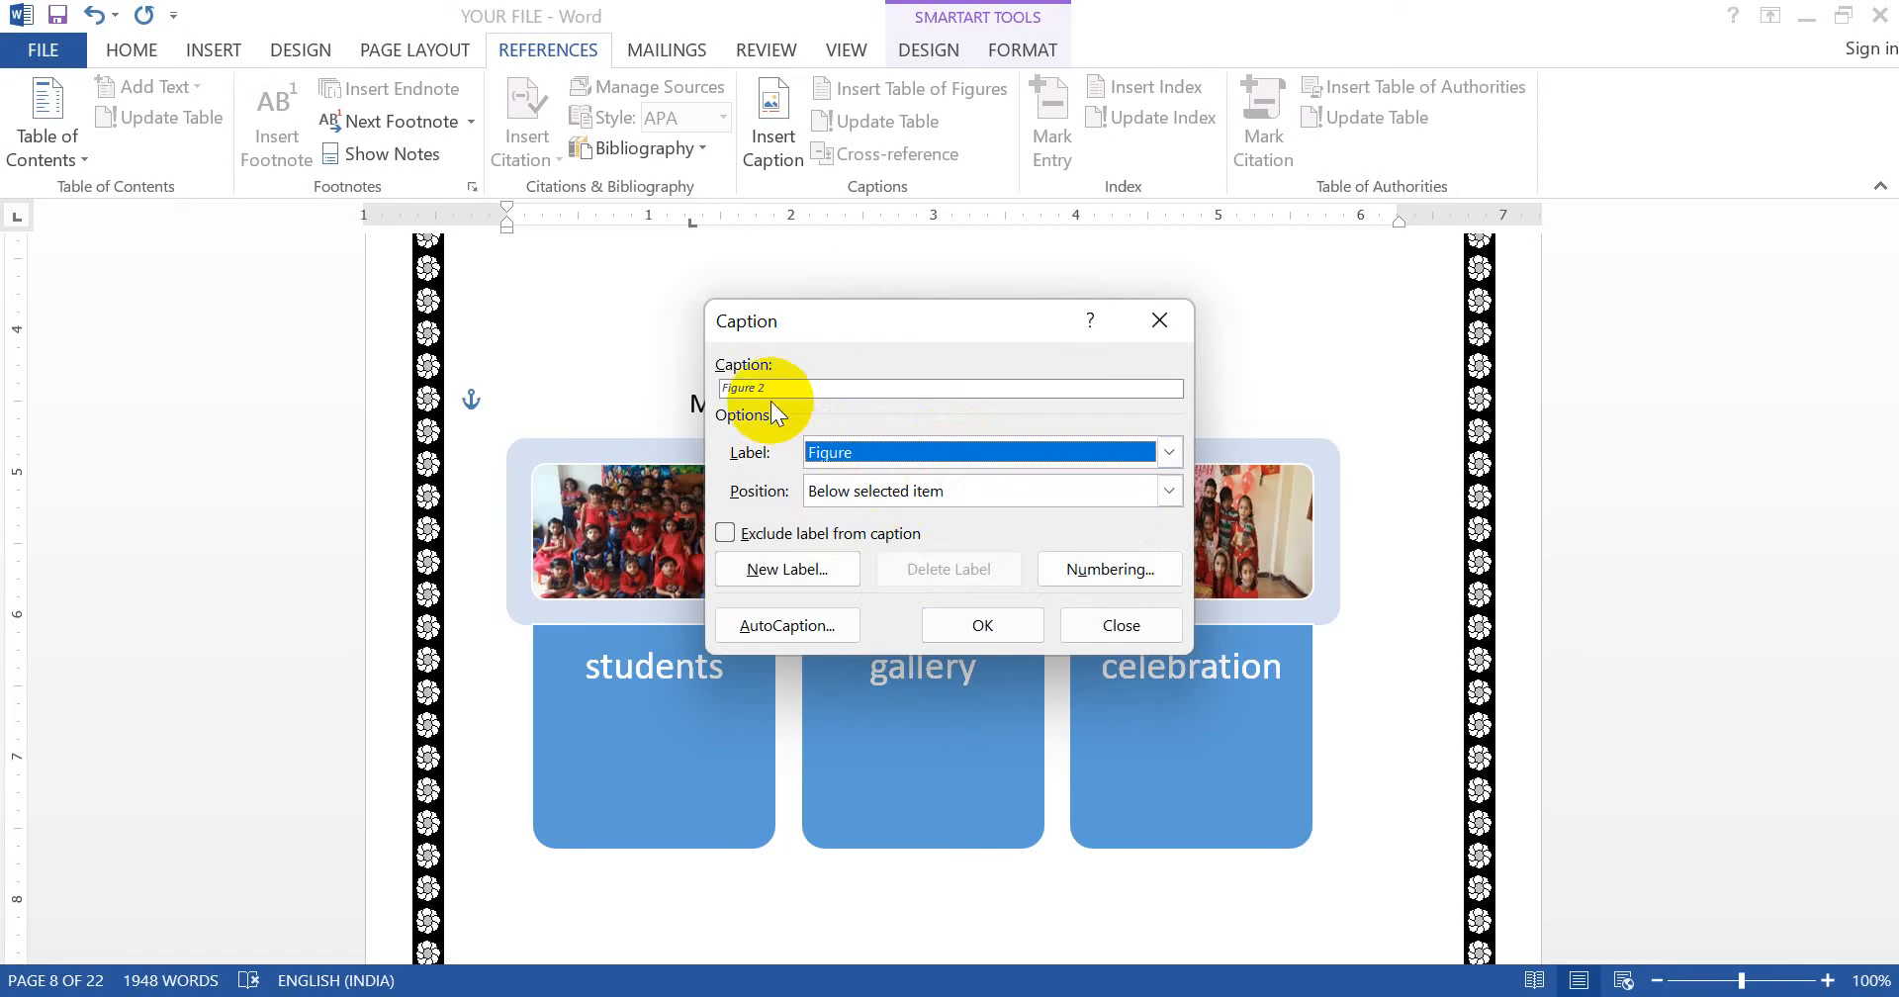
left_click(794, 389)
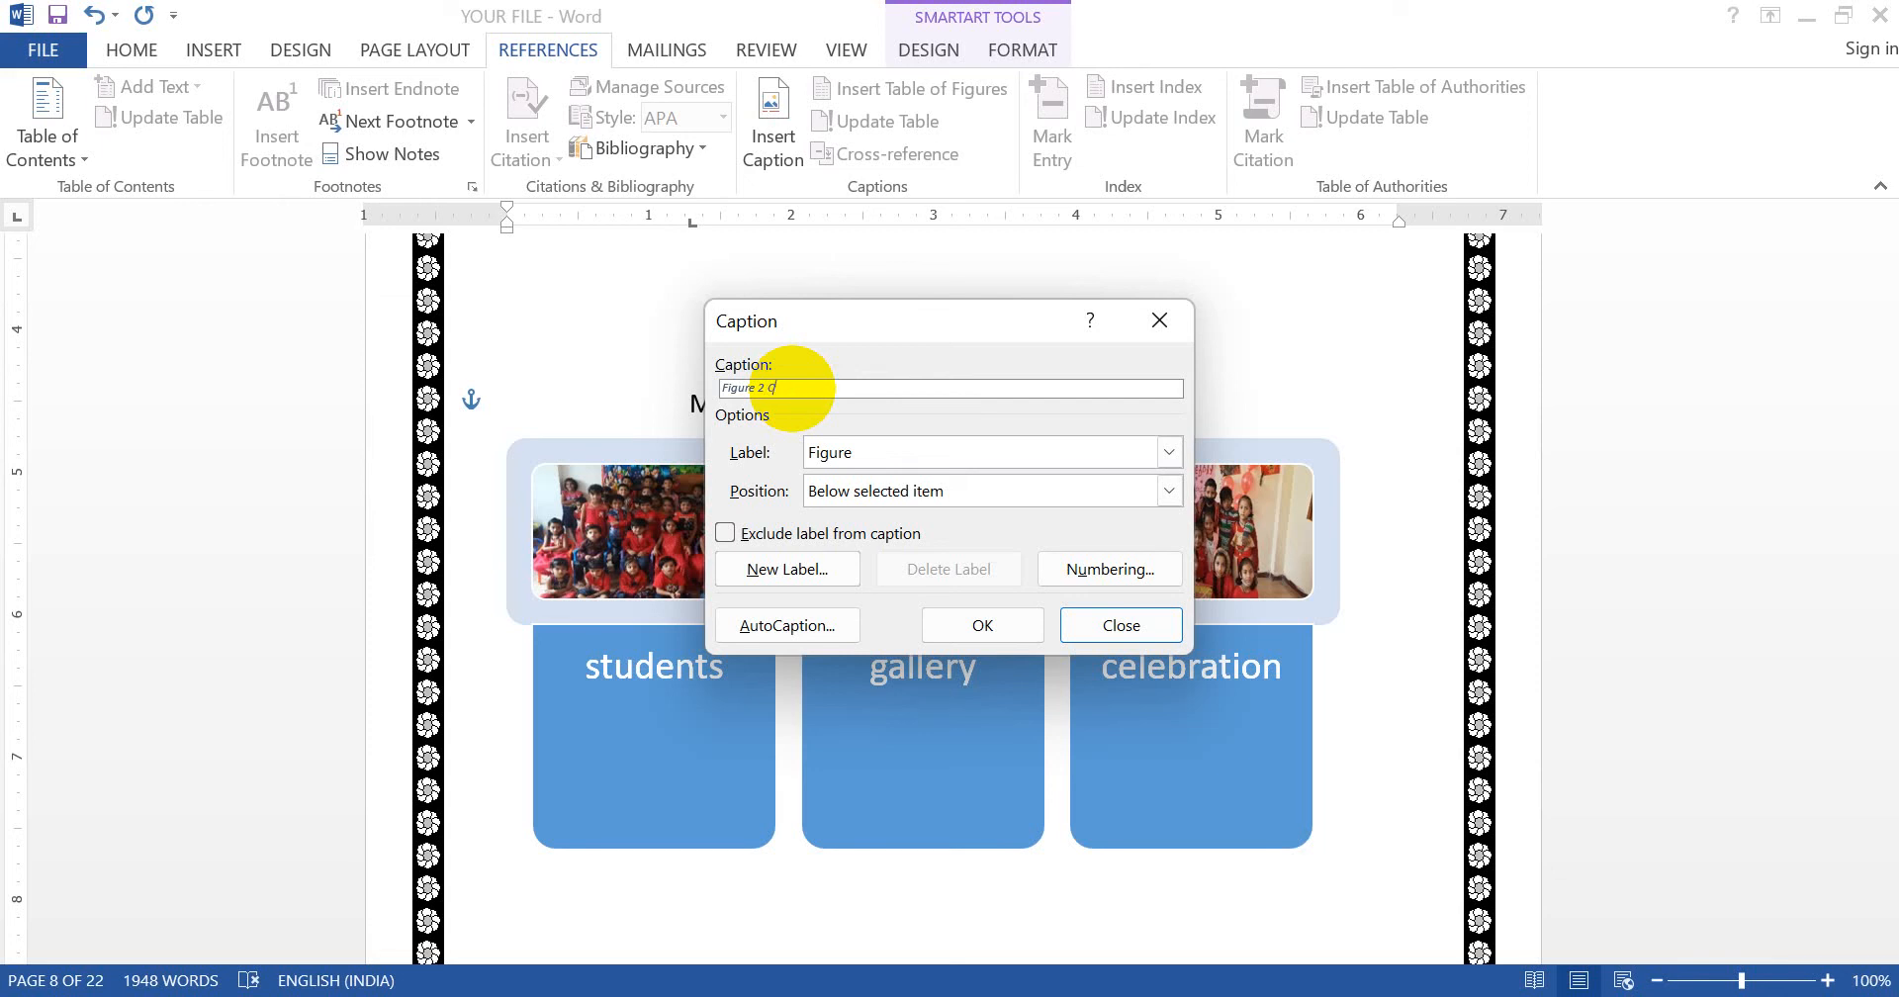
type("CELEBRATION OF RED DAY IN SCHOOL.")
- Insert the caption below the SmartArt, remove the 'Figure 2' numbering, and select the caption line
left_click(982, 625)
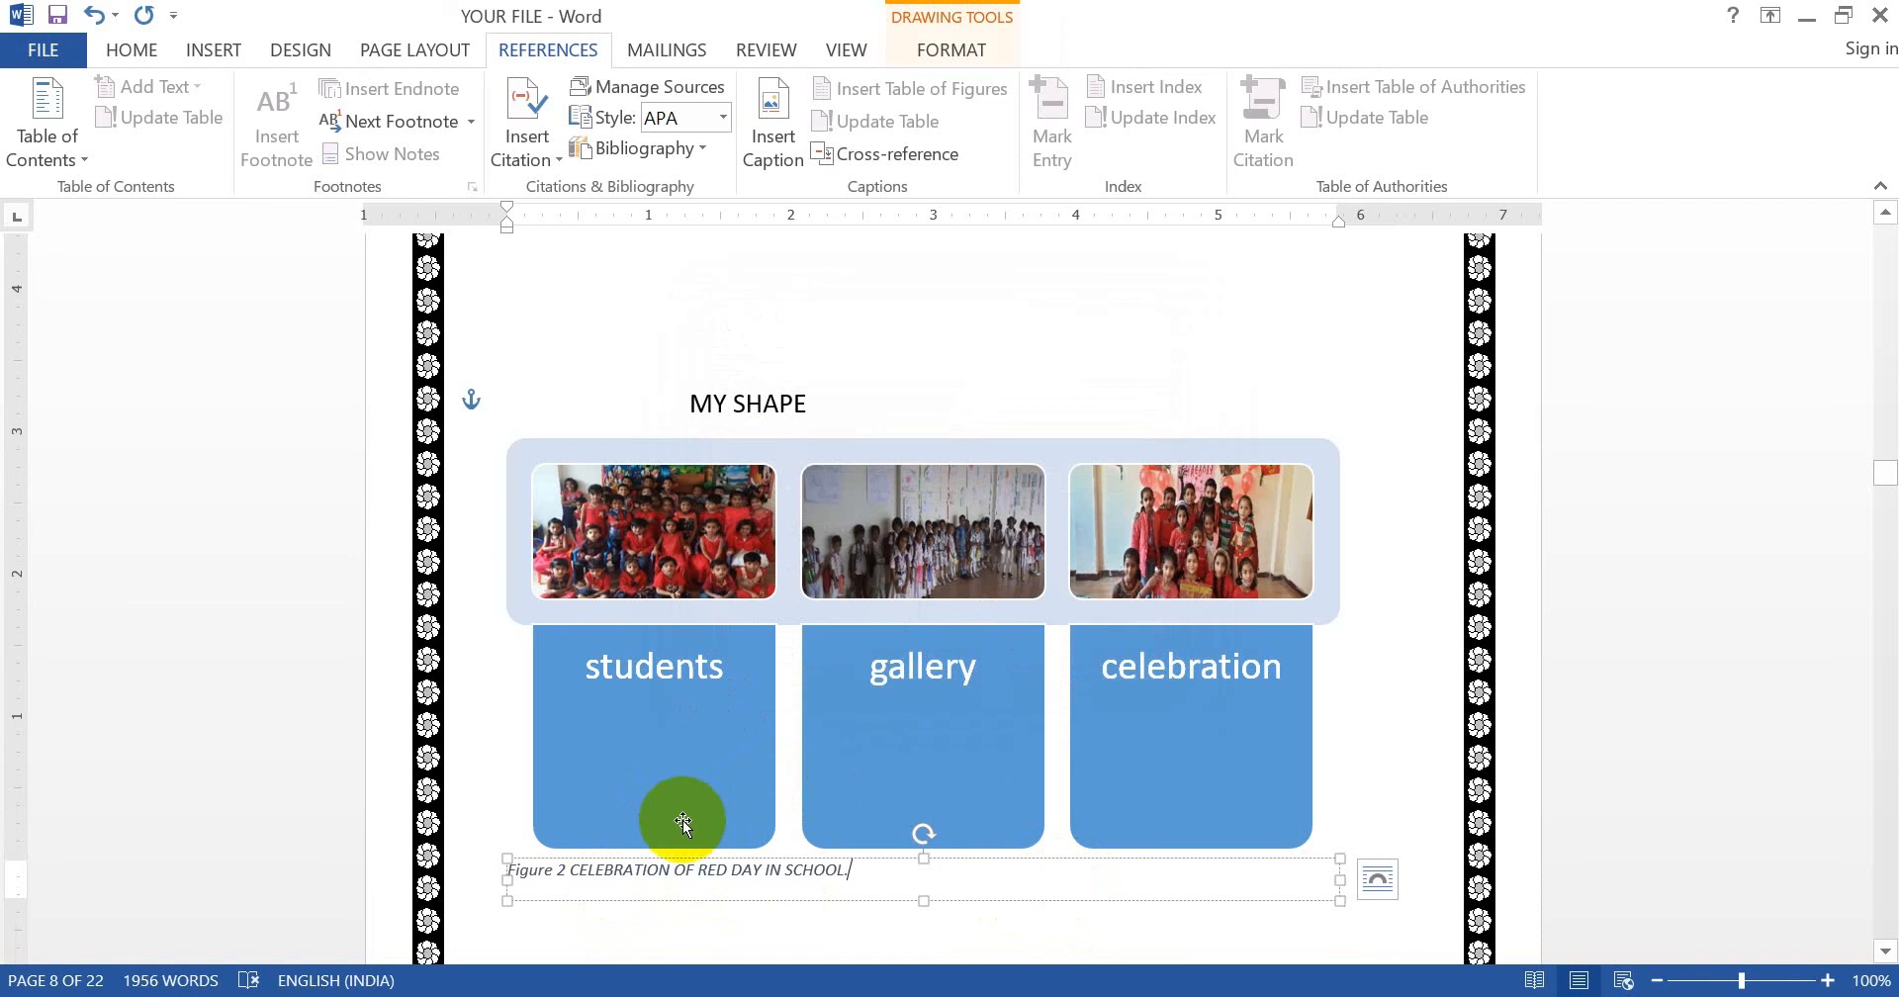
left_click(574, 871)
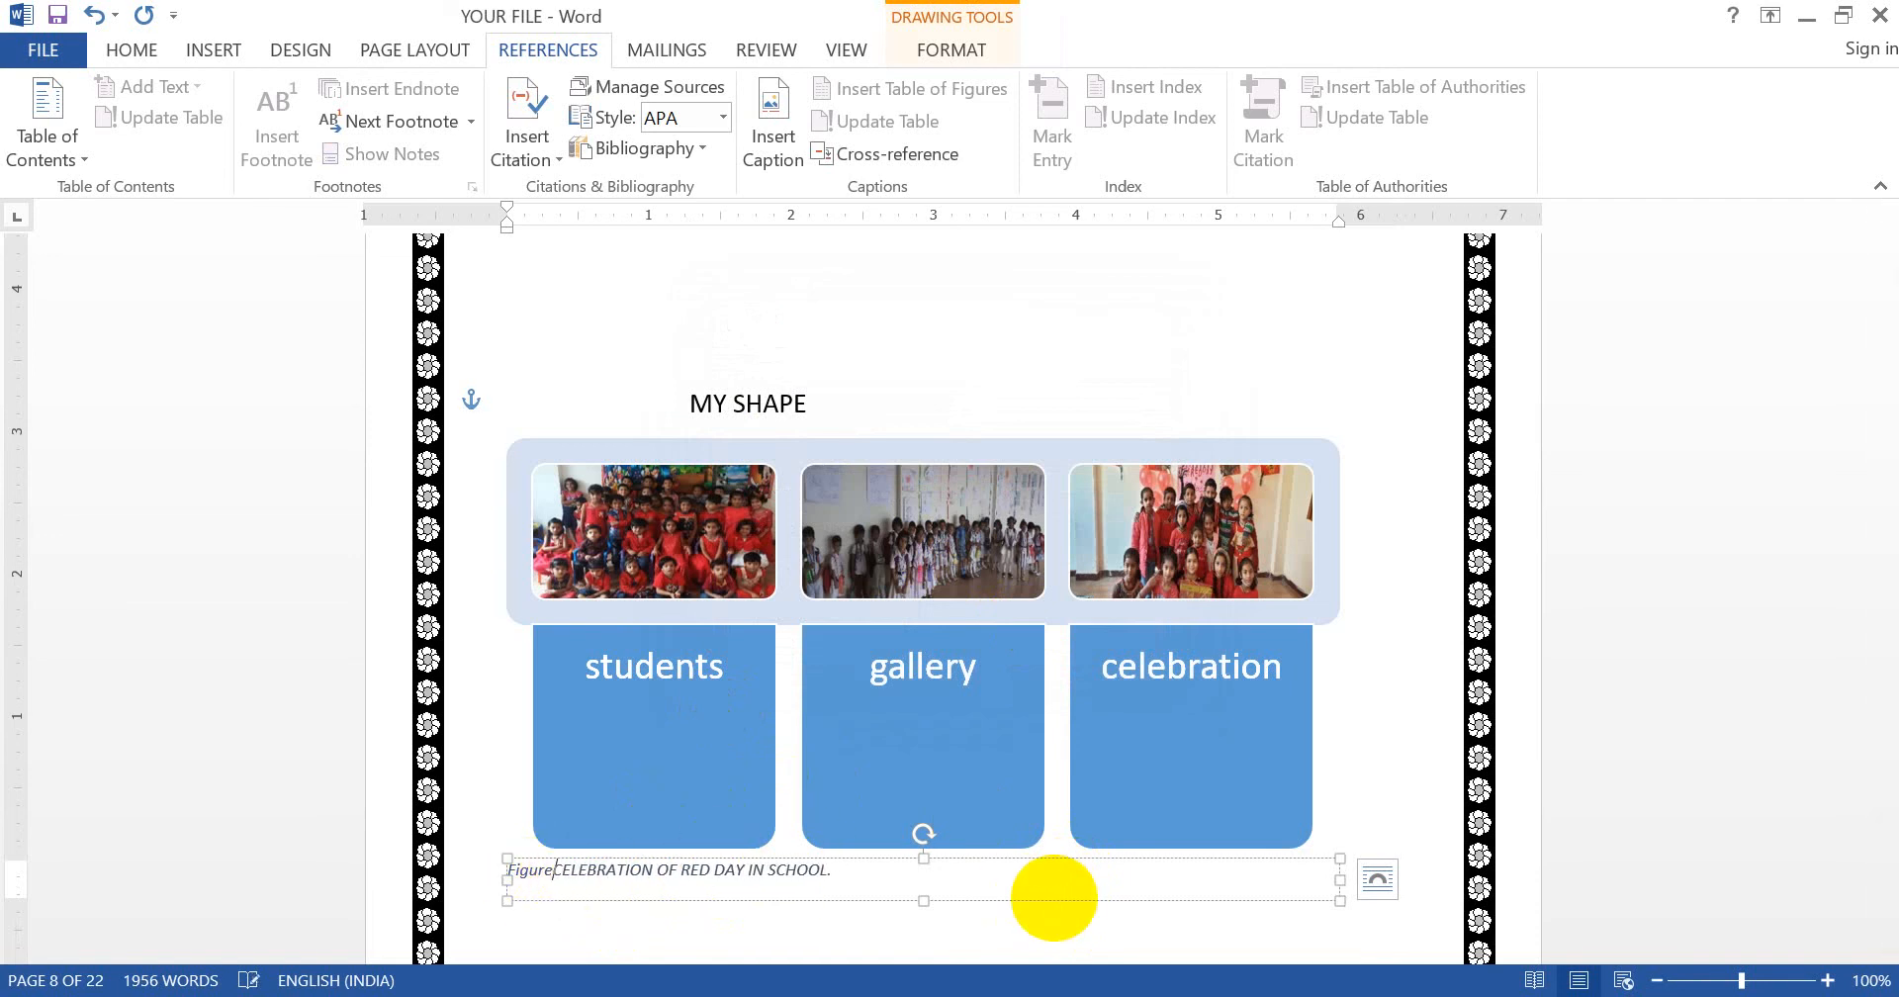
key("BackSpace")
key("BackSpace")
key("BackSpace")
key("BackSpace")
key("BackSpace")
key("BackSpace")
key("BackSpace")
key("BackSpace")
key("BackSpace")
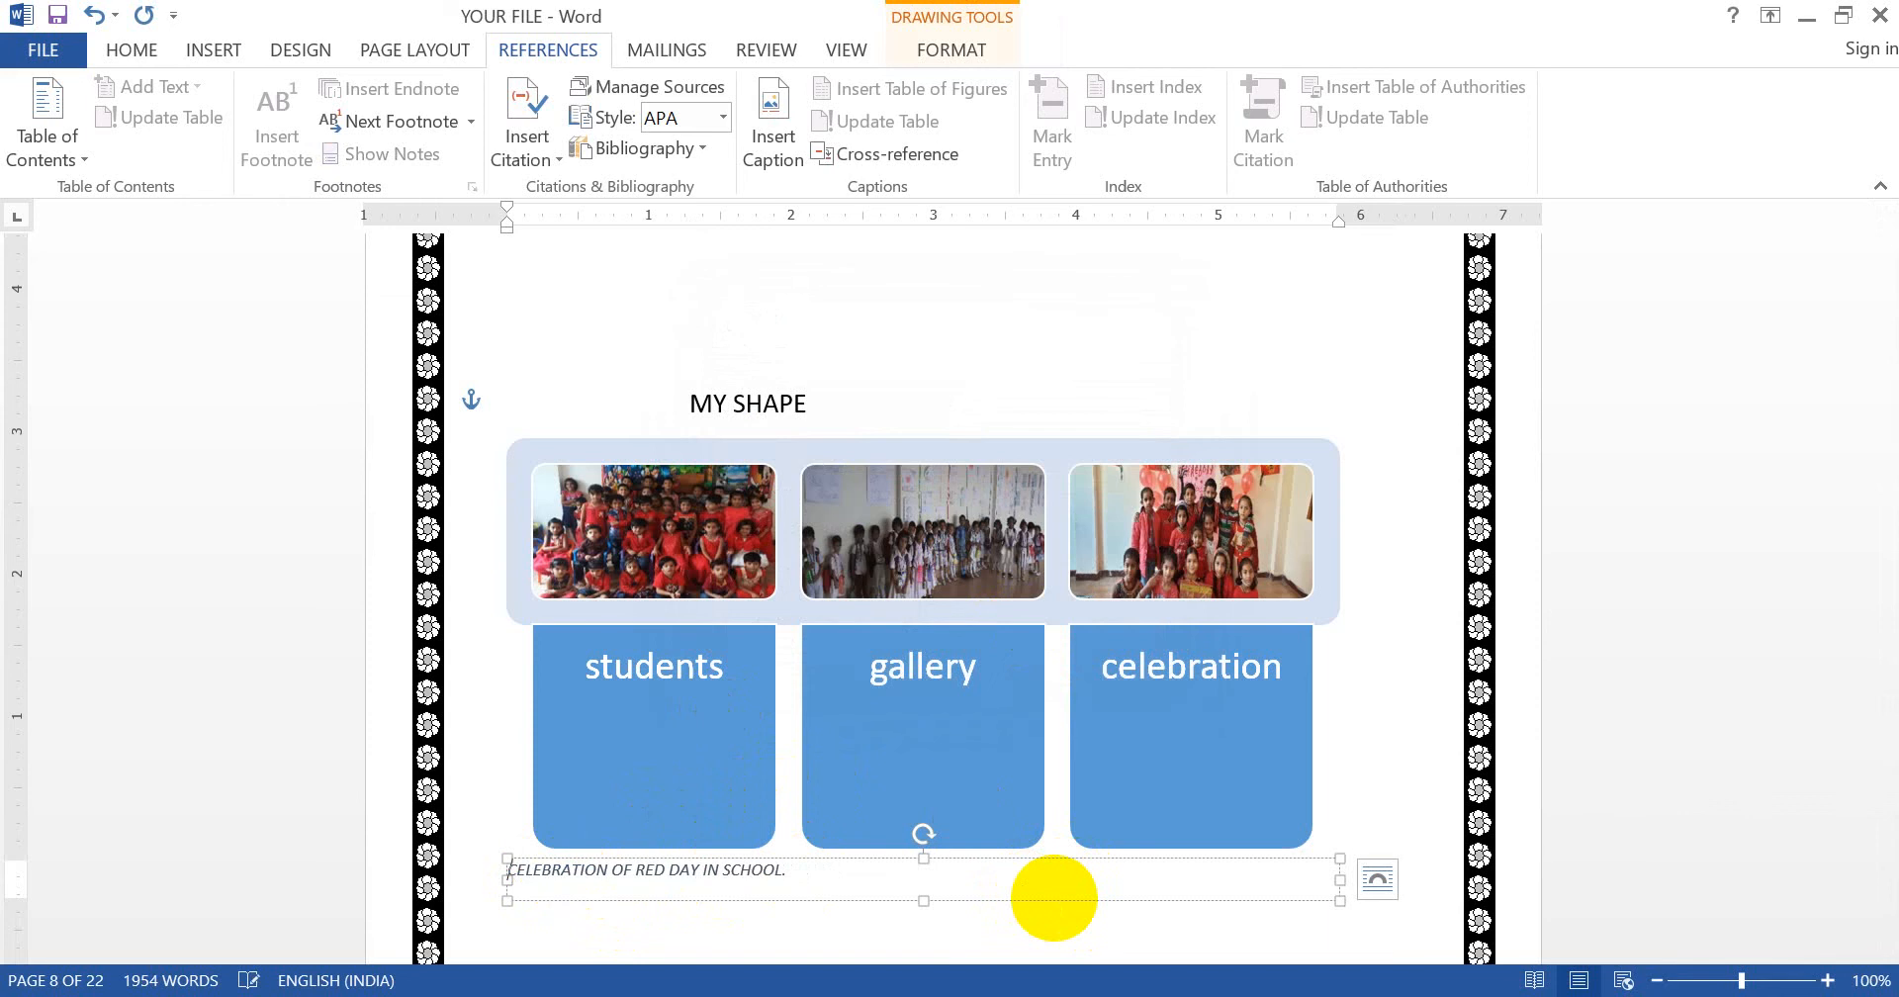
left_click(485, 878)
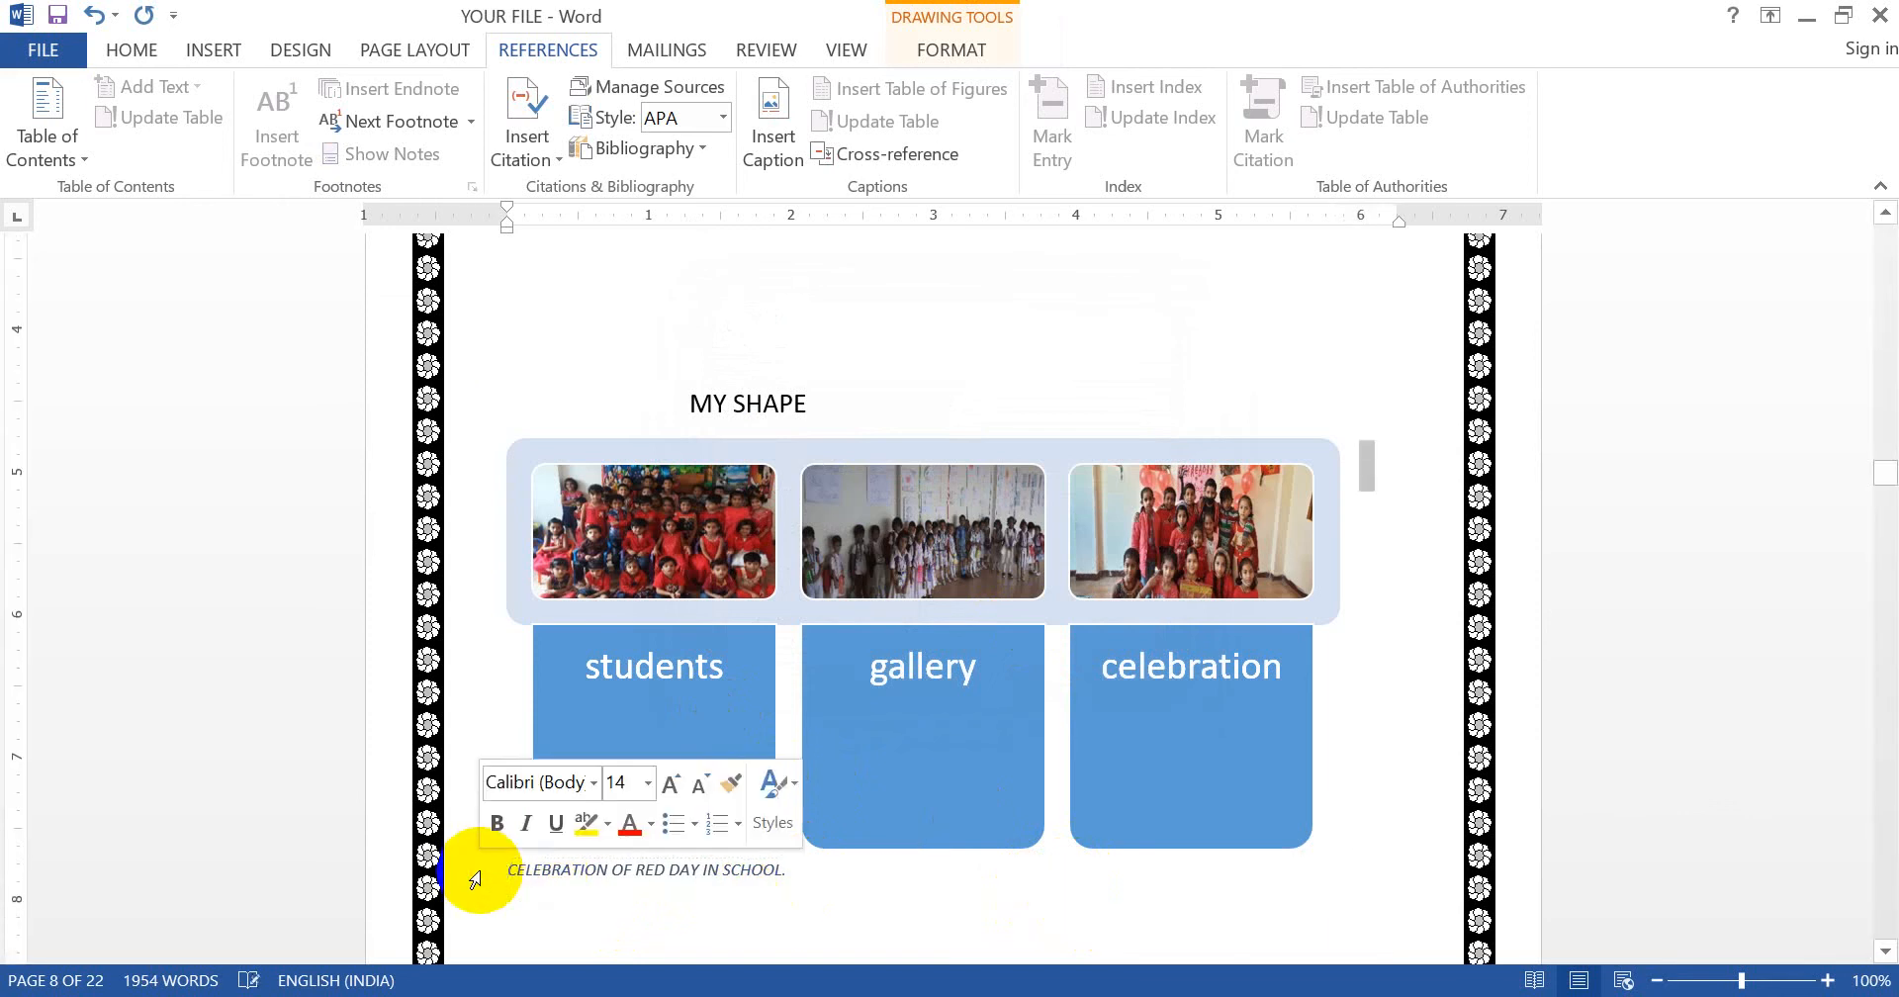
left_click(487, 876)
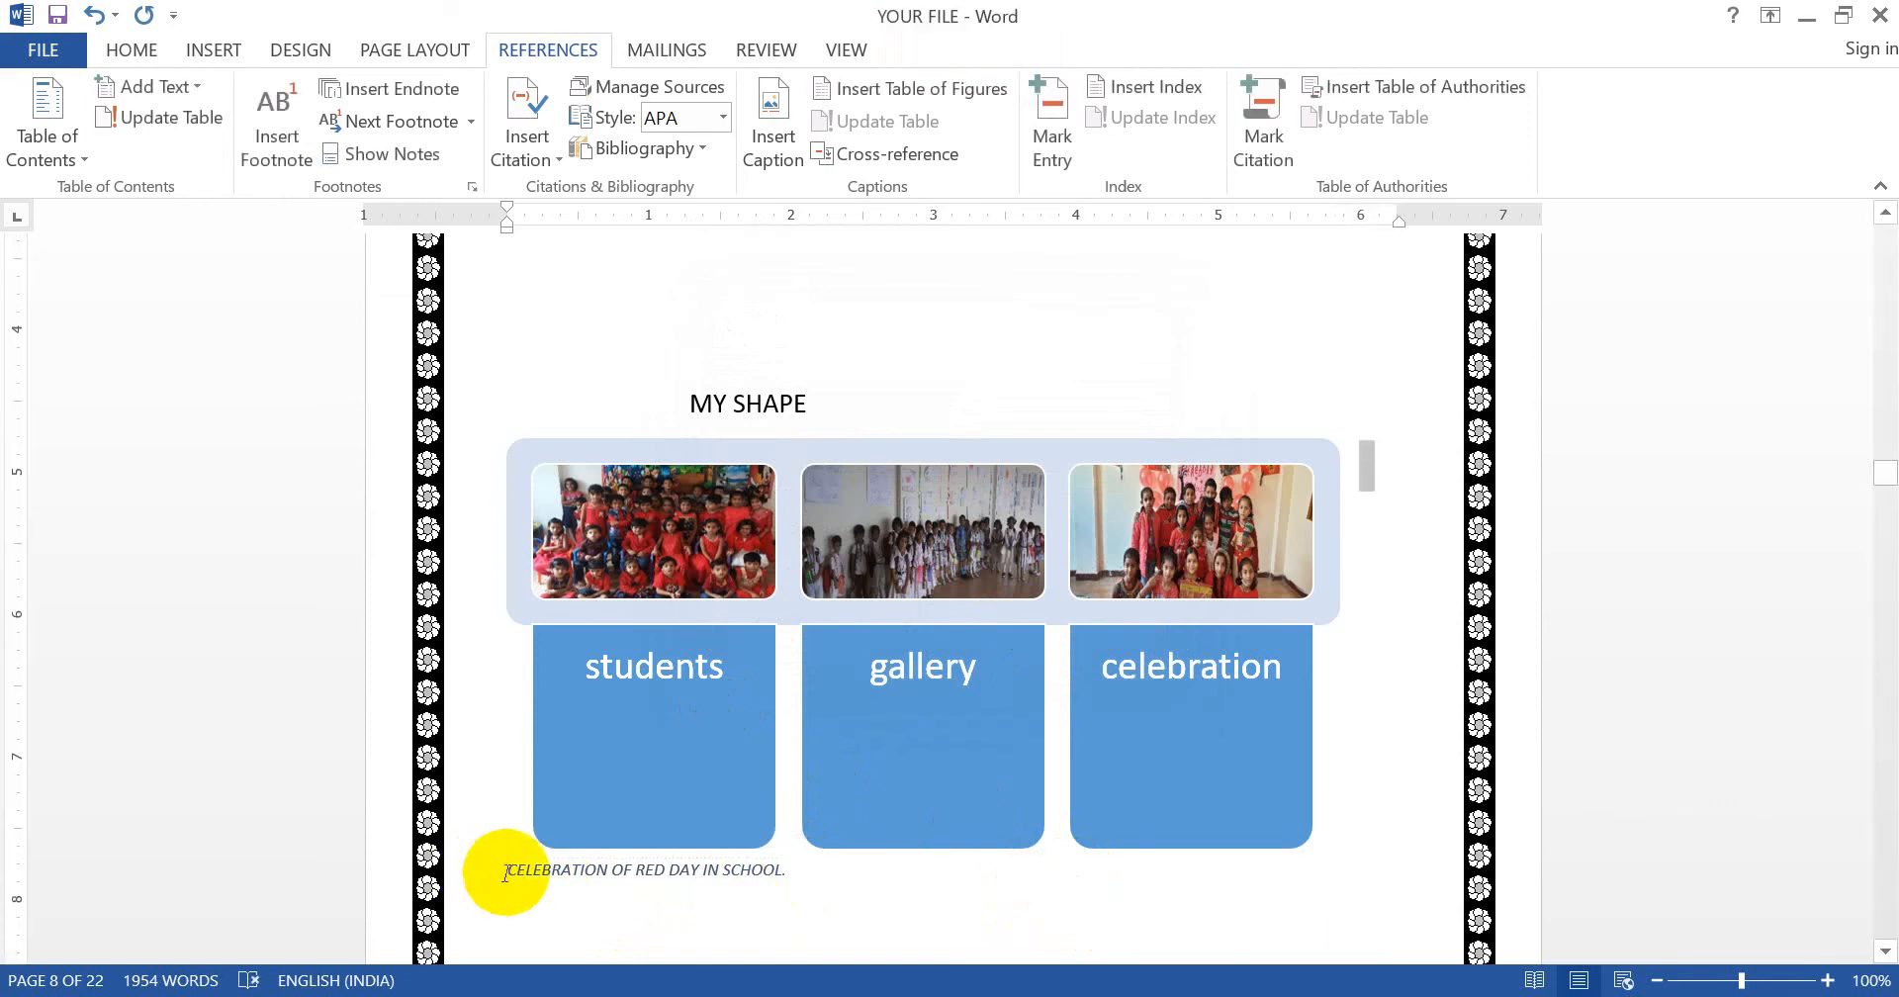
left_click(495, 875)
left_click(510, 874)
triple_click(514, 874)
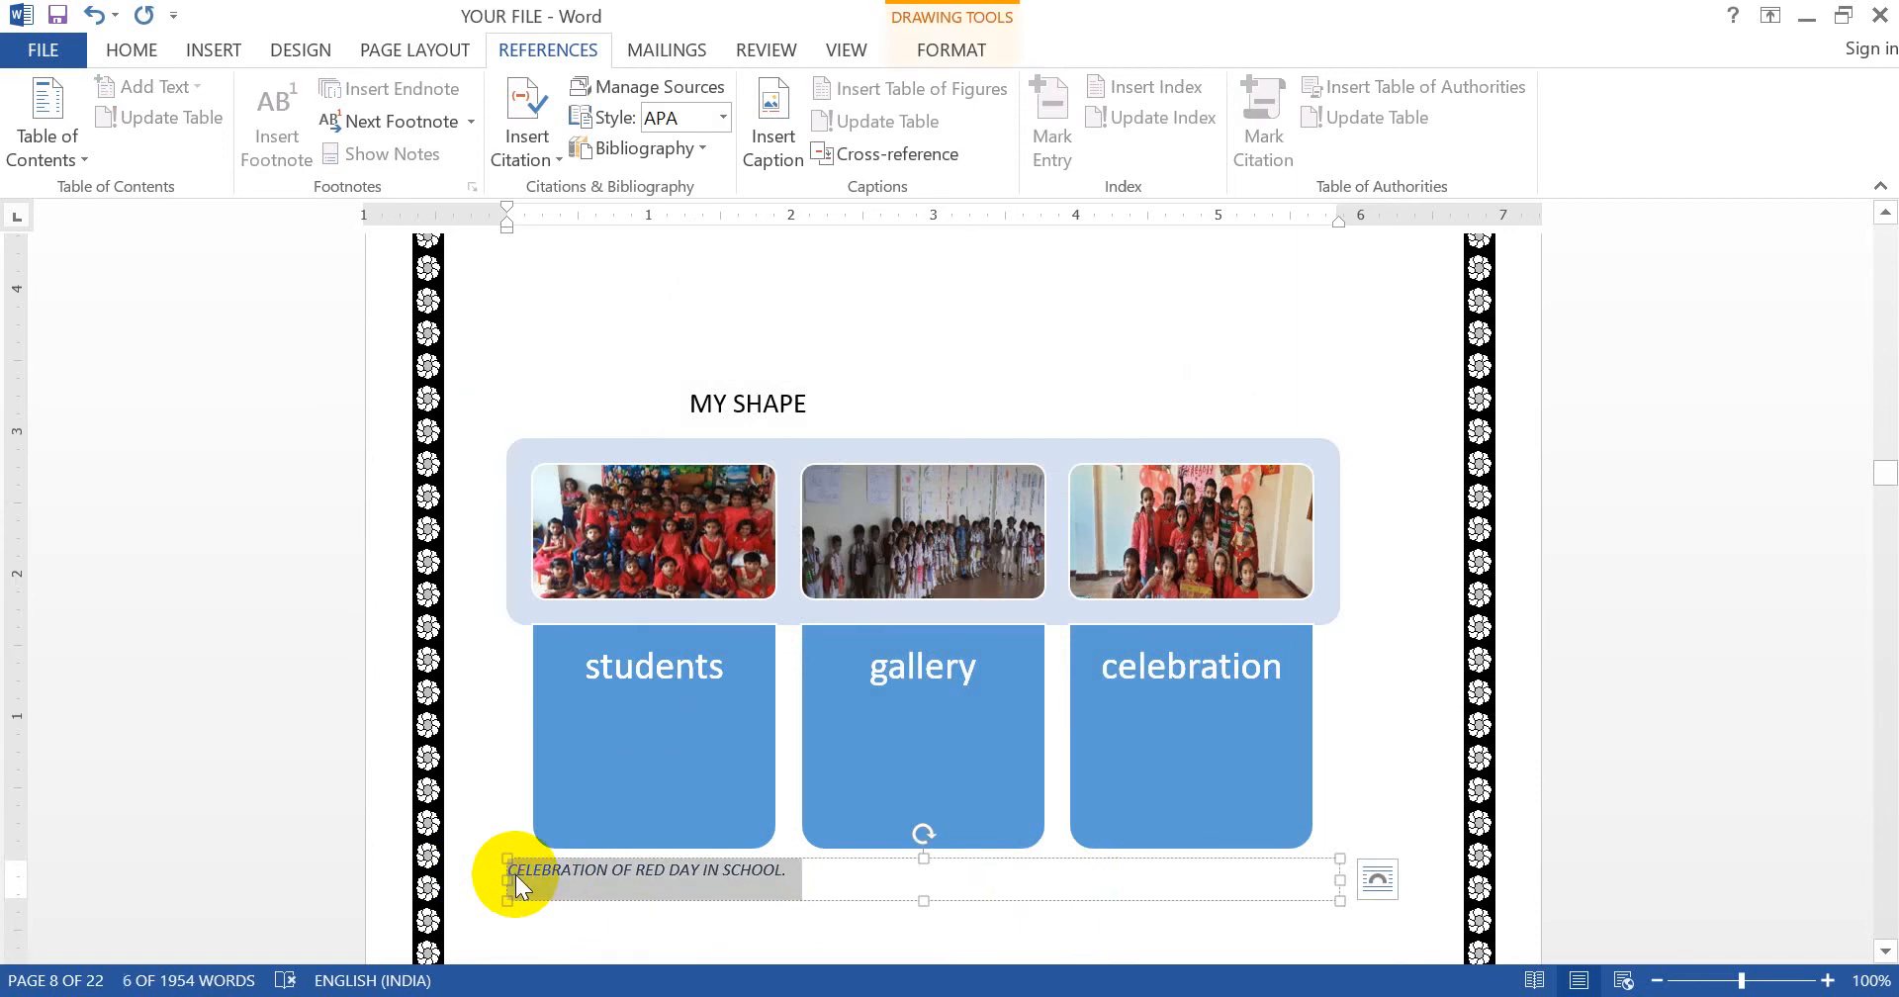
- Make the caption text bold, larger, red and centred
left_click(144, 55)
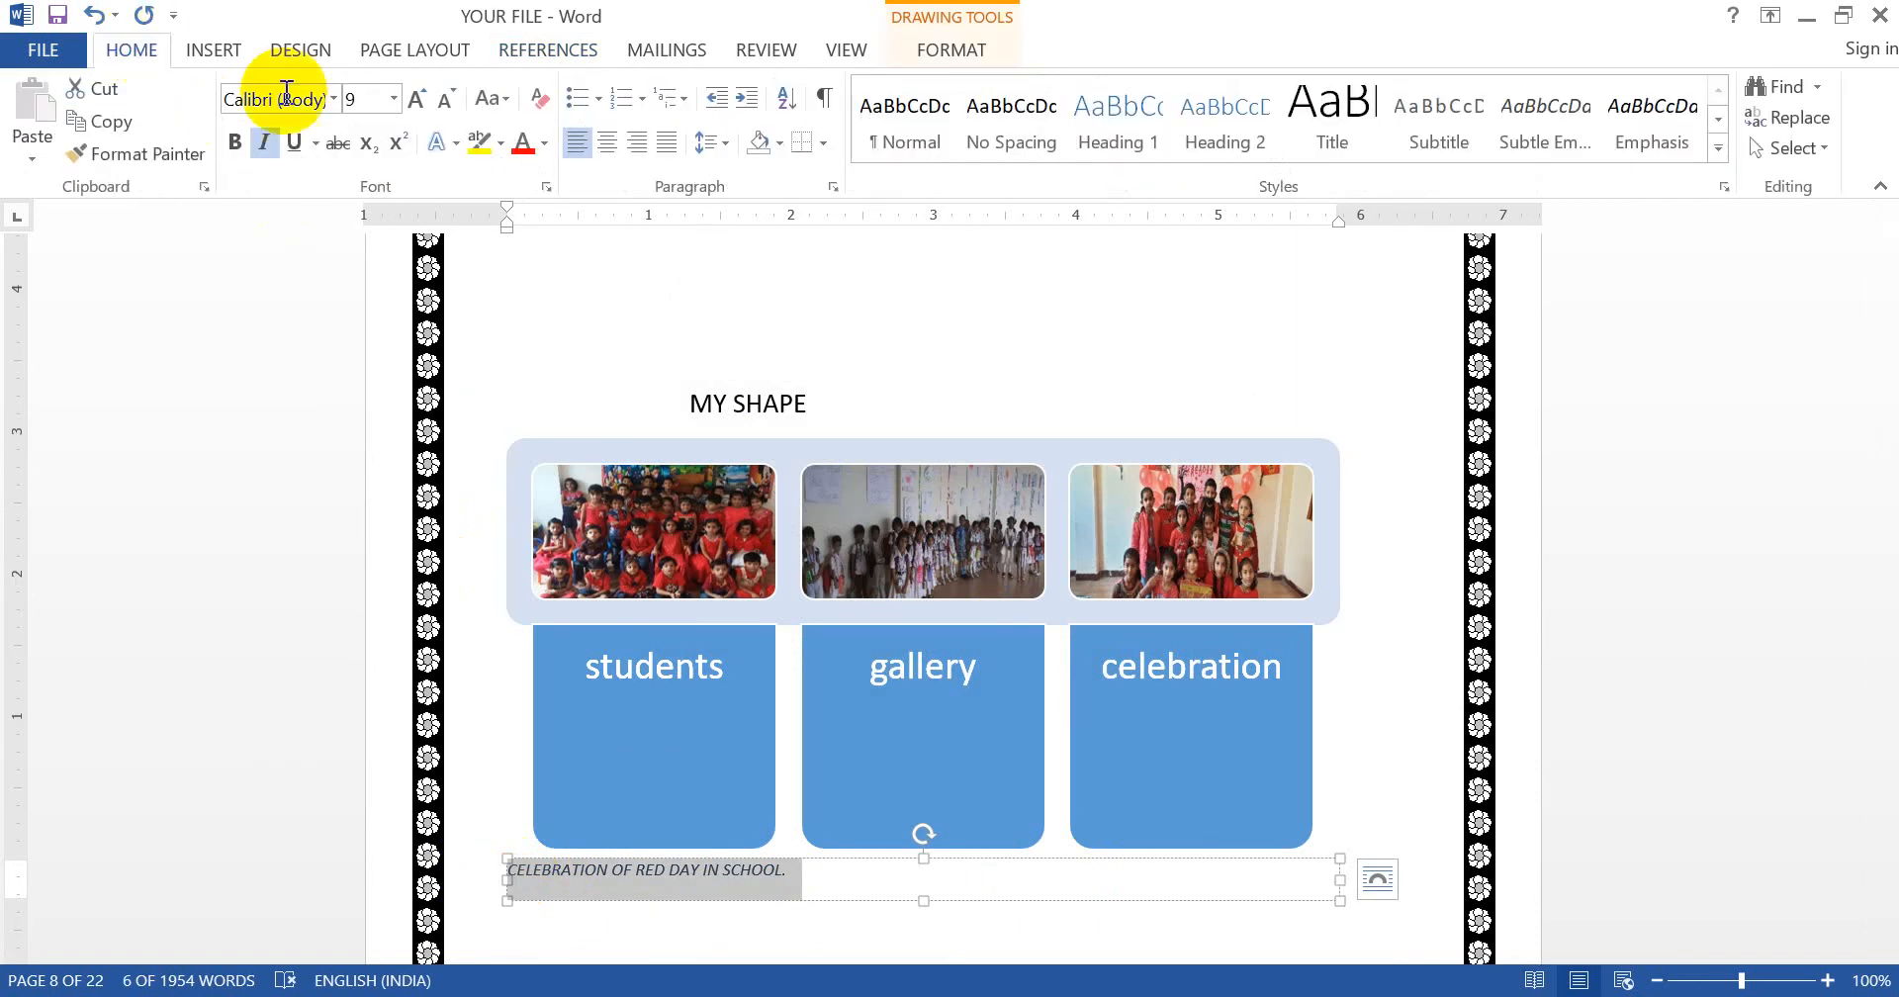
left_click(234, 141)
left_click(358, 103)
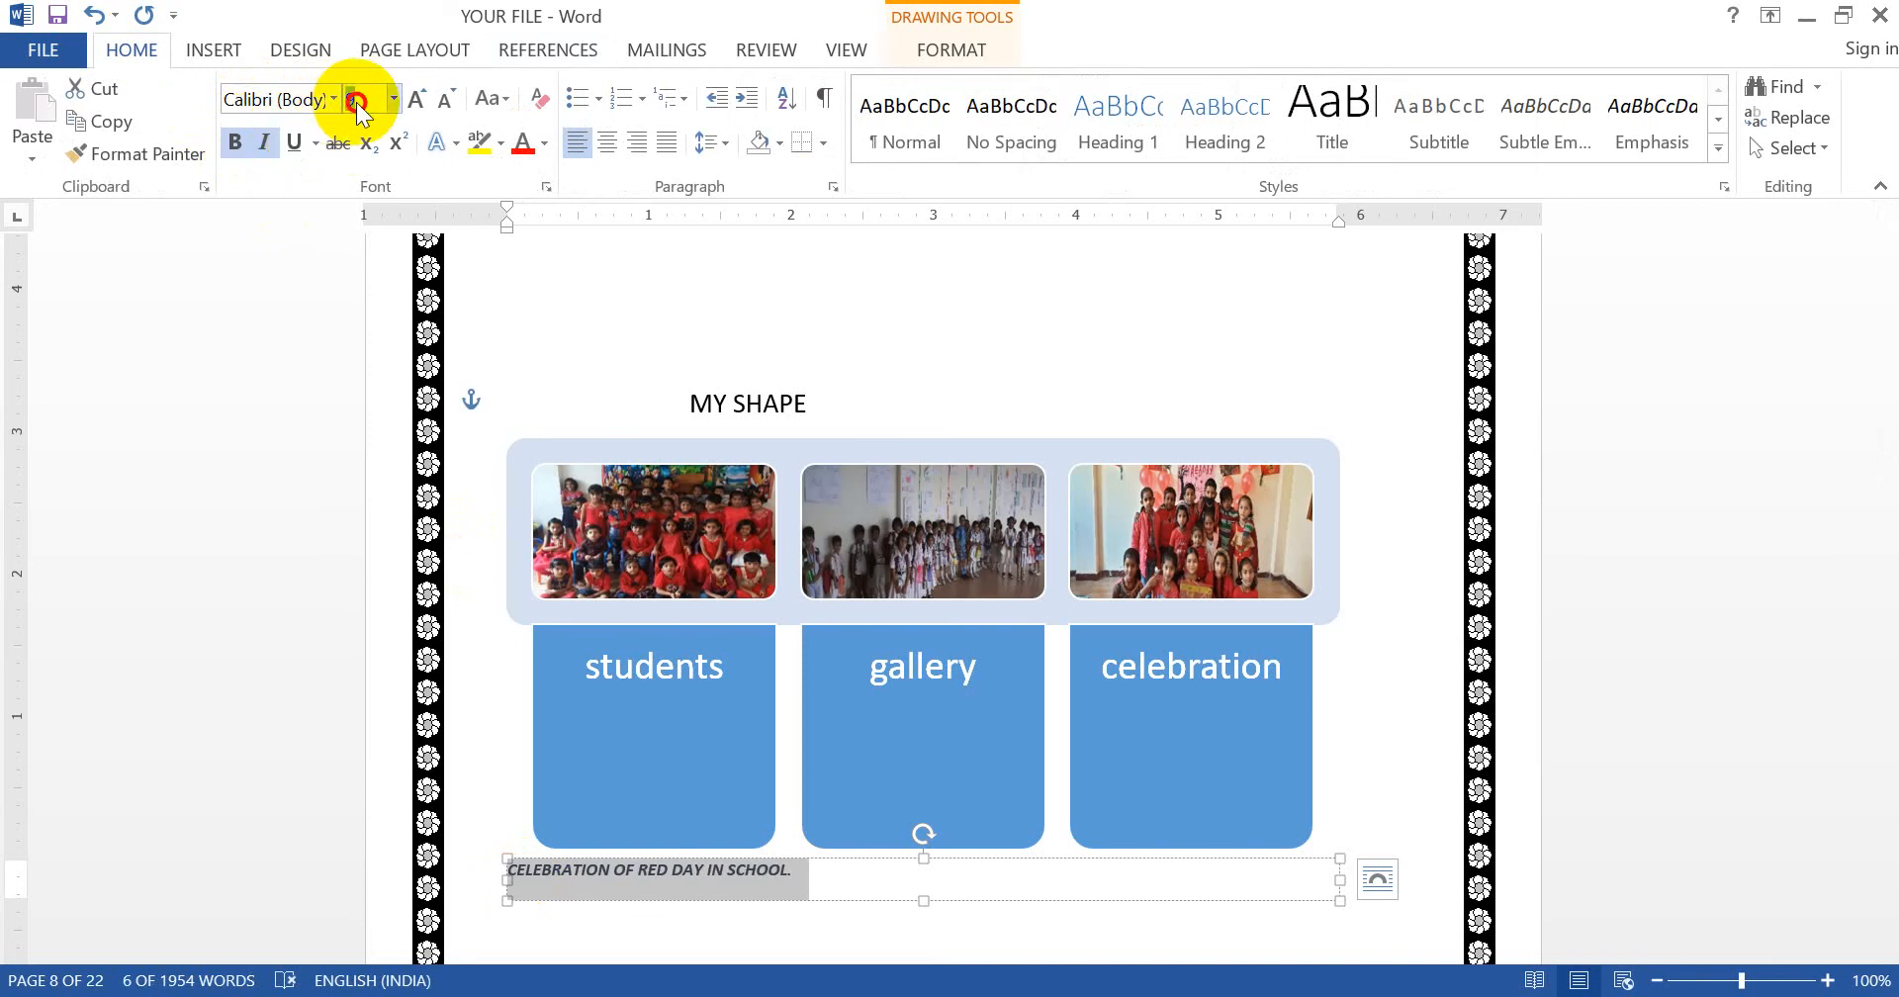
type("15")
left_click(522, 145)
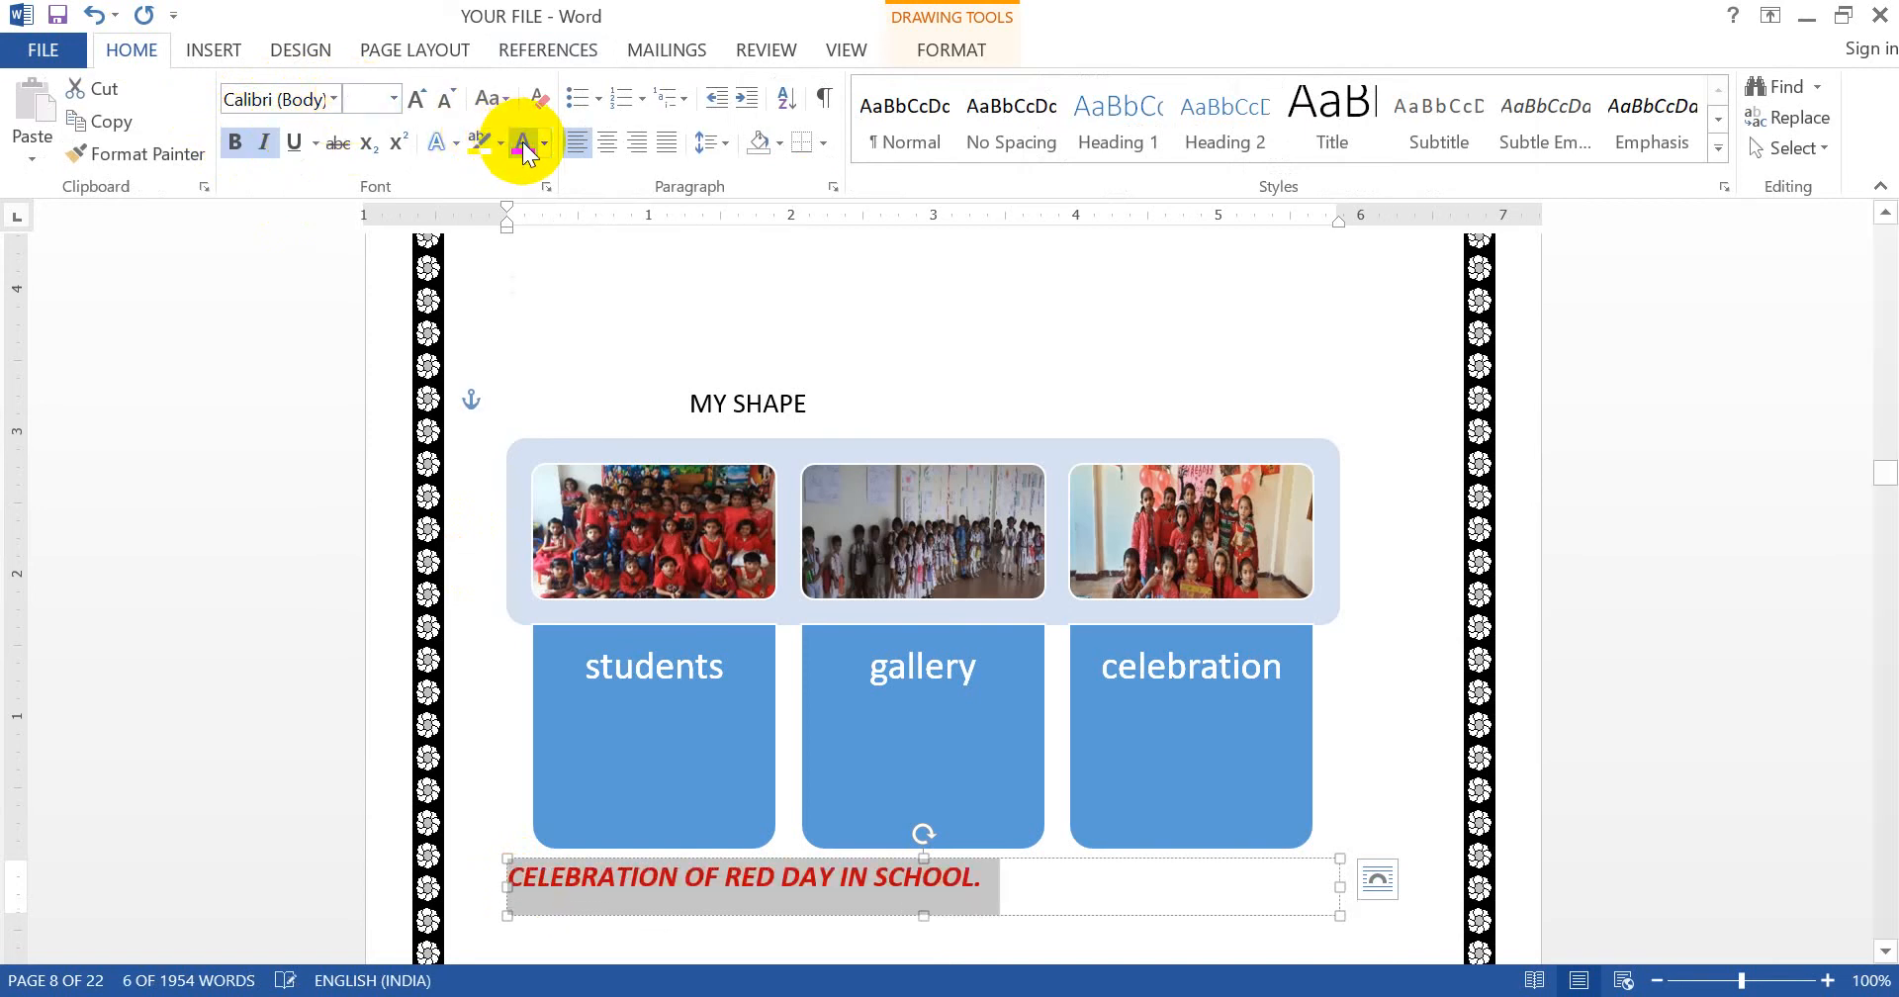
left_click(613, 148)
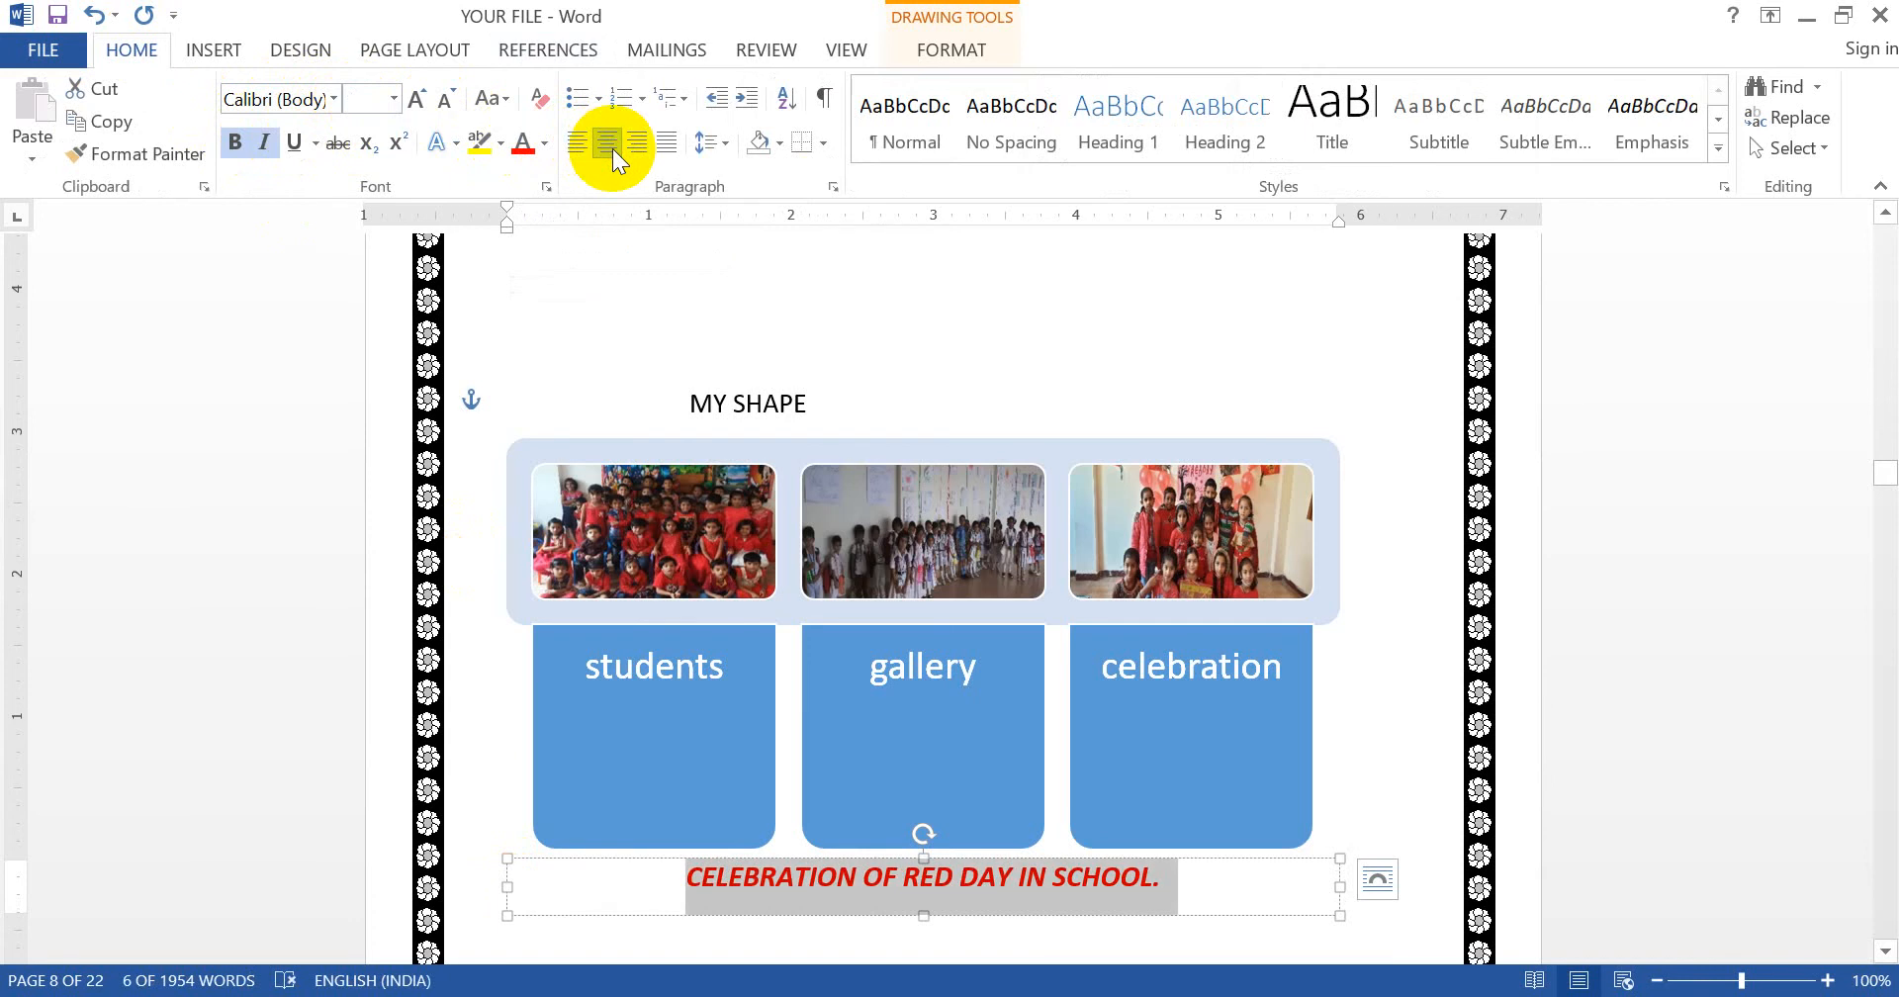
left_click(1207, 293)
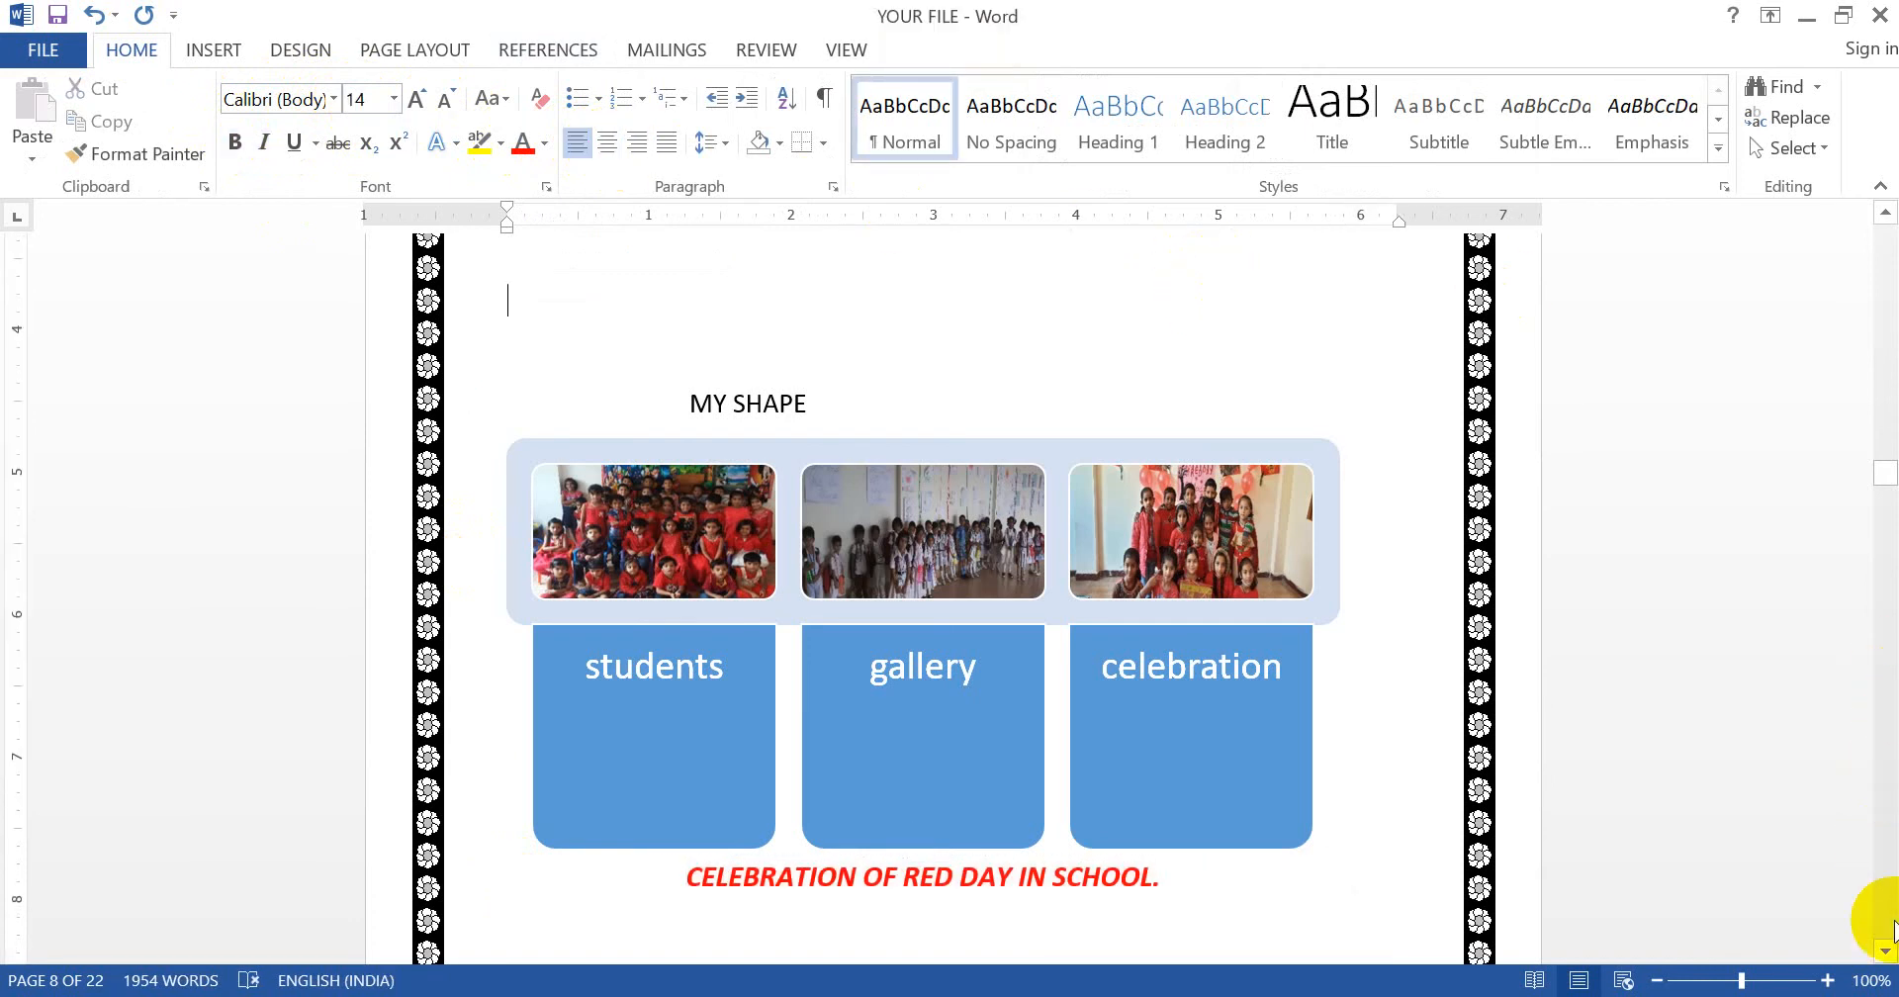
- Scroll down past the charts to page 12 and select the photo
left_click(1885, 951)
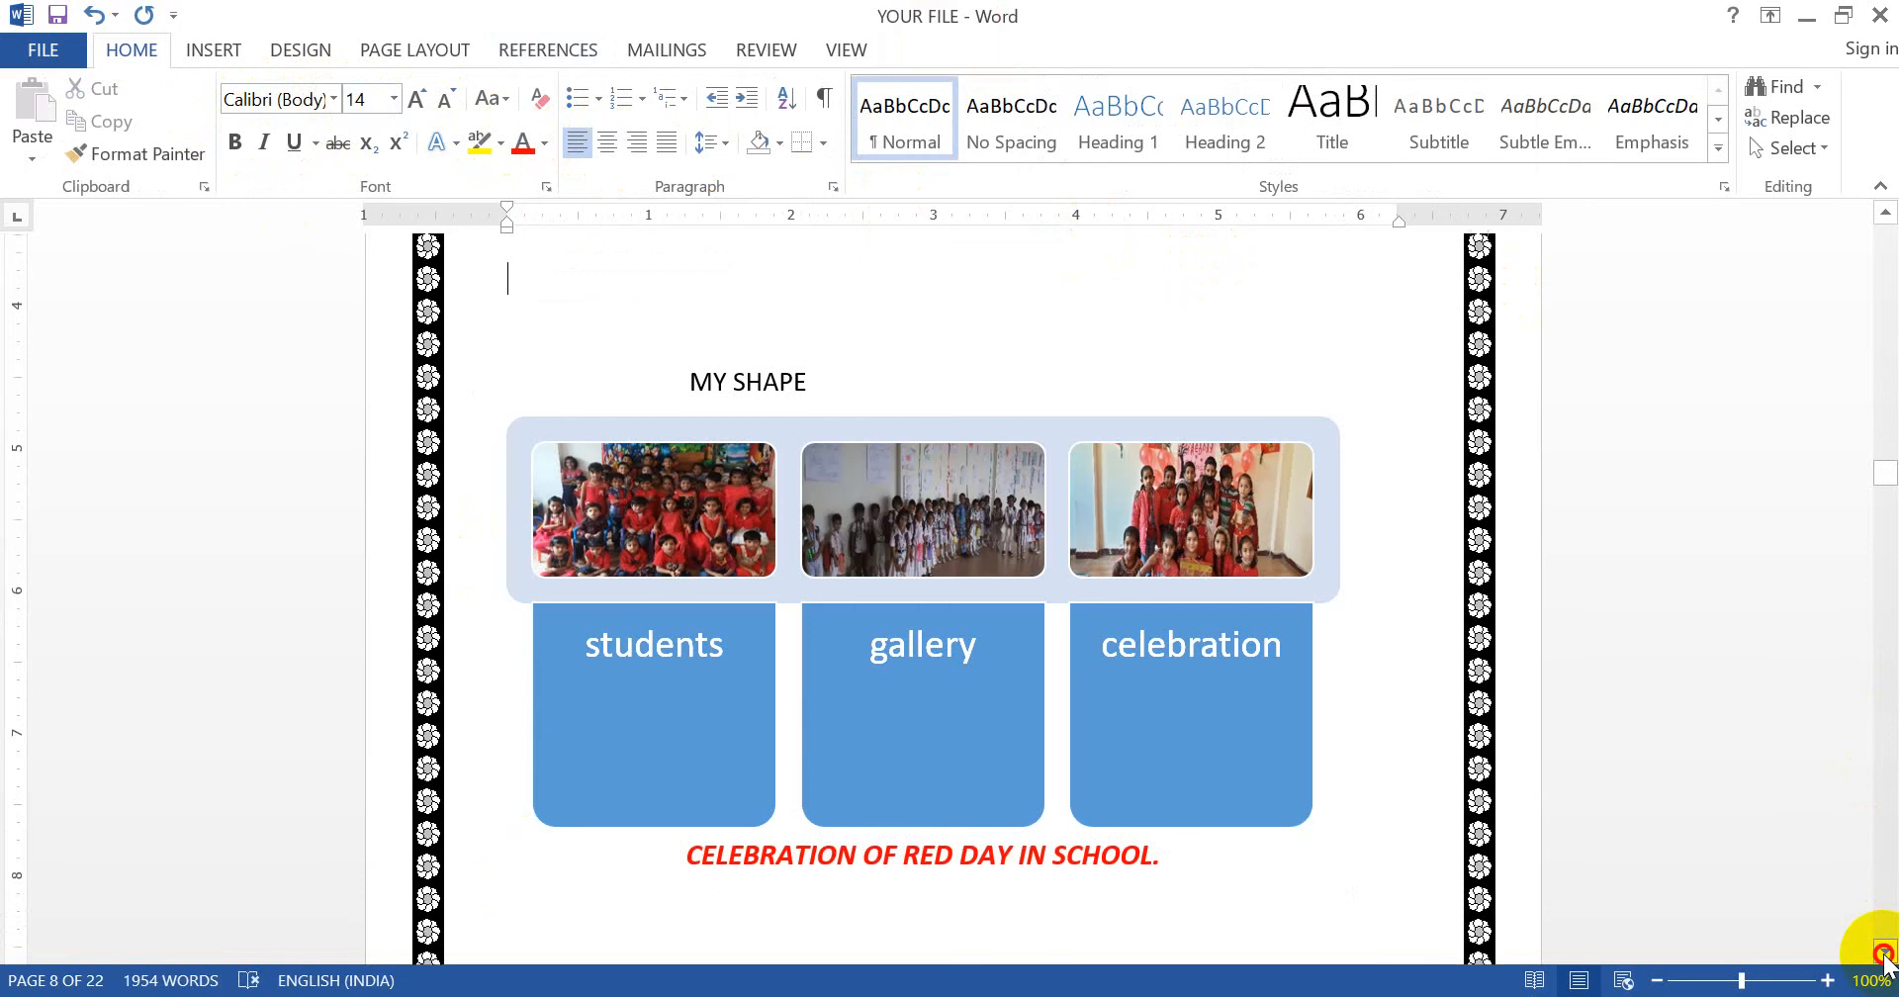
left_click(1885, 953)
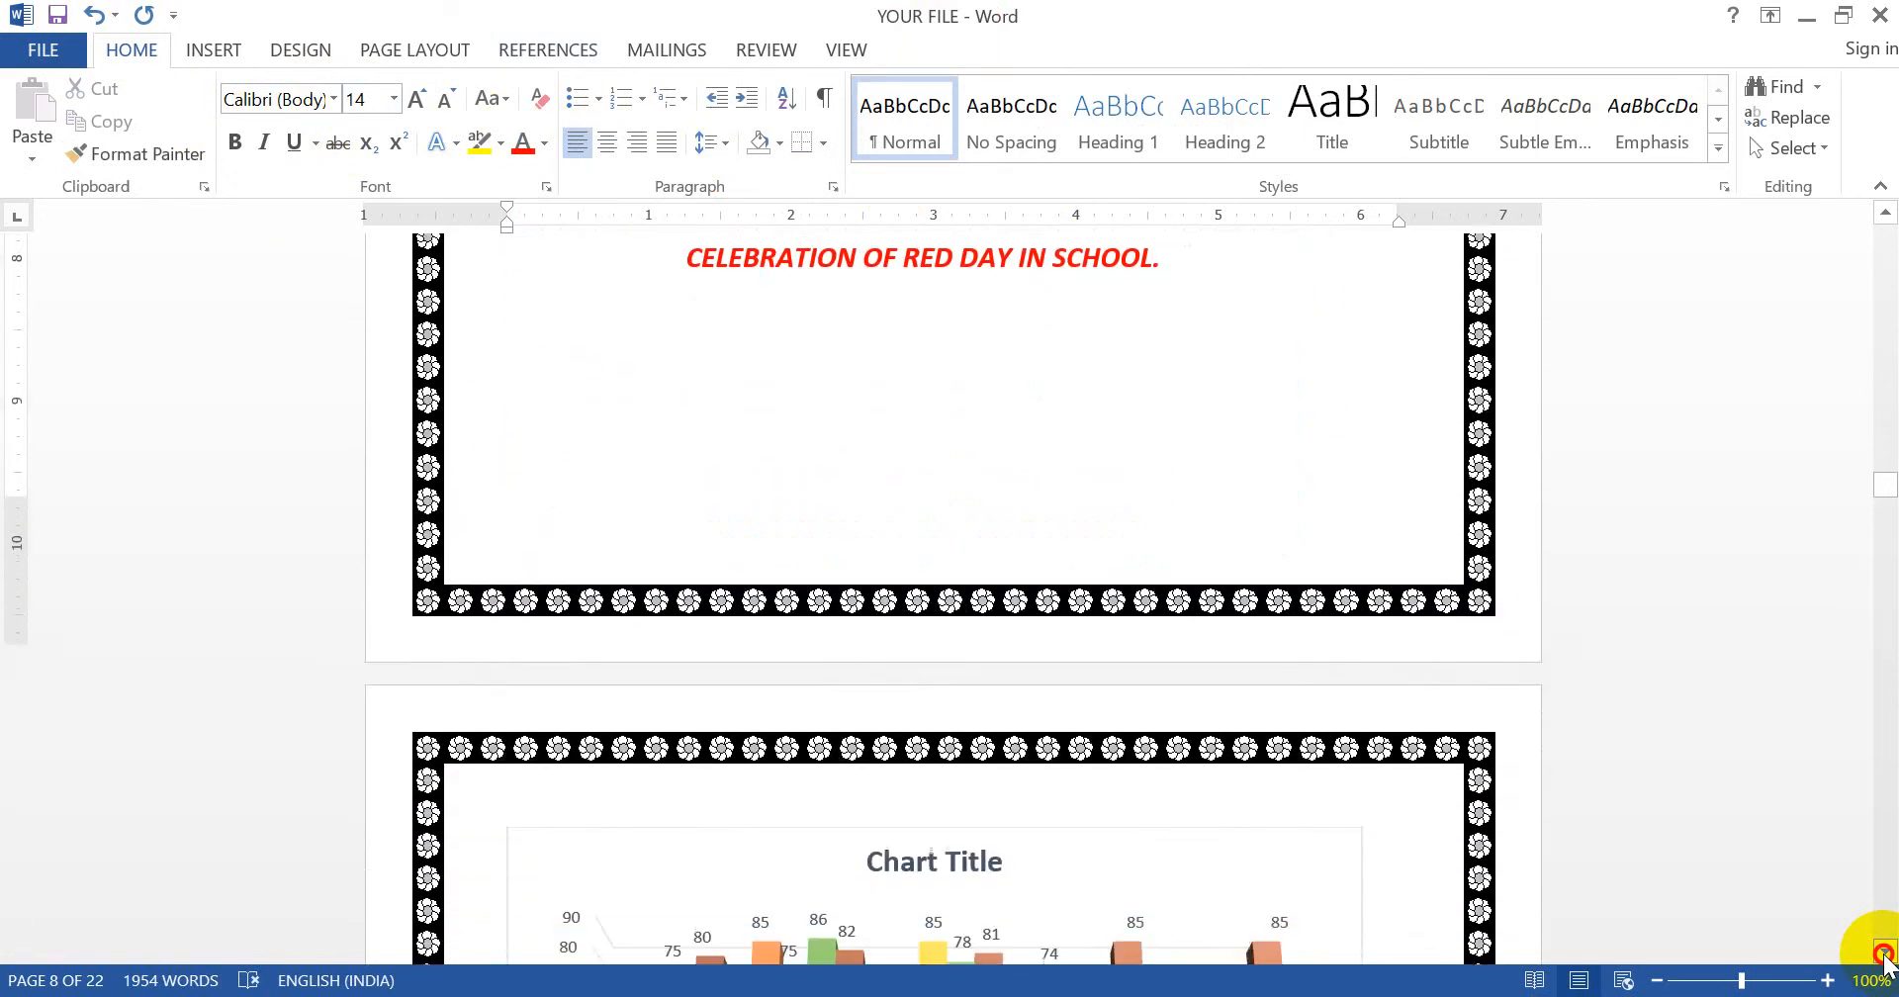
left_click(1885, 954)
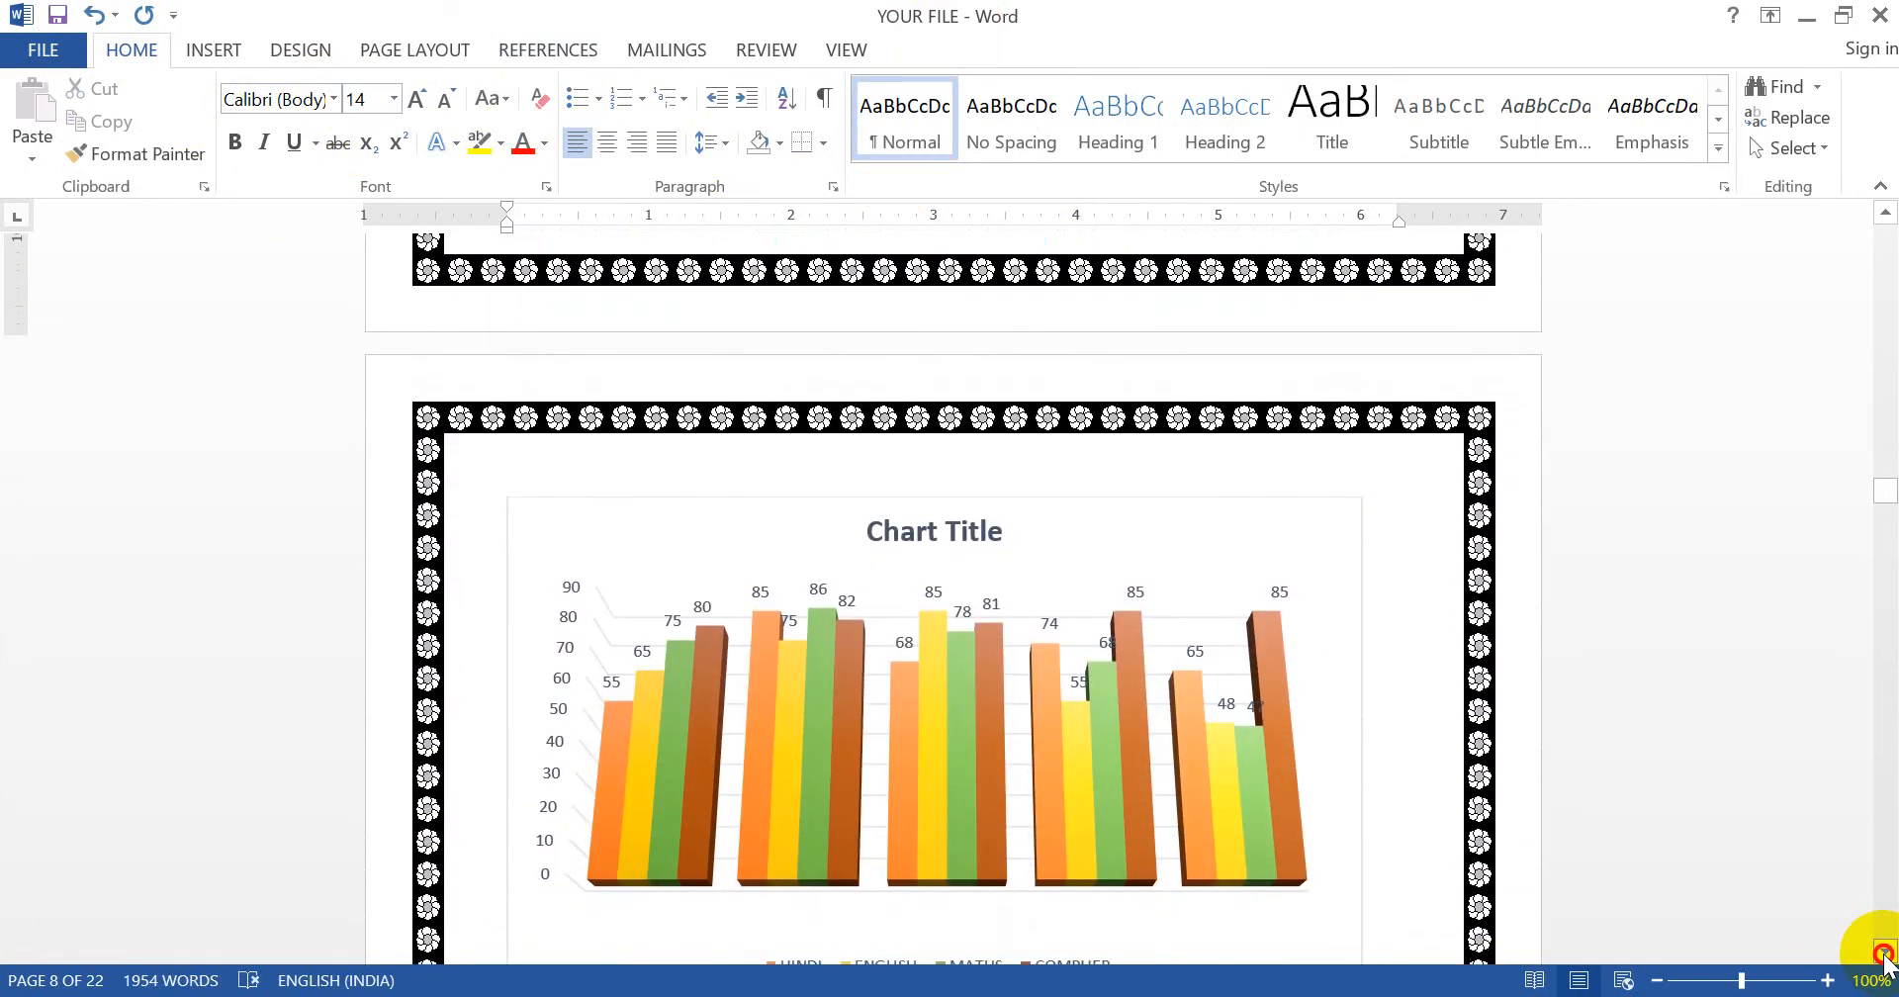
left_click(1885, 954)
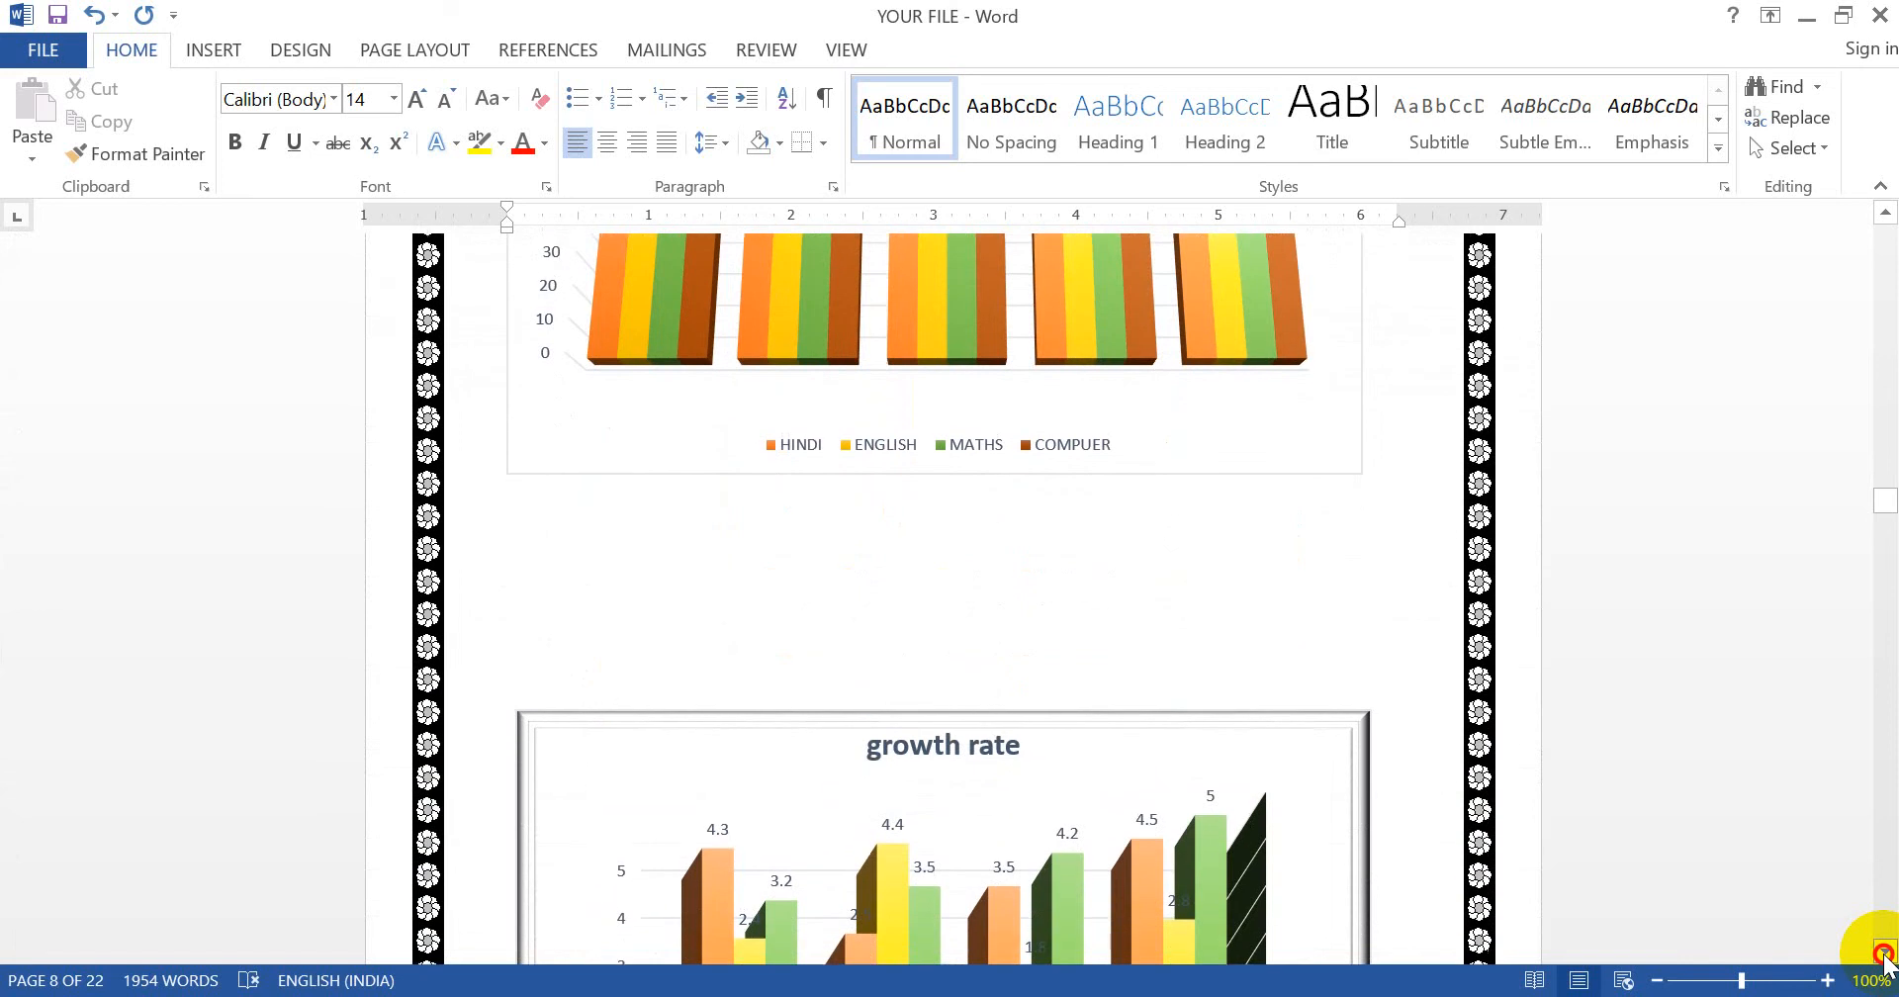
left_click(1885, 954)
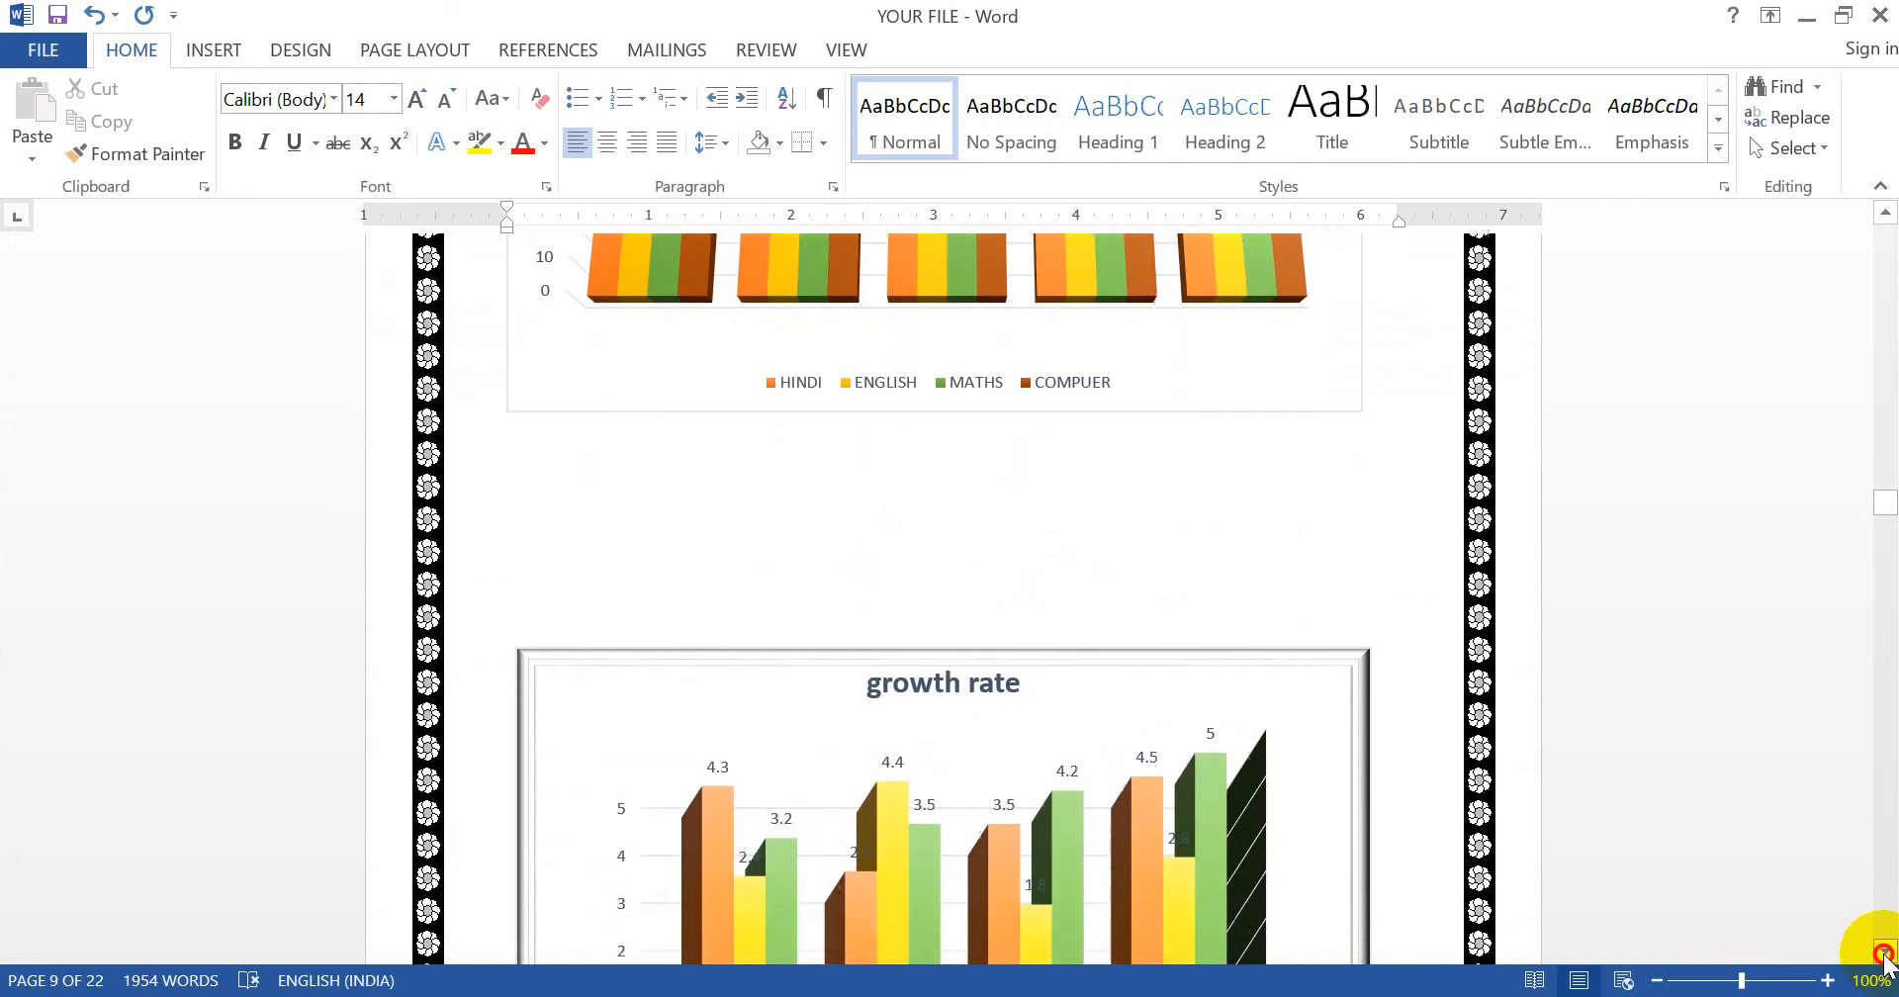
left_click(1885, 953)
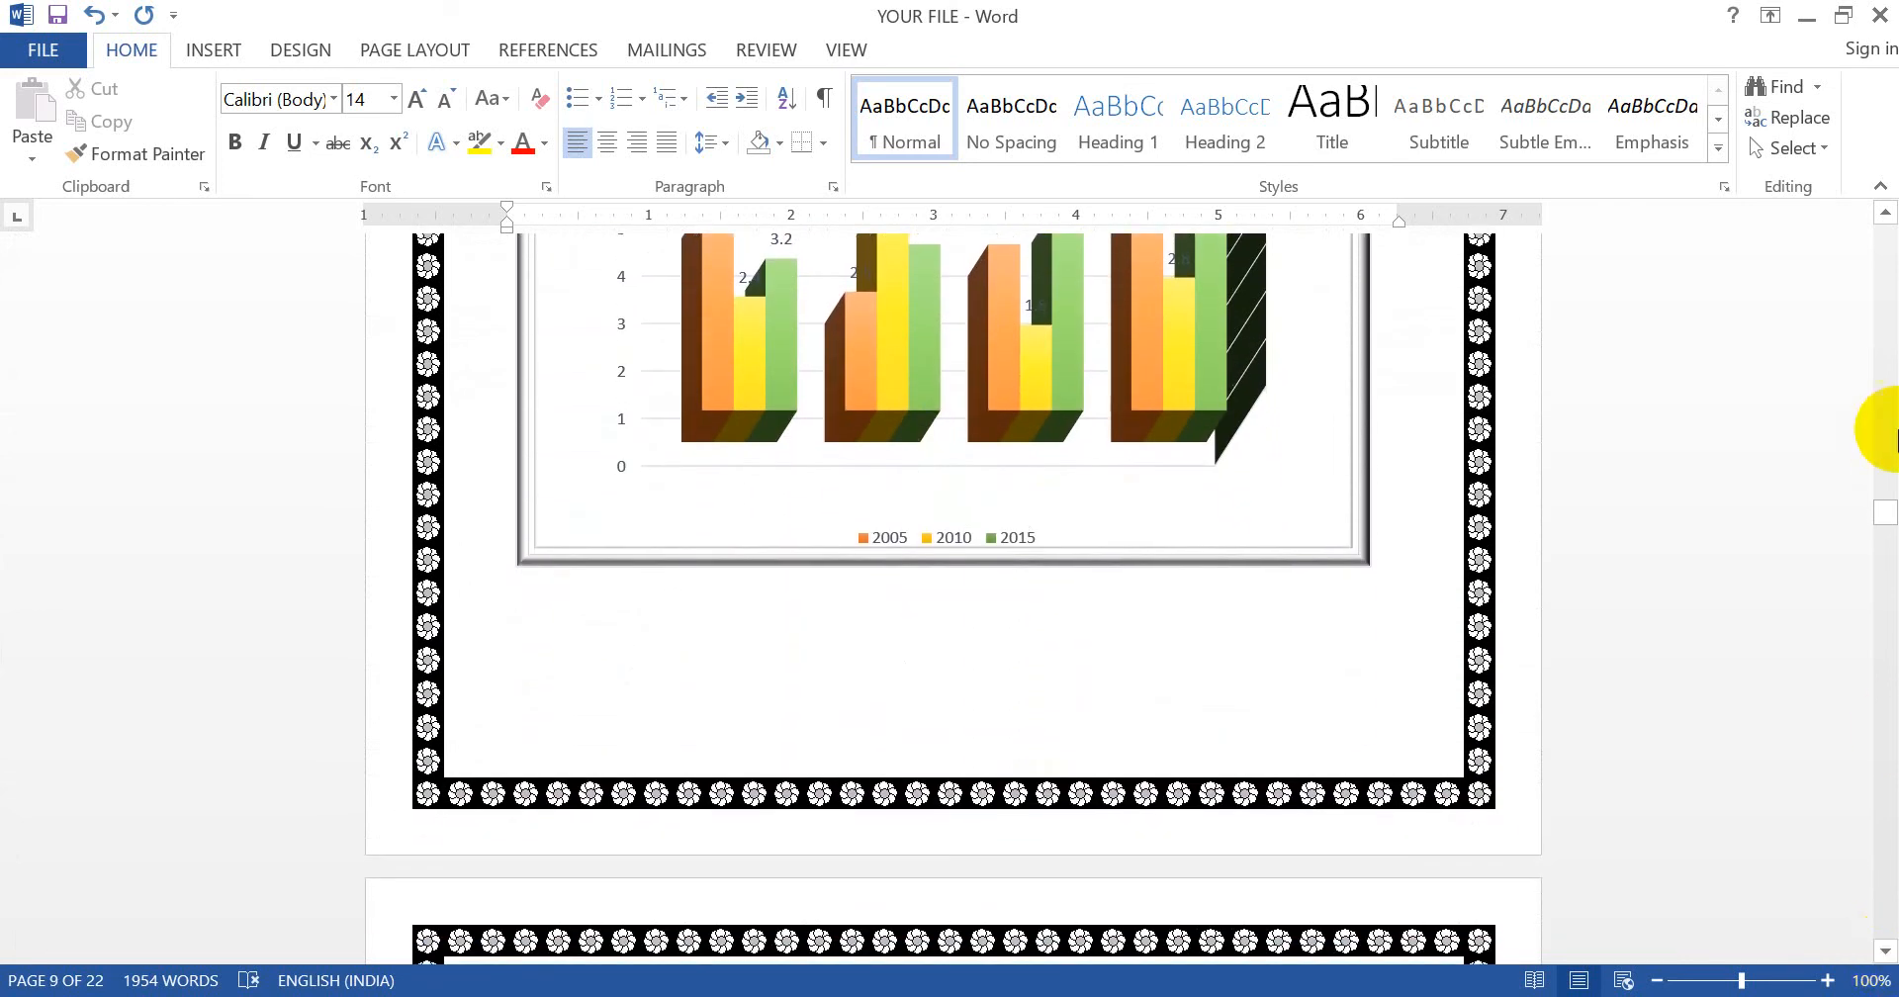
left_click_drag(1889, 529, 1883, 606)
left_click(1034, 614)
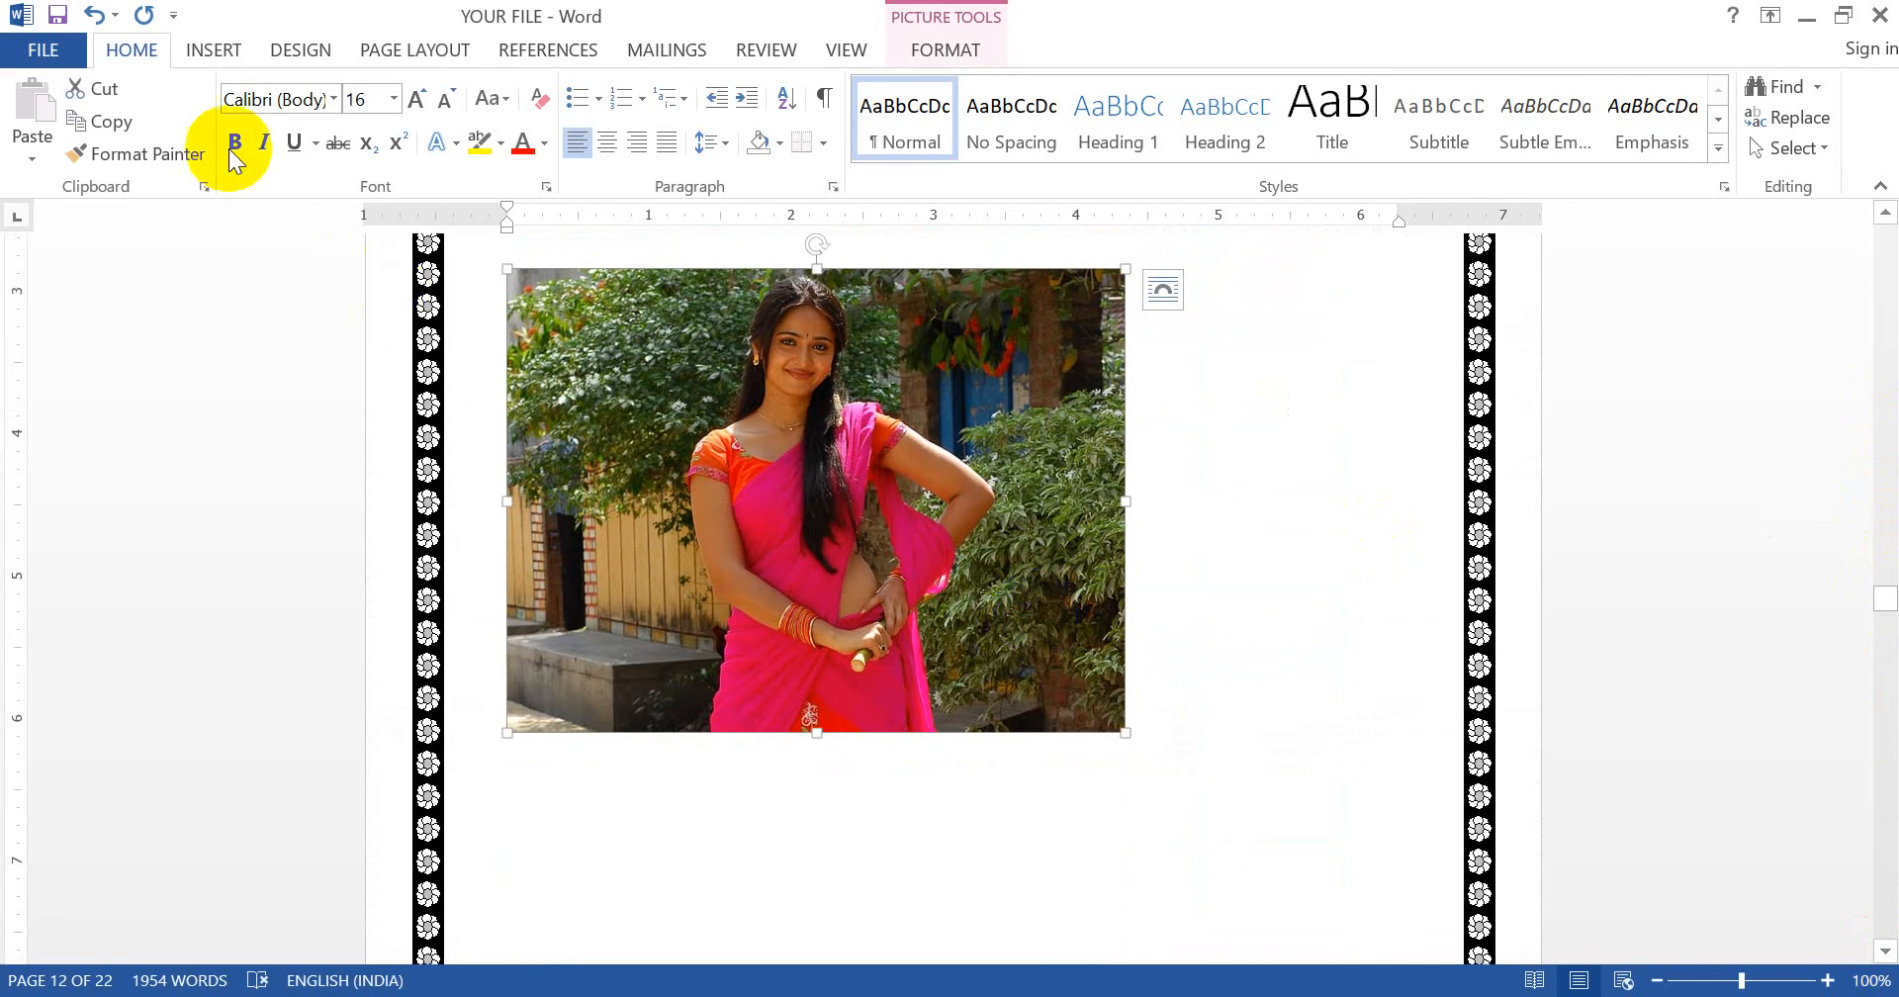
- Caption the photo 'PICTURE 1' with a new PICTURE label, followed by the person's name
left_click(547, 49)
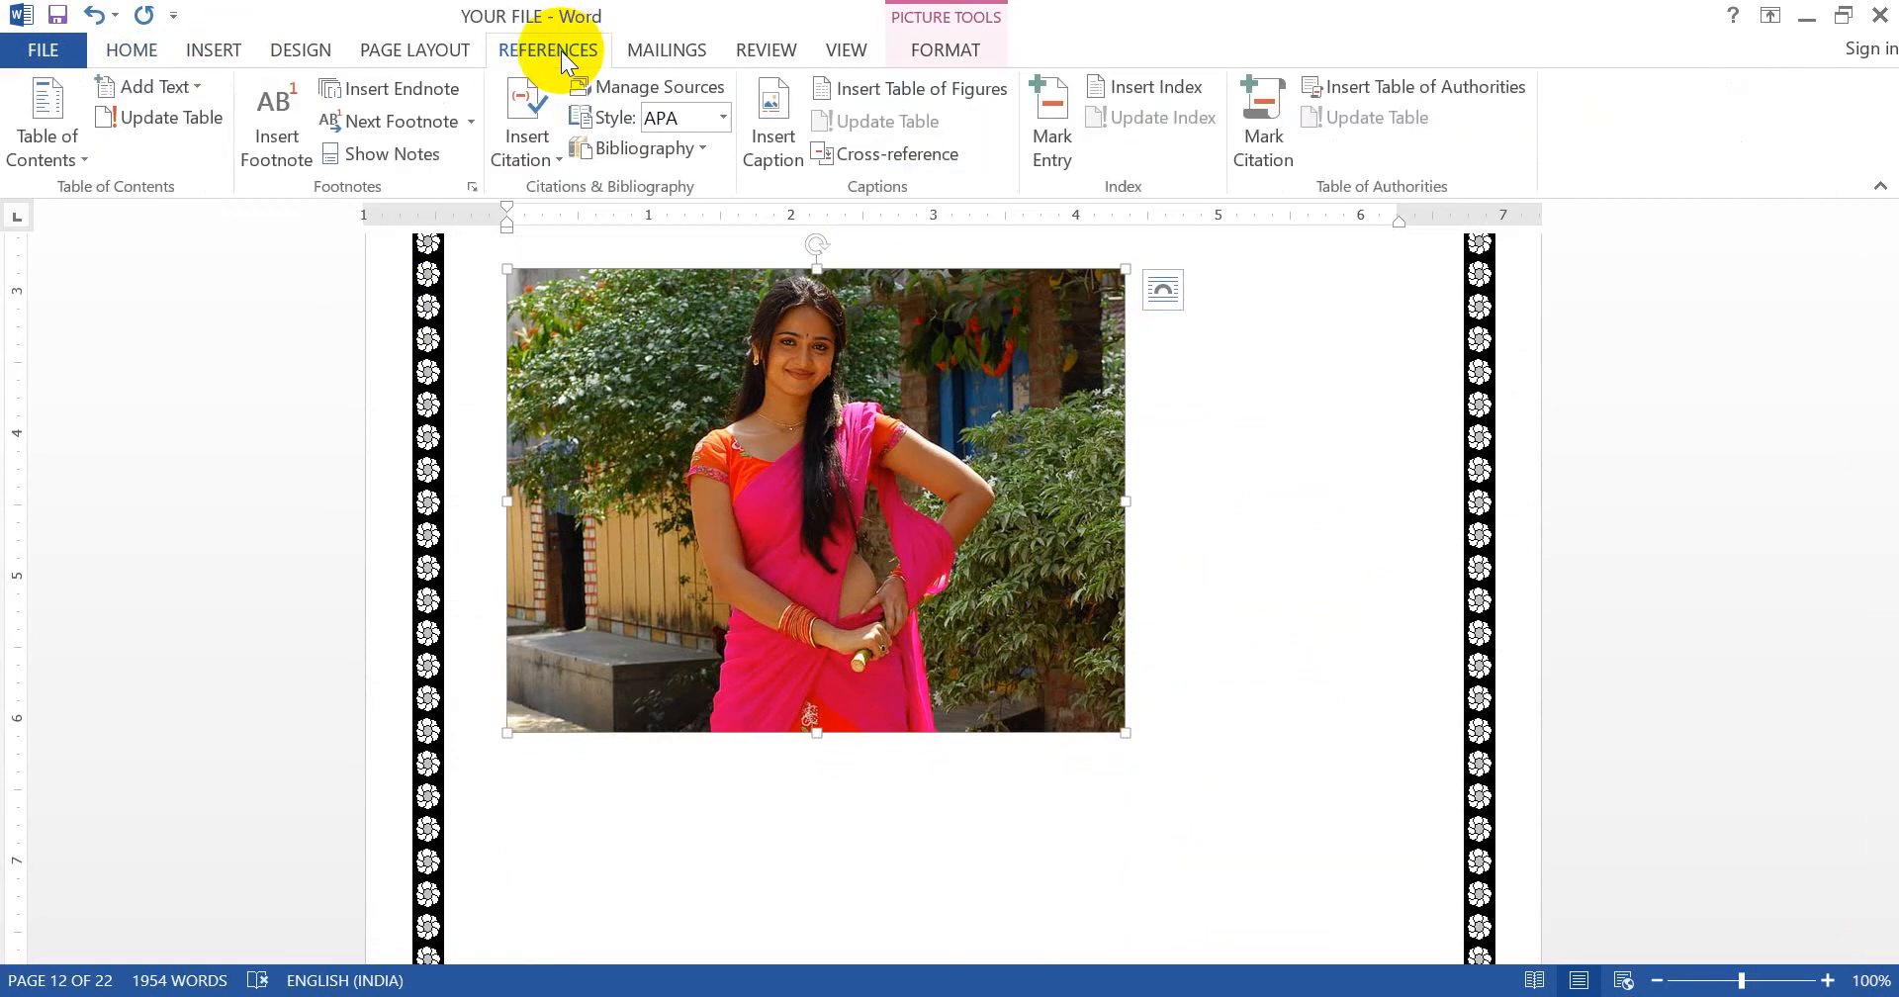
left_click(791, 106)
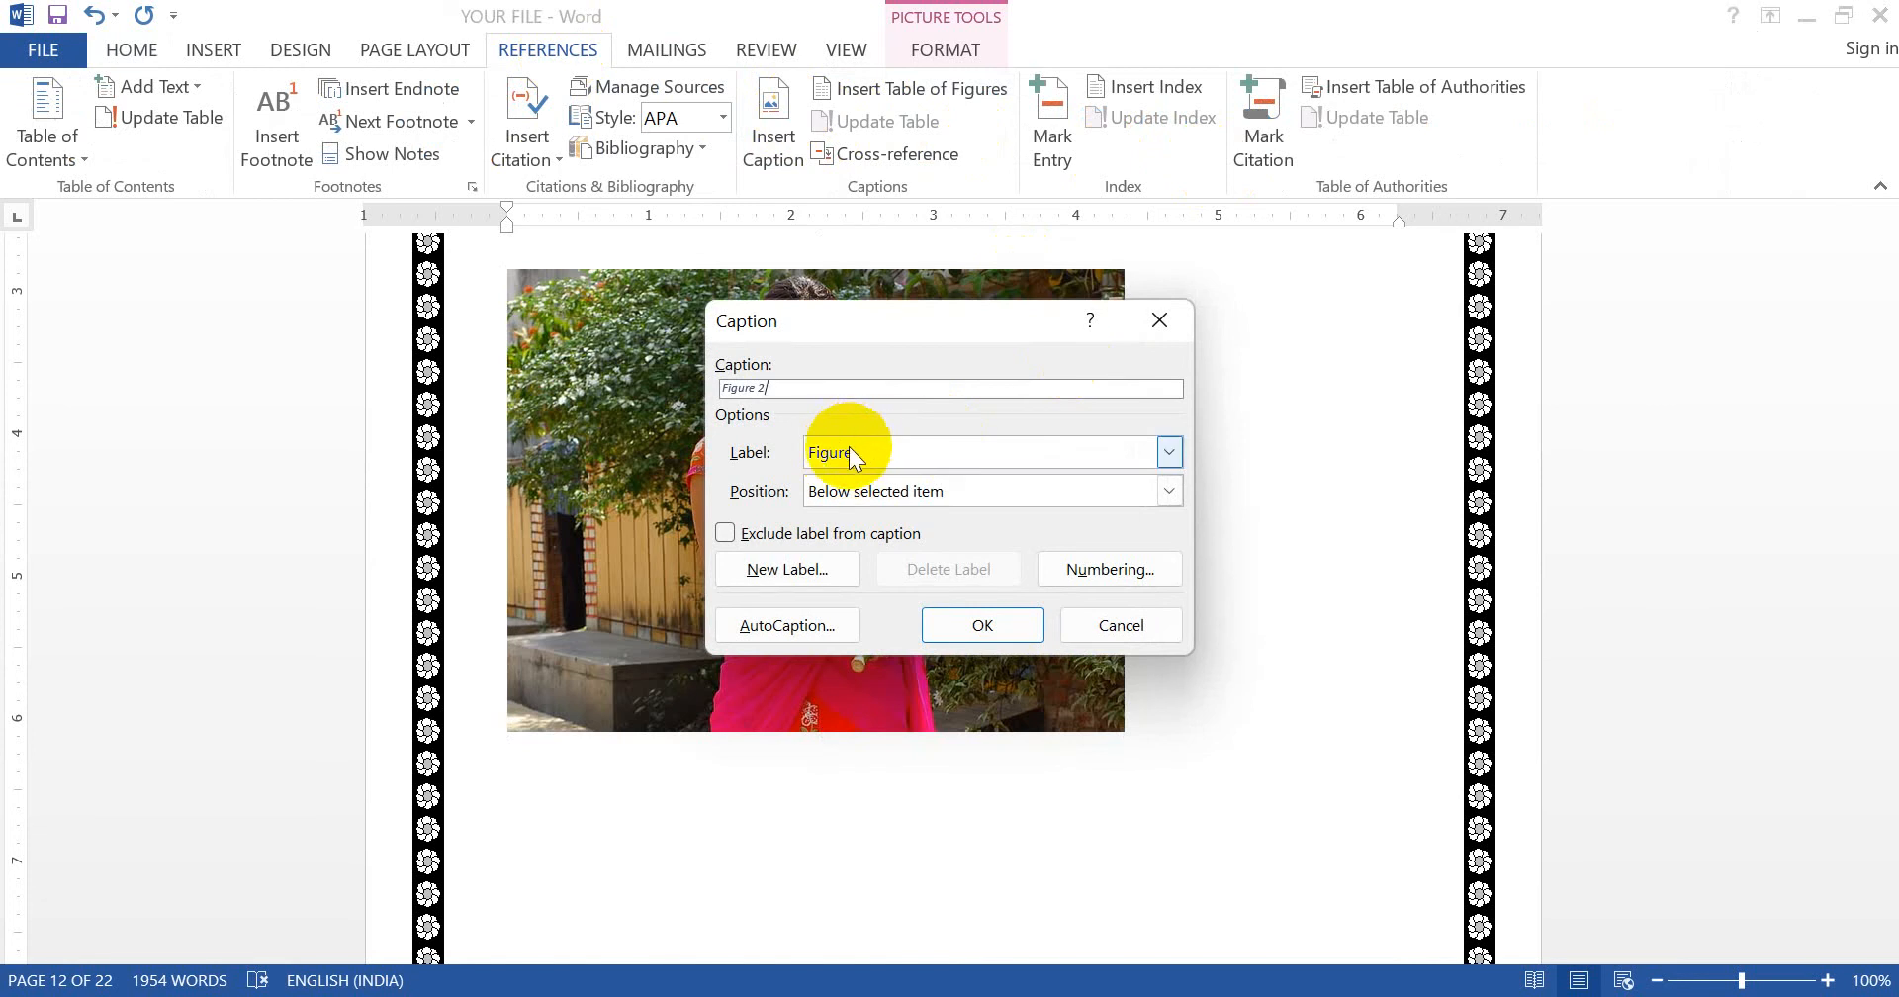
left_click(835, 559)
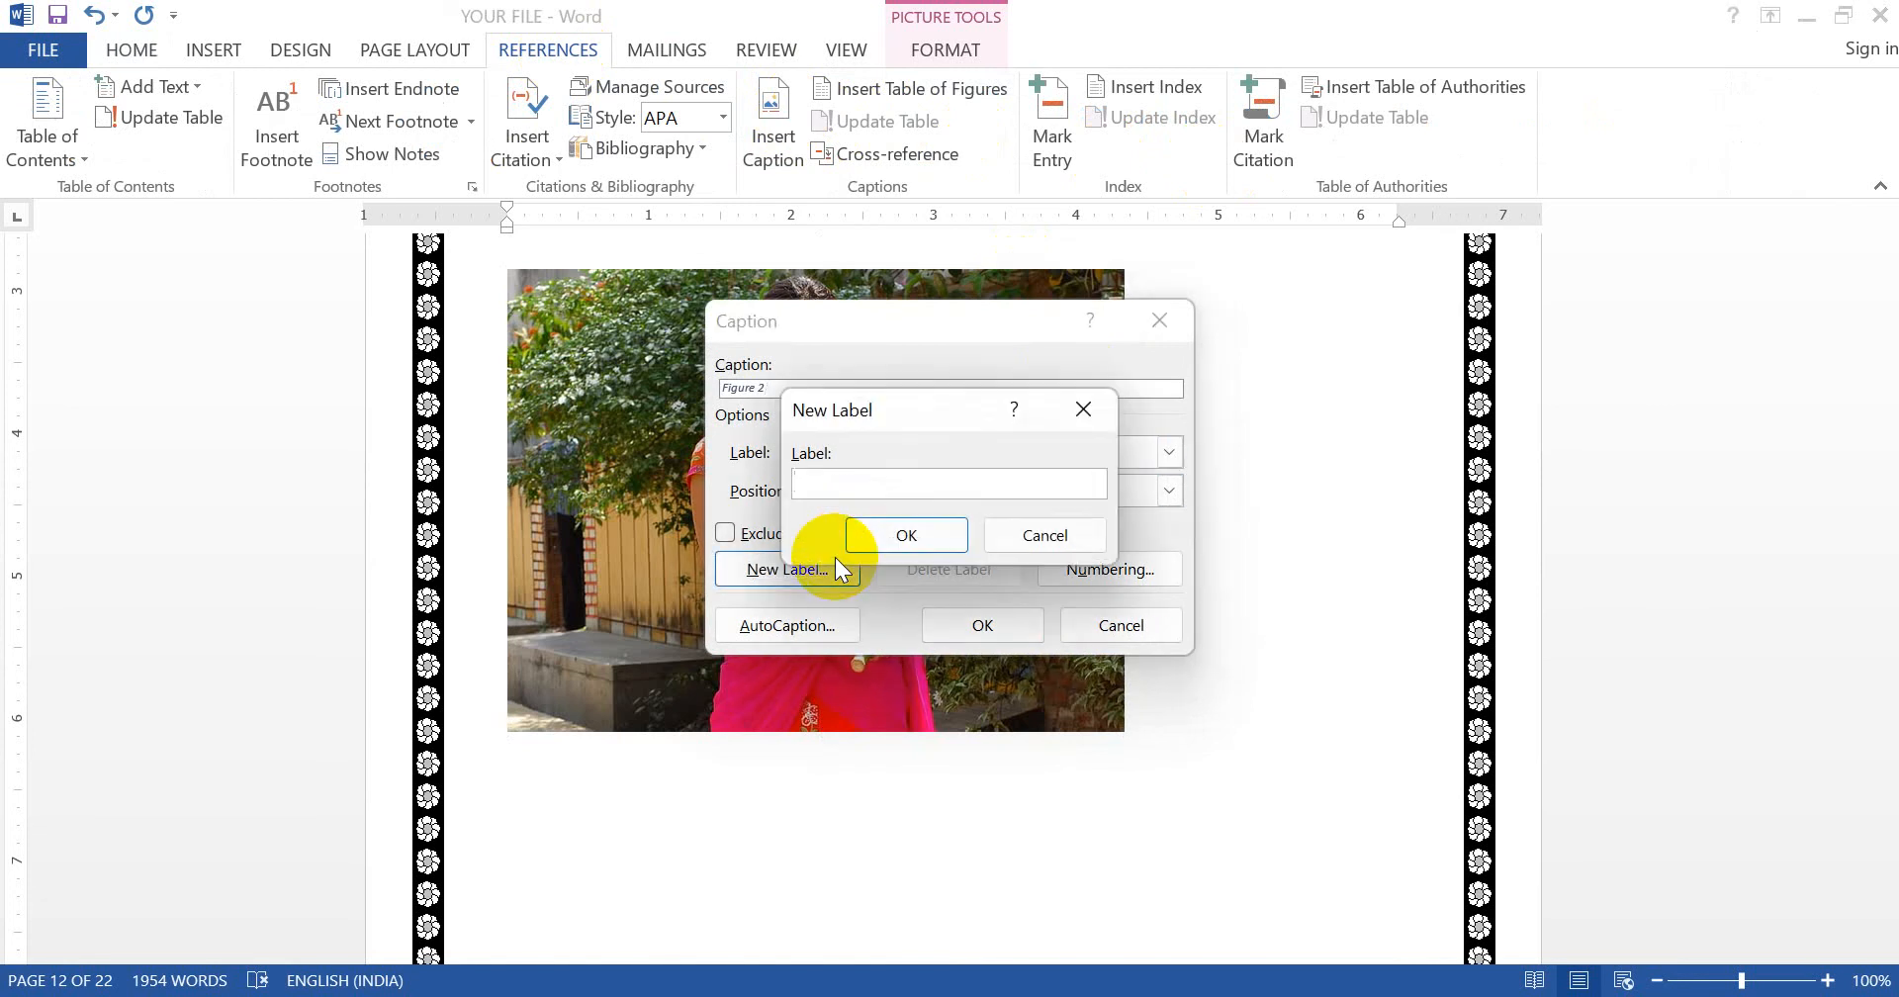
type("PICTURE")
left_click(934, 531)
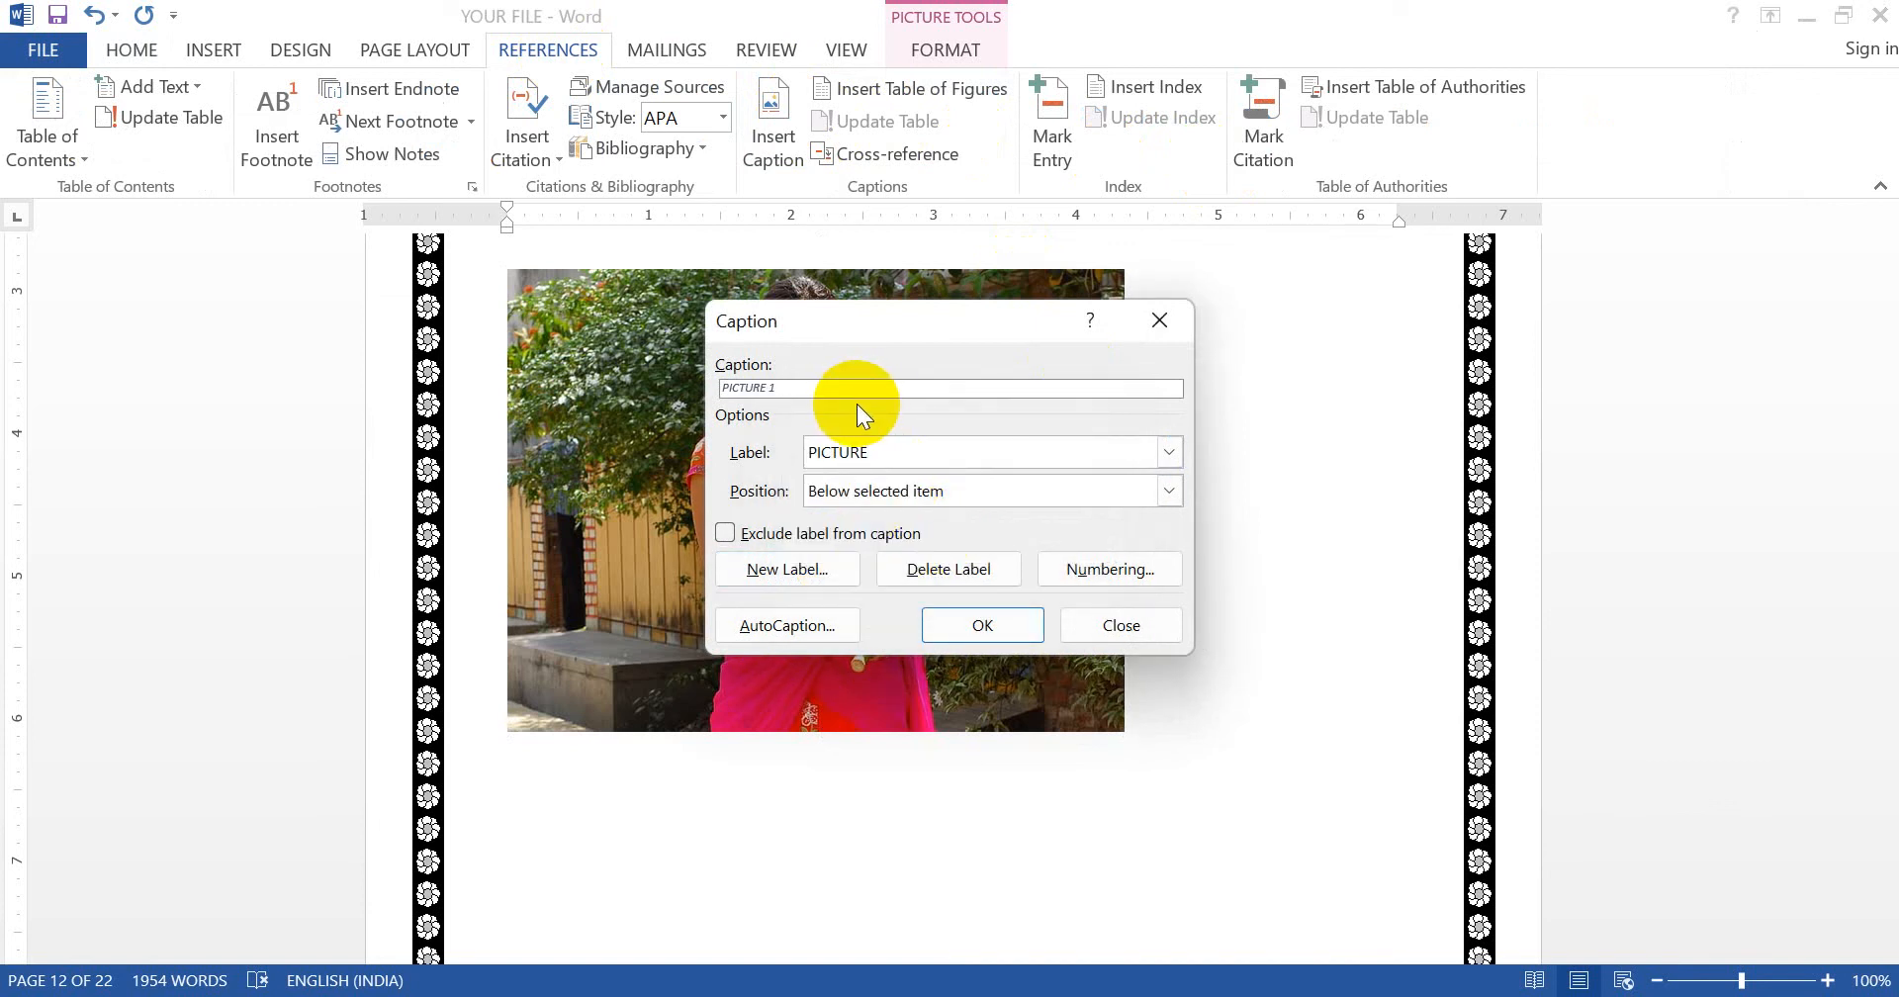
left_click(977, 623)
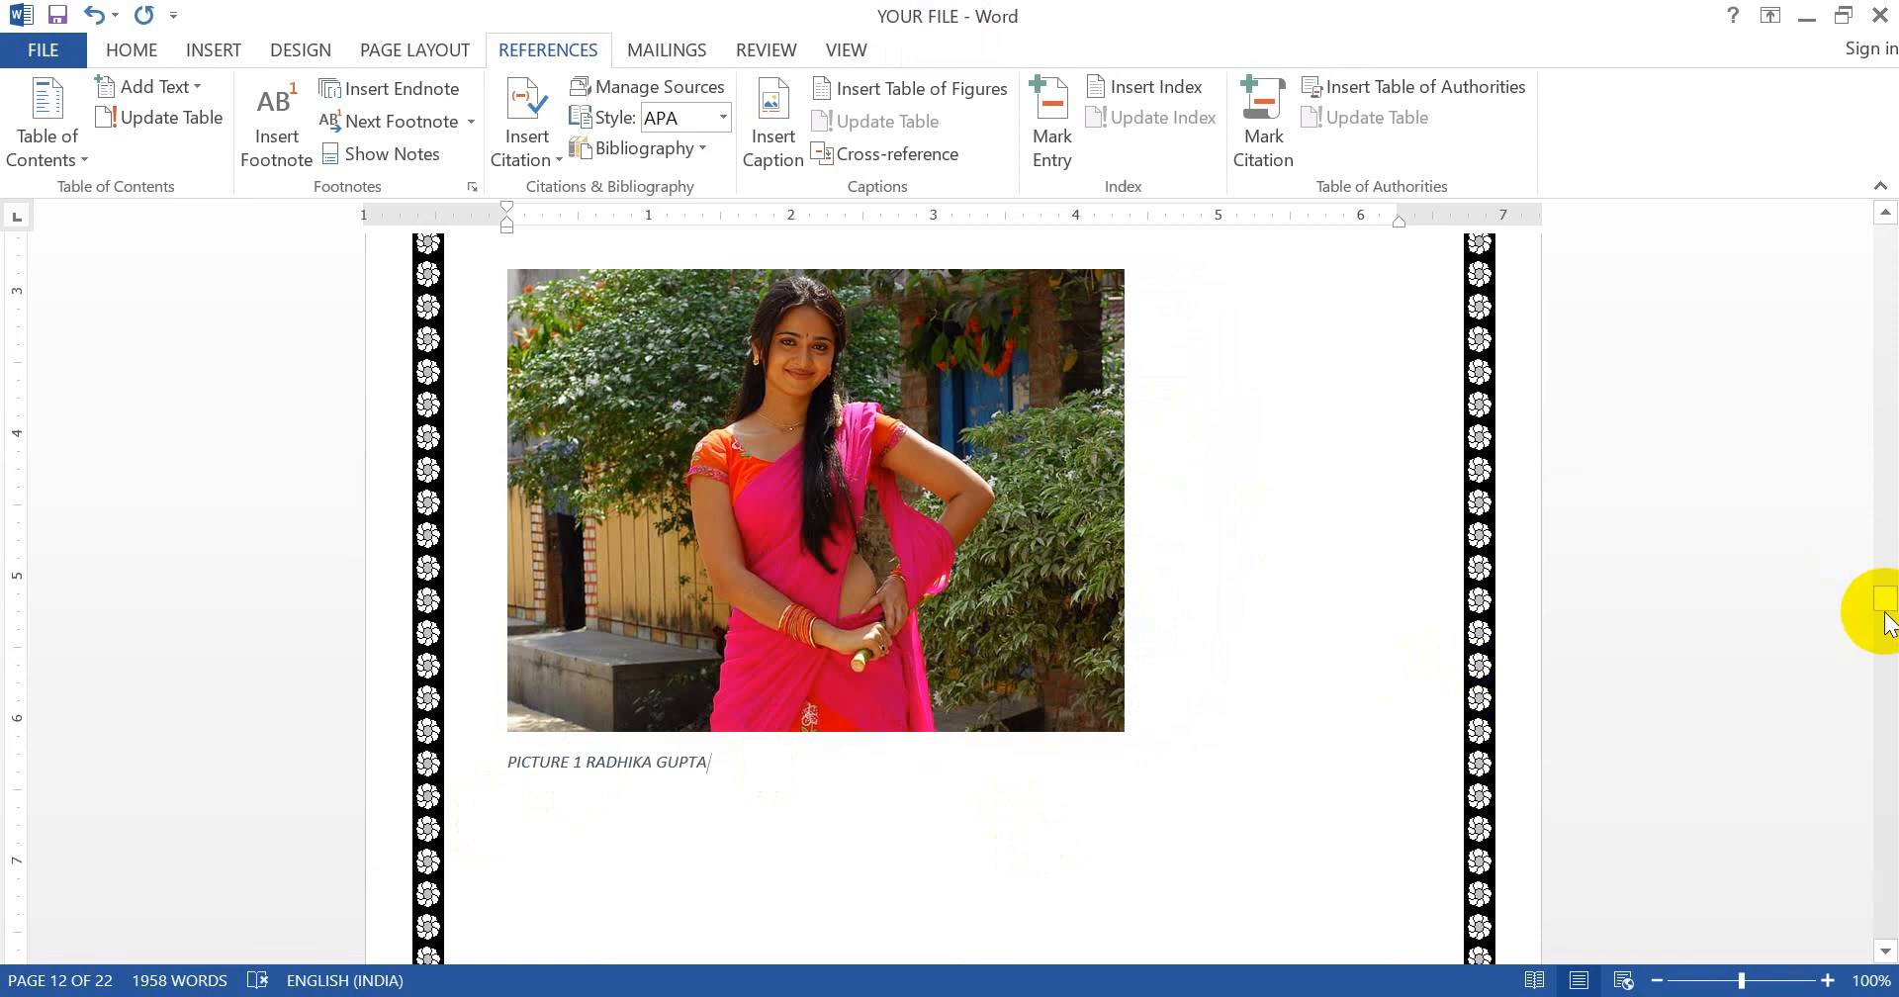
- Start a new blank document, Document1
left_click_drag(1884, 613, 1882, 623)
left_click(830, 369)
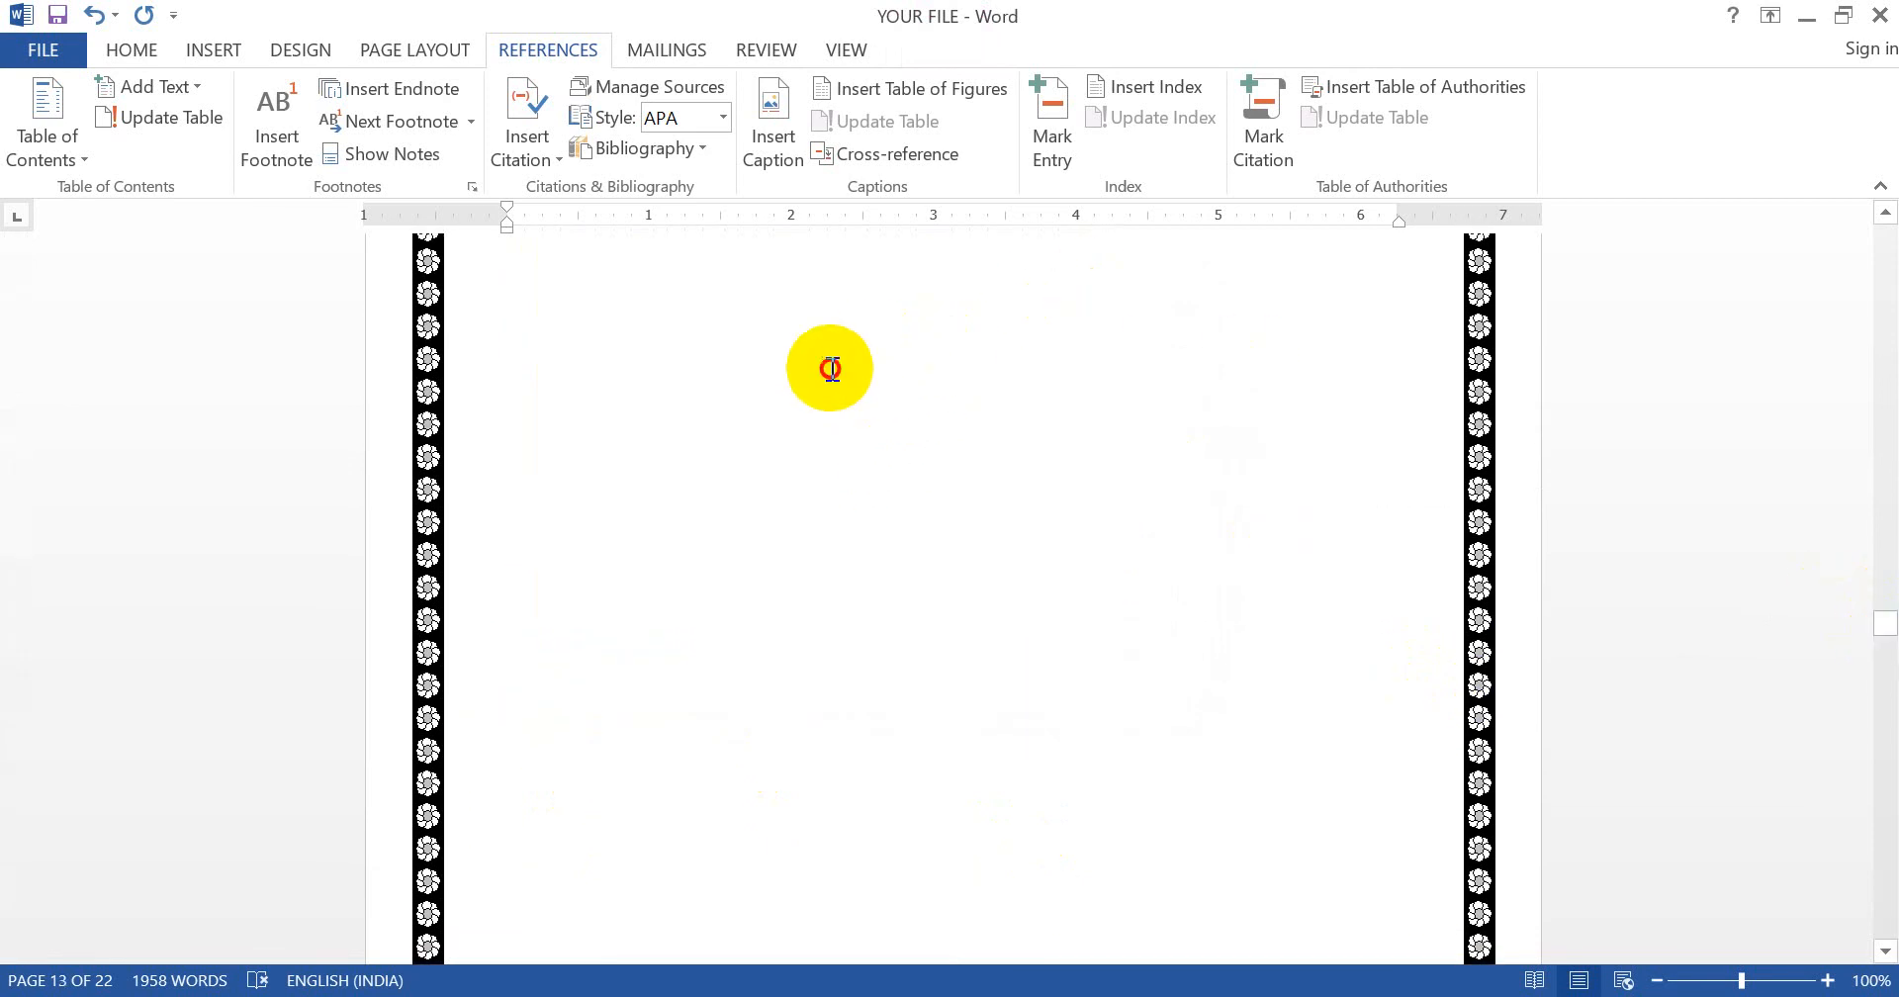
left_click(549, 376)
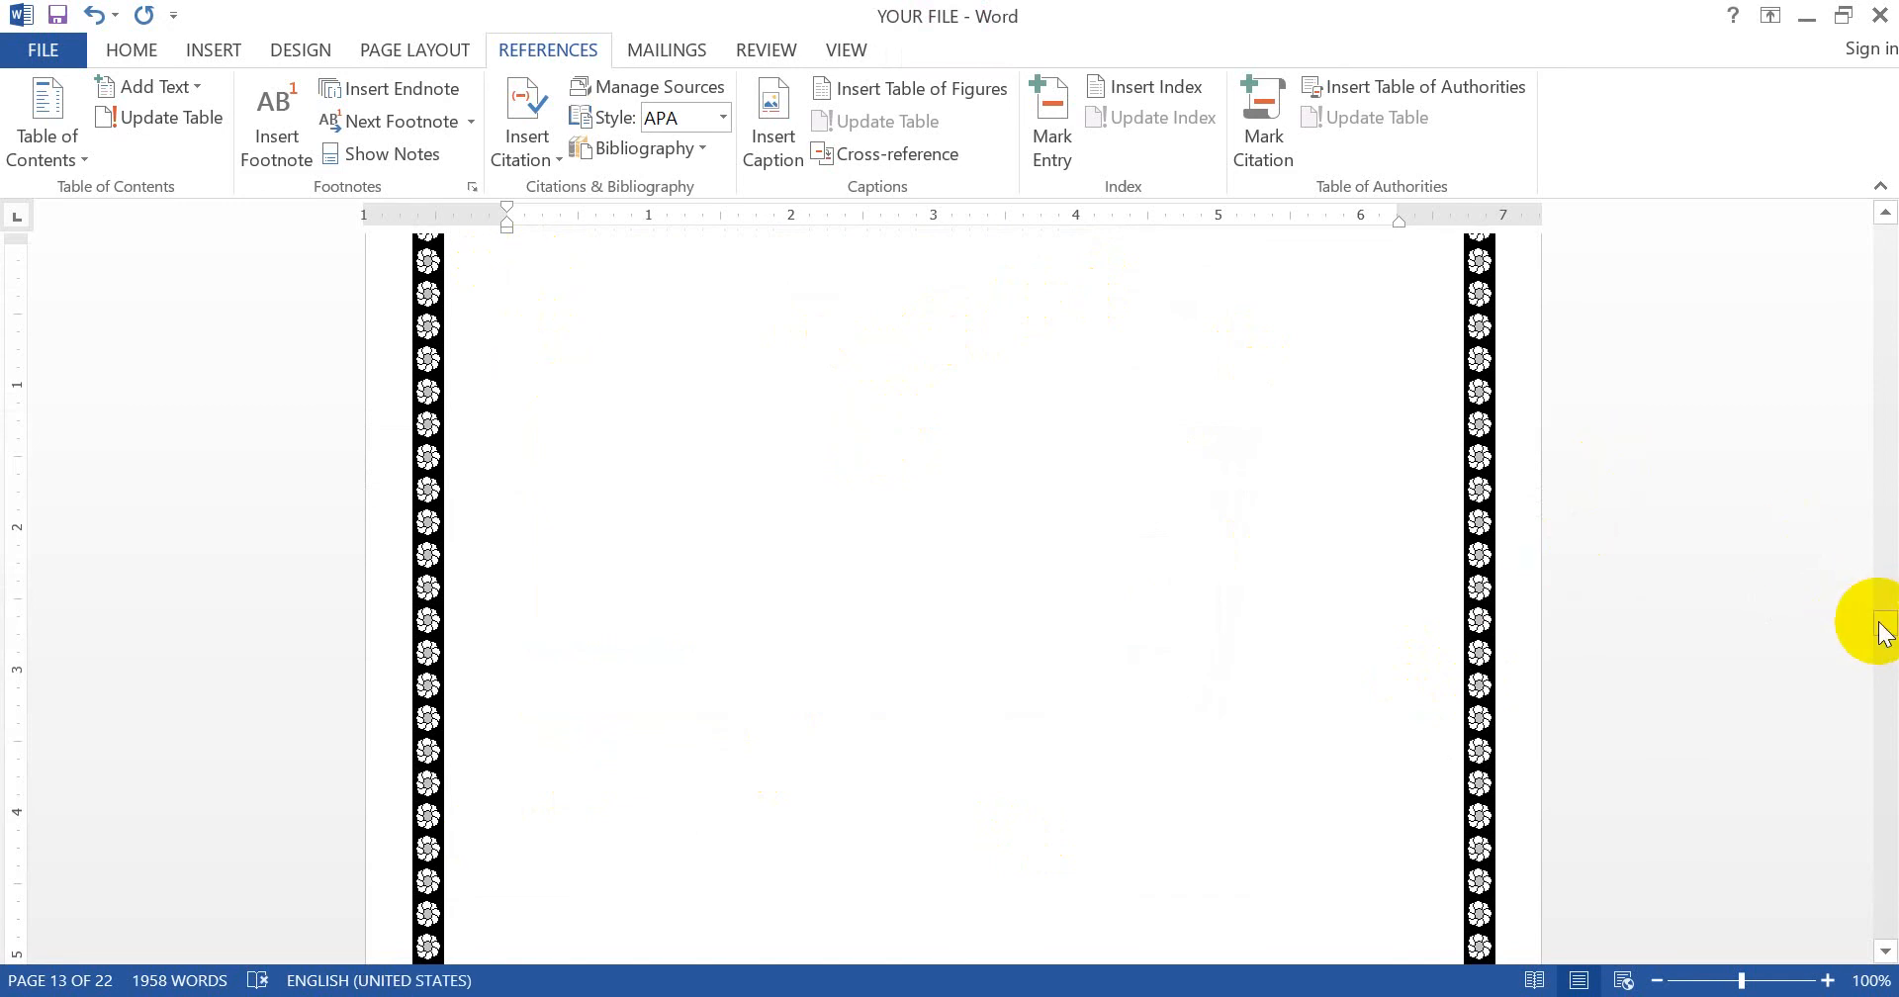
left_click_drag(1882, 630, 1865, 699)
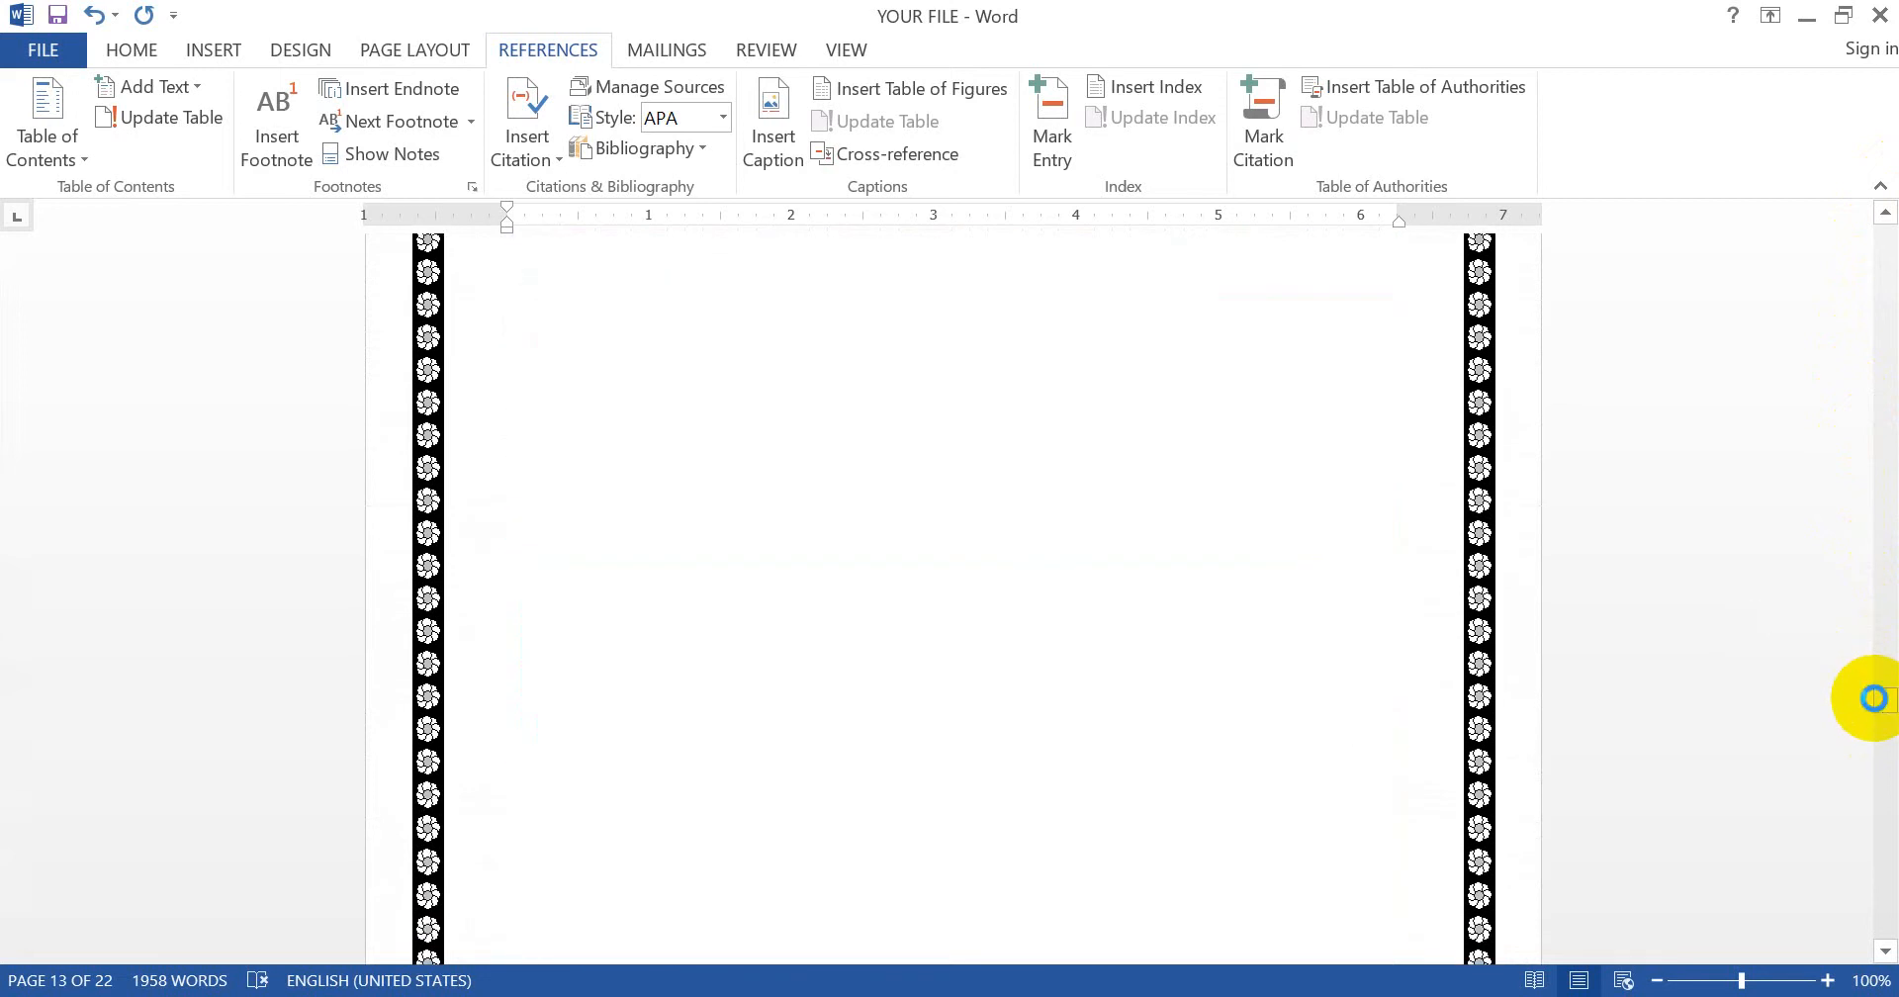
key("ctrl+n")
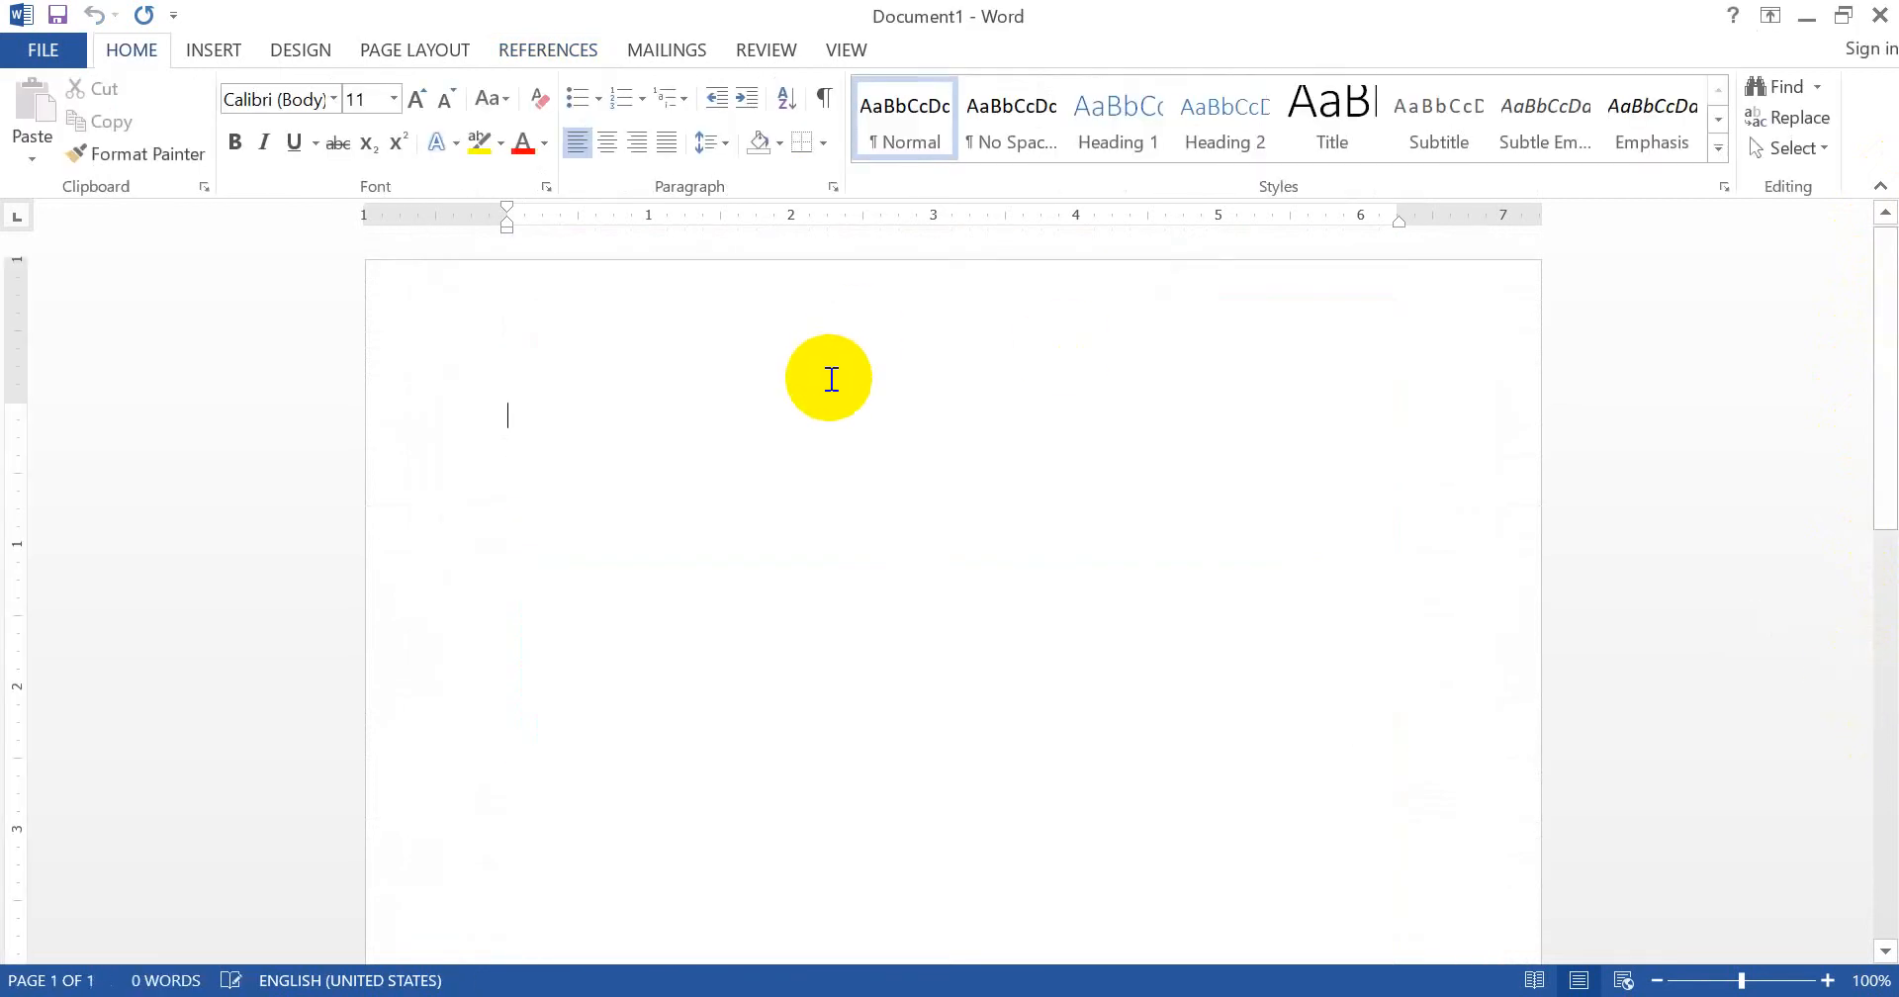
type("=RAN")
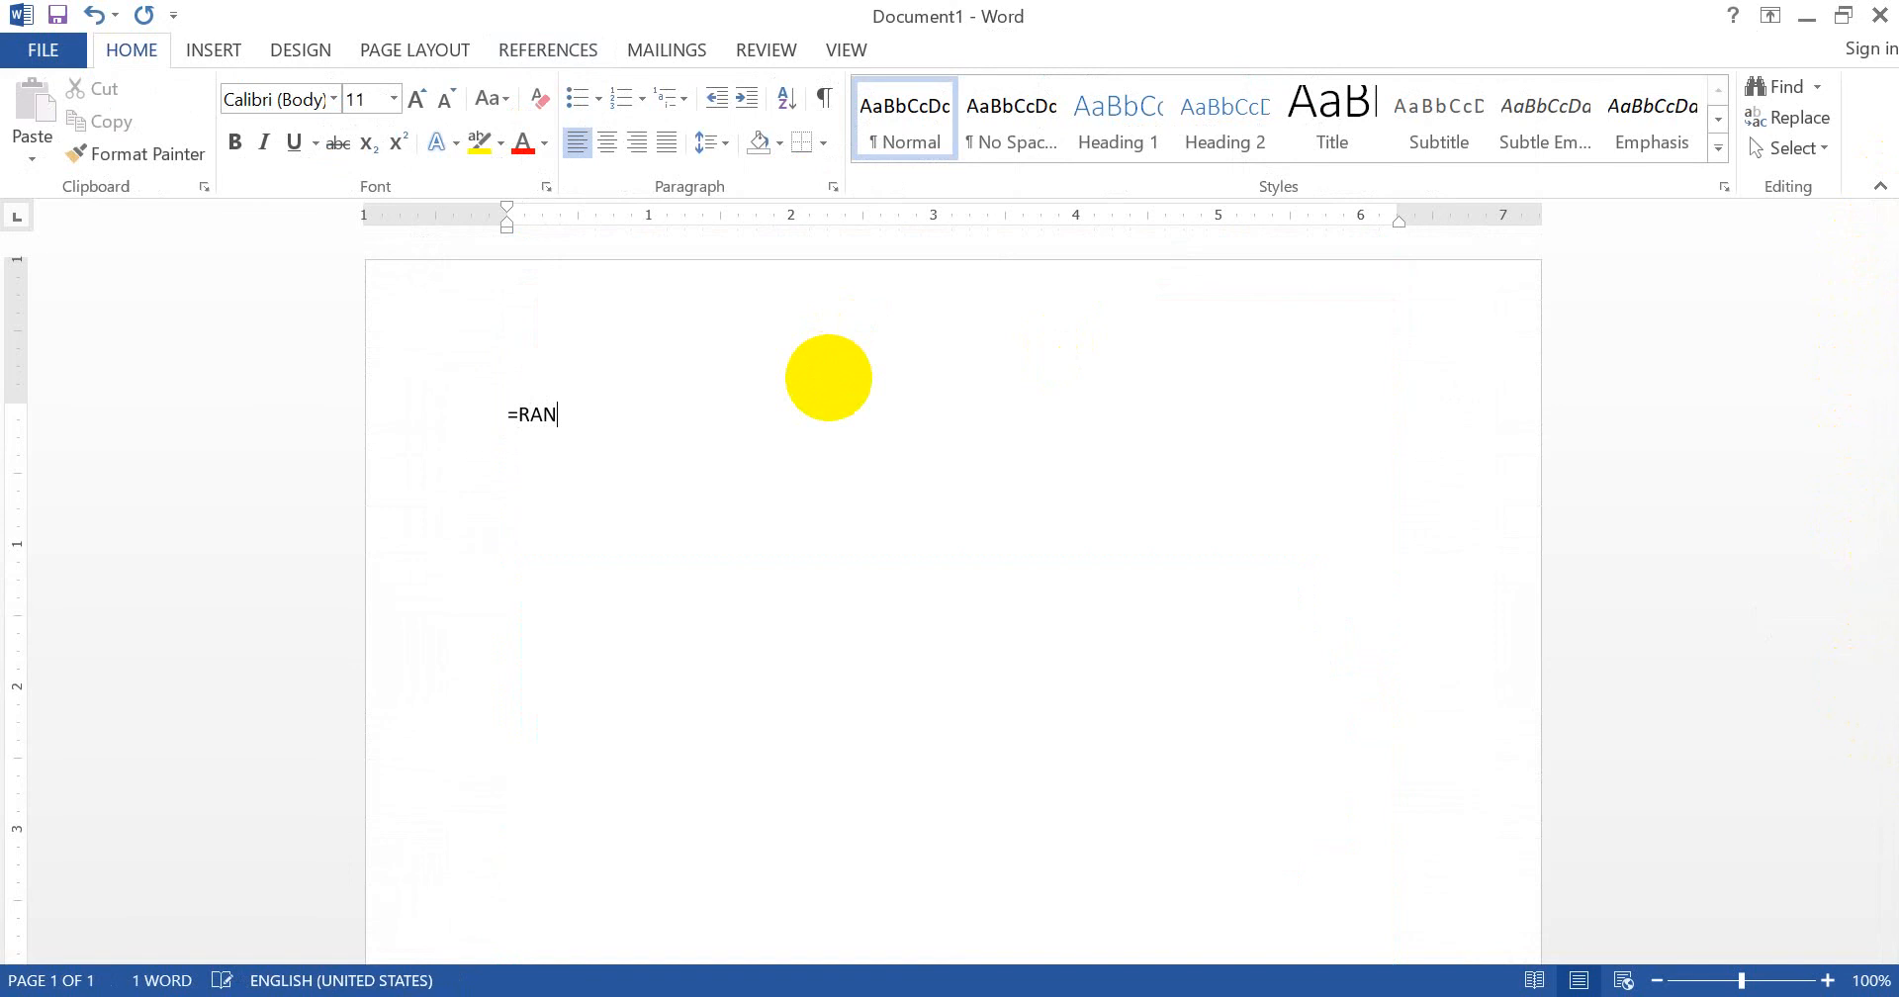
type("D(15,5)")
key("Return")
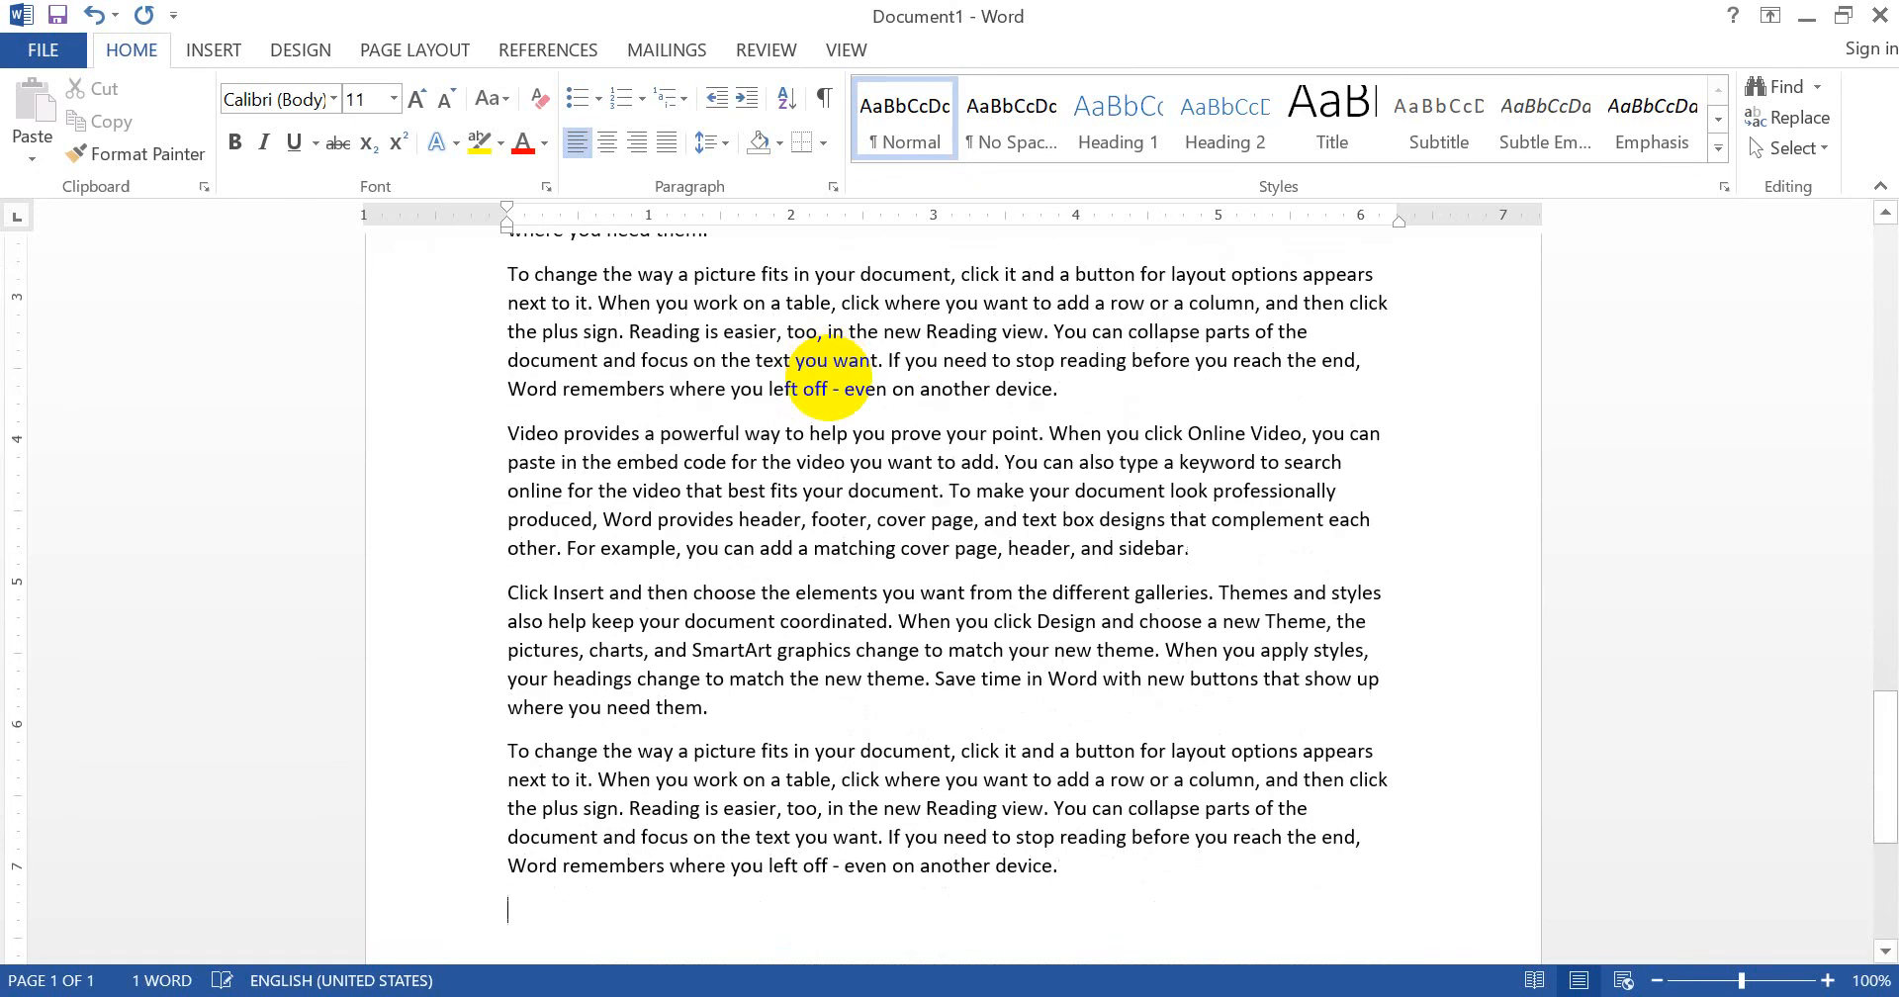
scroll(831, 375, "up", 10)
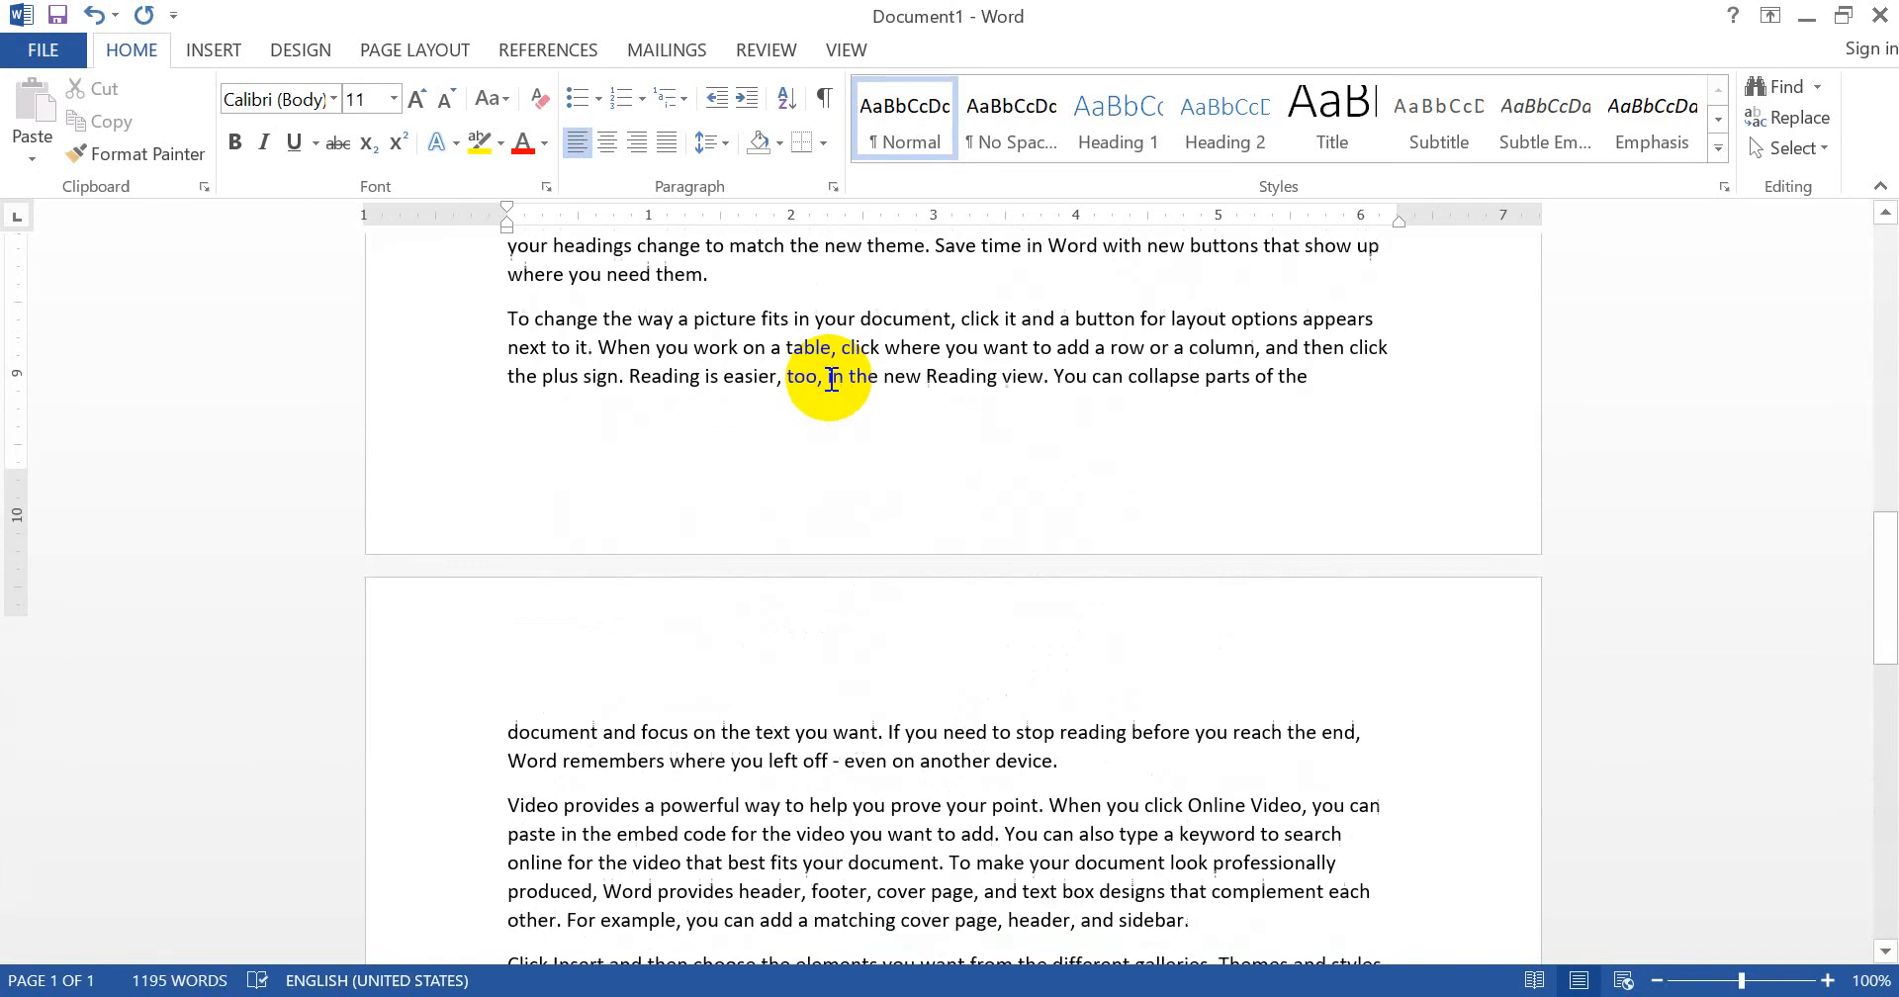
scroll(831, 378, "up", 6)
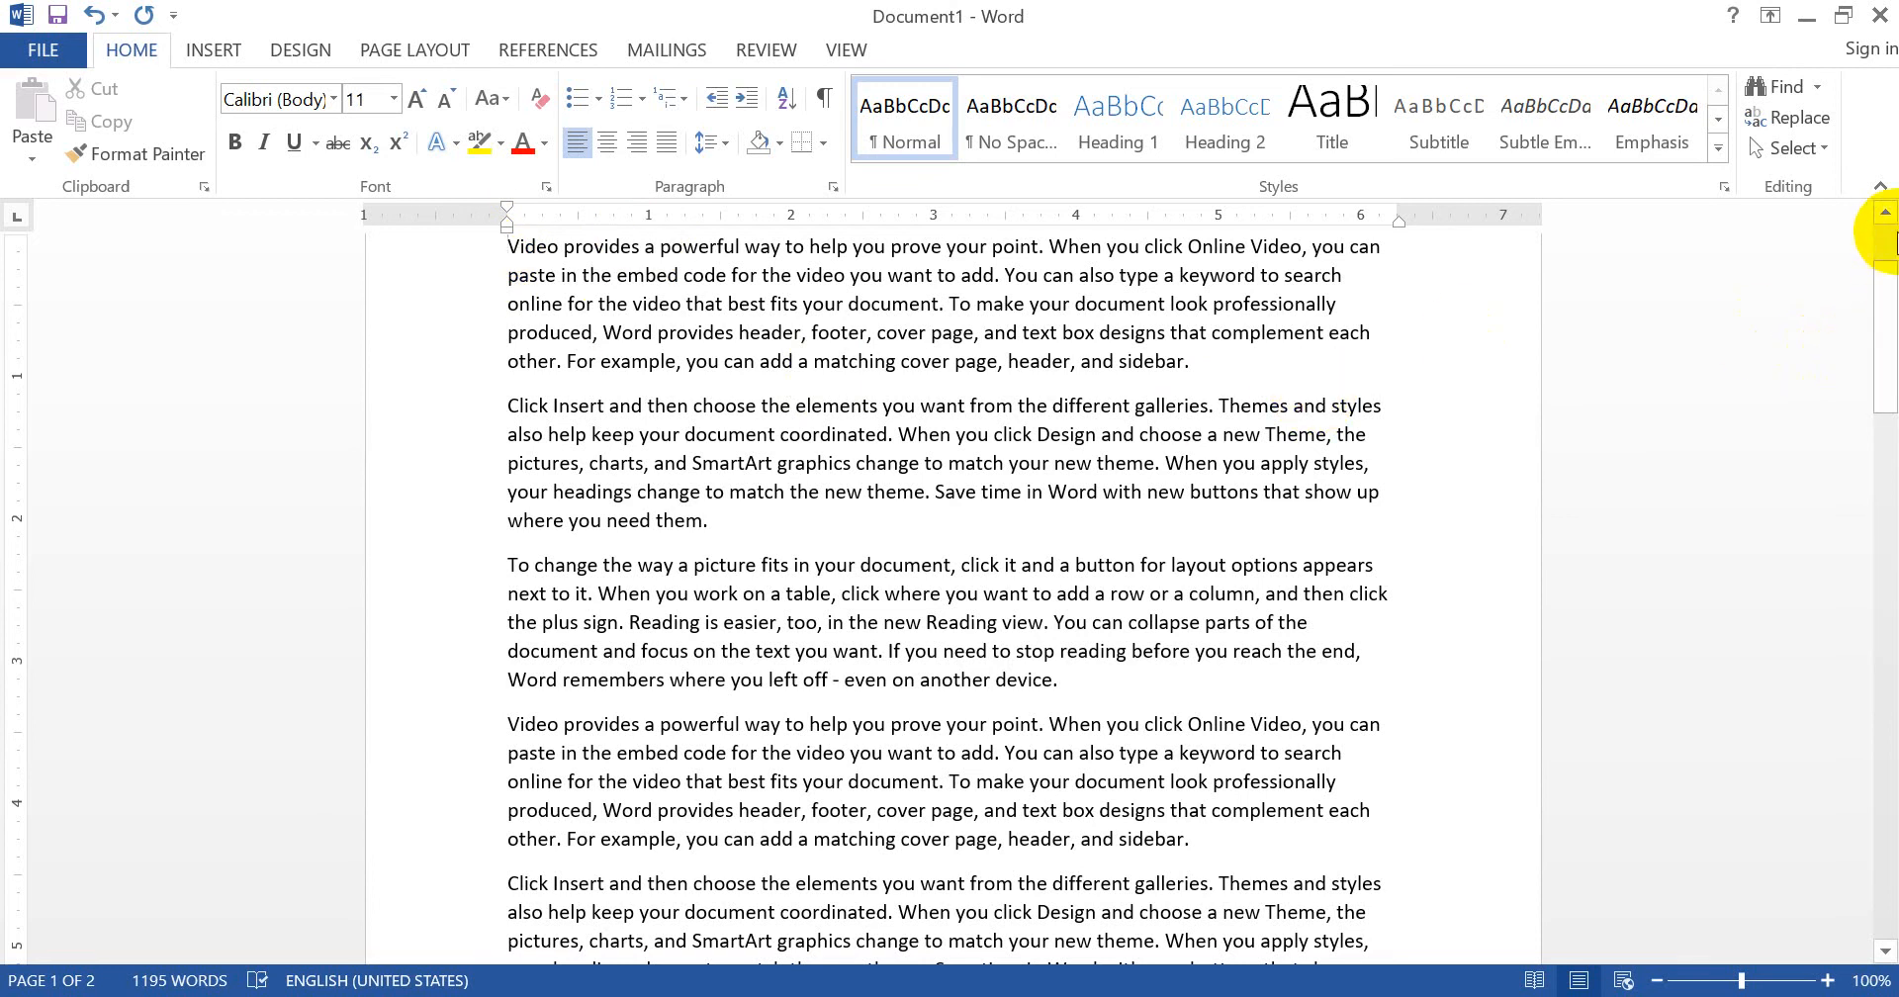
- Insert a page break at the top and type INDEX on the new first page
left_click(1885, 214)
left_click(1885, 215)
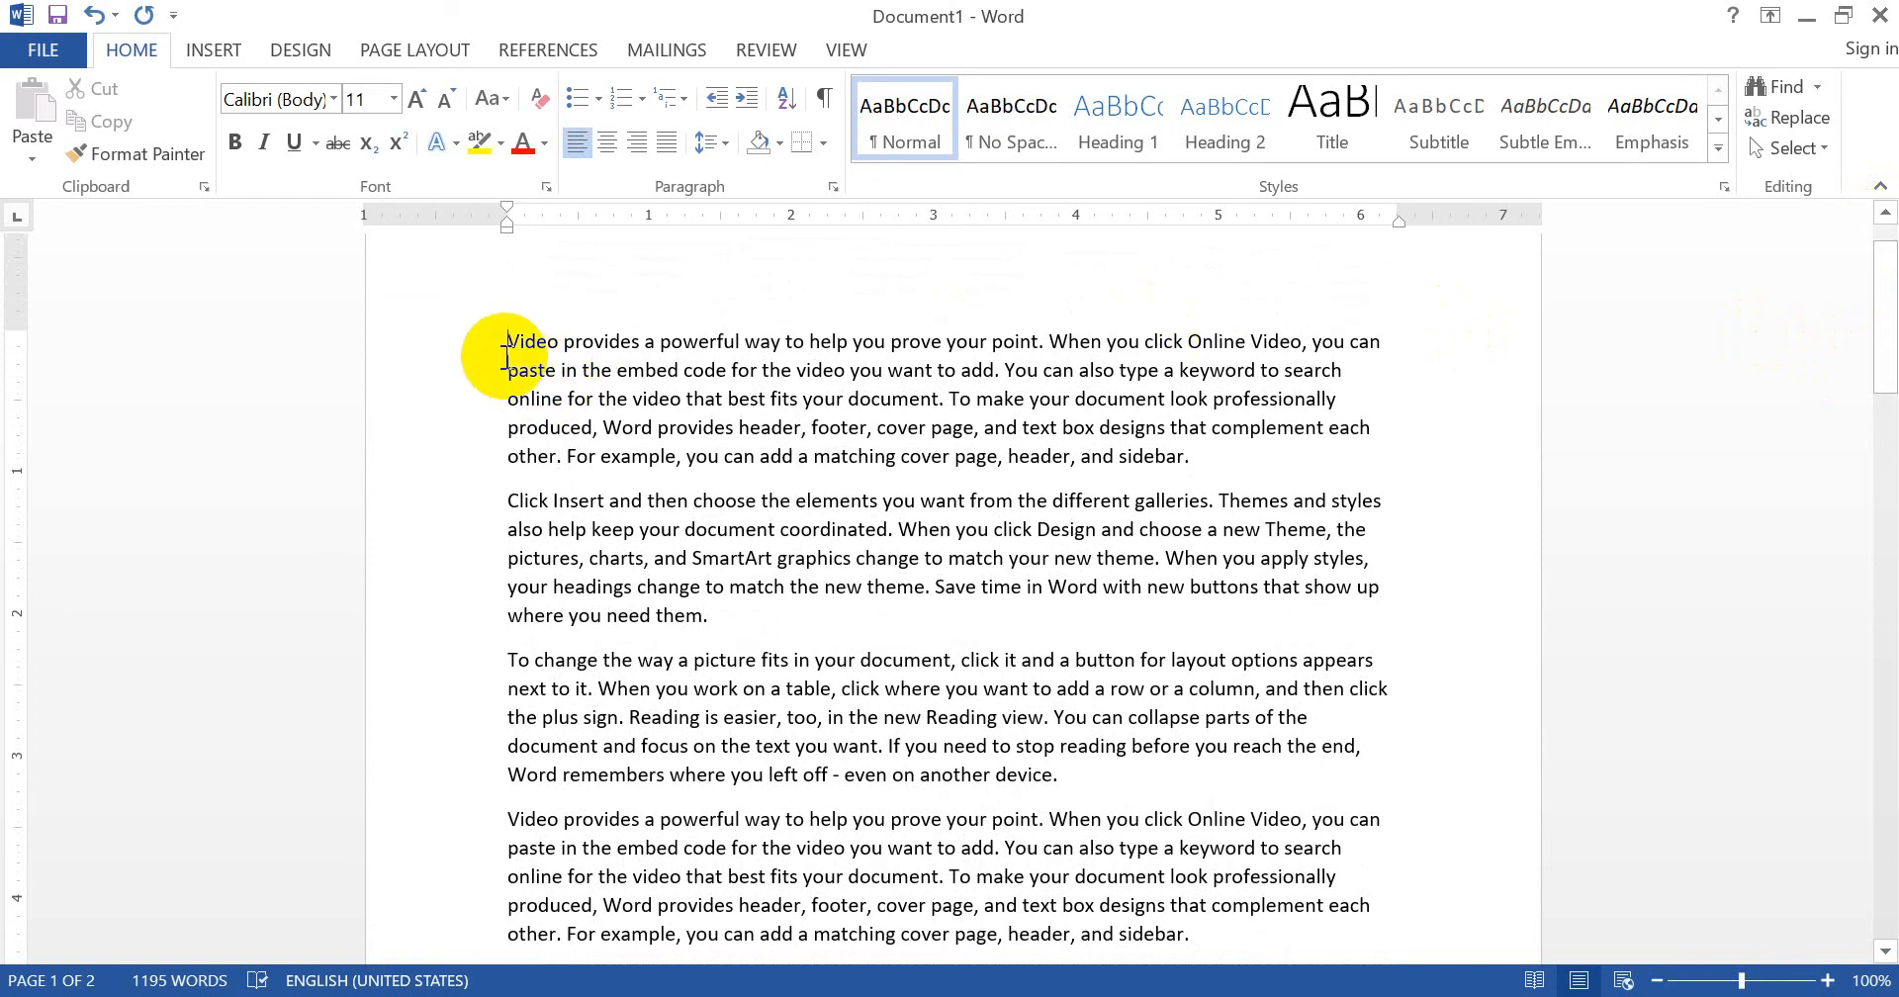
key("ctrl+Return")
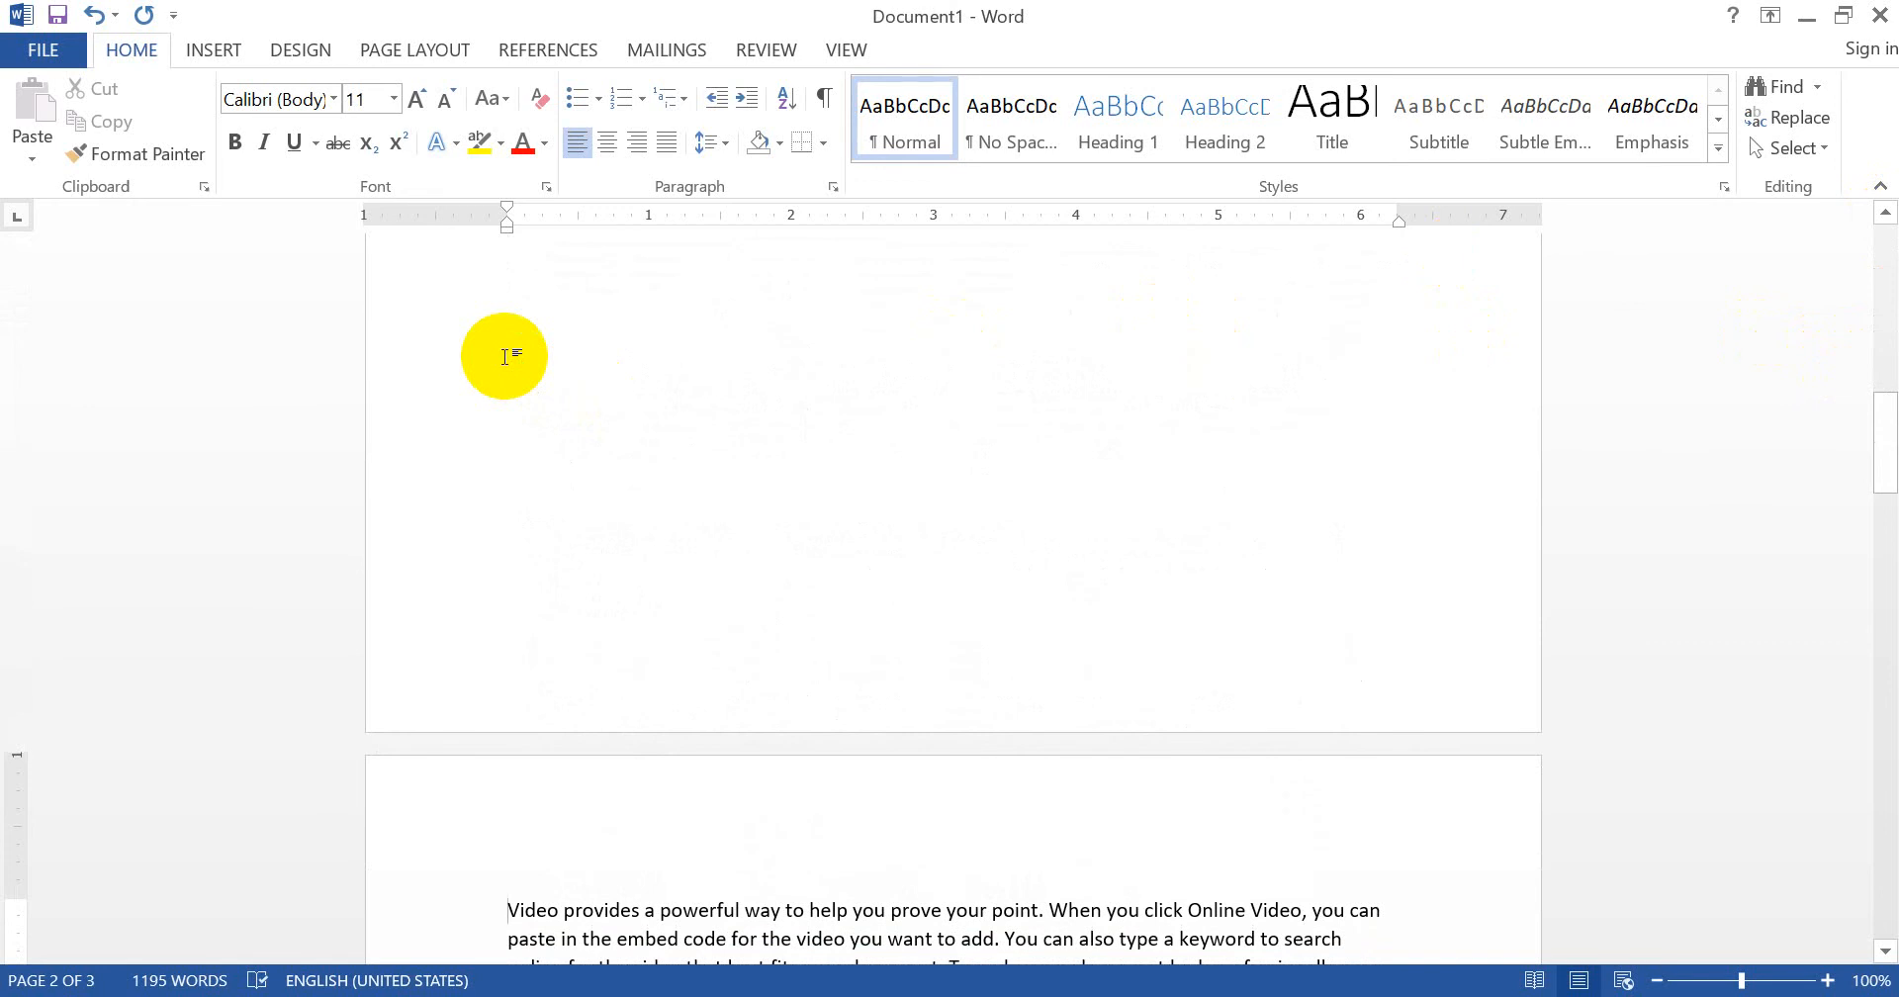
key("ctrl+Home")
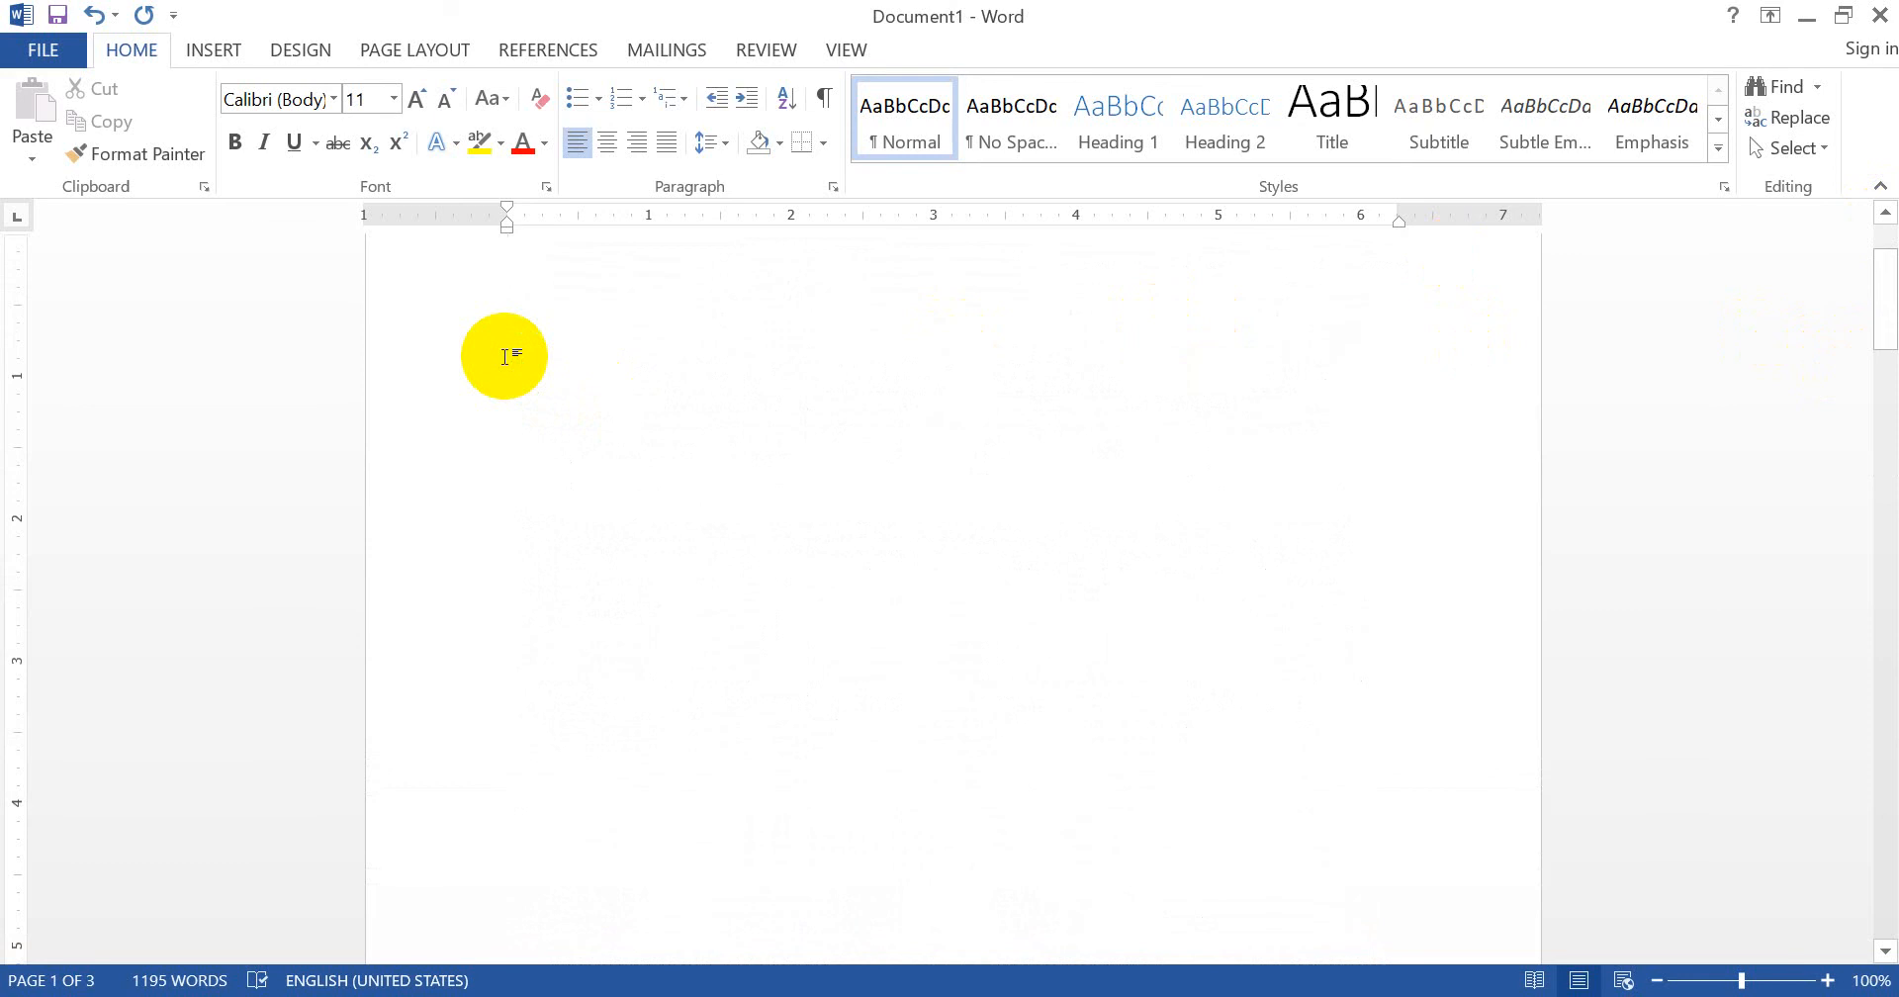
type("INDE")
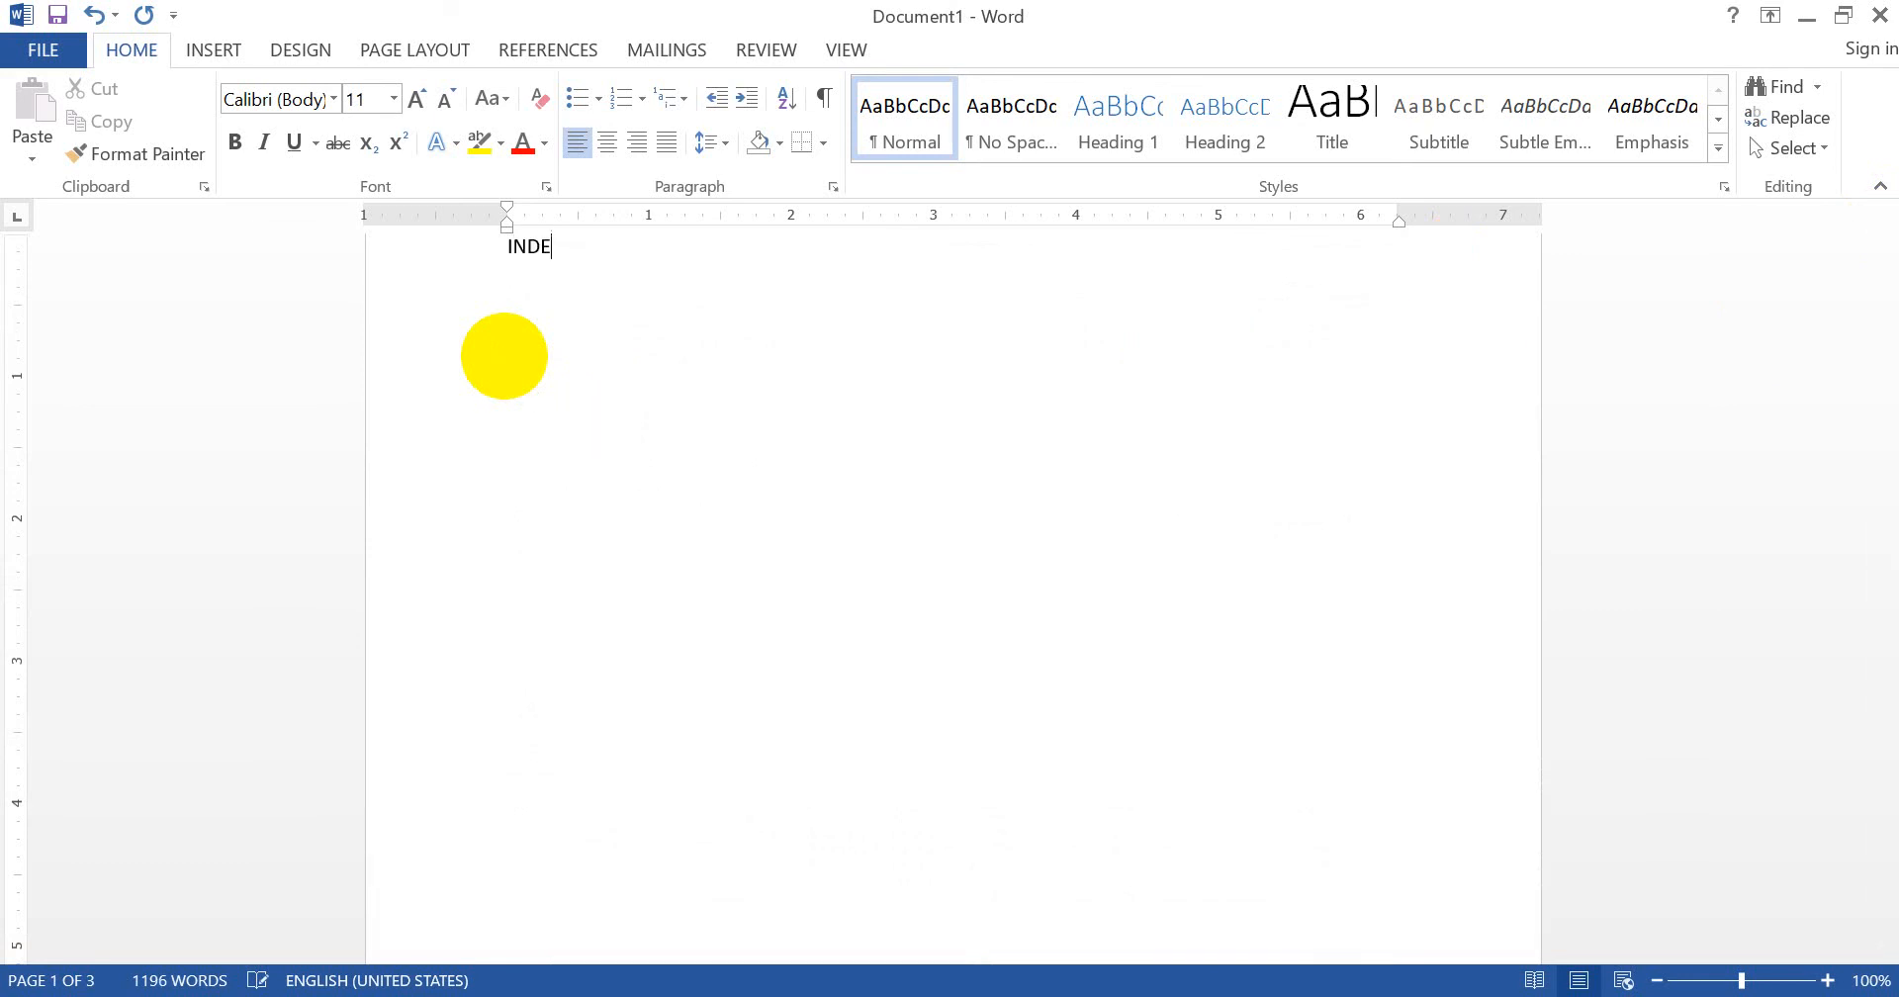
type("X-")
- Add a CHAPTER 1 line above the first paragraph on page 2
scroll(504, 356, "down", 15)
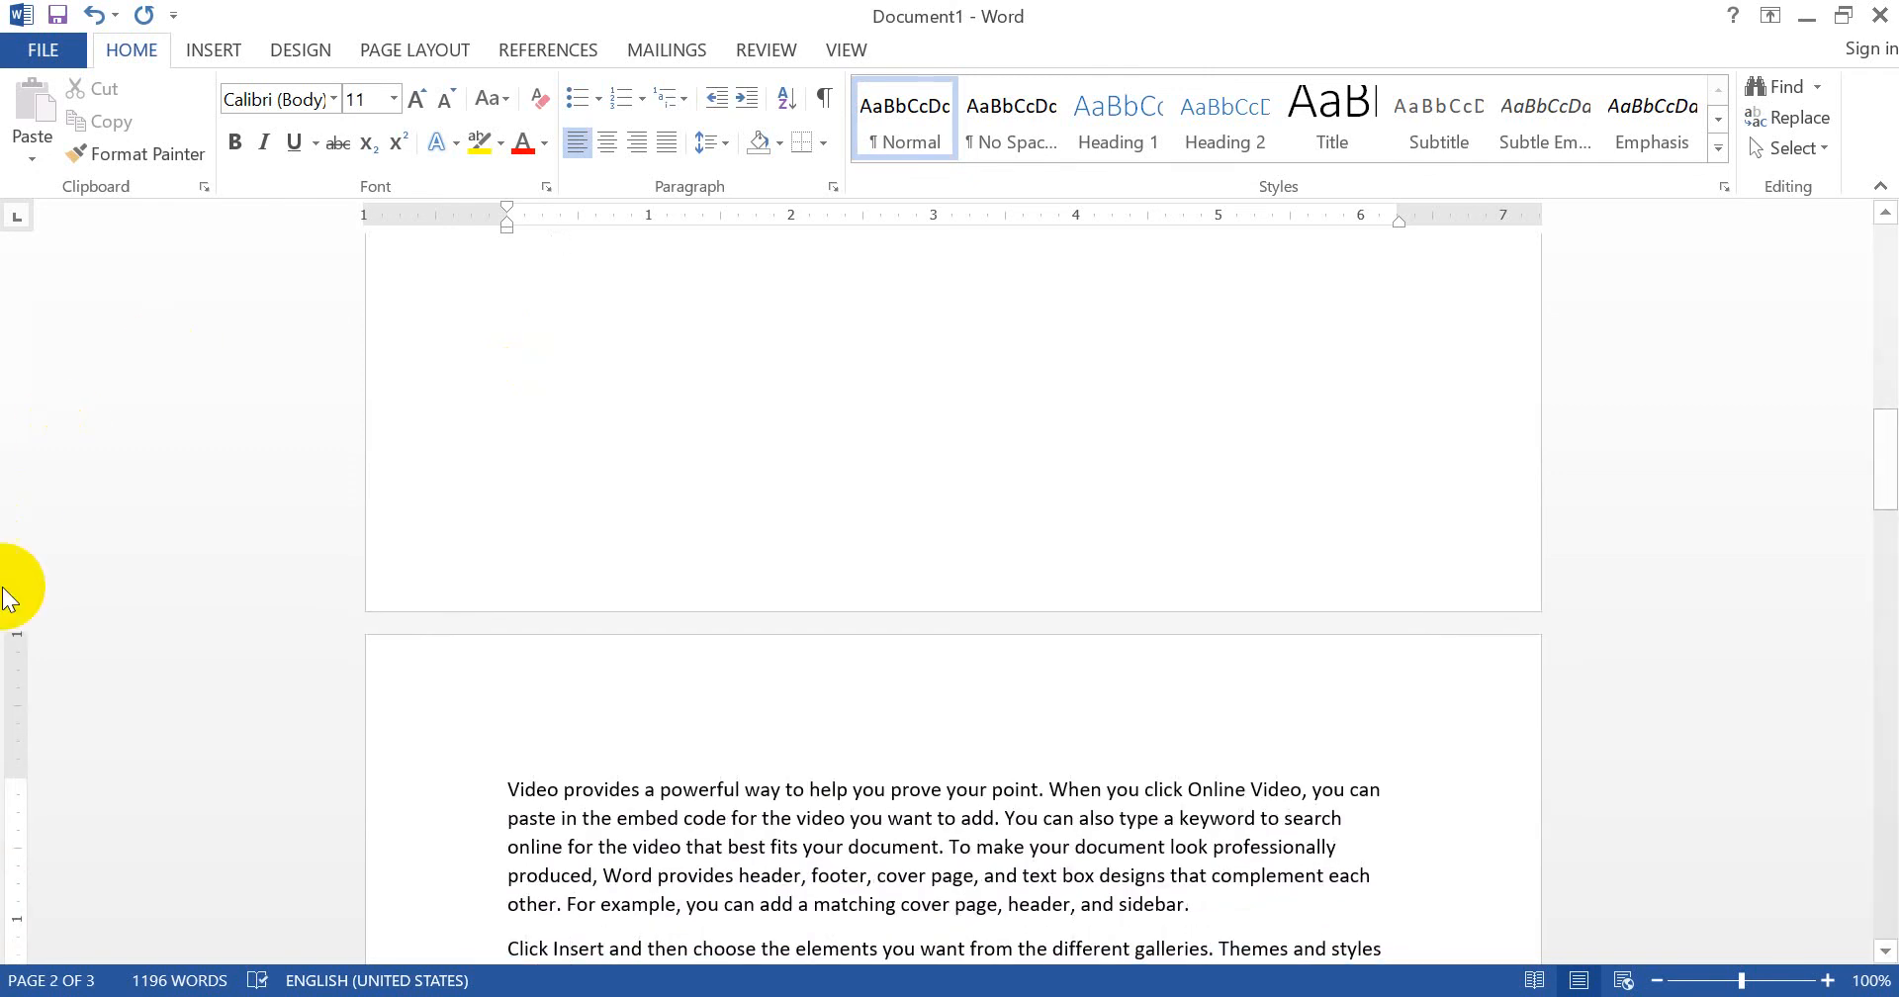
left_click(501, 774)
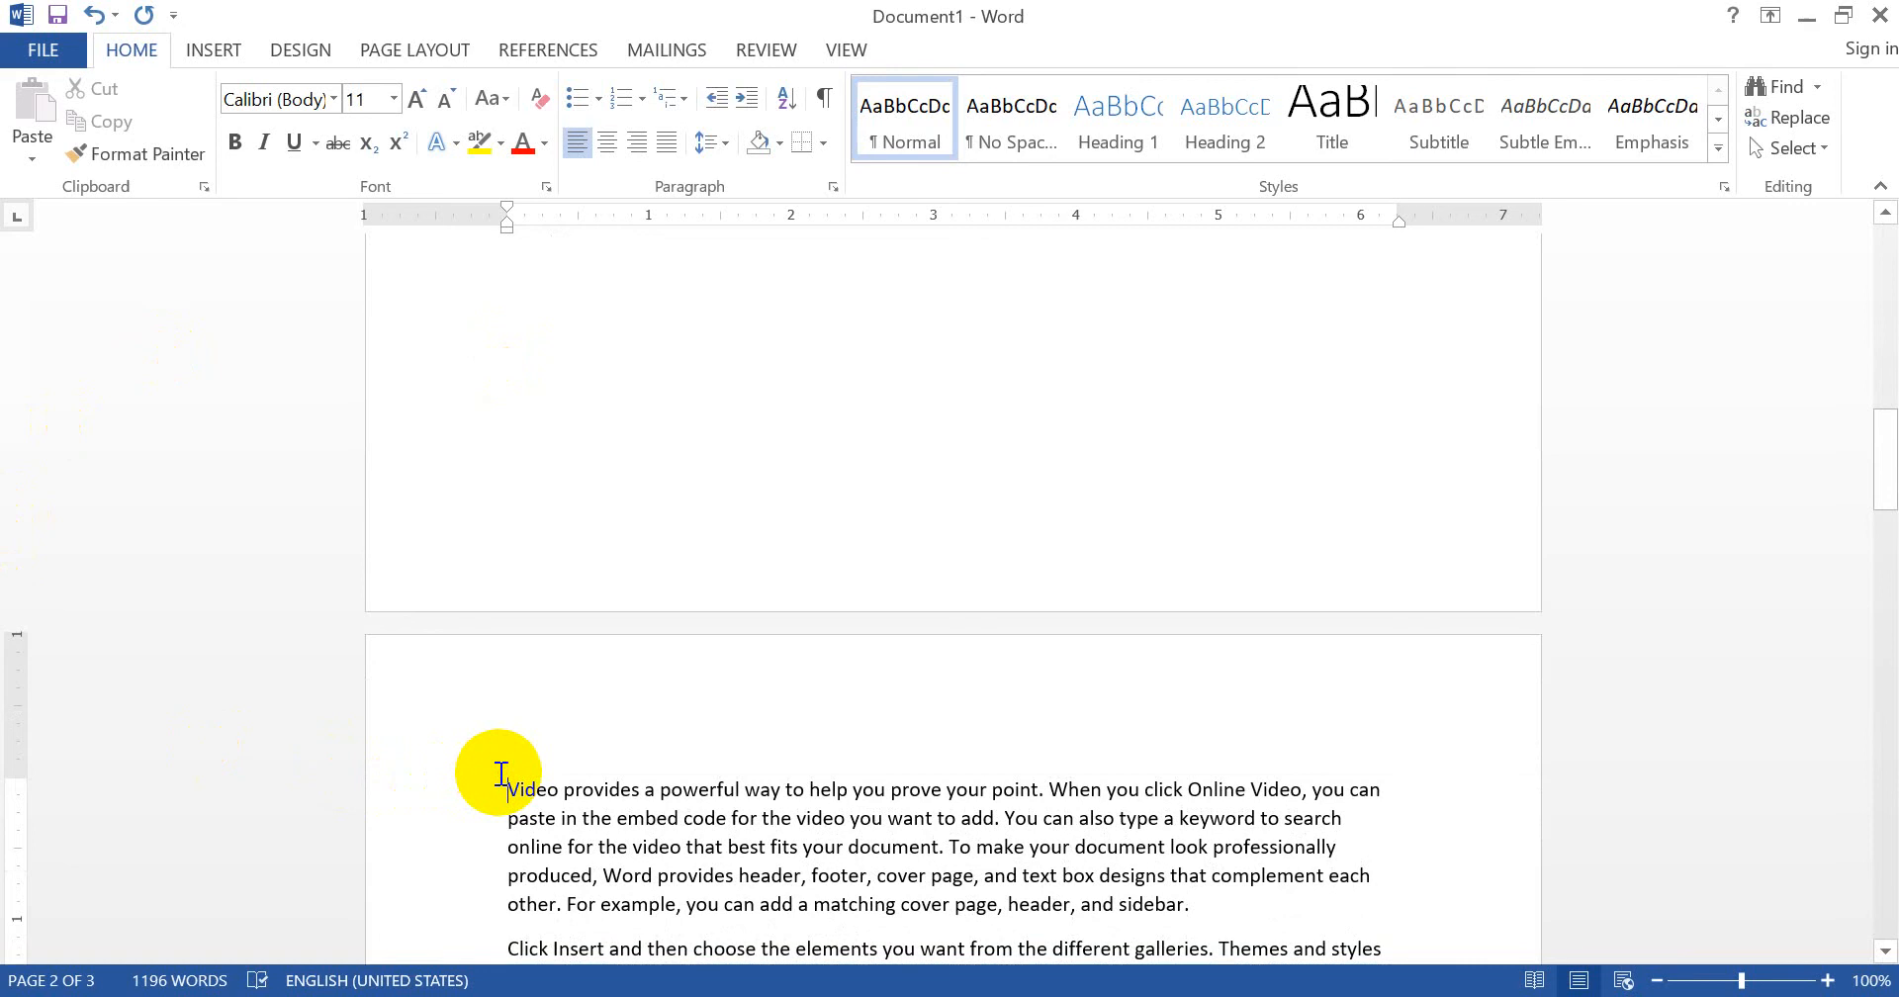
key("Return")
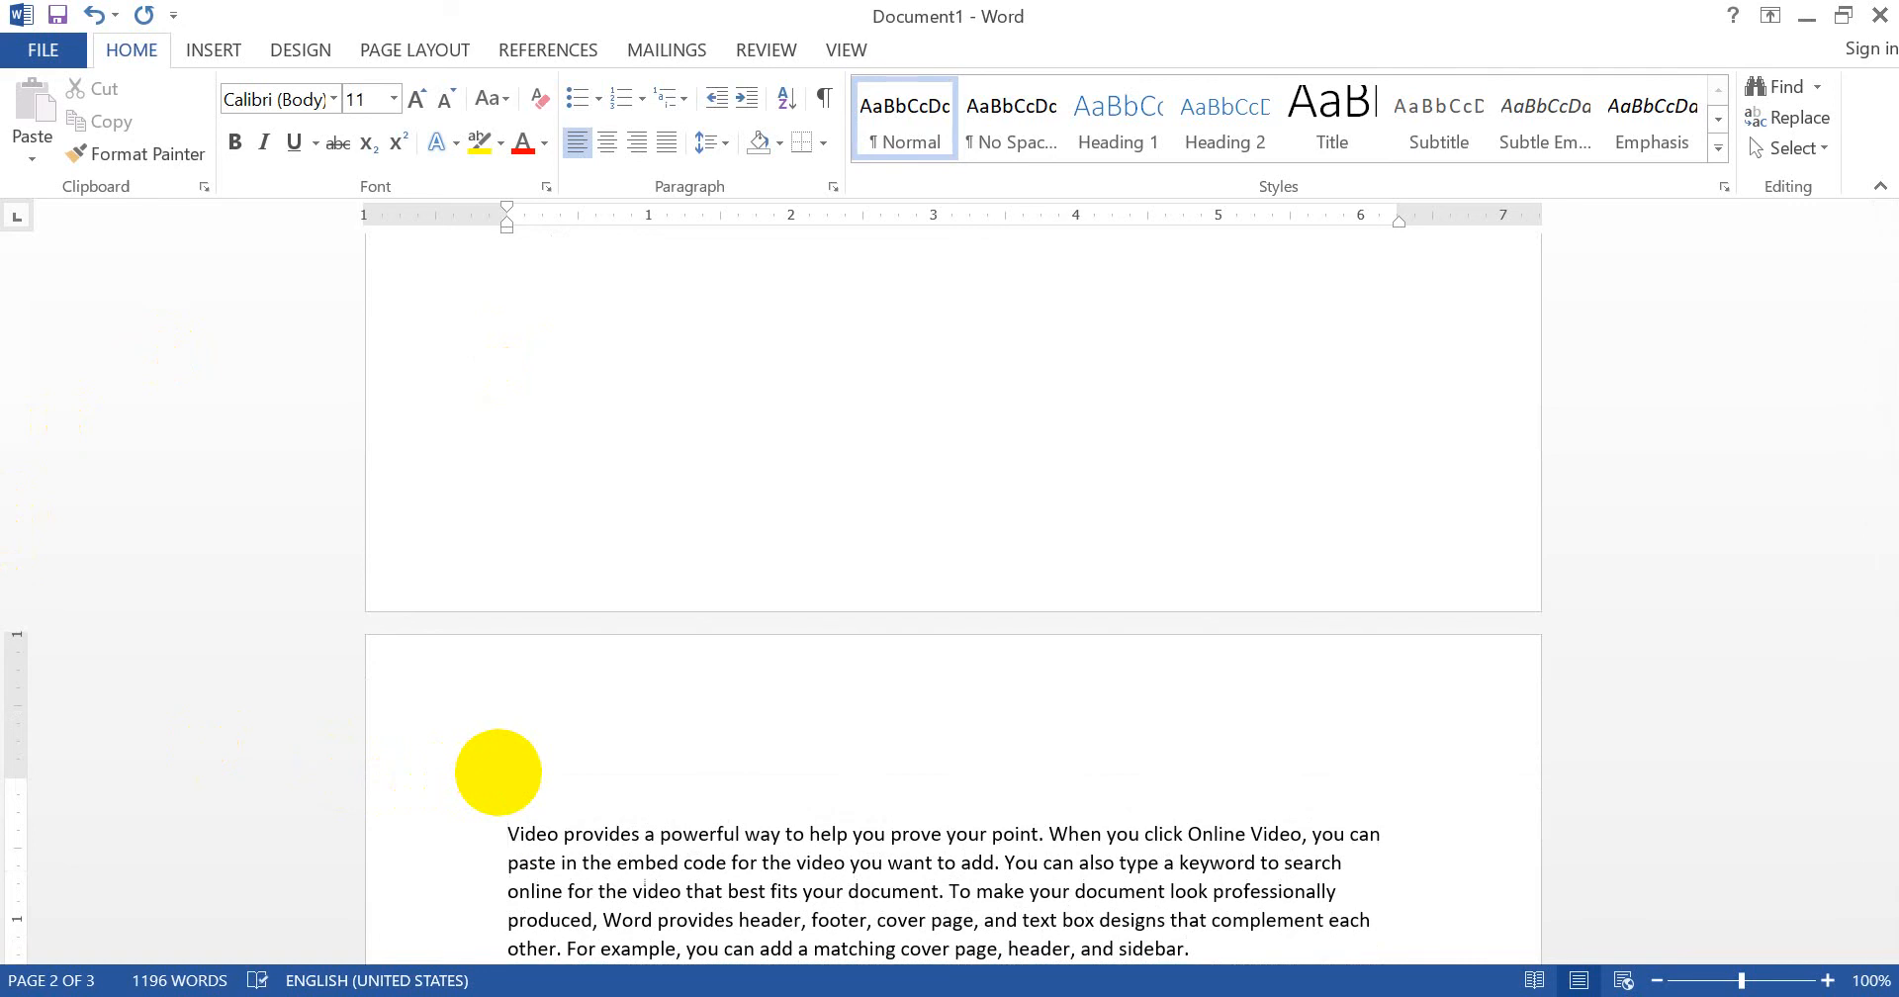
type("CHAPTER 1")
scroll(497, 771, "down", 8)
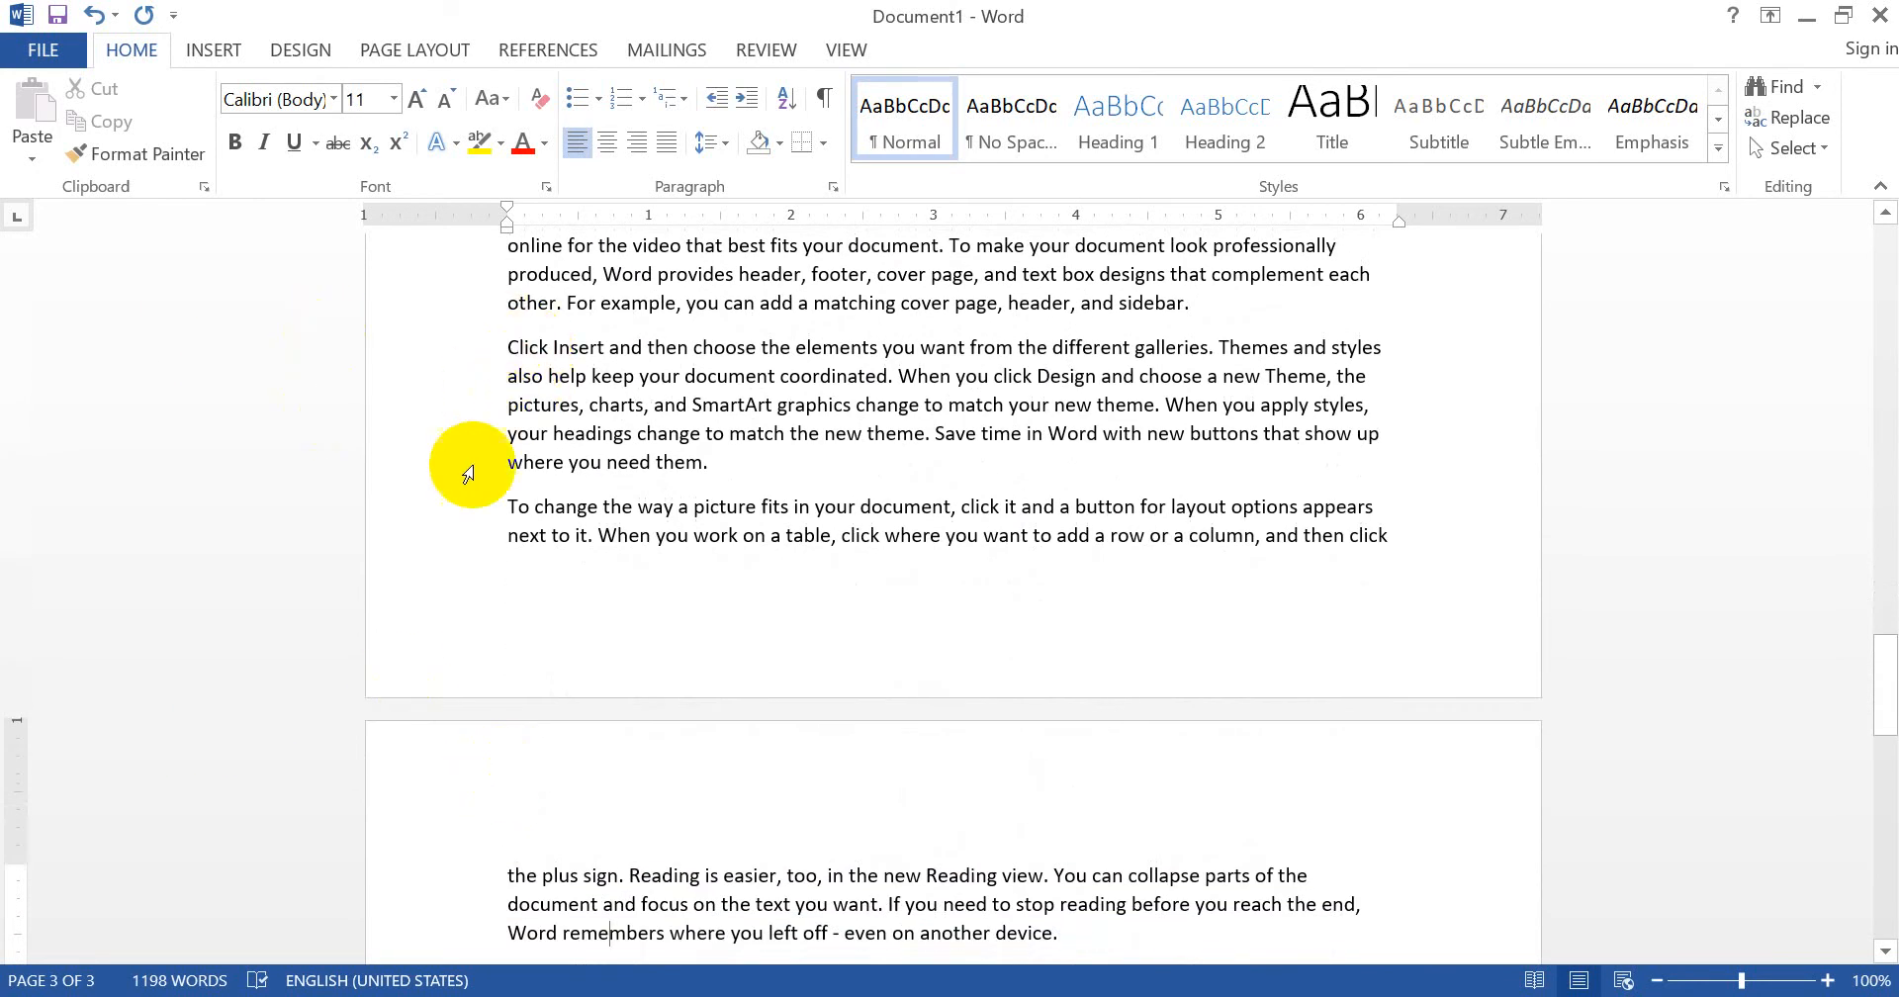
- Start the 'To change the way' paragraph on a new page headed CHAPTER 2
left_click(506, 506)
key("ctrl+Return")
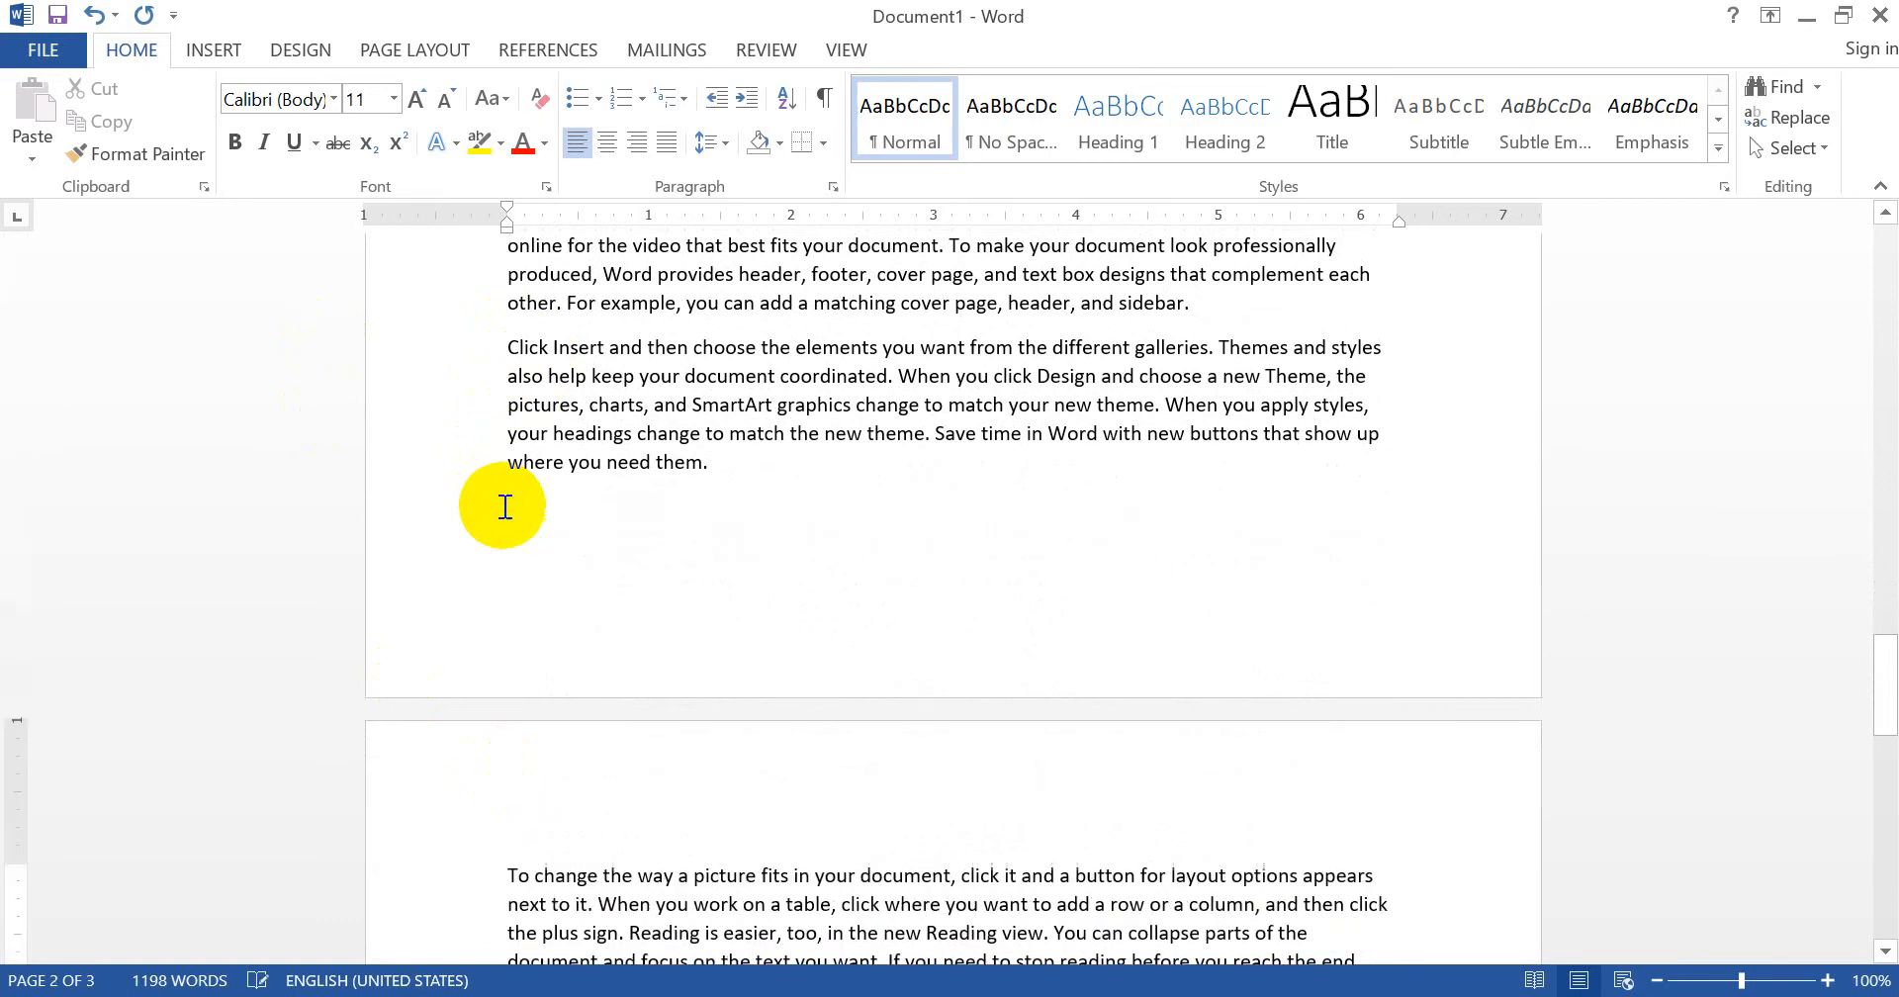
key("Return")
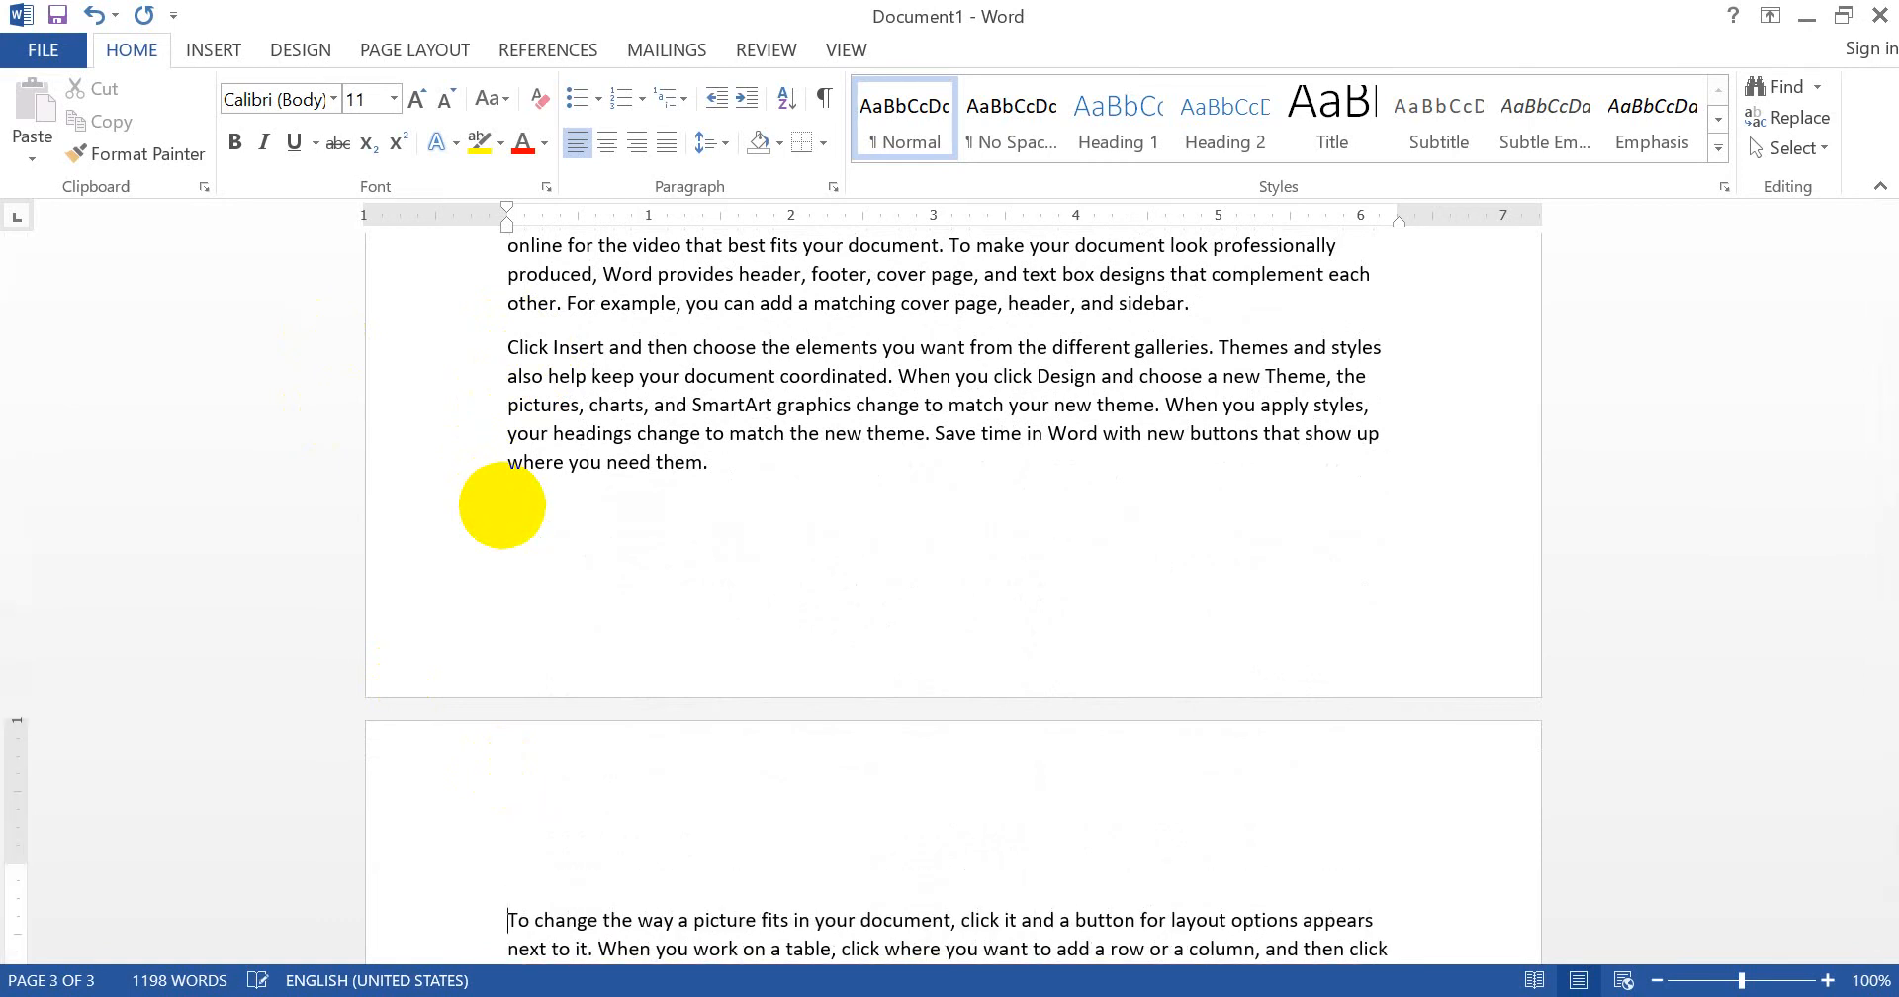
type("C")
type("TER 2")
- Start the 'Click Insert' paragraph on a new page headed CHAPTER 3
key("Down")
key("Down")
key("Down")
key("Down")
key("Down")
key("Down")
key("Down")
key("Down")
key("Down")
key("Down")
key("Down")
key("Down")
key("Down")
key("Down")
key("Down")
key("Down")
key("Down")
key("Down")
key("Down")
key("Down")
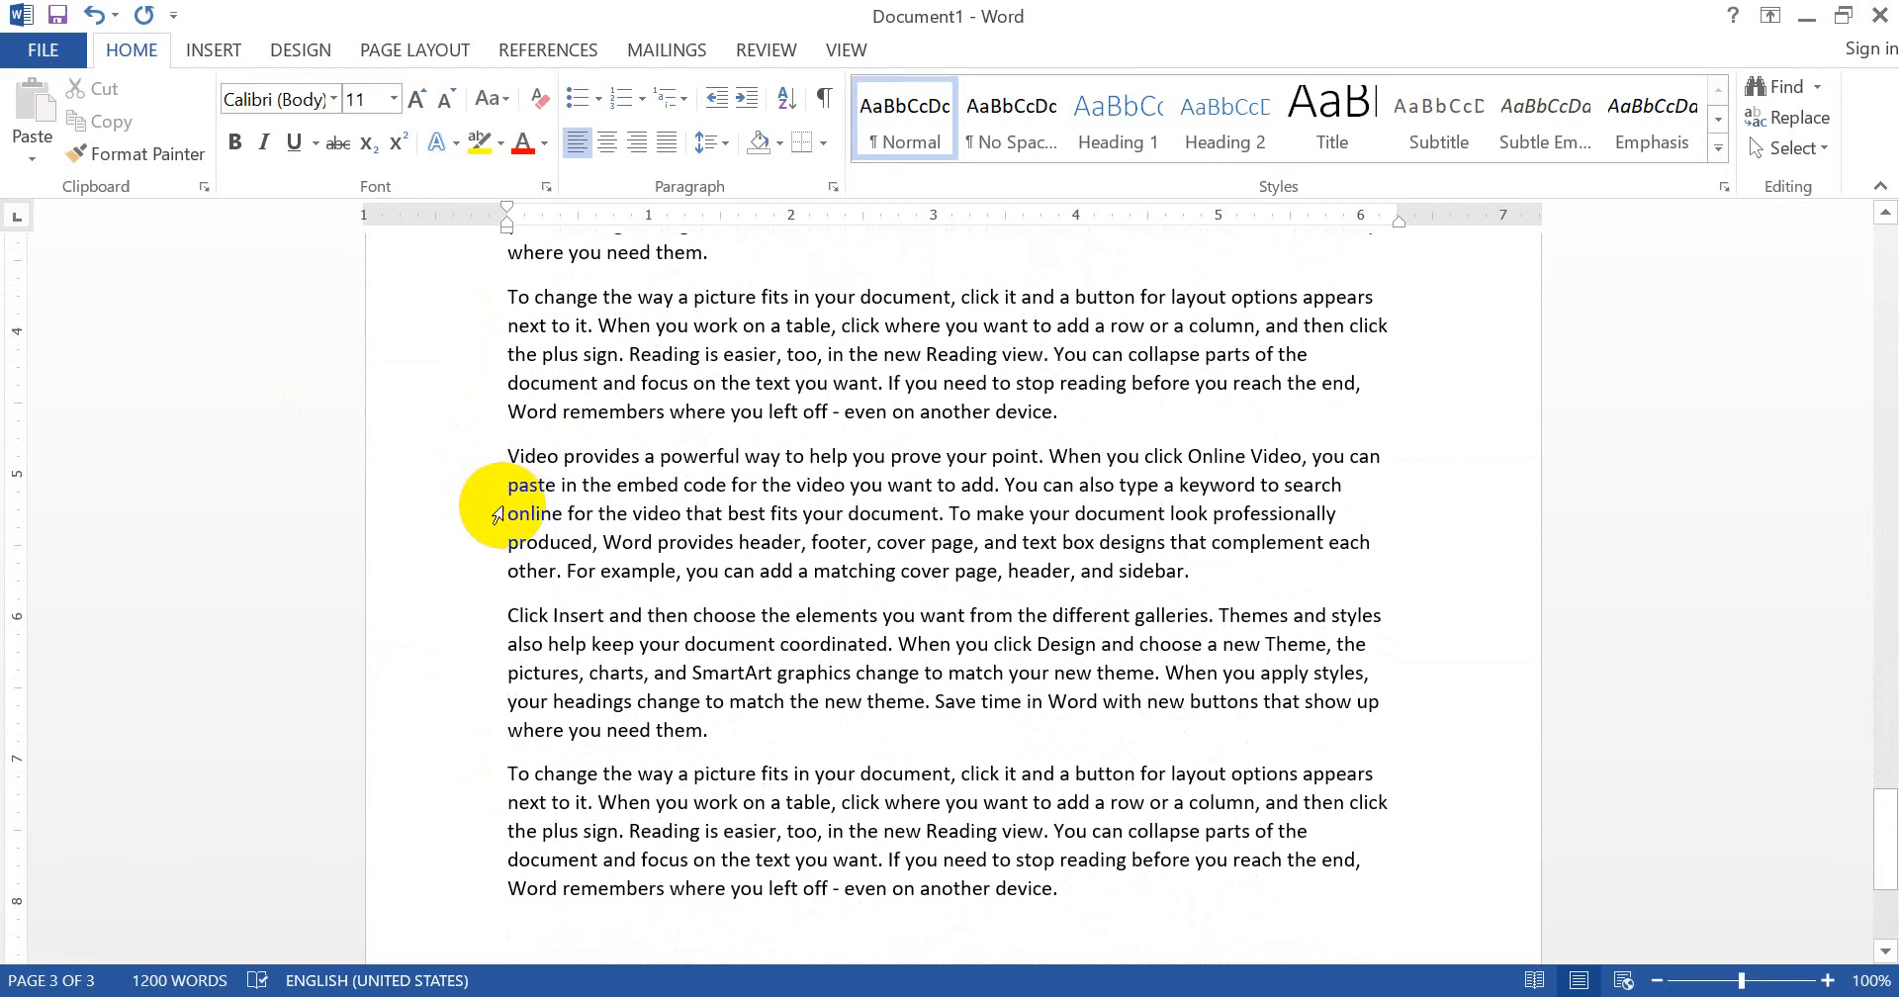
left_click(510, 629)
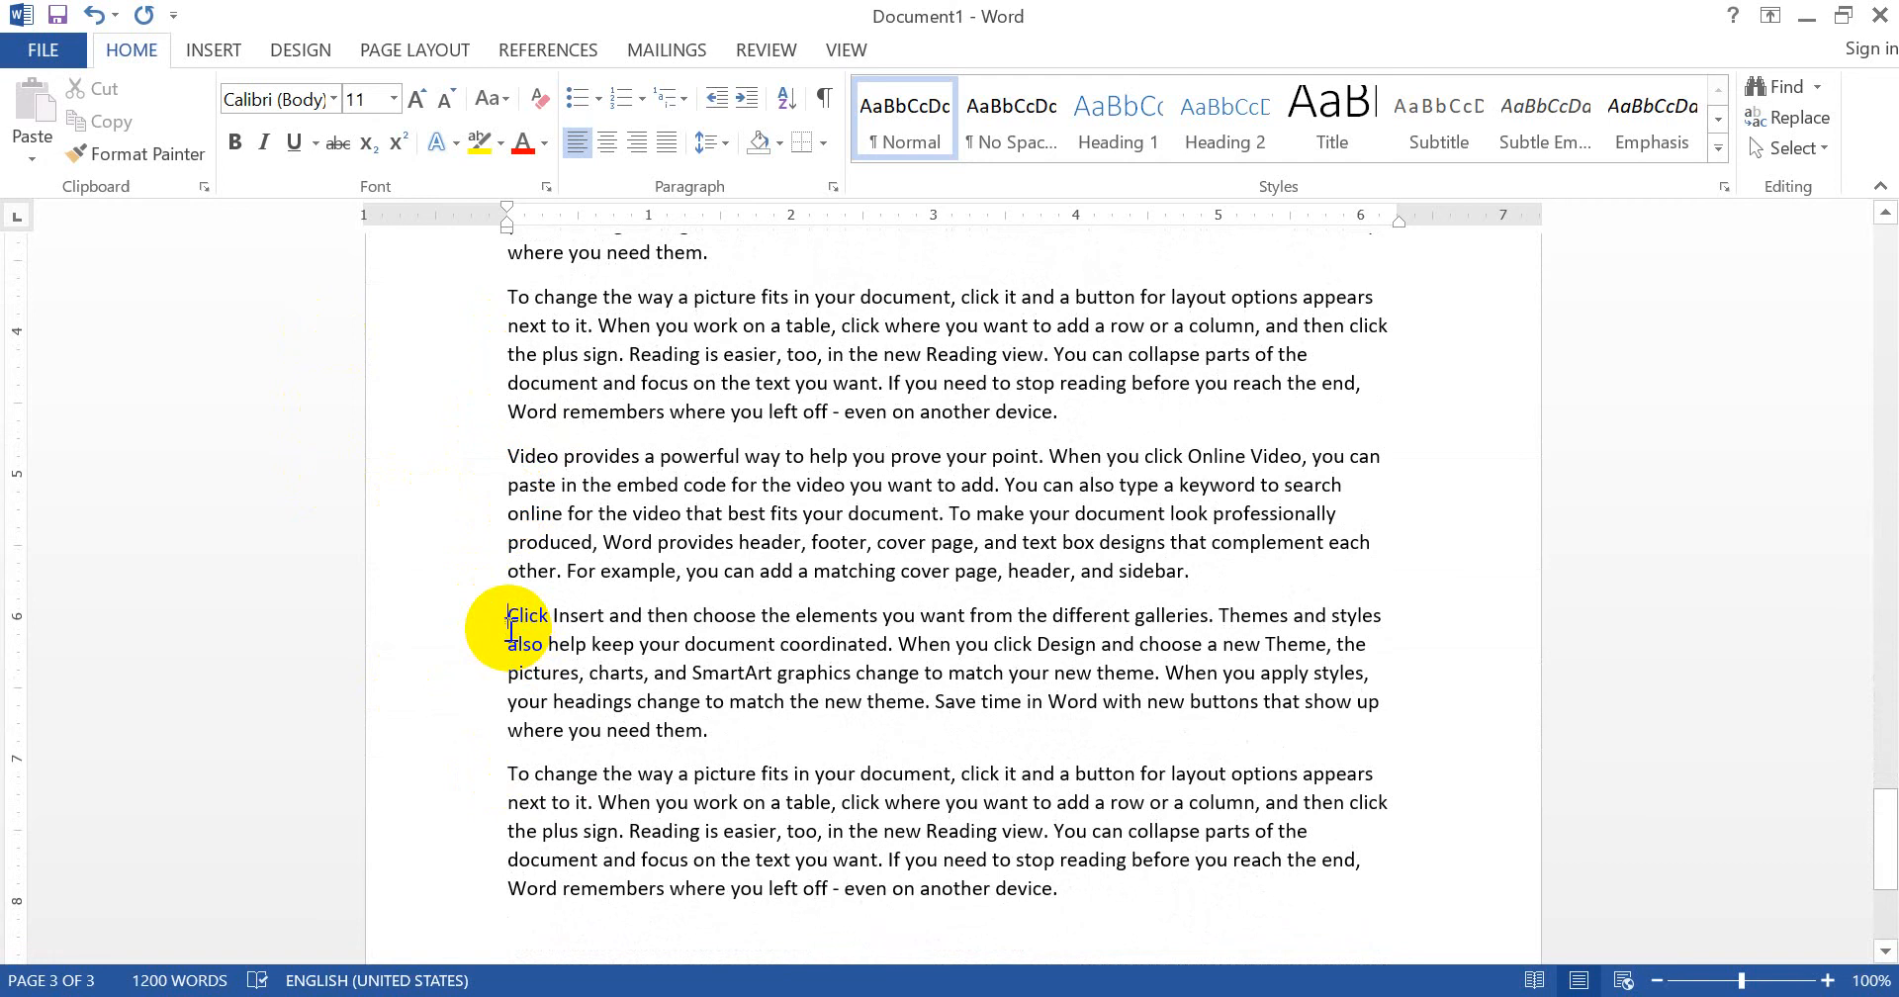
key("ctrl+Return")
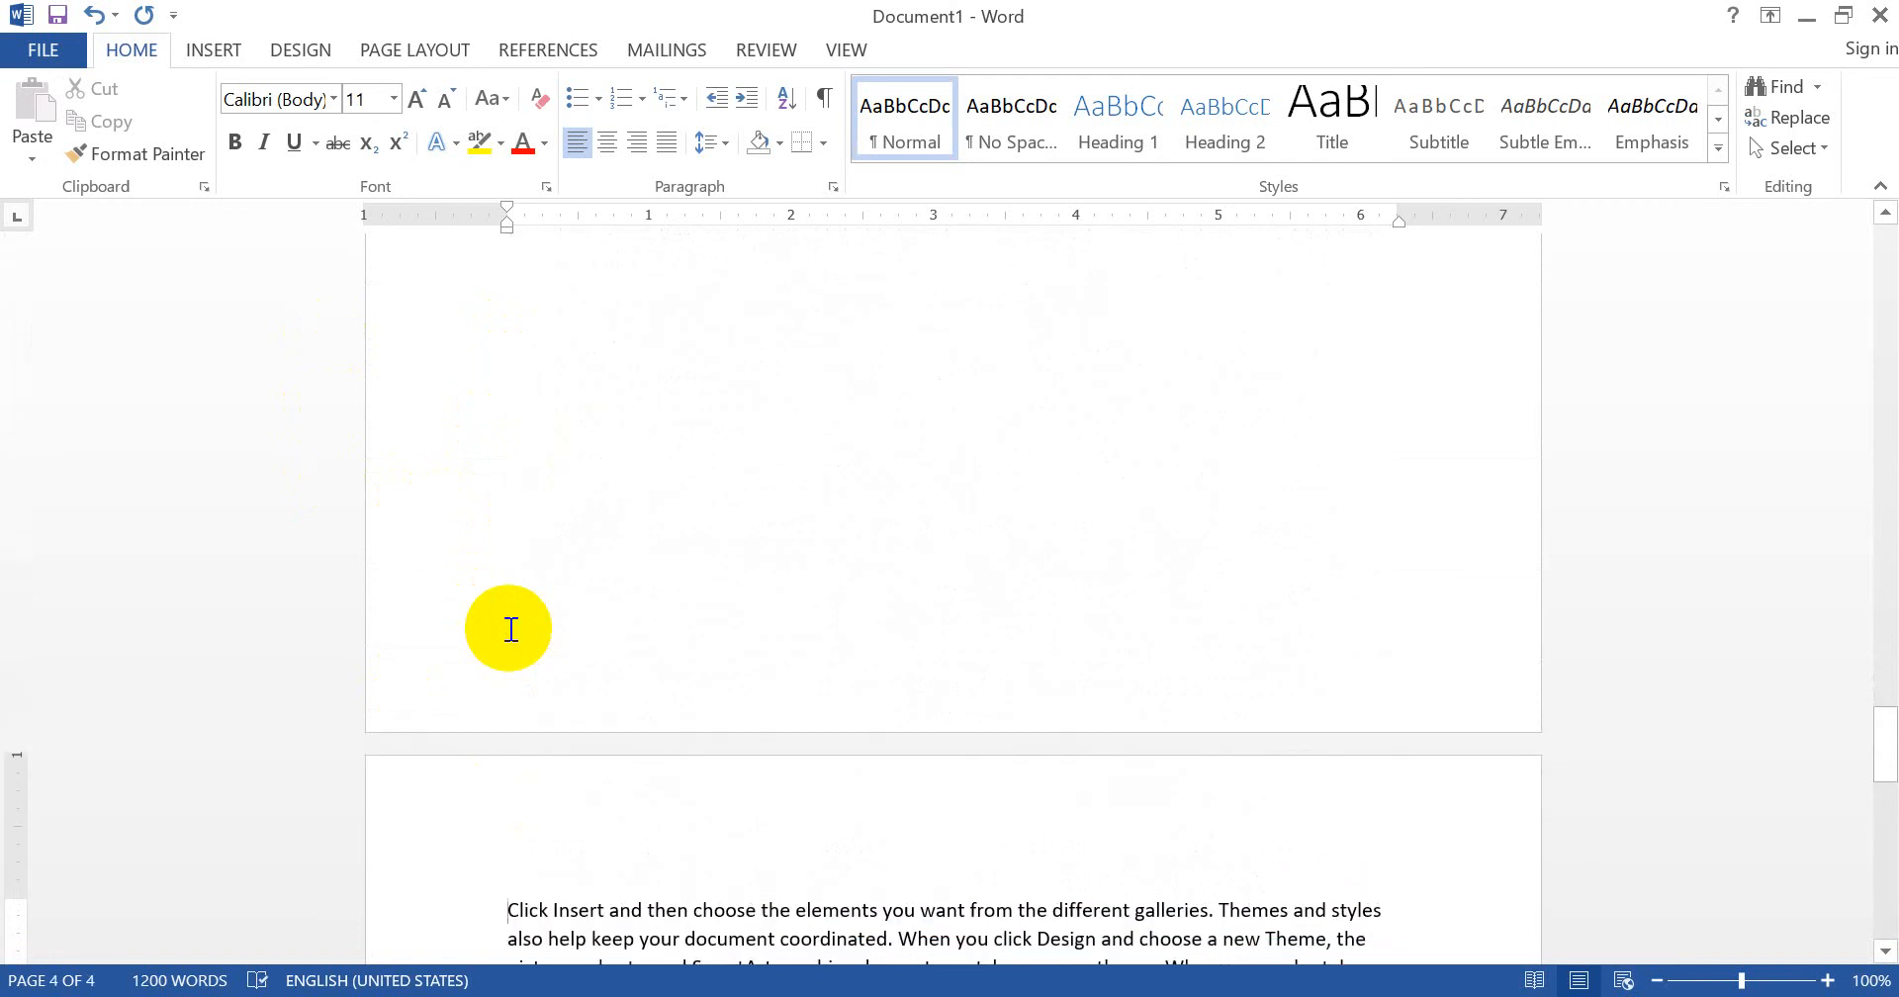
key("Return")
type("CA")
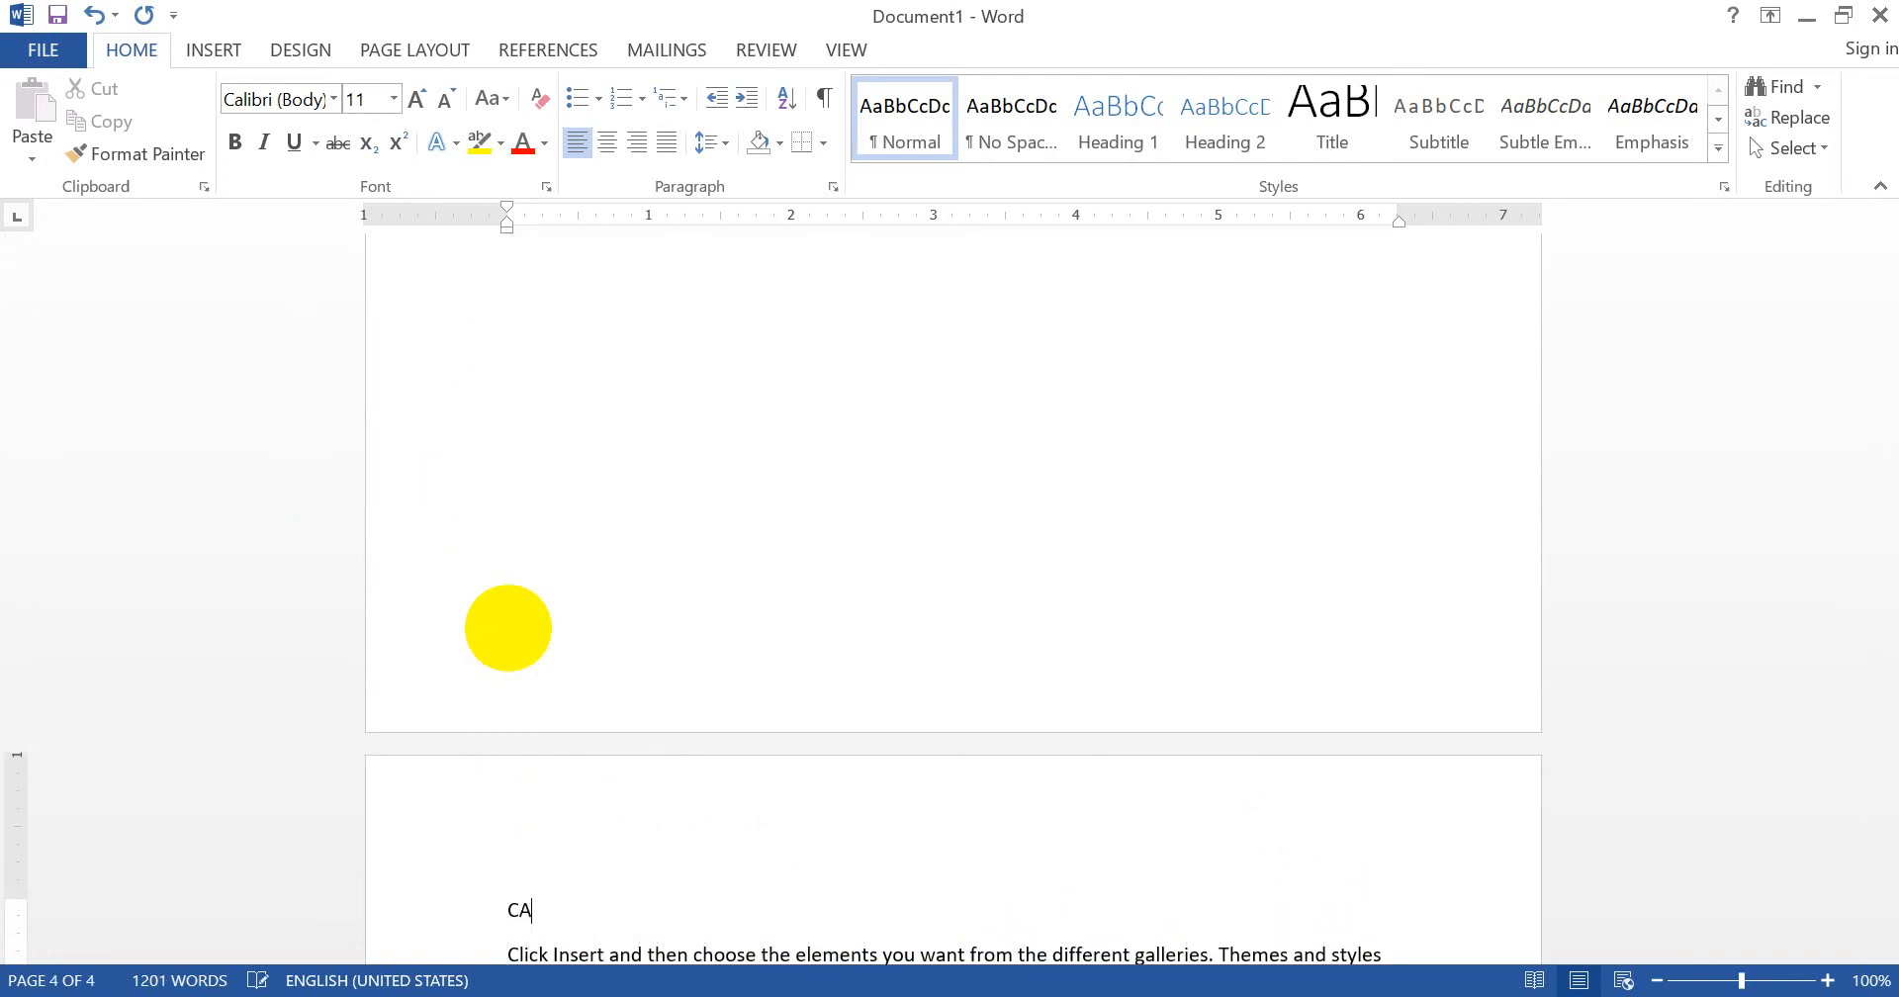
key("BackSpace")
type("HAPTER 3")
- Scroll back up and bring up the Save As options
scroll(508, 628, "up", 10)
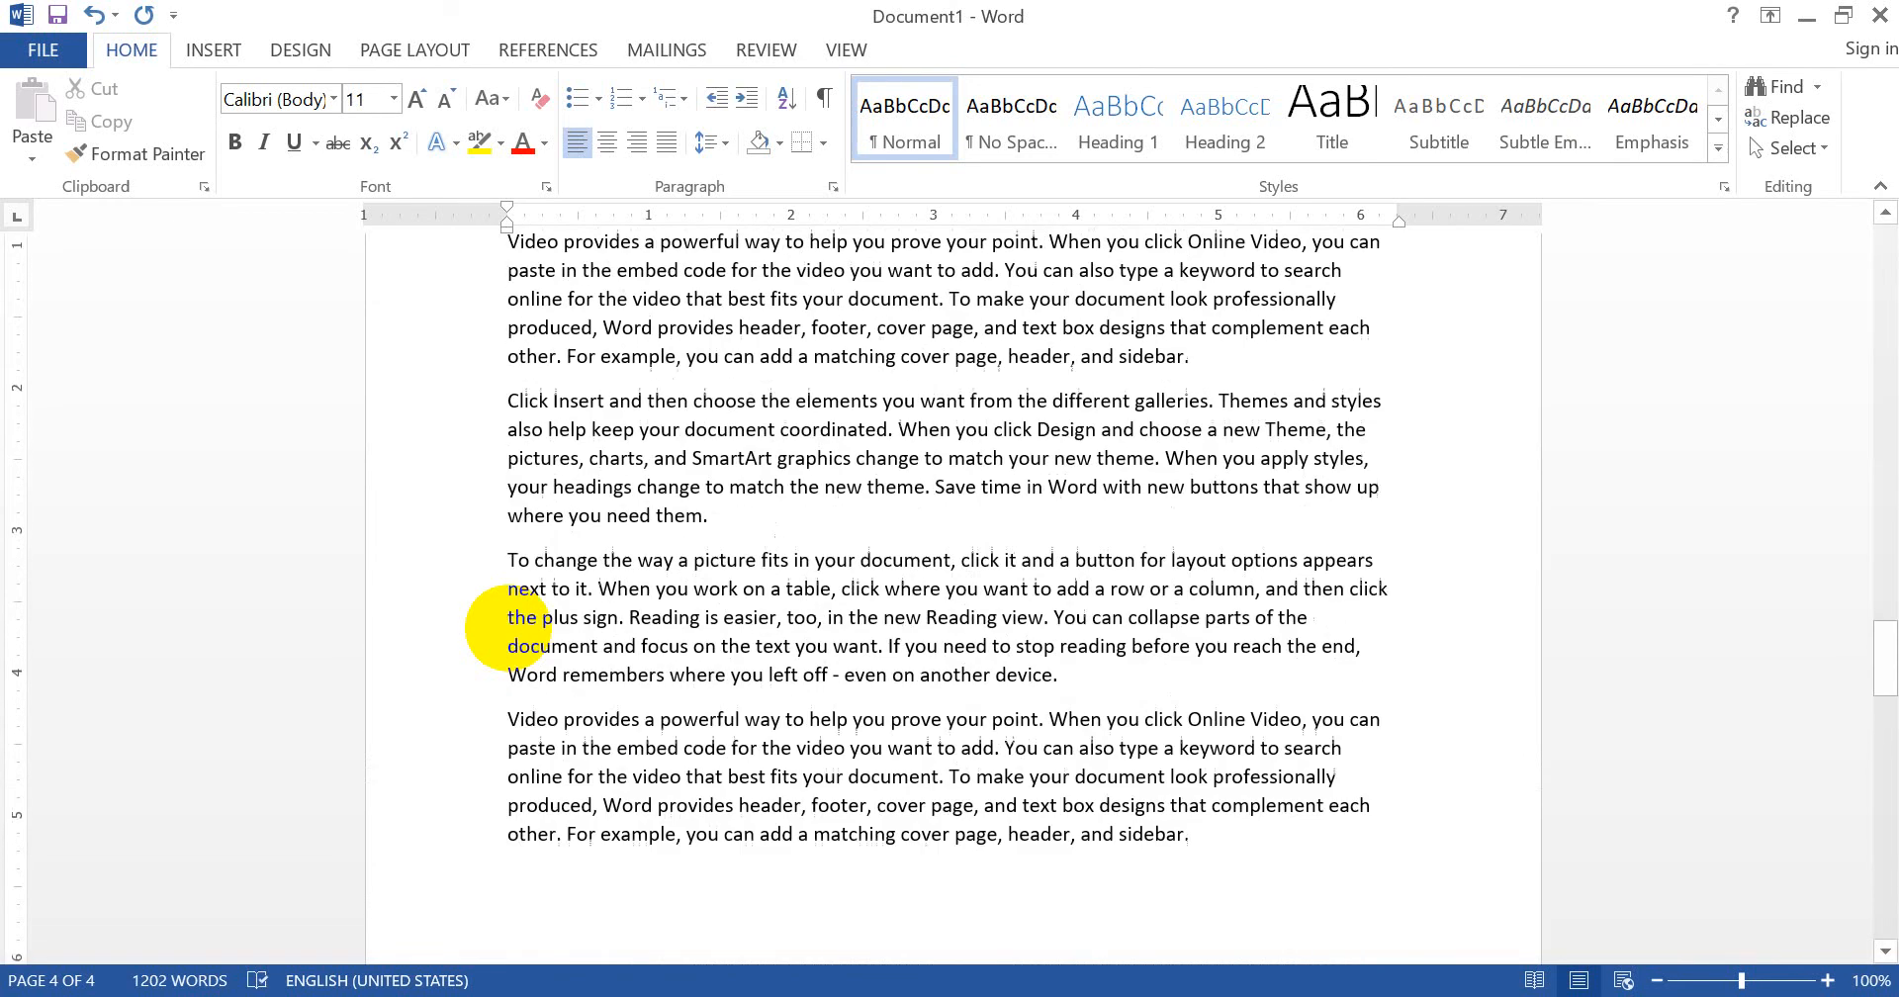
scroll(507, 629, "up", 20)
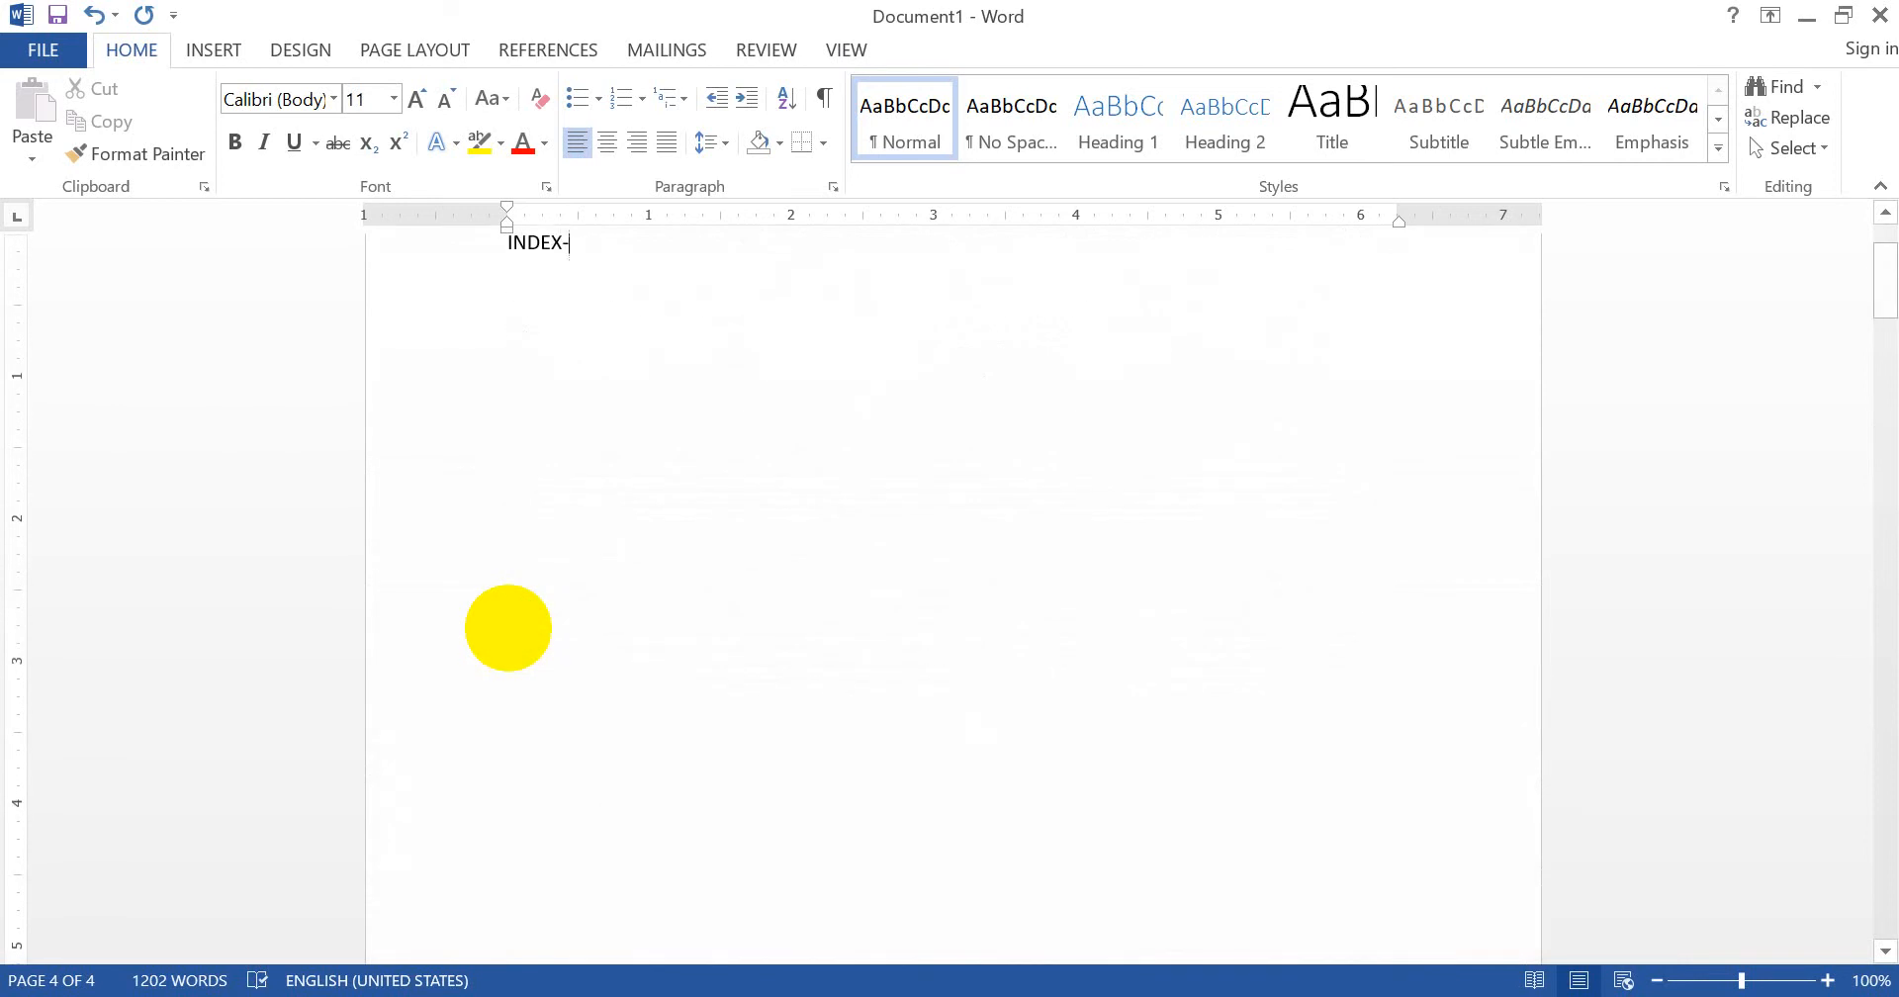
scroll(508, 628, "up", 5)
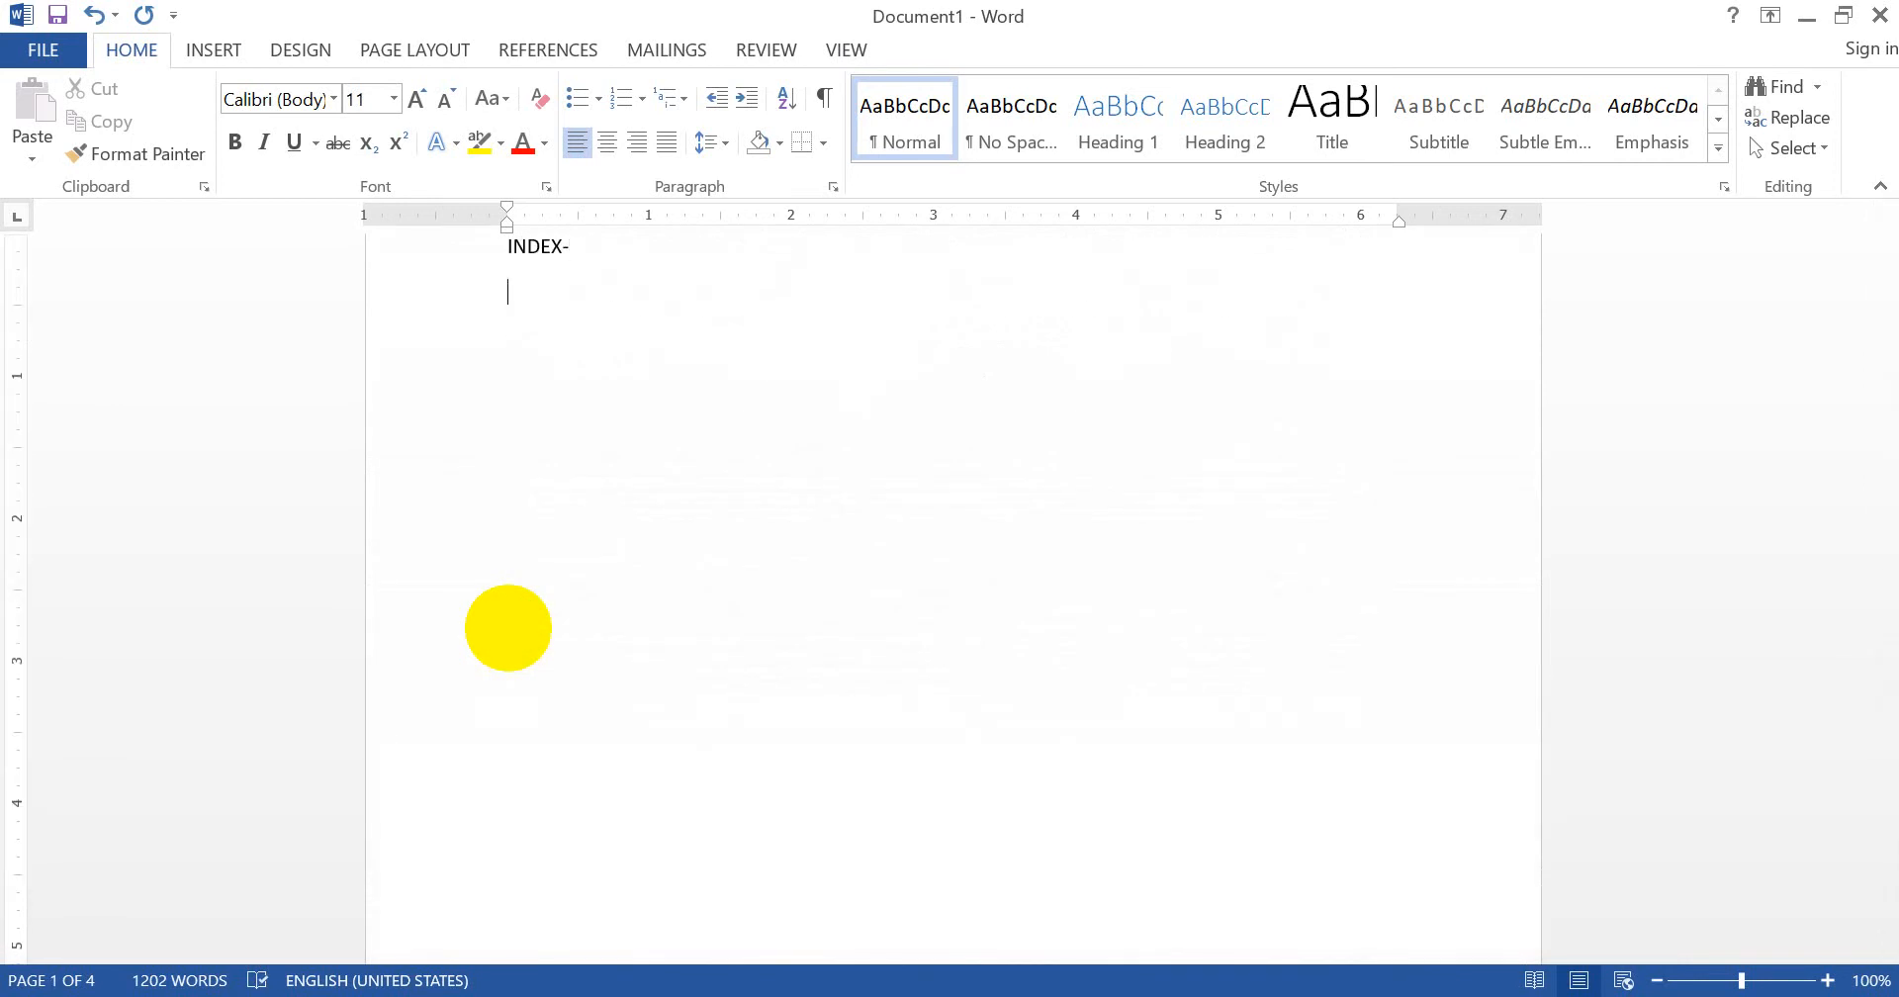
key("ctrl+s")
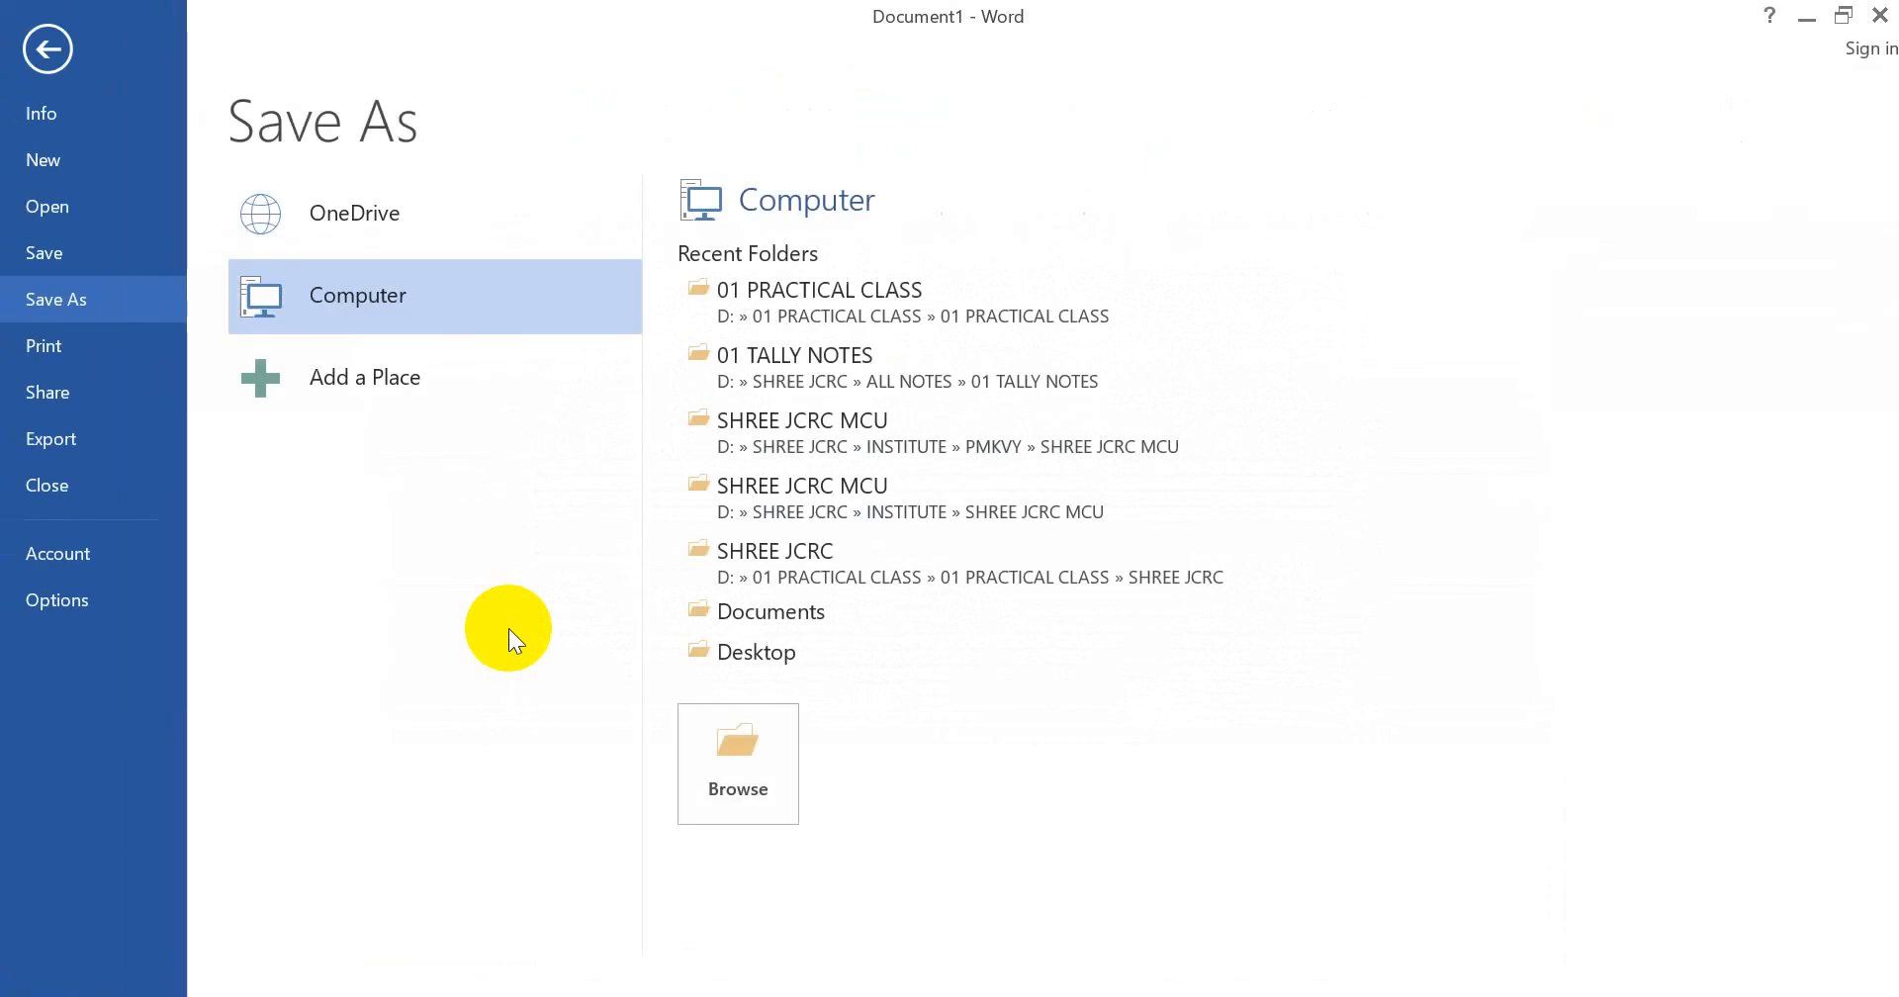
- Pick the 01 PRACTICAL CLASS folder and save the file under the name CROSS REF
left_click(859, 287)
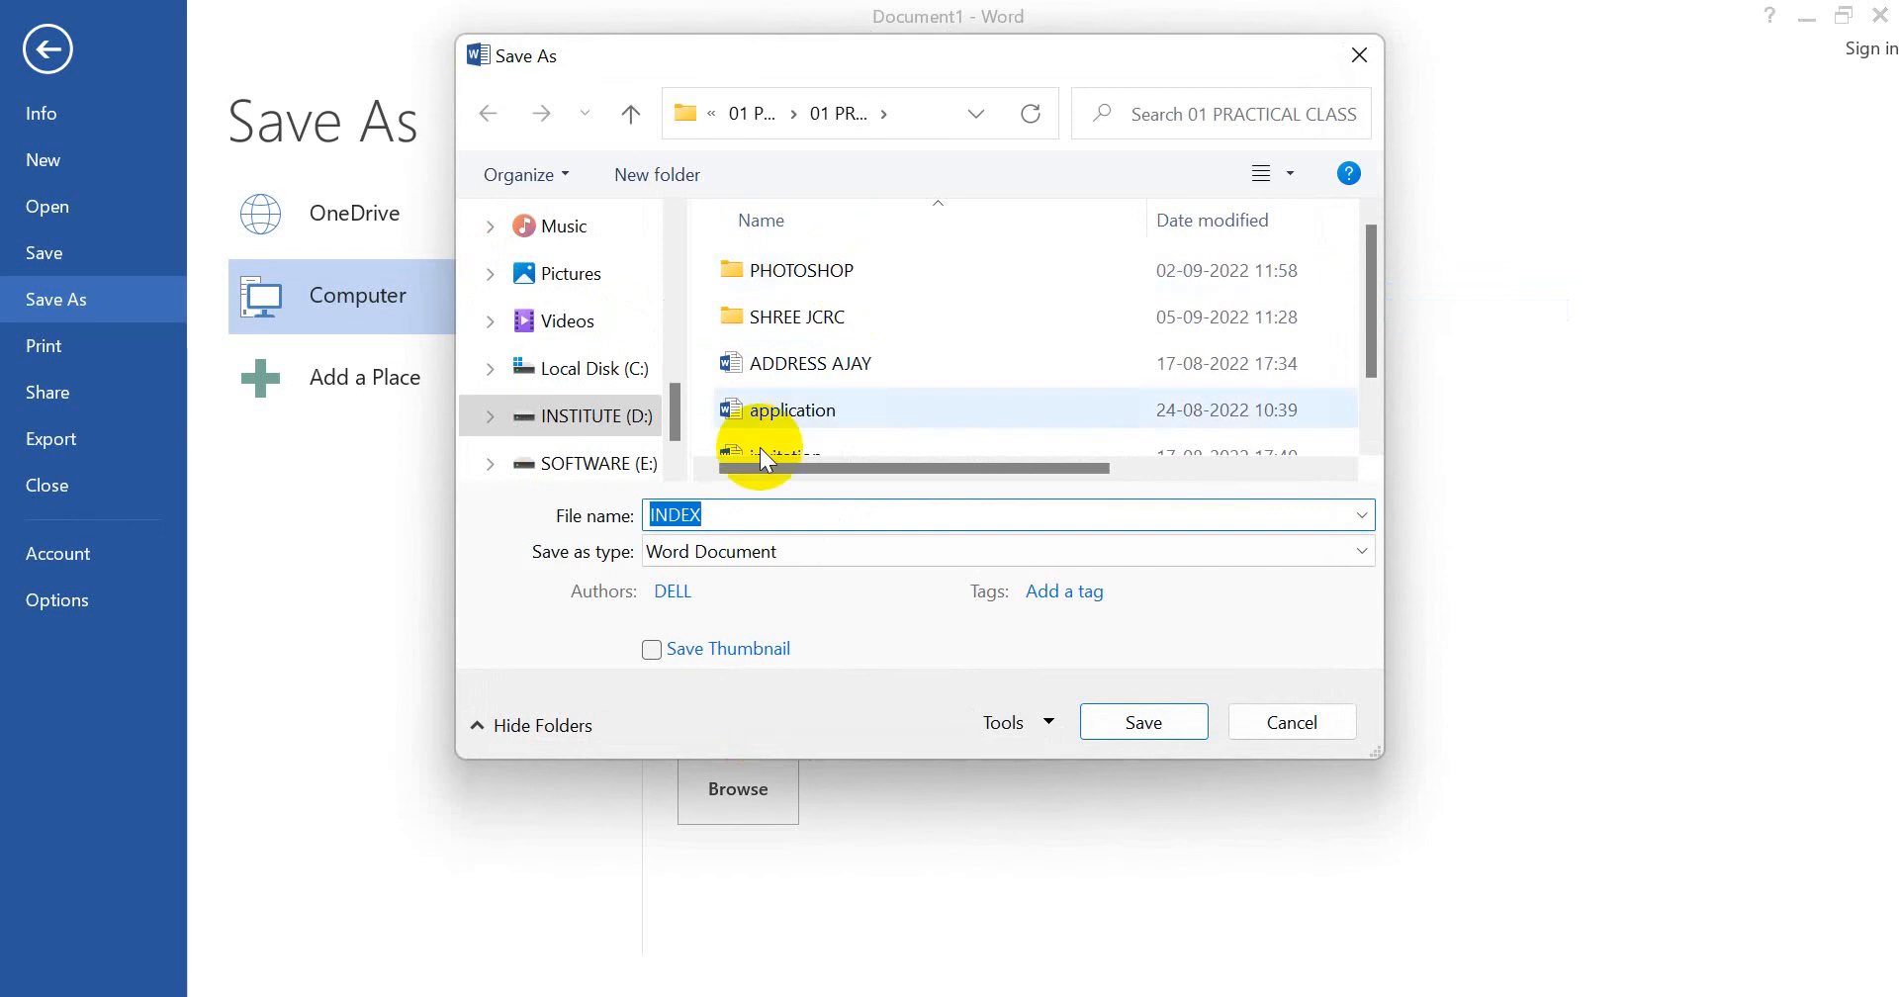
type("CR")
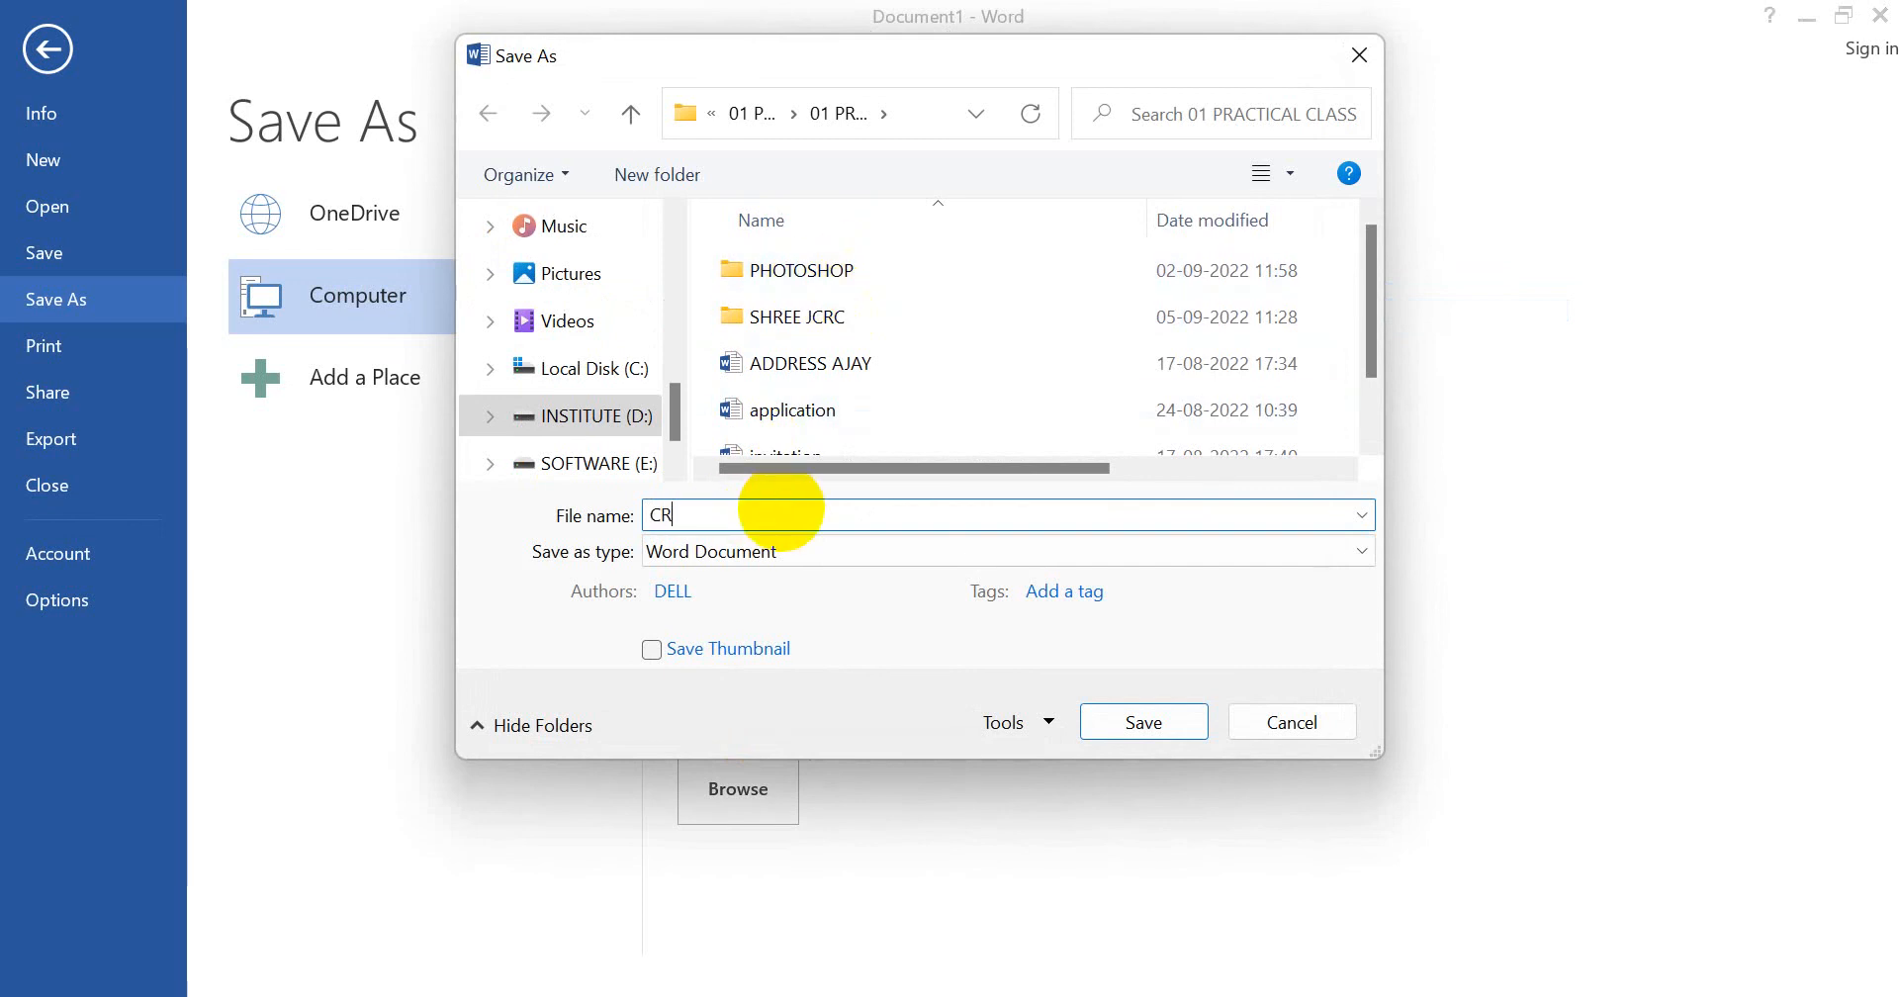
type("OSS REF")
key("Return")
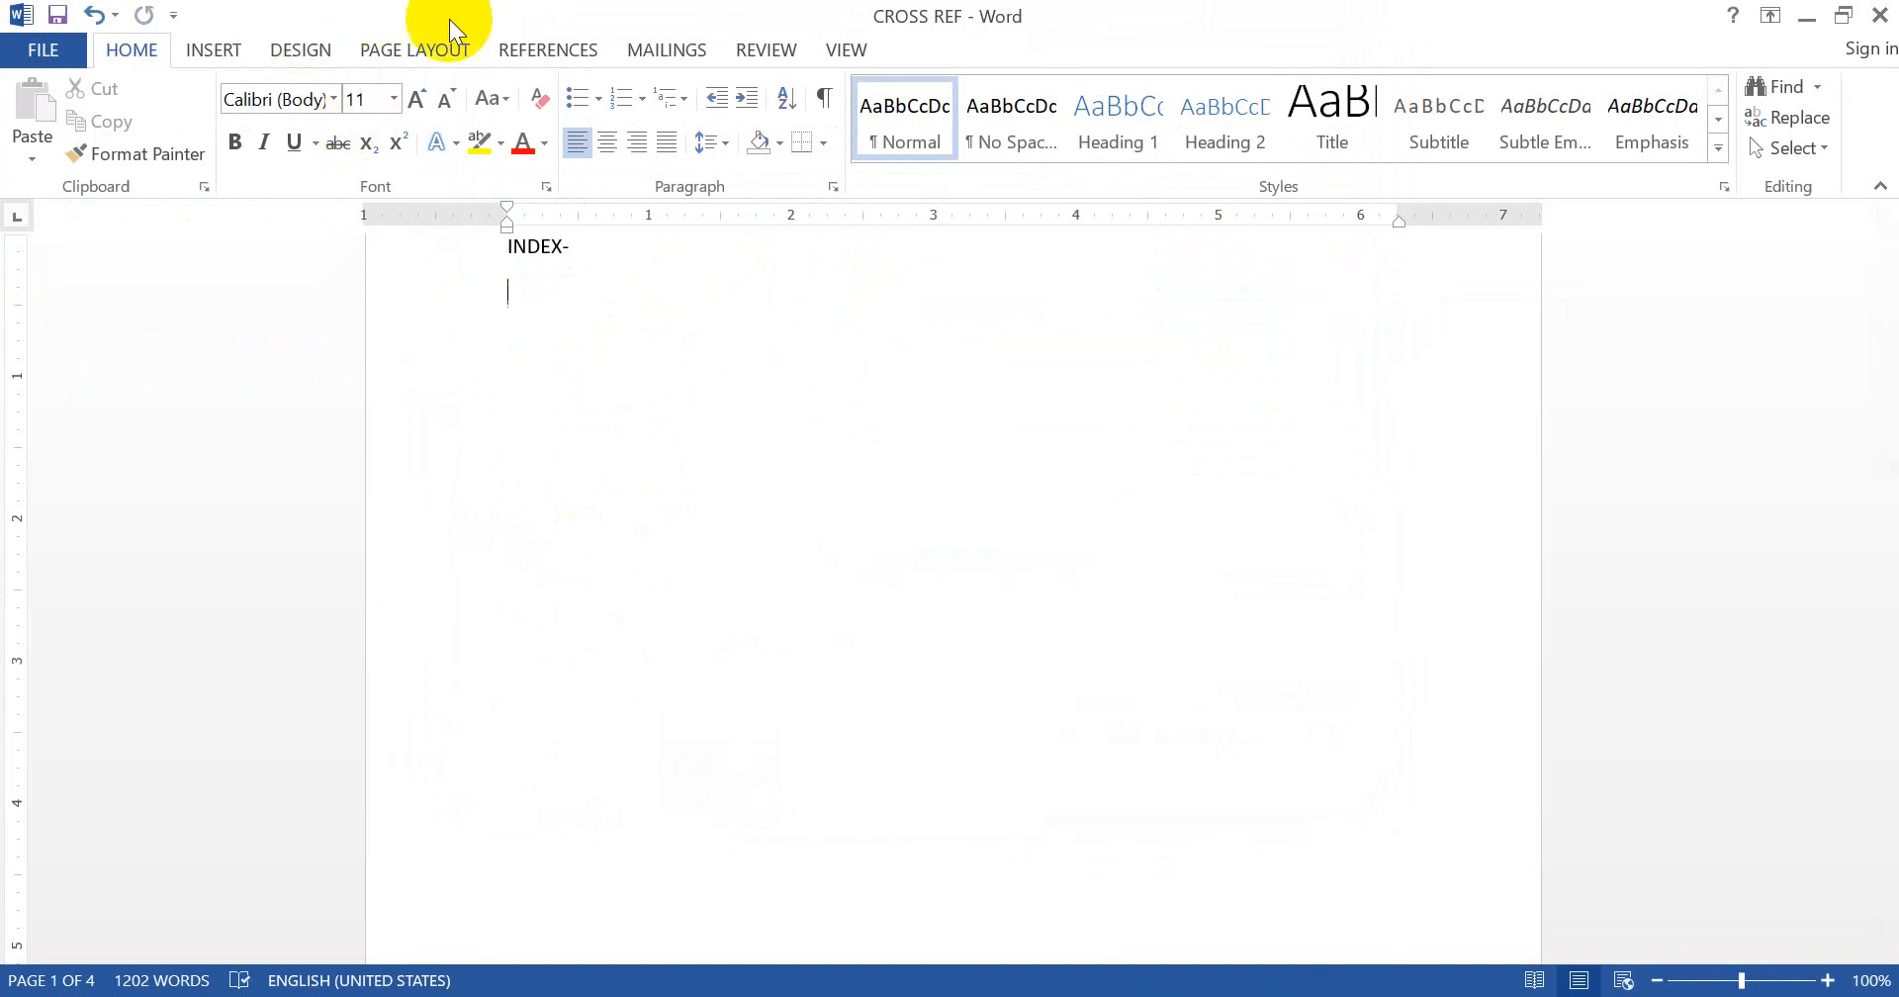
- Open the Cross-reference dialog and set the reference type to Heading
left_click(216, 55)
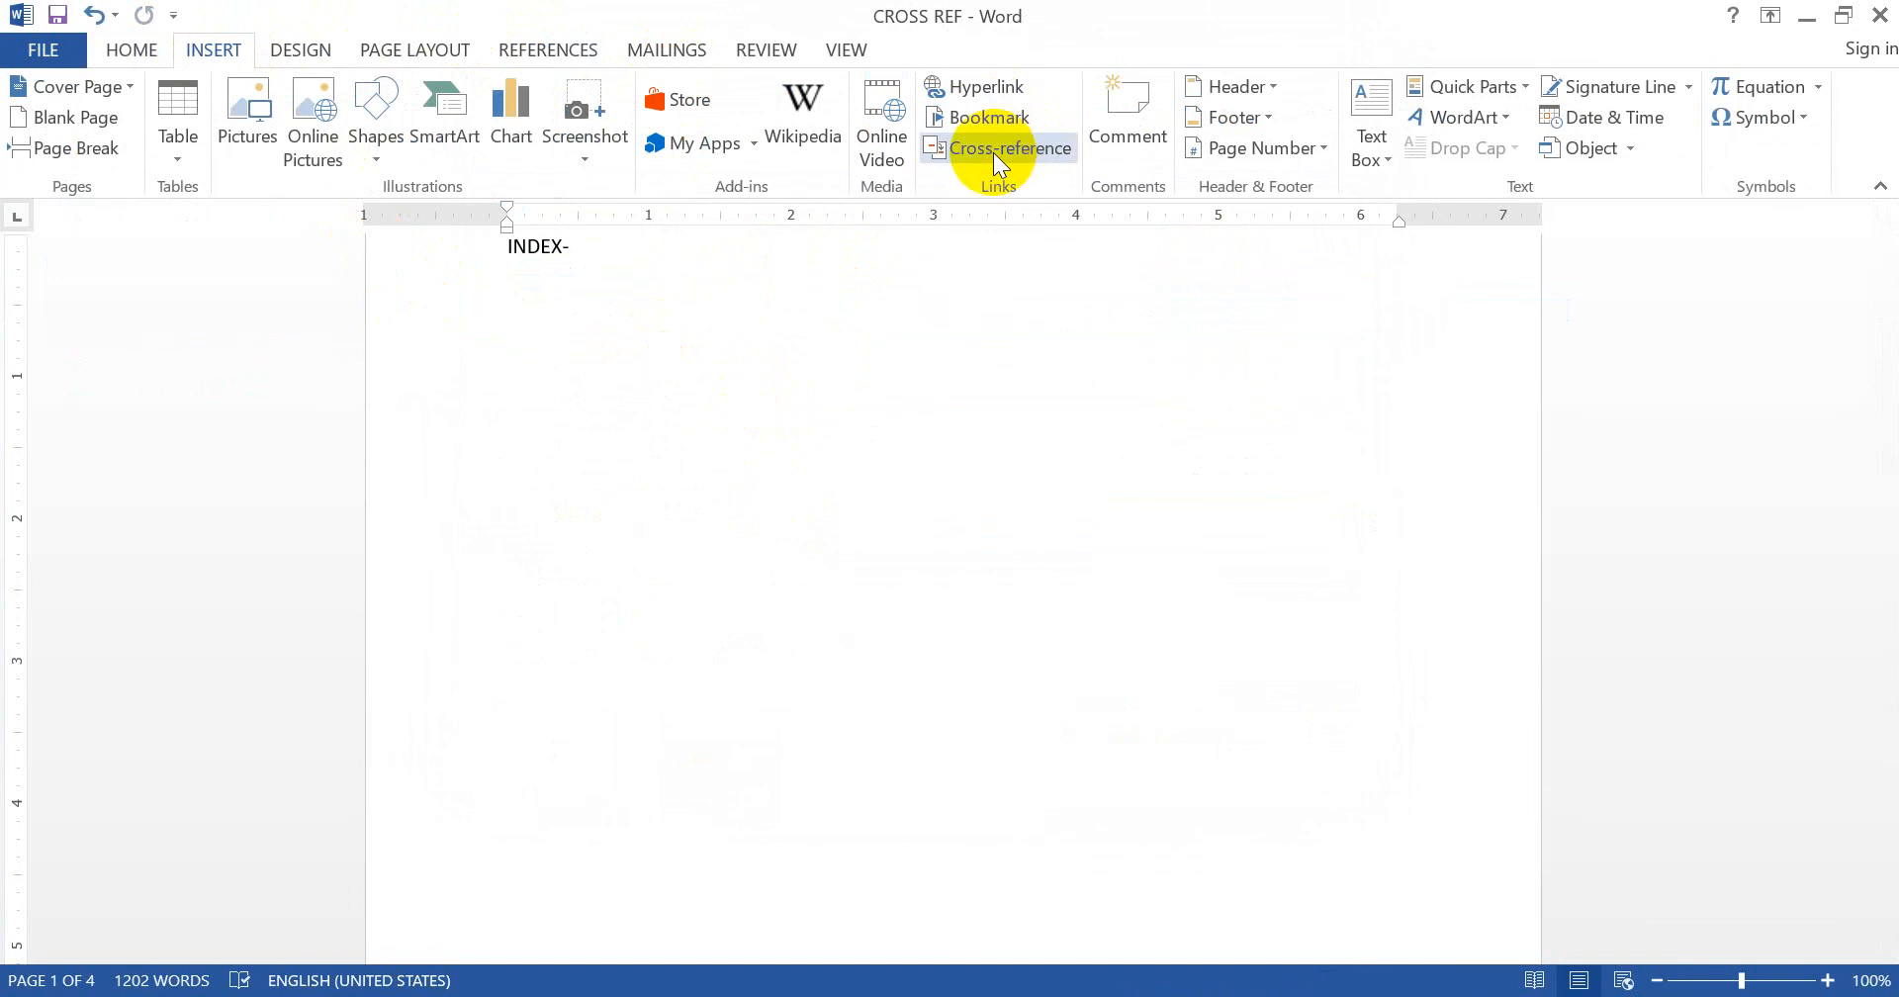
left_click(550, 51)
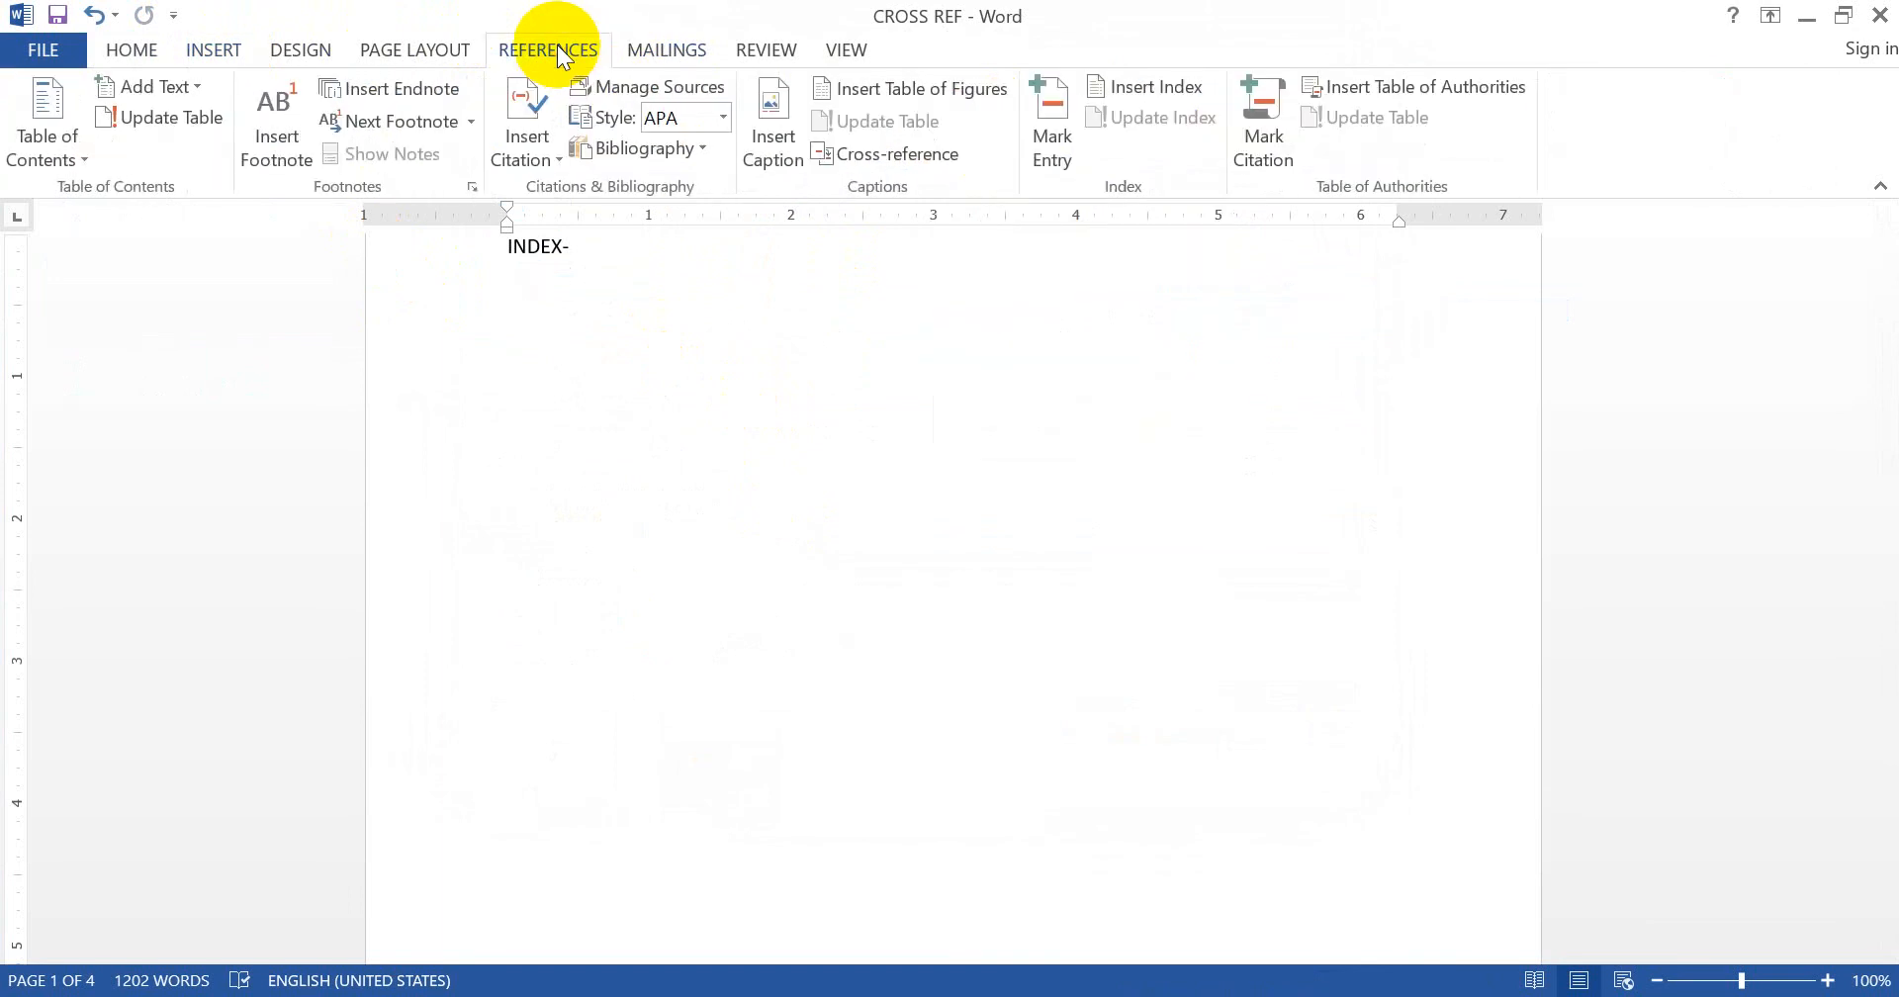
left_click(879, 156)
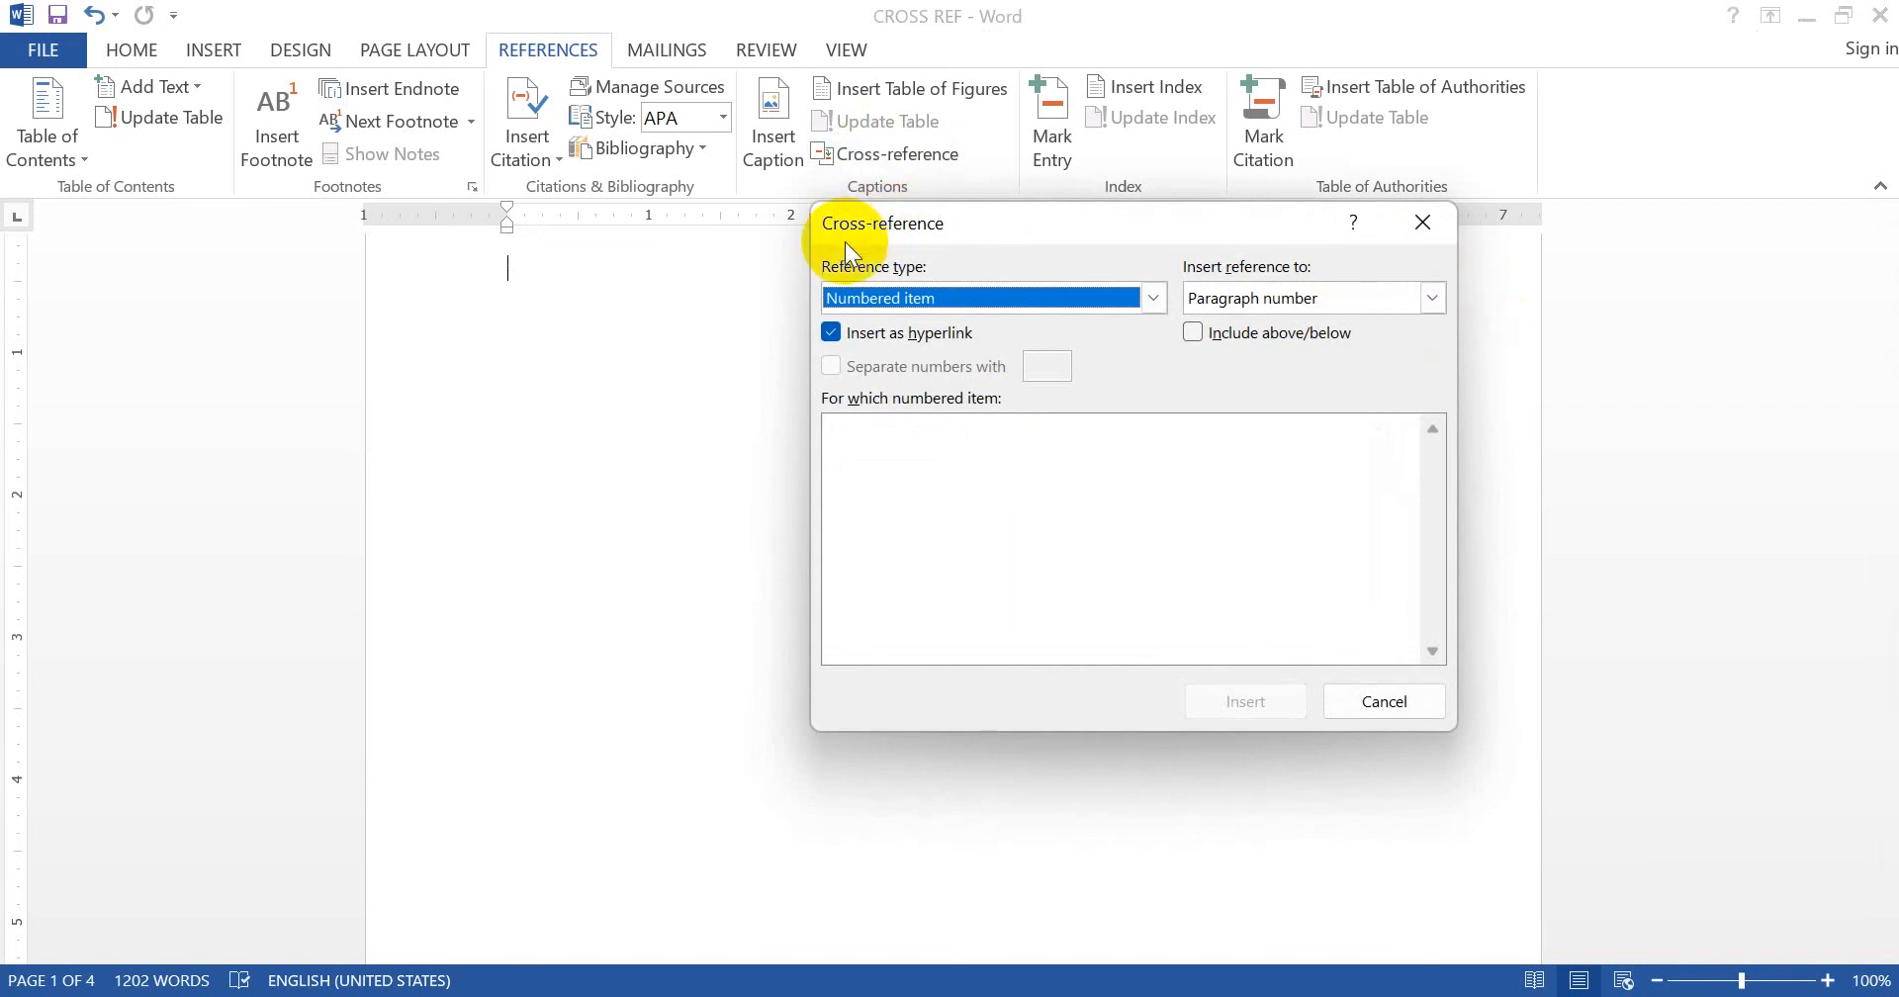
left_click(1153, 300)
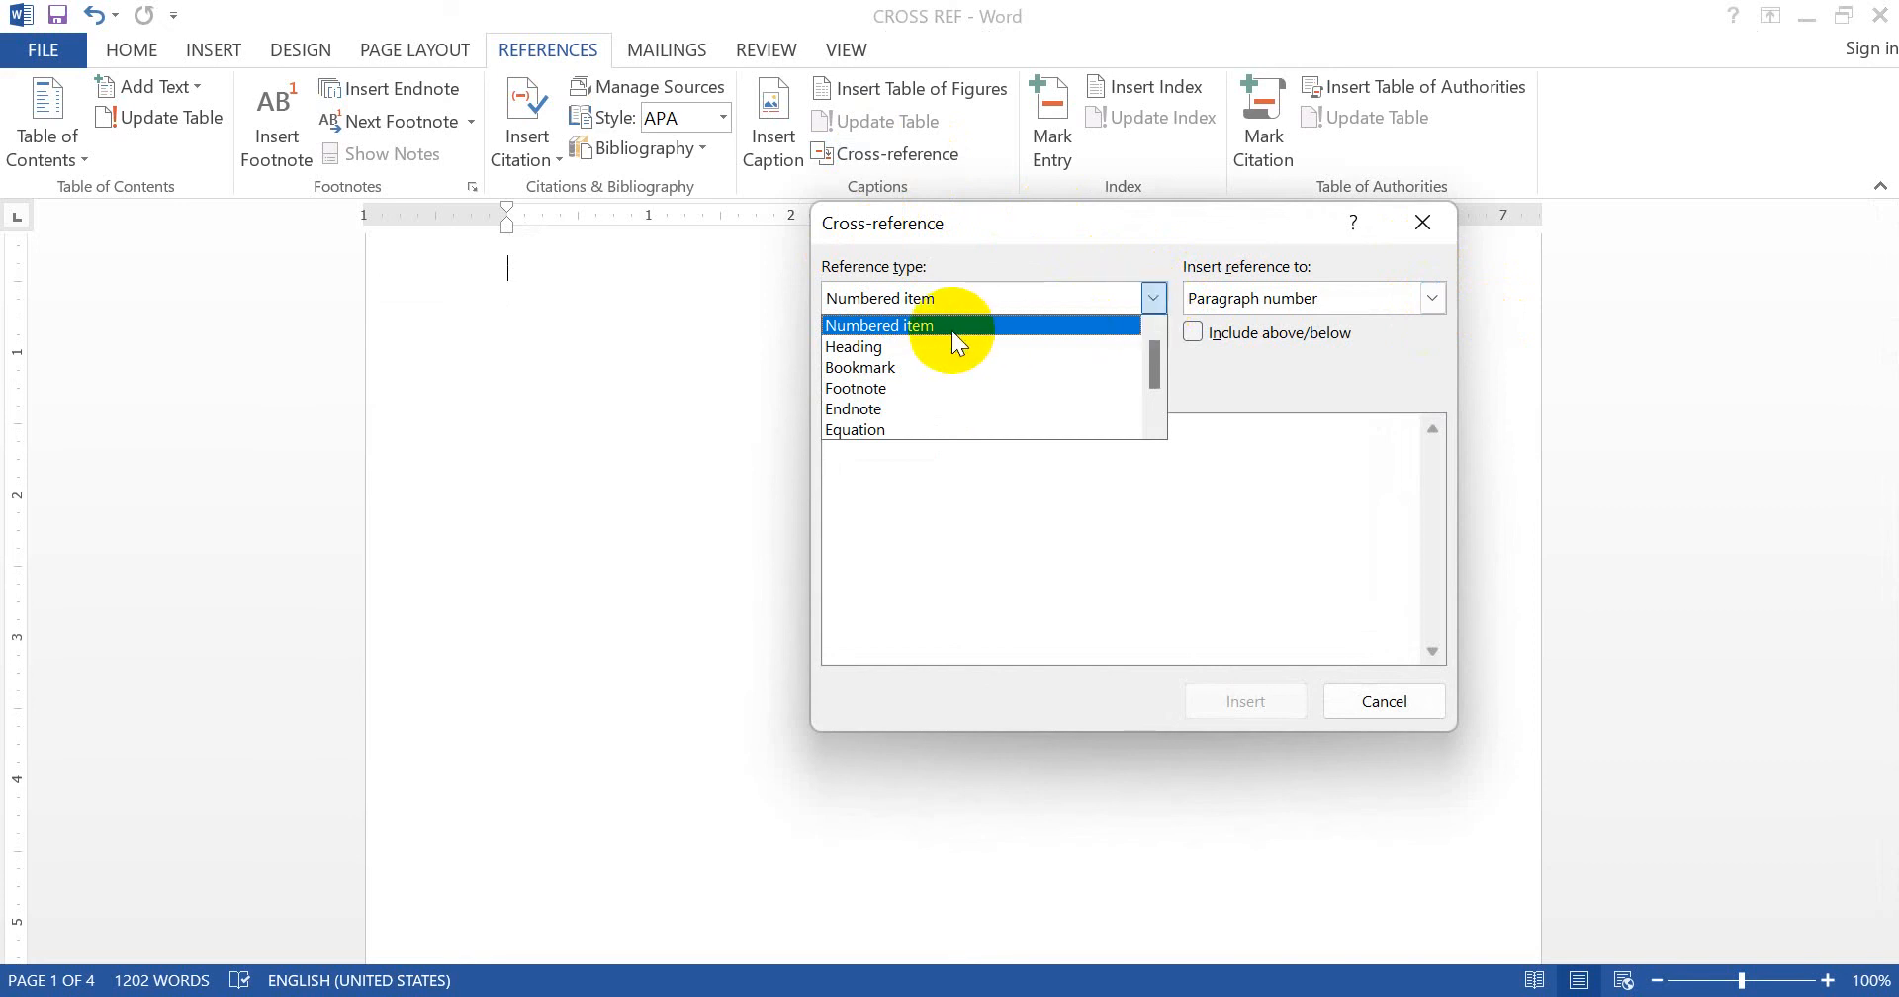
left_click(879, 346)
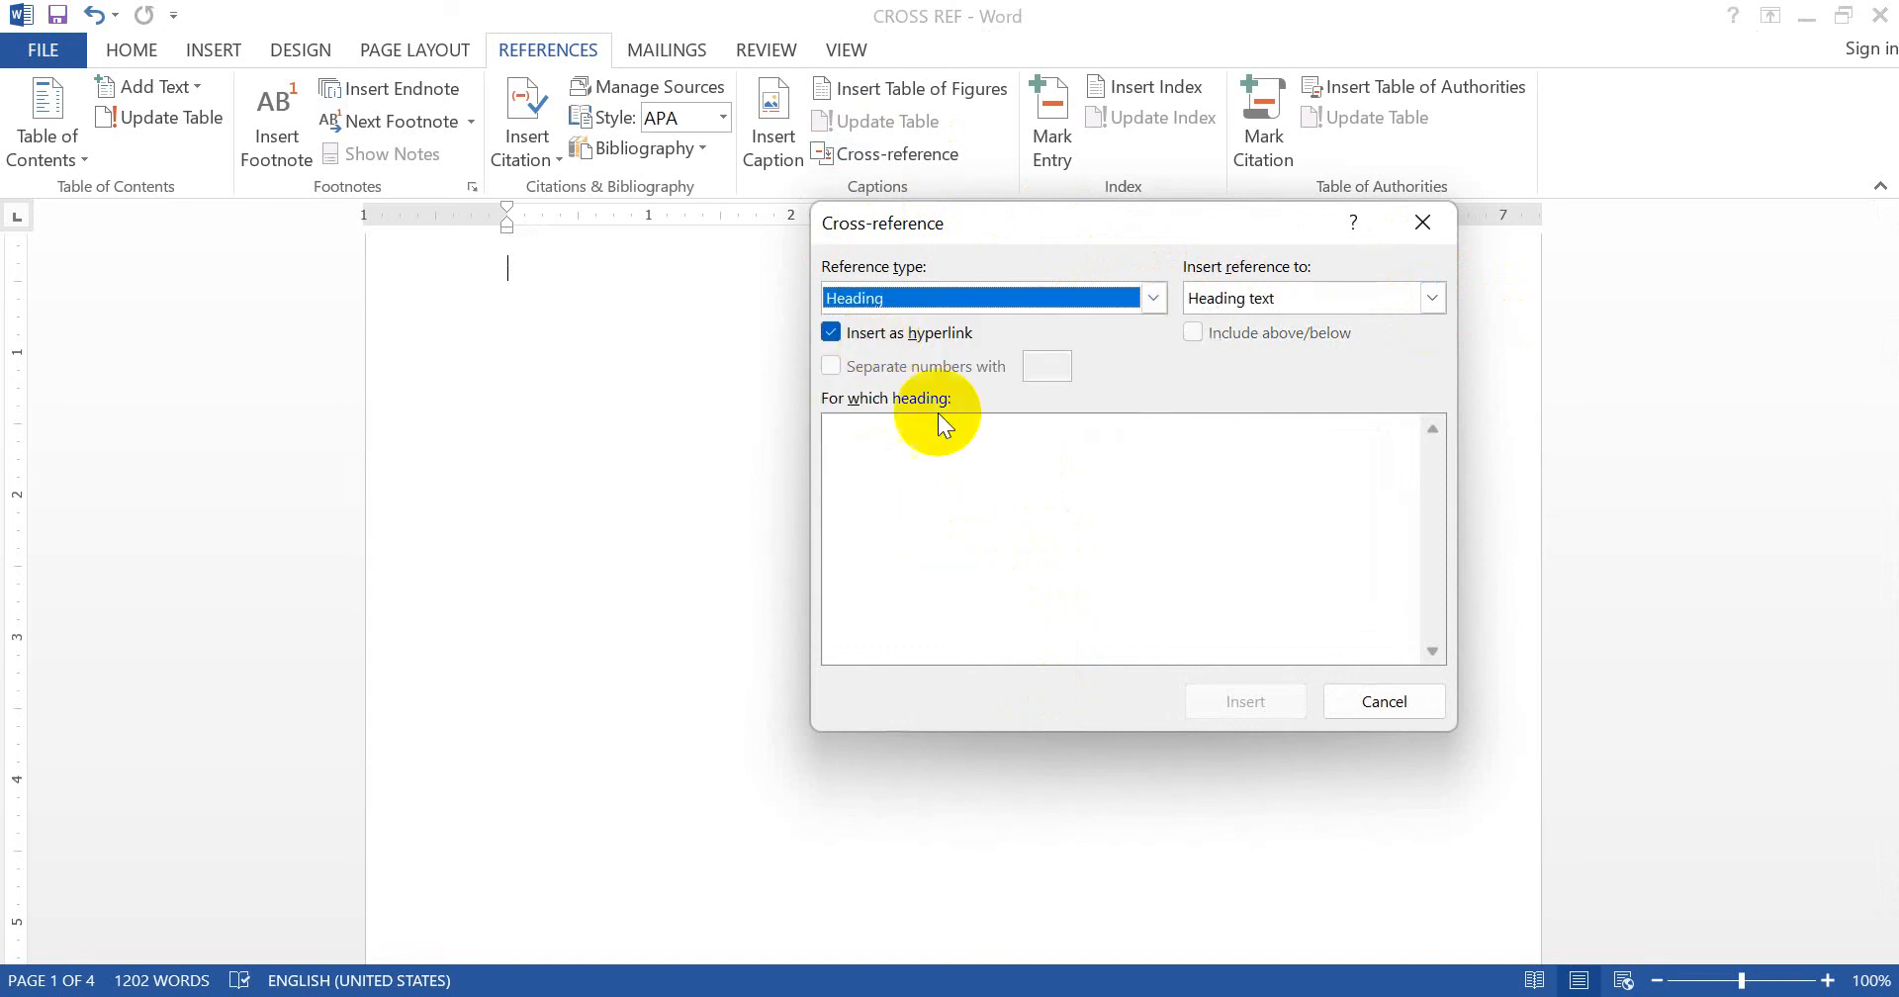
left_click(1060, 294)
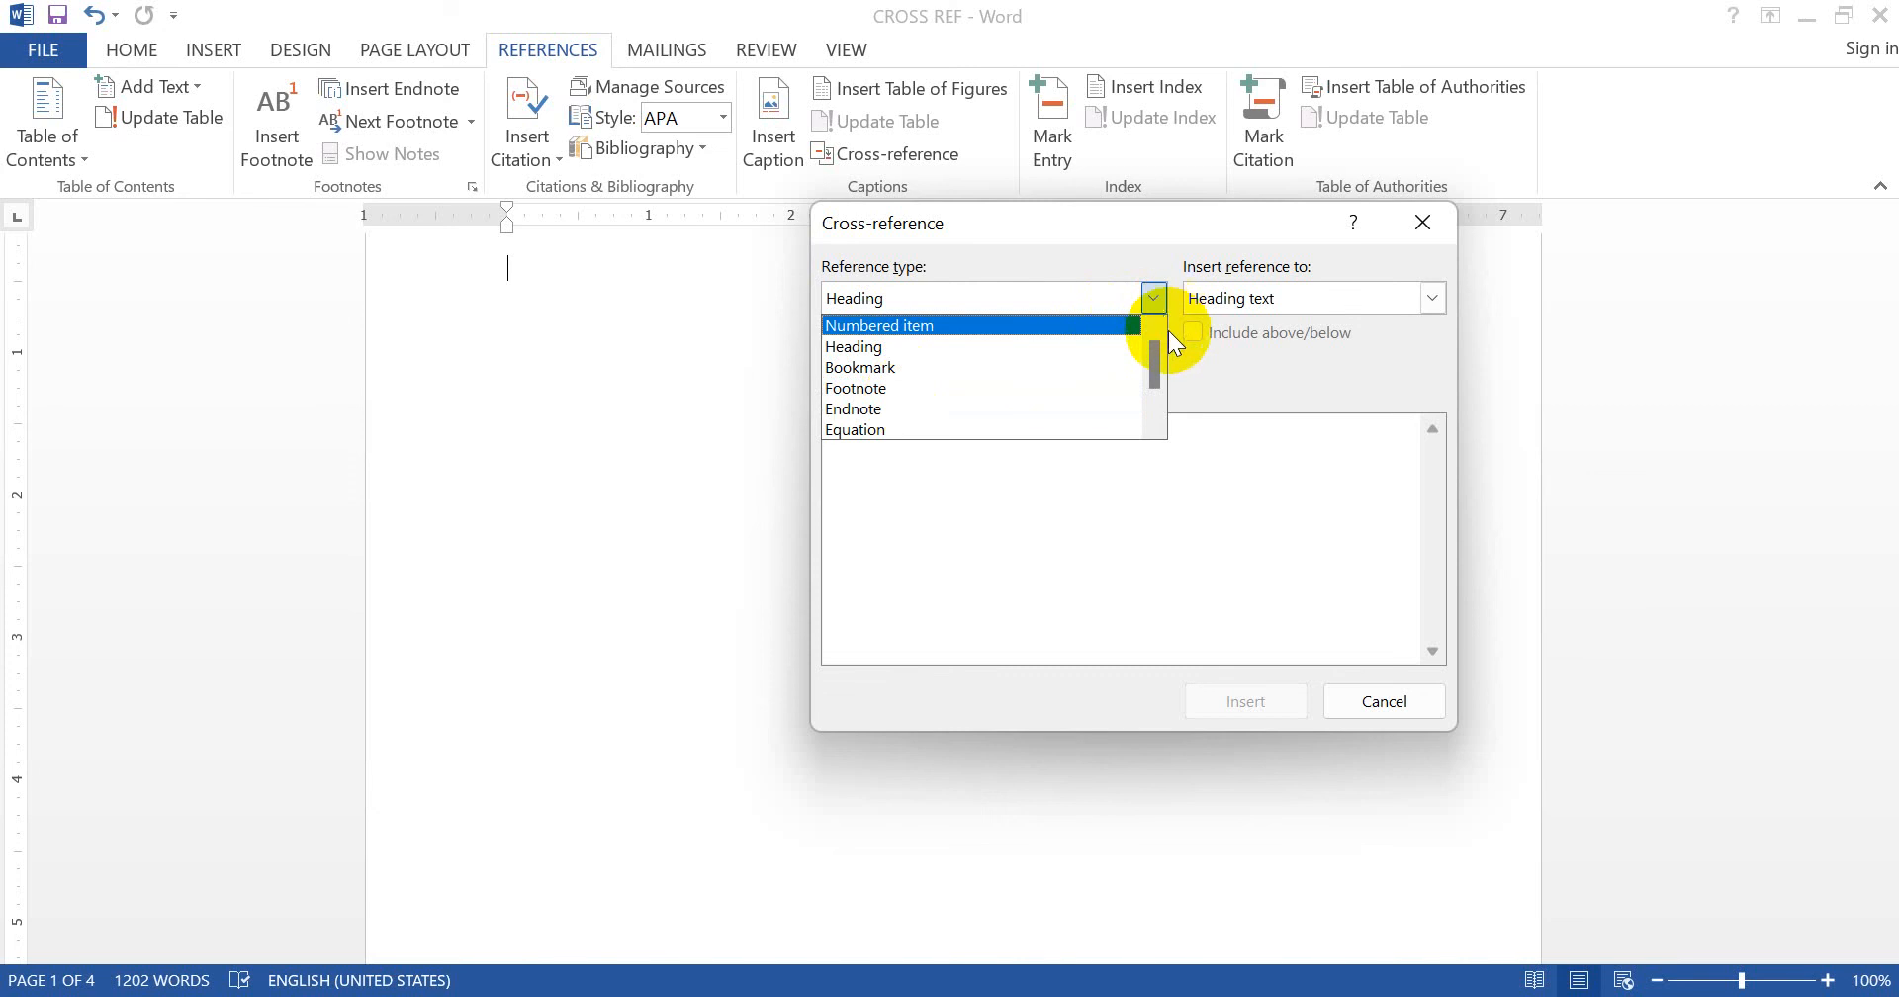
left_click_drag(1149, 366, 1143, 418)
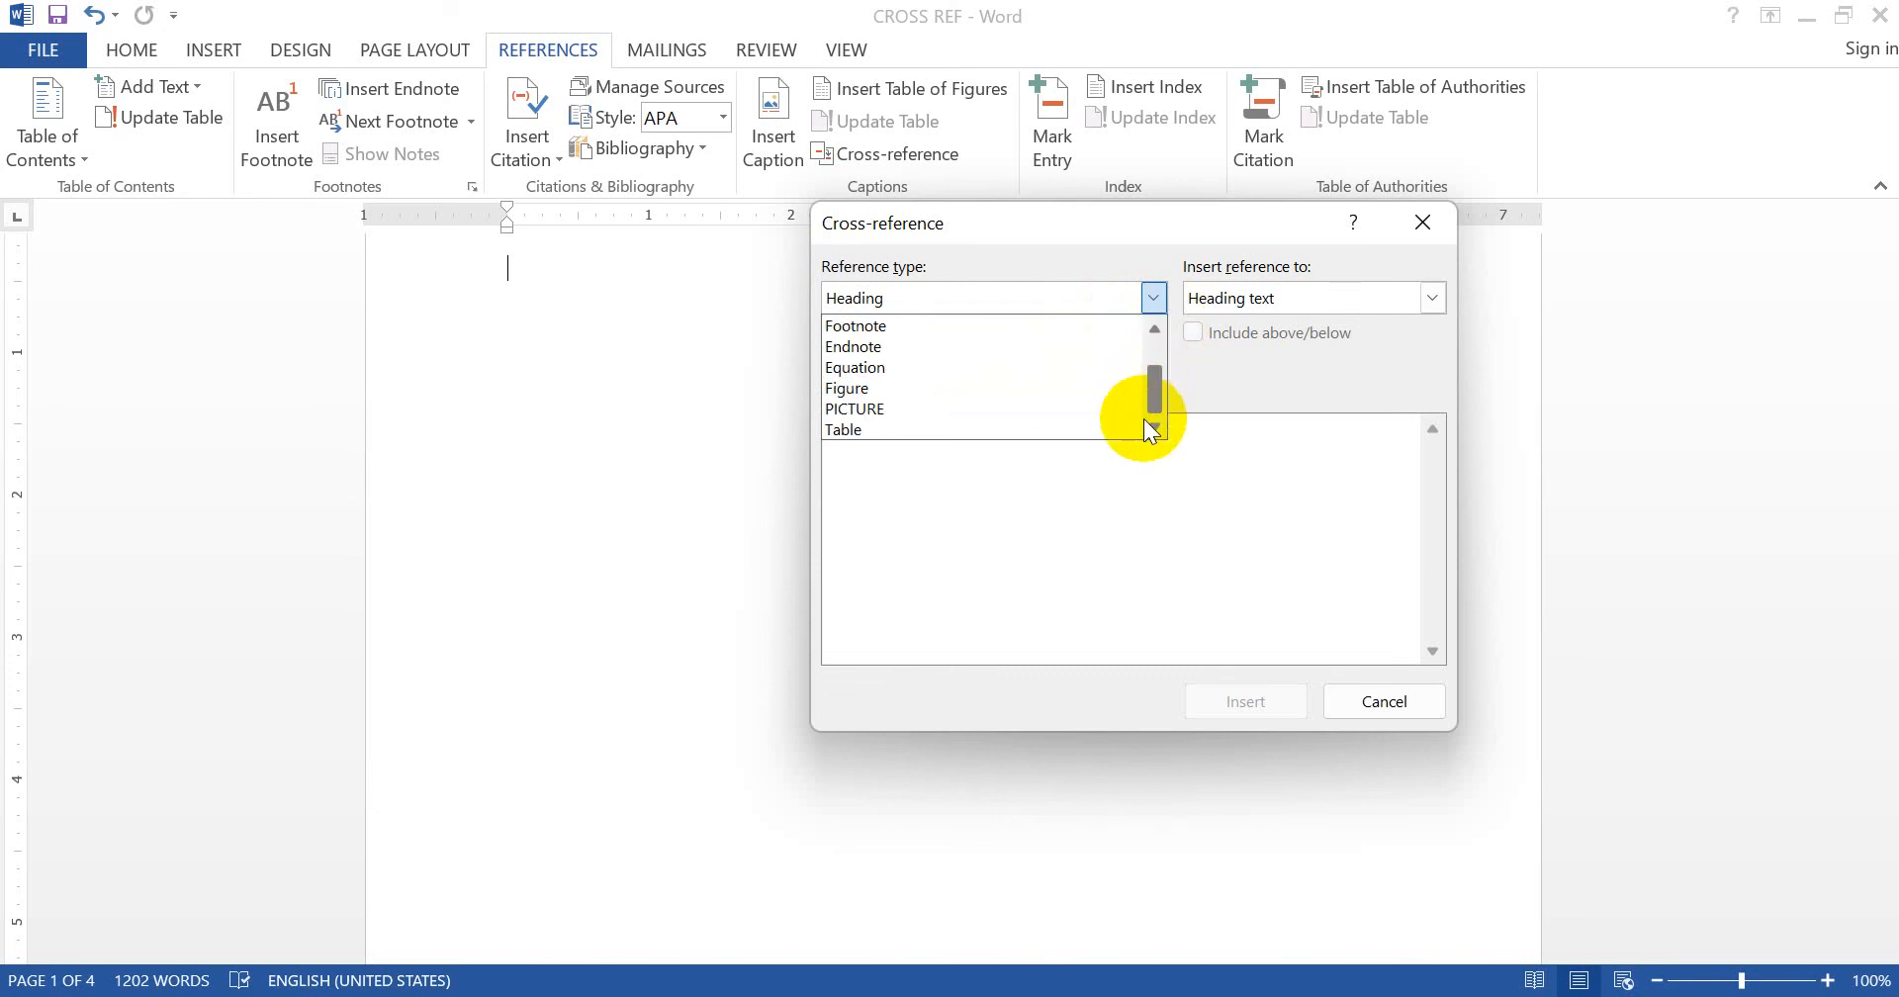
- Try the Figure and Numbered item reference types, then cancel the Cross-reference dialog
left_click(955, 388)
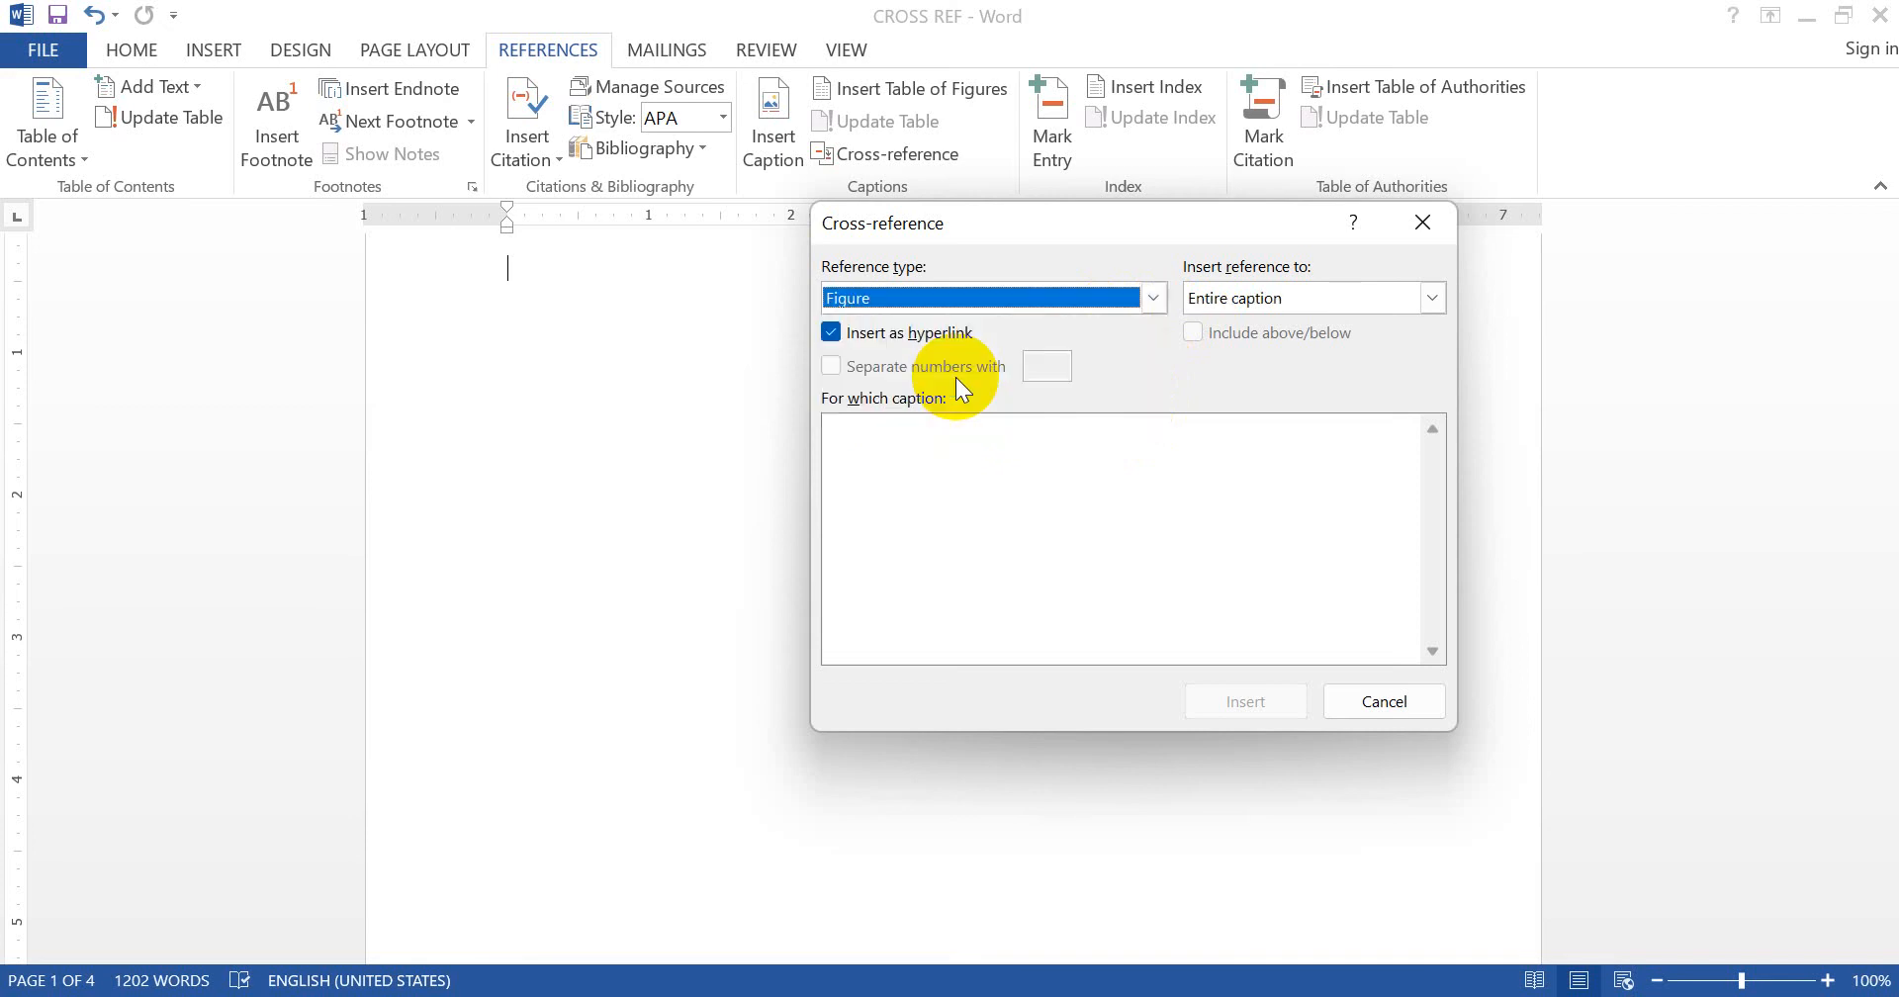
left_click(1152, 298)
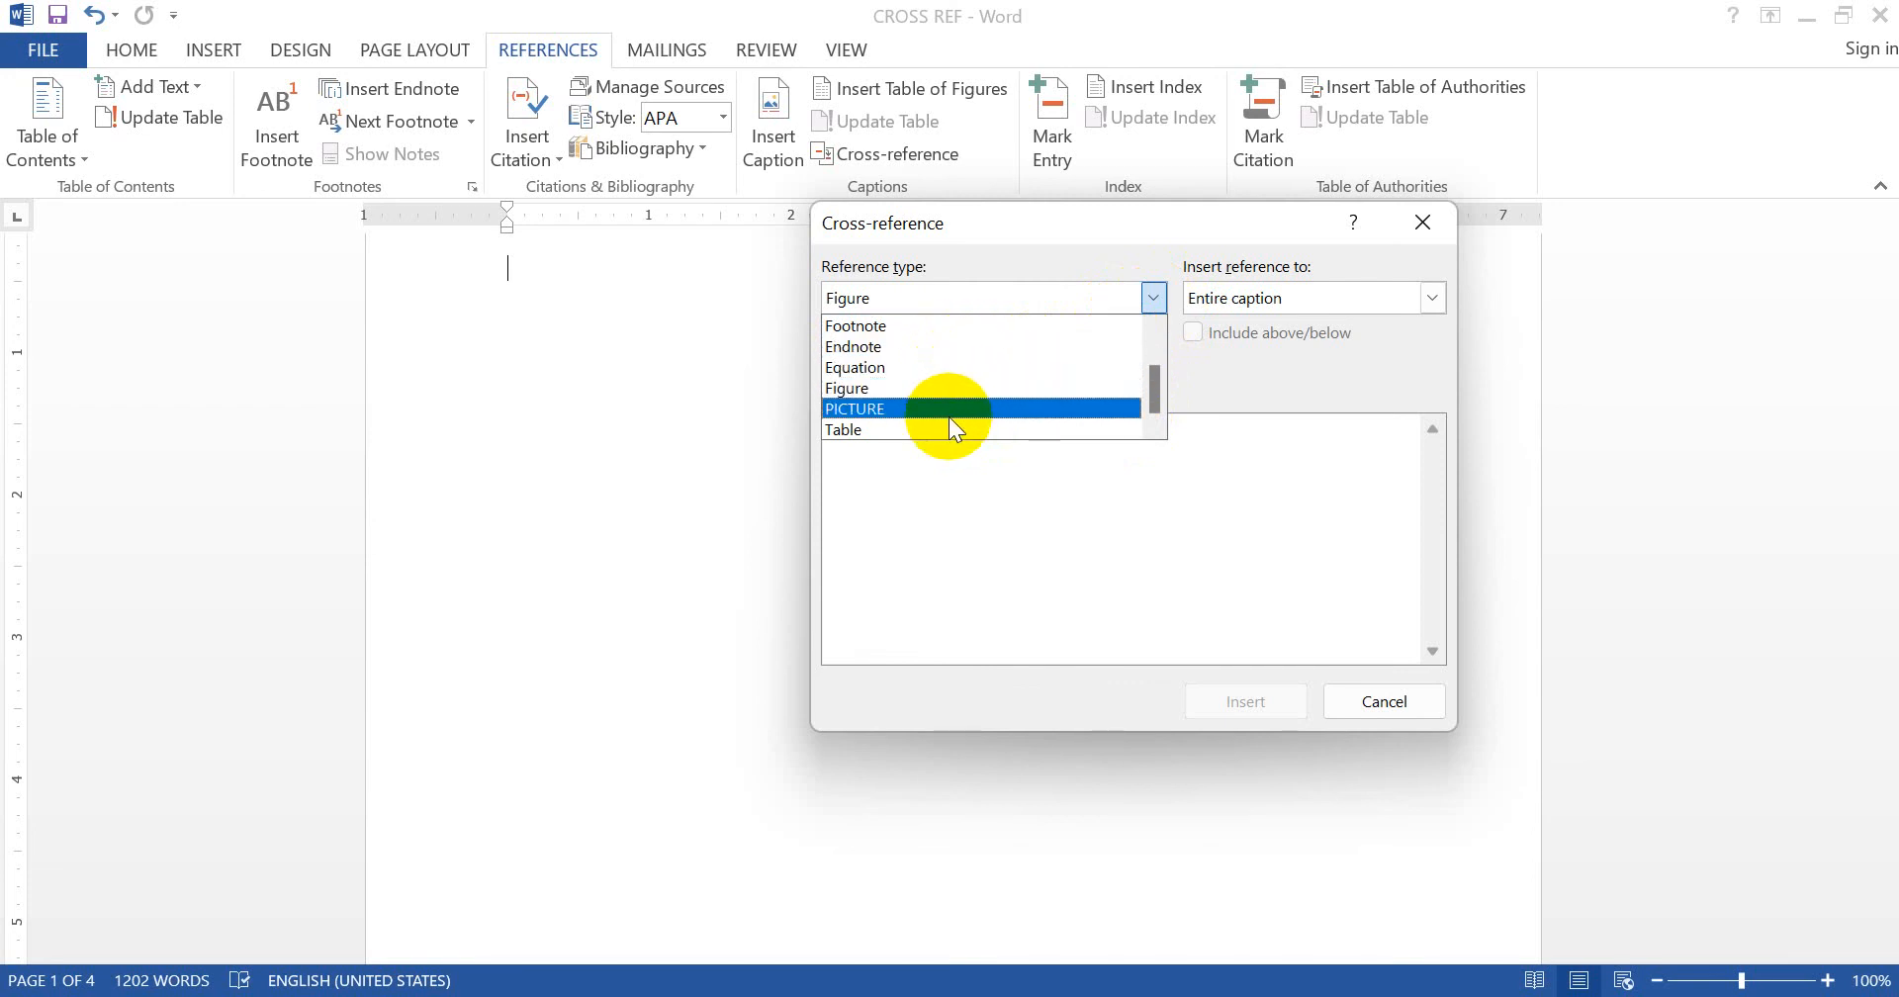
left_click(1156, 382)
left_click_drag(1156, 382, 1152, 358)
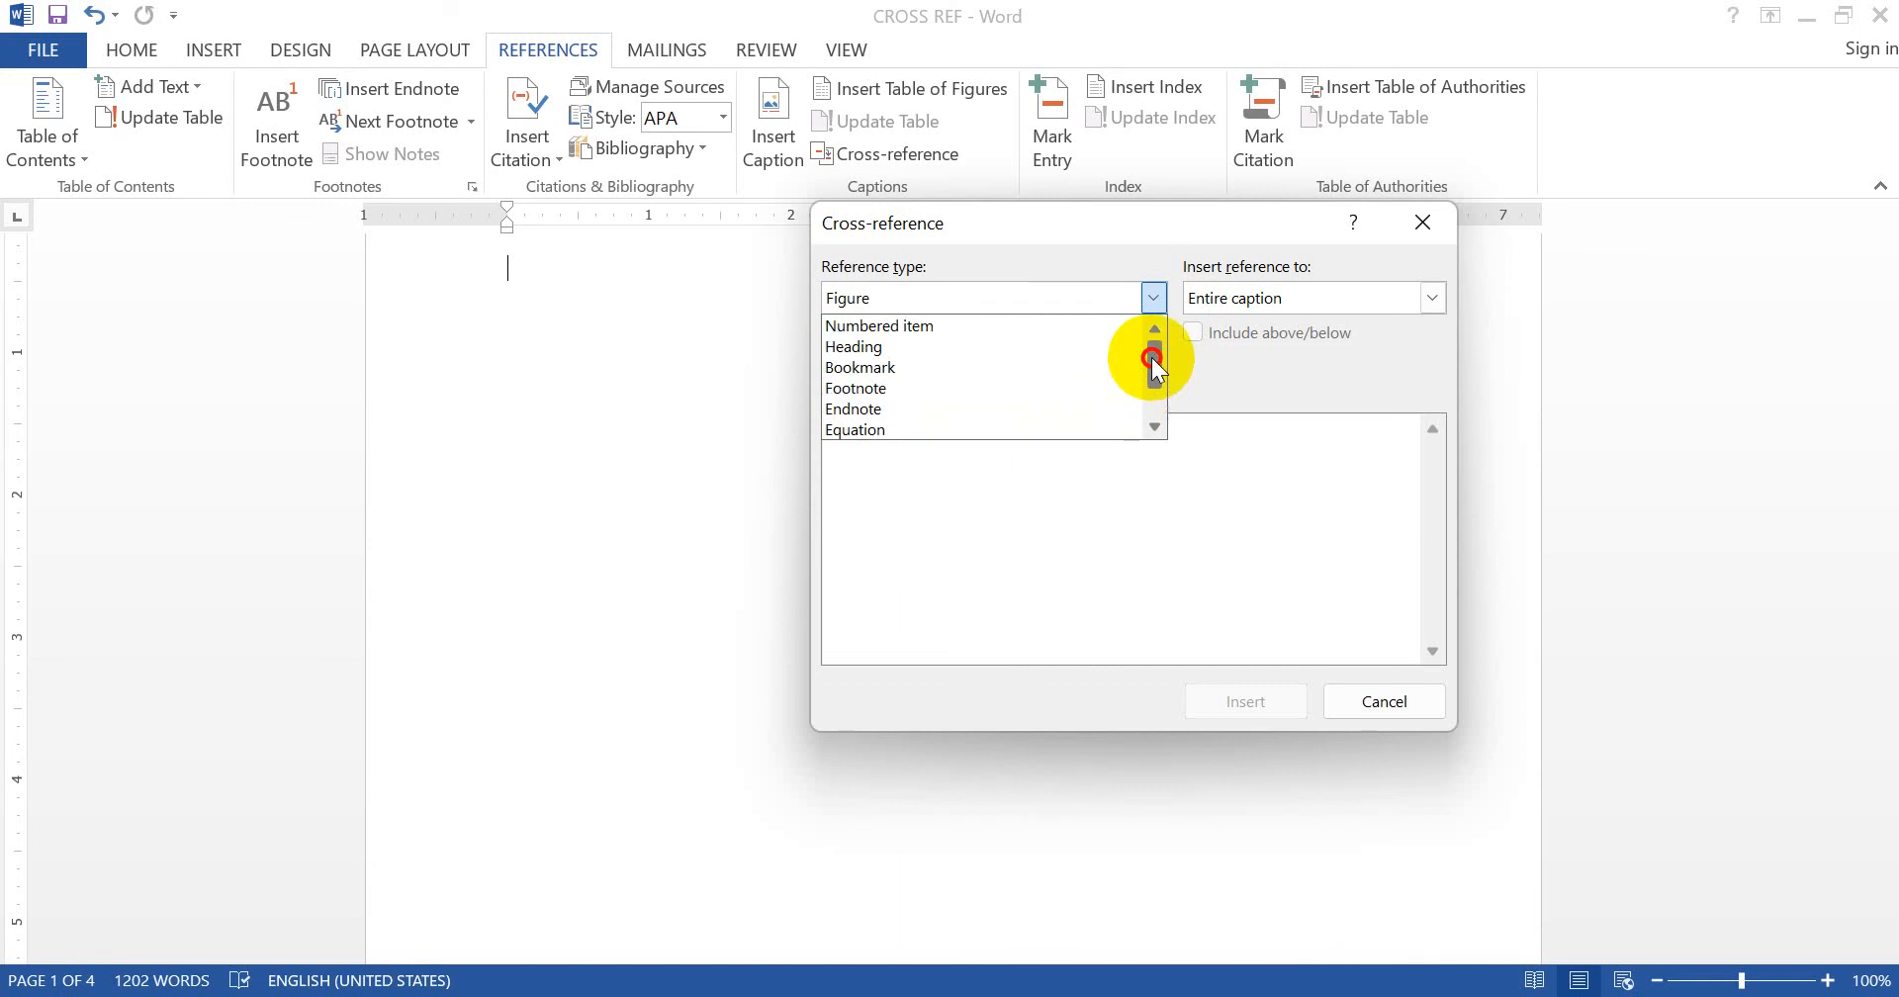
left_click(996, 328)
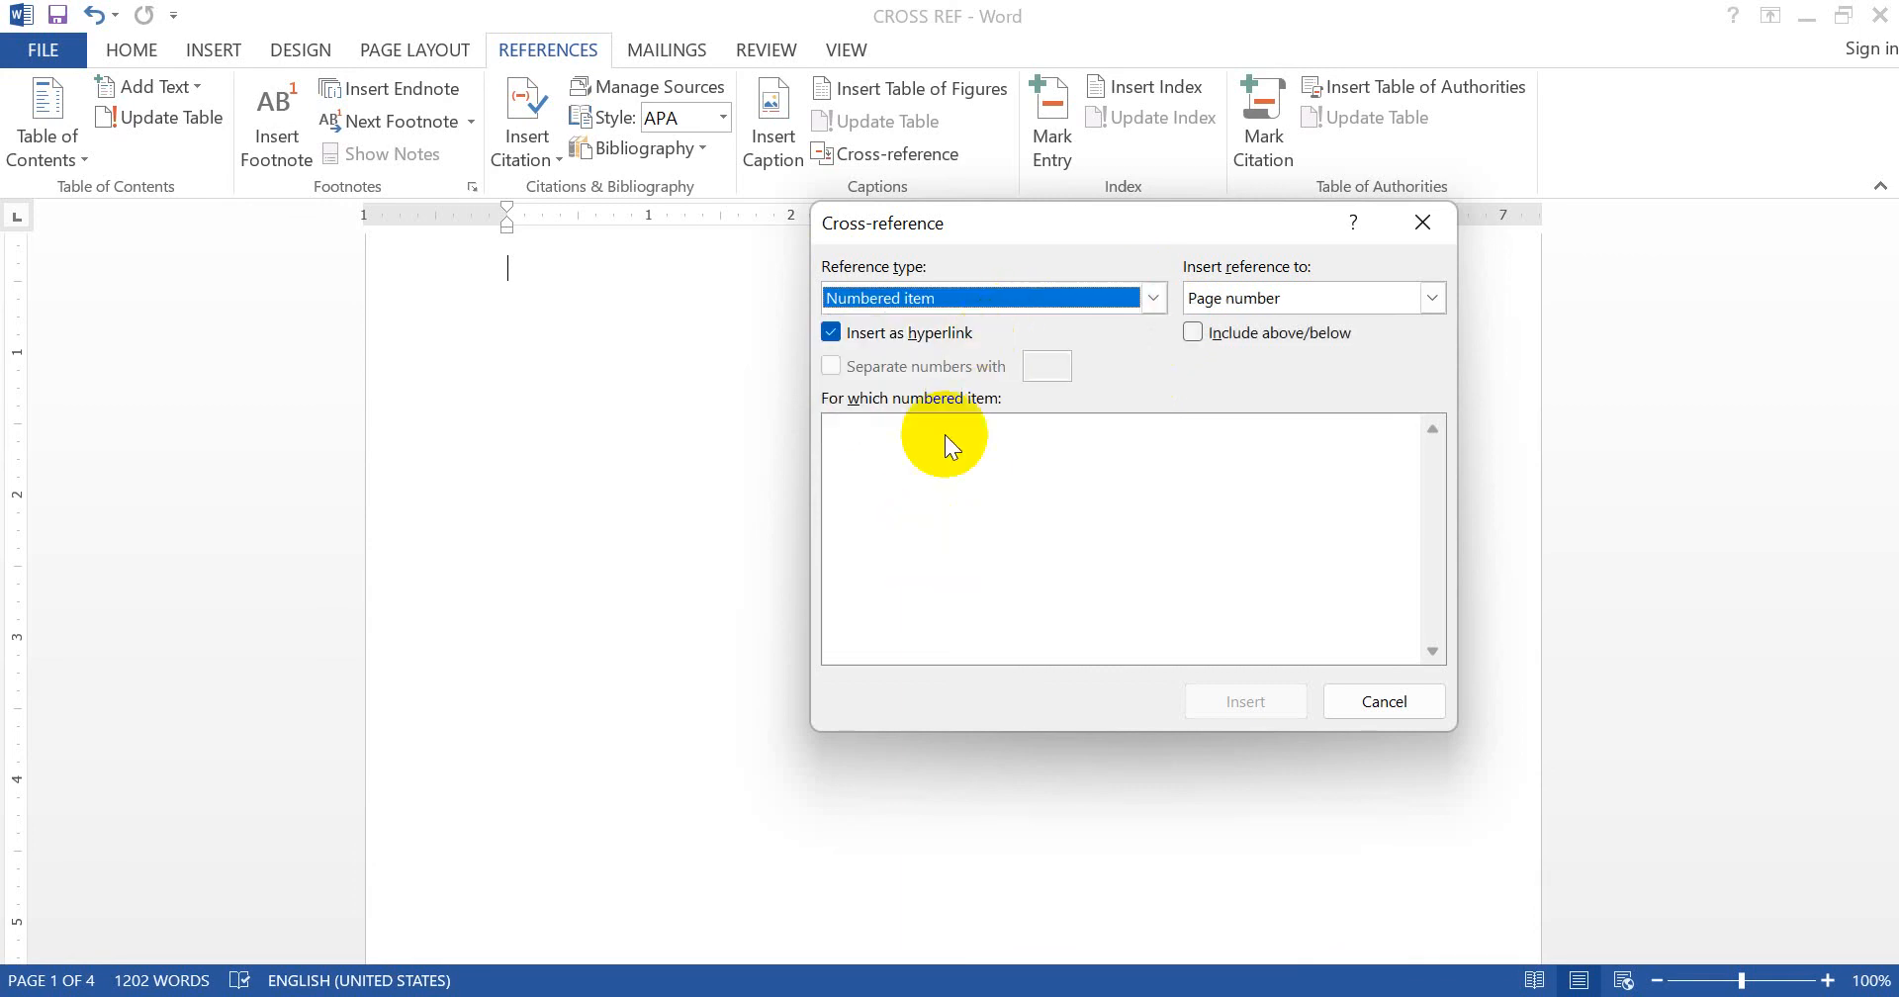
left_click(1153, 298)
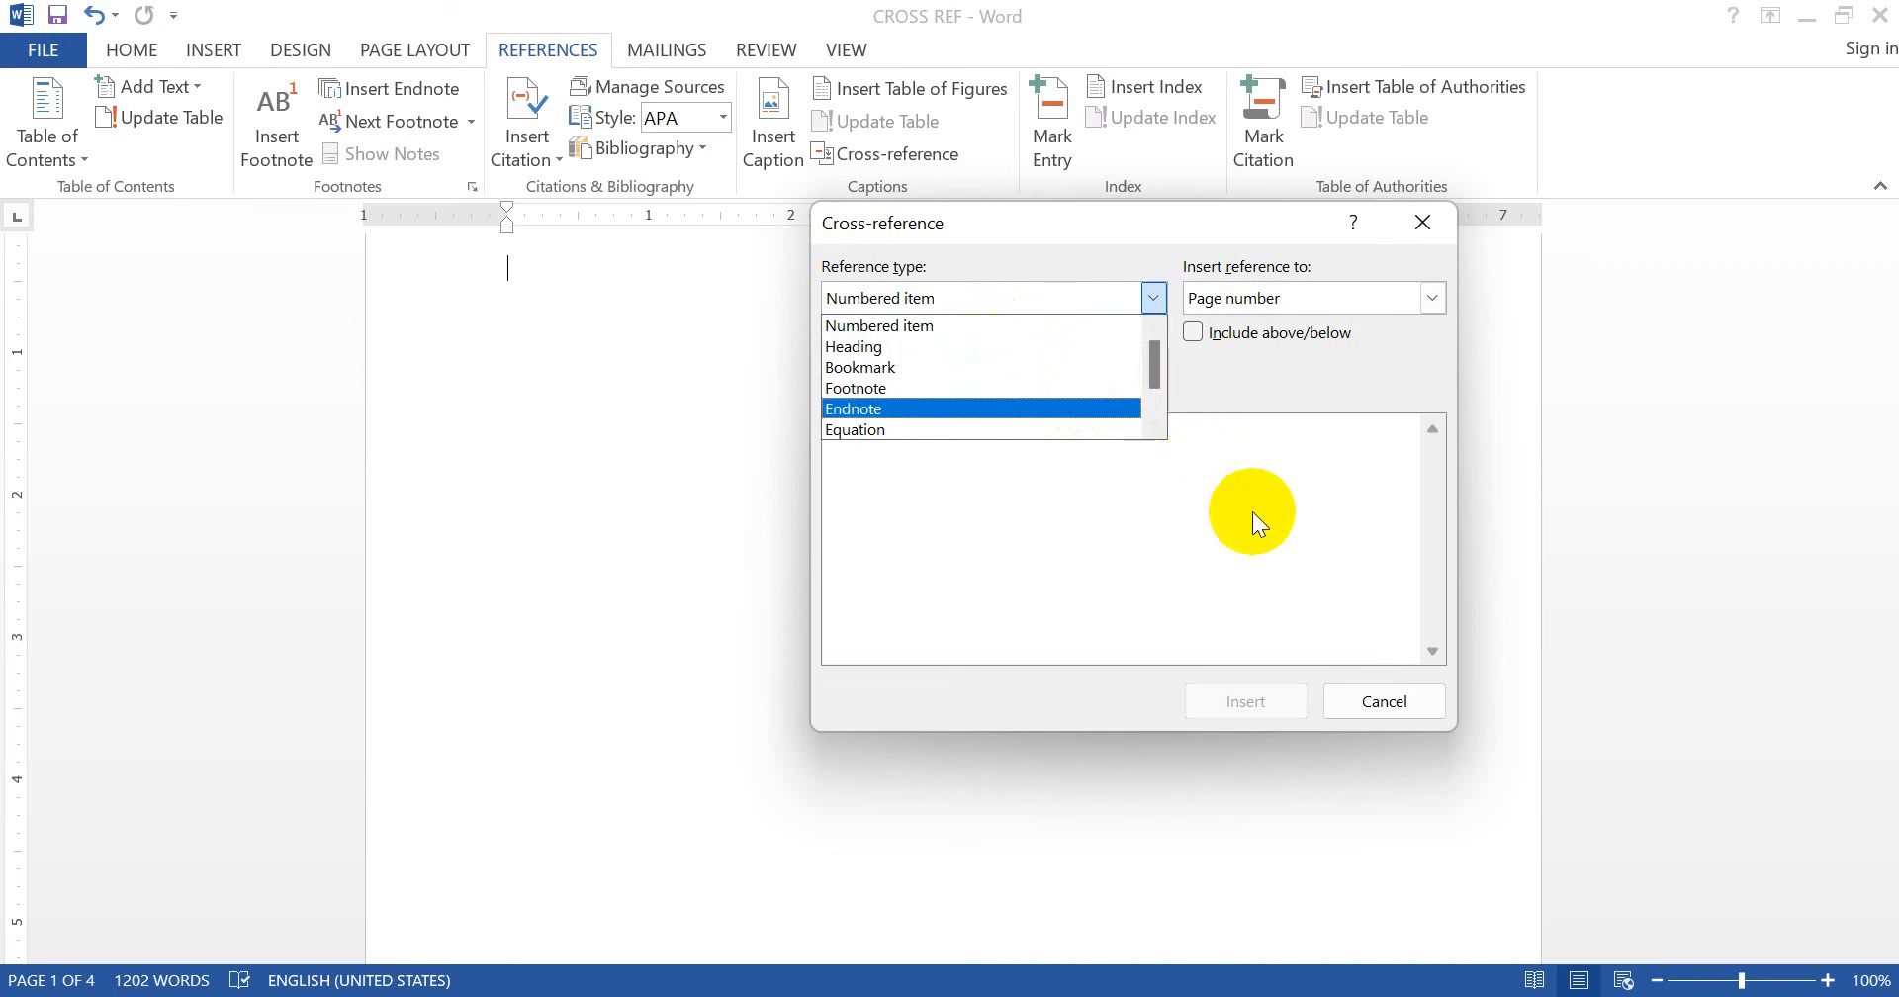
left_click(1360, 699)
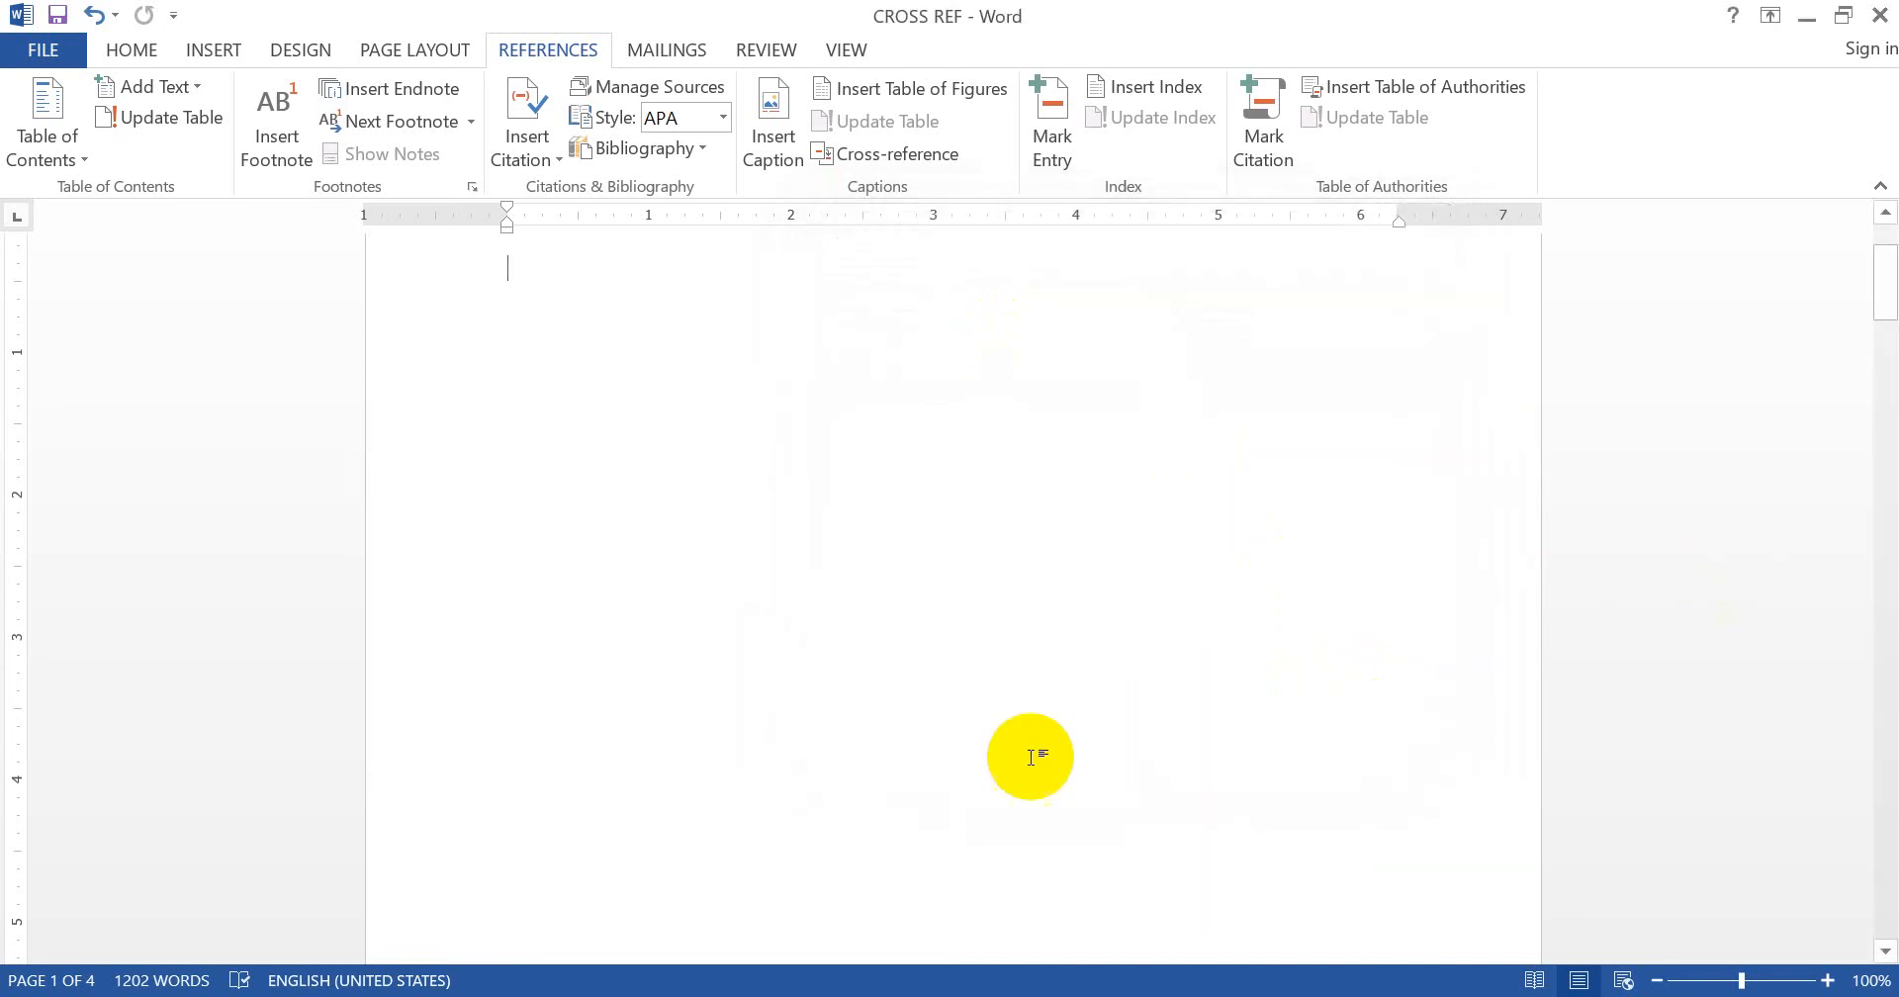
- Apply the Heading 1 style to the CHAPTER 1 line
scroll(882, 788, "down", 10)
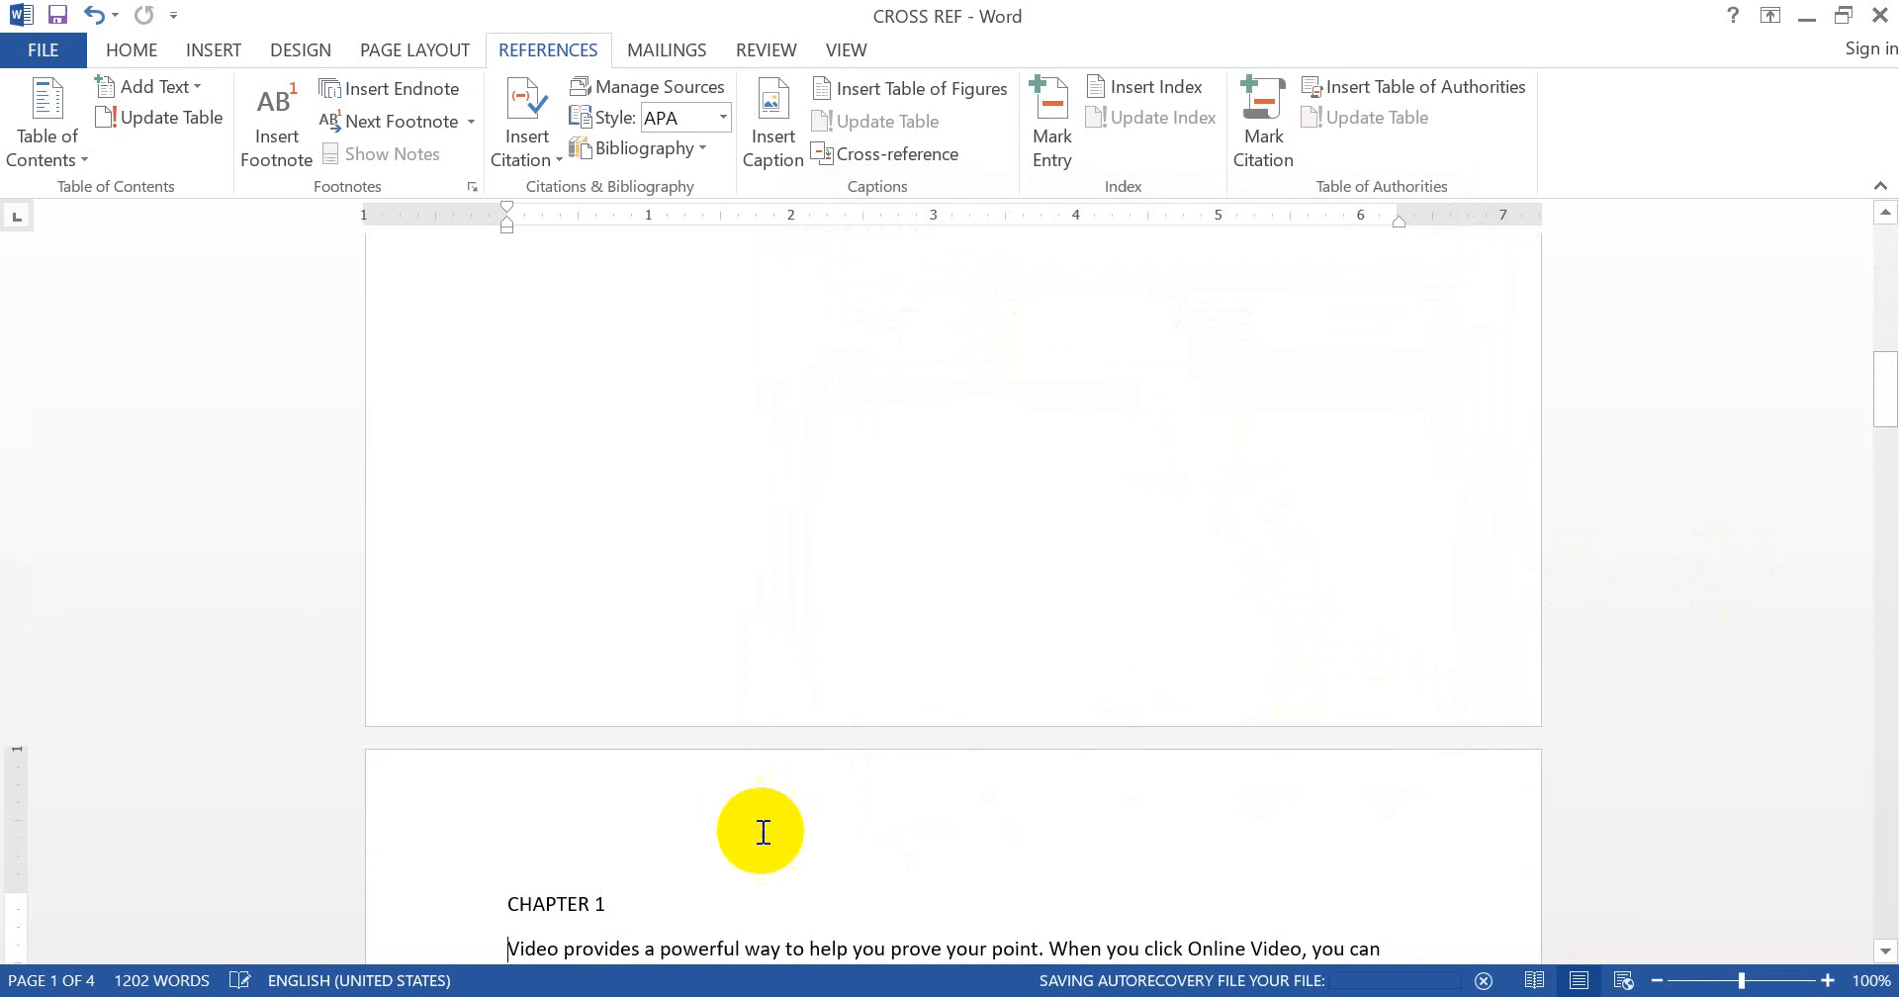
left_click(407, 908)
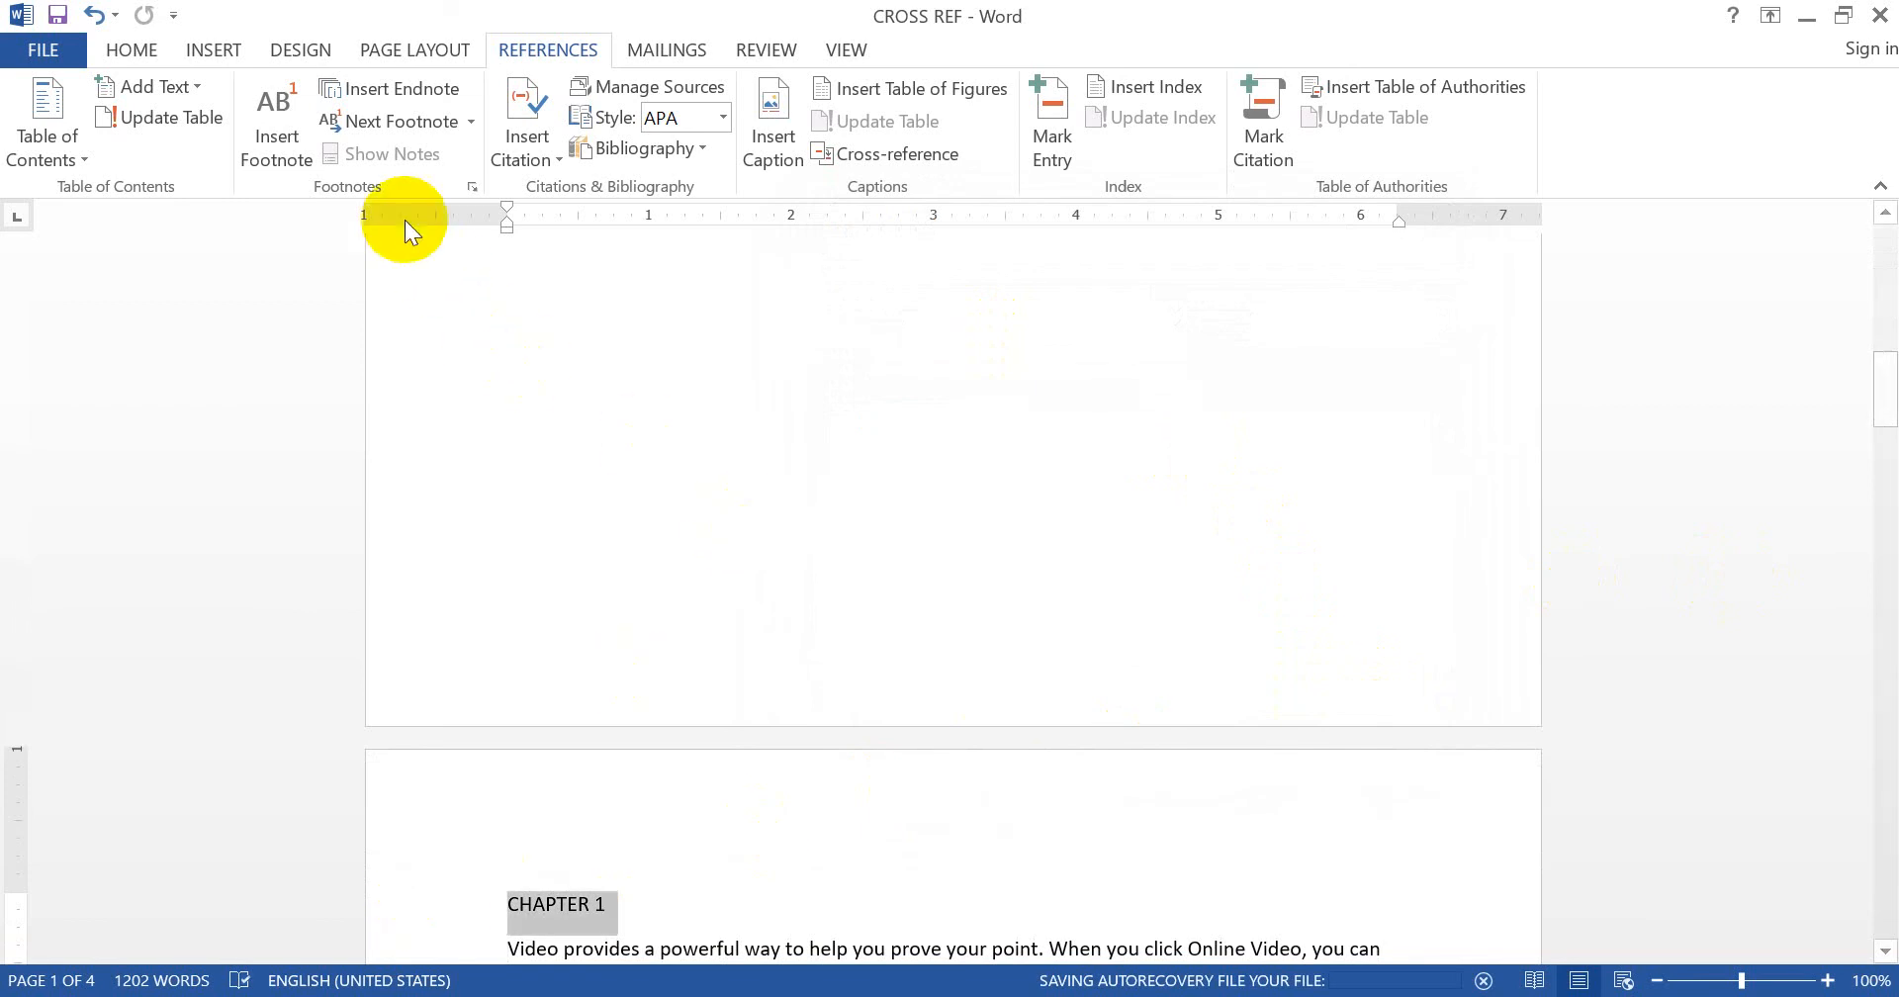
left_click(139, 50)
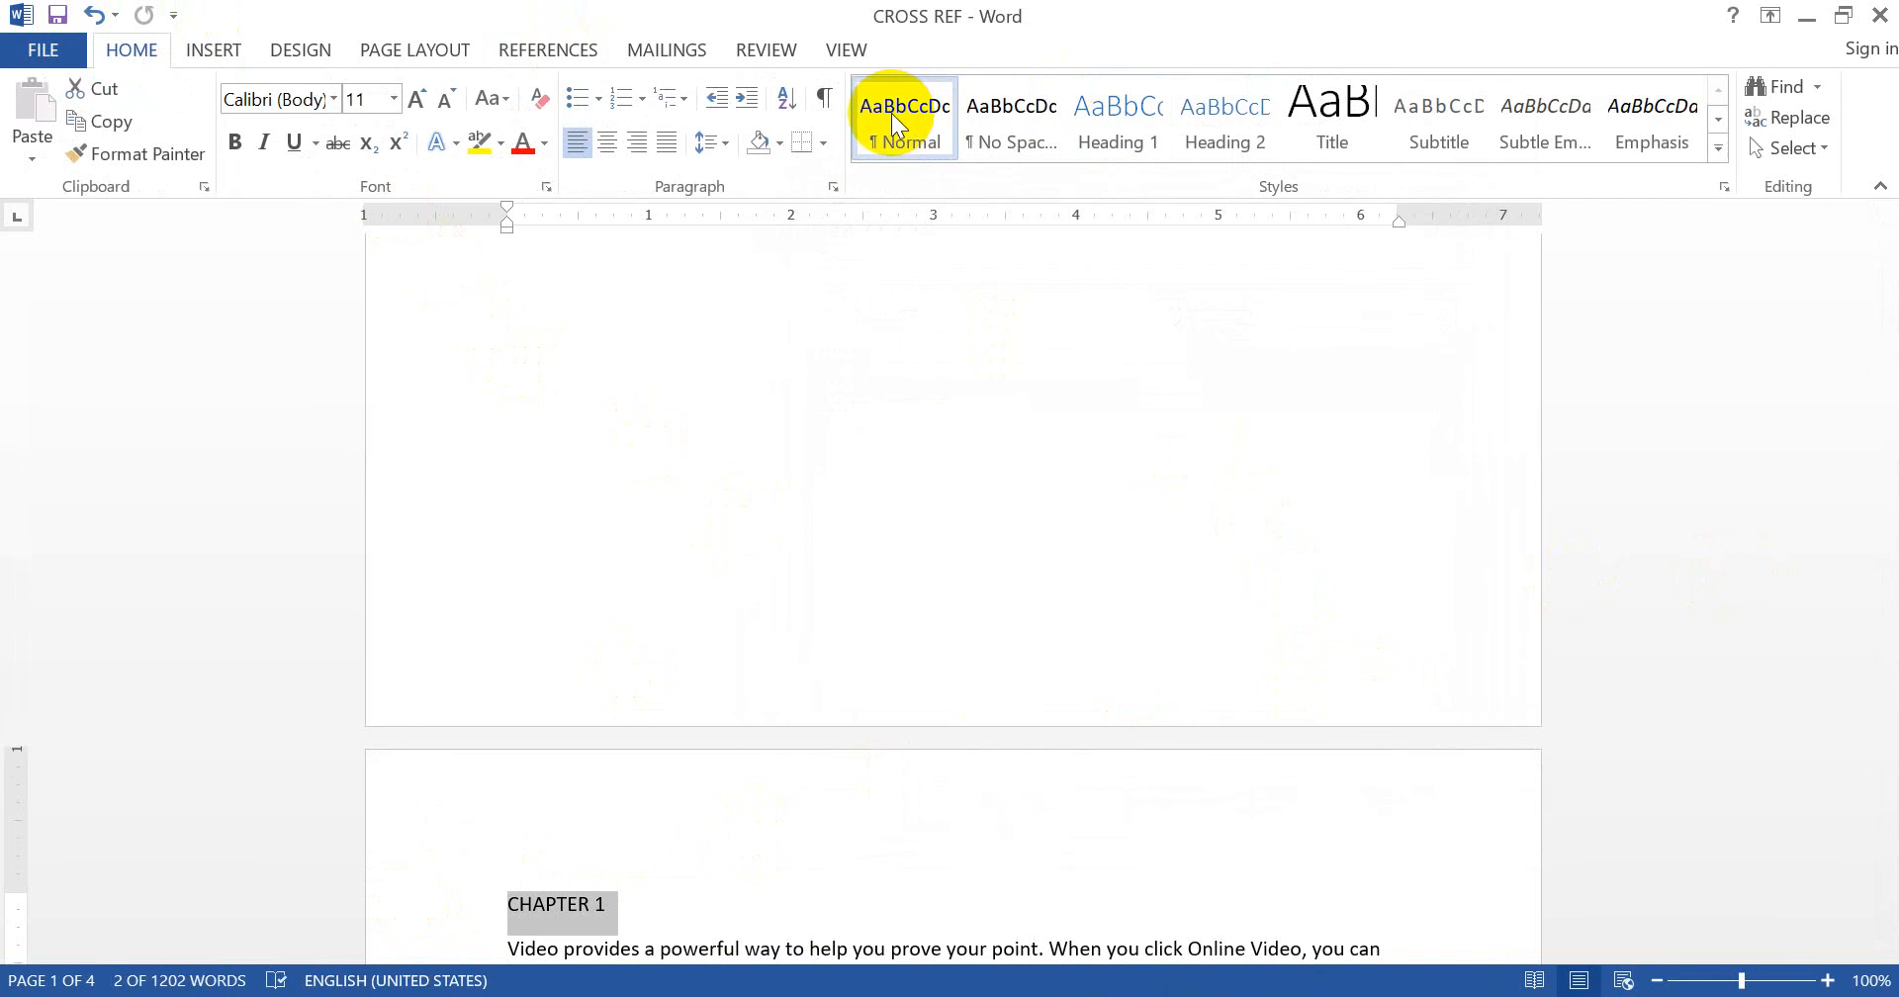
left_click(1719, 152)
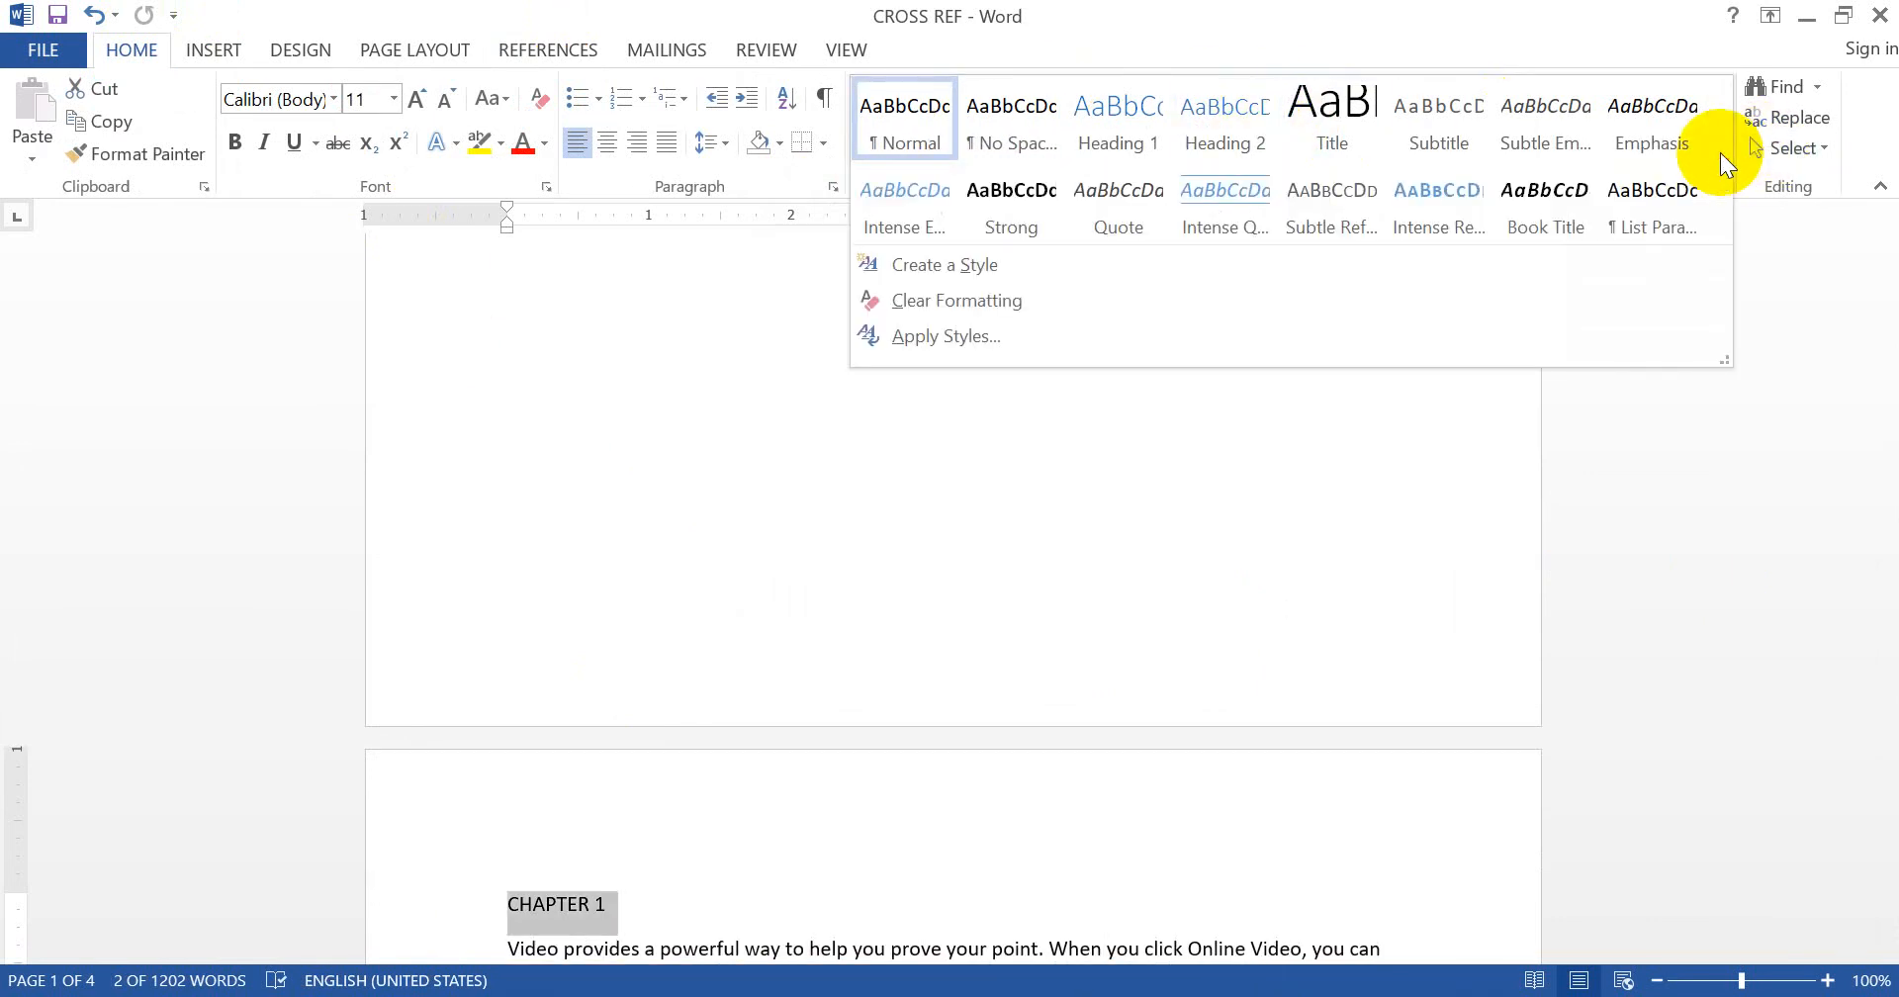
left_click(1126, 116)
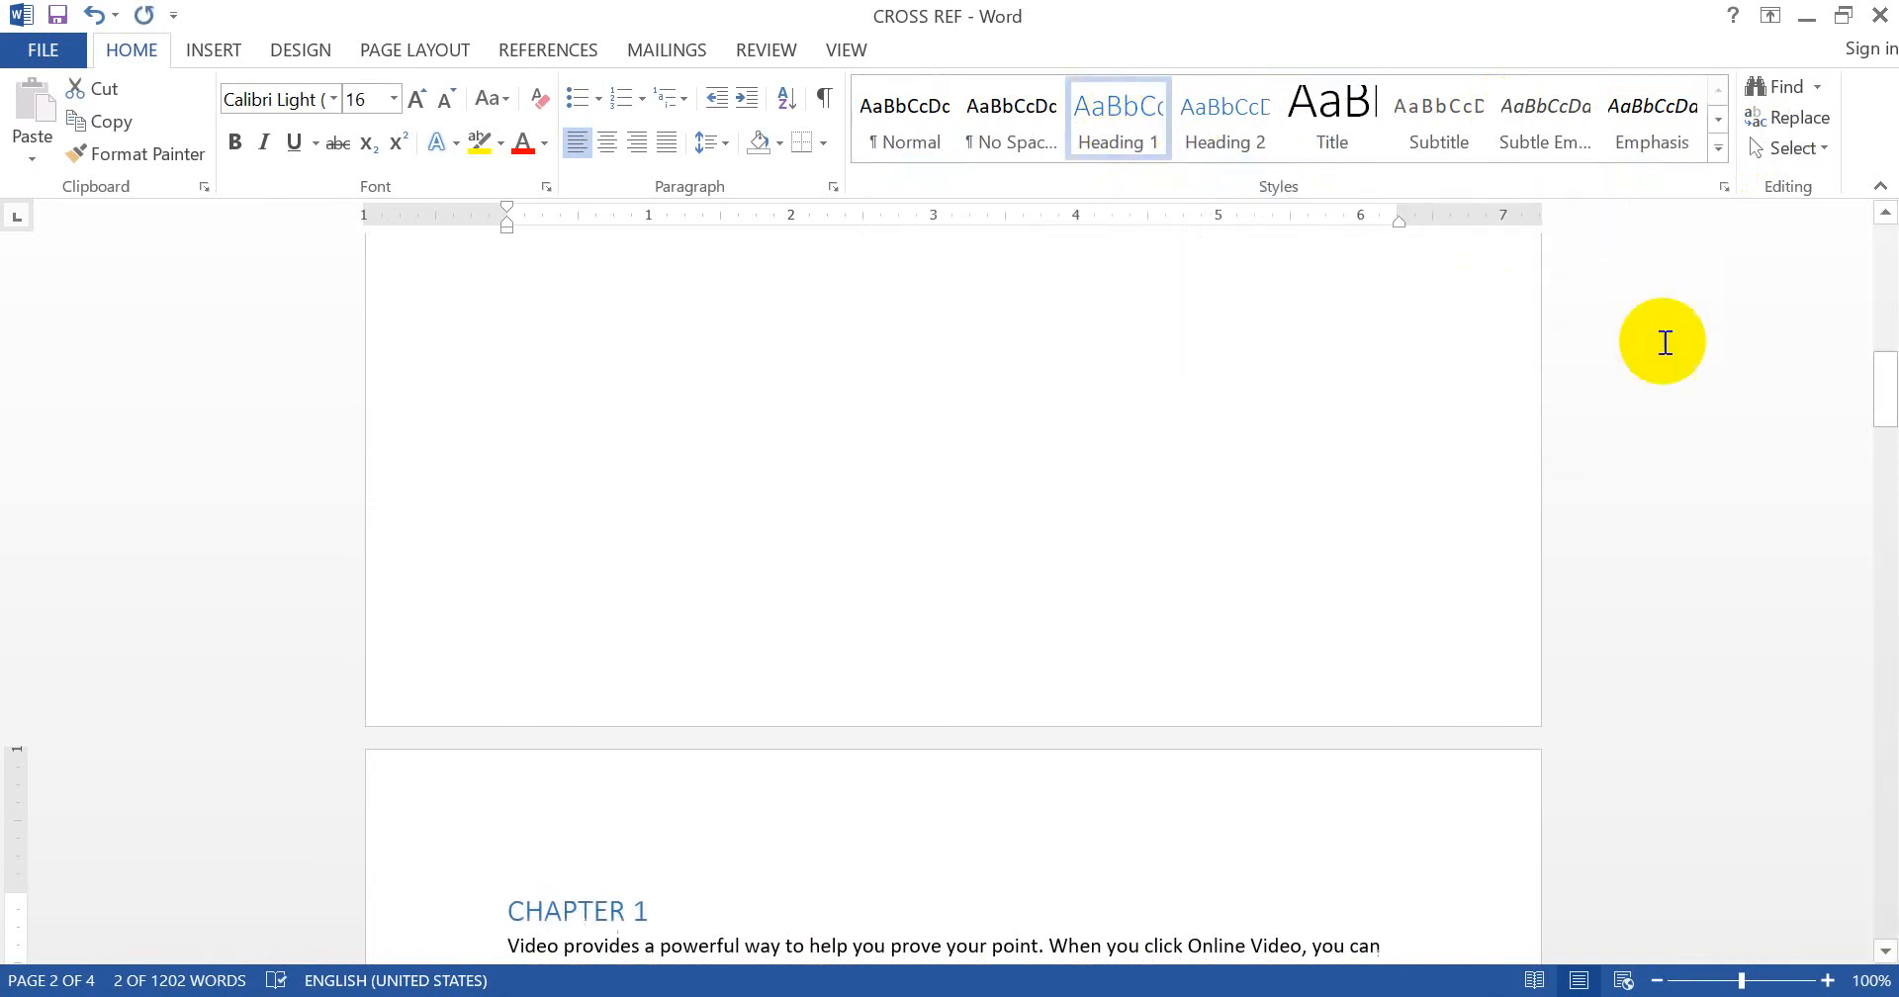
- Apply the Heading 2 style to the CHAPTER 2 line
left_click_drag(1887, 399, 1855, 579)
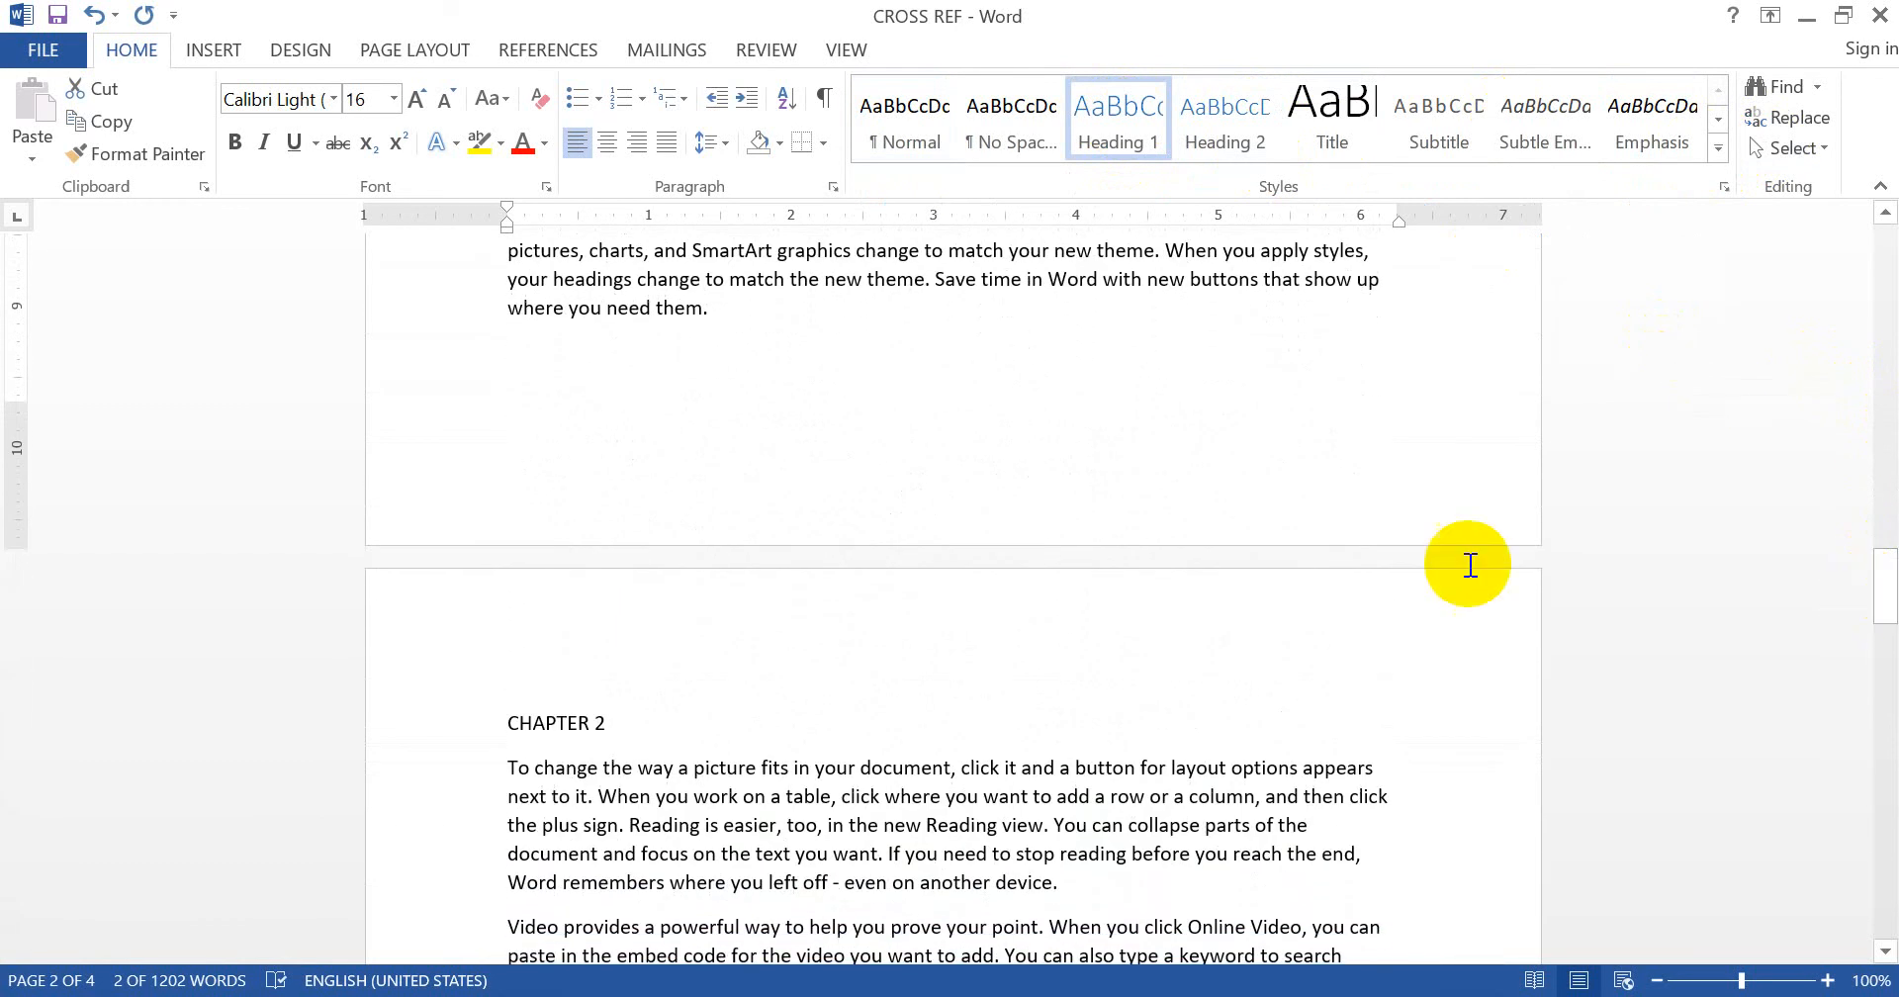
left_click(398, 750)
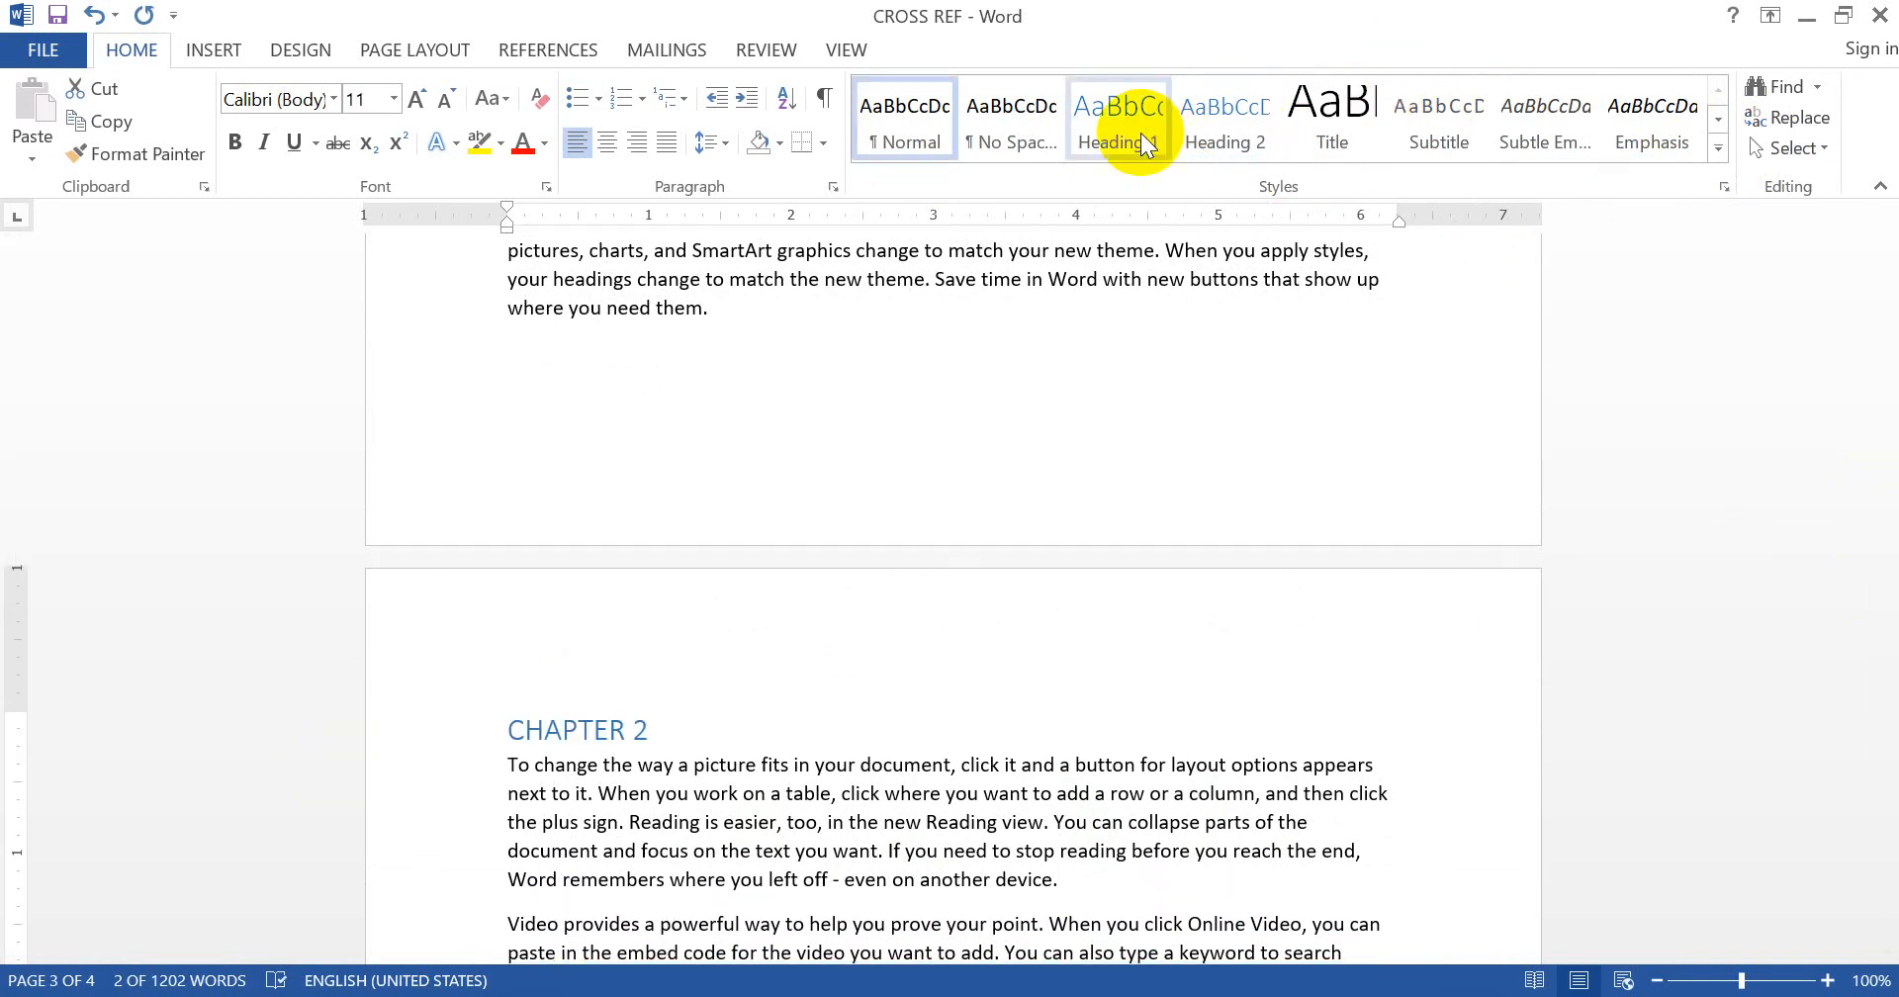
left_click(1249, 117)
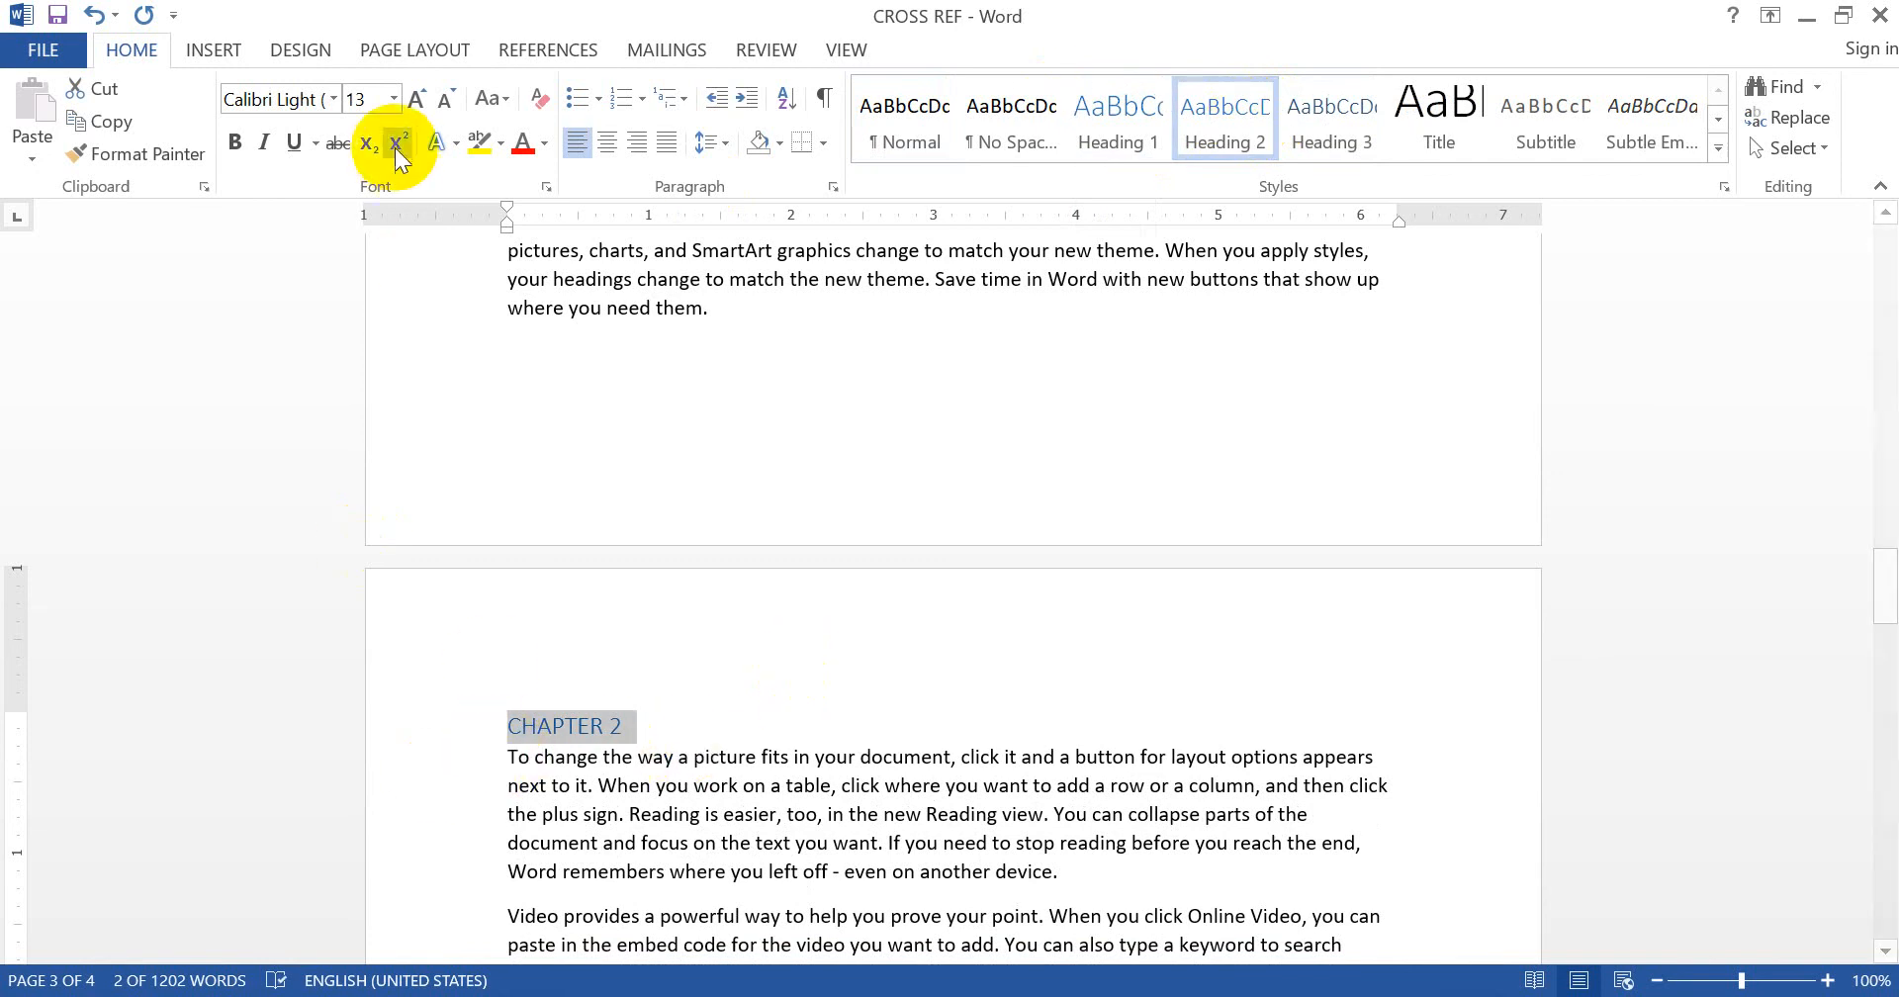
left_click_drag(1889, 584, 1885, 412)
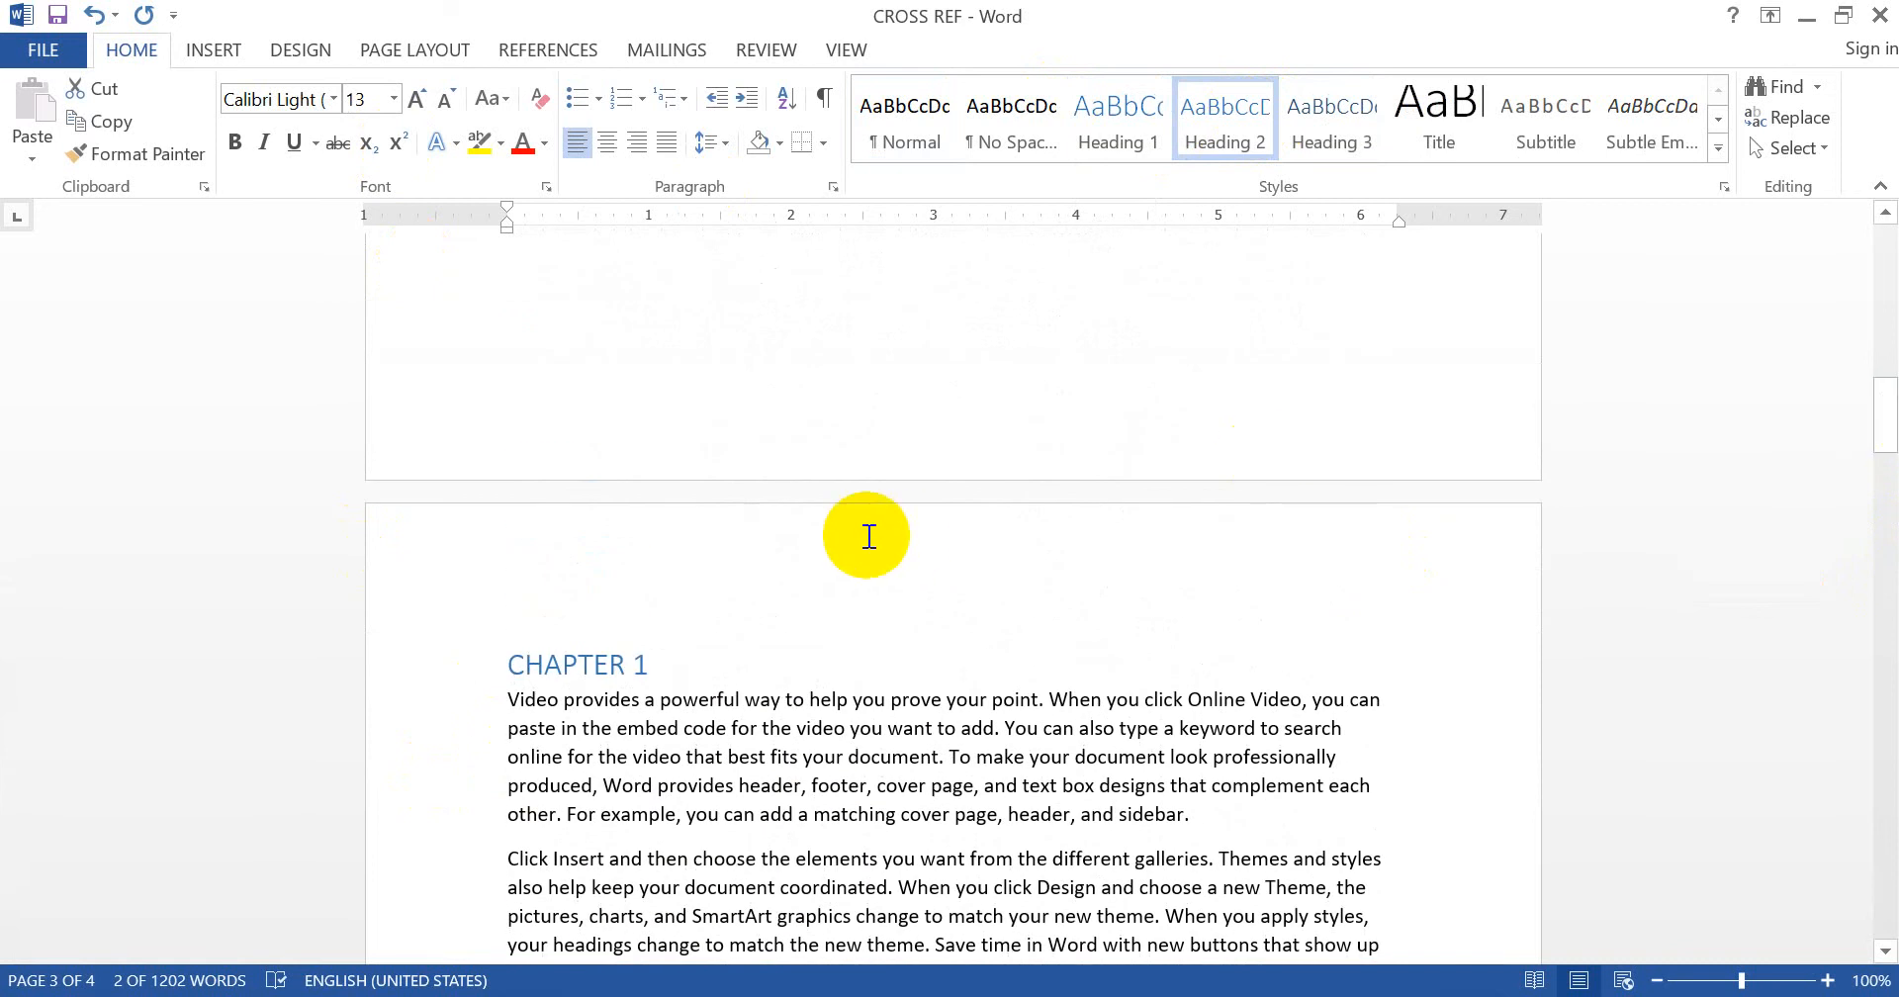
left_click(615, 656)
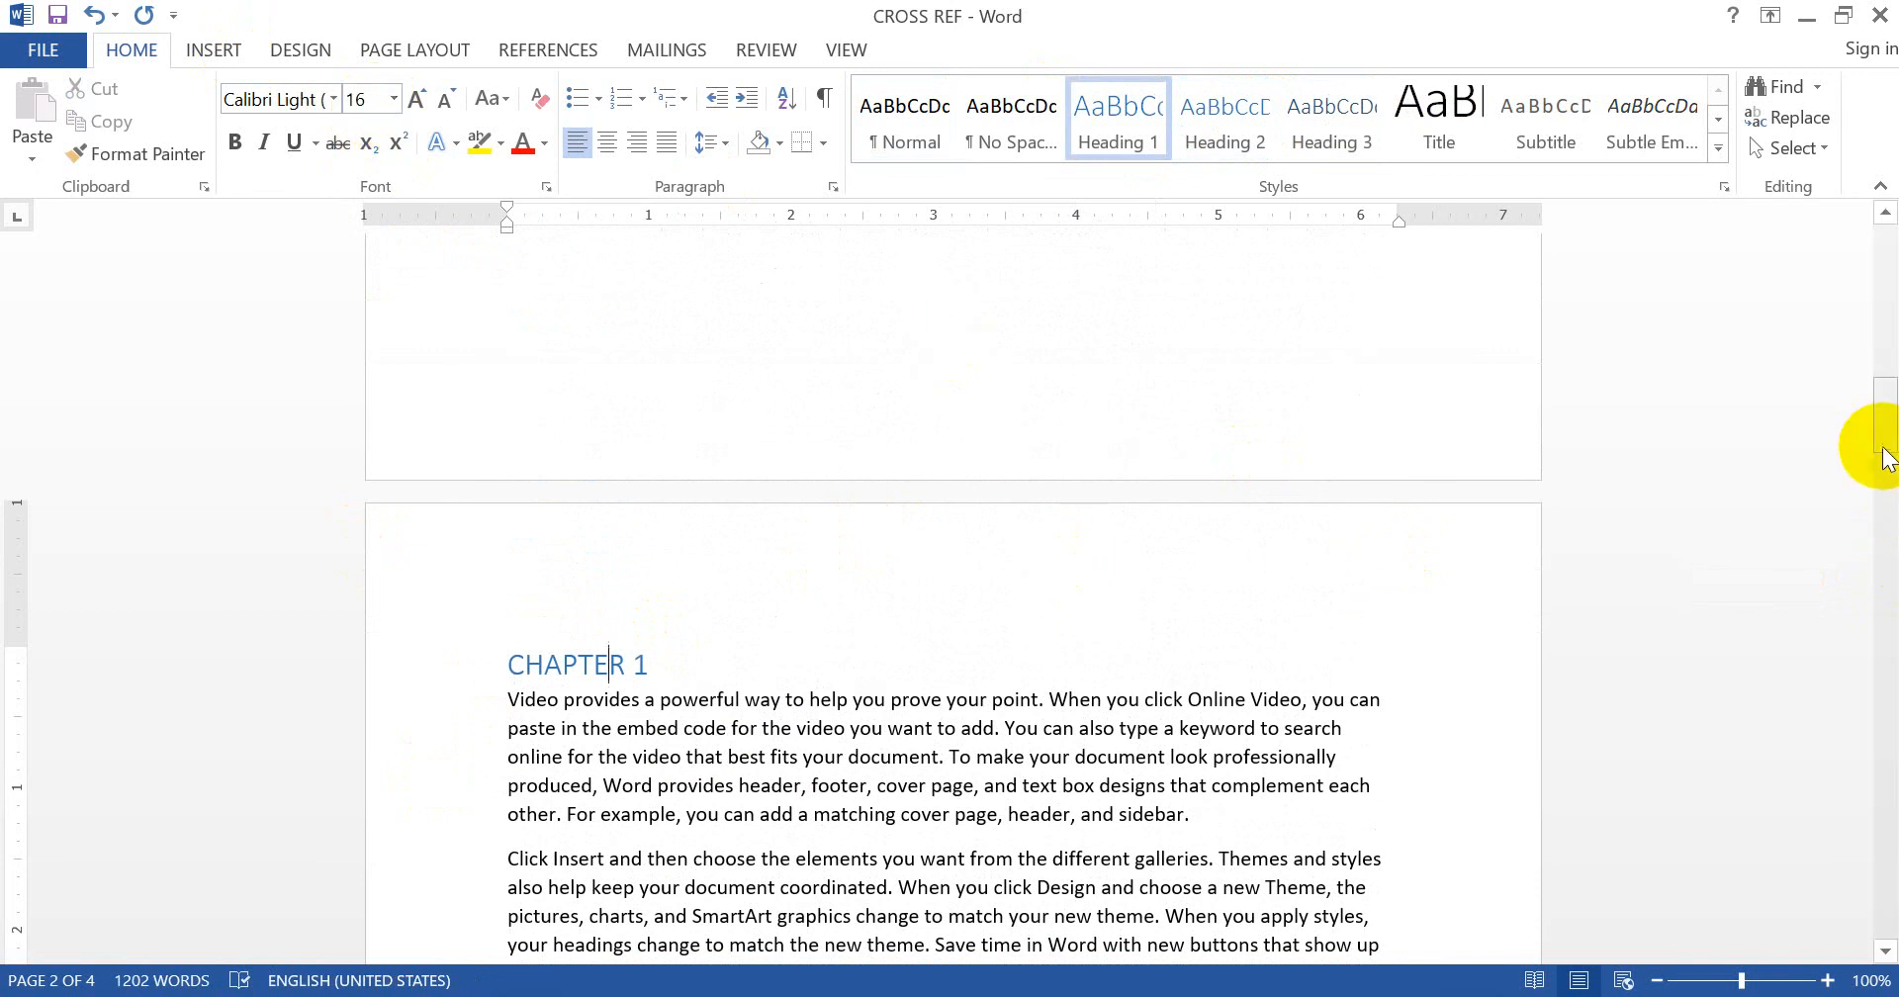
- Restyle the CHAPTER 2 and CHAPTER 3 lines as Heading 1
left_click_drag(1884, 437, 1889, 605)
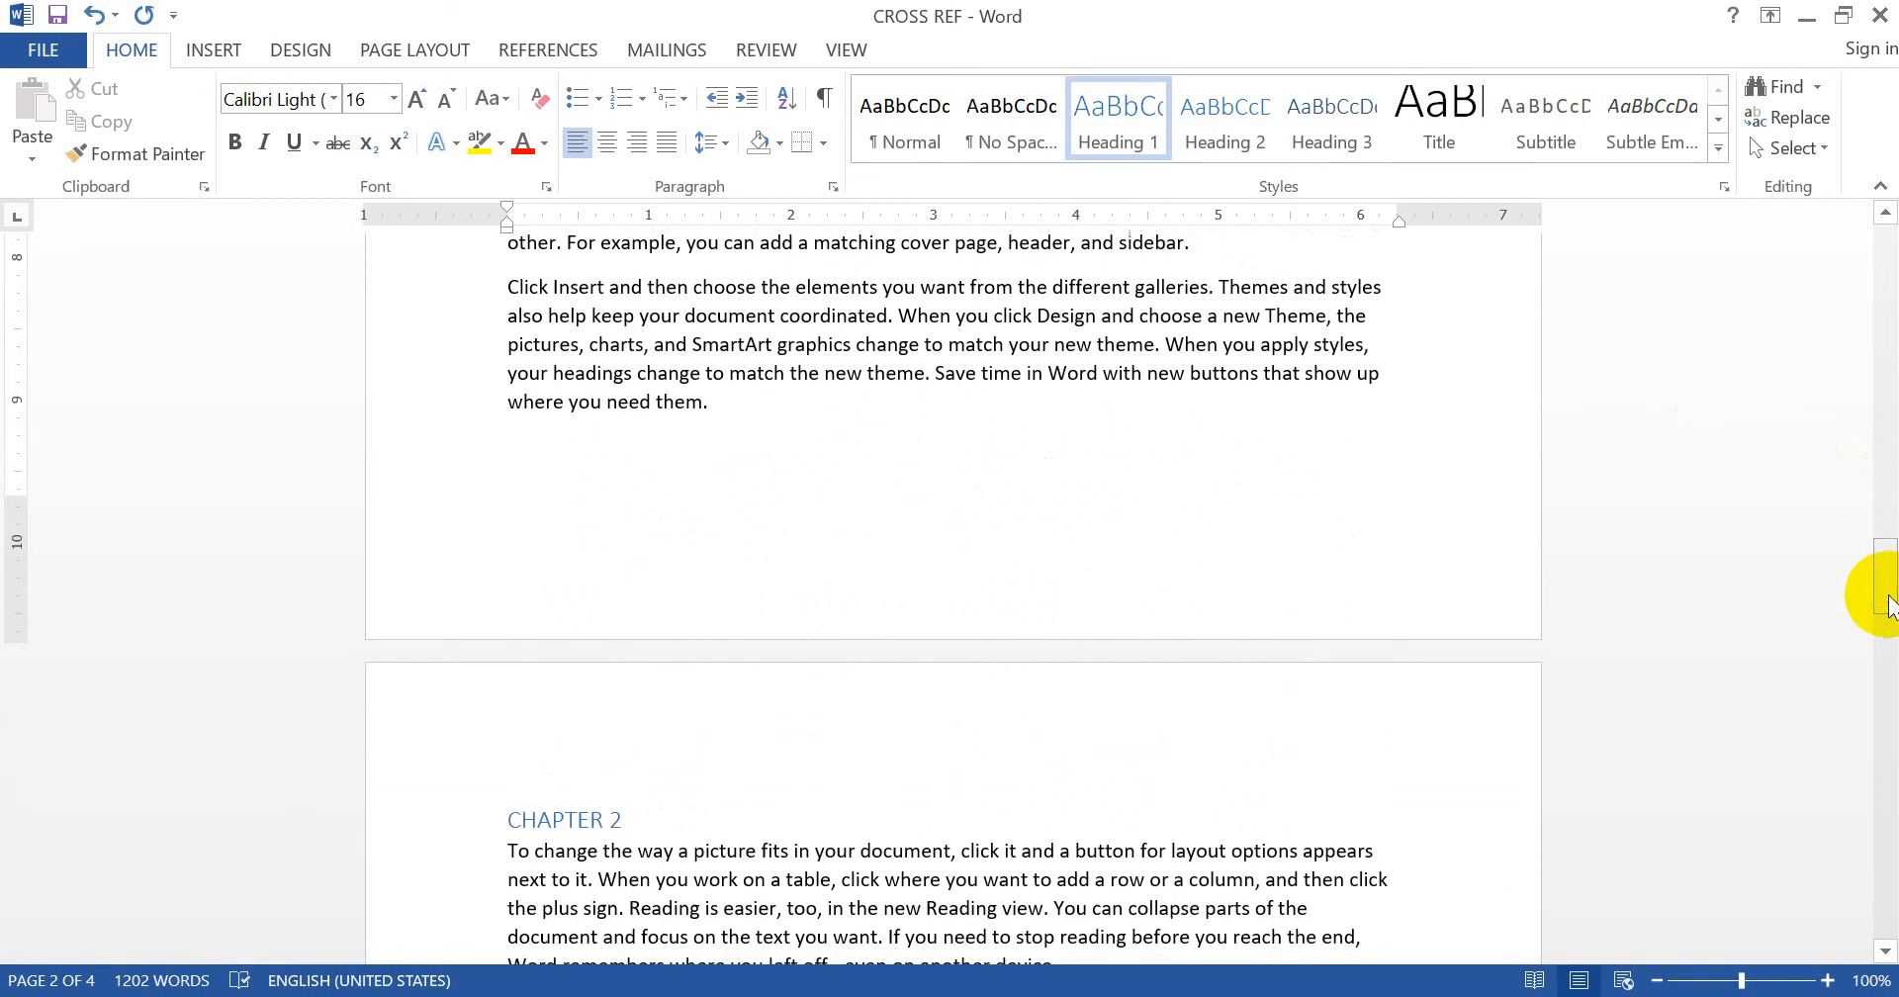
left_click(422, 832)
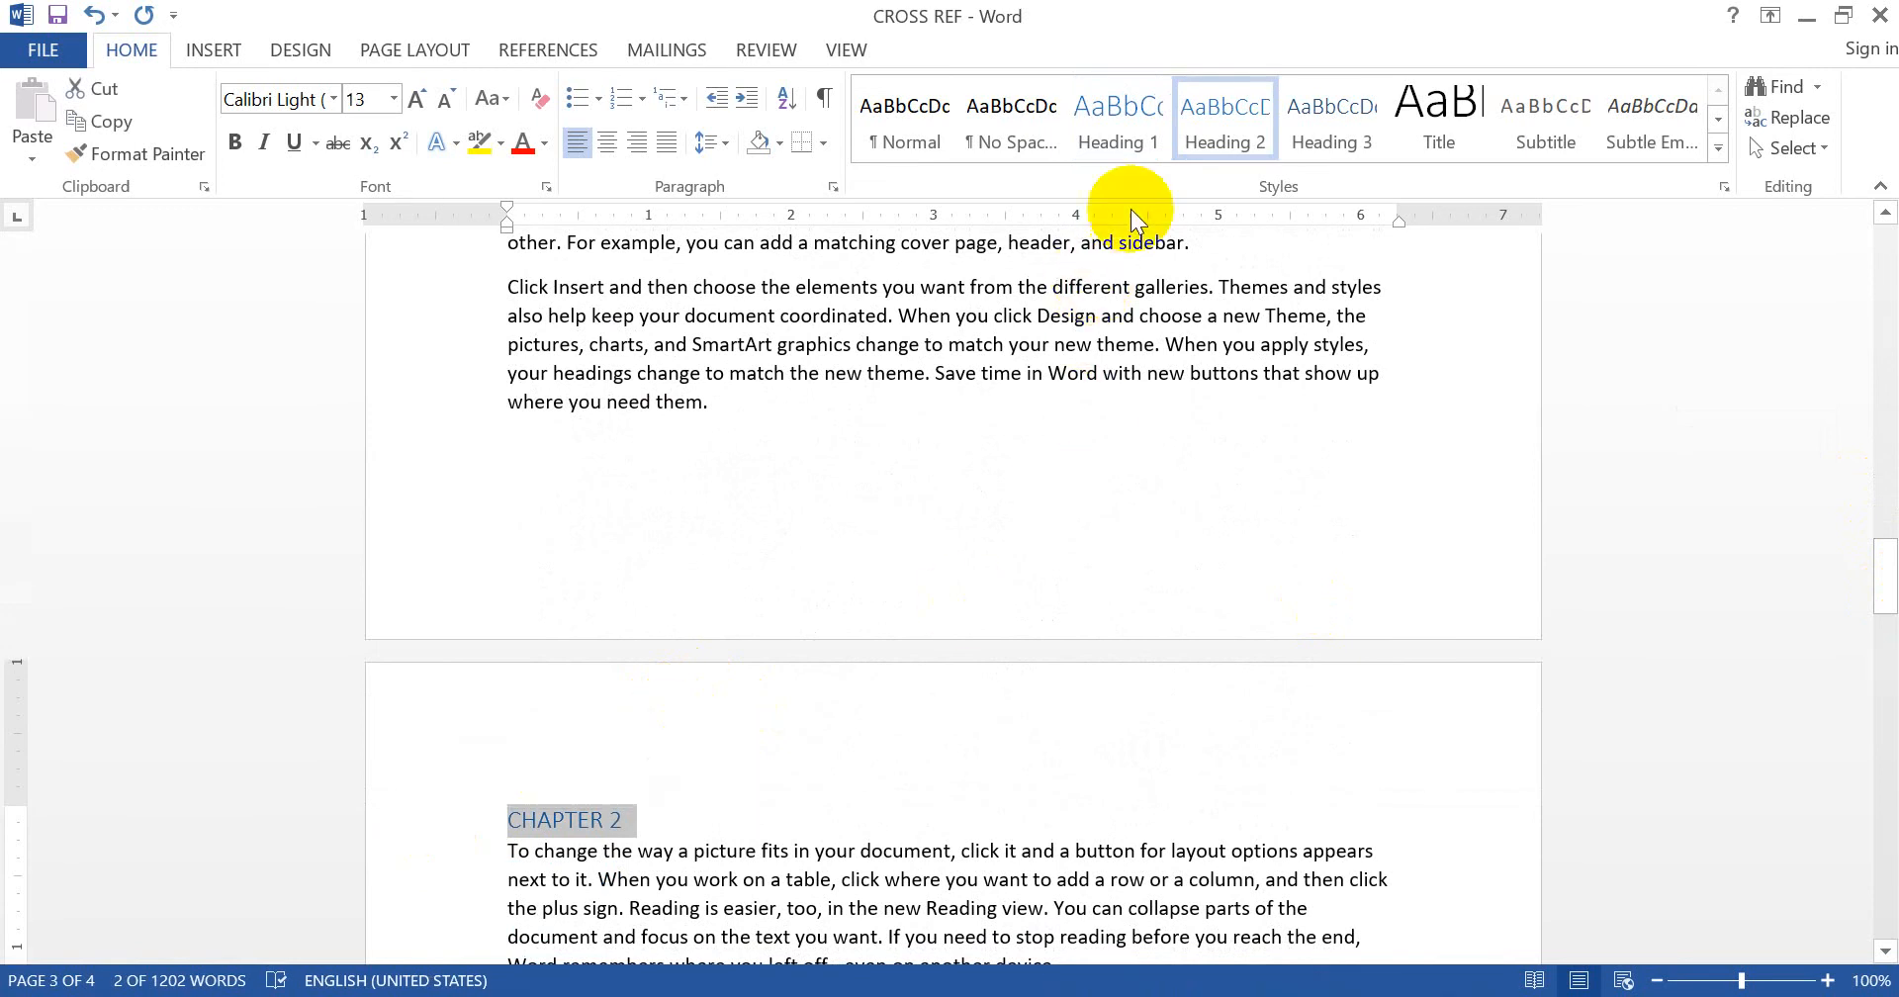
left_click(1119, 122)
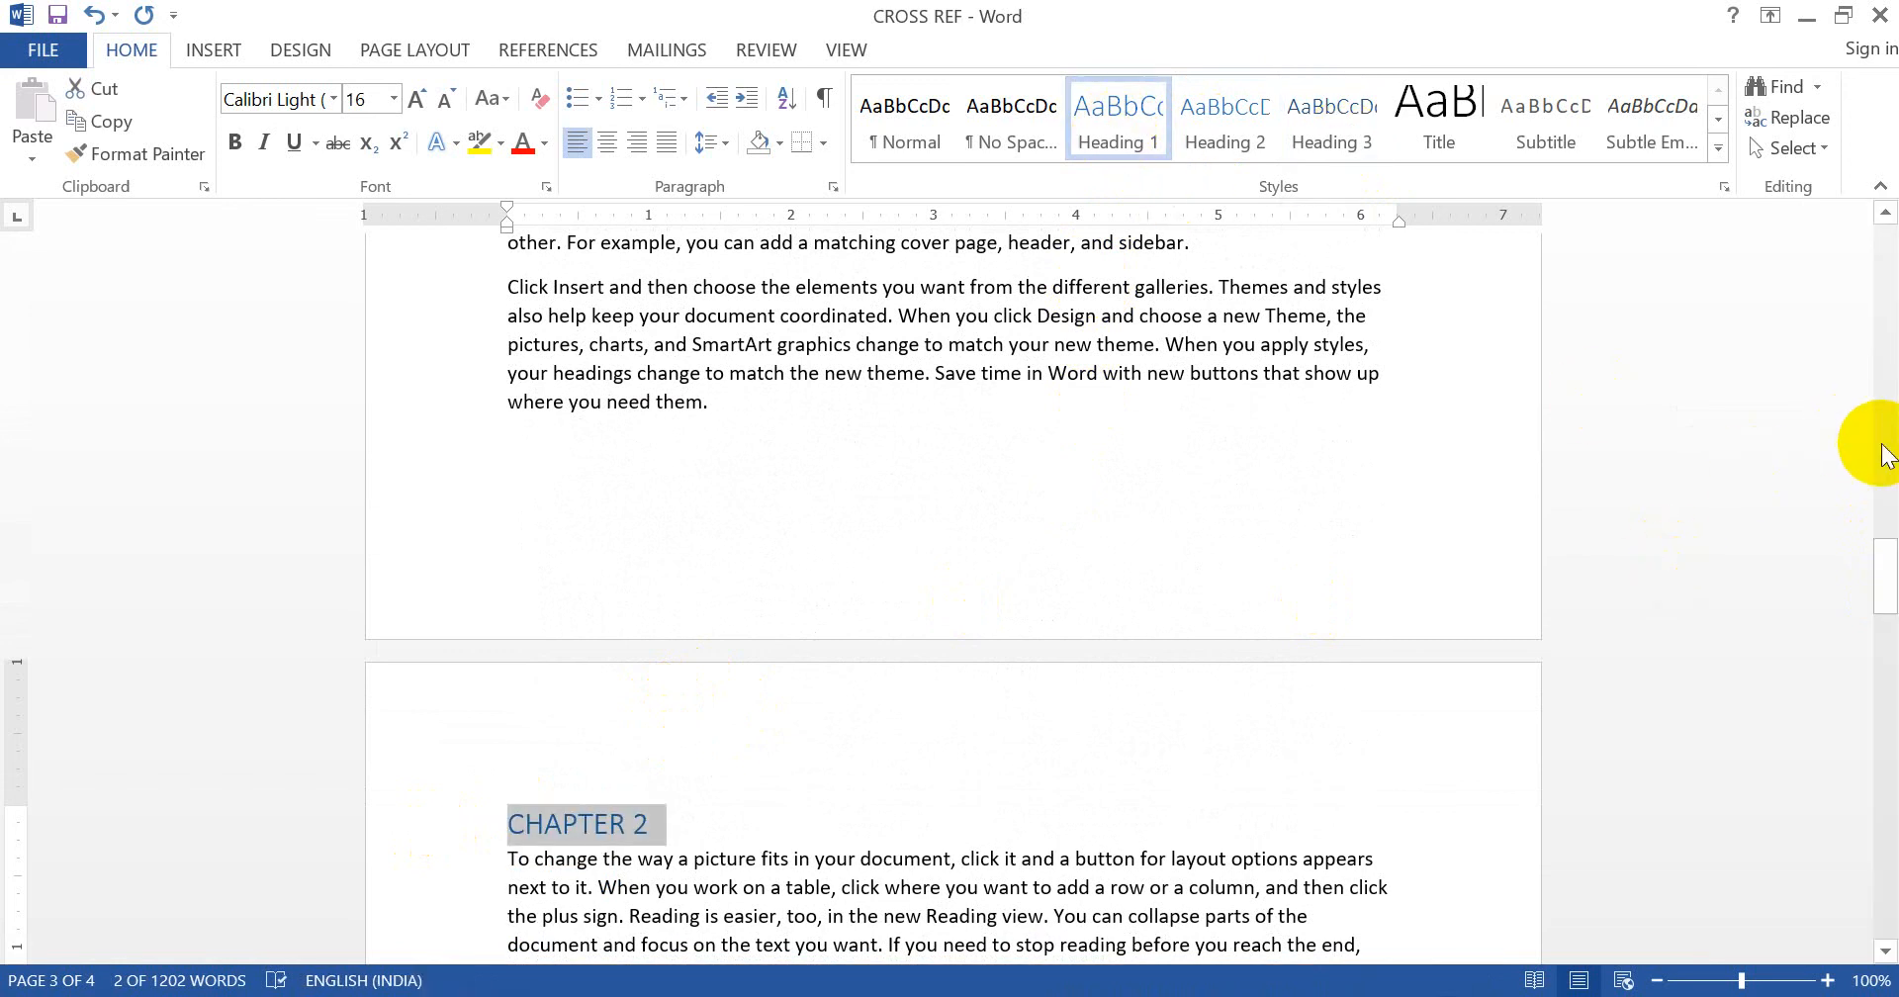
left_click_drag(1885, 586, 1882, 779)
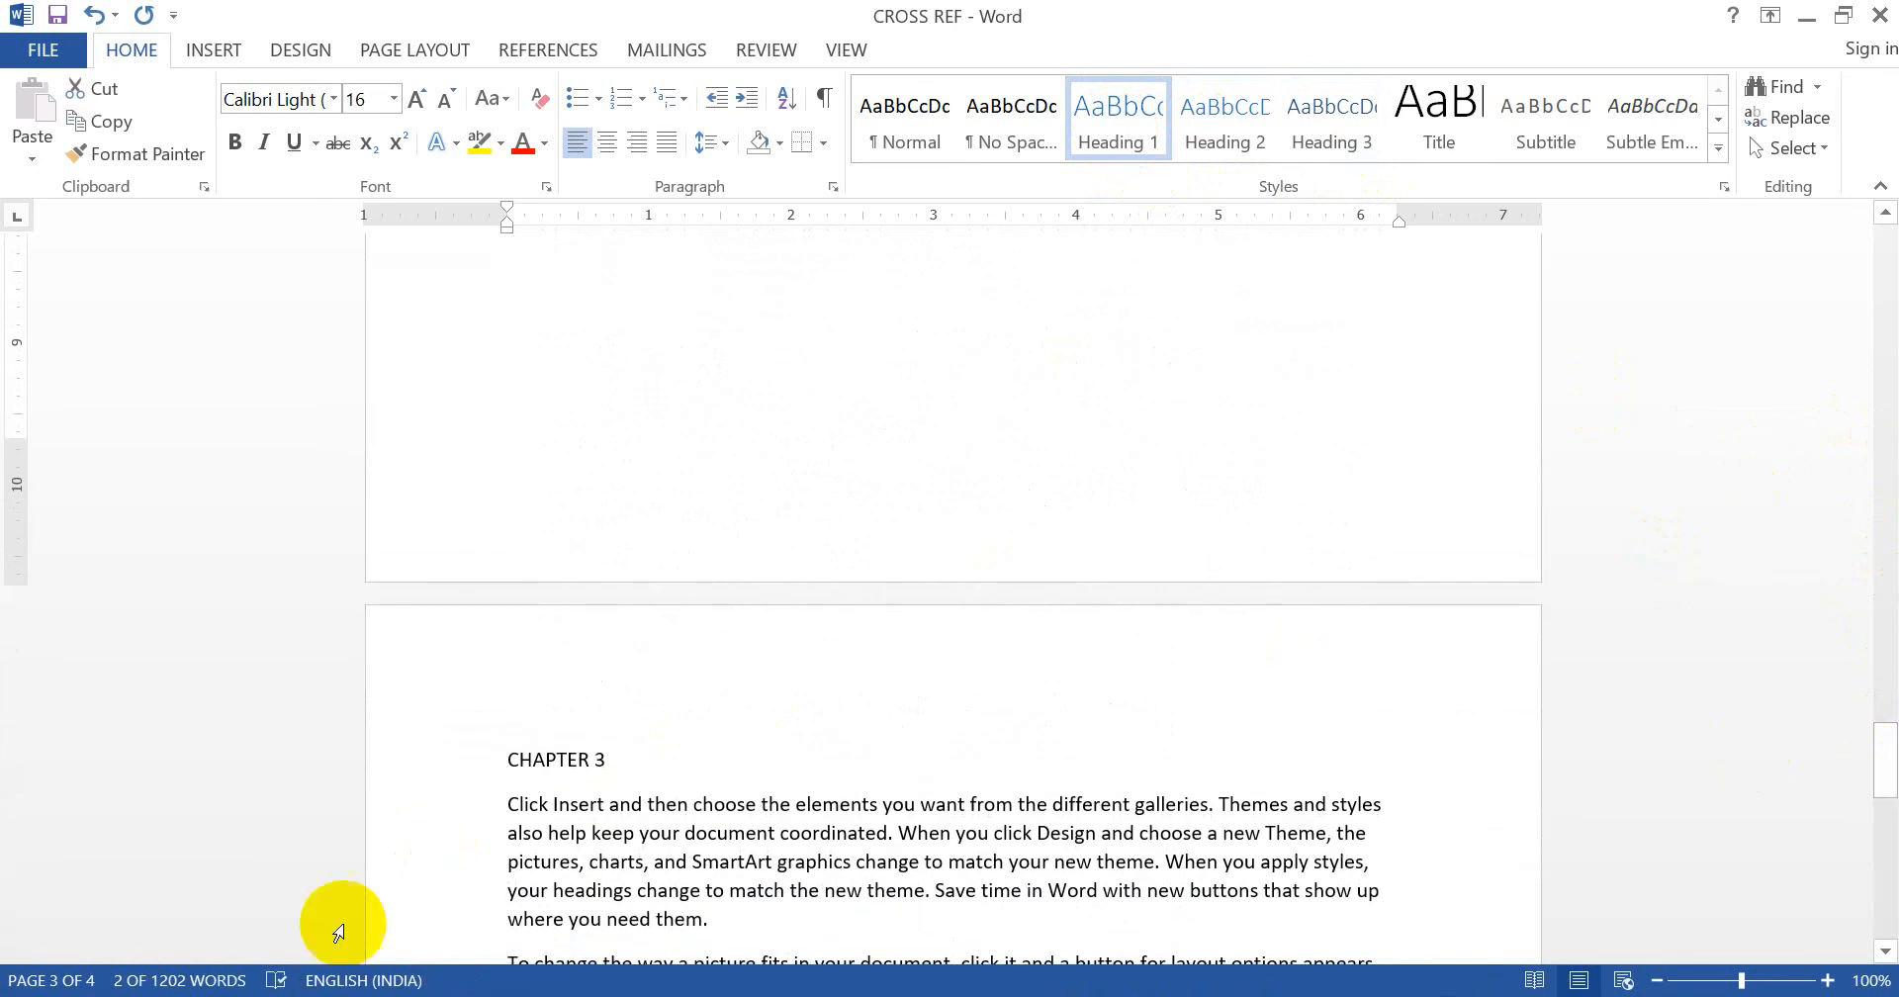
left_click(431, 750)
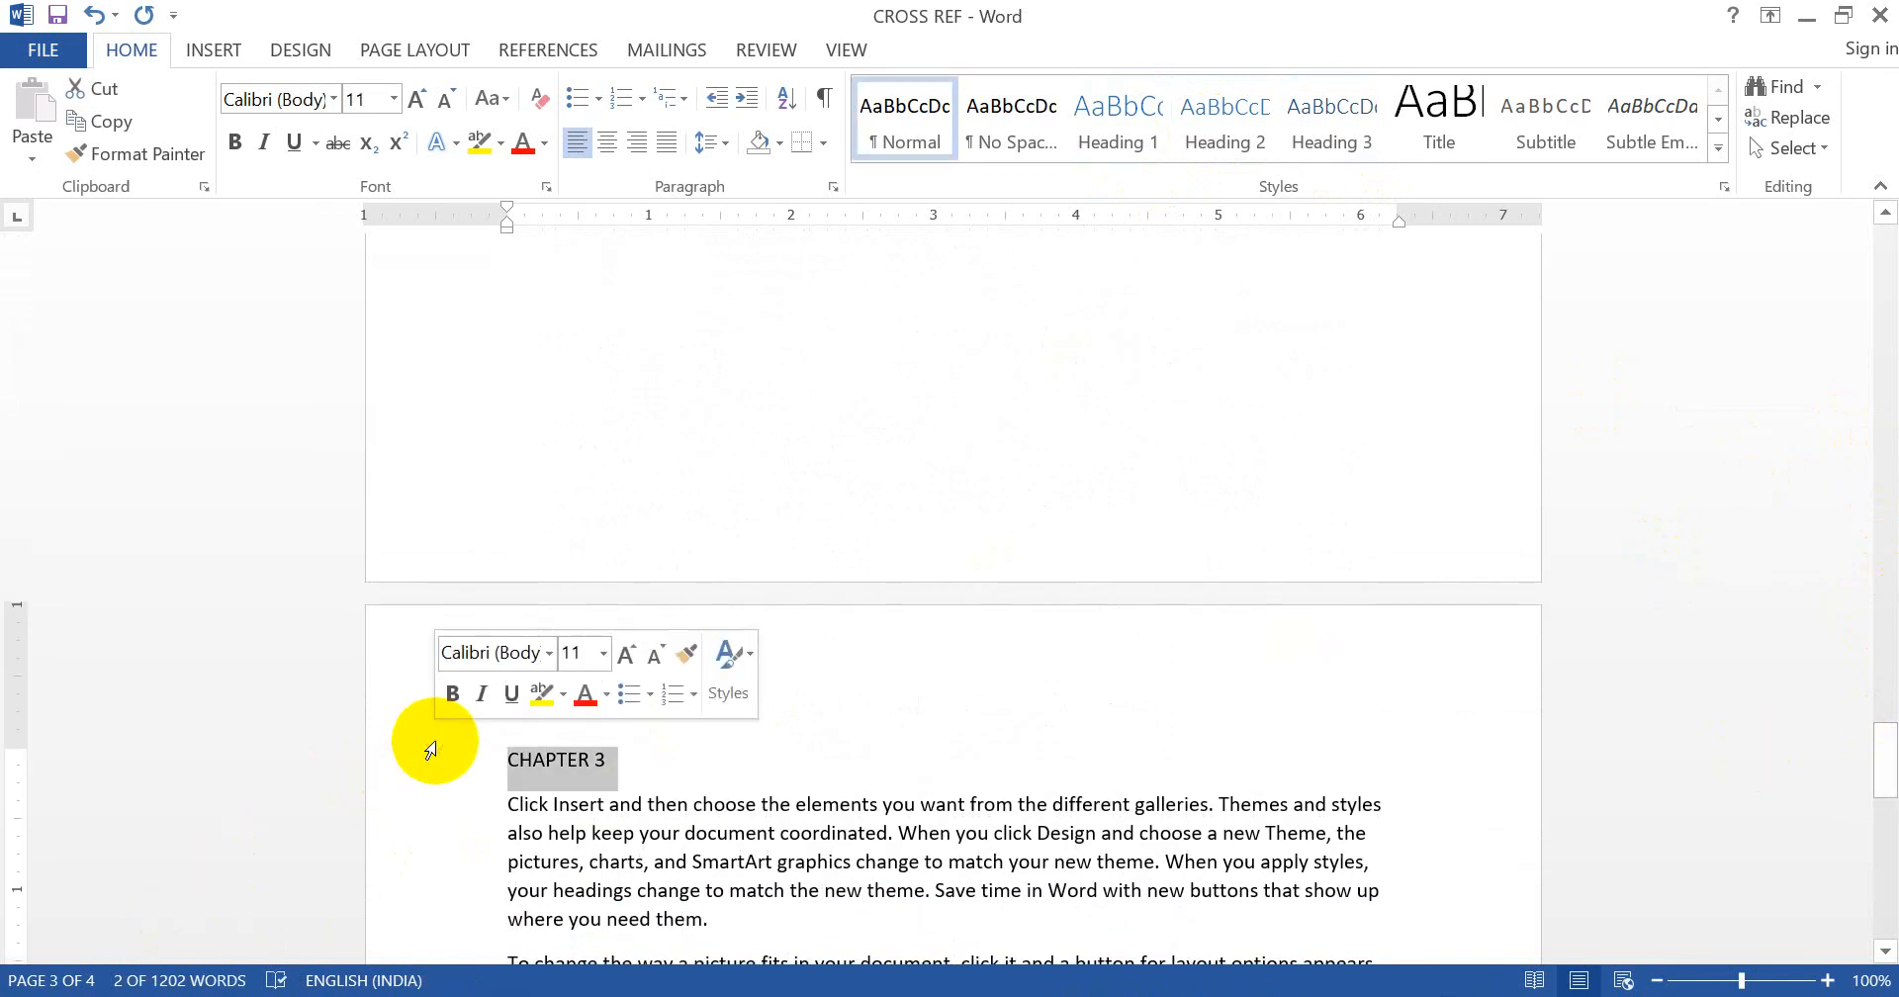
left_click(1143, 117)
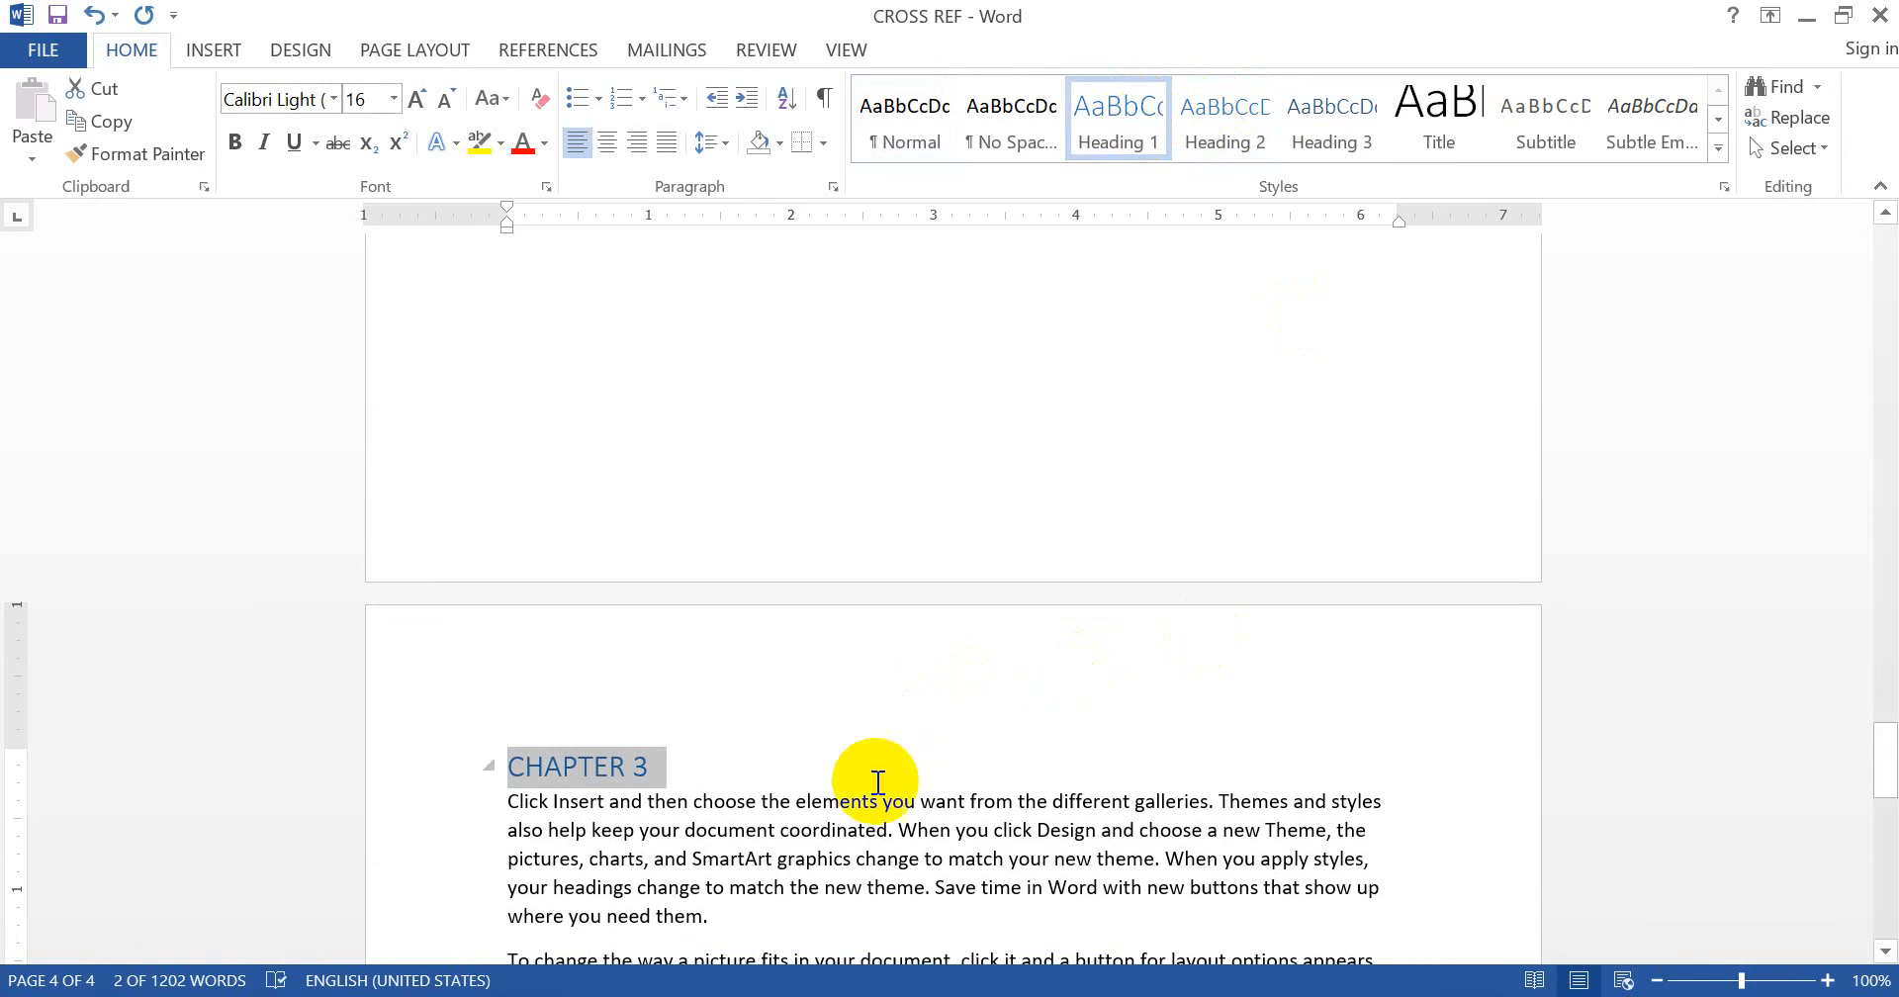
left_click(875, 823)
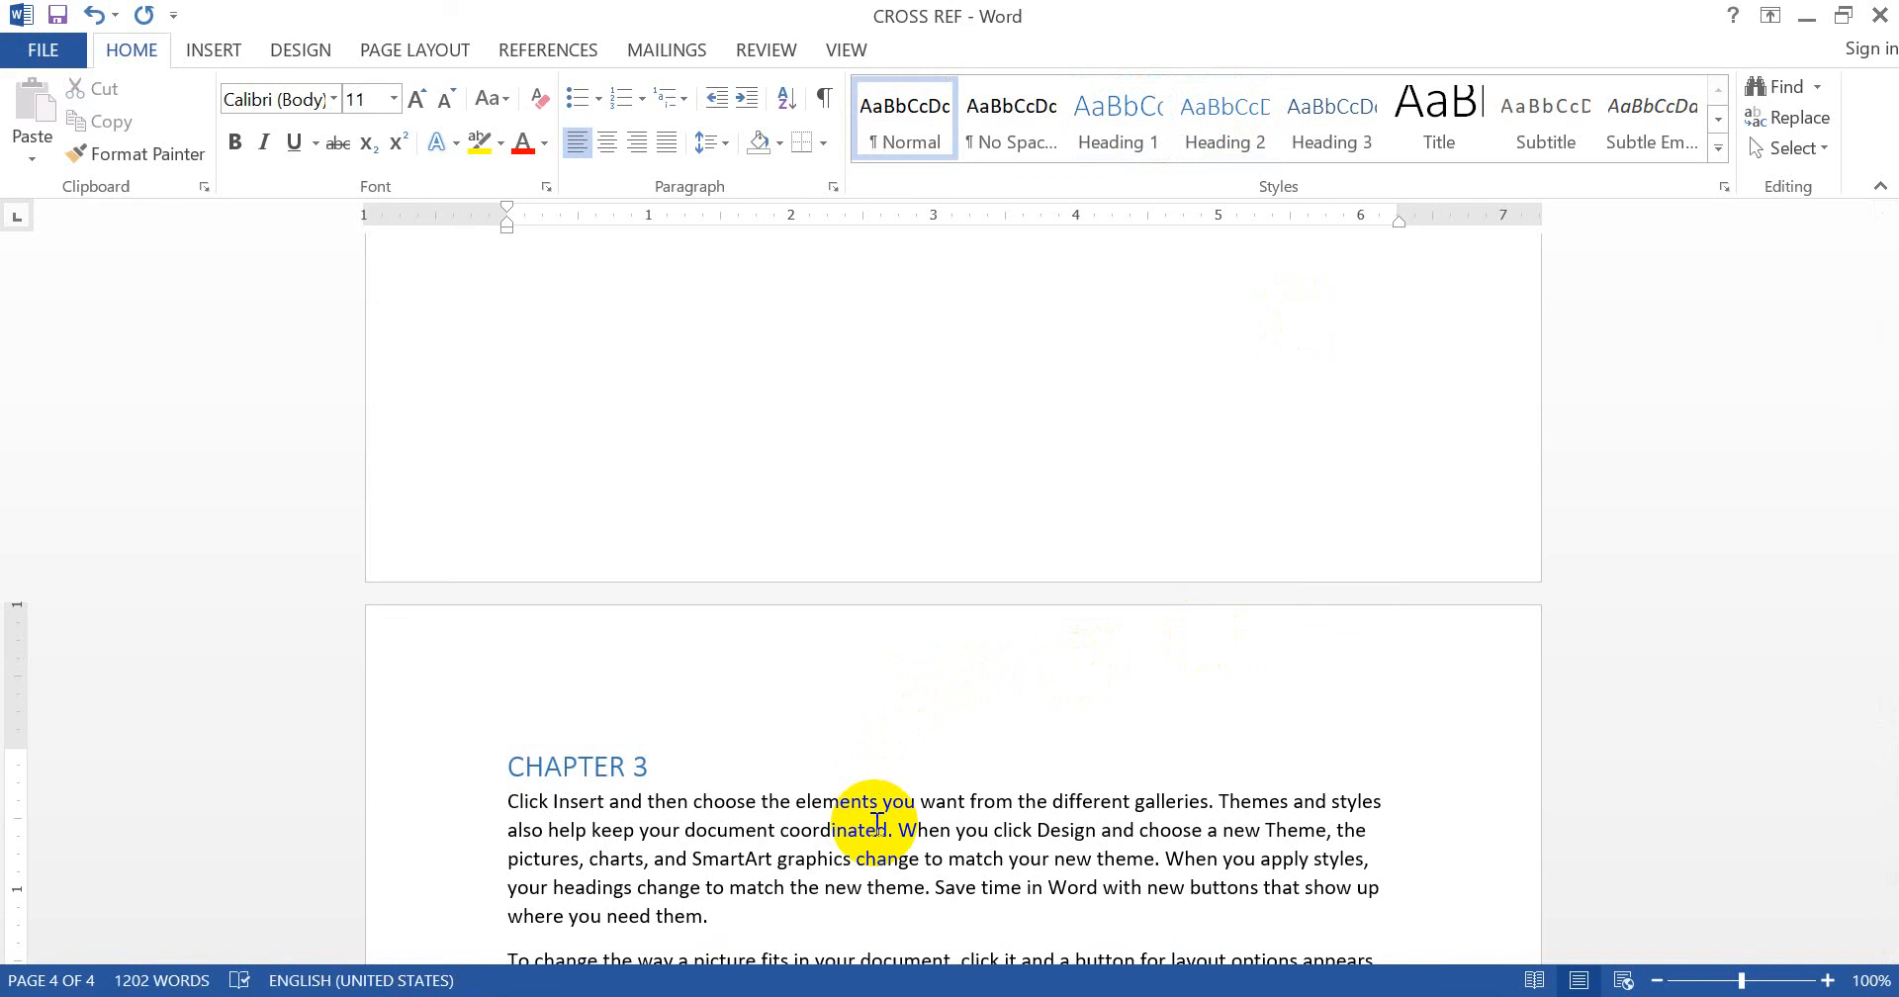
- Save the document and open an empty line beneath INDEX- on page 1
key("ctrl+s")
key("Up")
key("Up")
key("Up")
key("Up")
key("Up")
key("Up")
key("Up")
key("Up")
key("Up")
key("Up")
key("Up")
key("Up")
key("Up")
key("Up")
key("Up")
key("Up")
key("Up")
key("Up")
key("Up")
key("Up")
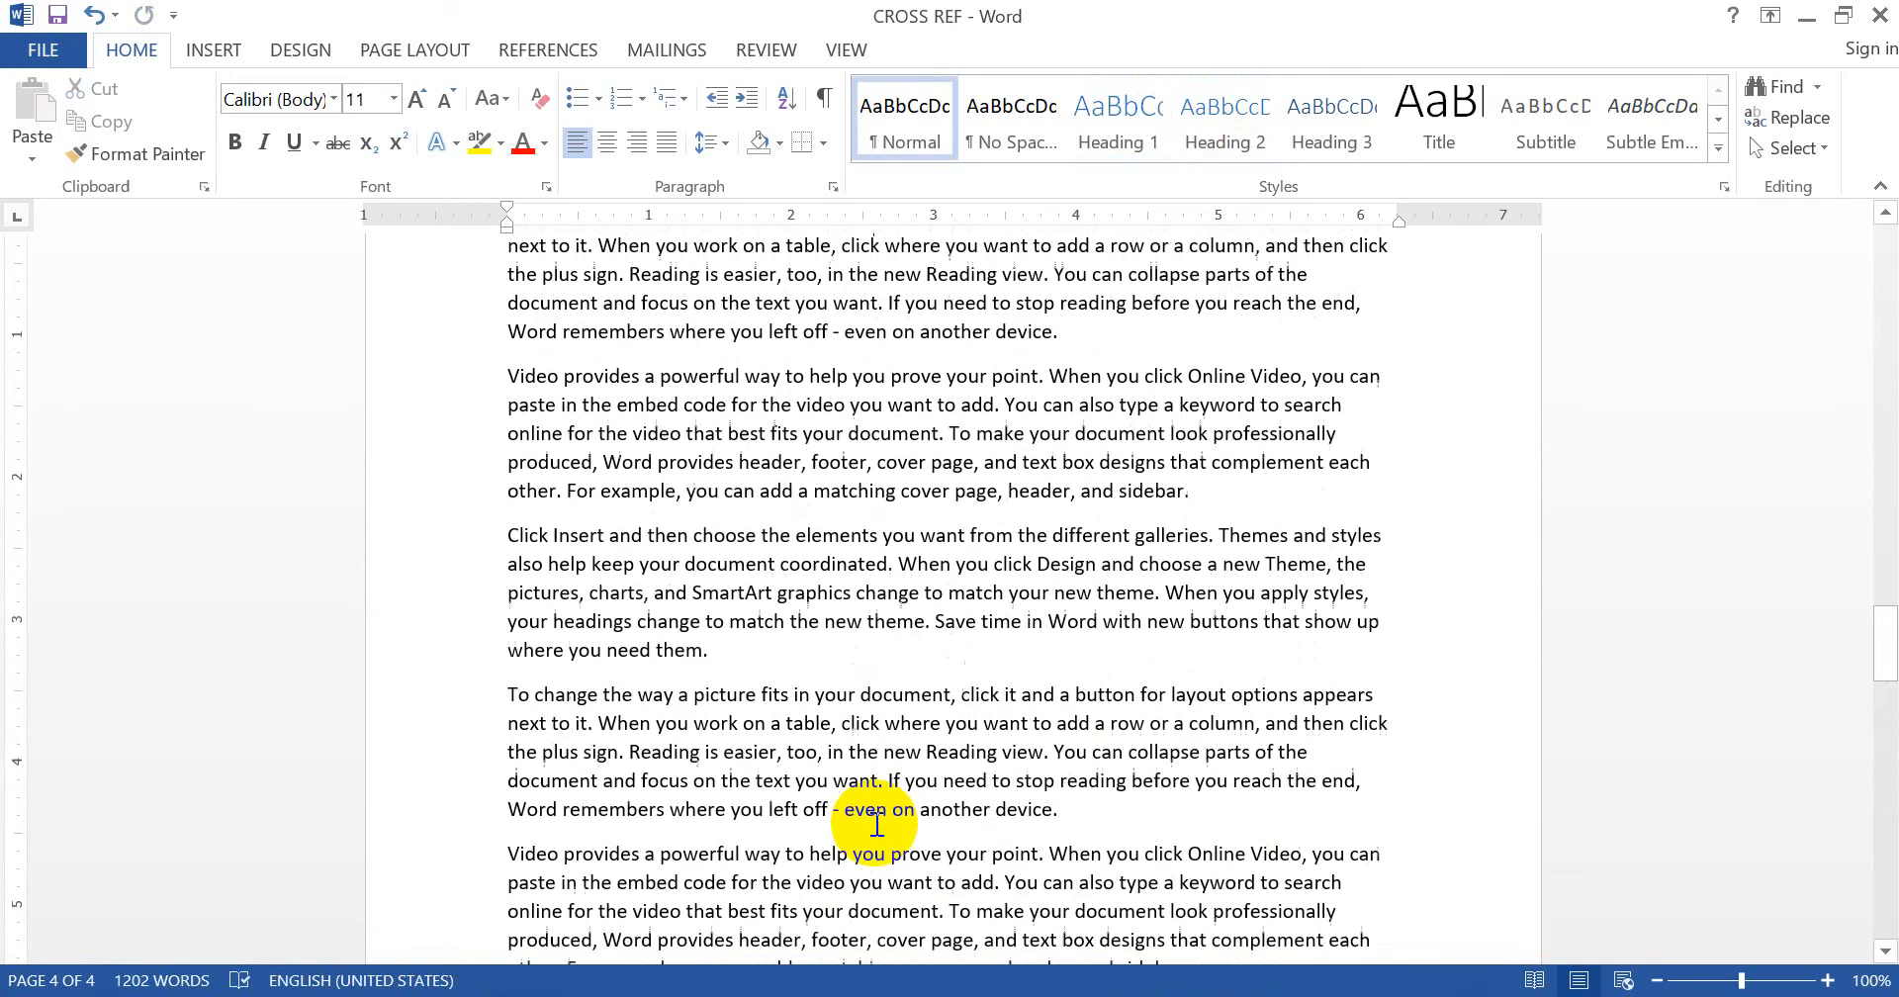
key("Up")
key("Up")
key("Up")
key("Up")
key("Up")
key("Up")
key("Up")
key("Up")
key("Up")
key("Up")
key("Up")
key("Up")
key("Up")
key("Up")
key("Up")
key("Up")
key("Up")
key("Up")
key("Up")
key("Up")
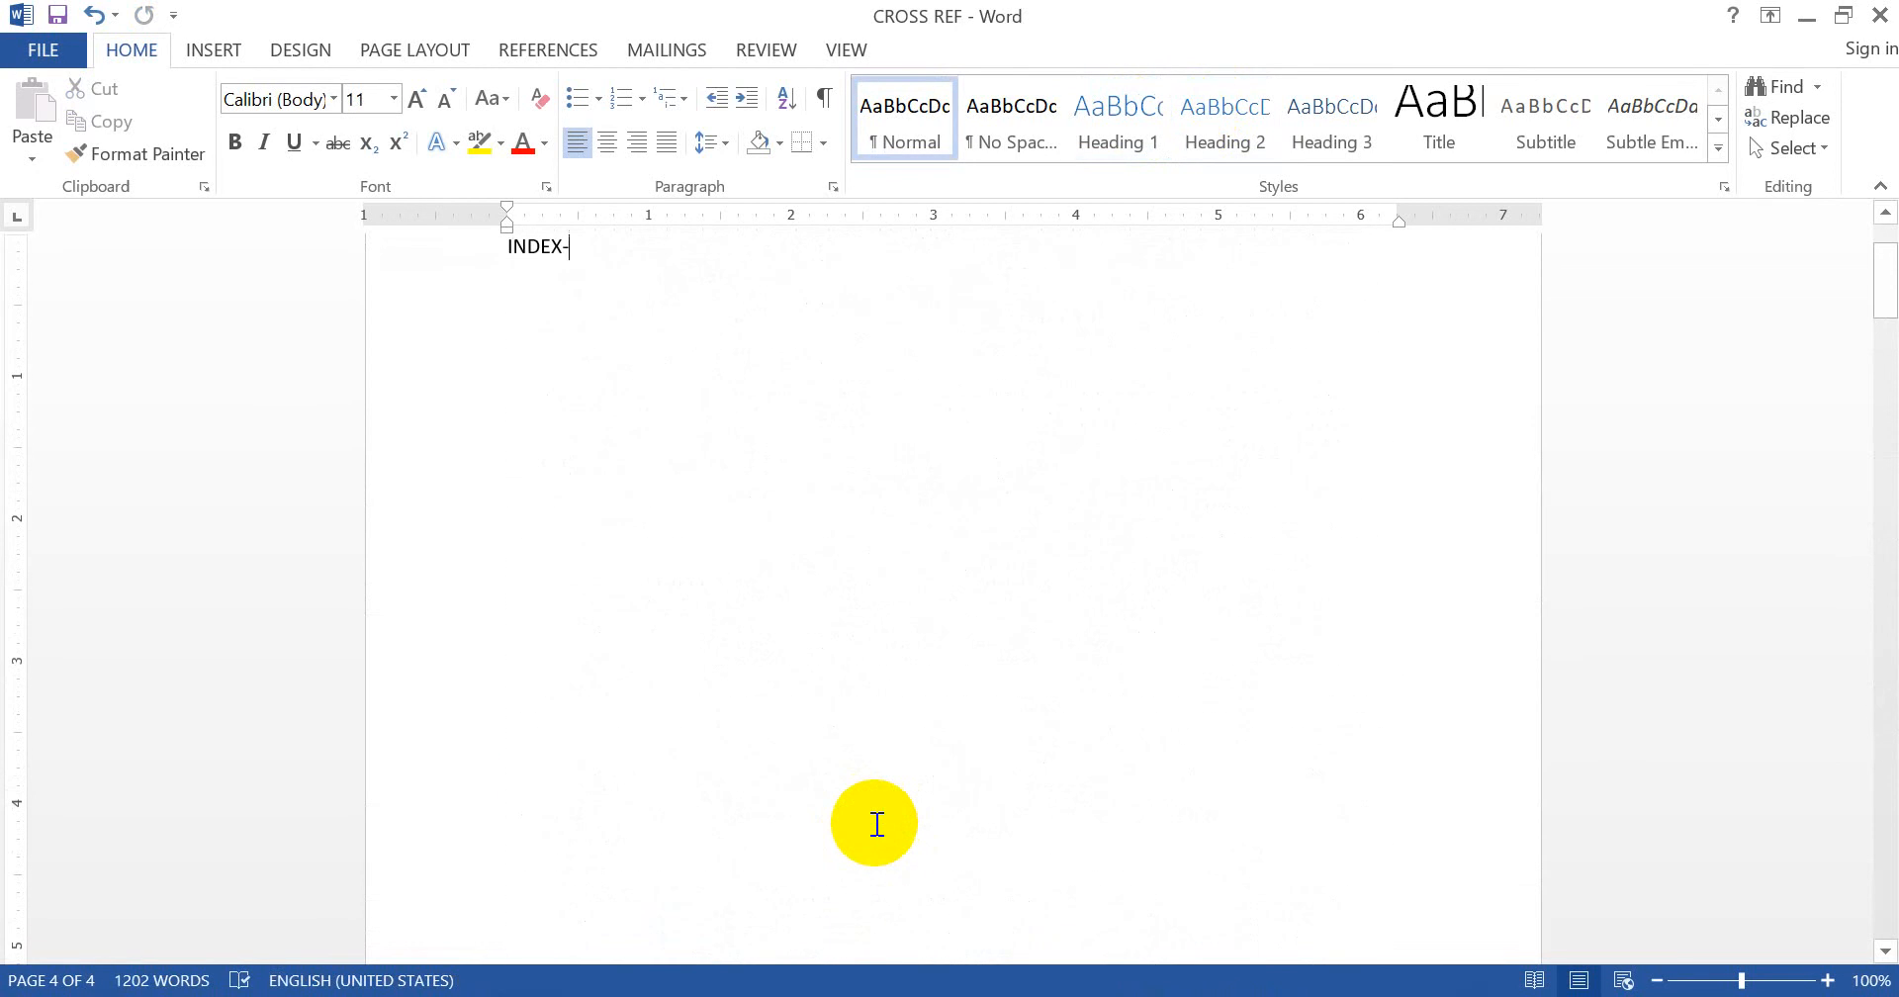
key("ctrl+z")
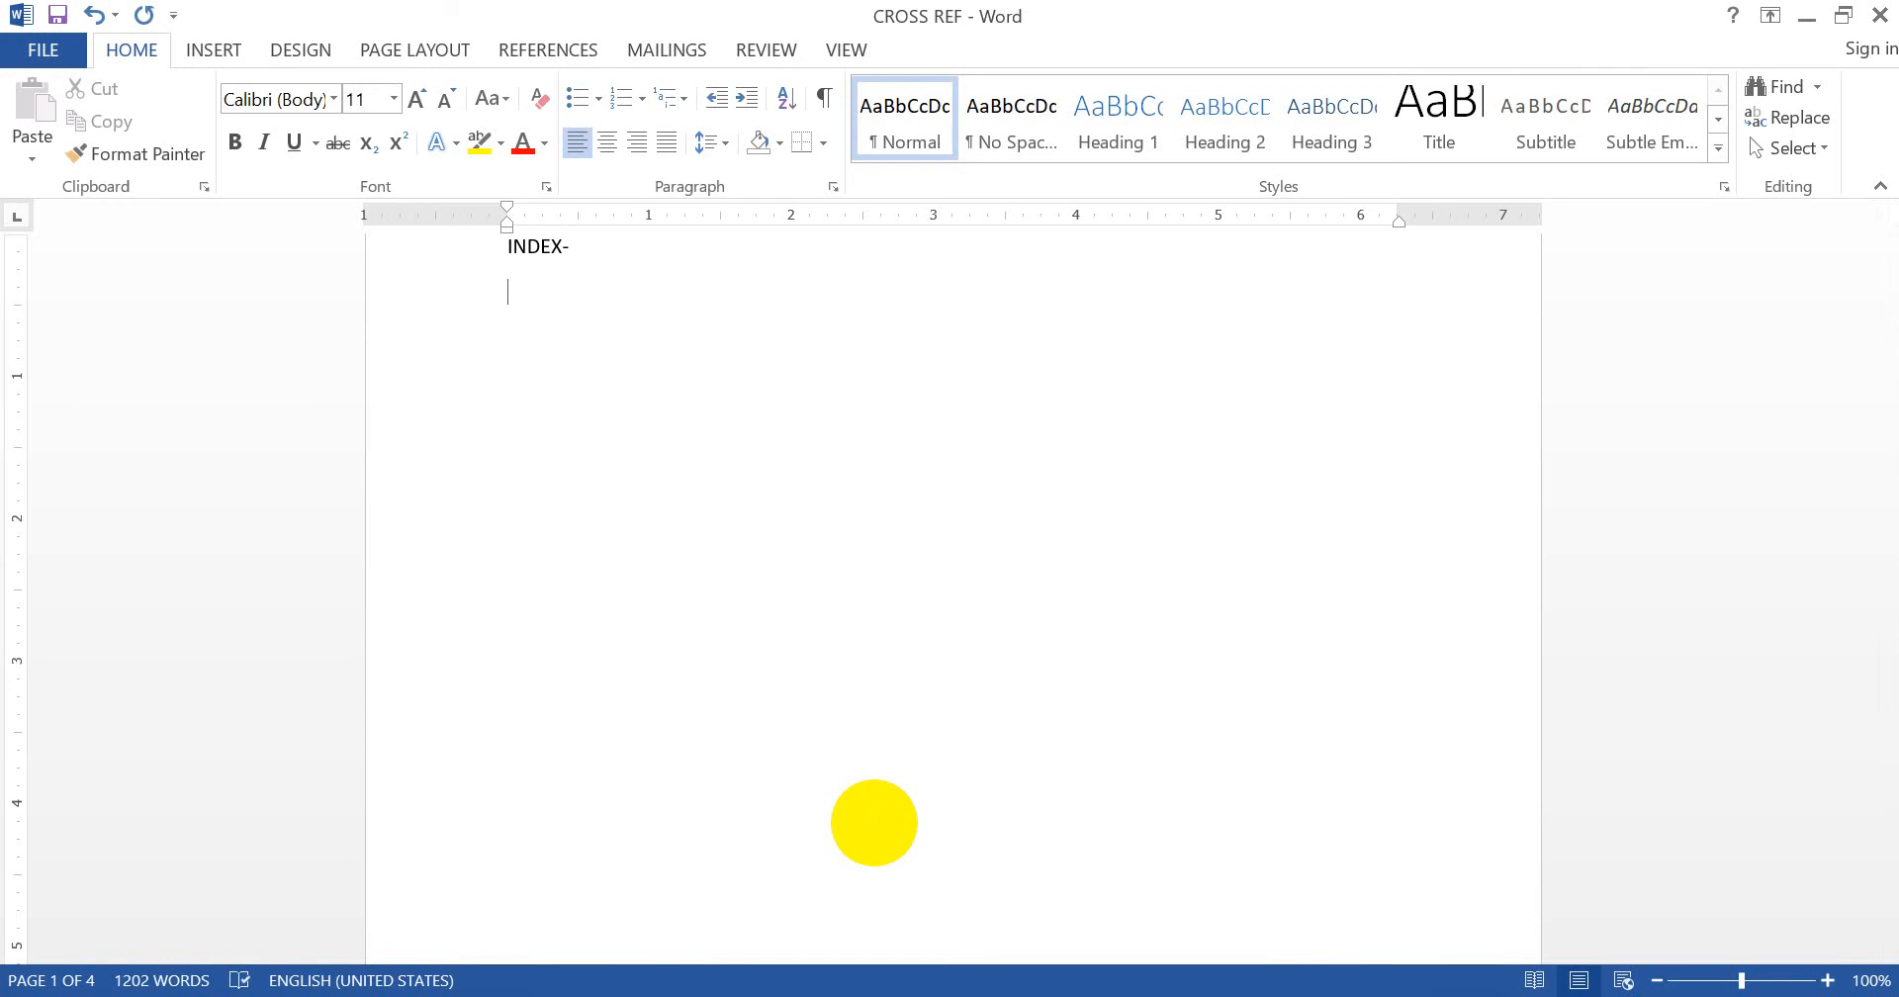
left_click(572, 45)
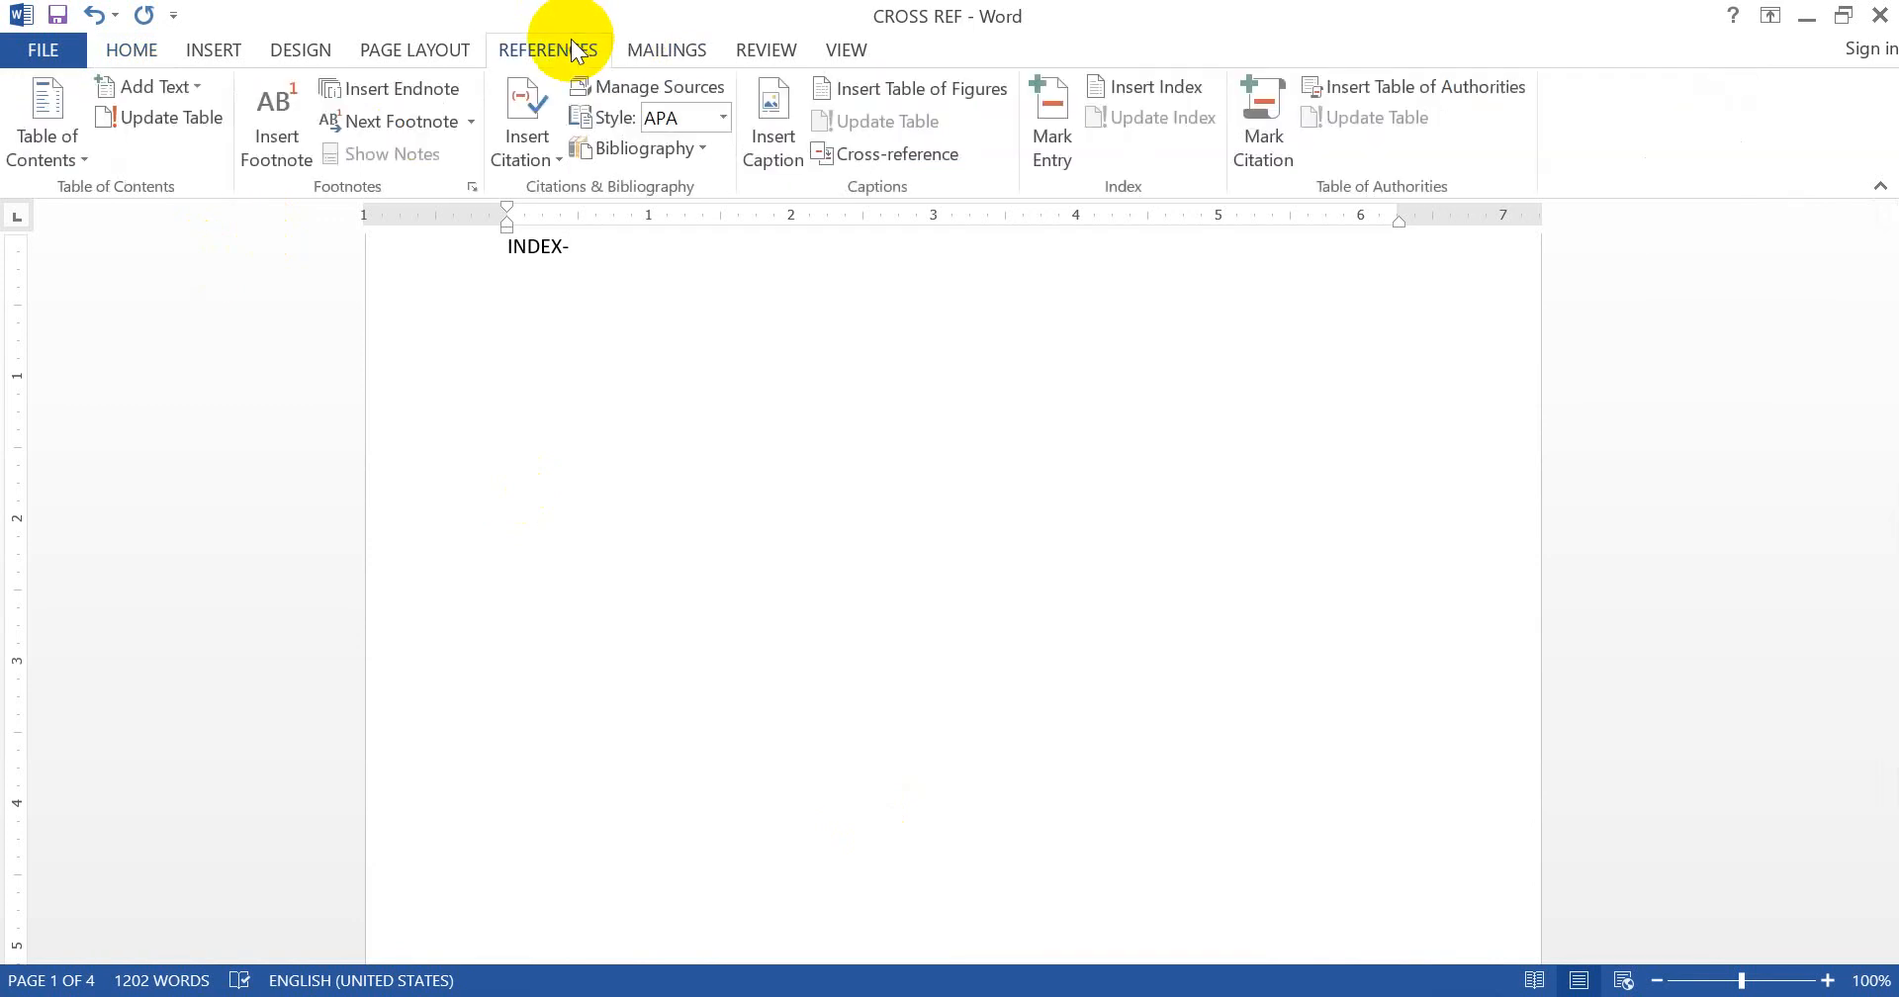
- Insert a Heading-type hyperlinked cross-reference to CHAPTER 1 under INDEX-
left_click(864, 148)
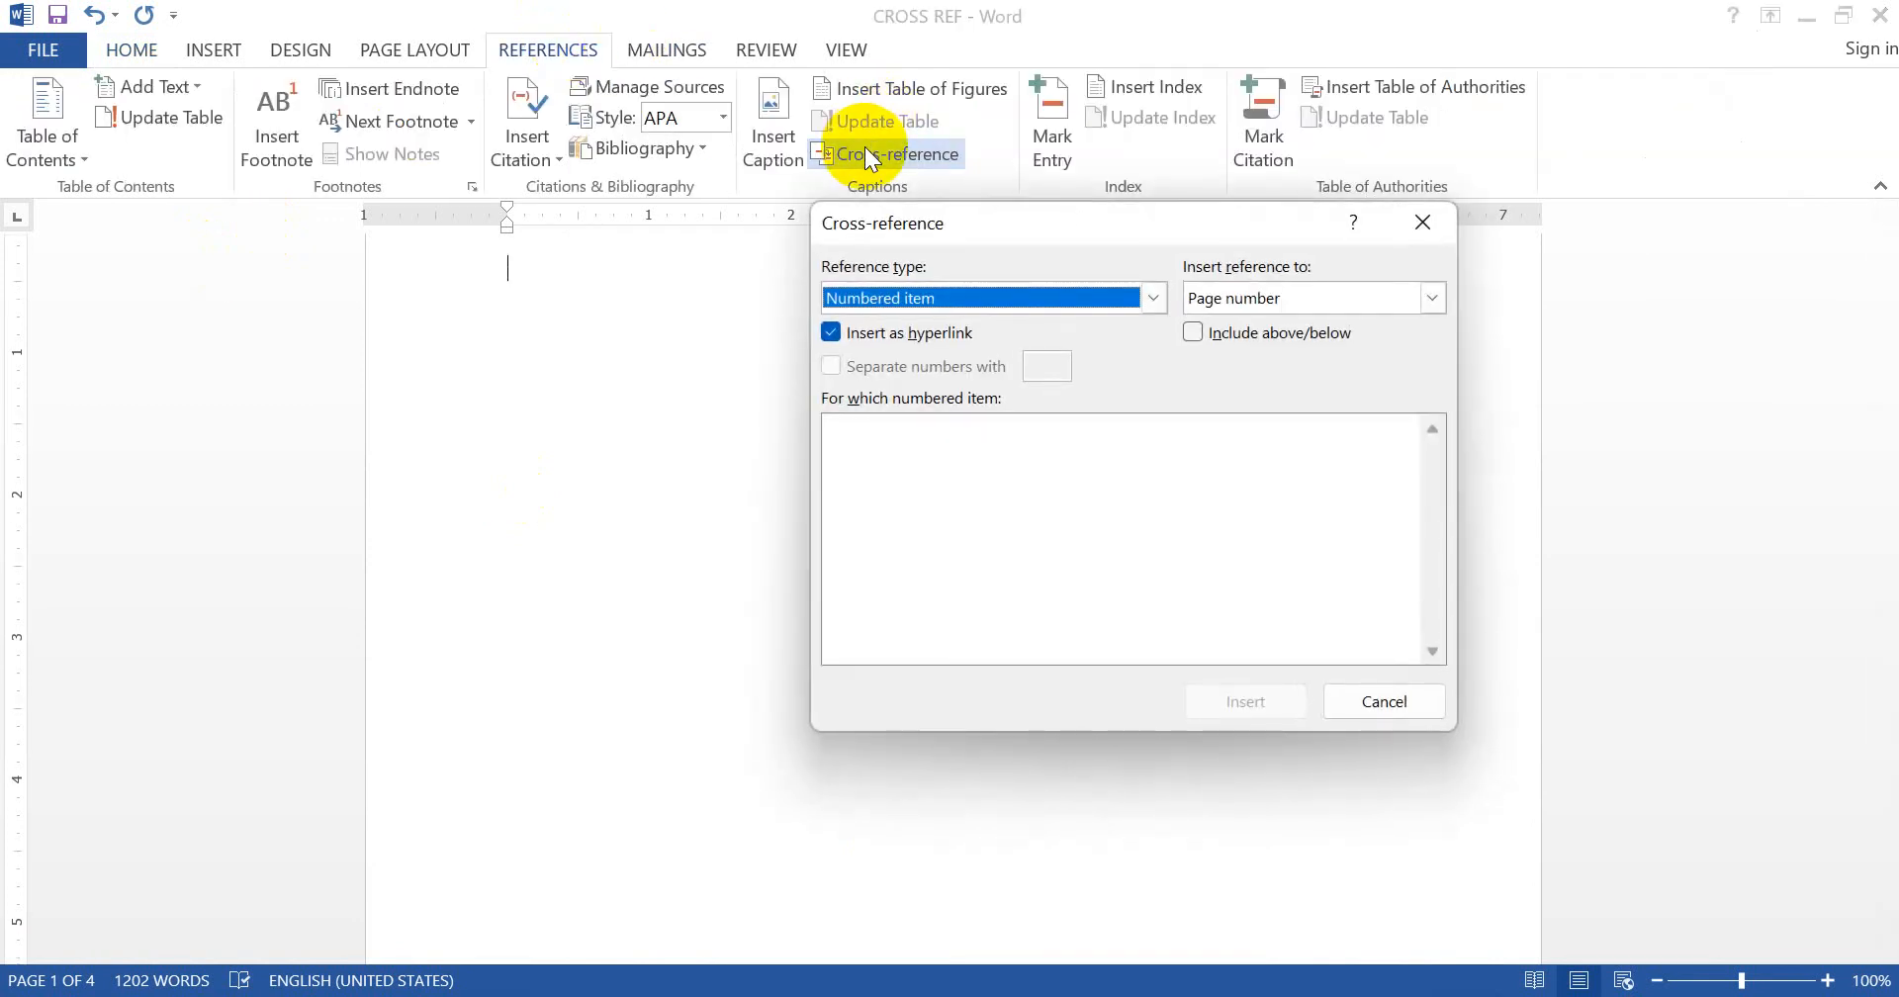
left_click(1144, 300)
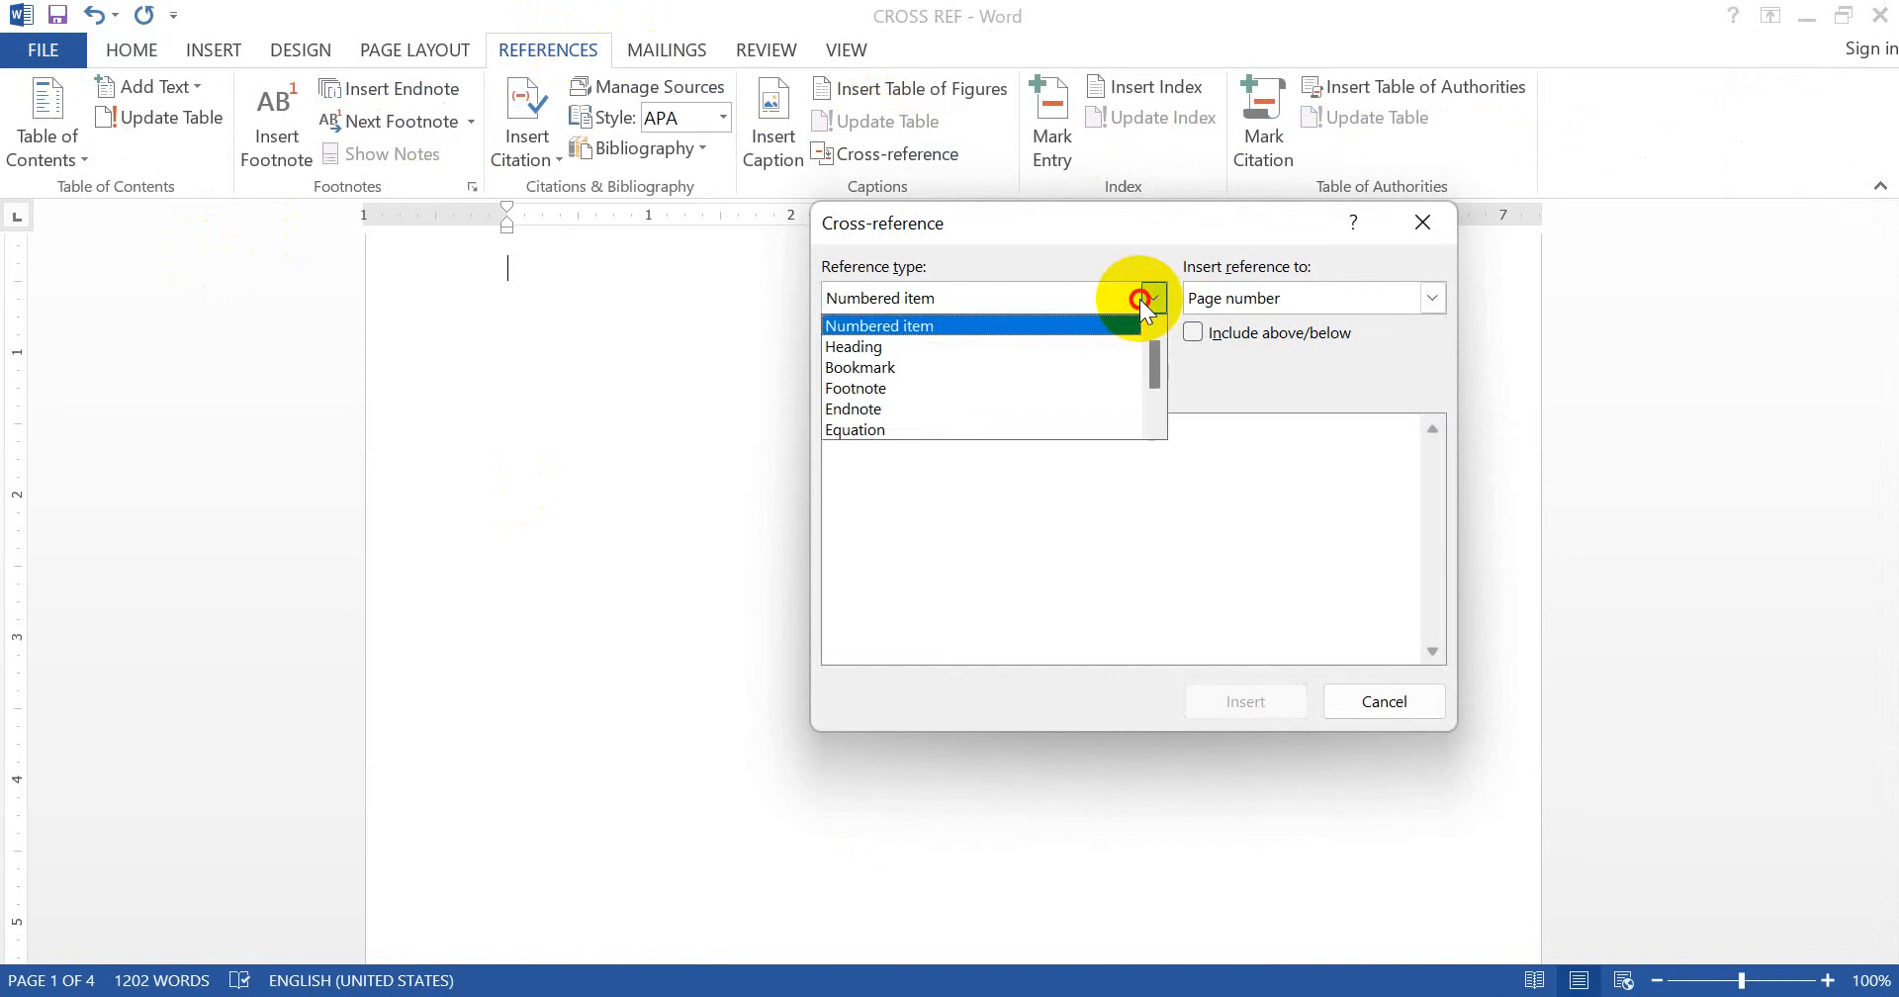
left_click(1034, 348)
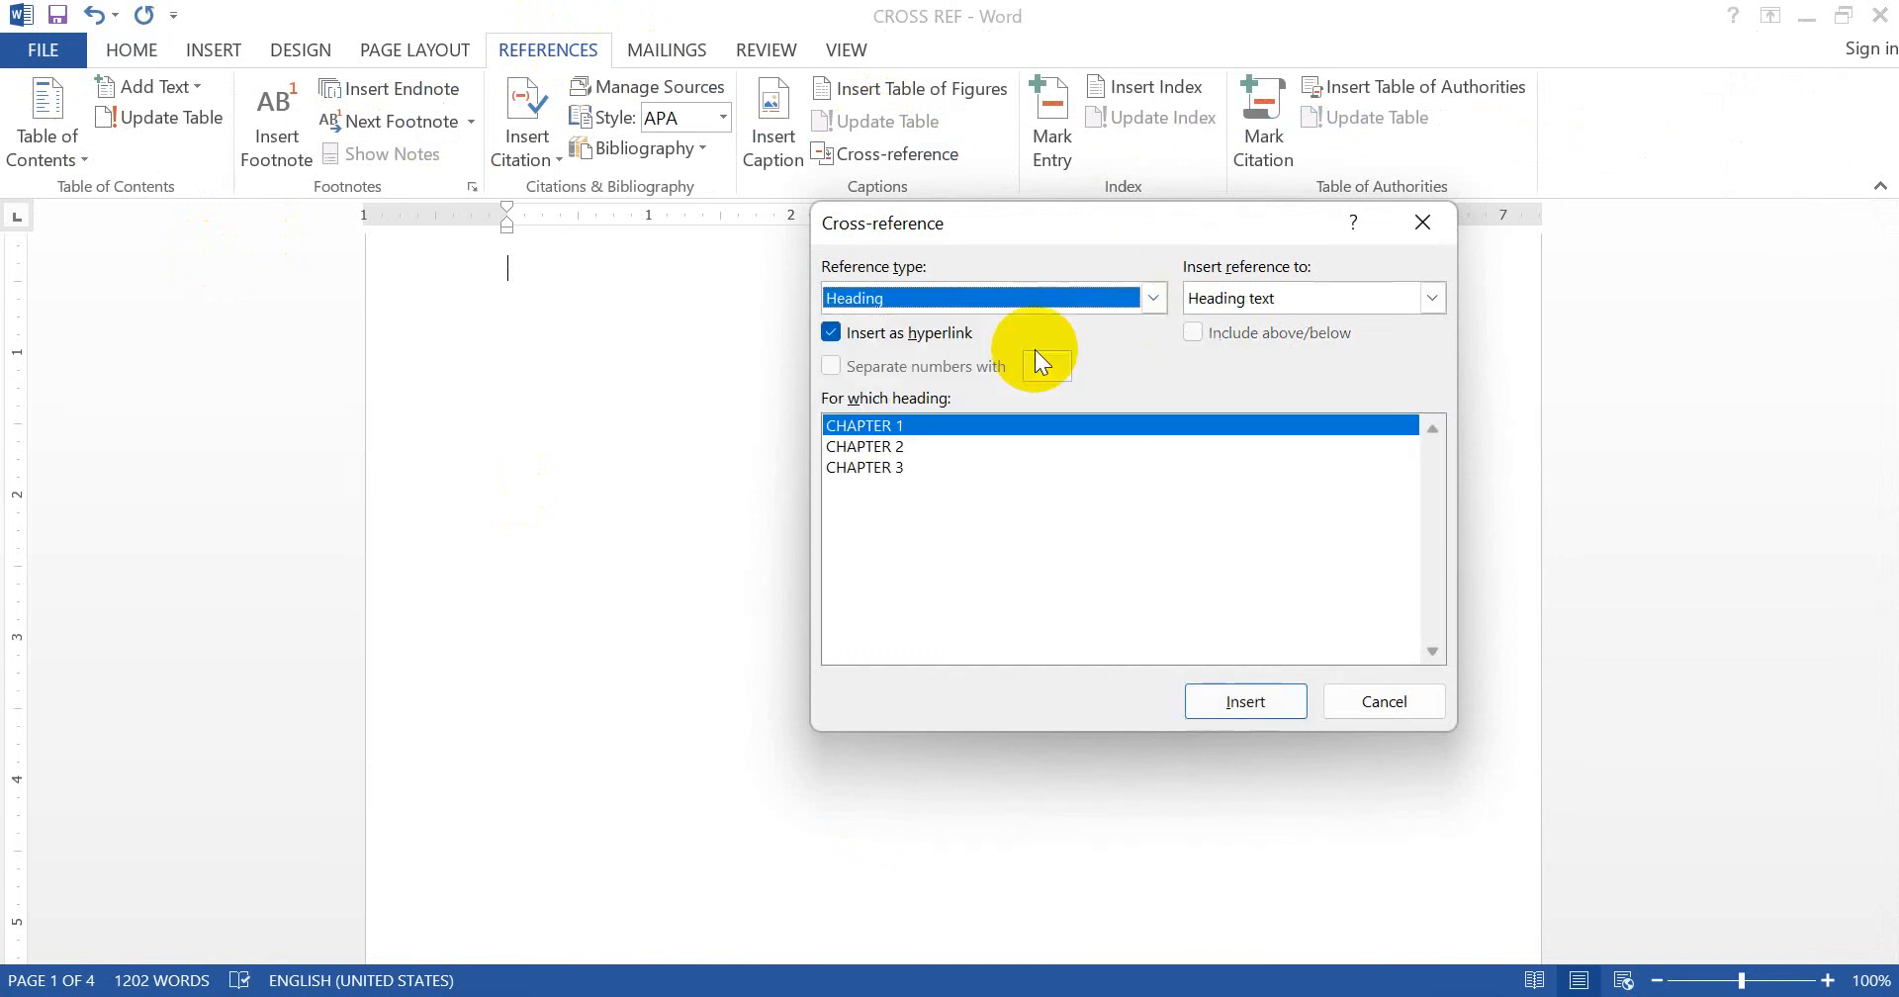
left_click(1247, 702)
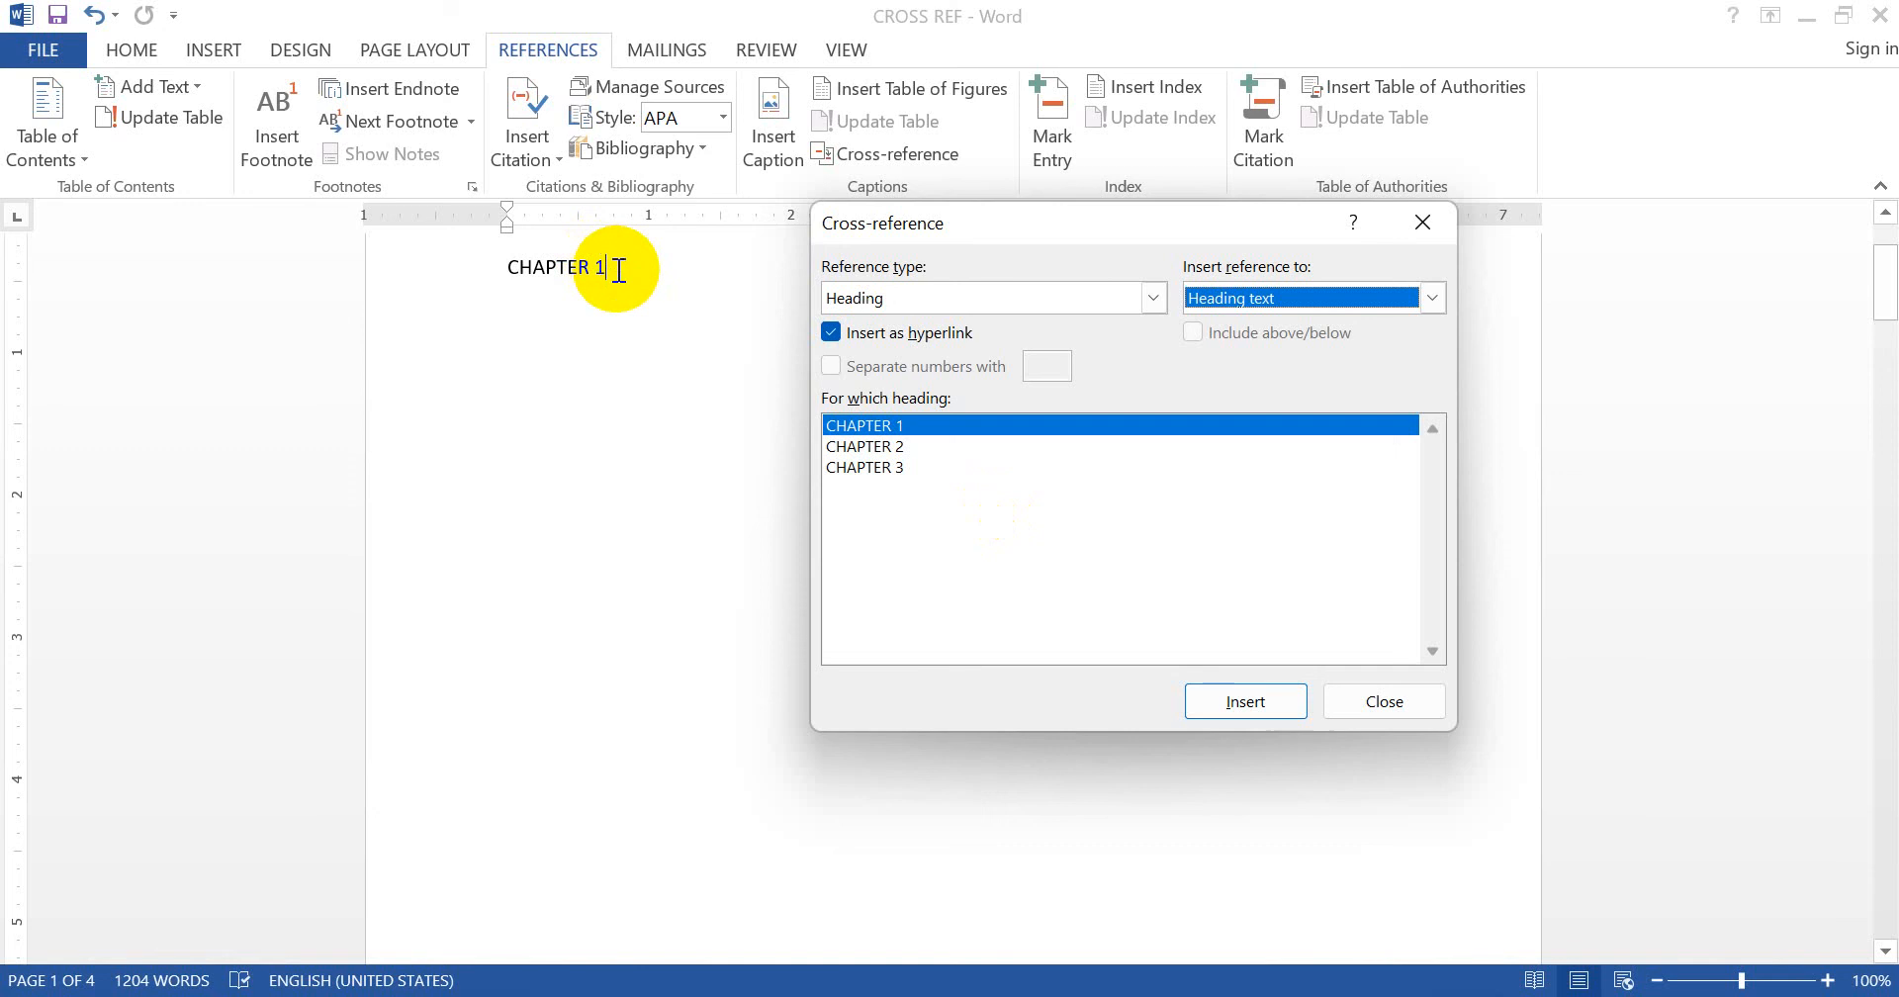
left_click(618, 270)
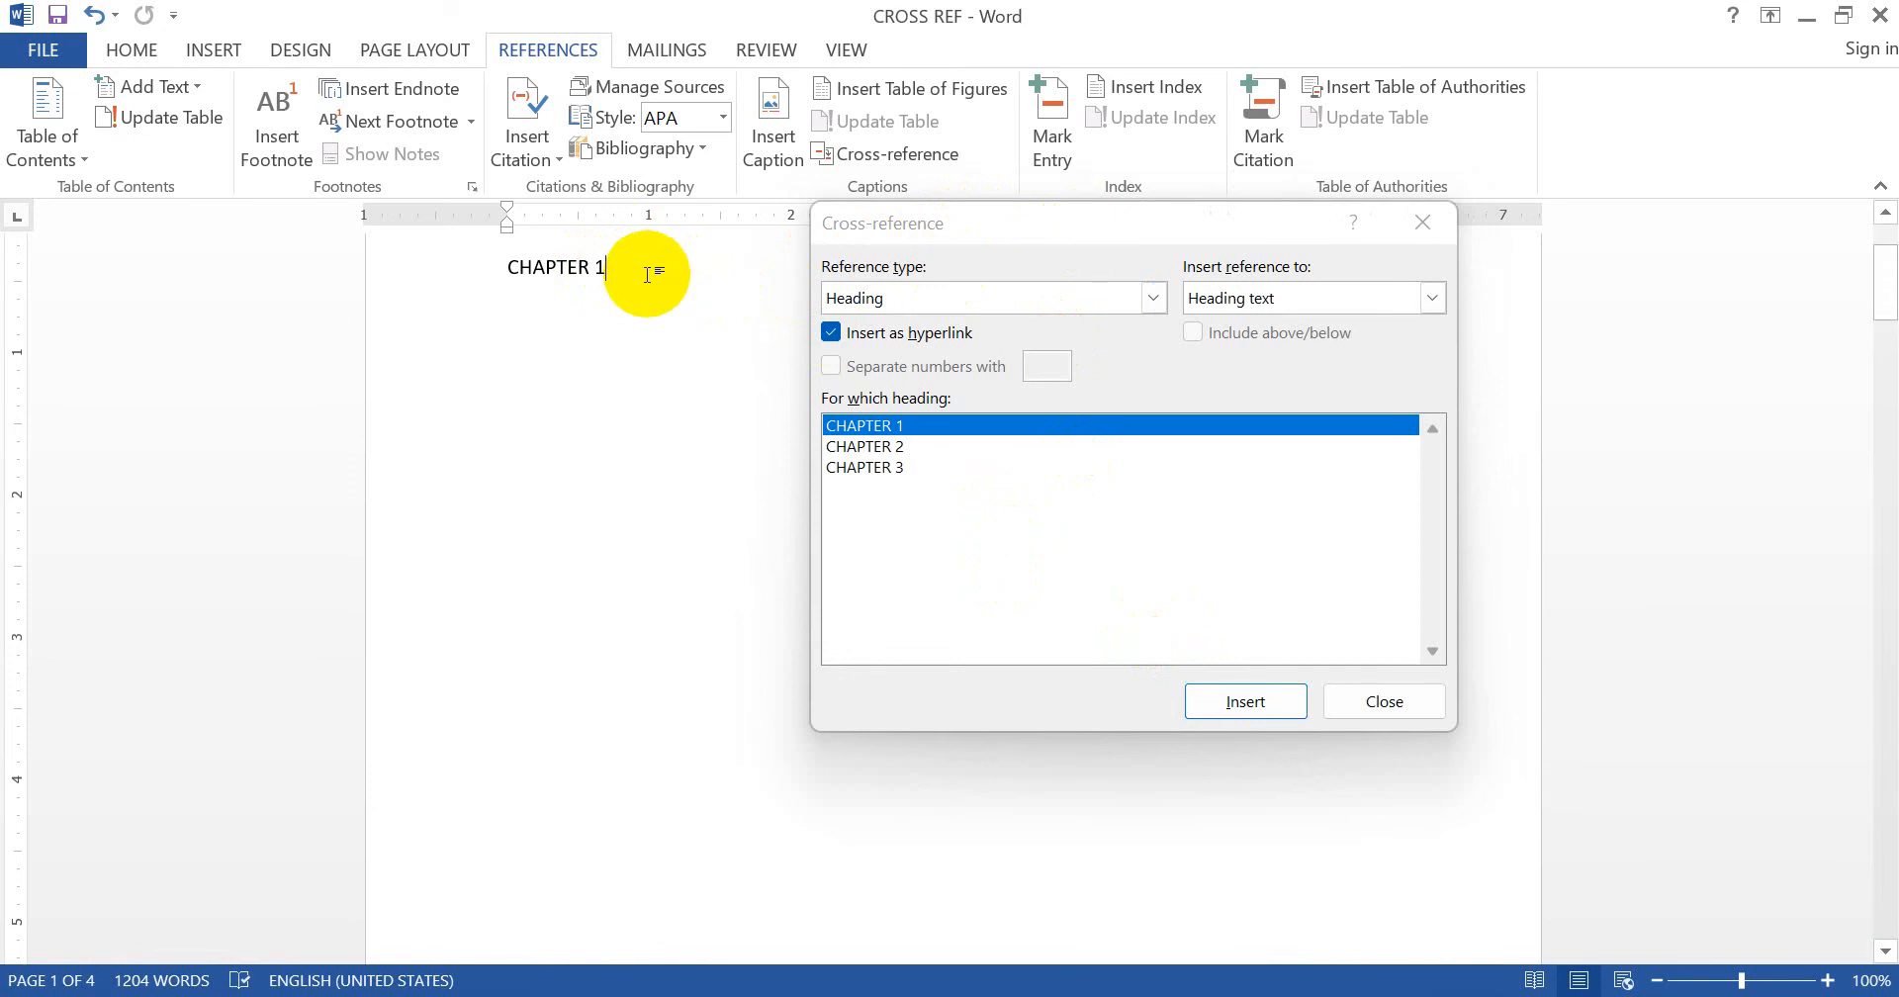
- Add CHAPTER 2 and CHAPTER 3 cross-references on new lines, then close the dialog
key("Return")
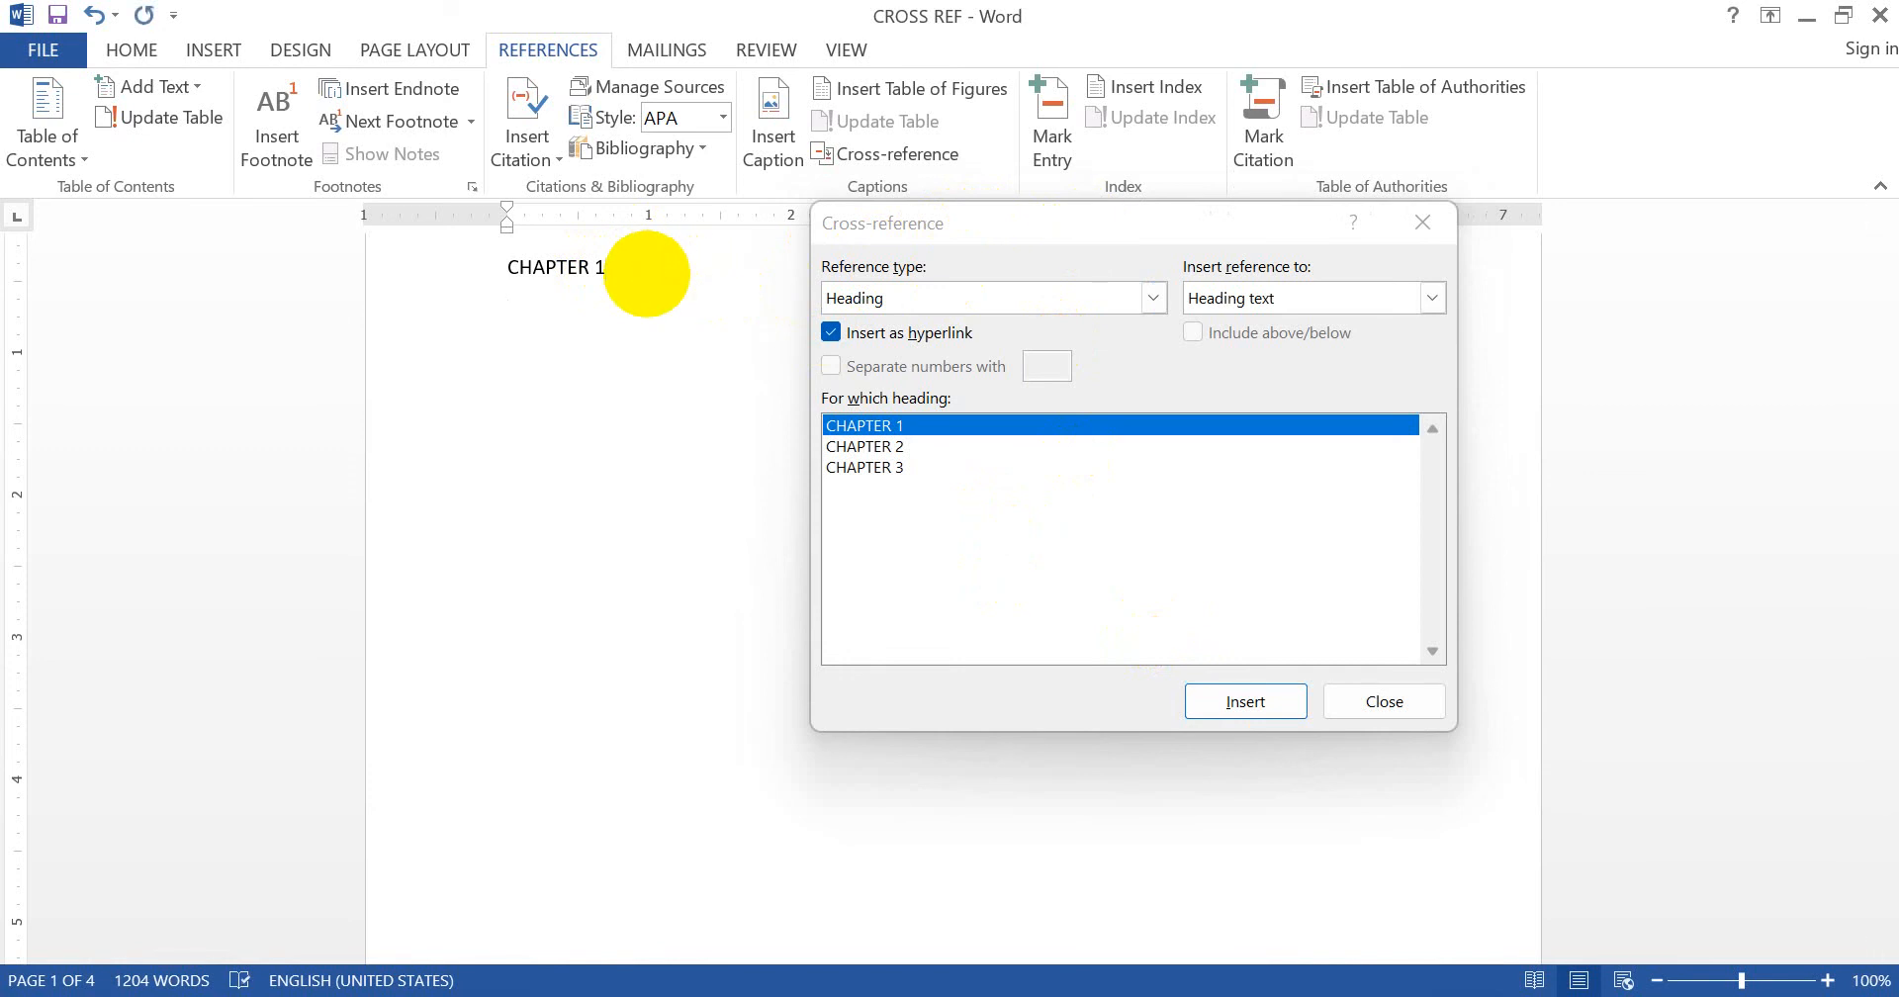
left_click(977, 445)
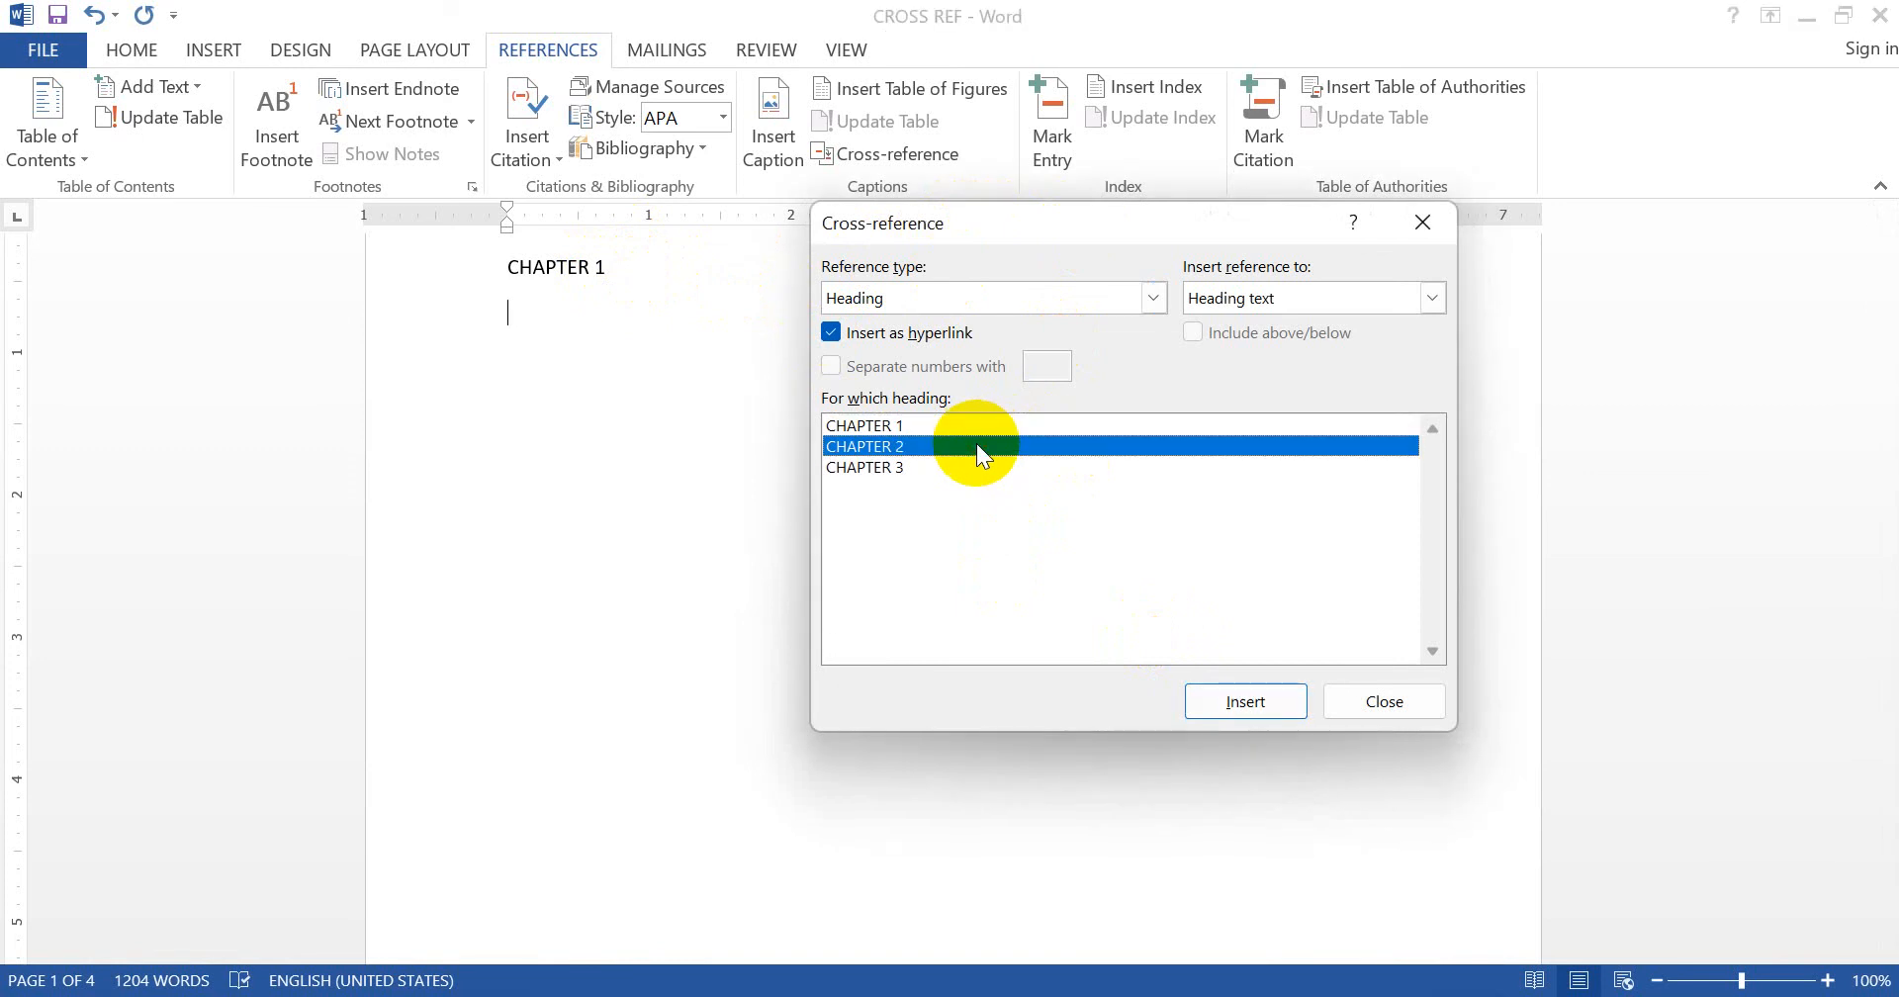
left_click(1236, 704)
left_click(648, 269)
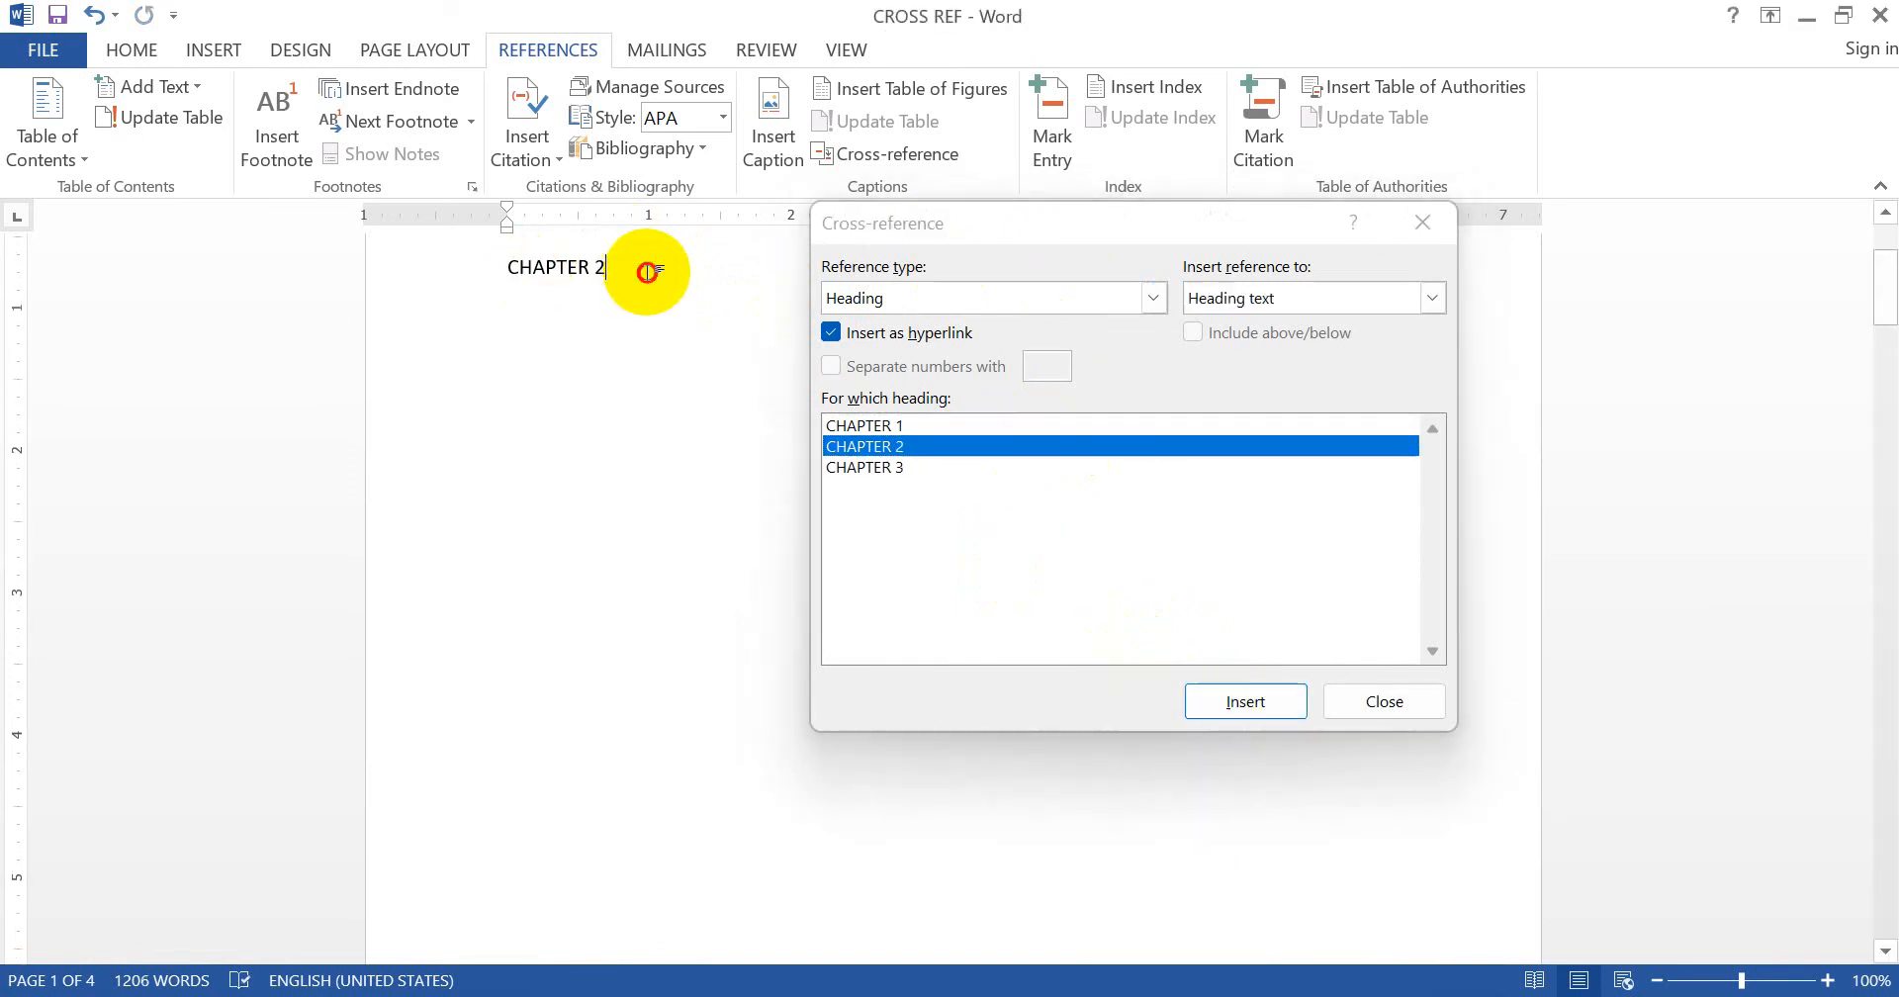
key("Return")
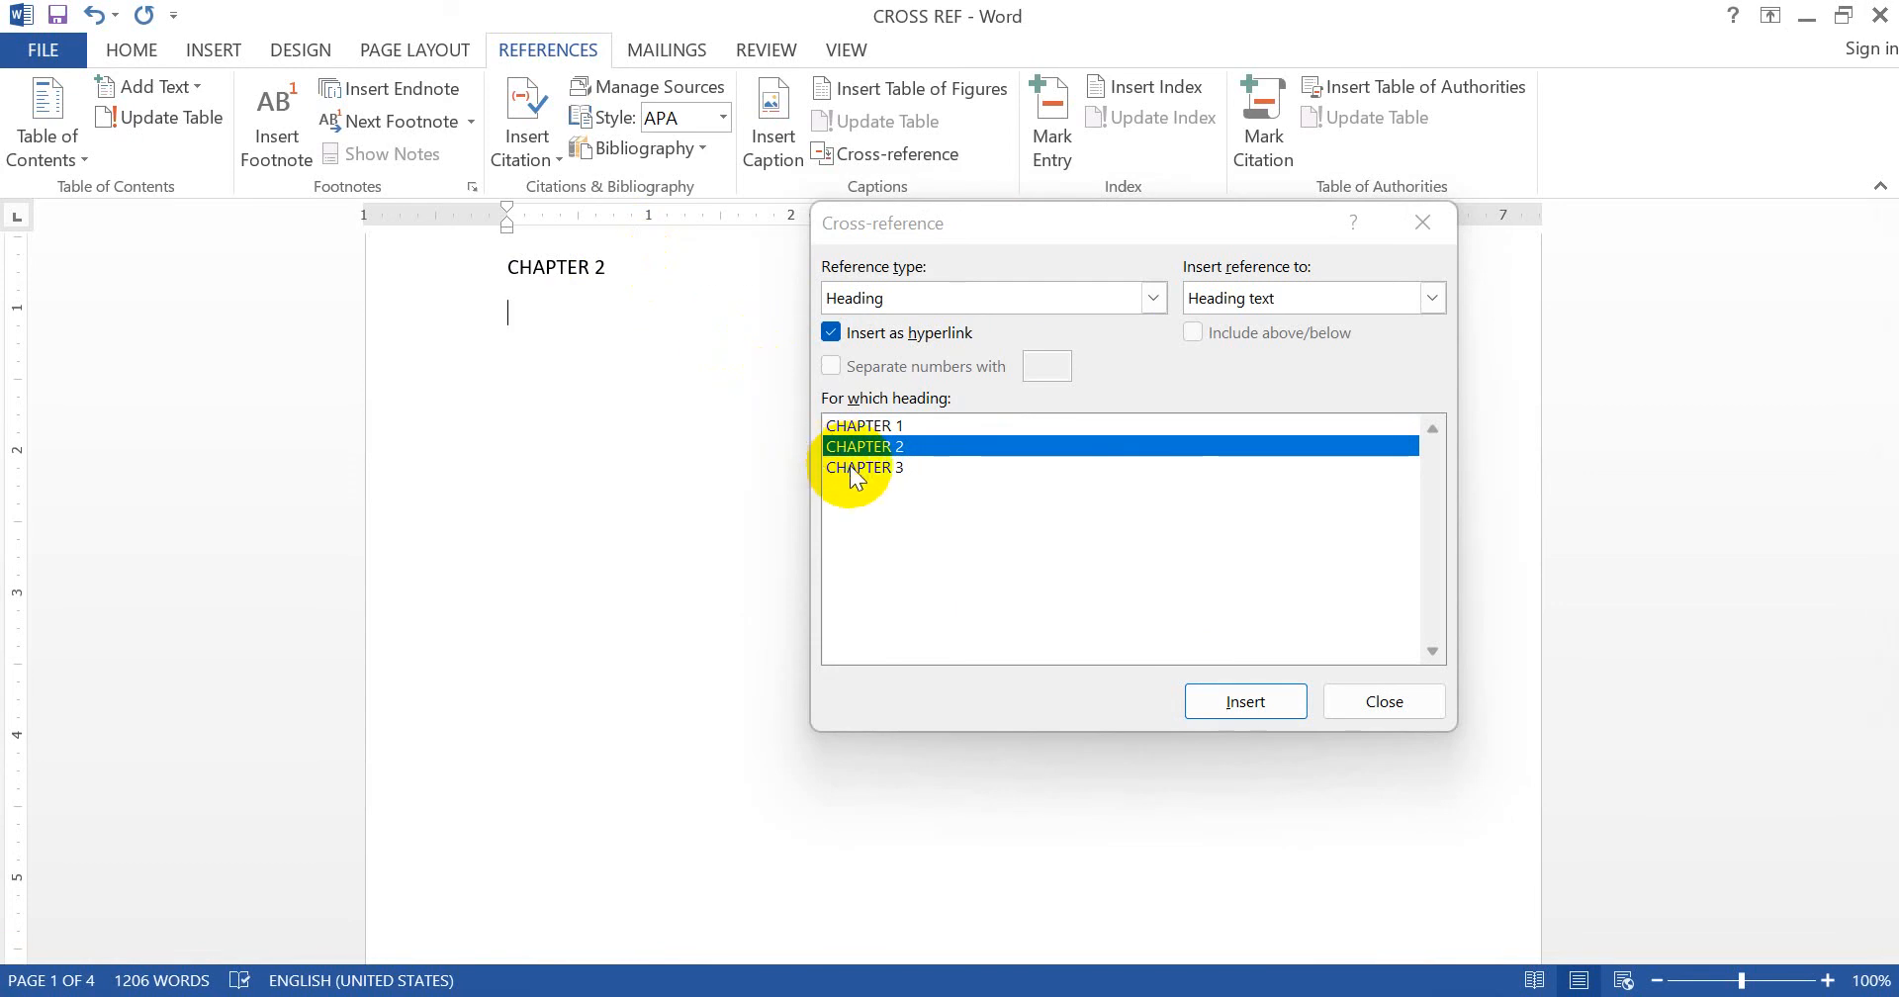
left_click(851, 467)
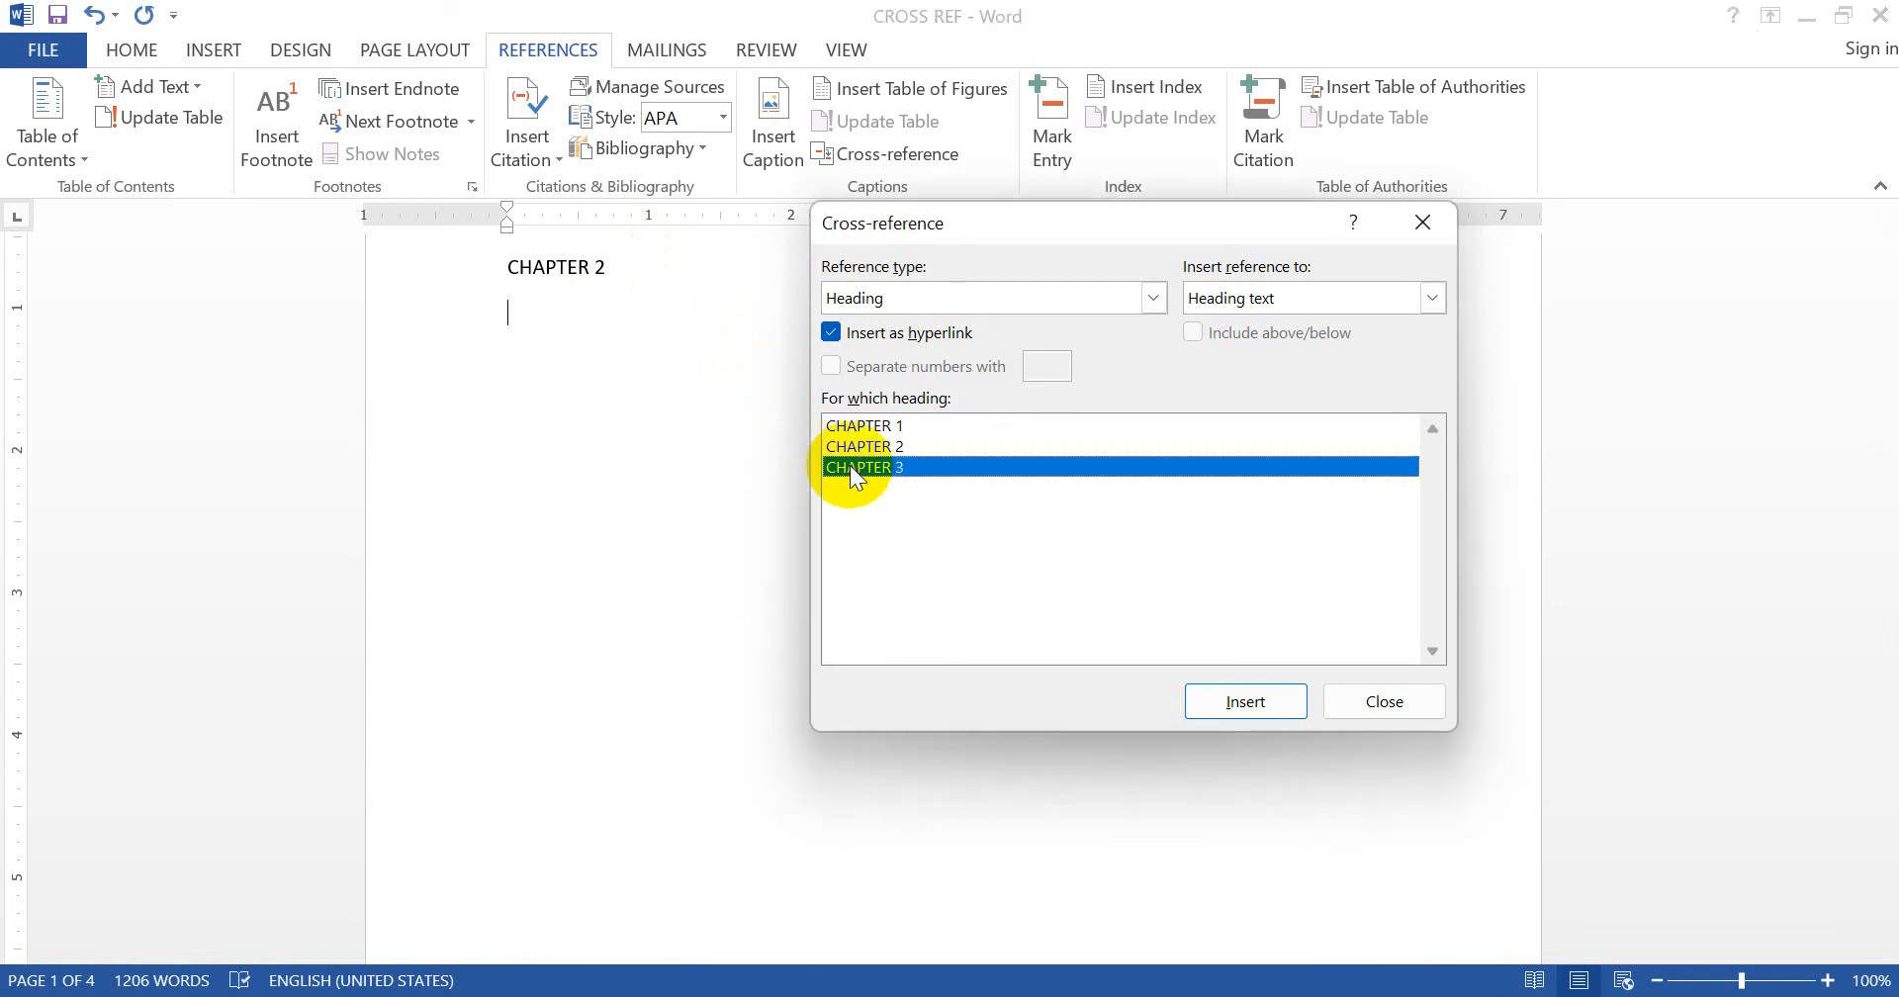
left_click(1244, 701)
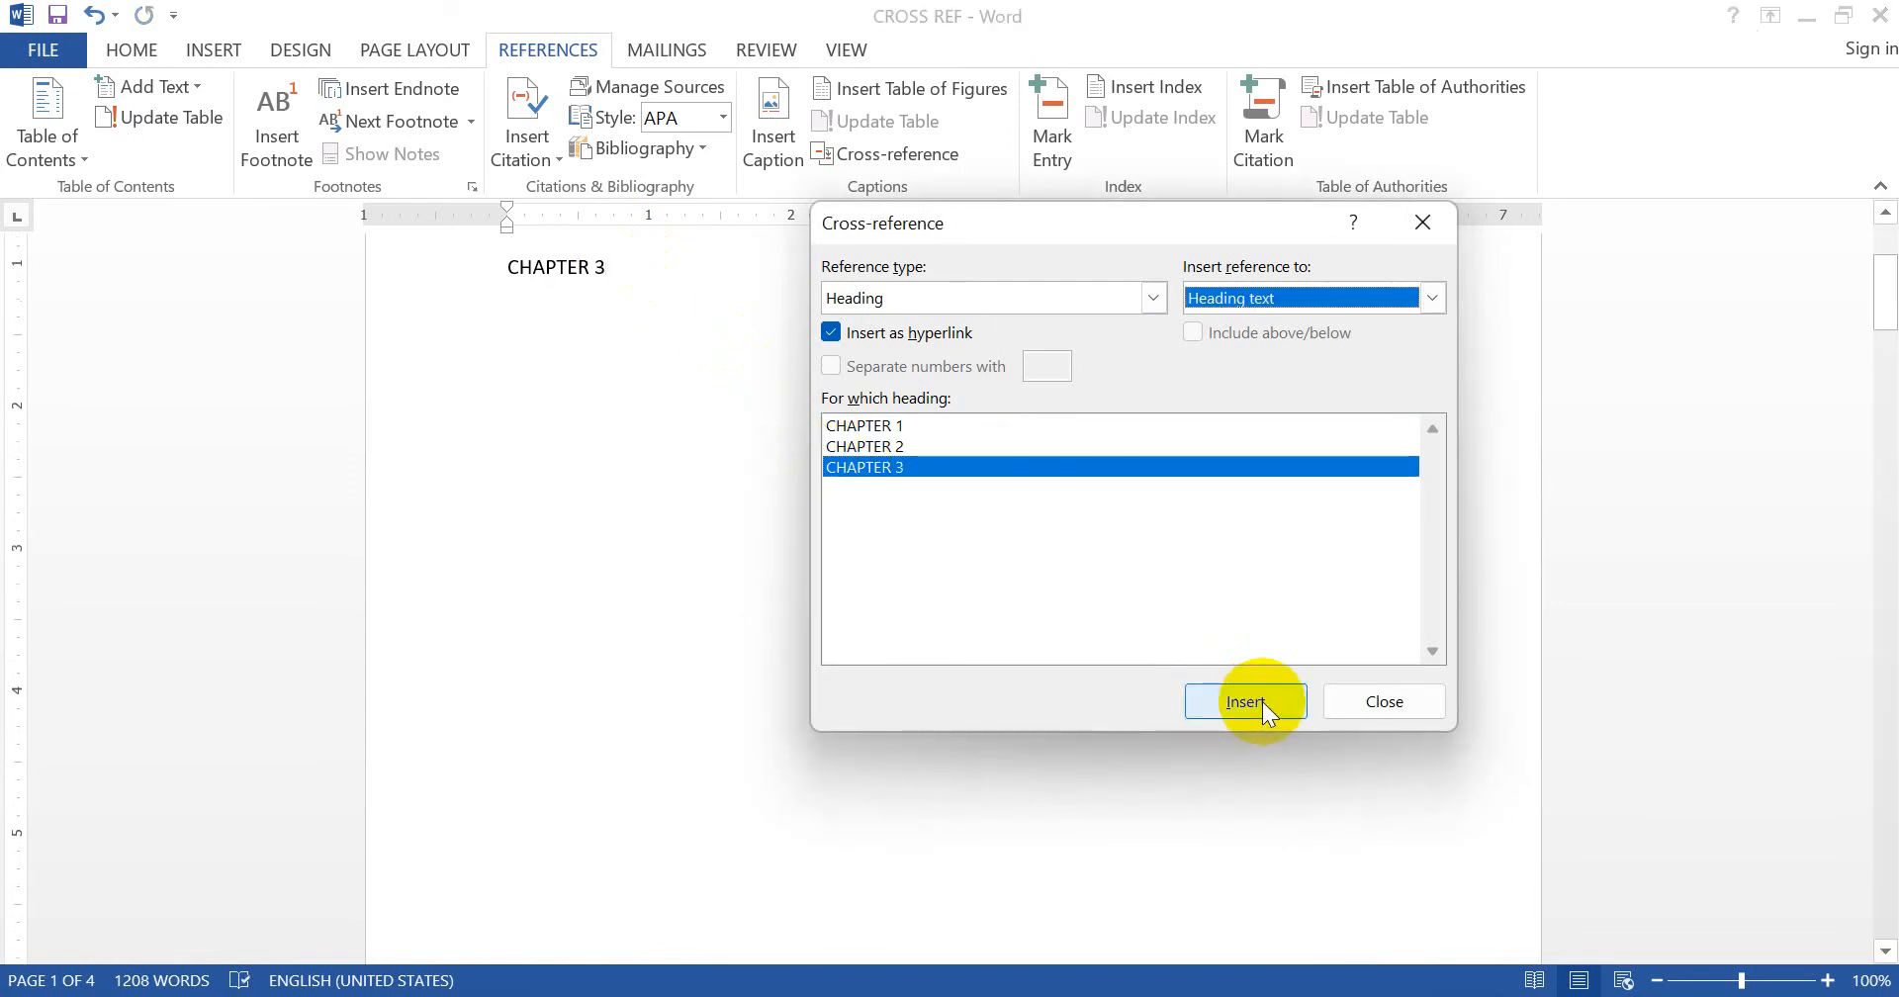
left_click(1416, 702)
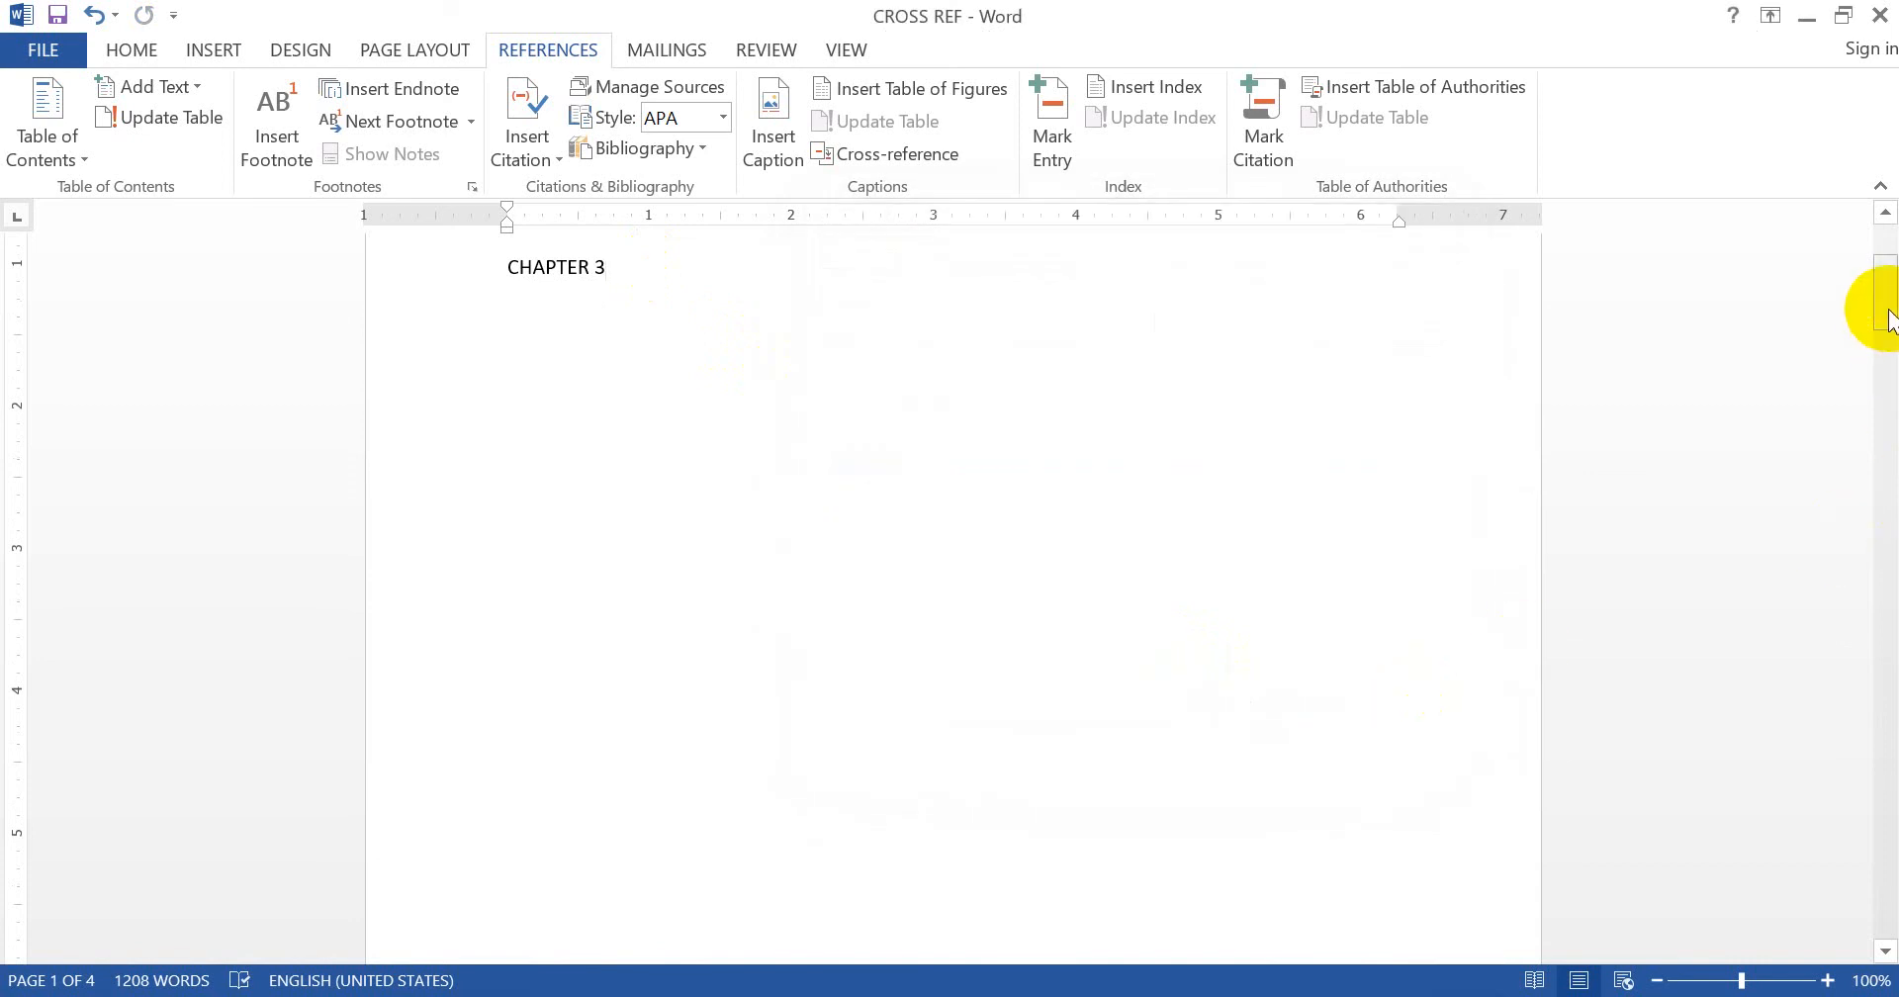
left_click_drag(1889, 316, 1883, 254)
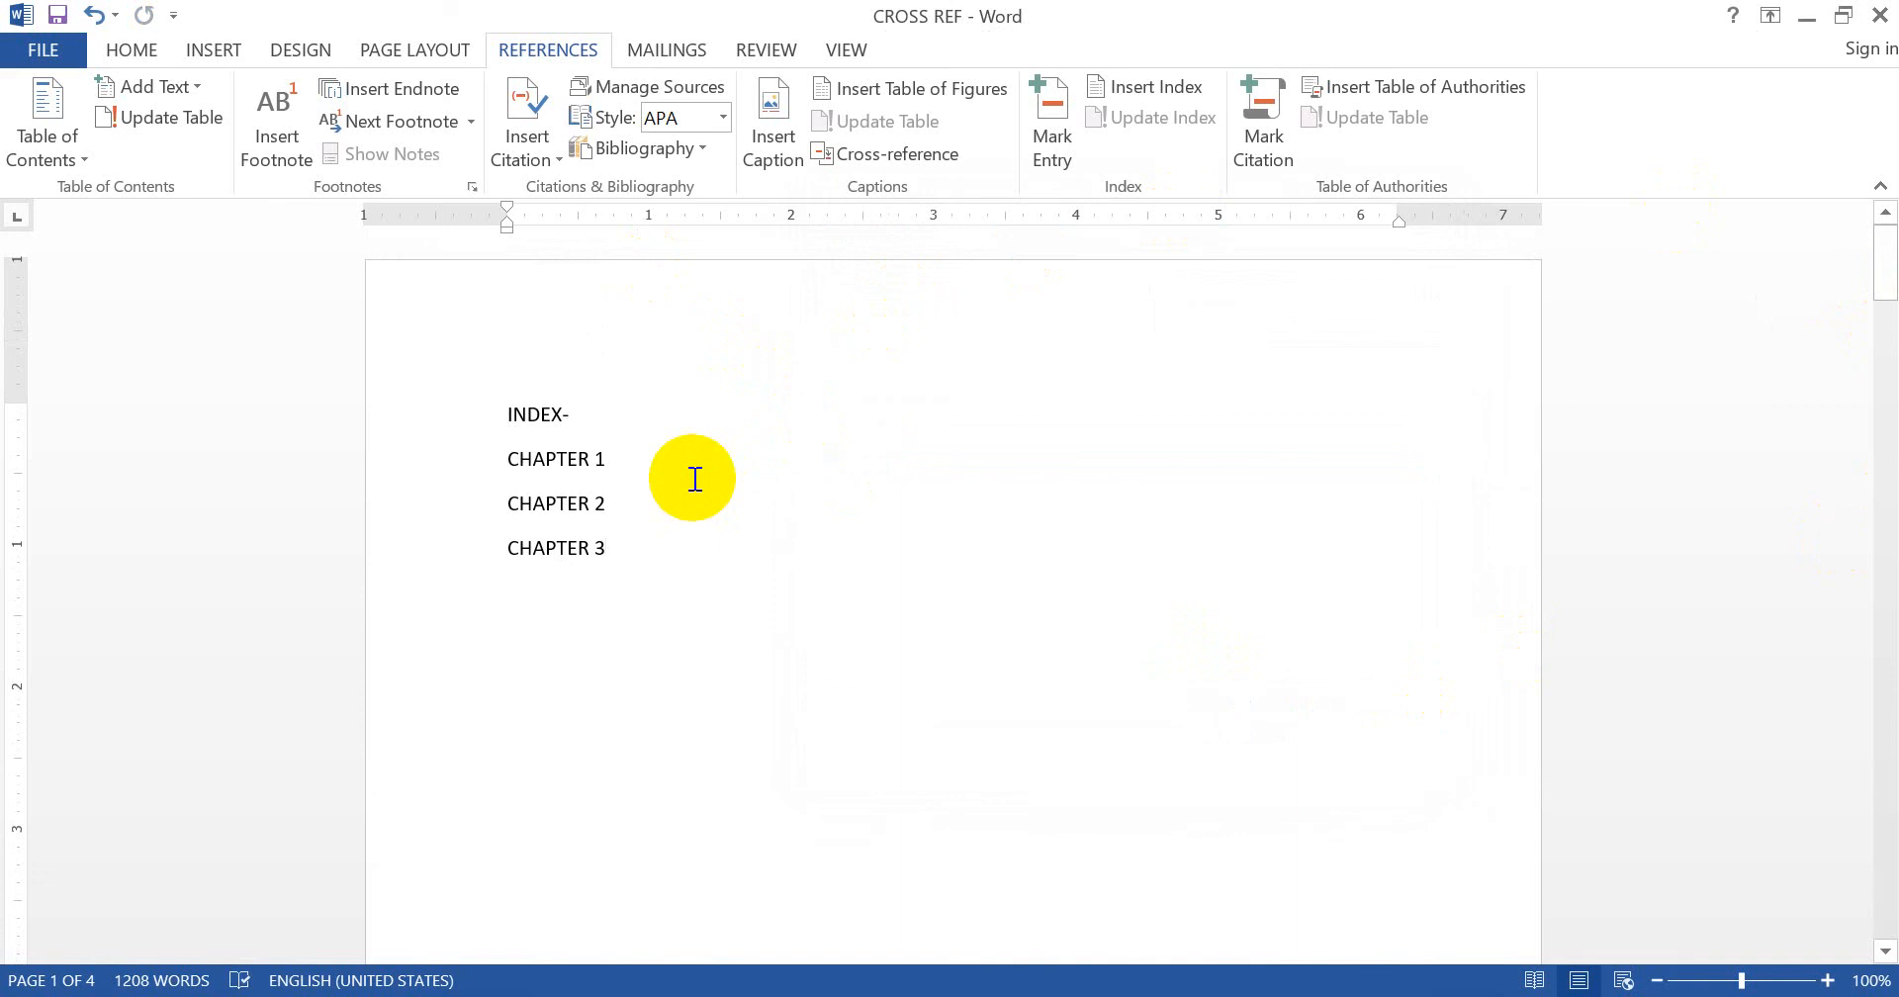
left_click(556, 467, "ctrl")
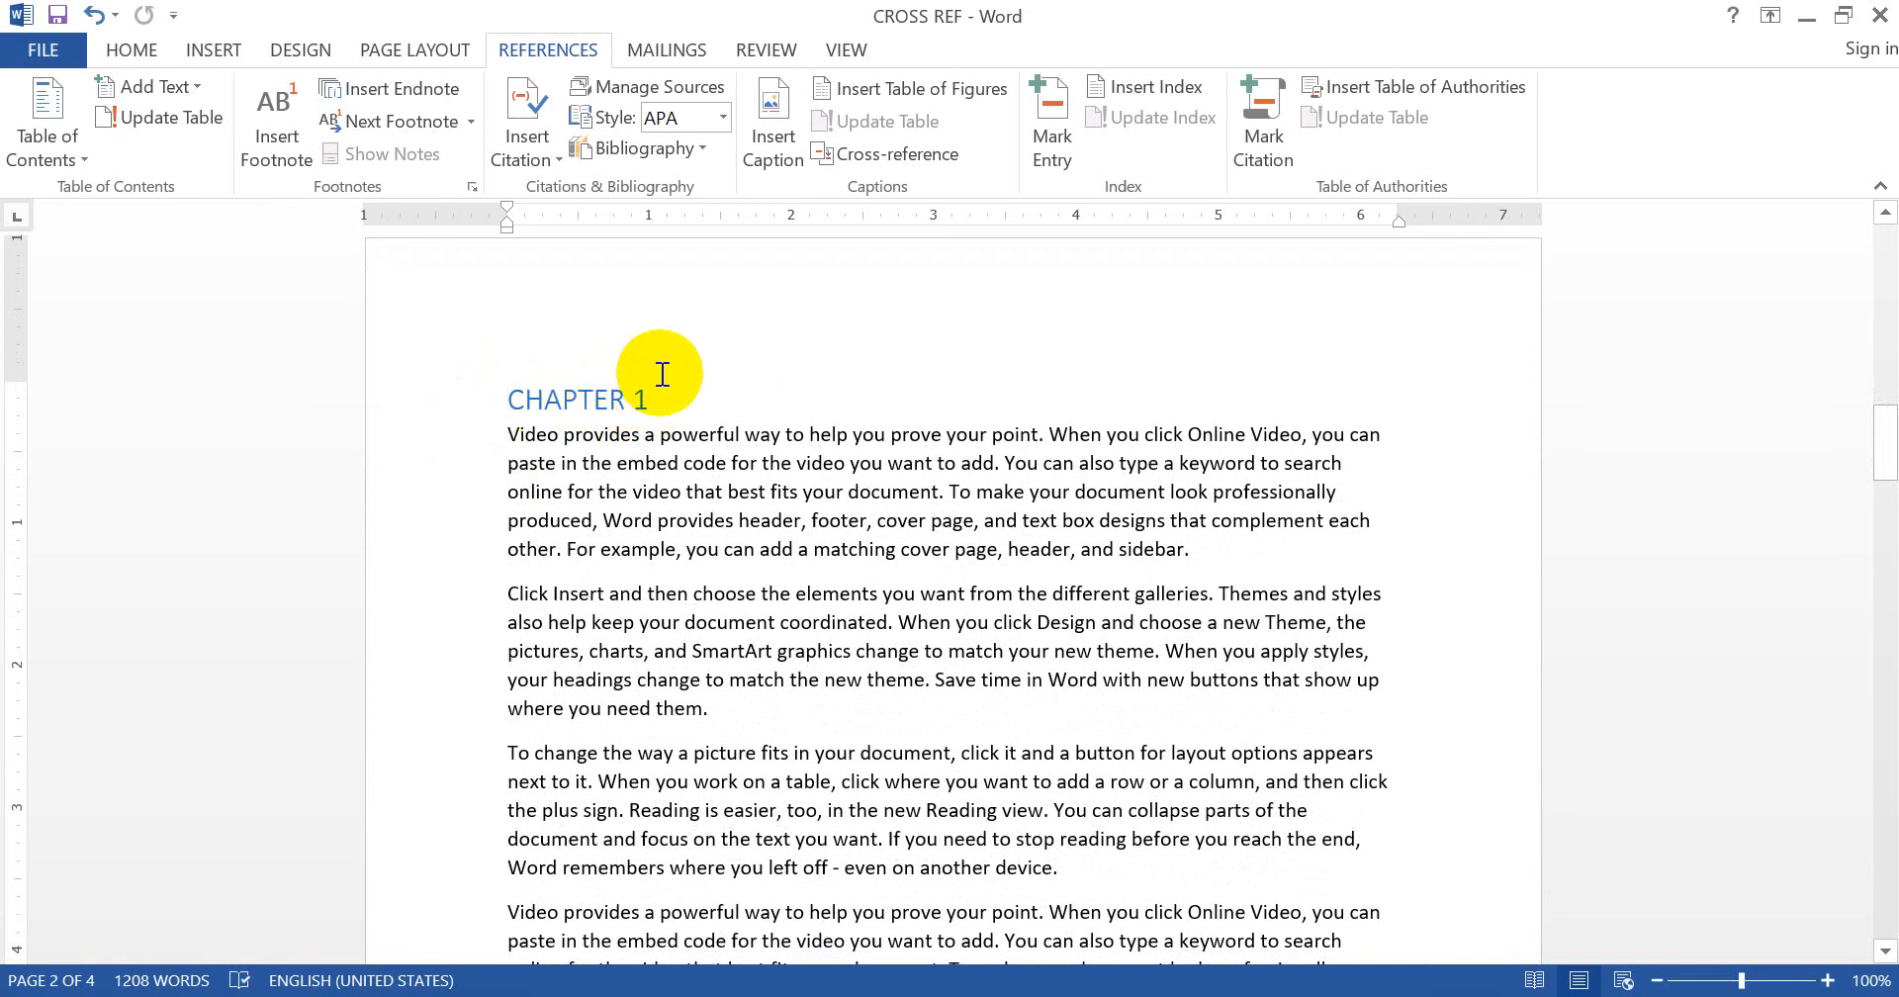
key("Up")
key("Up")
key("Up")
key("Up")
key("Up")
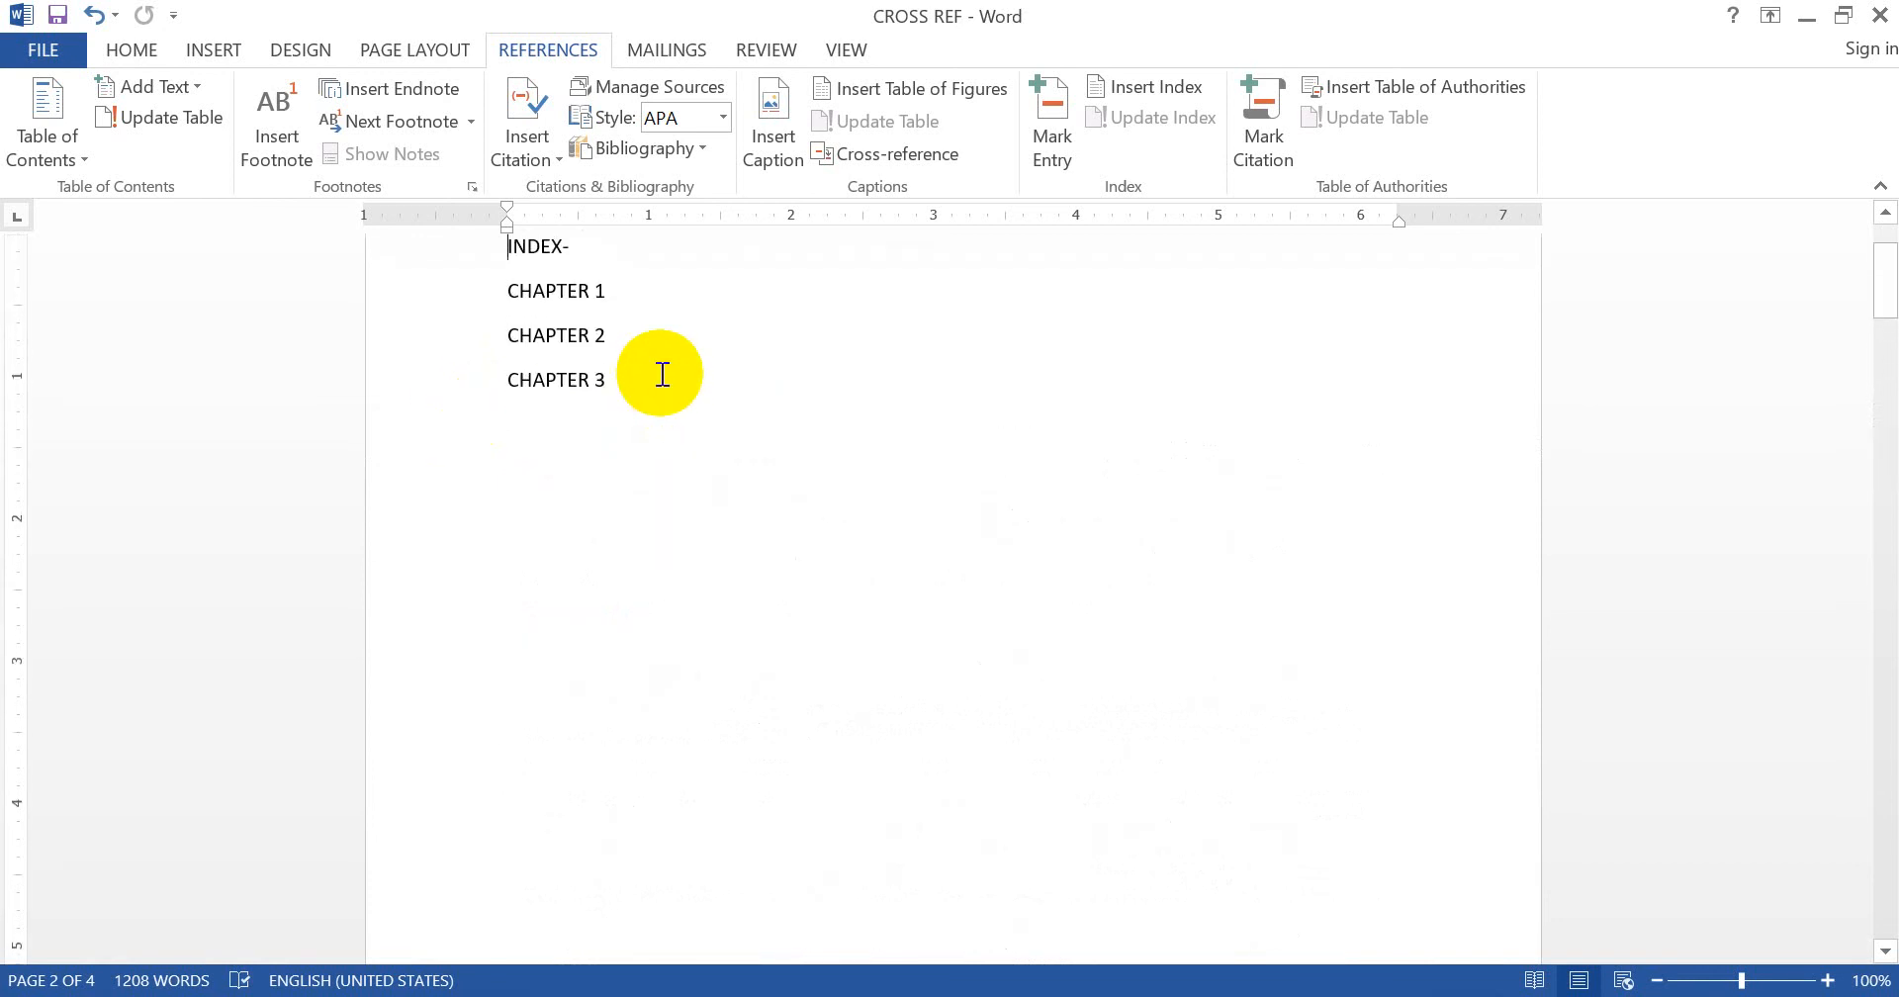
key("Down")
key("Down")
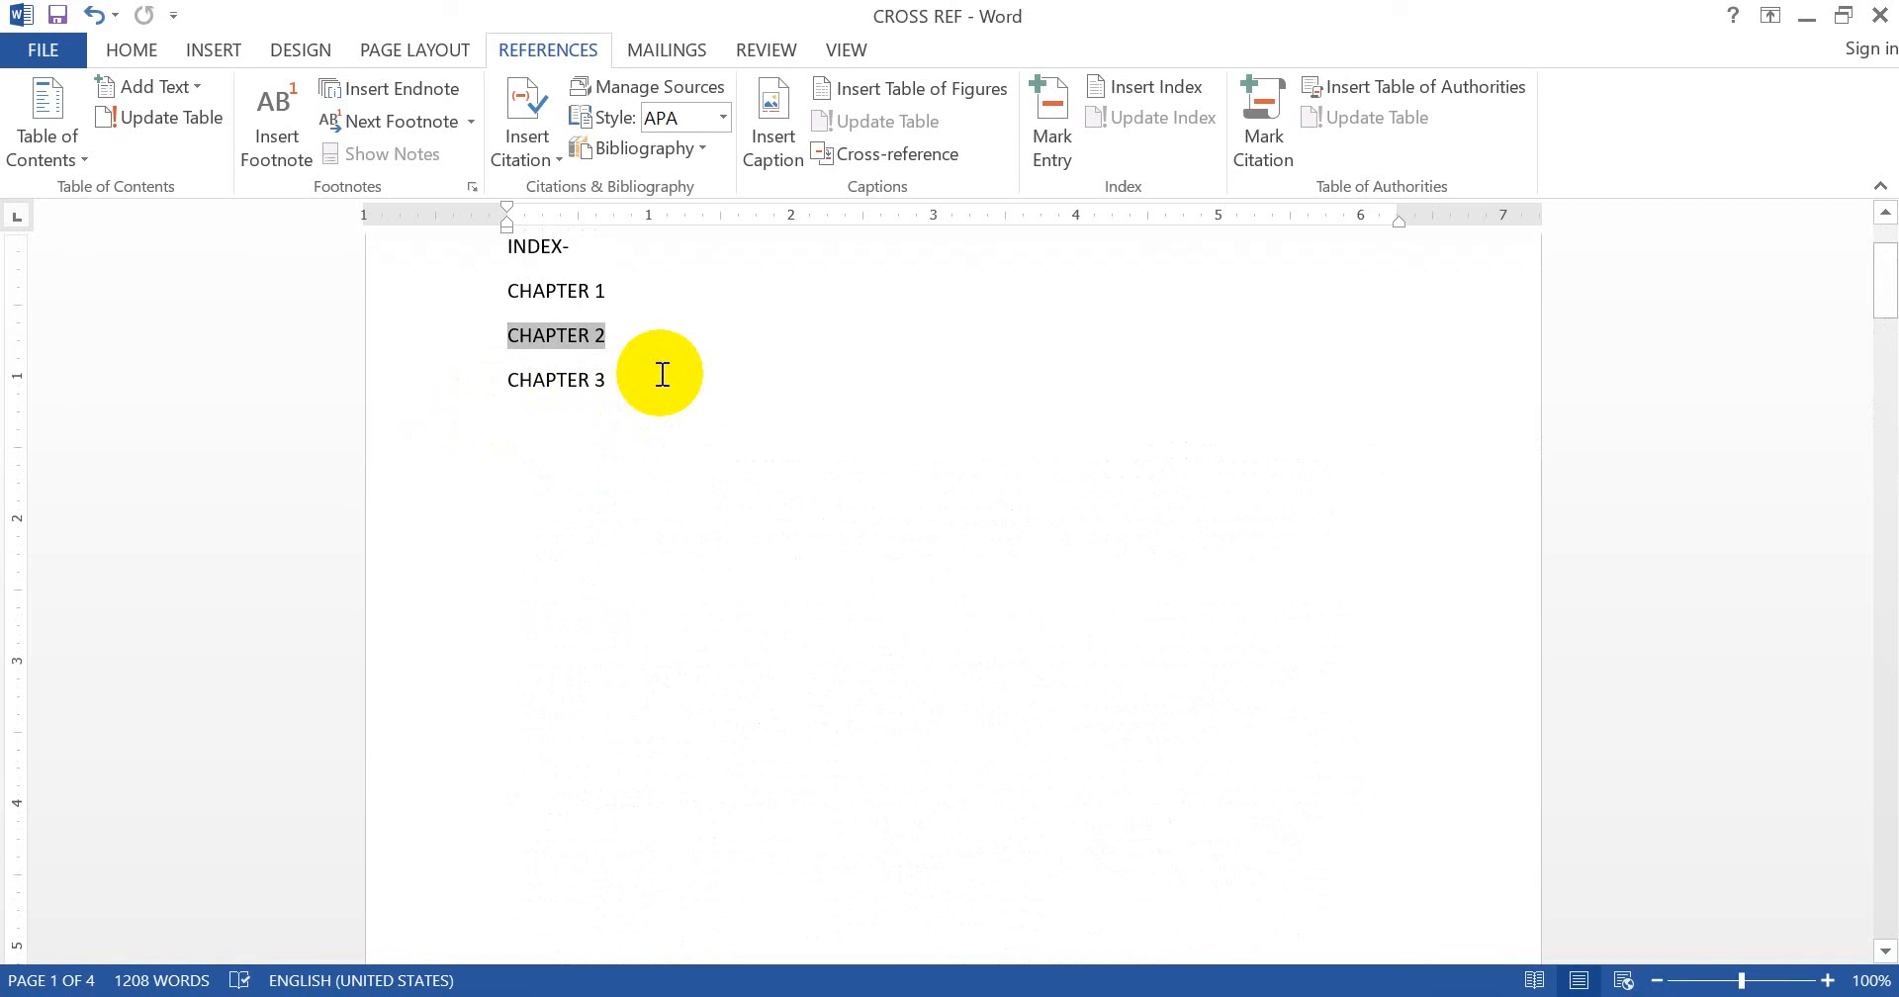
left_click(586, 340, "ctrl")
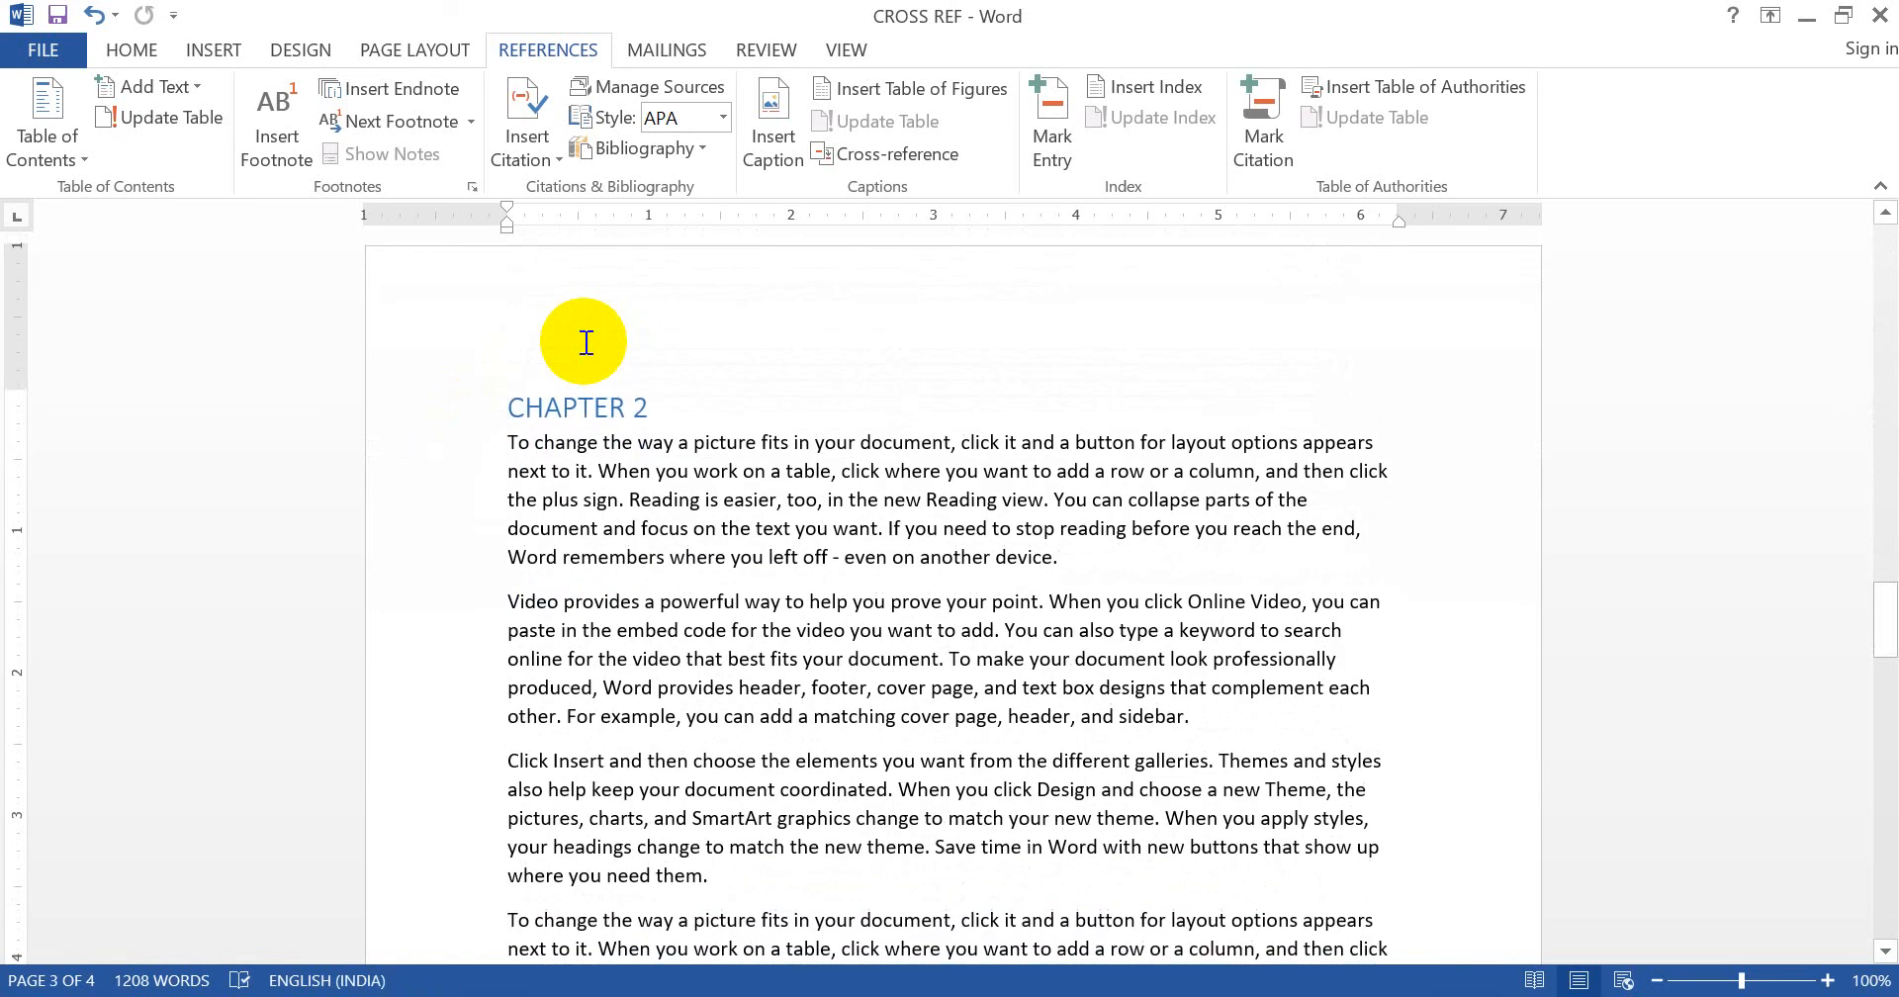
scroll(585, 341, "up", 12)
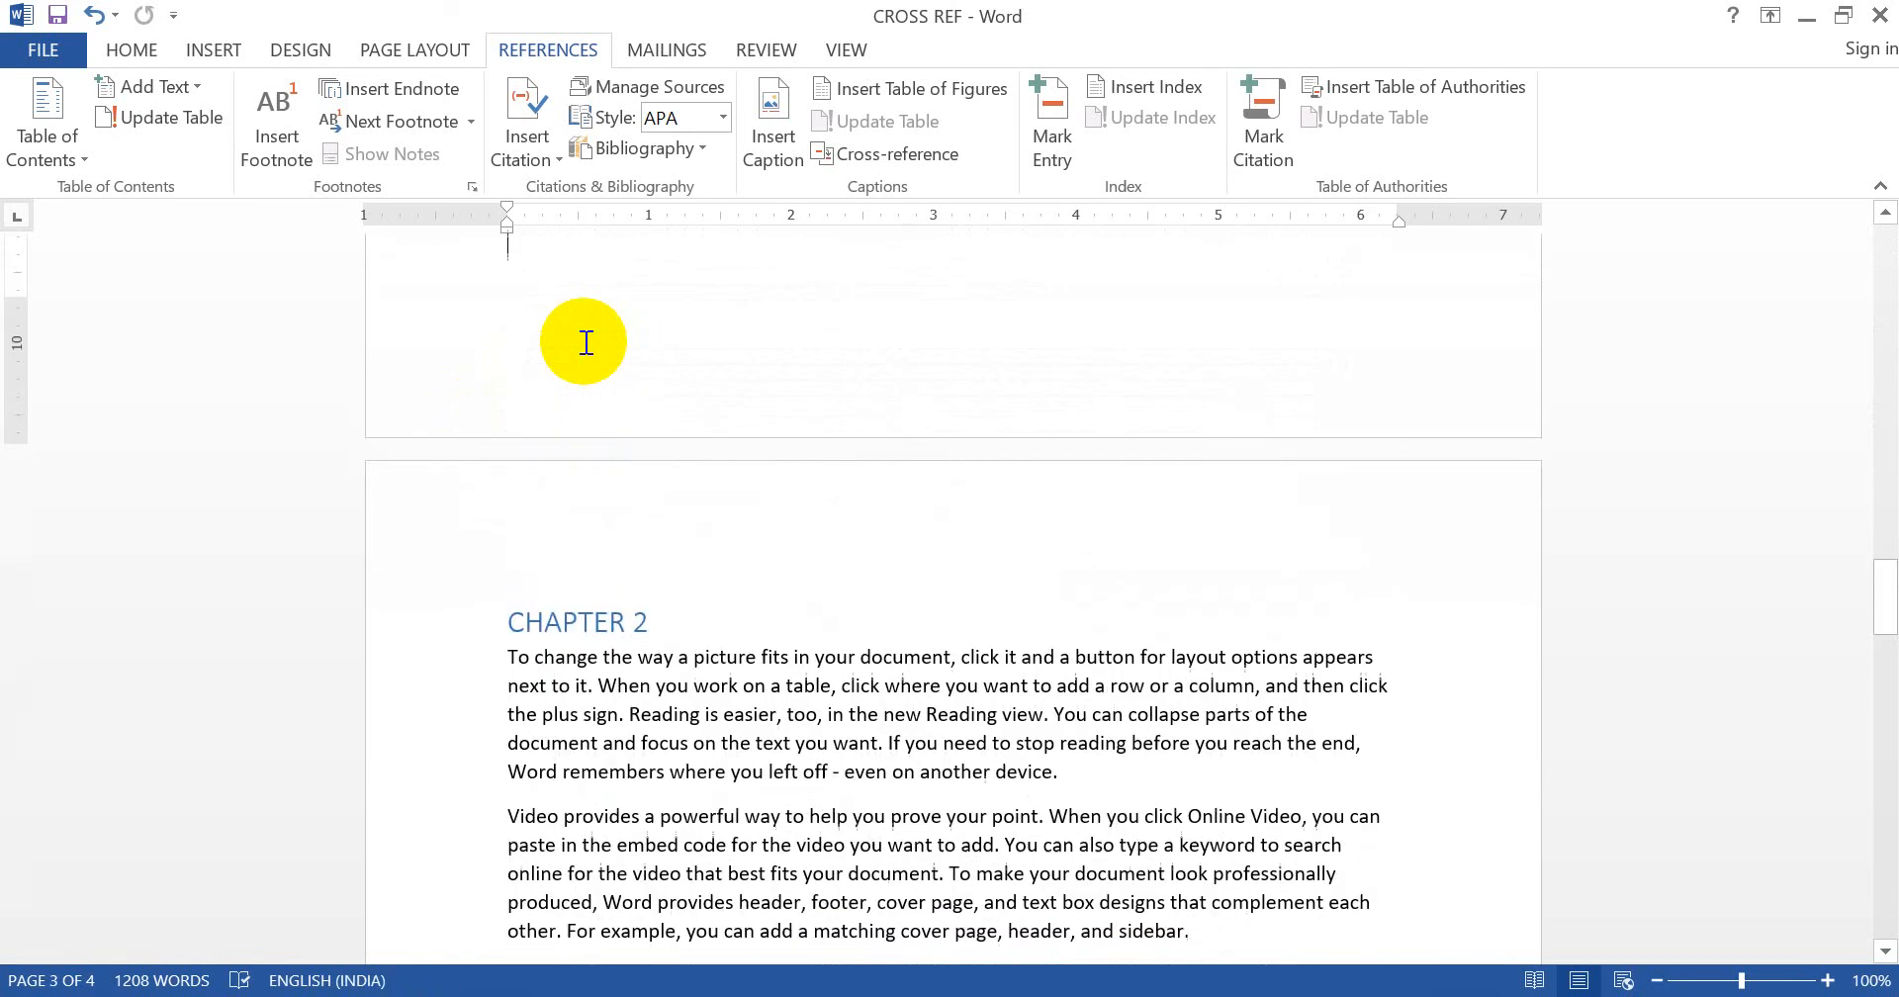
key("ctrl+Home")
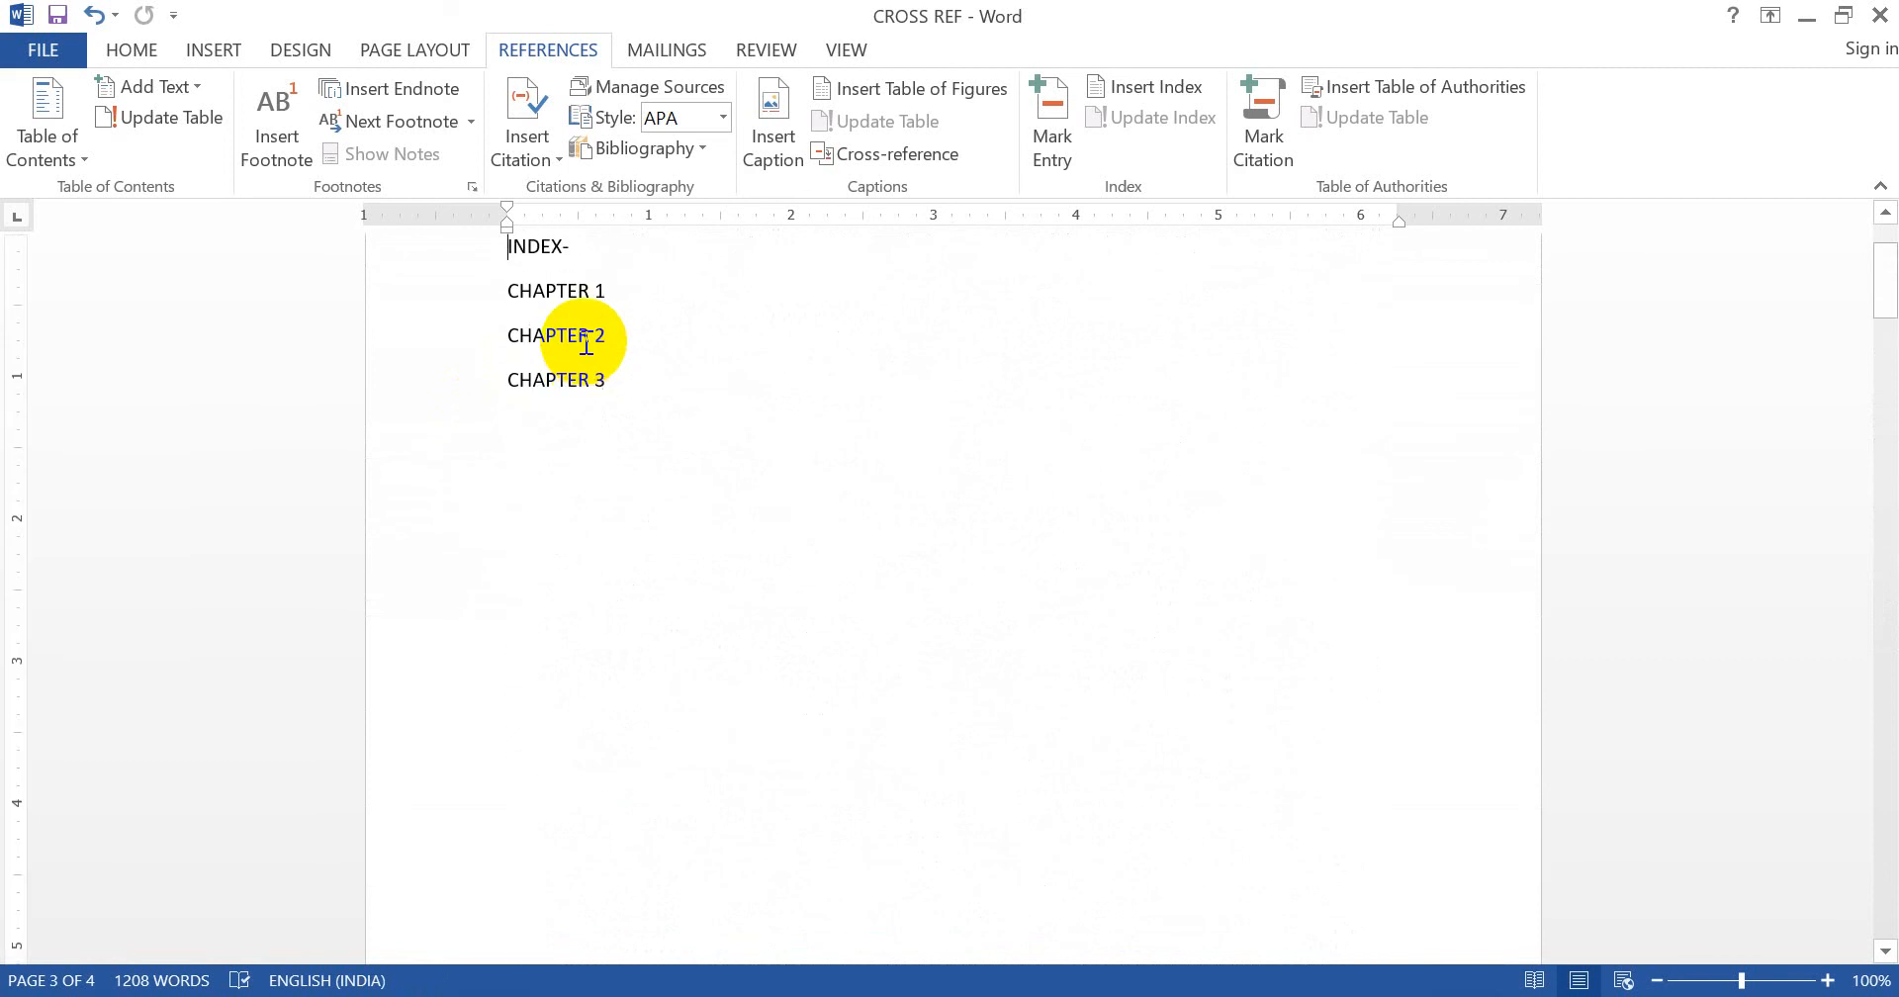
left_click(571, 382, "ctrl")
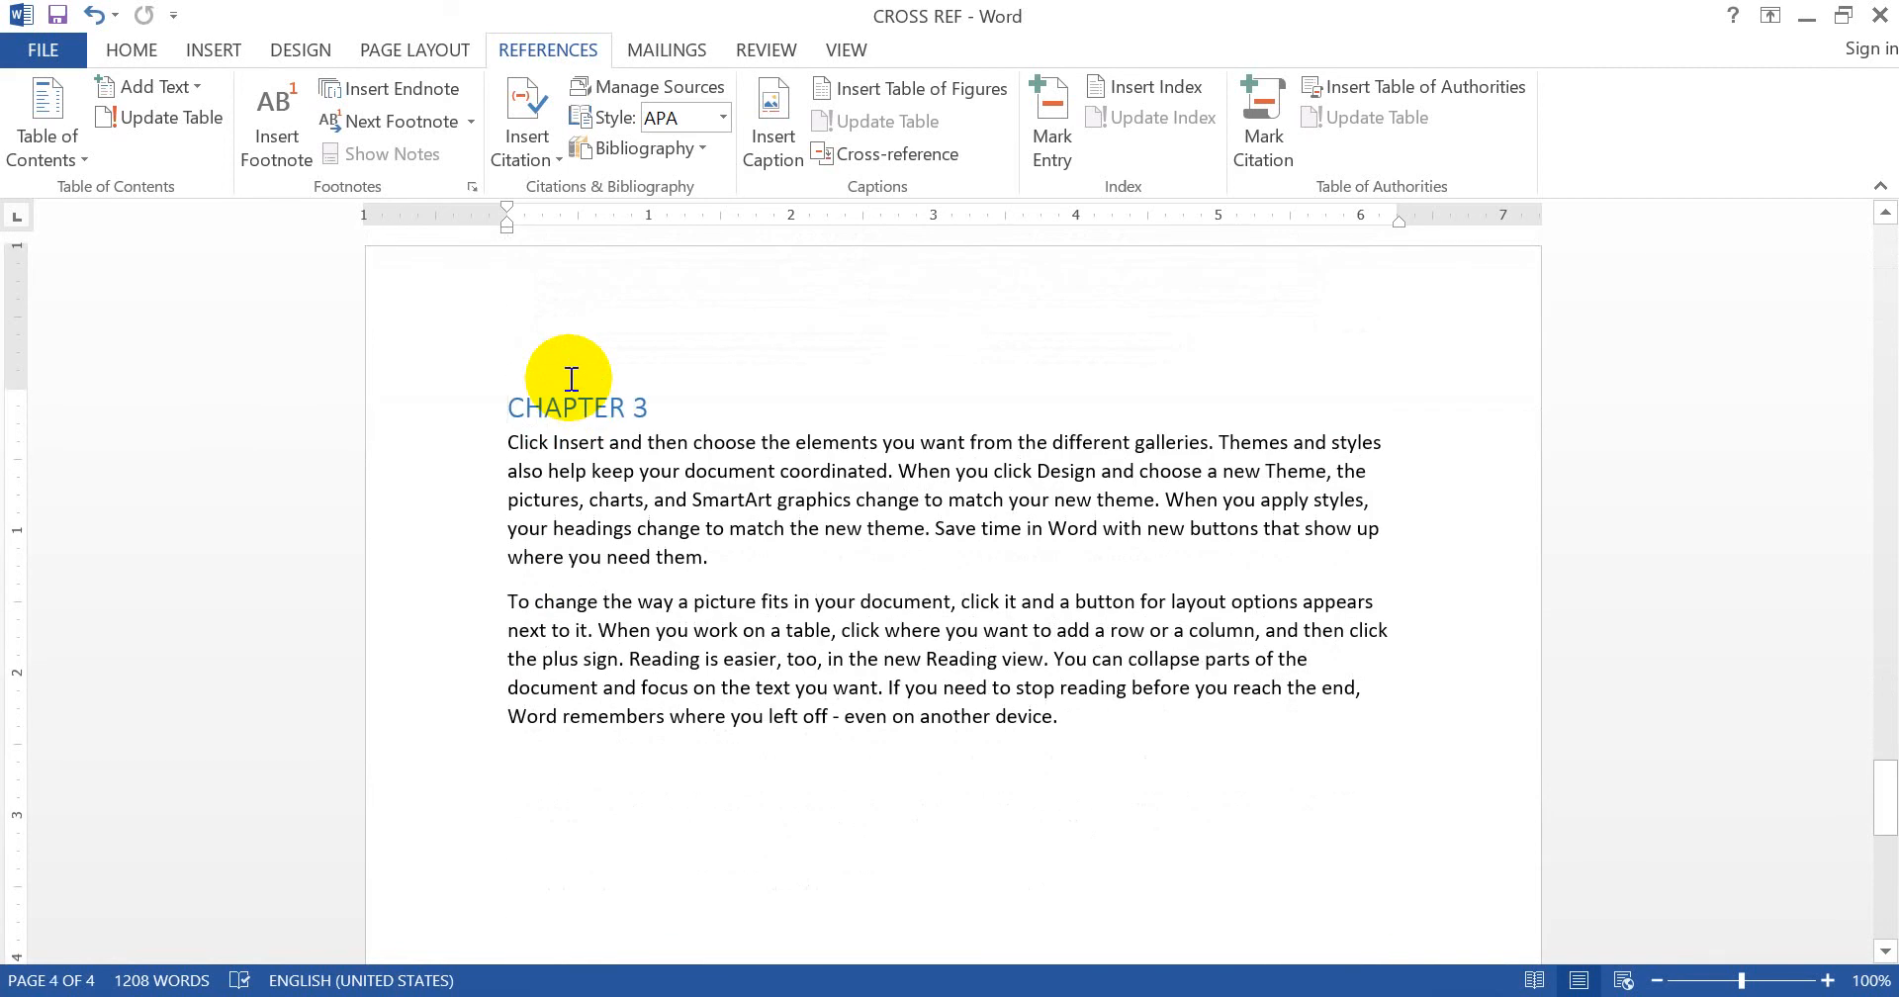
key("Up")
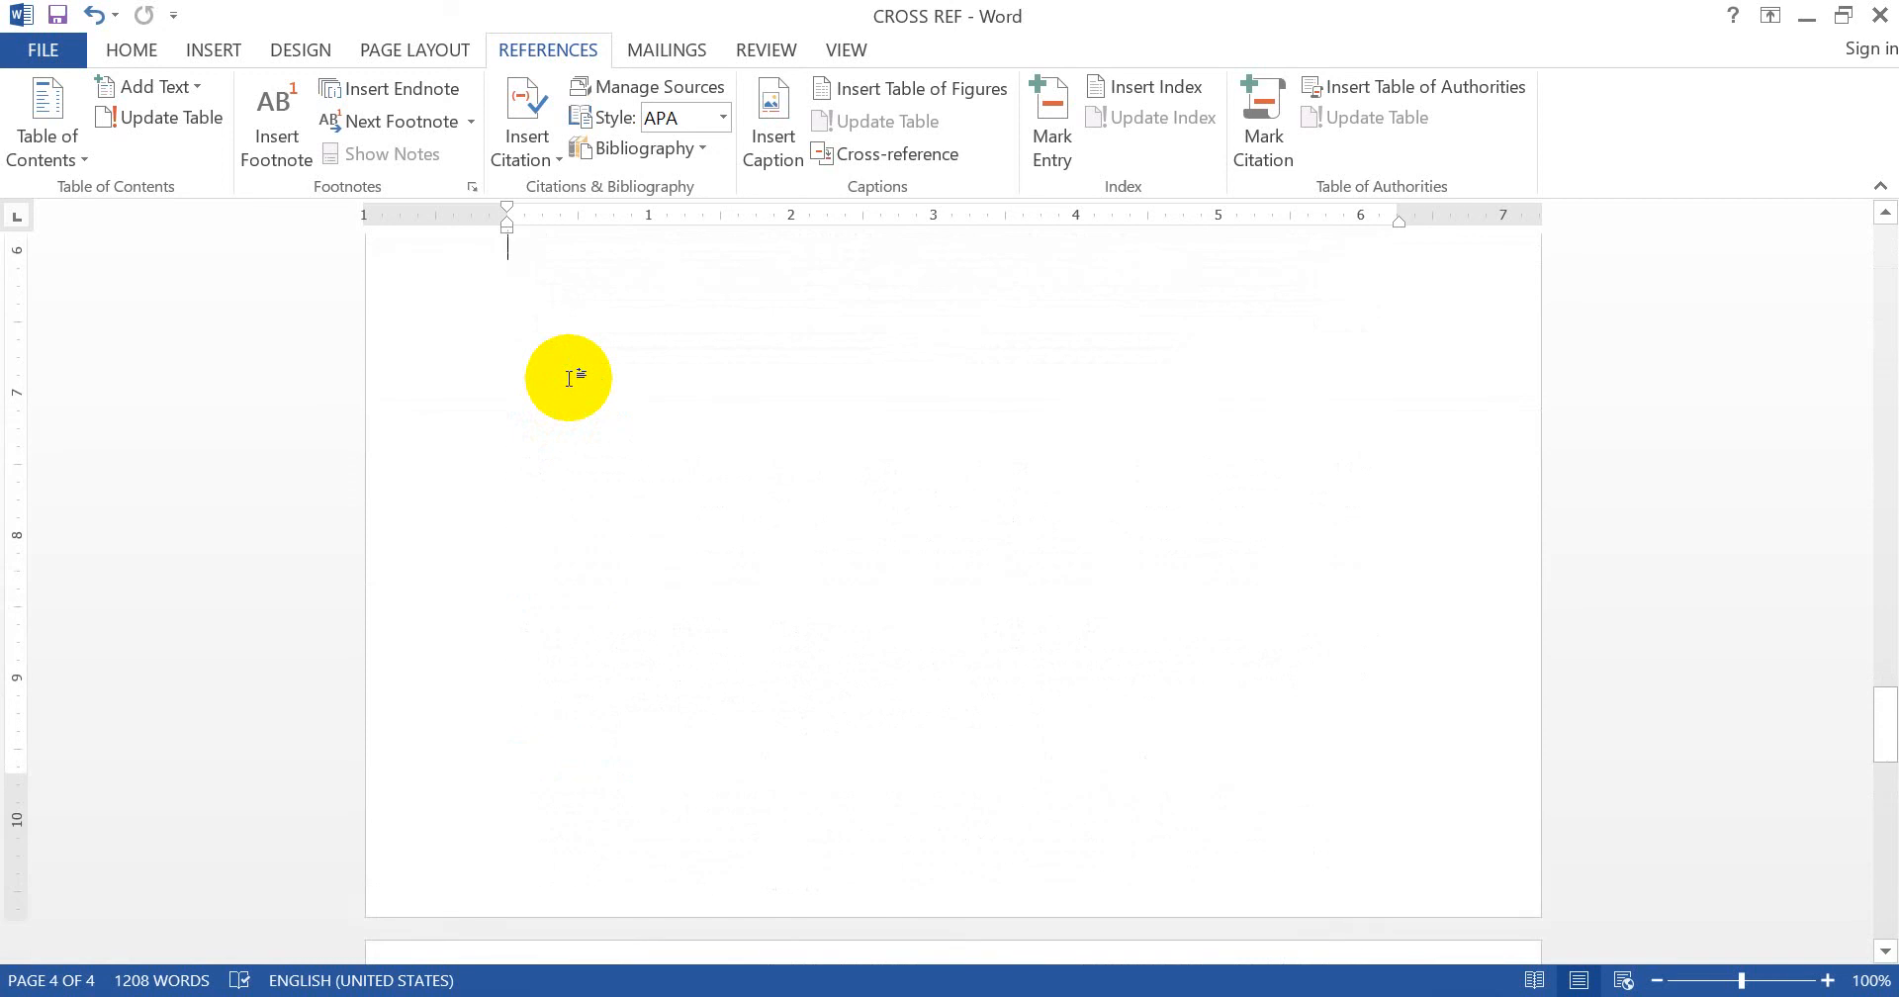
key("Up")
key("Up")
key("Up")
key("Up")
key("Up")
key("Up")
key("Up")
key("Up")
key("Up")
key("Up")
key("Up")
key("Up")
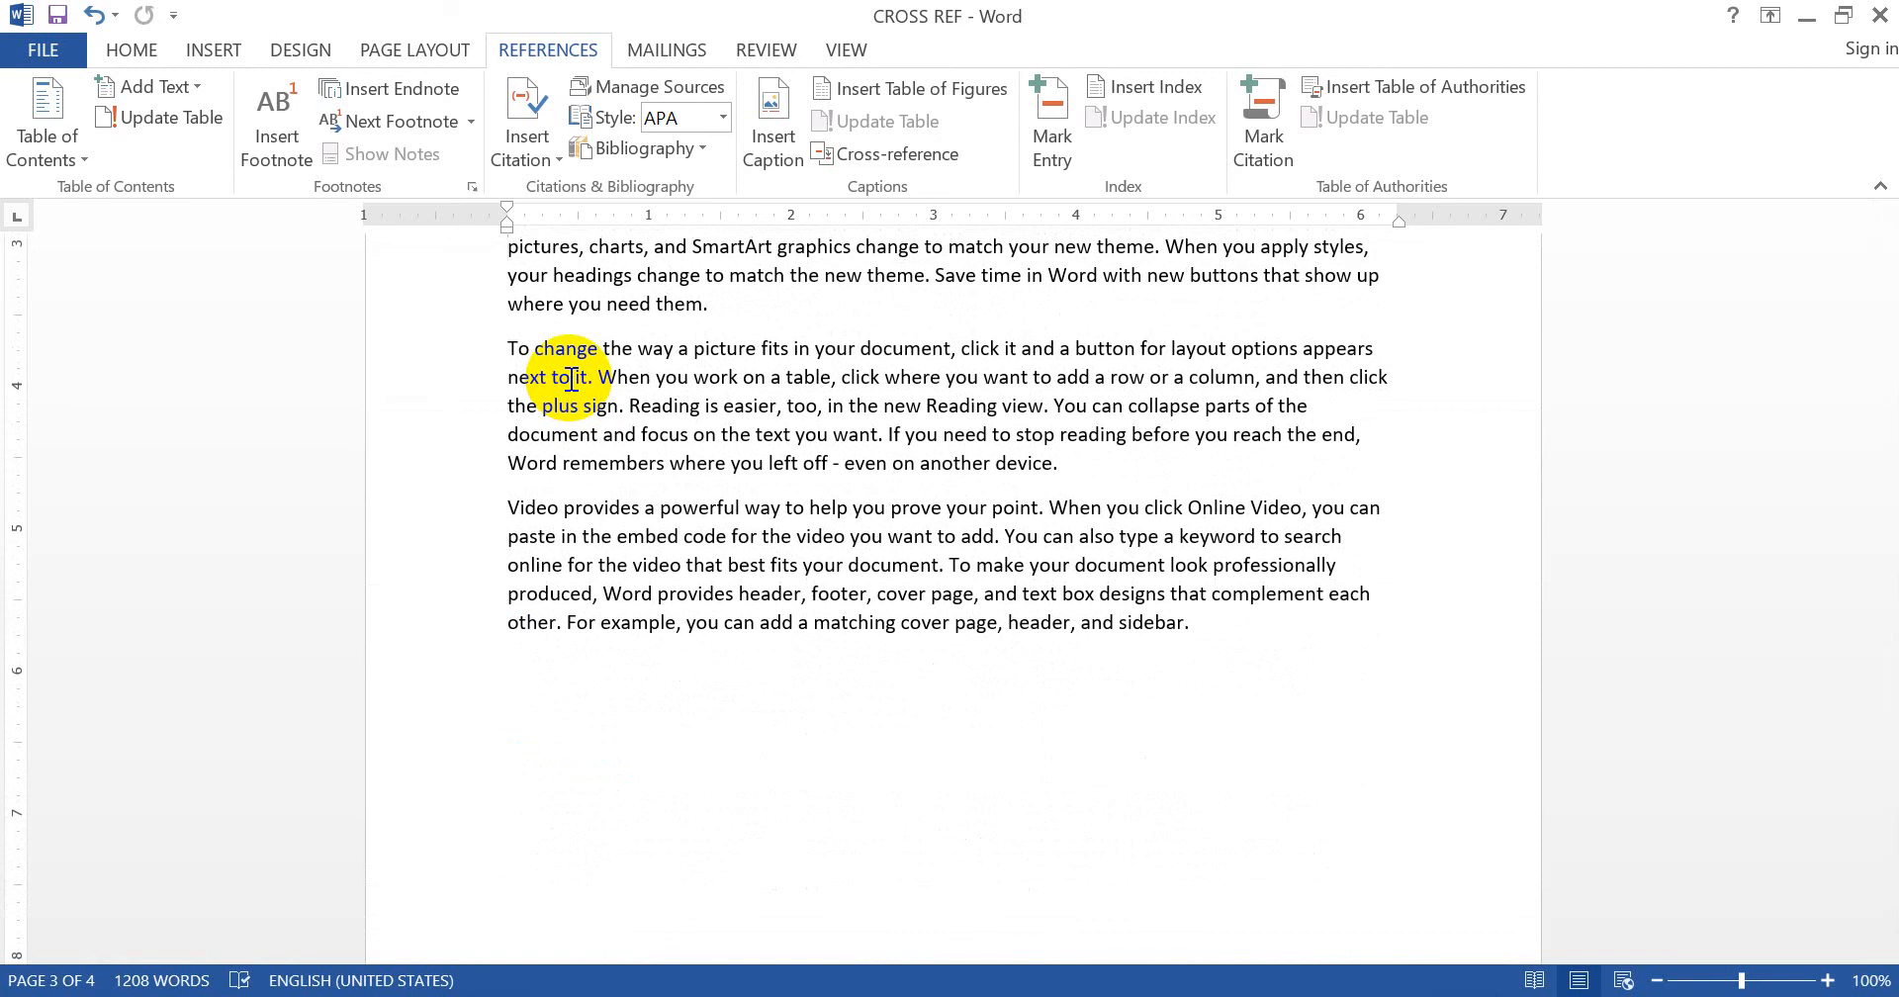
scroll(571, 380, "up", 1)
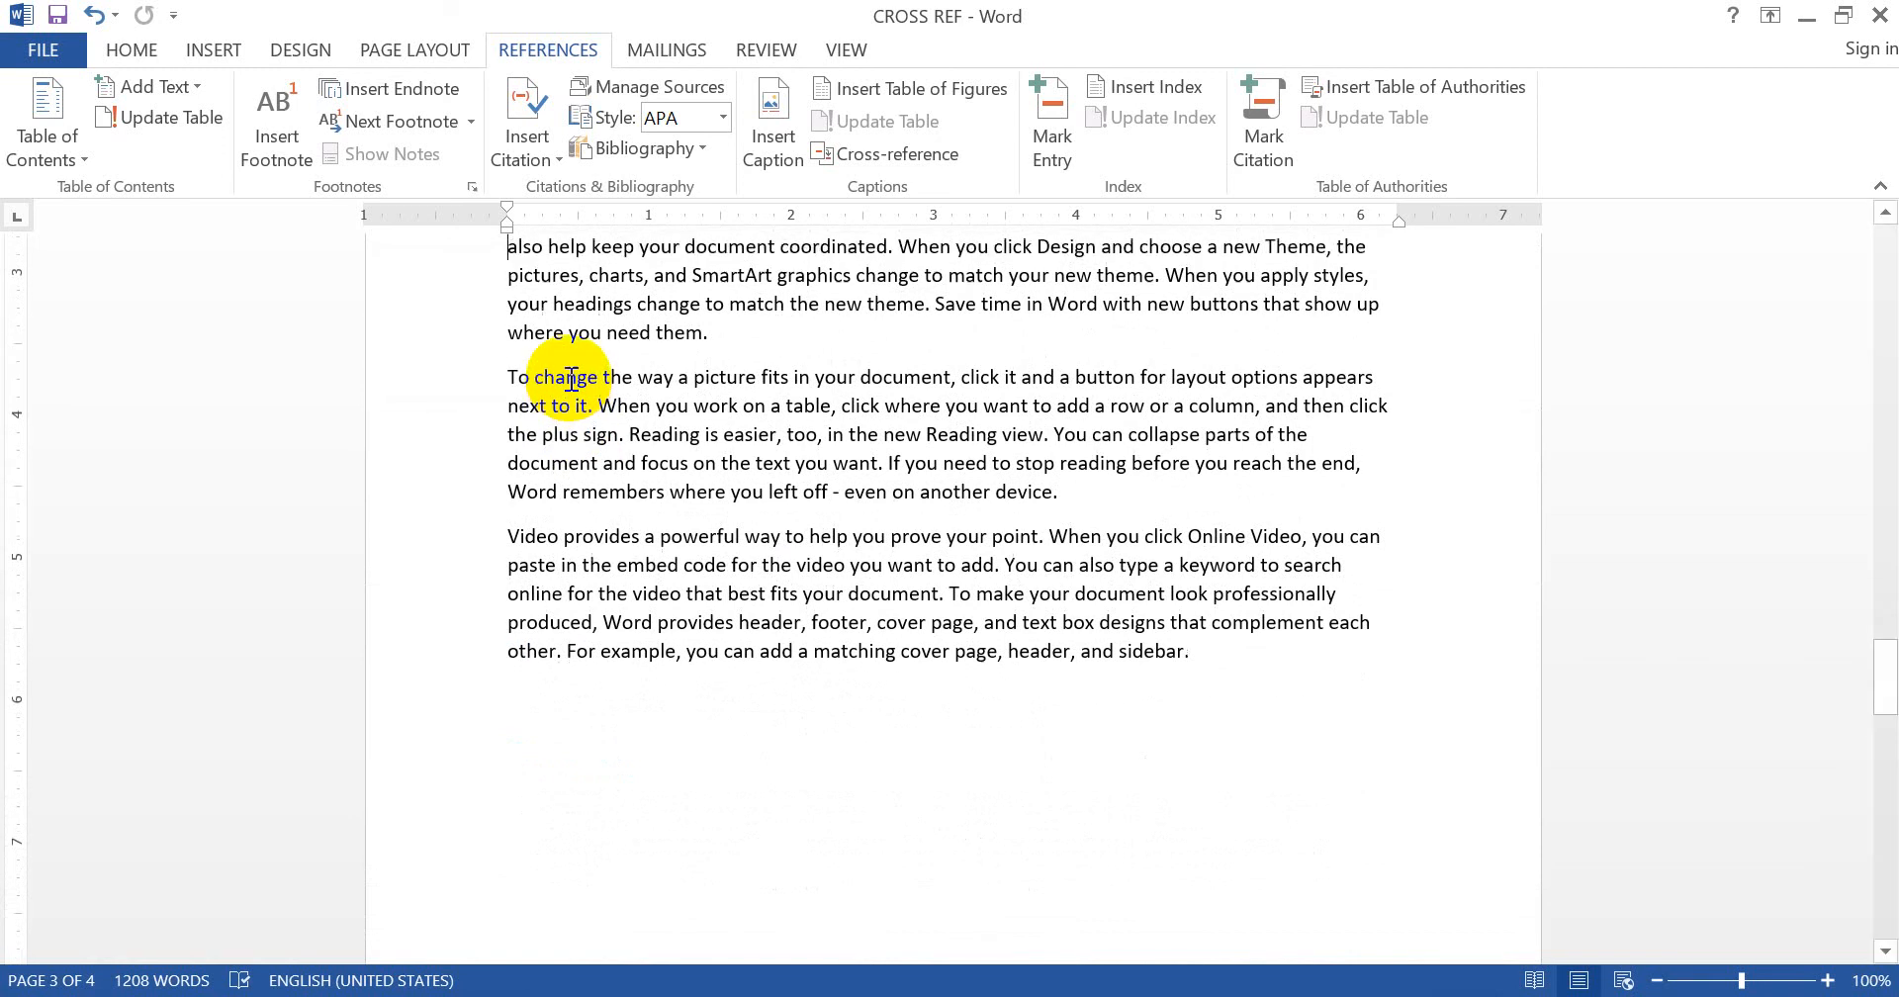
scroll(572, 380, "down", 4)
scroll(571, 380, "up", 10)
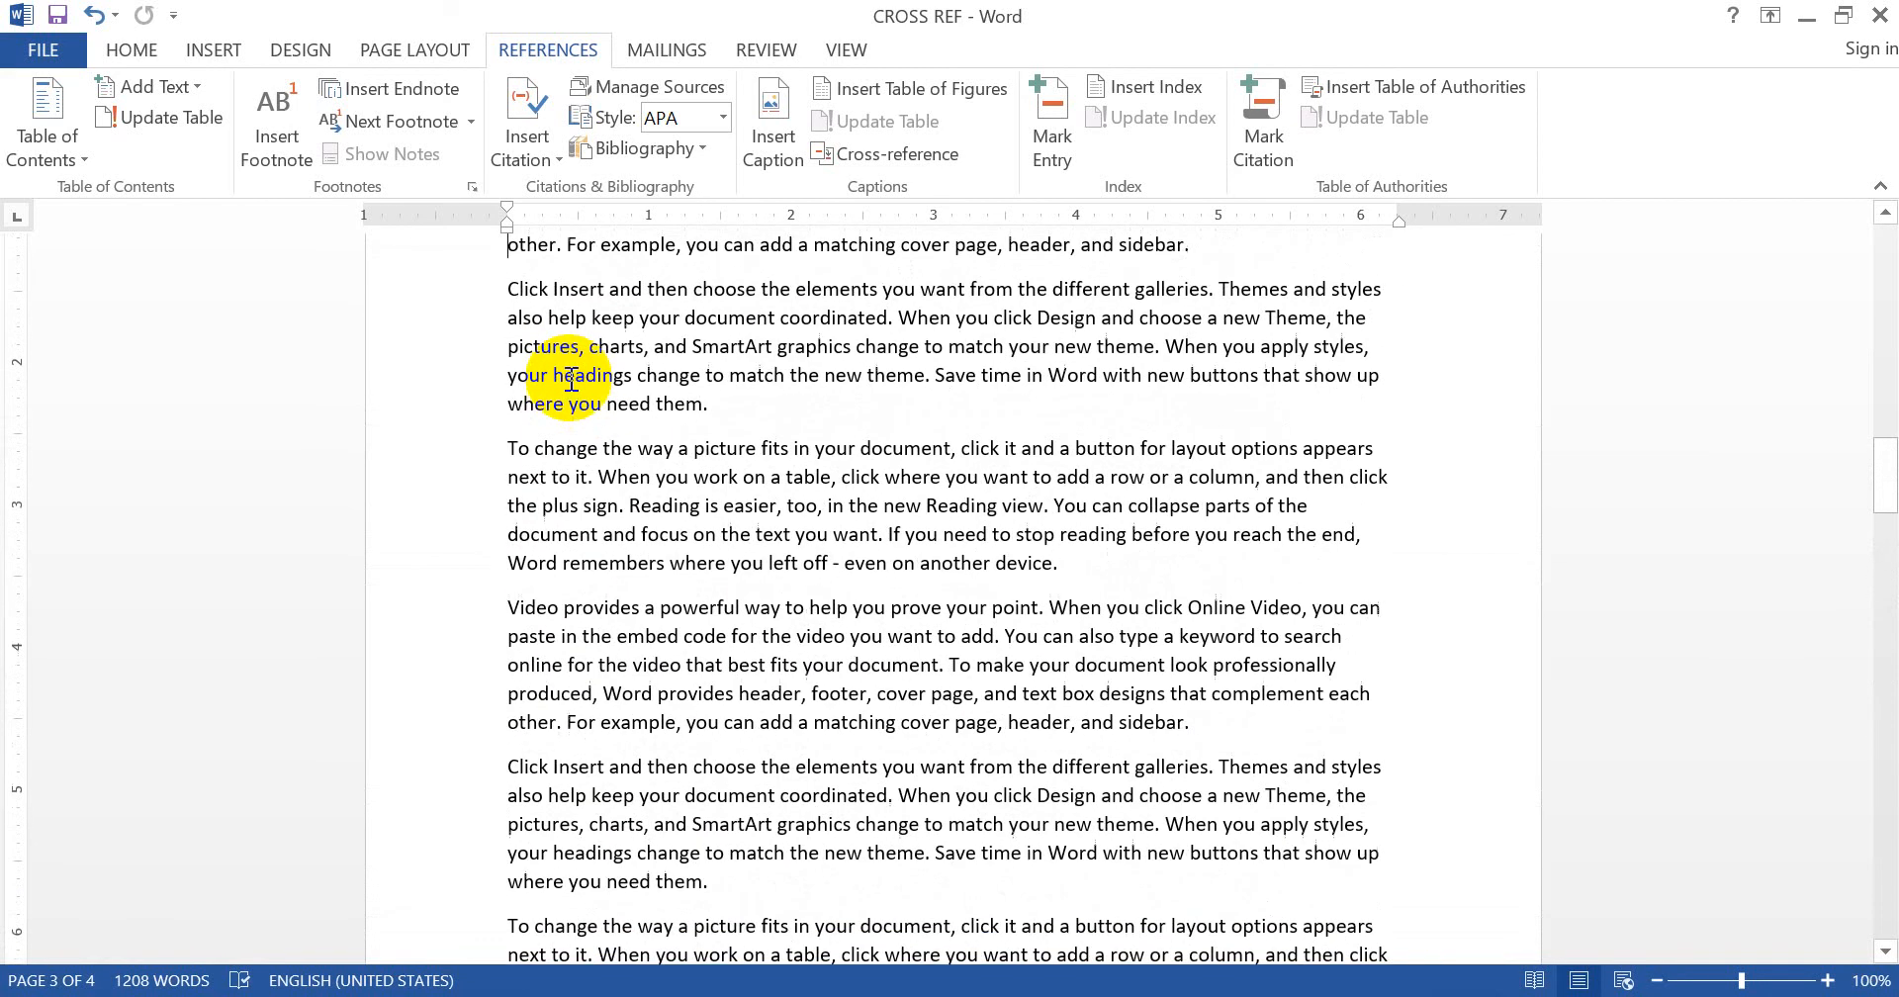
scroll(571, 380, "up", 5)
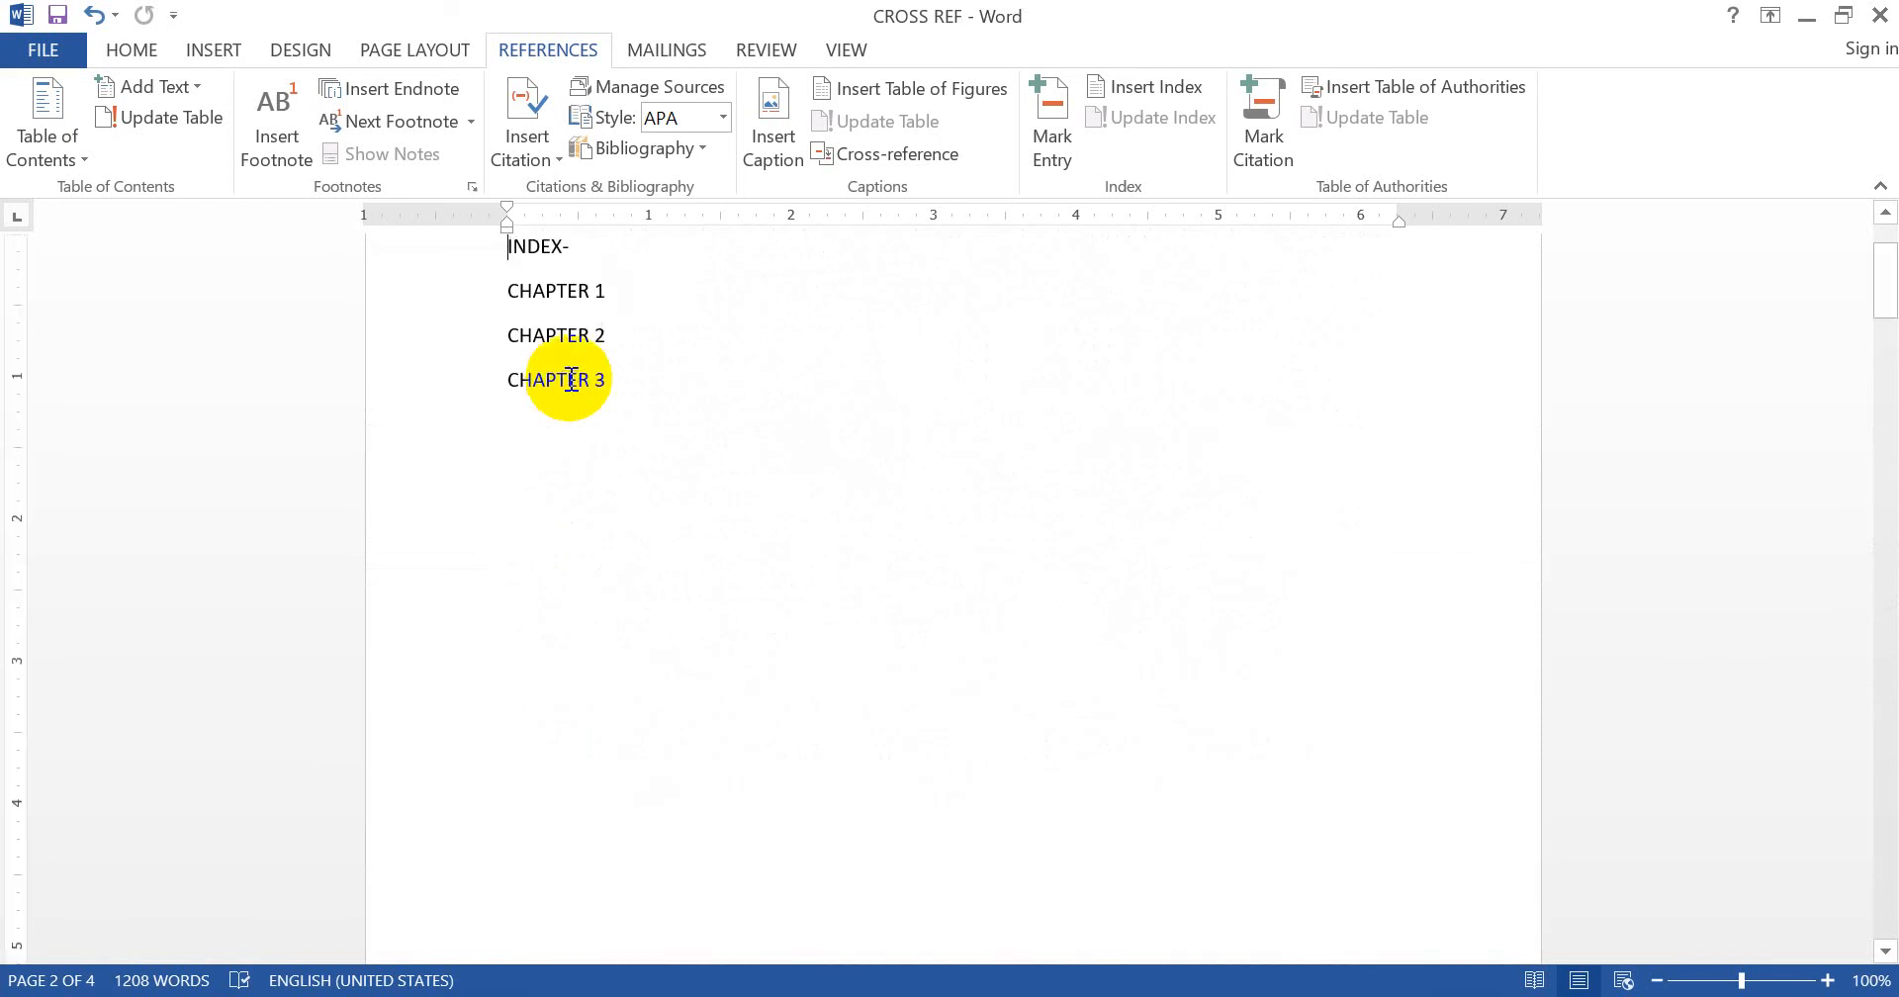
- Apply the Heading 2 style to the INDEX- line from the Home tab
left_click(432, 259)
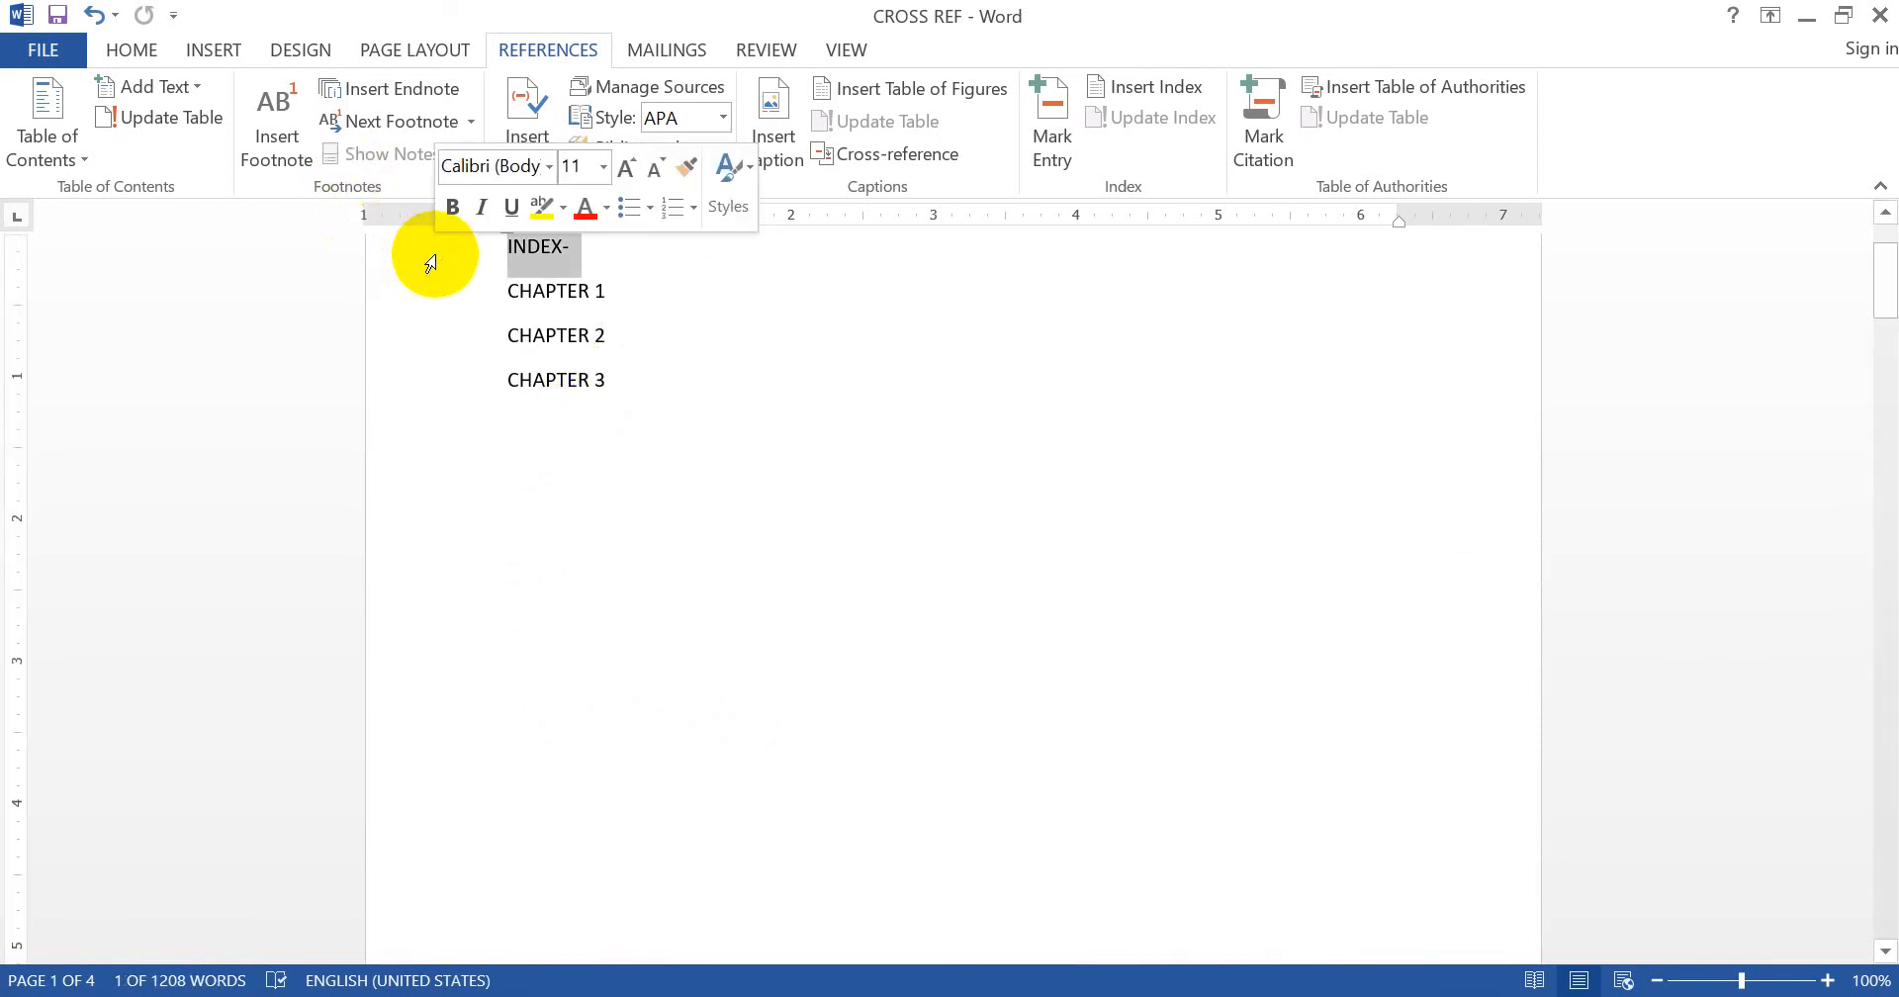
left_click(151, 46)
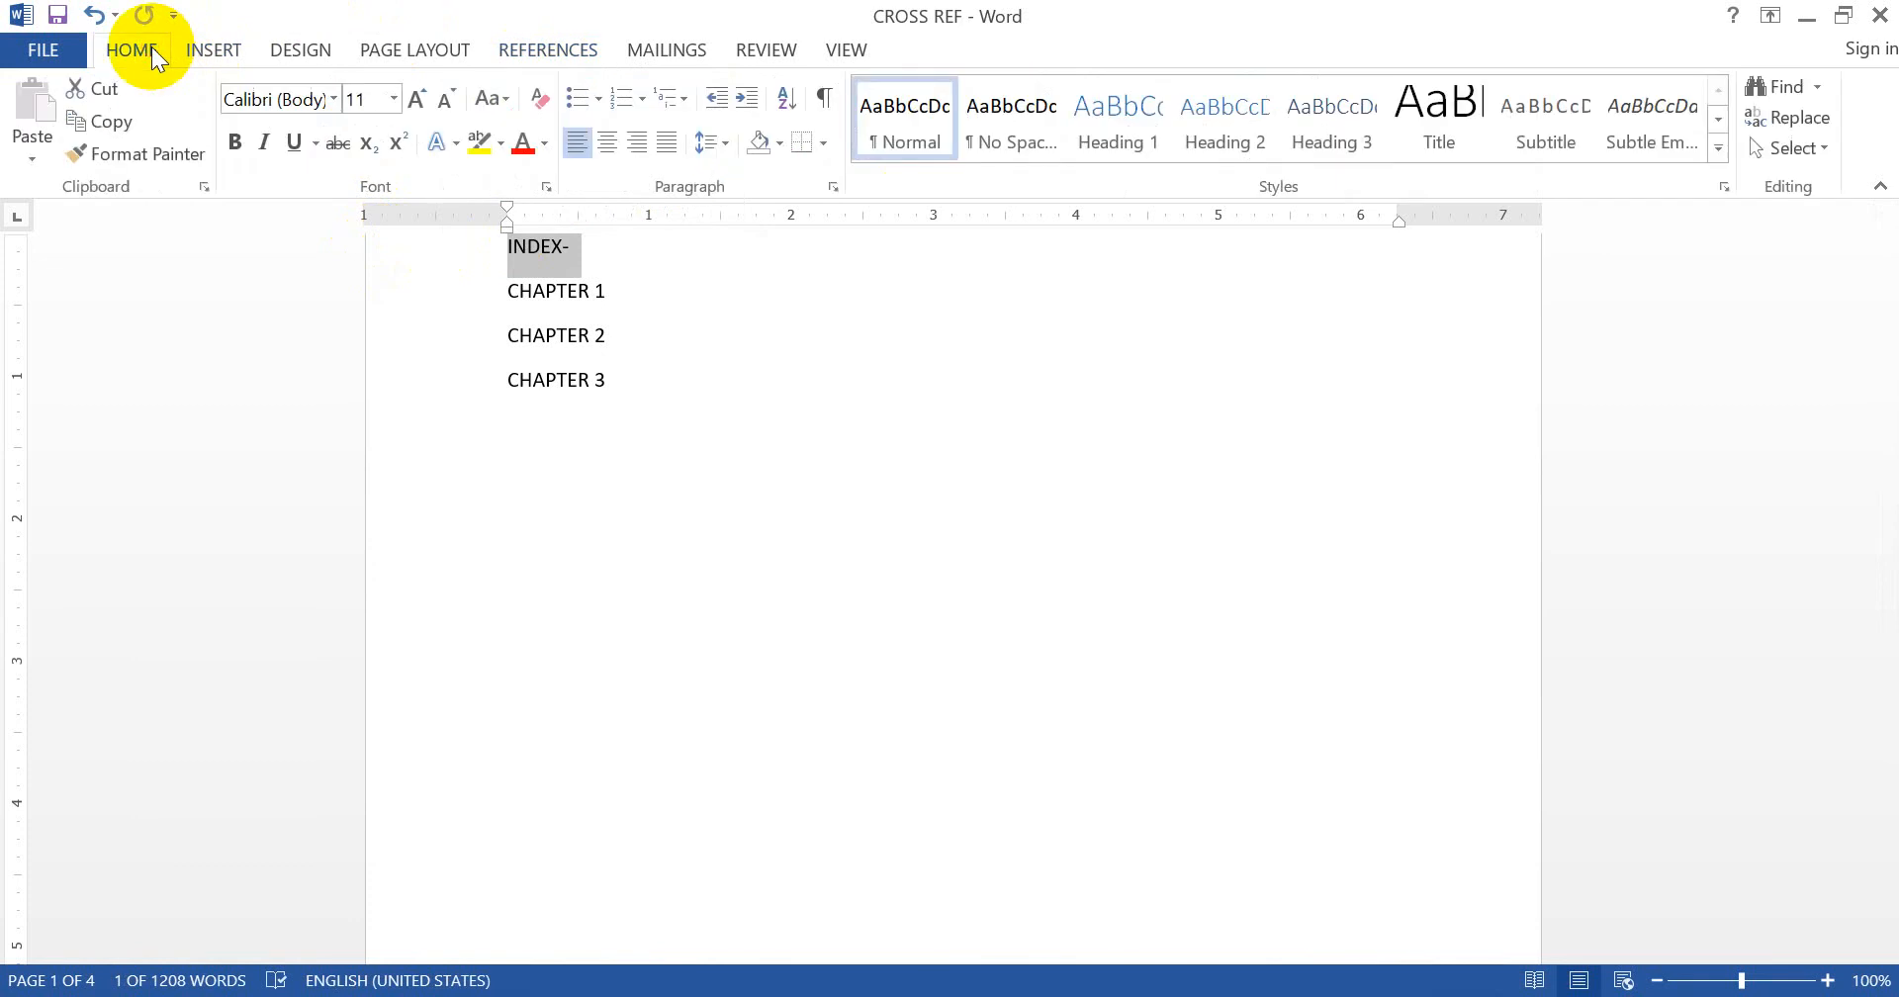
left_click(1227, 134)
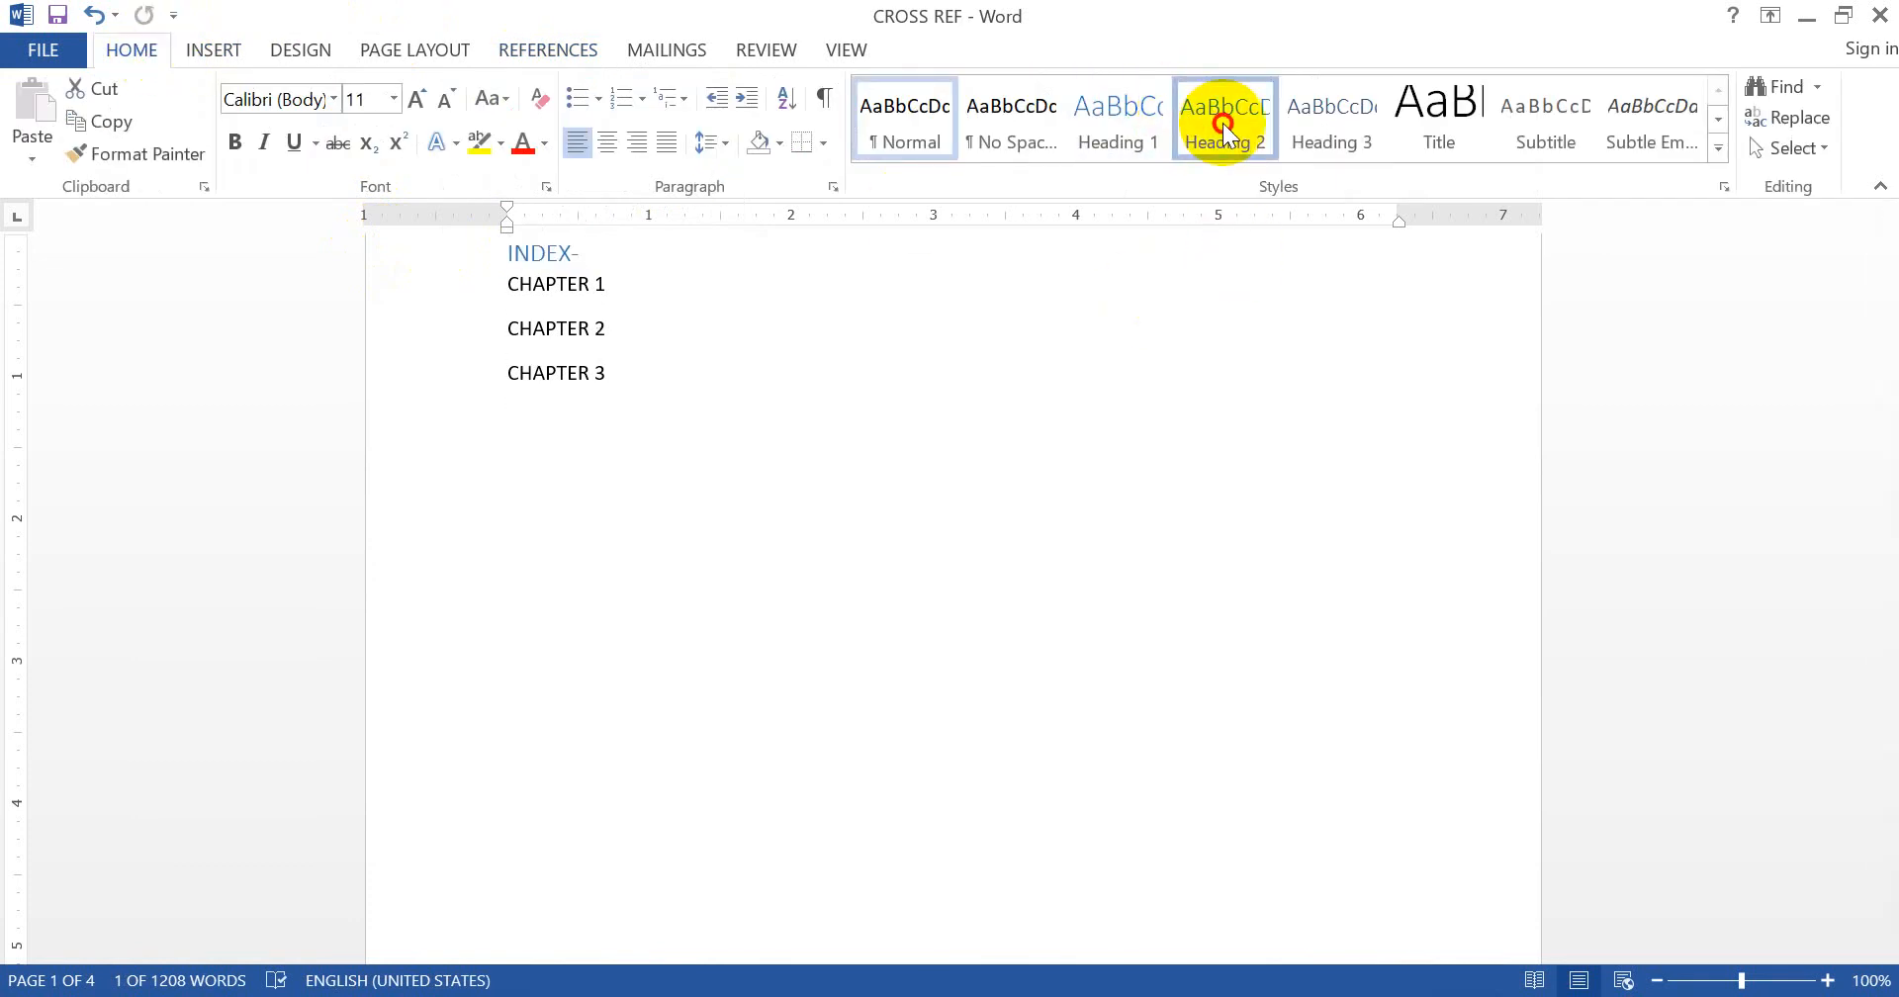
left_click(678, 414)
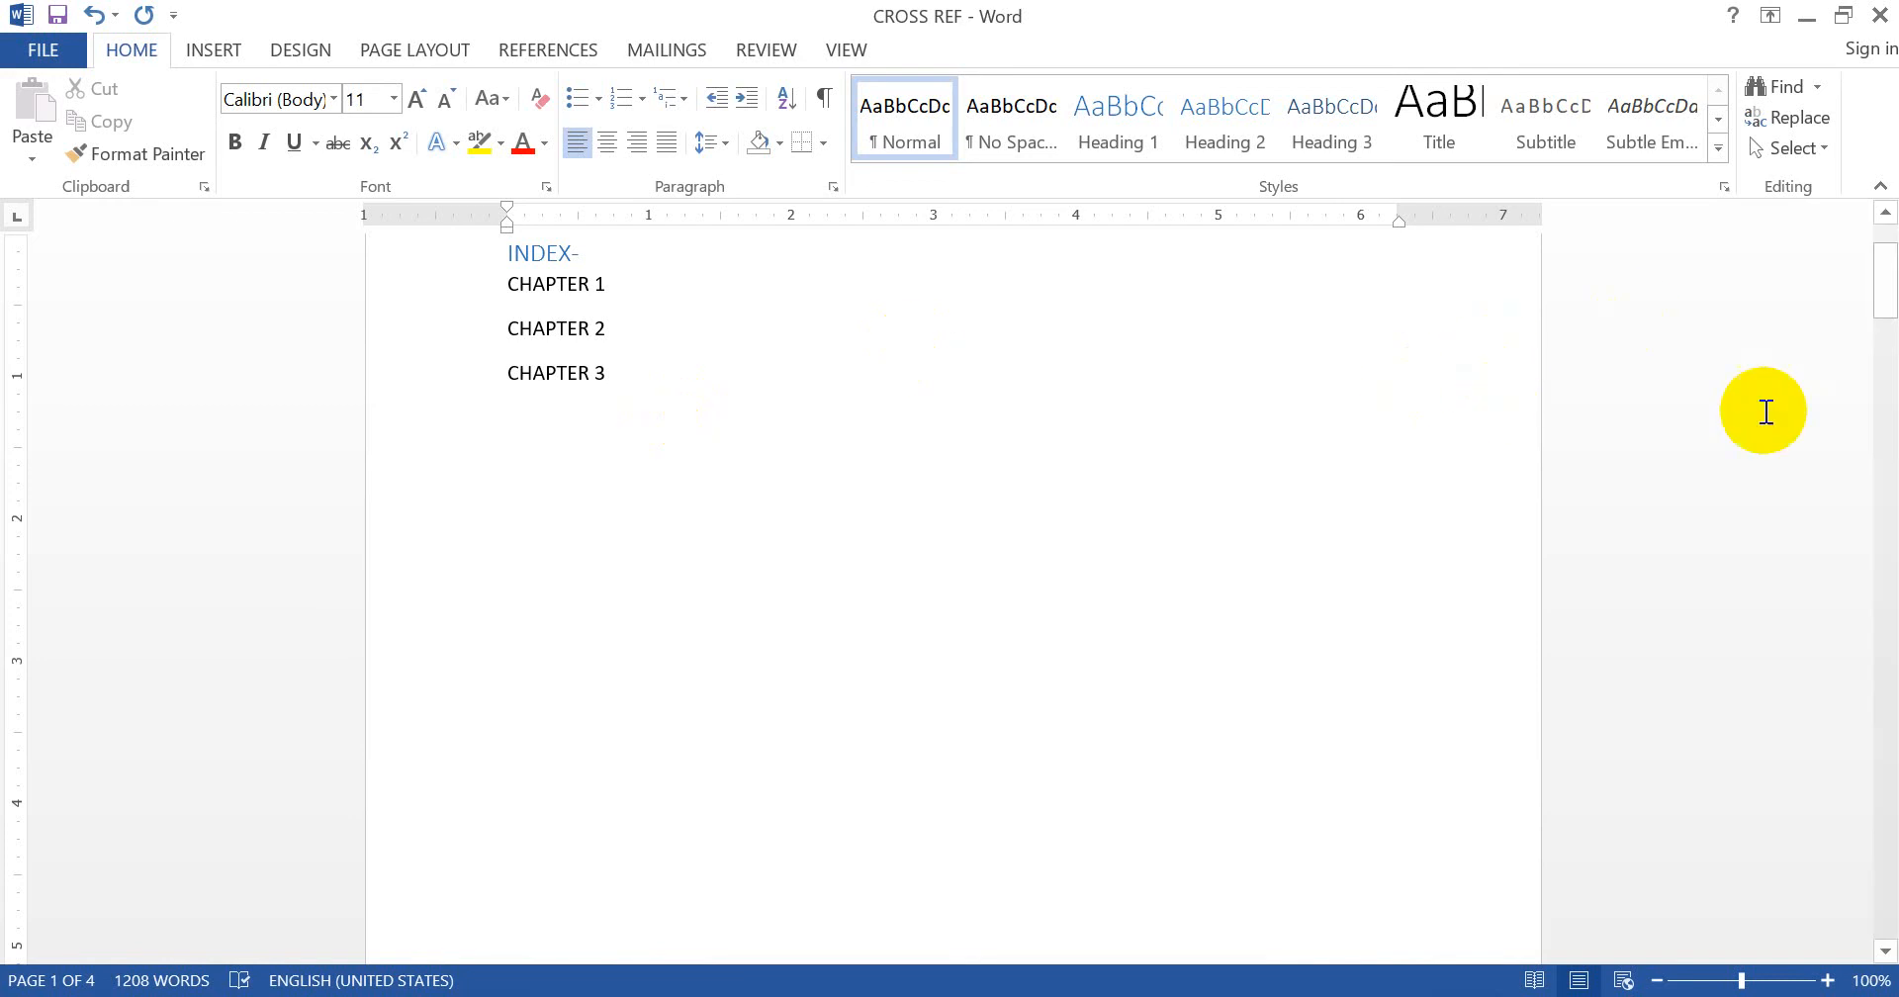
- Right-align a blank line after Chapter 1's text and insert an INDEX- heading cross-reference
left_click_drag(1887, 302, 1852, 575)
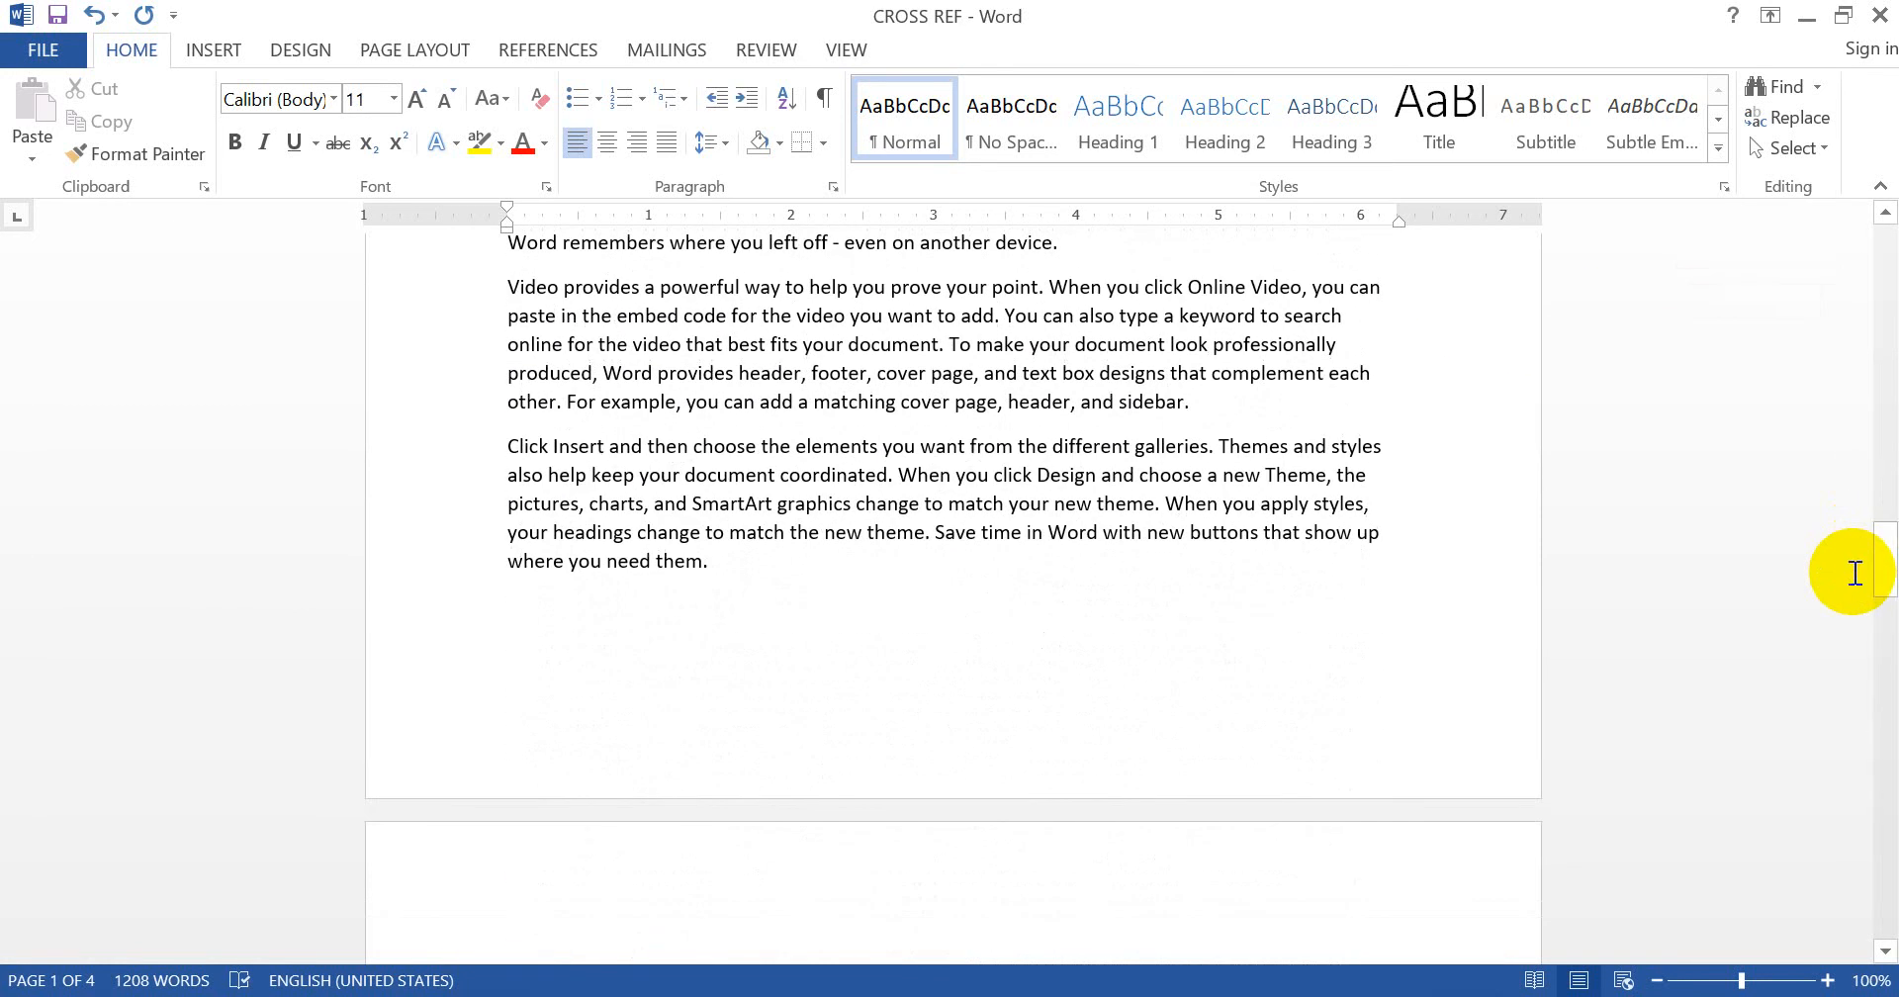
left_click(860, 613)
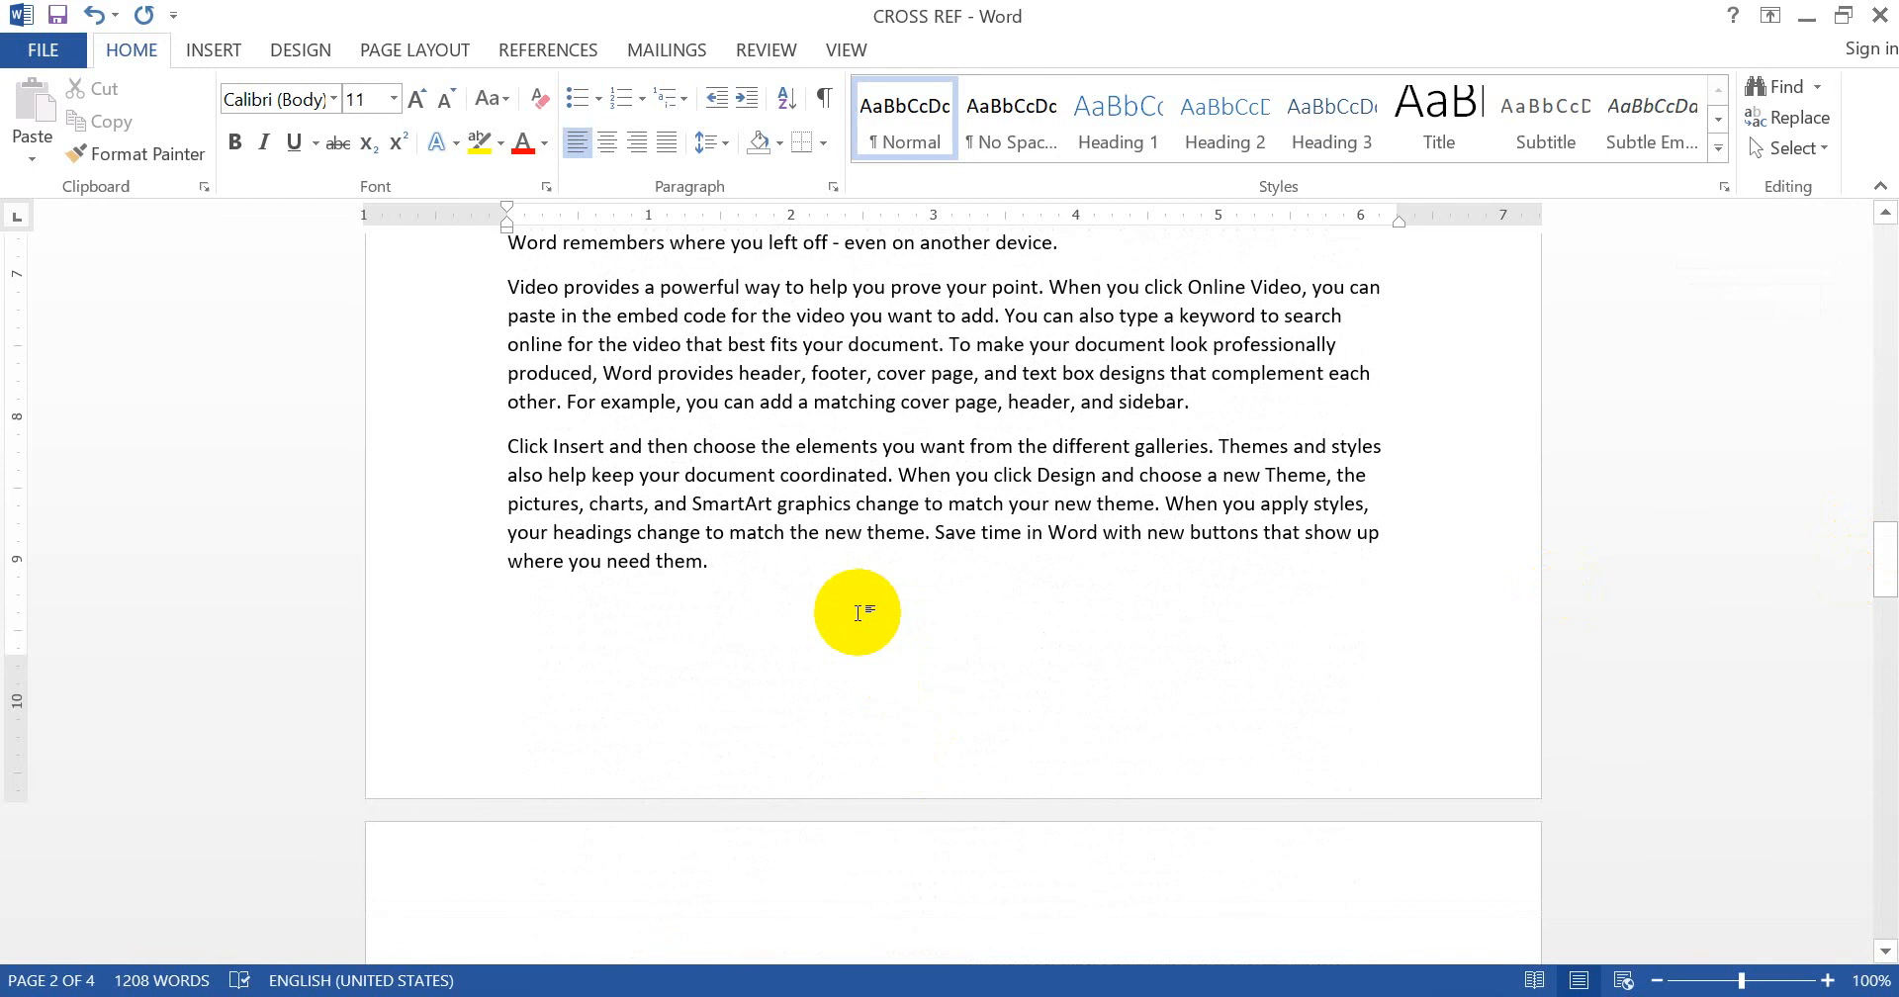
key("Down")
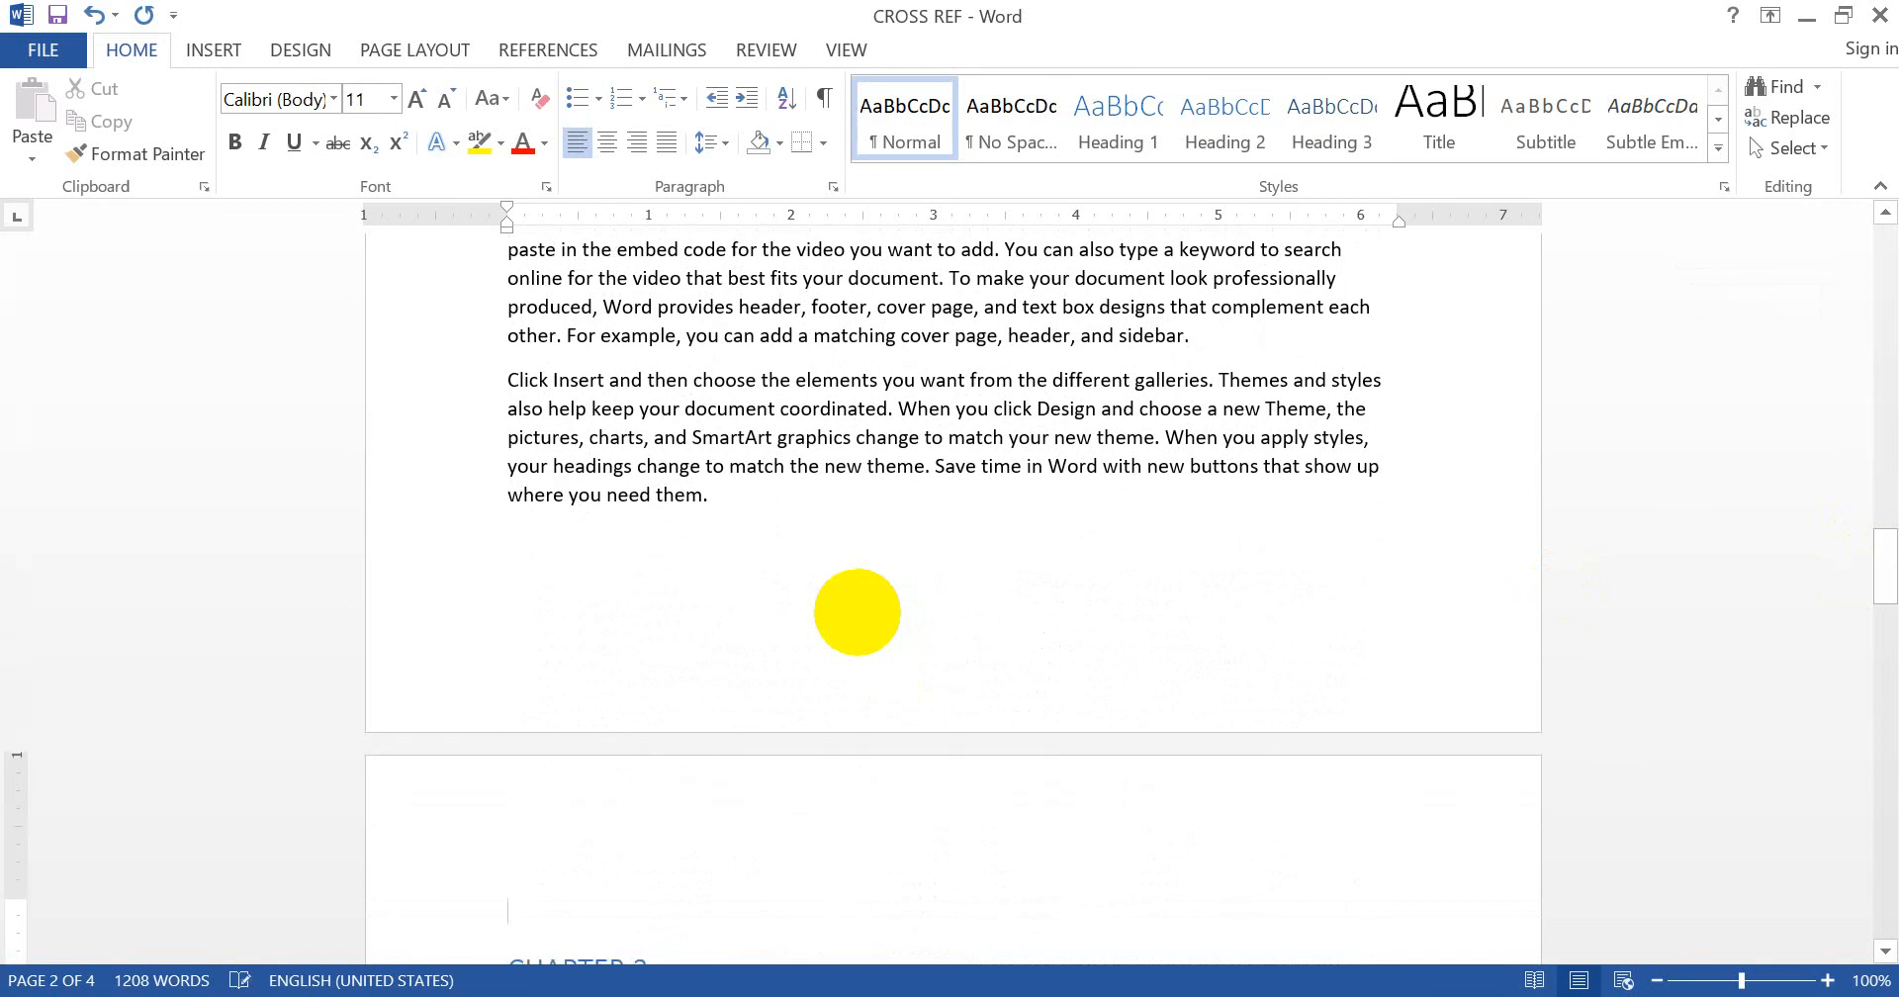
key("Up")
key("ctrl+r")
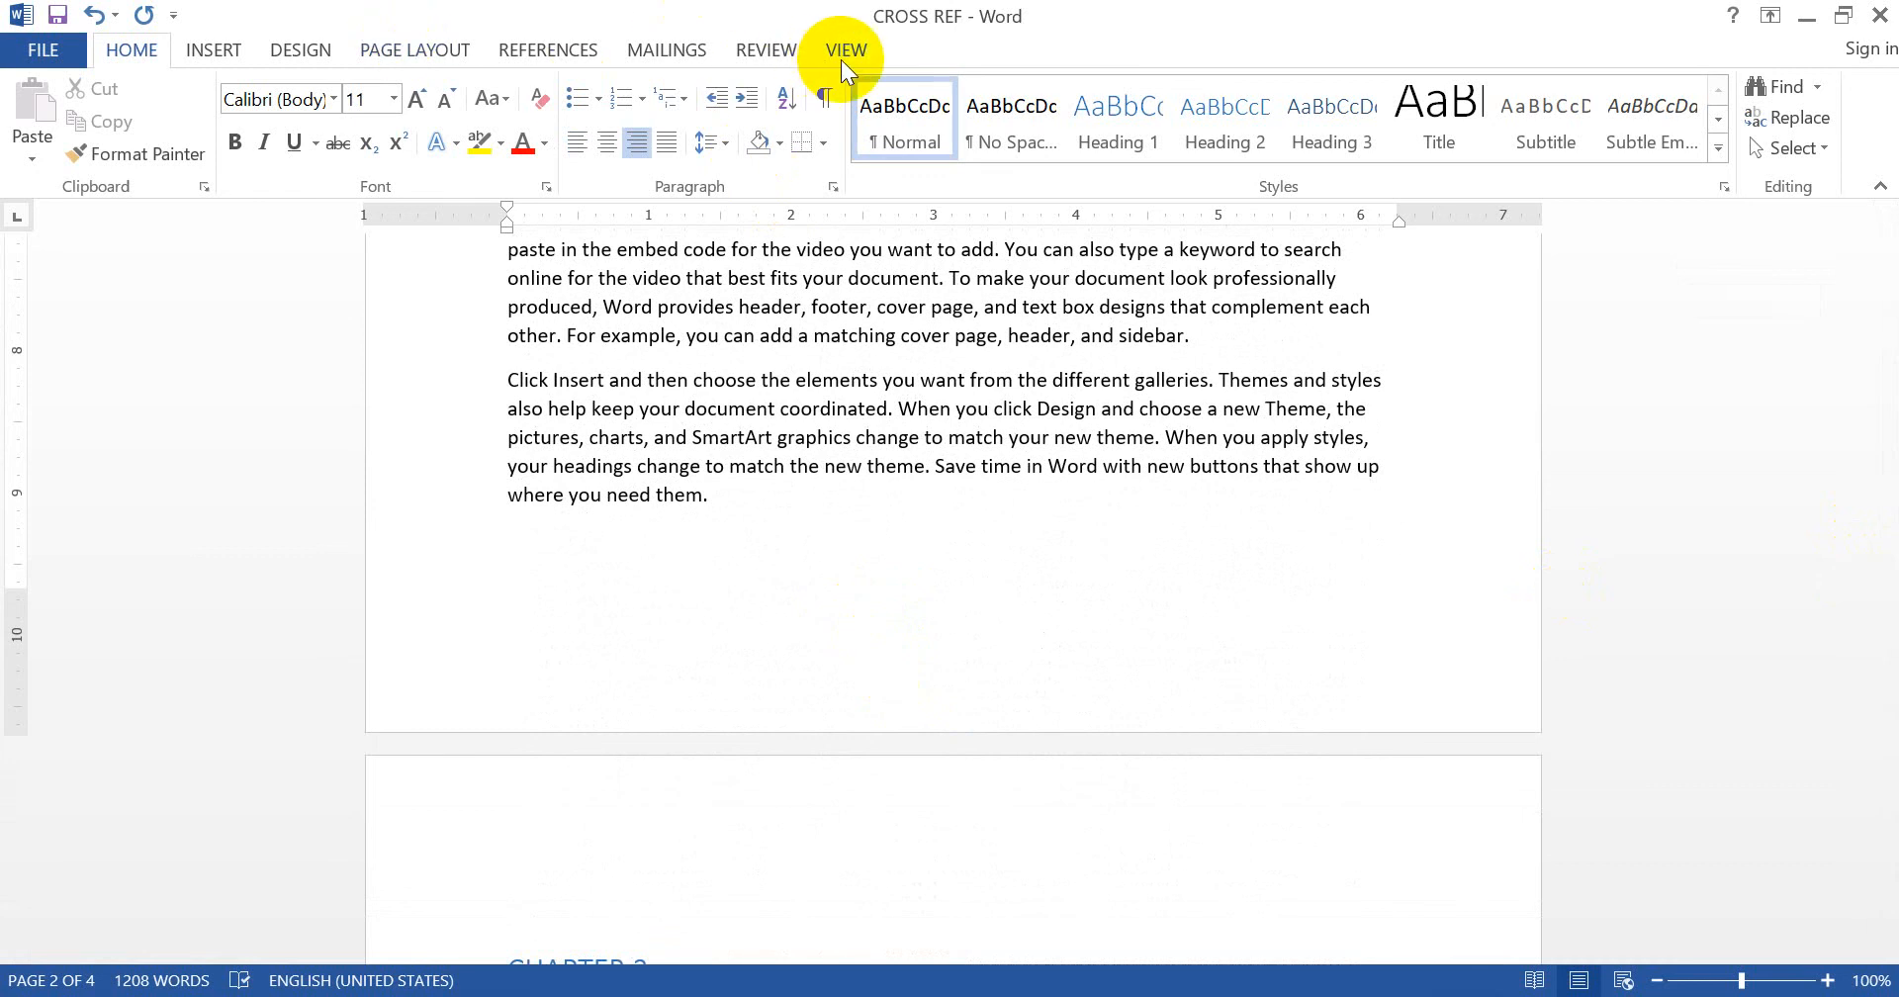
left_click(548, 50)
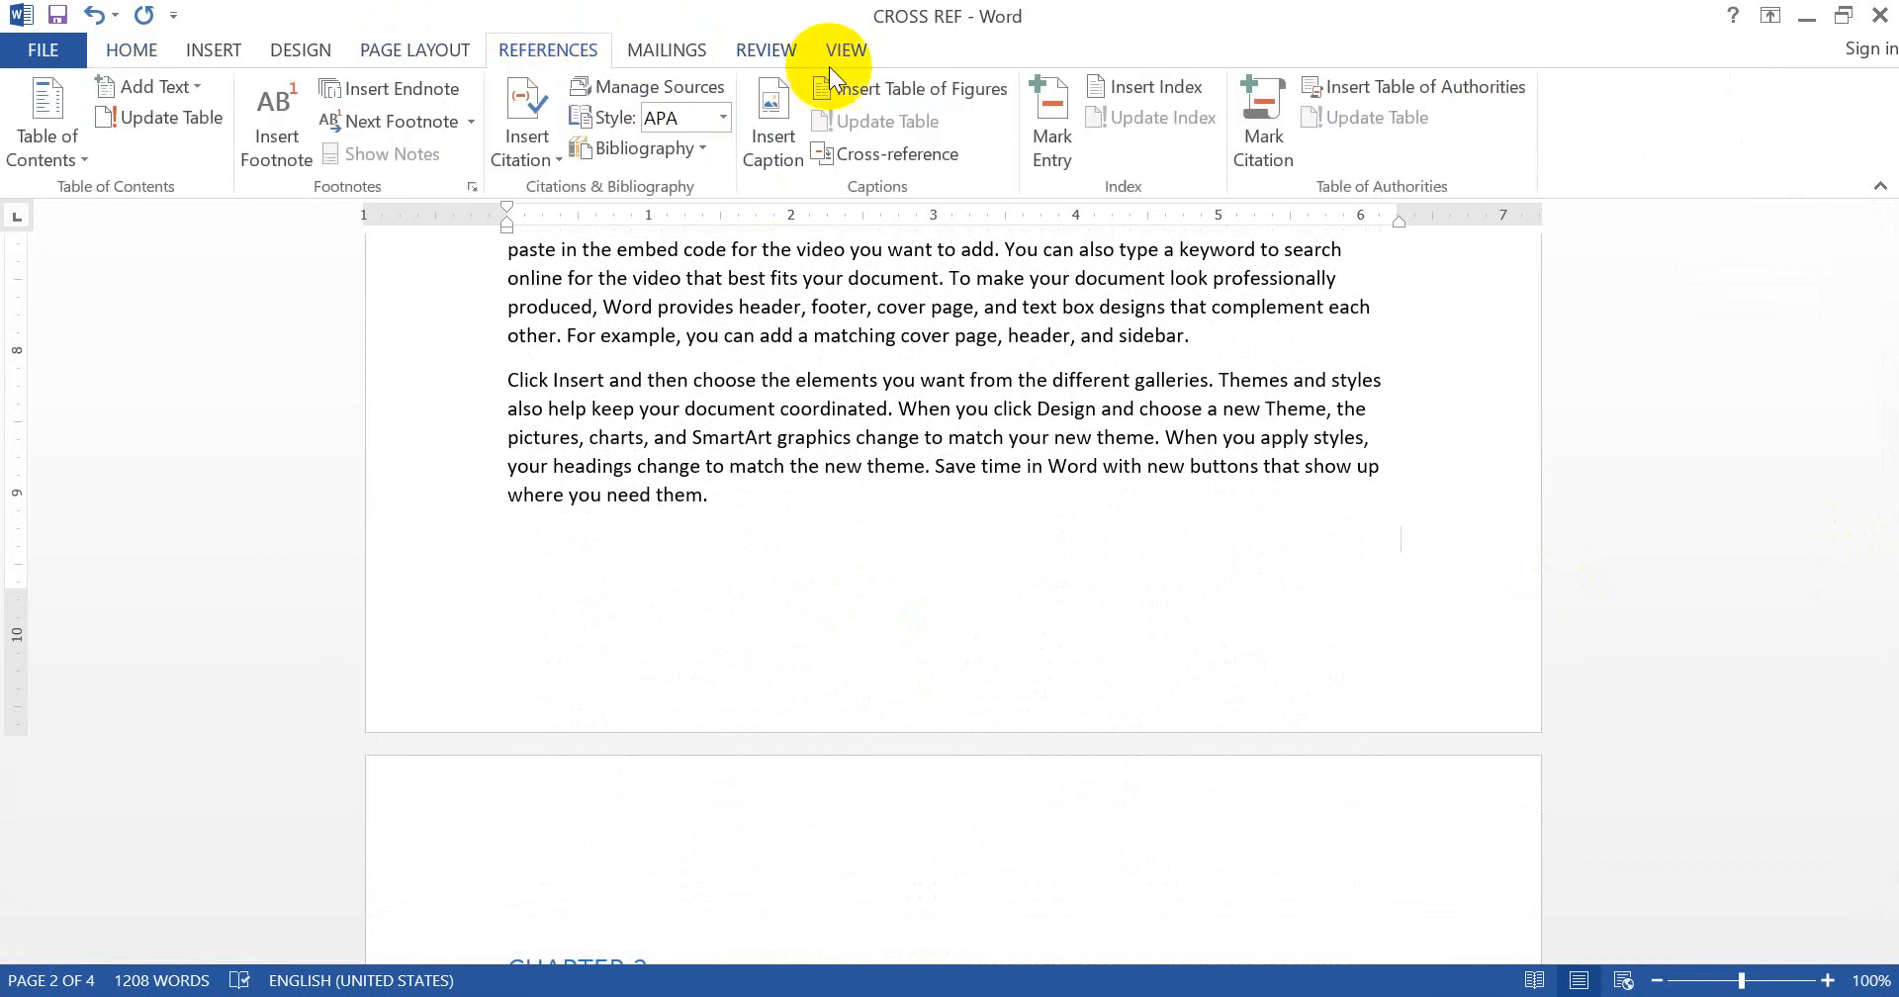
left_click(911, 164)
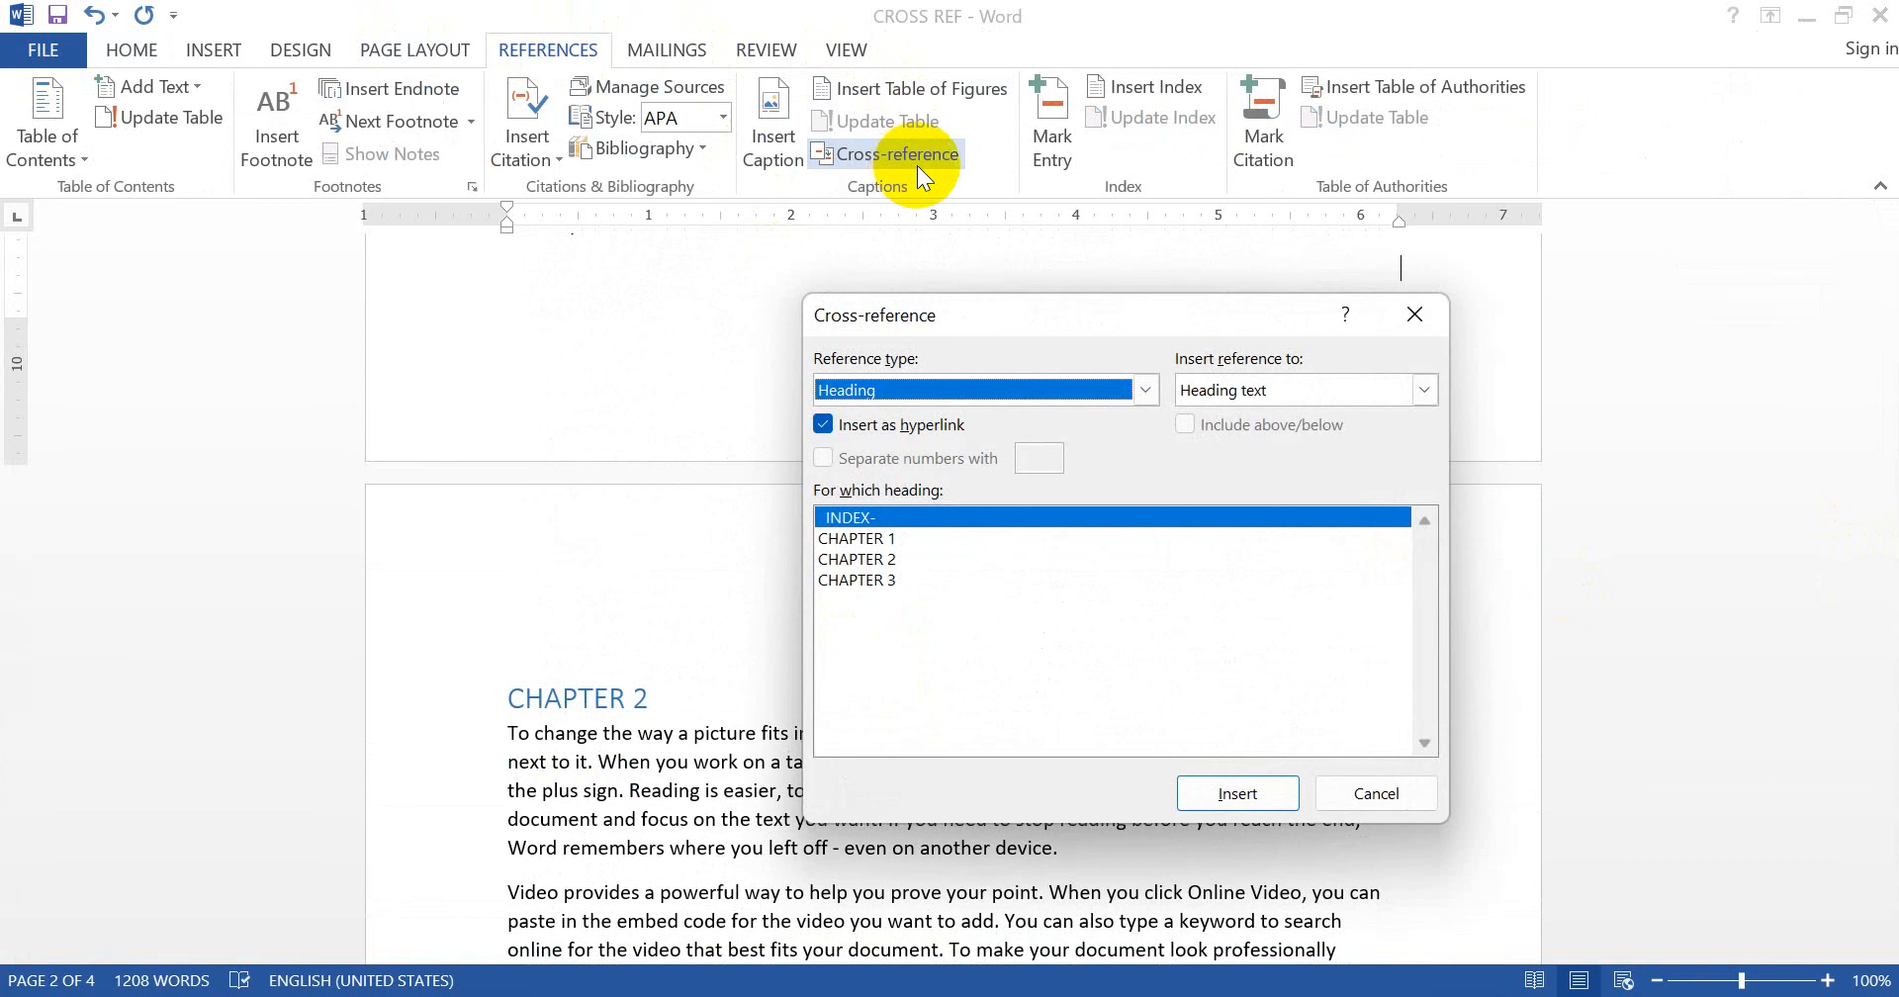
left_click_drag(1007, 306, 512, 257)
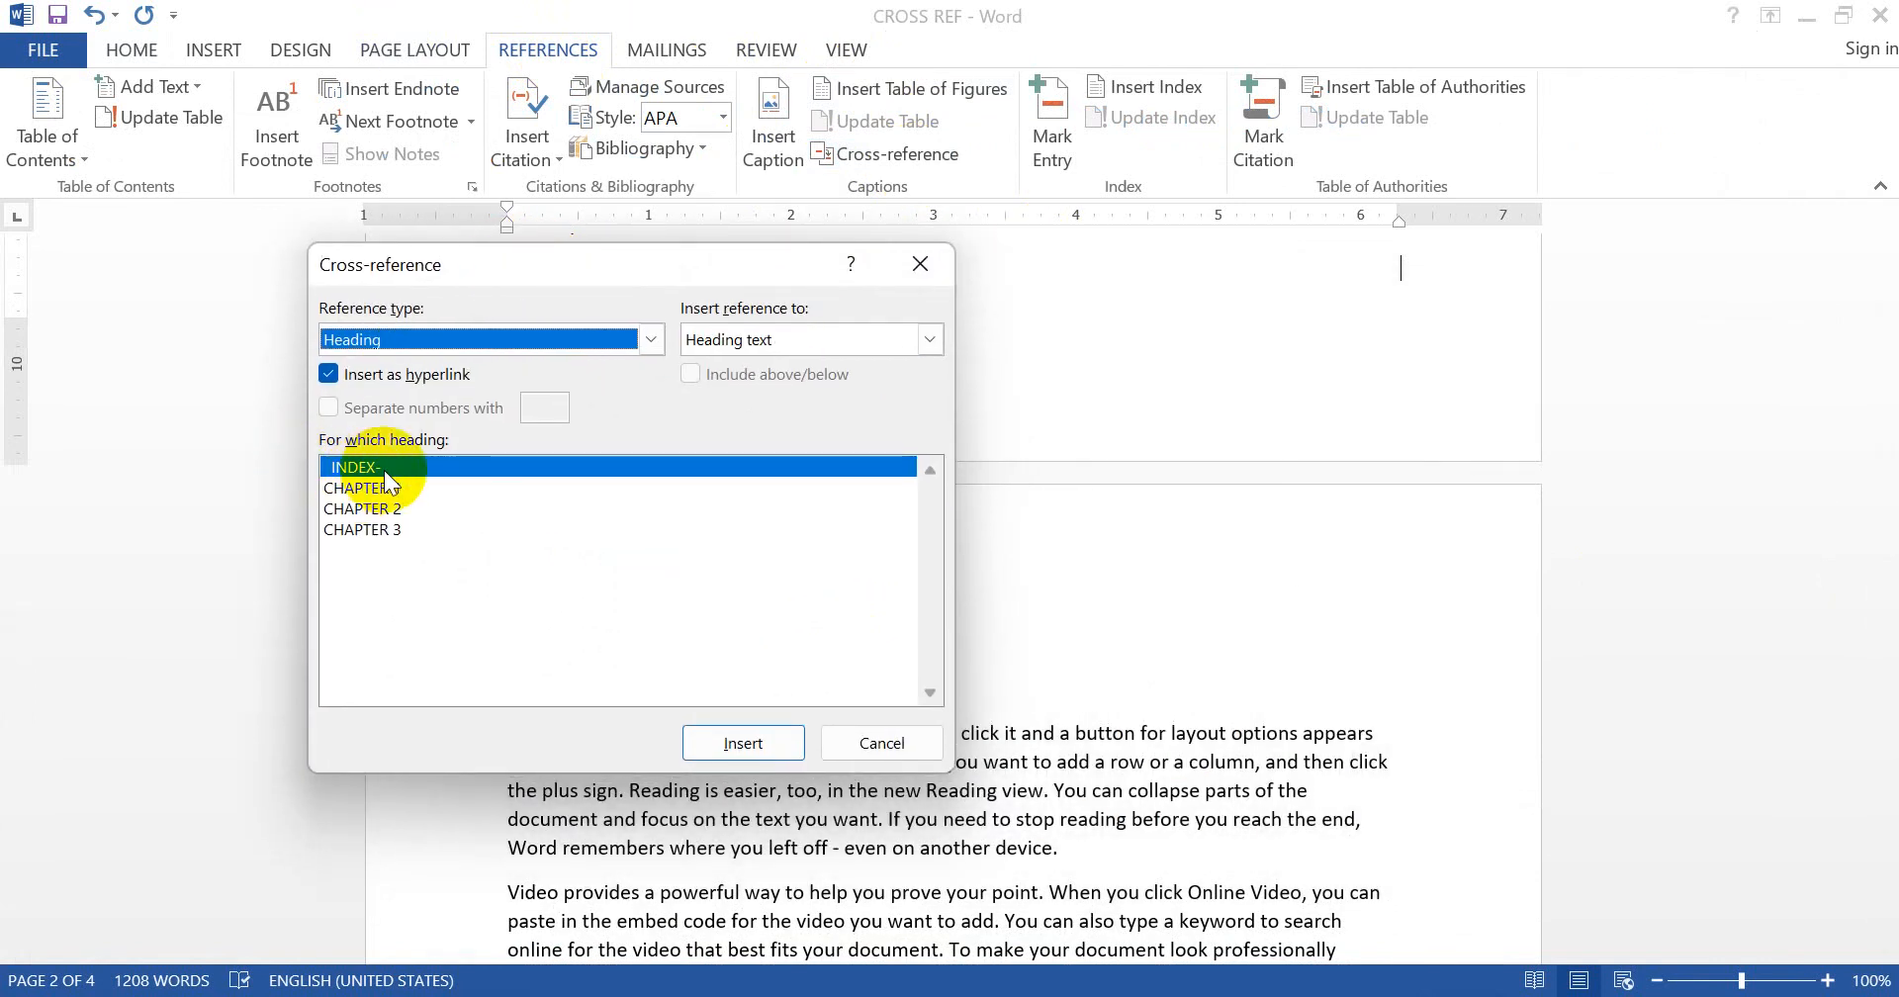
left_click(758, 740)
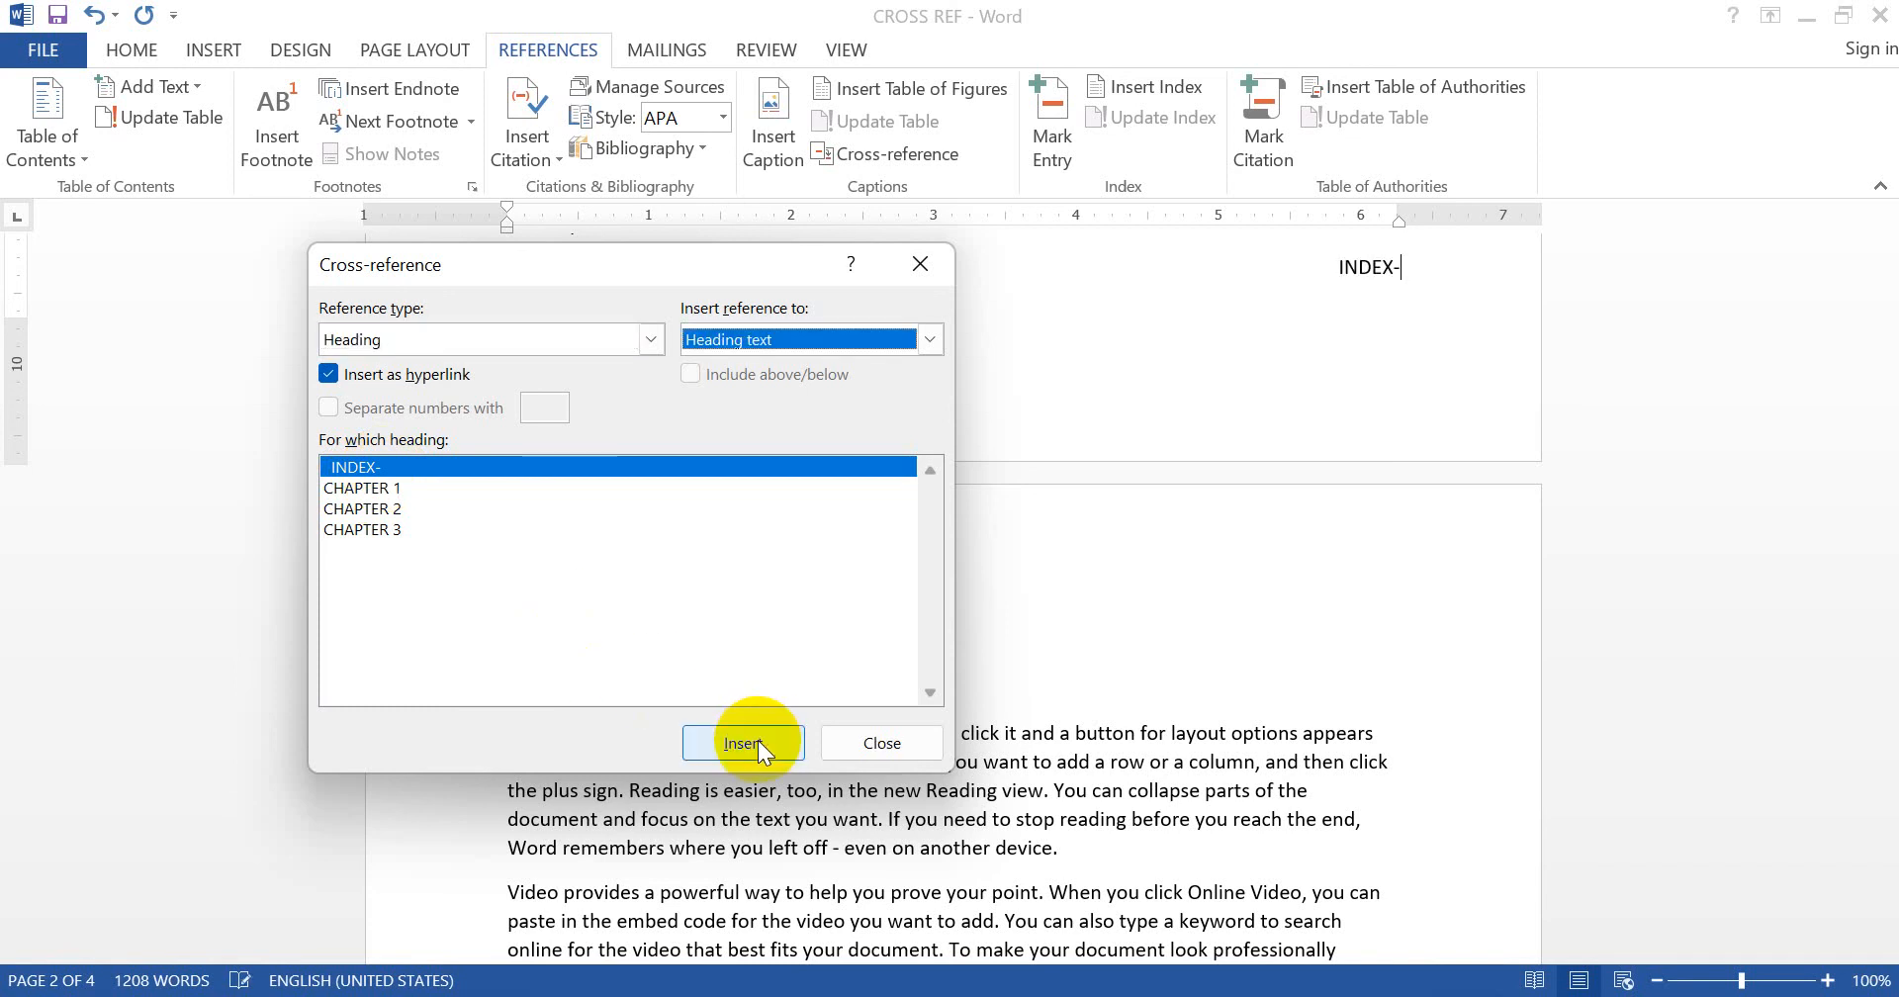
- Place the insertion point below Chapter 2's last paragraph for the next back-link
left_click(1432, 582)
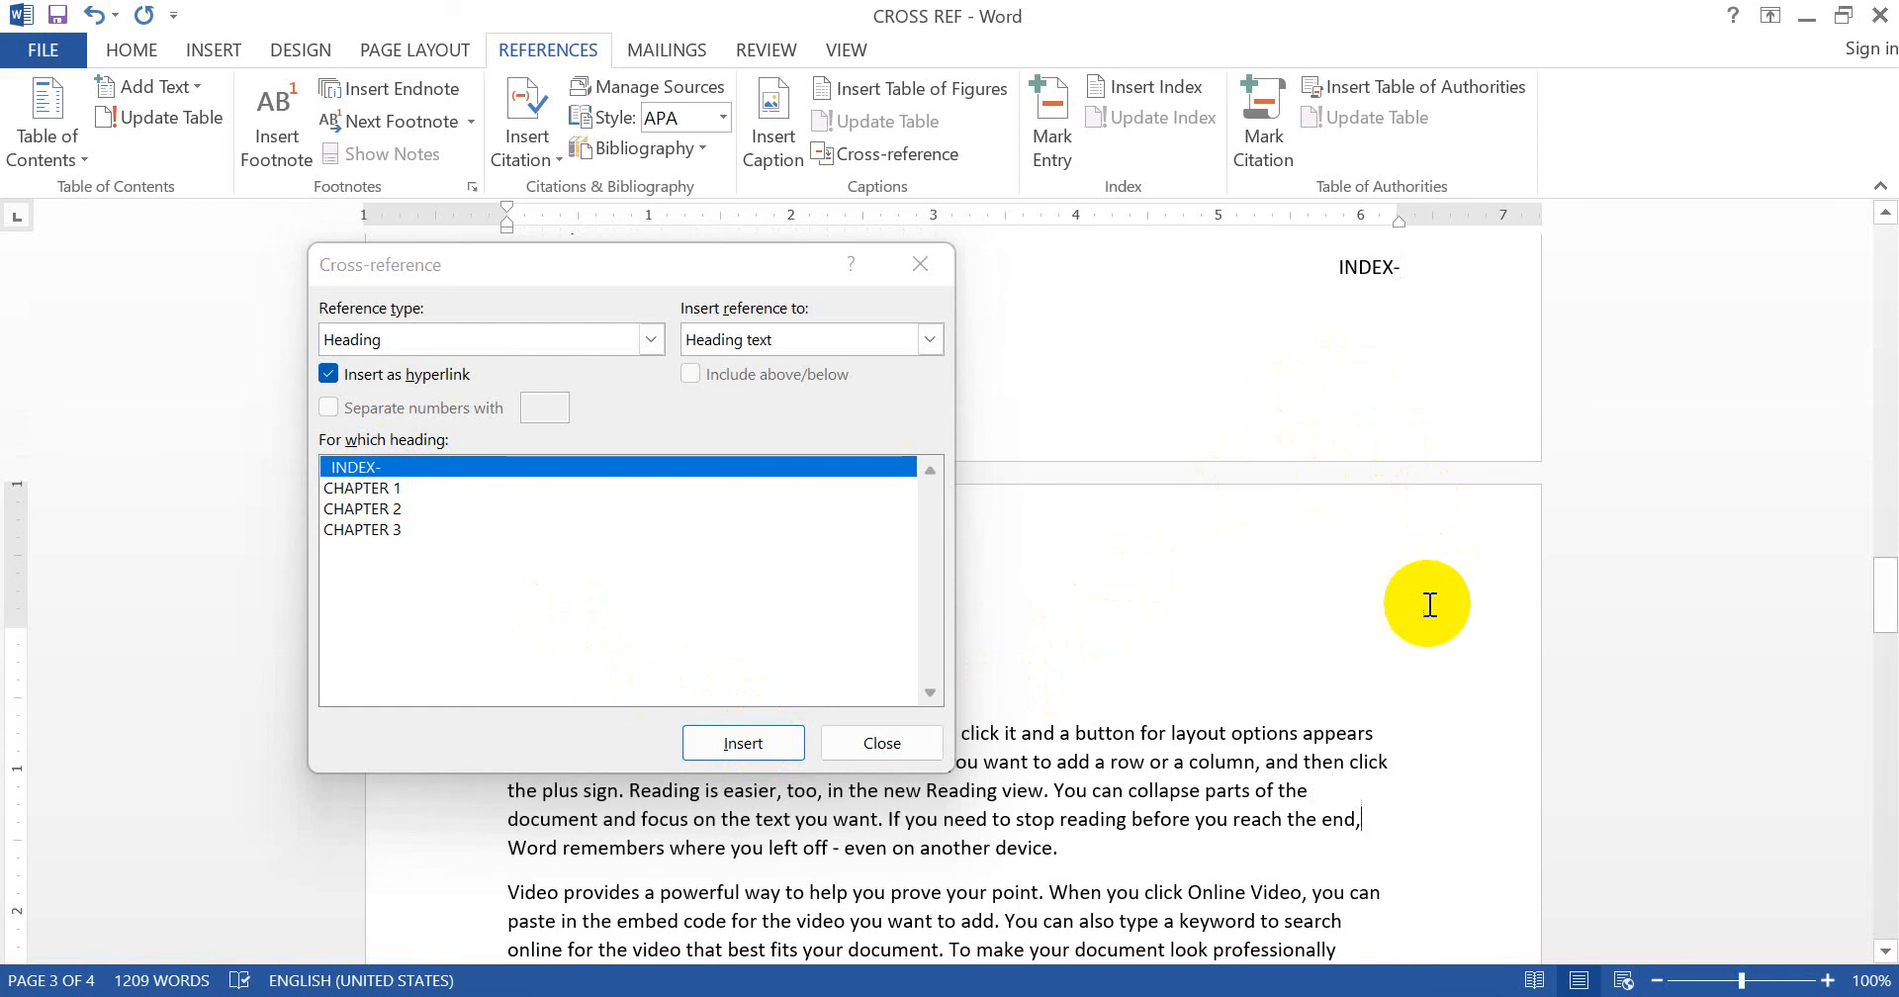
scroll(1430, 605, "down", 10)
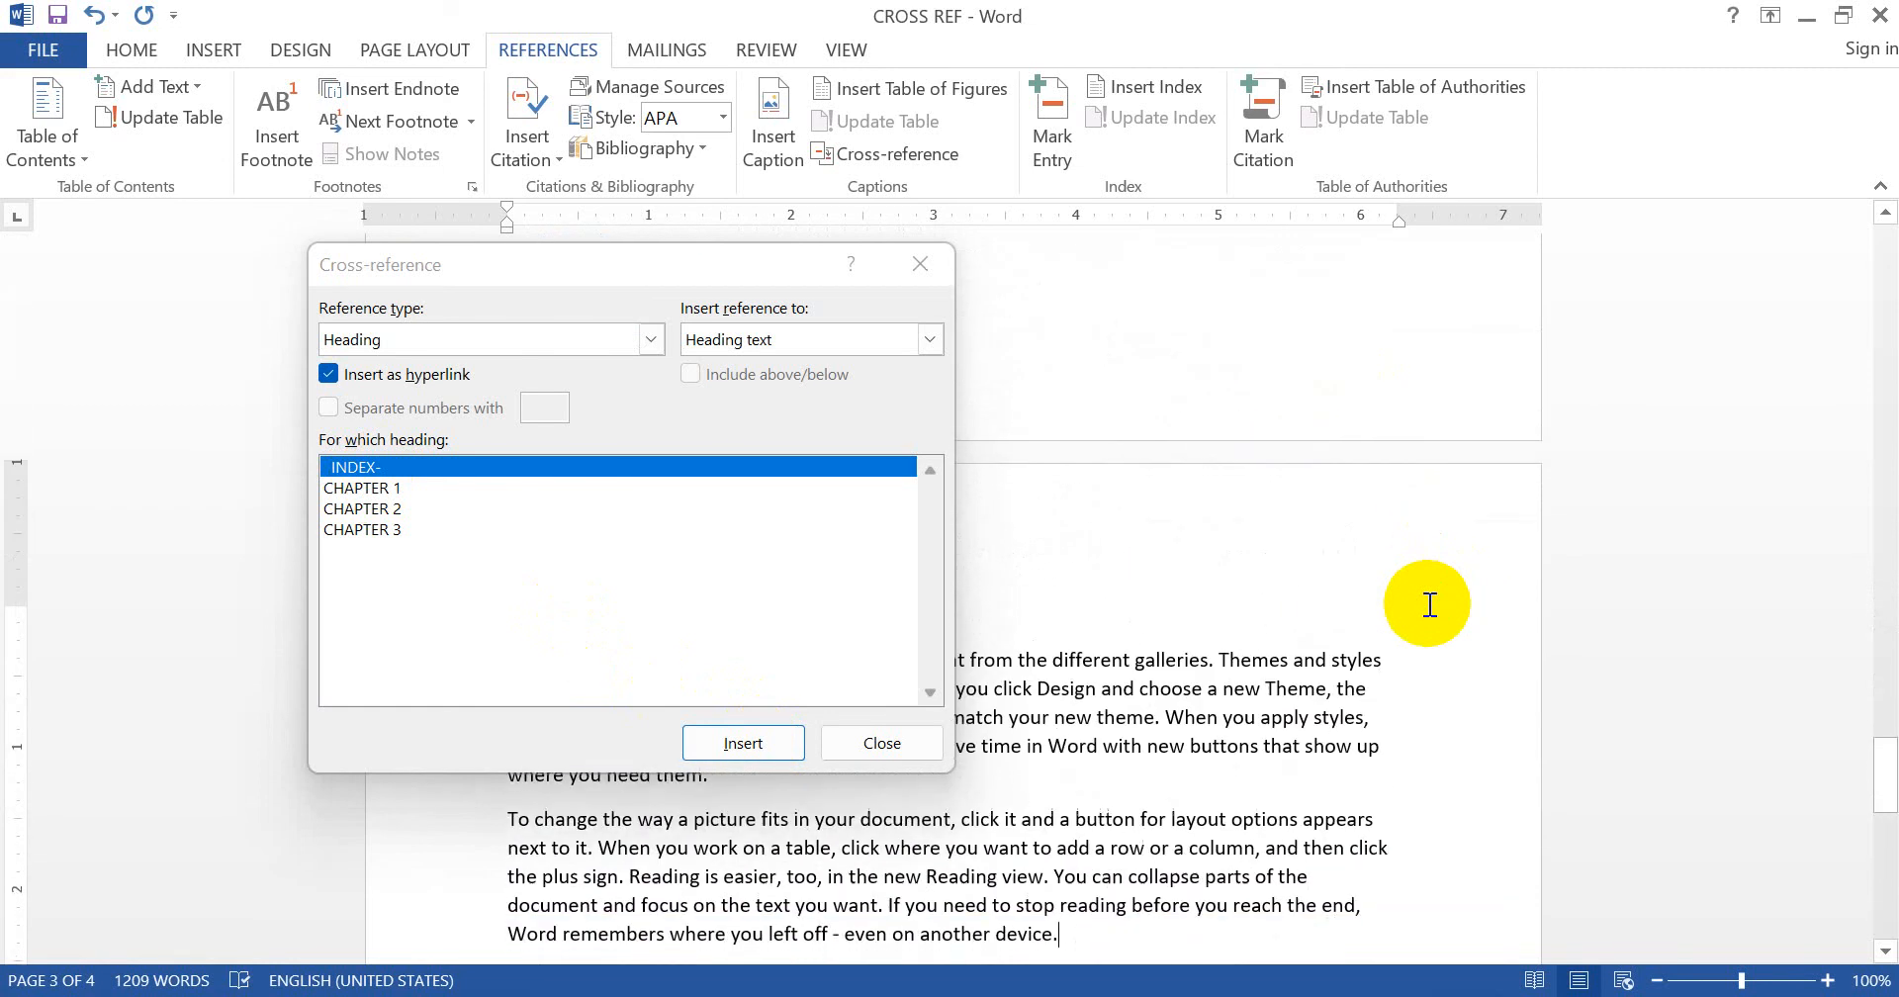
key("Up")
key("Up")
key("Up")
key("Up")
key("Up")
key("Up")
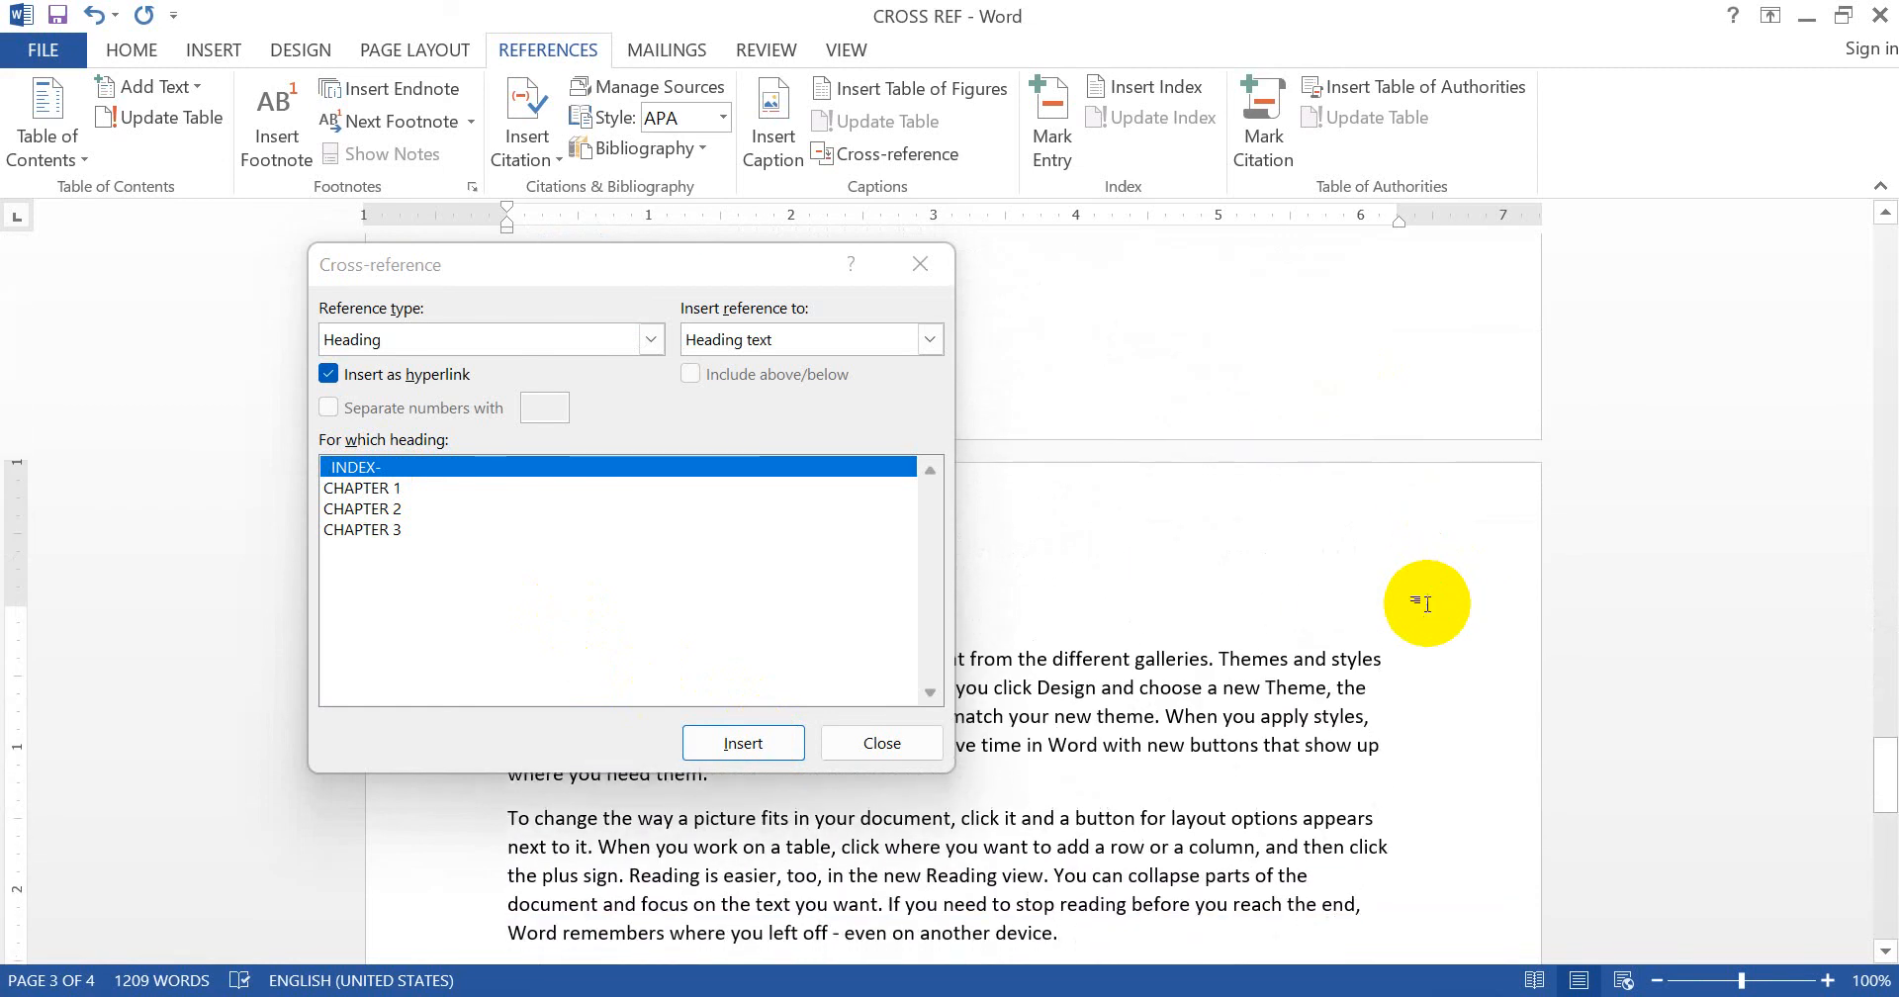
left_click_drag(721, 271, 1667, 496)
left_click(1274, 290)
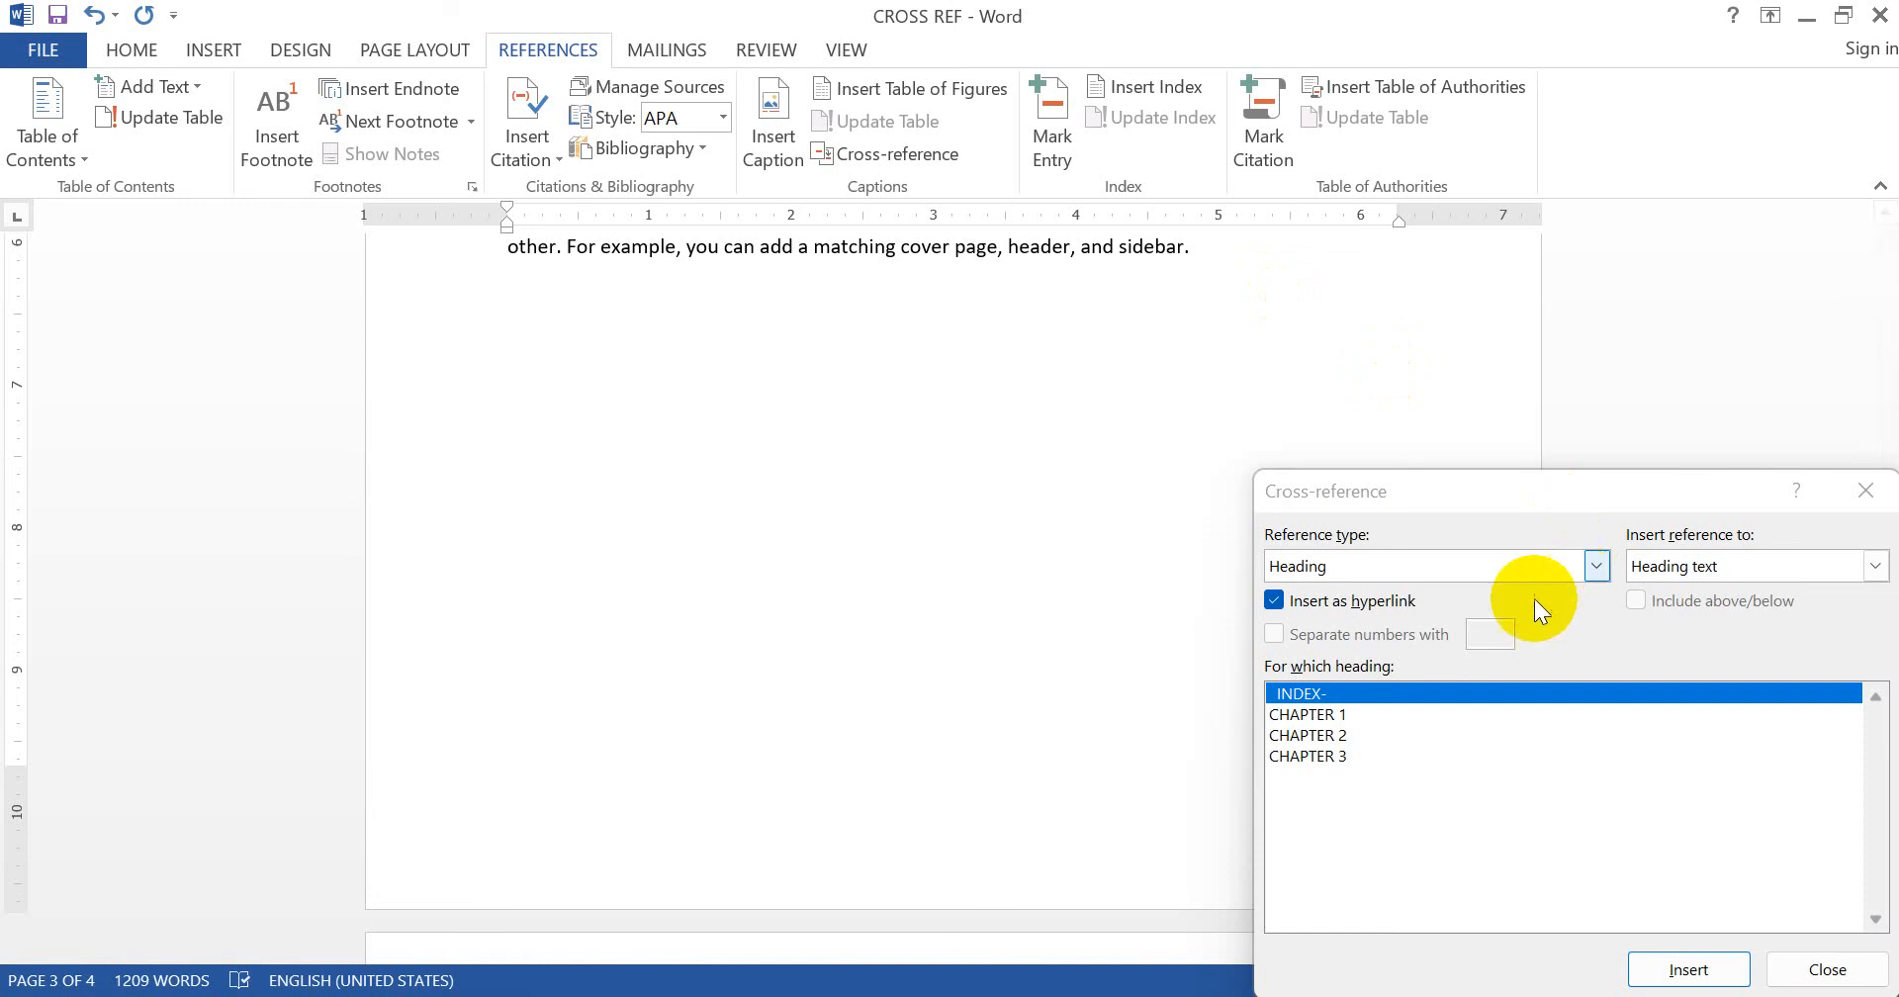
- Insert the INDEX- cross-reference back-link after Chapter 2's text
left_click(1674, 971)
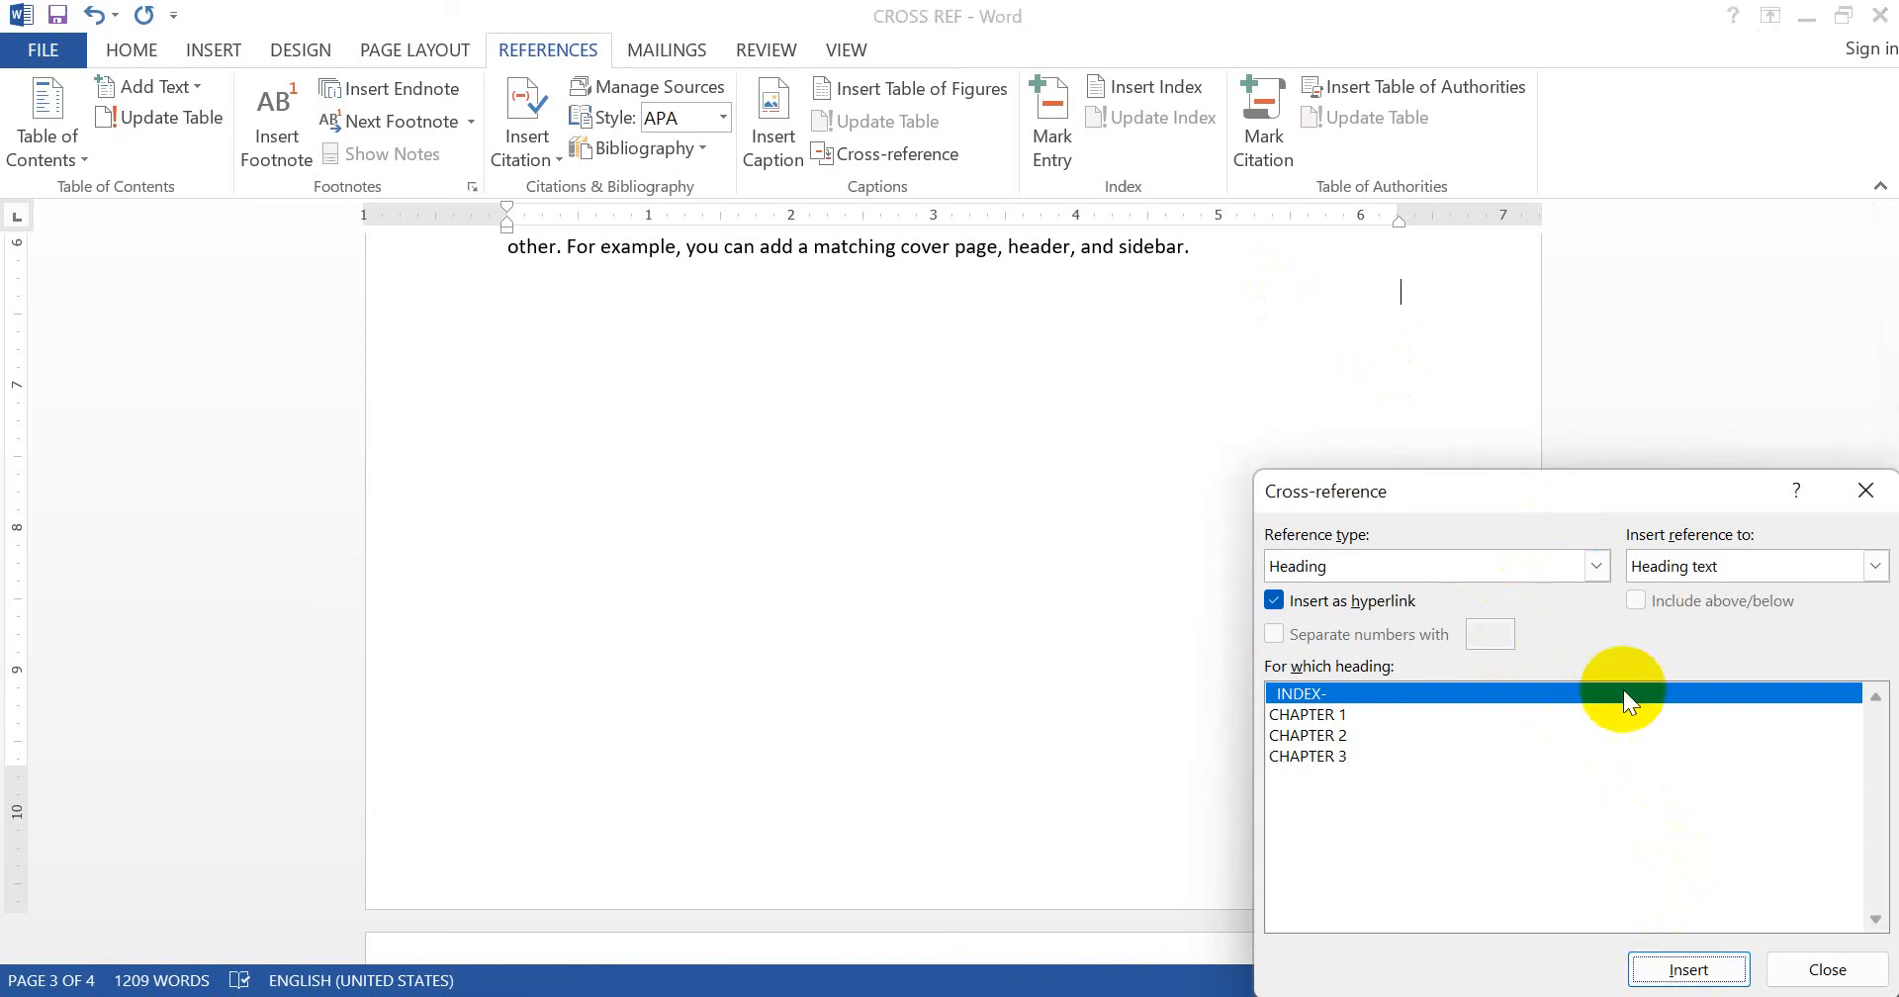
left_click(1452, 294)
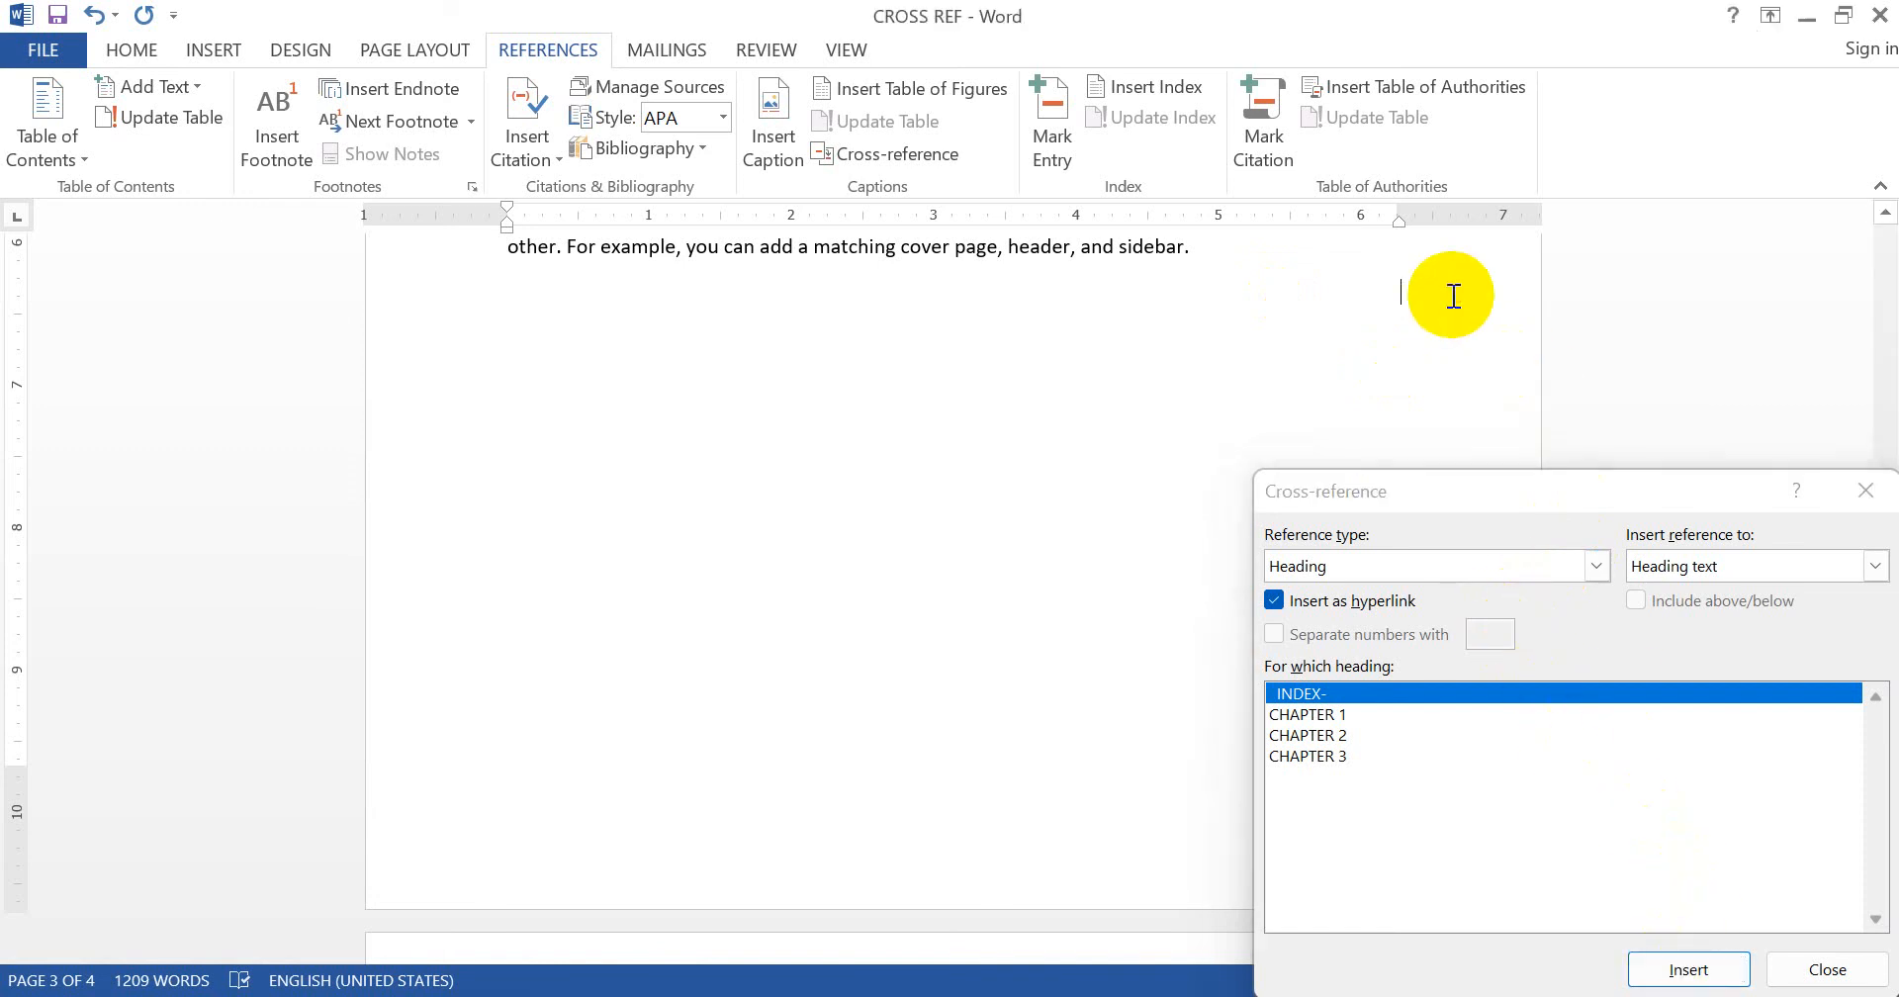
left_click(1366, 694)
left_click(1686, 969)
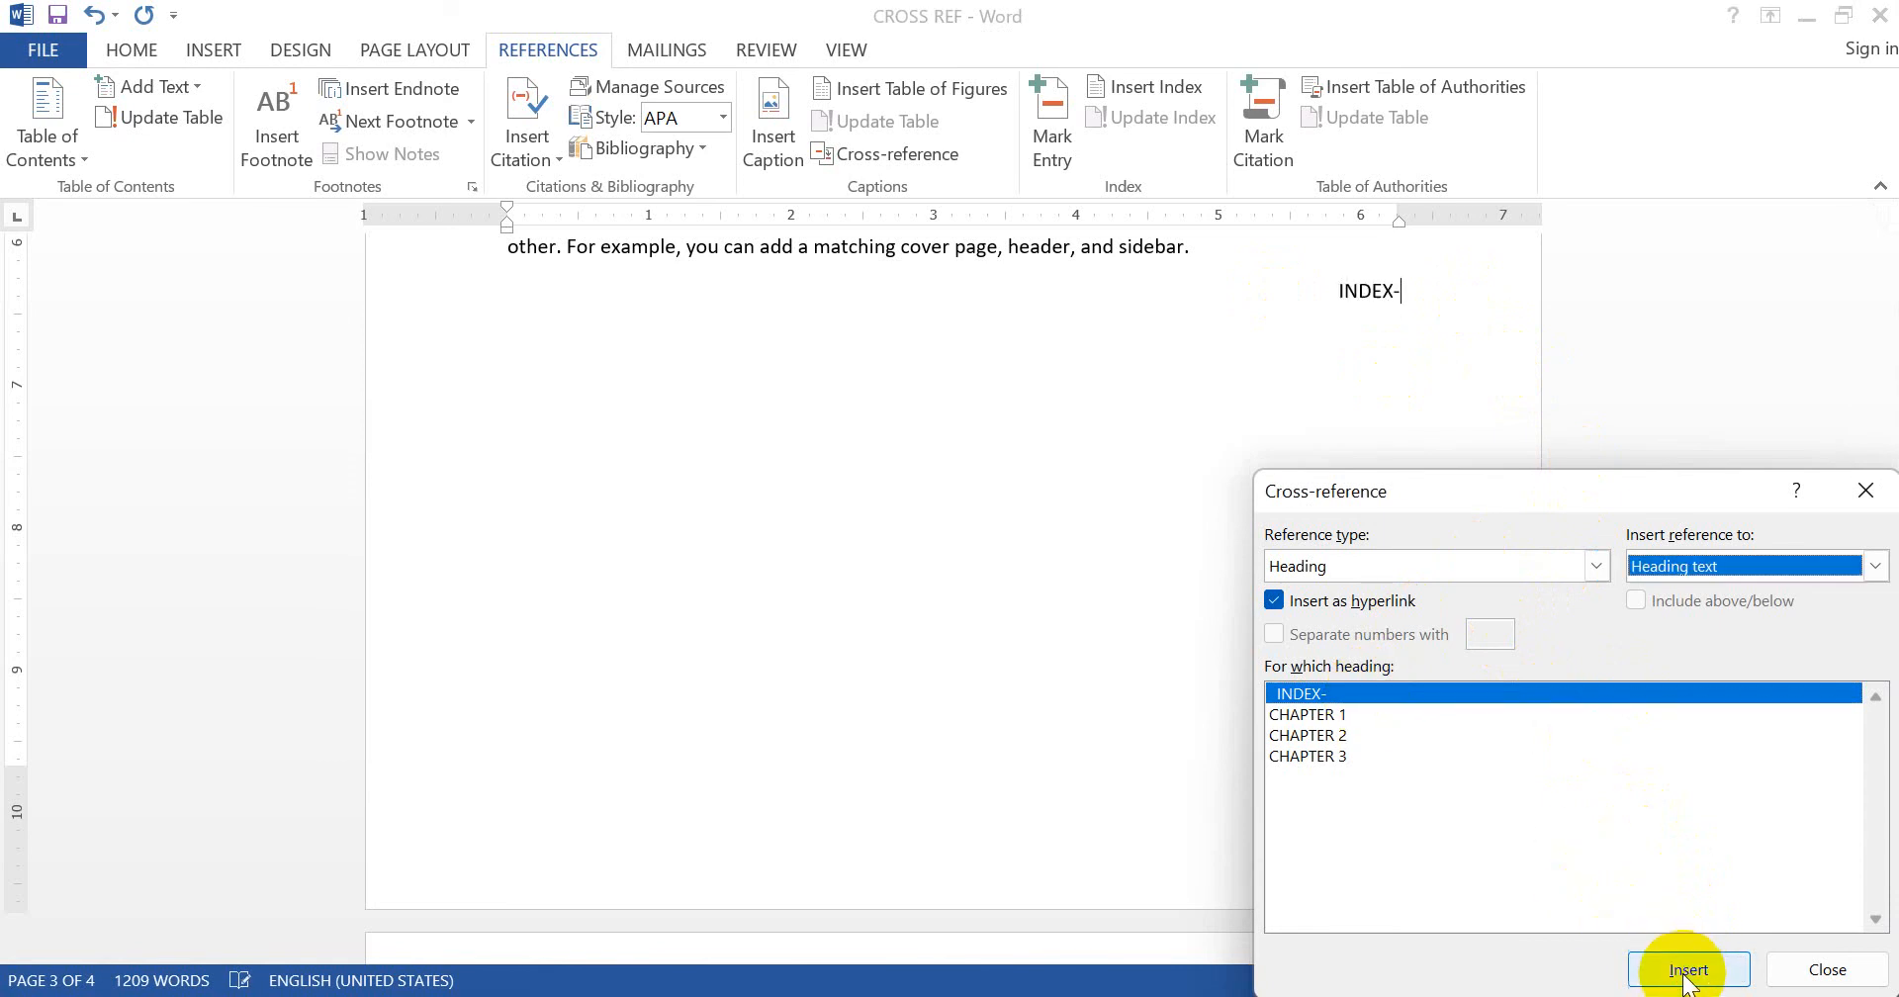
left_click(1431, 325)
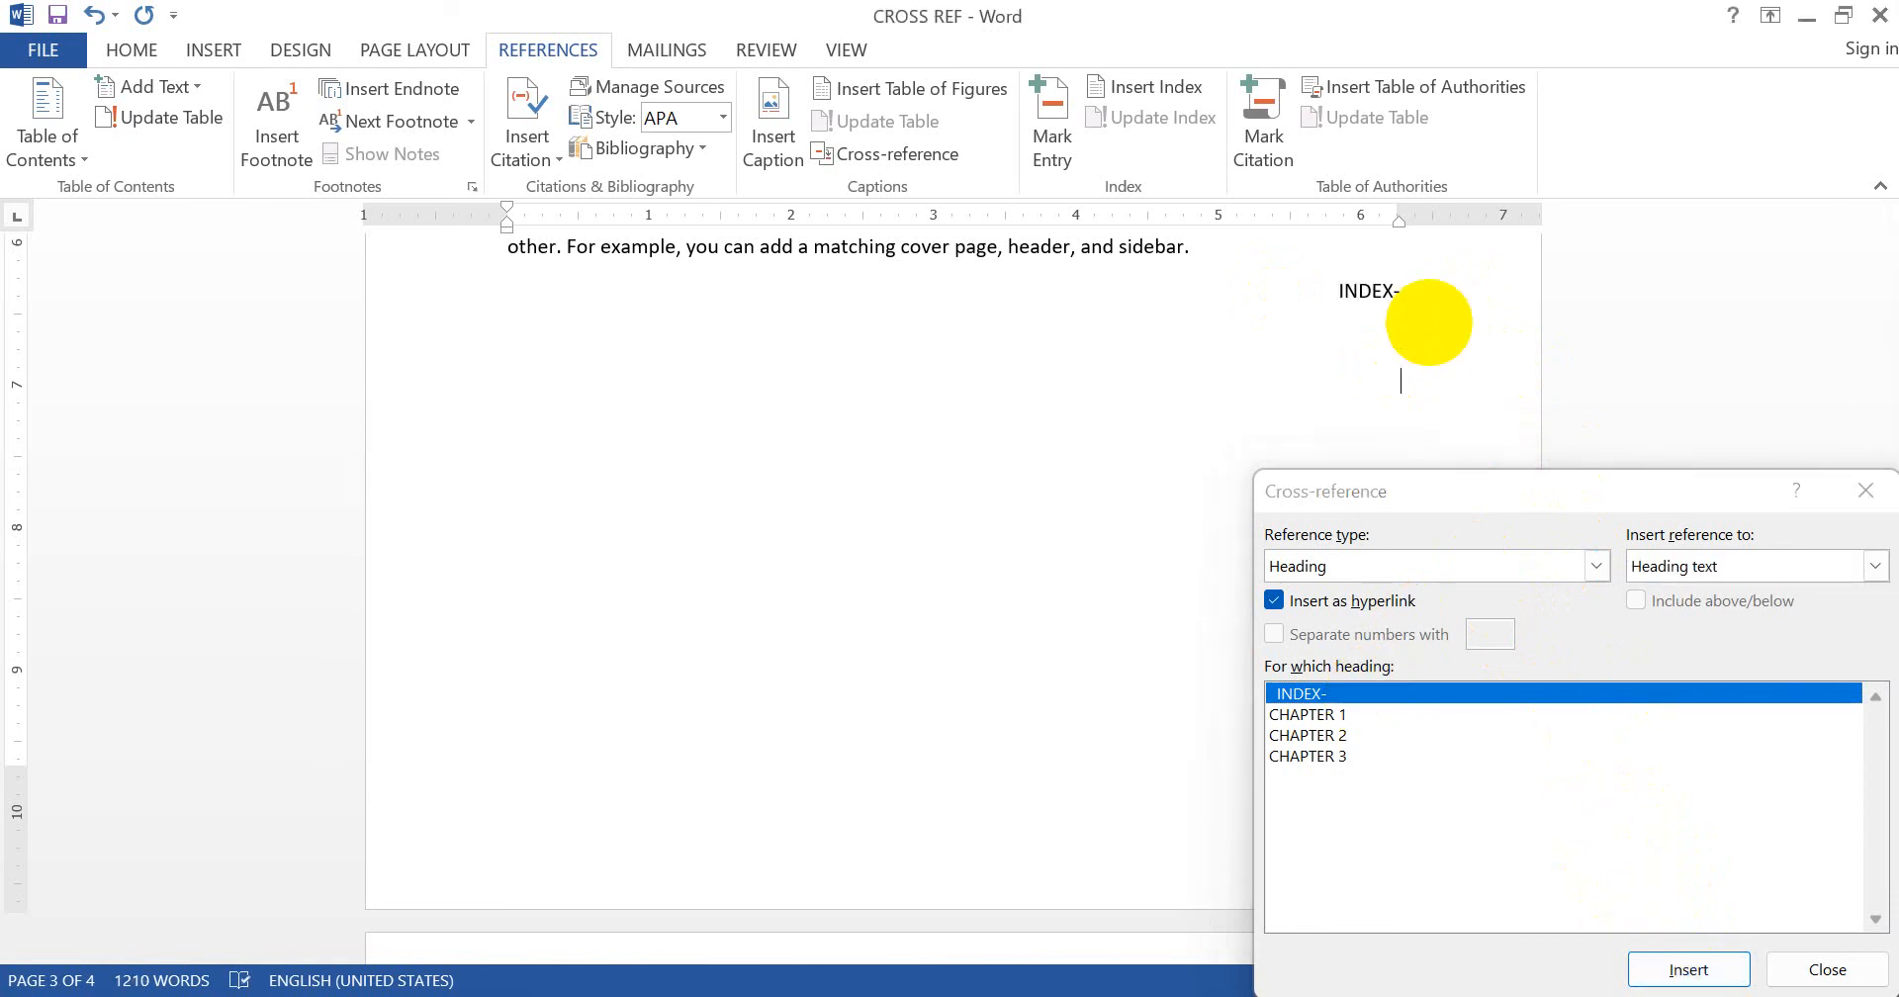
- Add an INDEX- back-link on a new line after Chapter 3, then follow it to the index
key("Down")
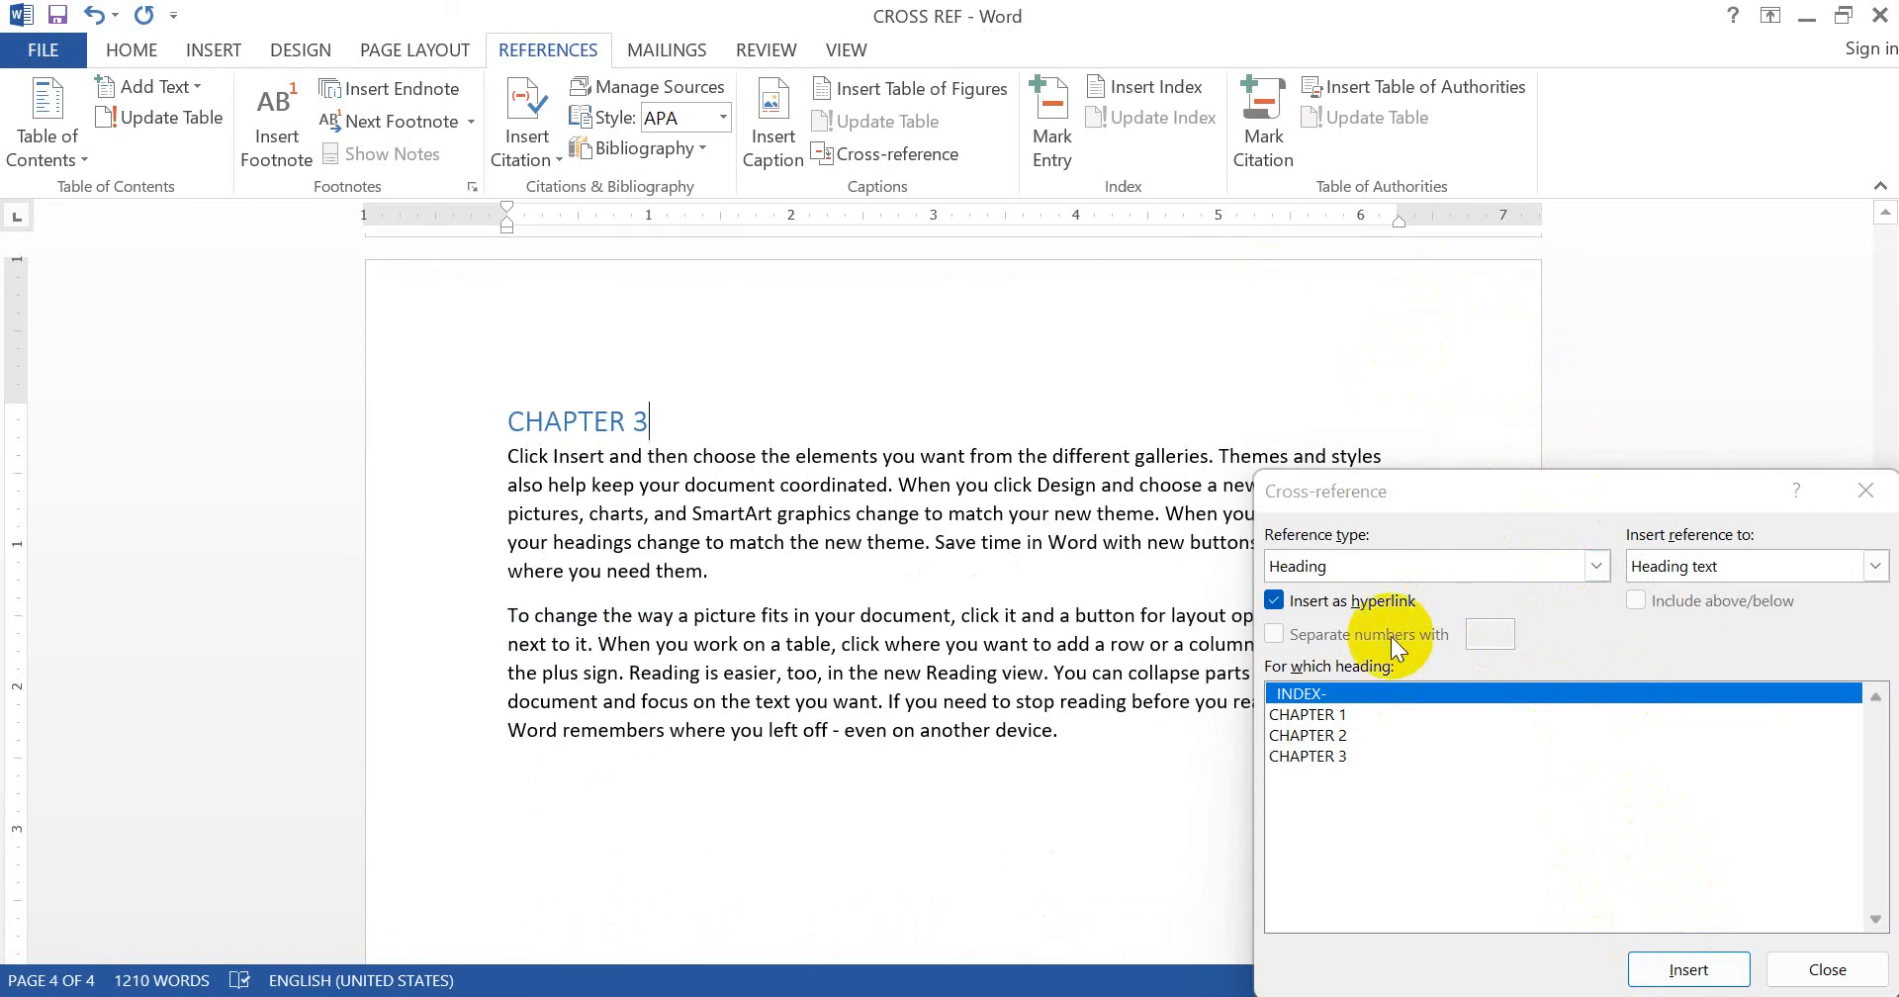
left_click(1101, 752)
key("Return")
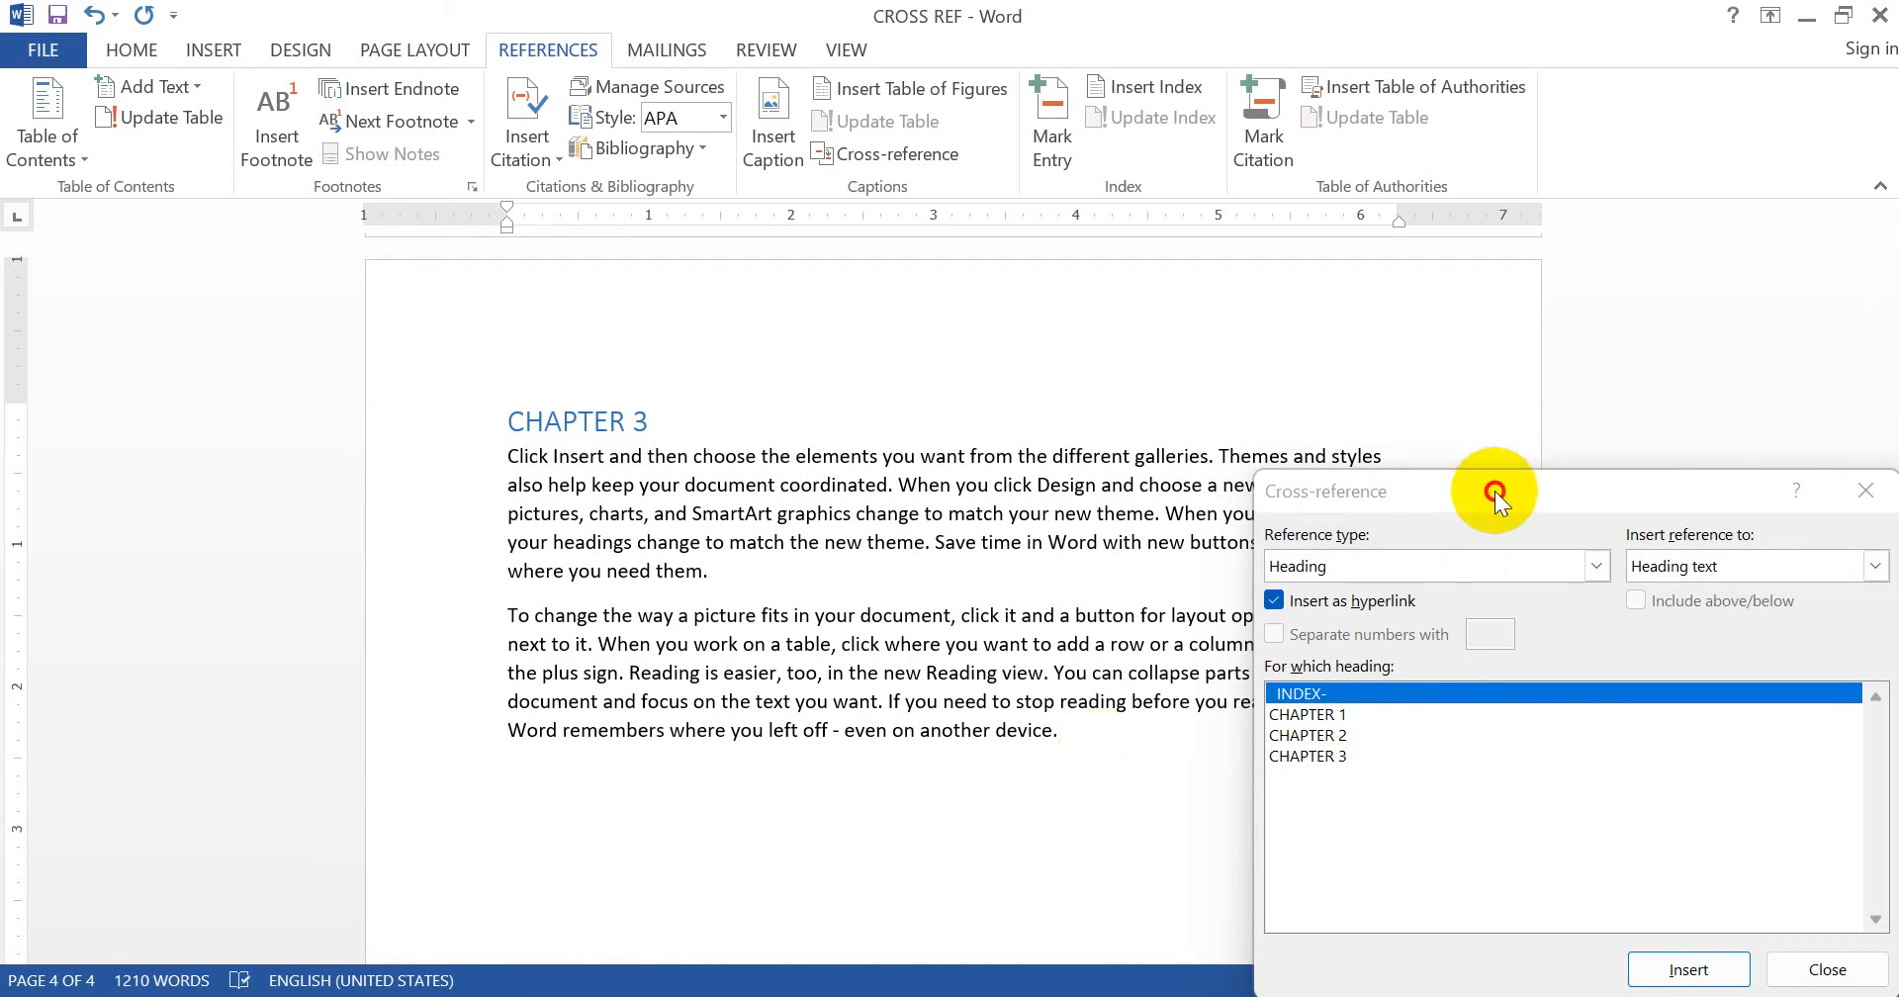
left_click_drag(1493, 491, 965, 161)
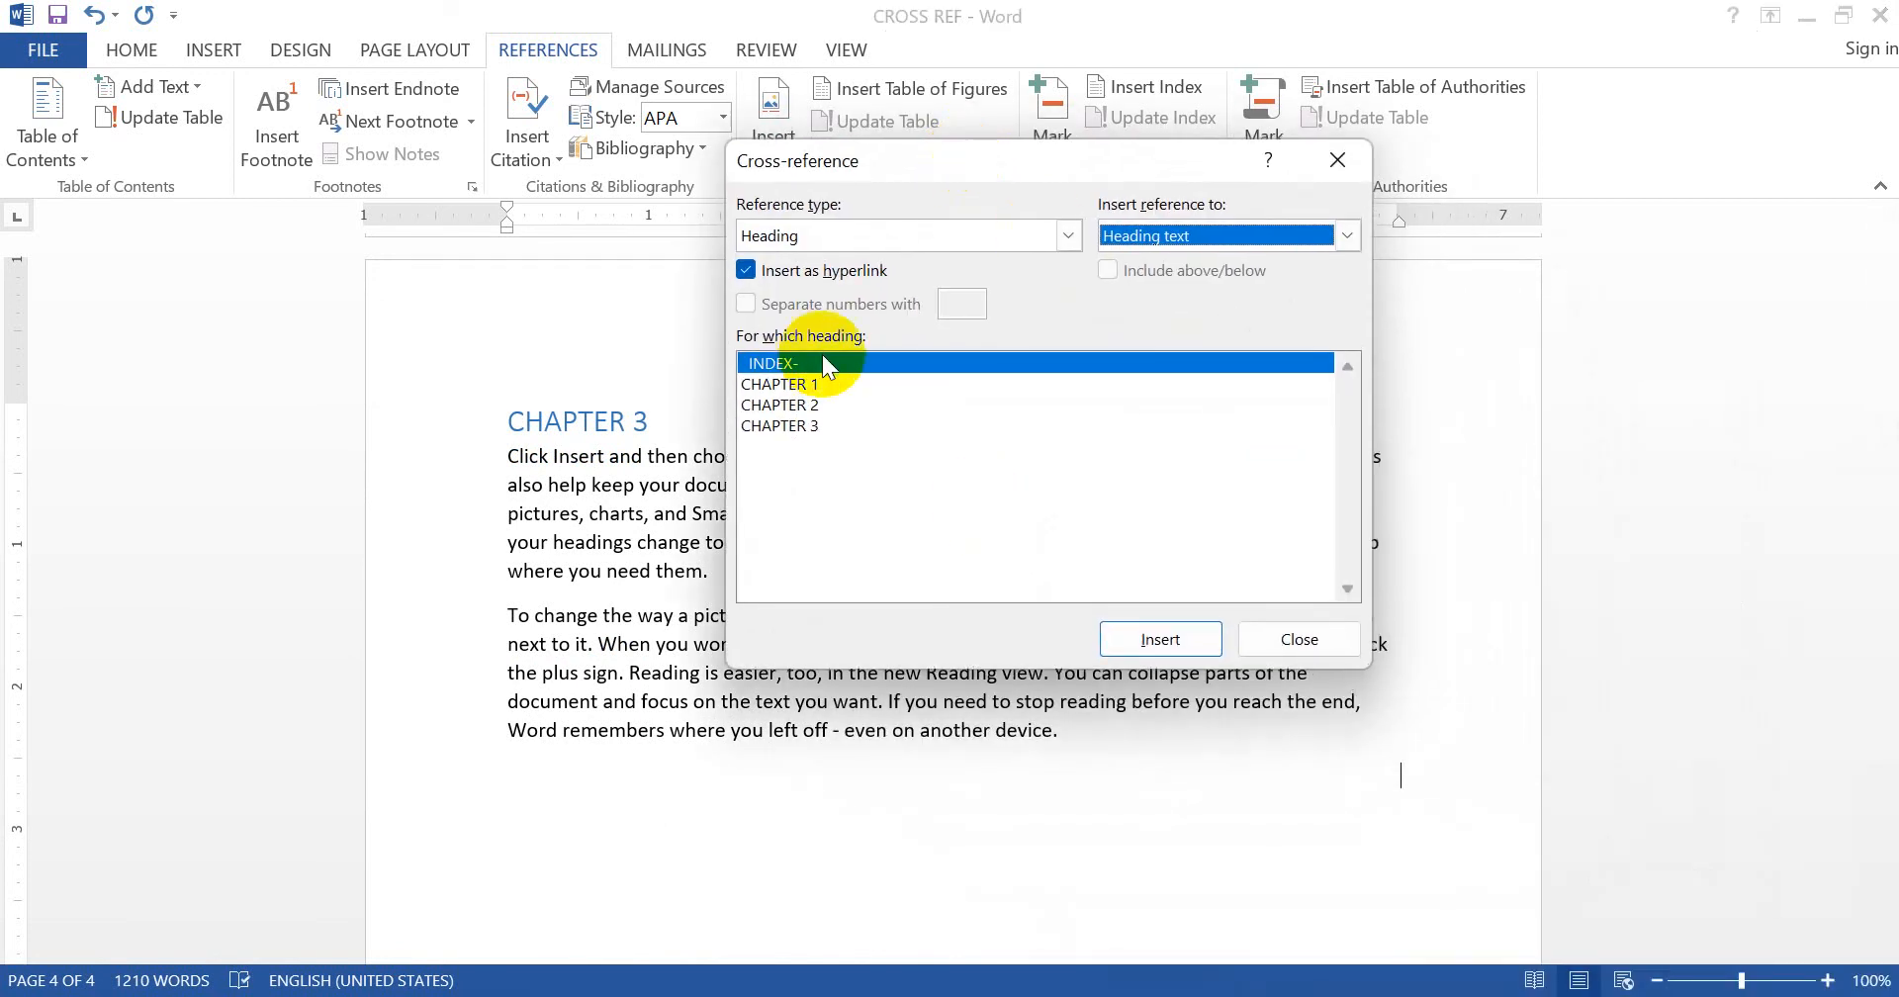
left_click(782, 363)
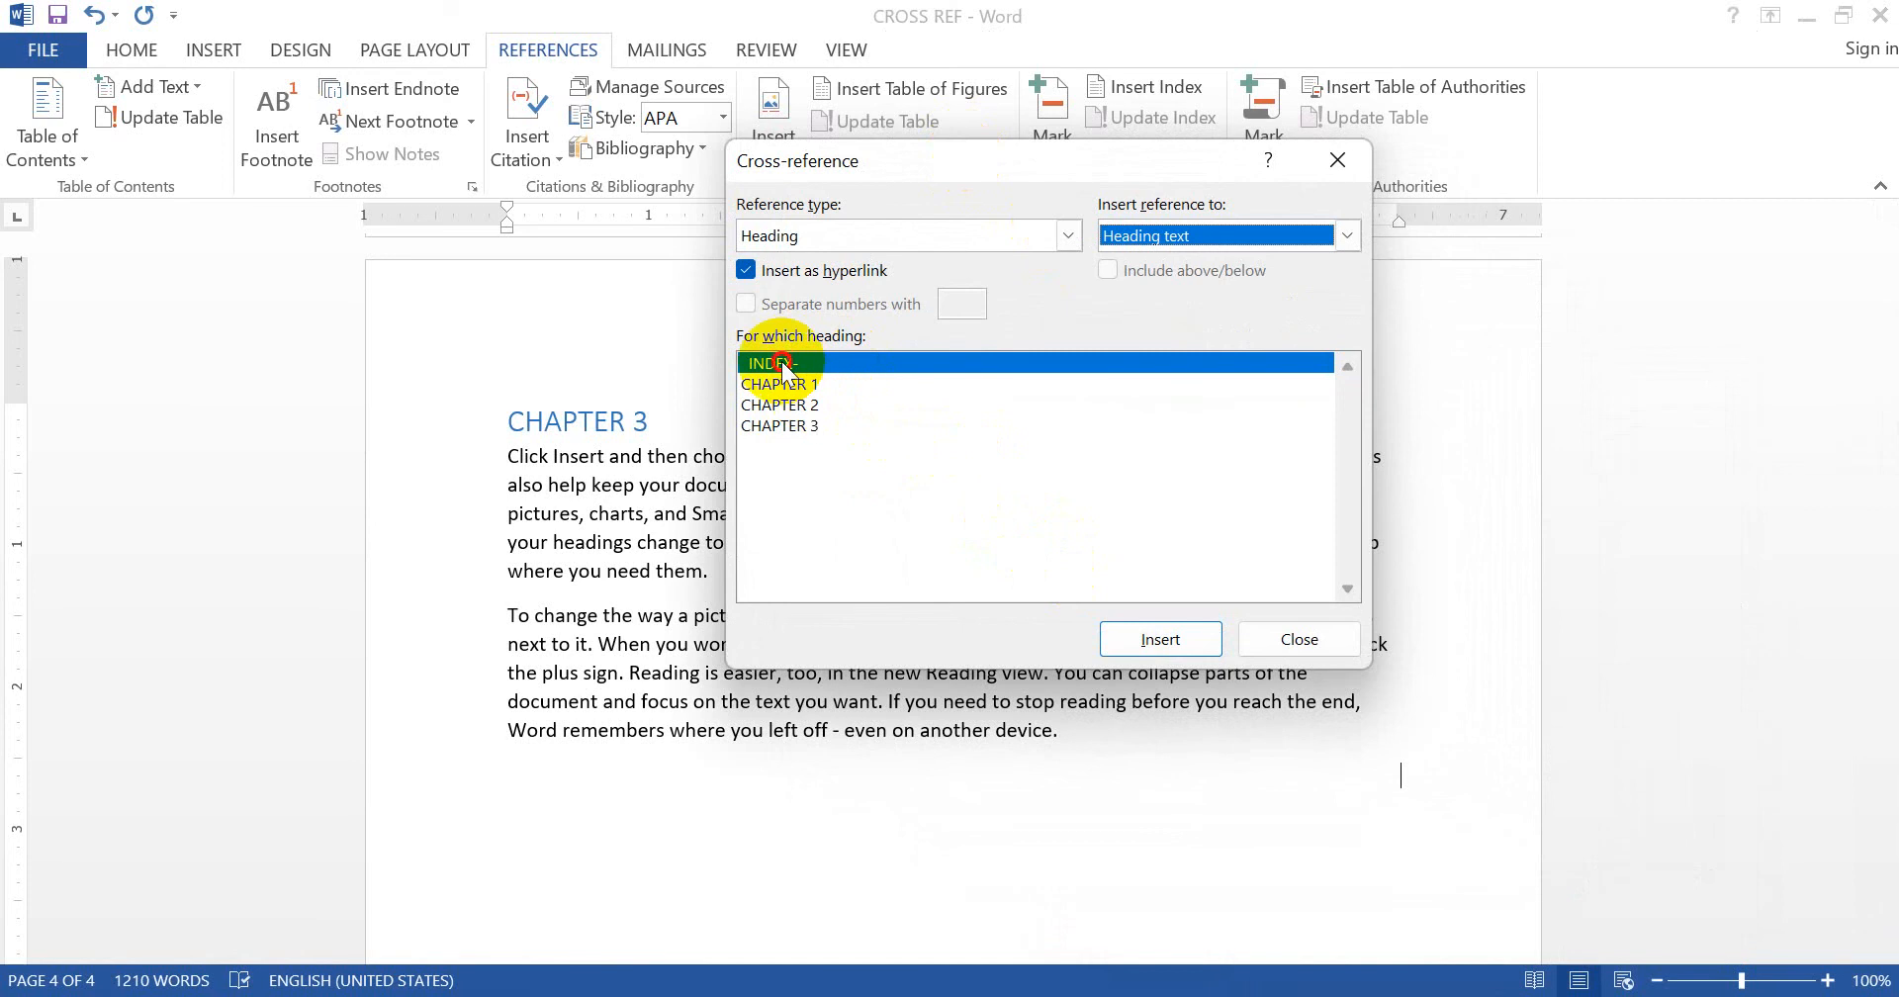
left_click(1161, 643)
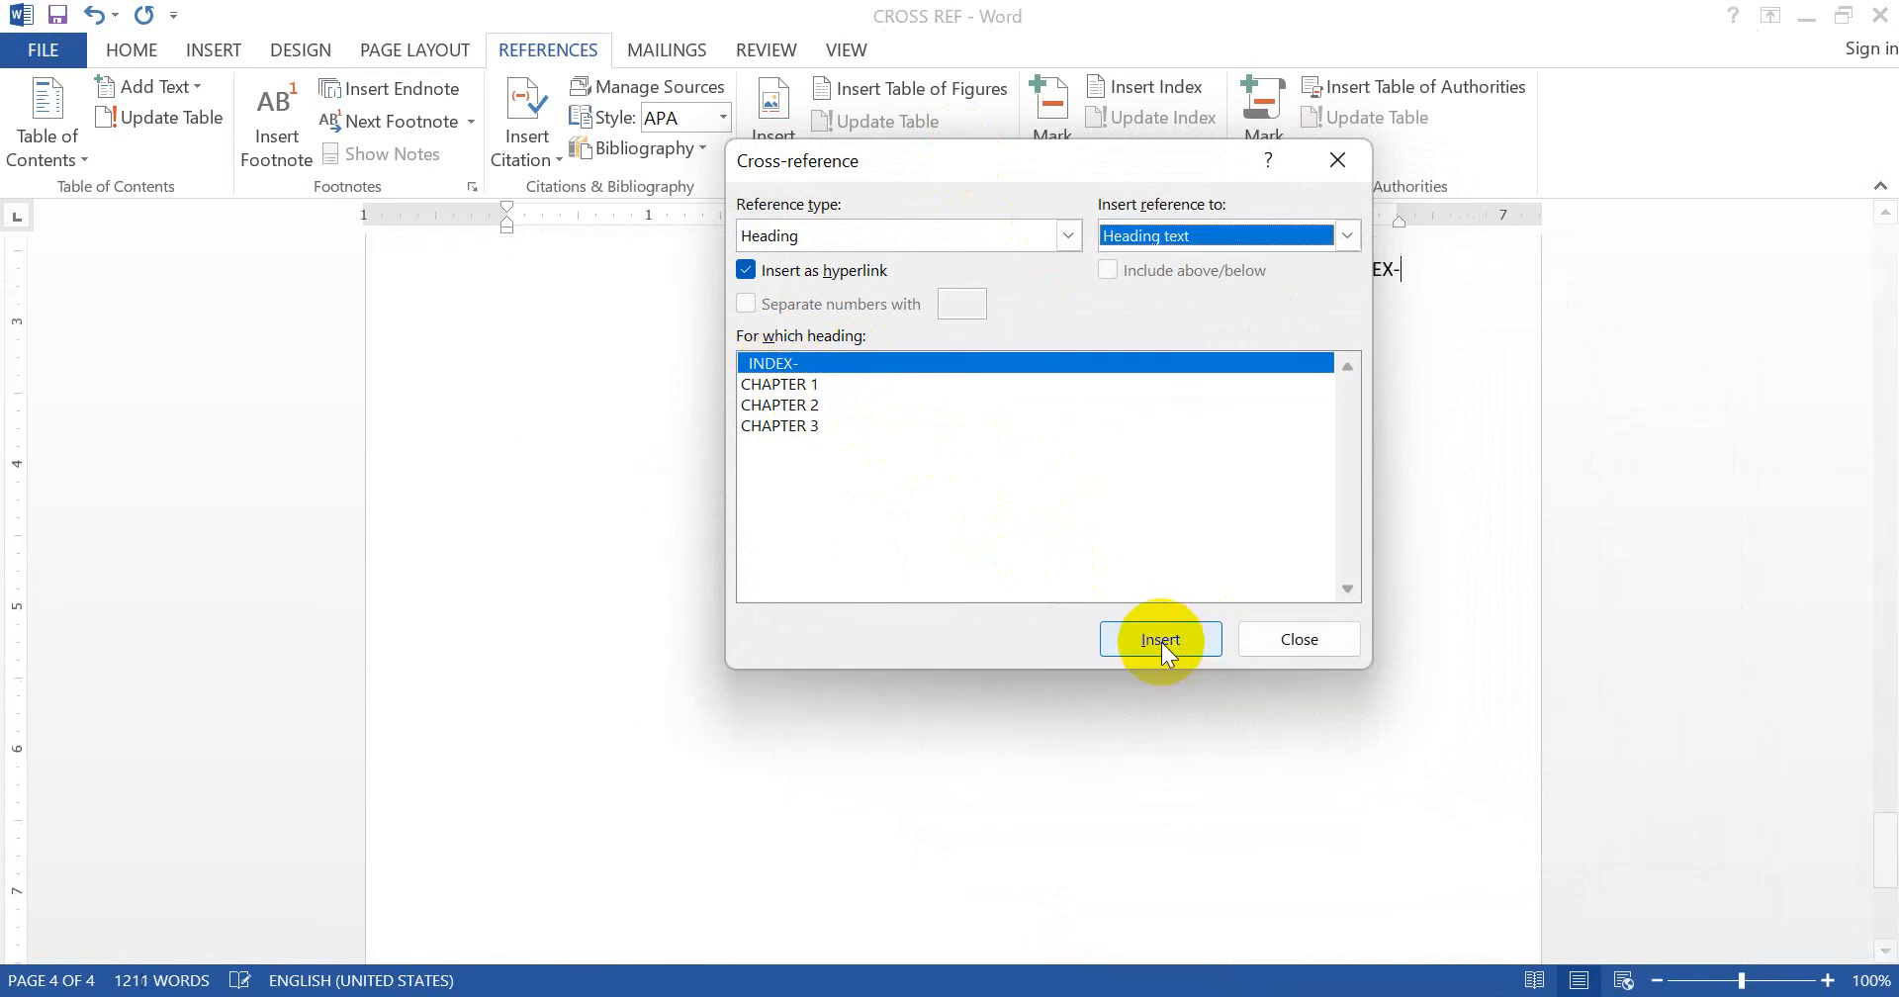
left_click(1289, 637)
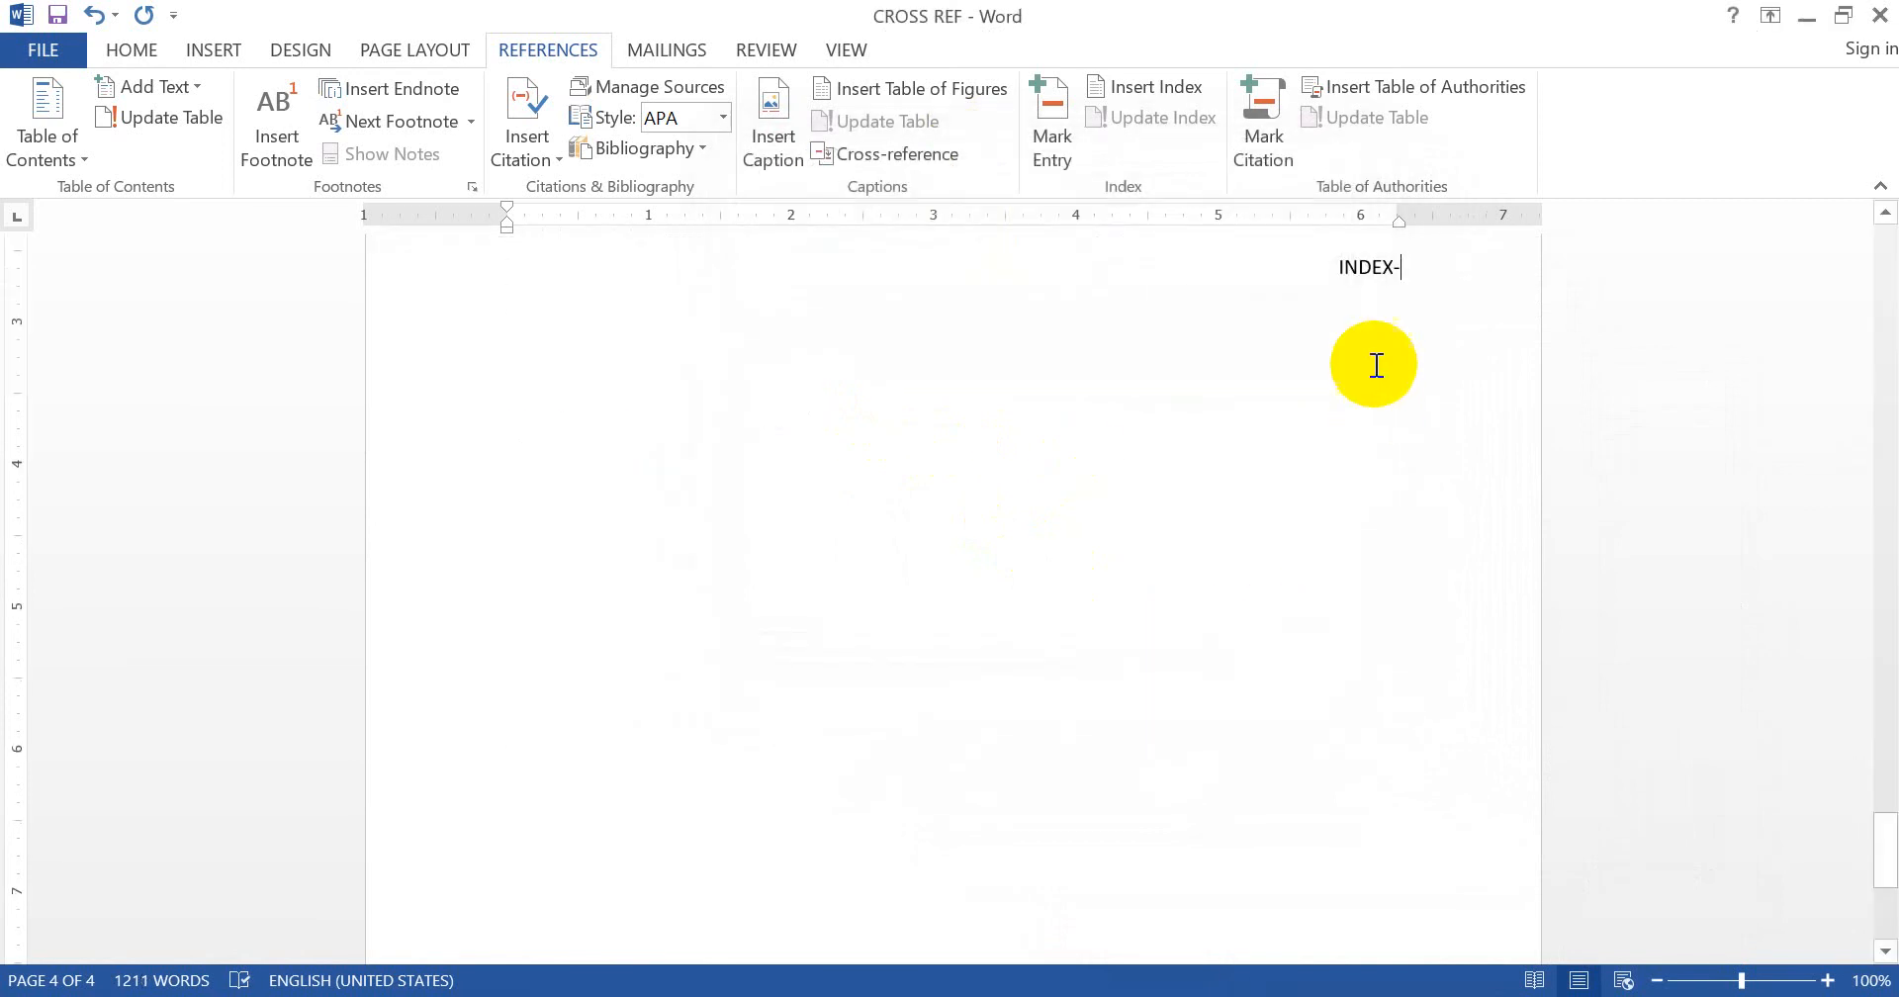
left_click(1373, 269, "ctrl")
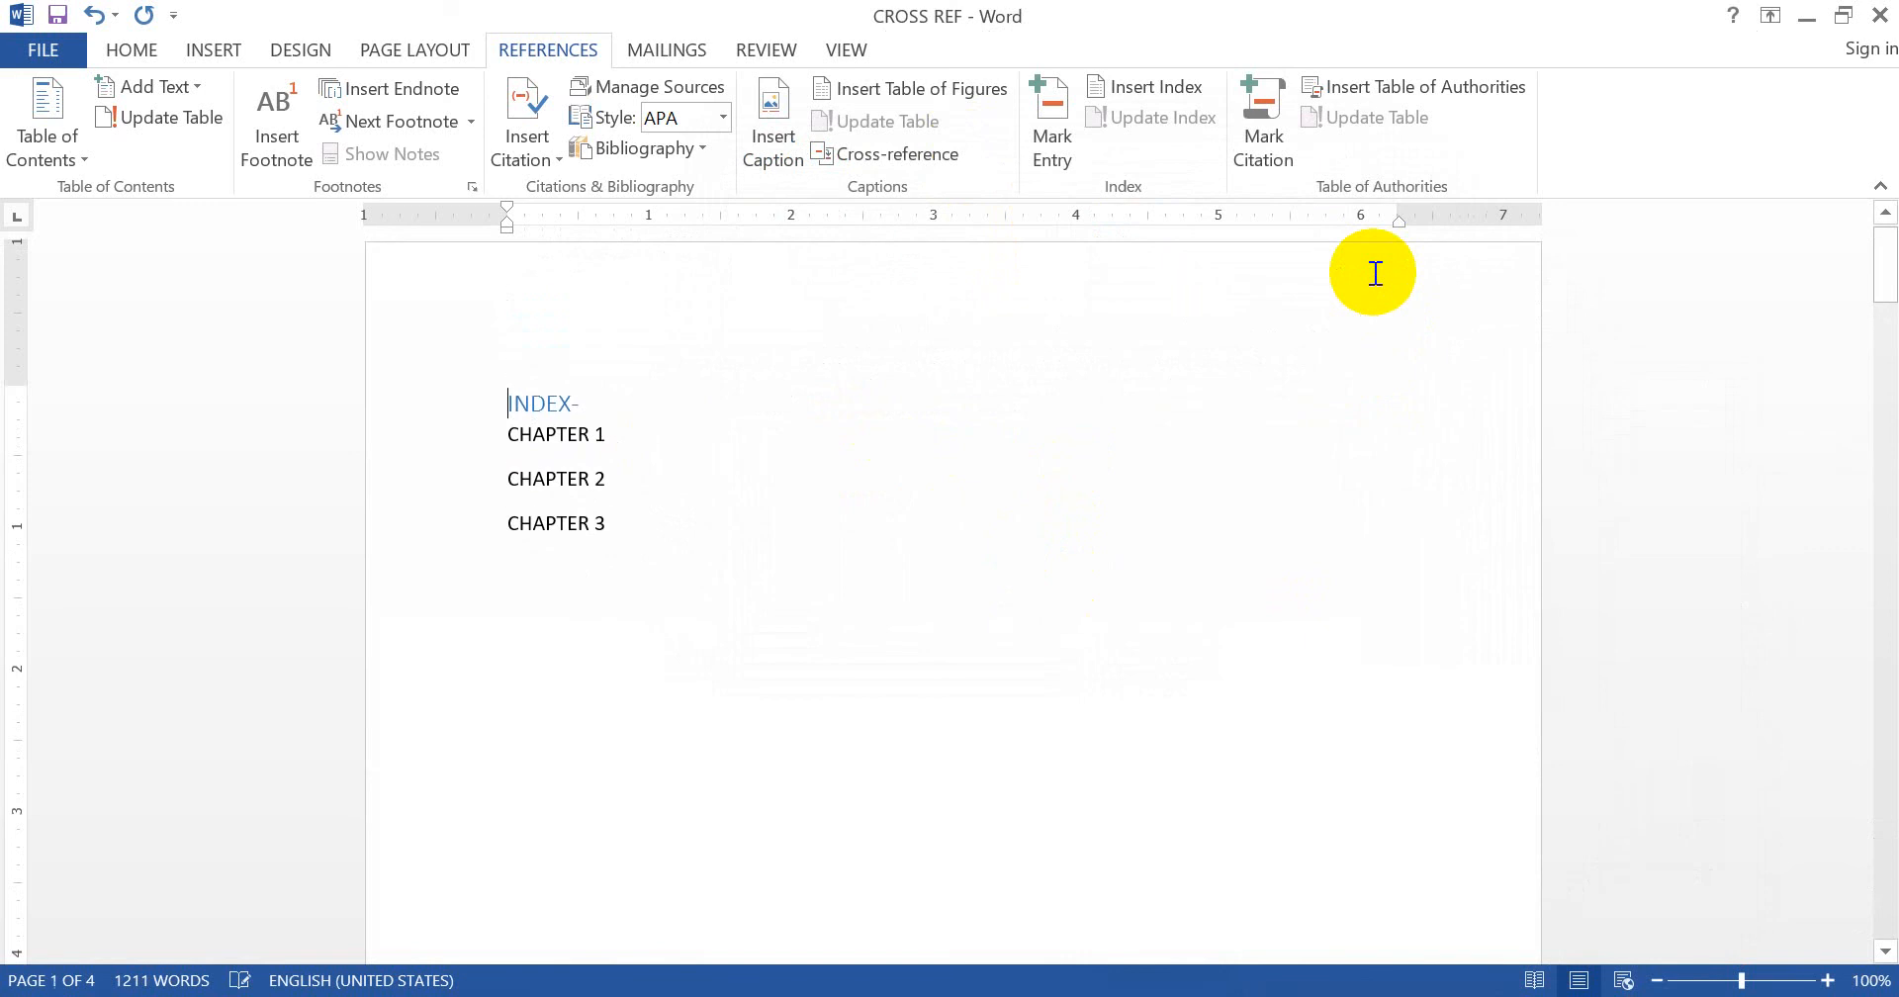
- Follow the CHAPTER 1, 2 and 3 links and each INDEX- back-link to confirm they jump correctly
left_click(566, 436, "ctrl")
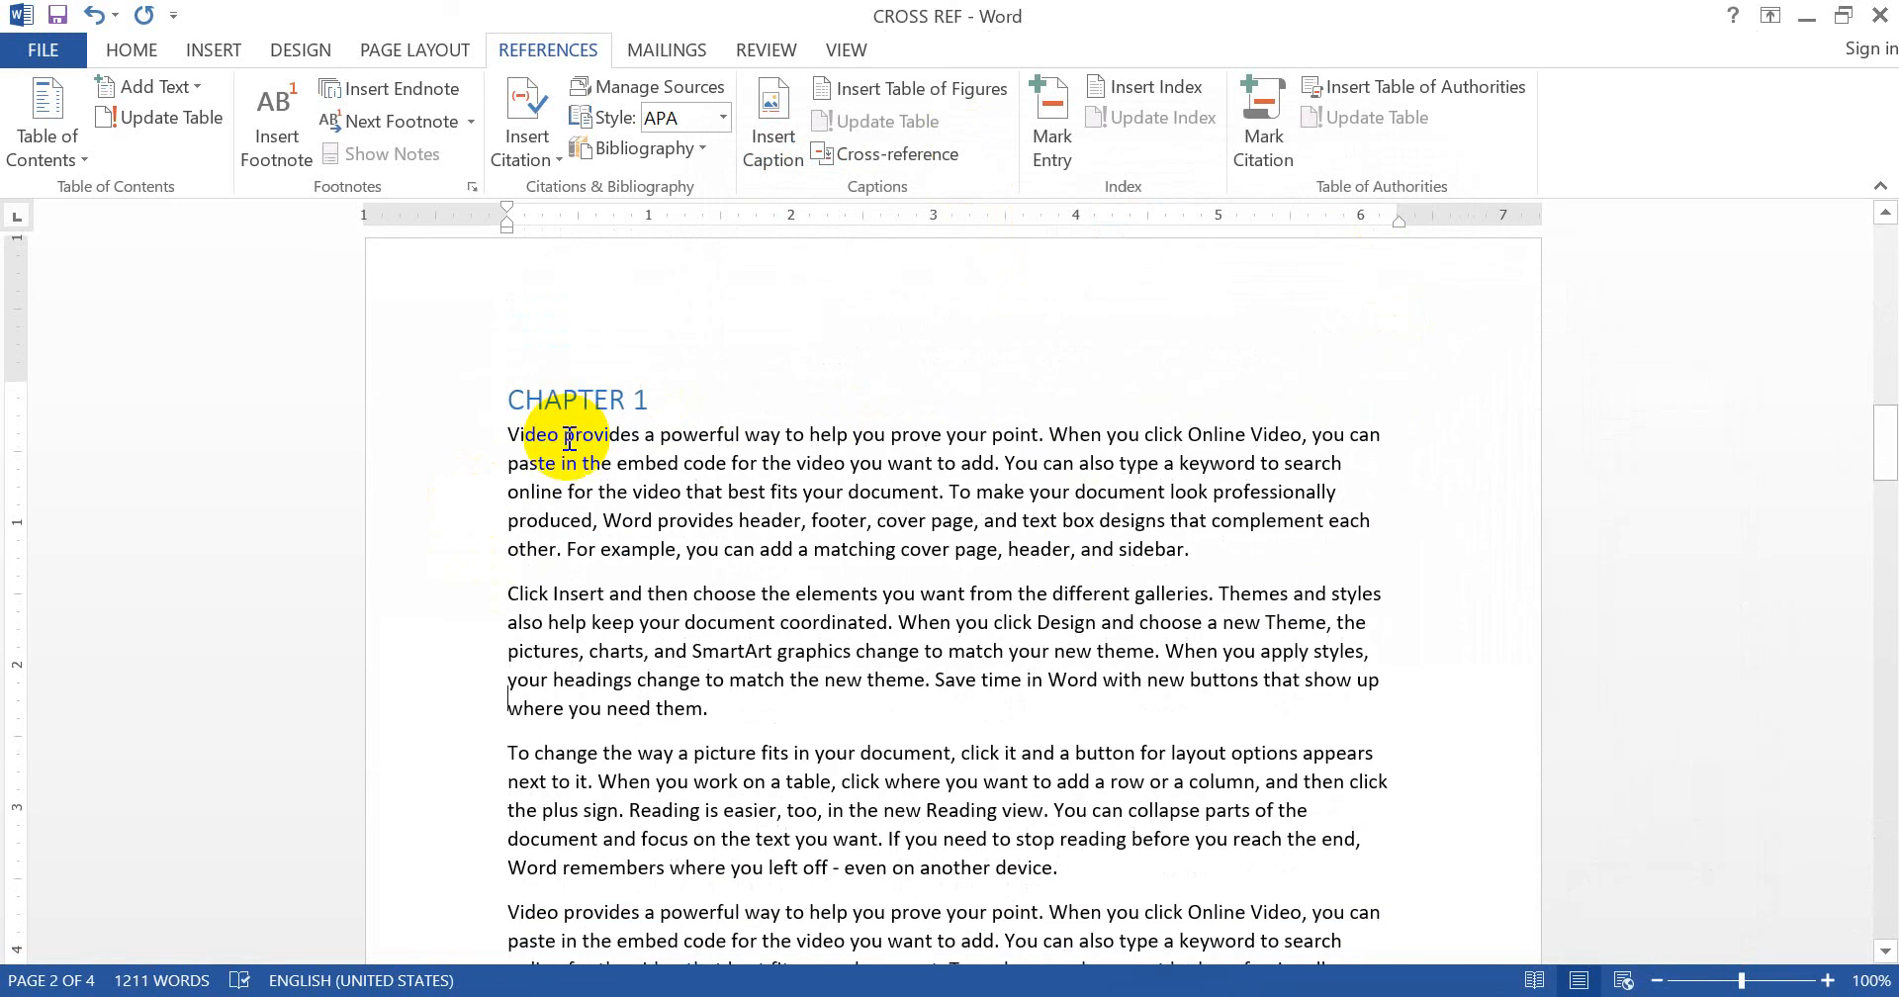
scroll(554, 443, "down", 9)
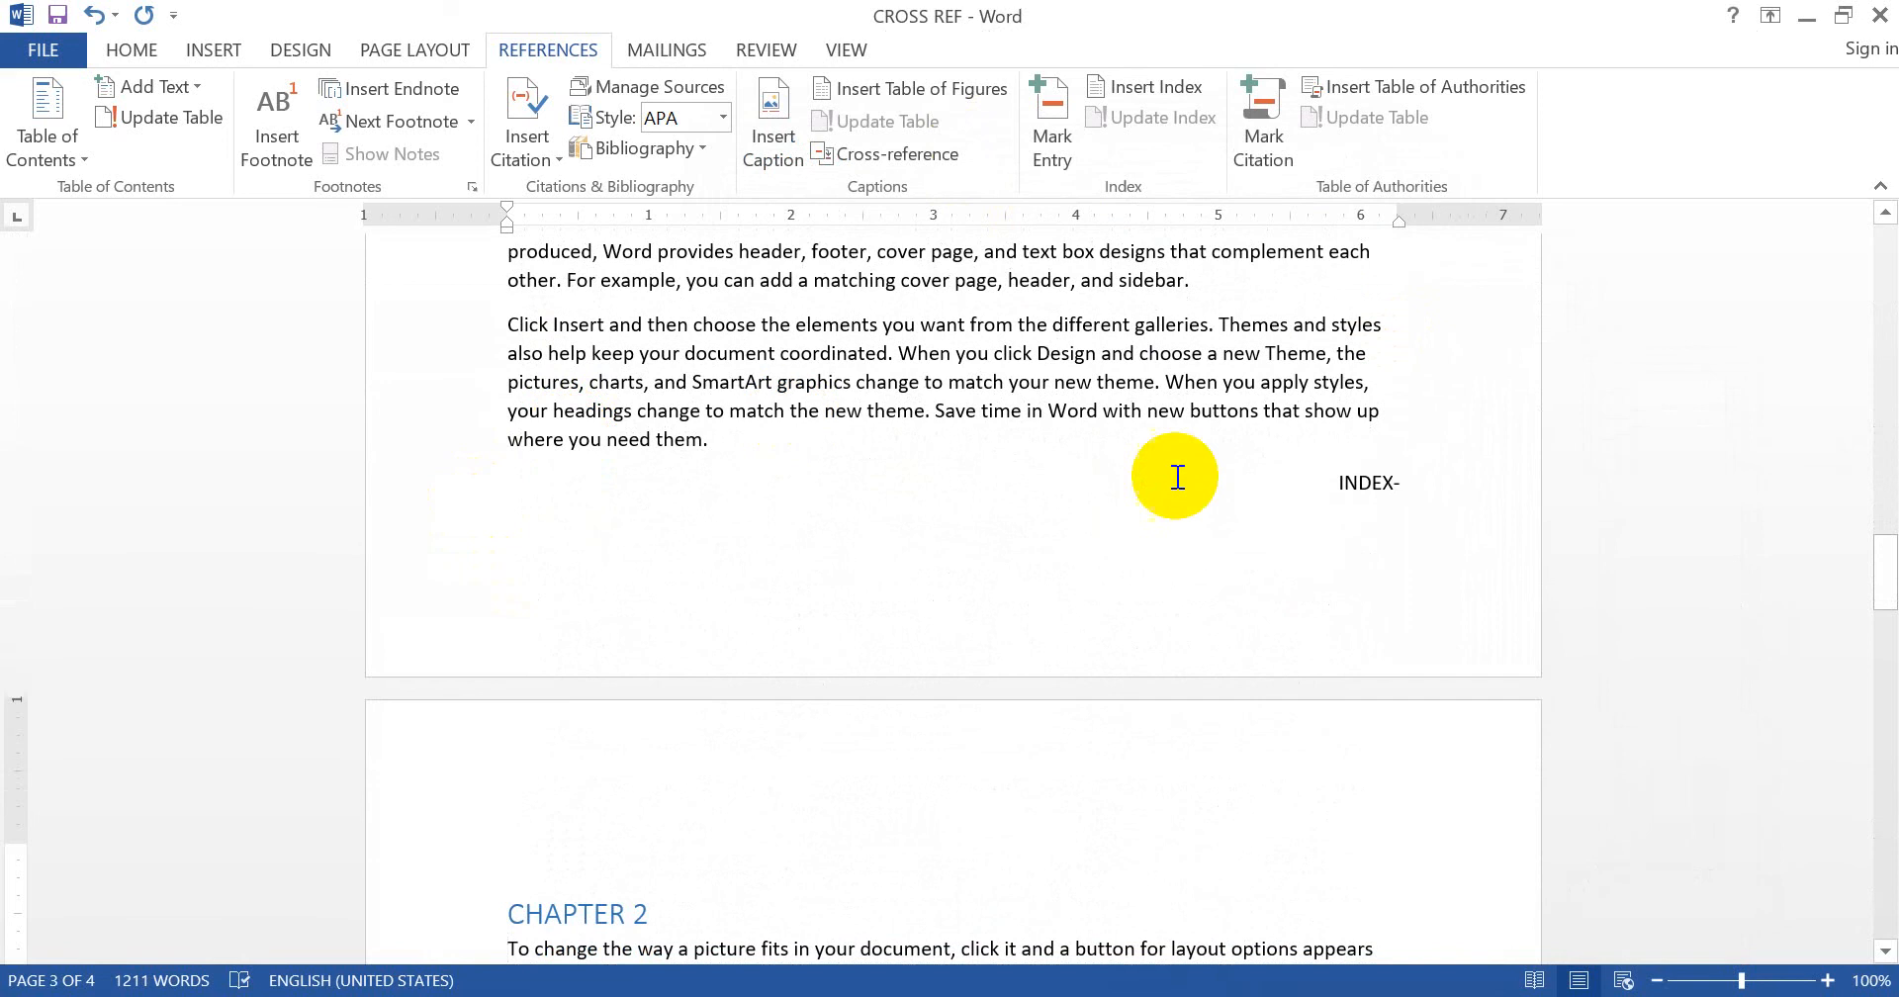
left_click(1369, 482, "ctrl")
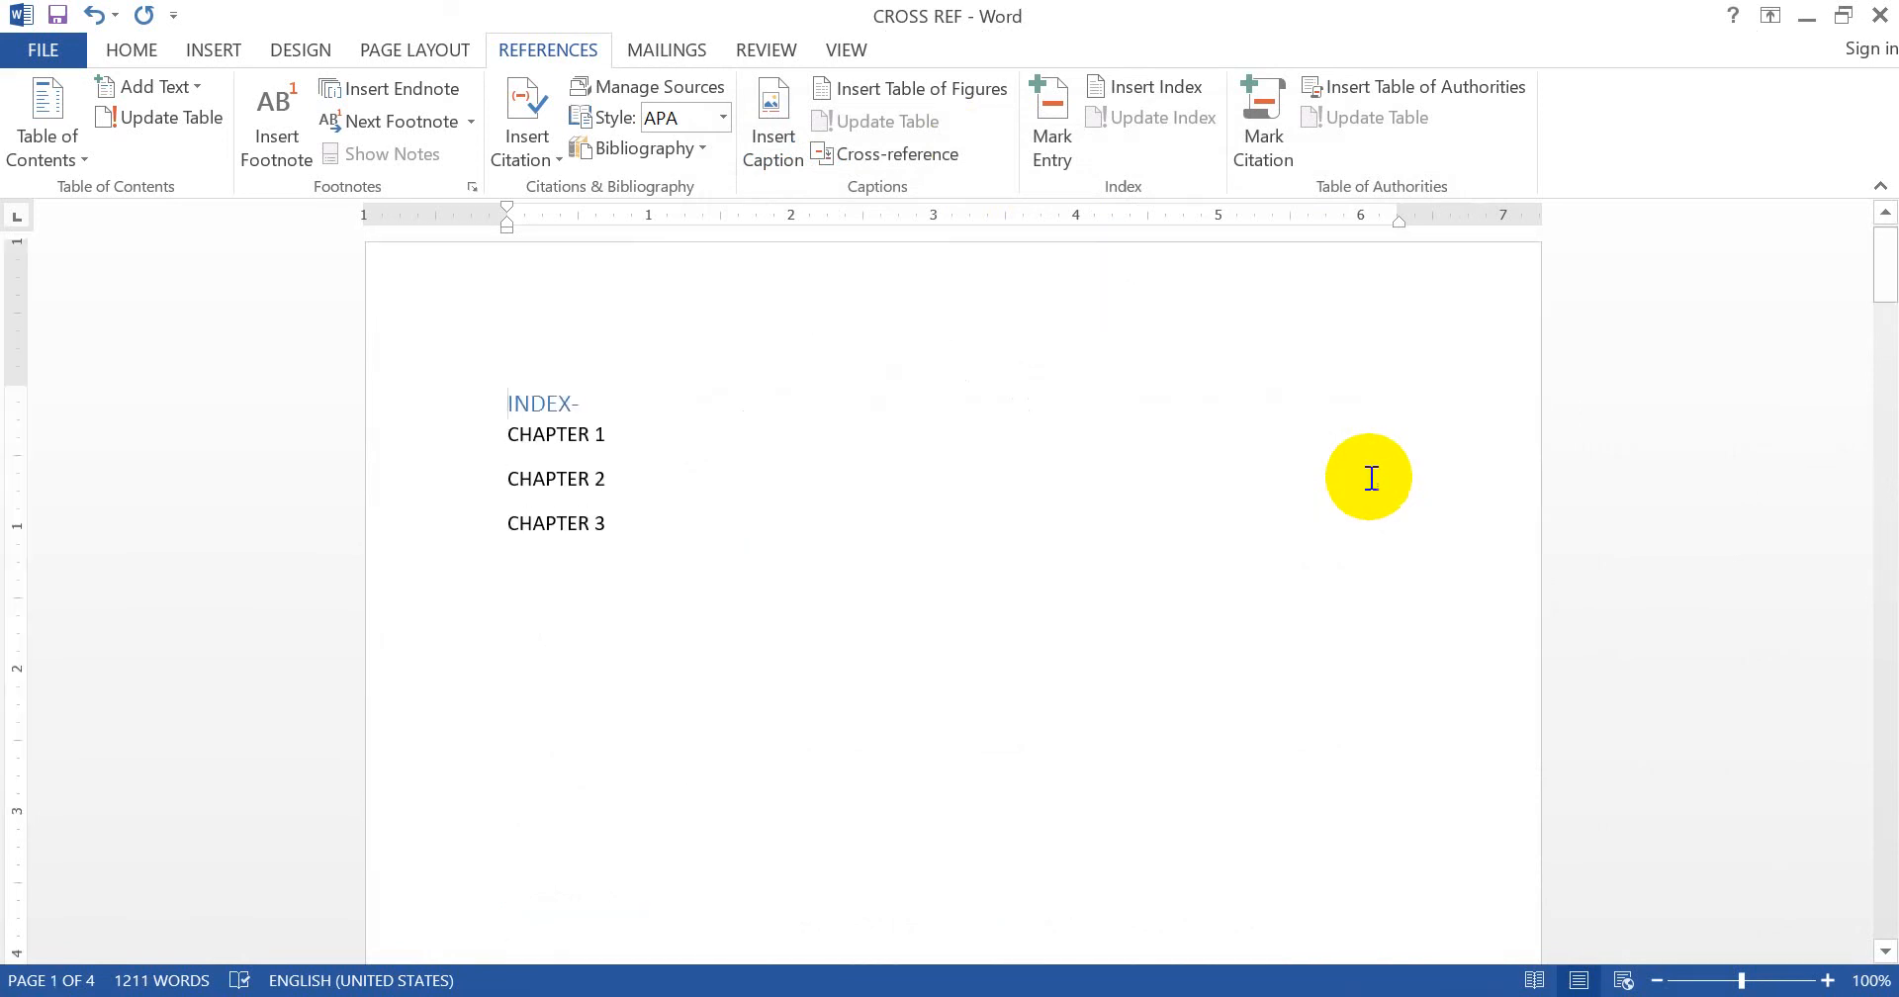
left_click(579, 479, "ctrl")
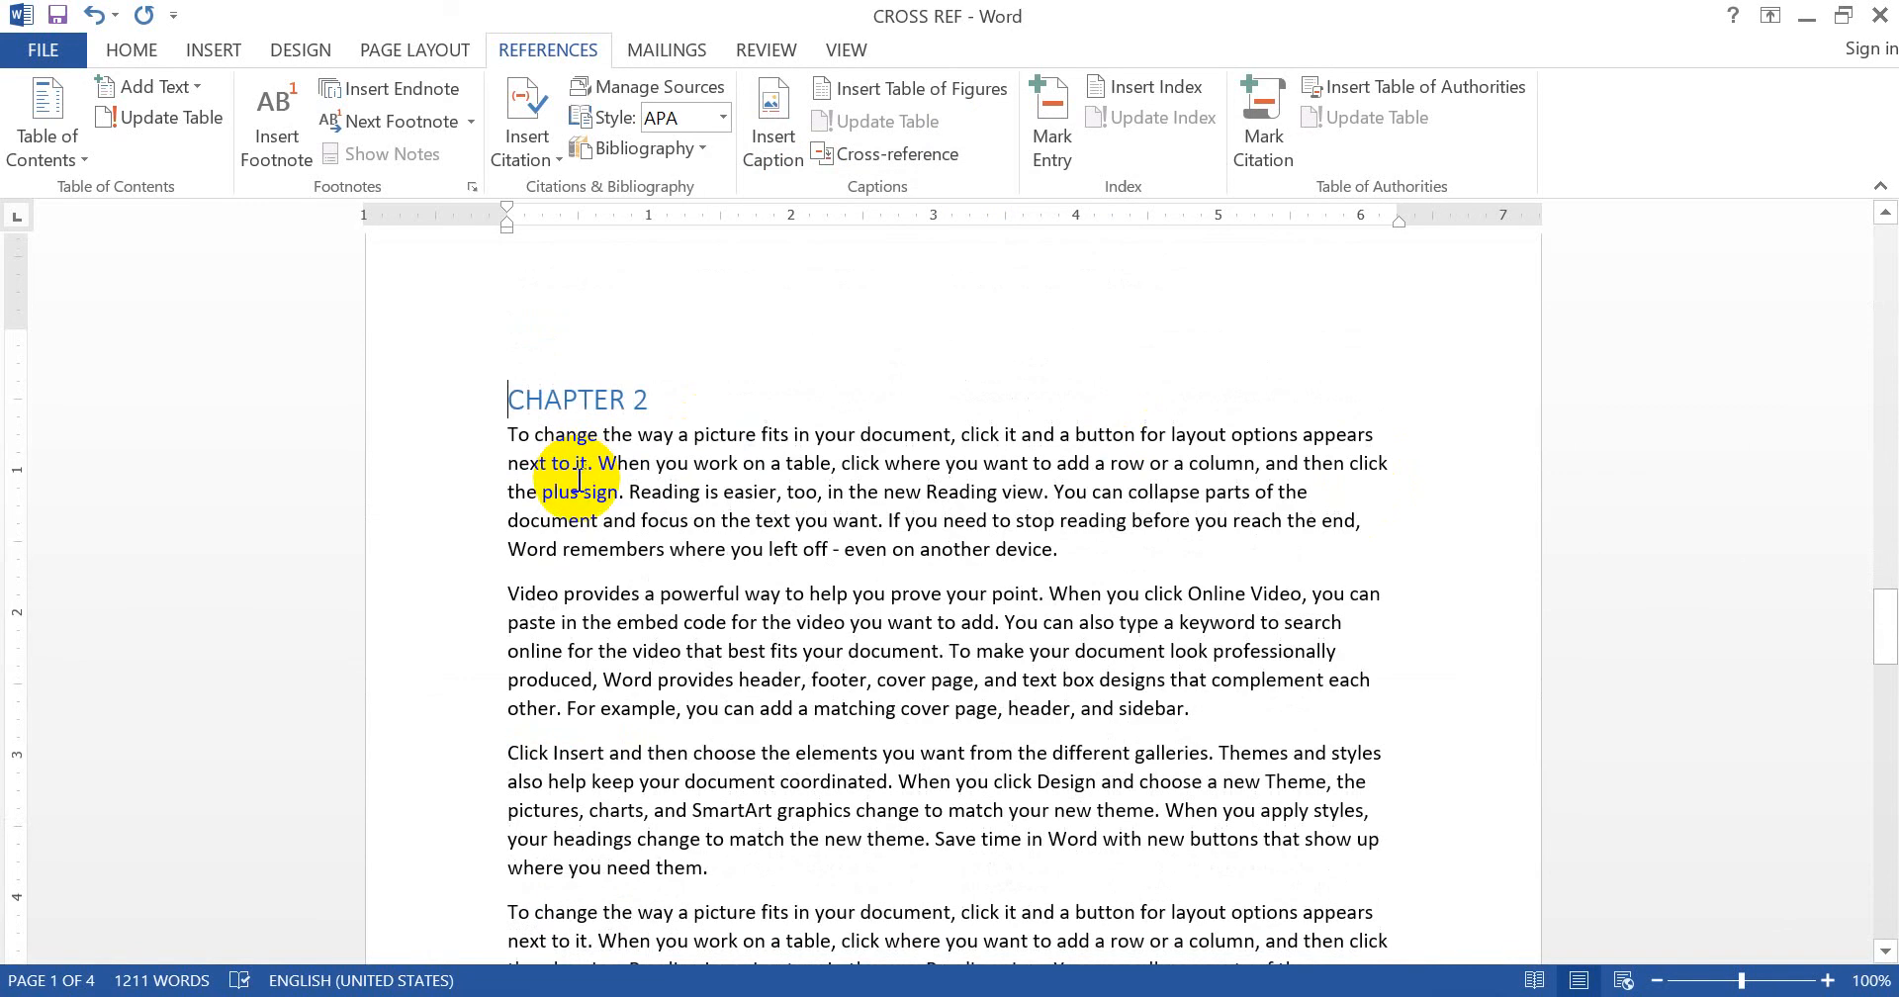
scroll(579, 480, "down", 10)
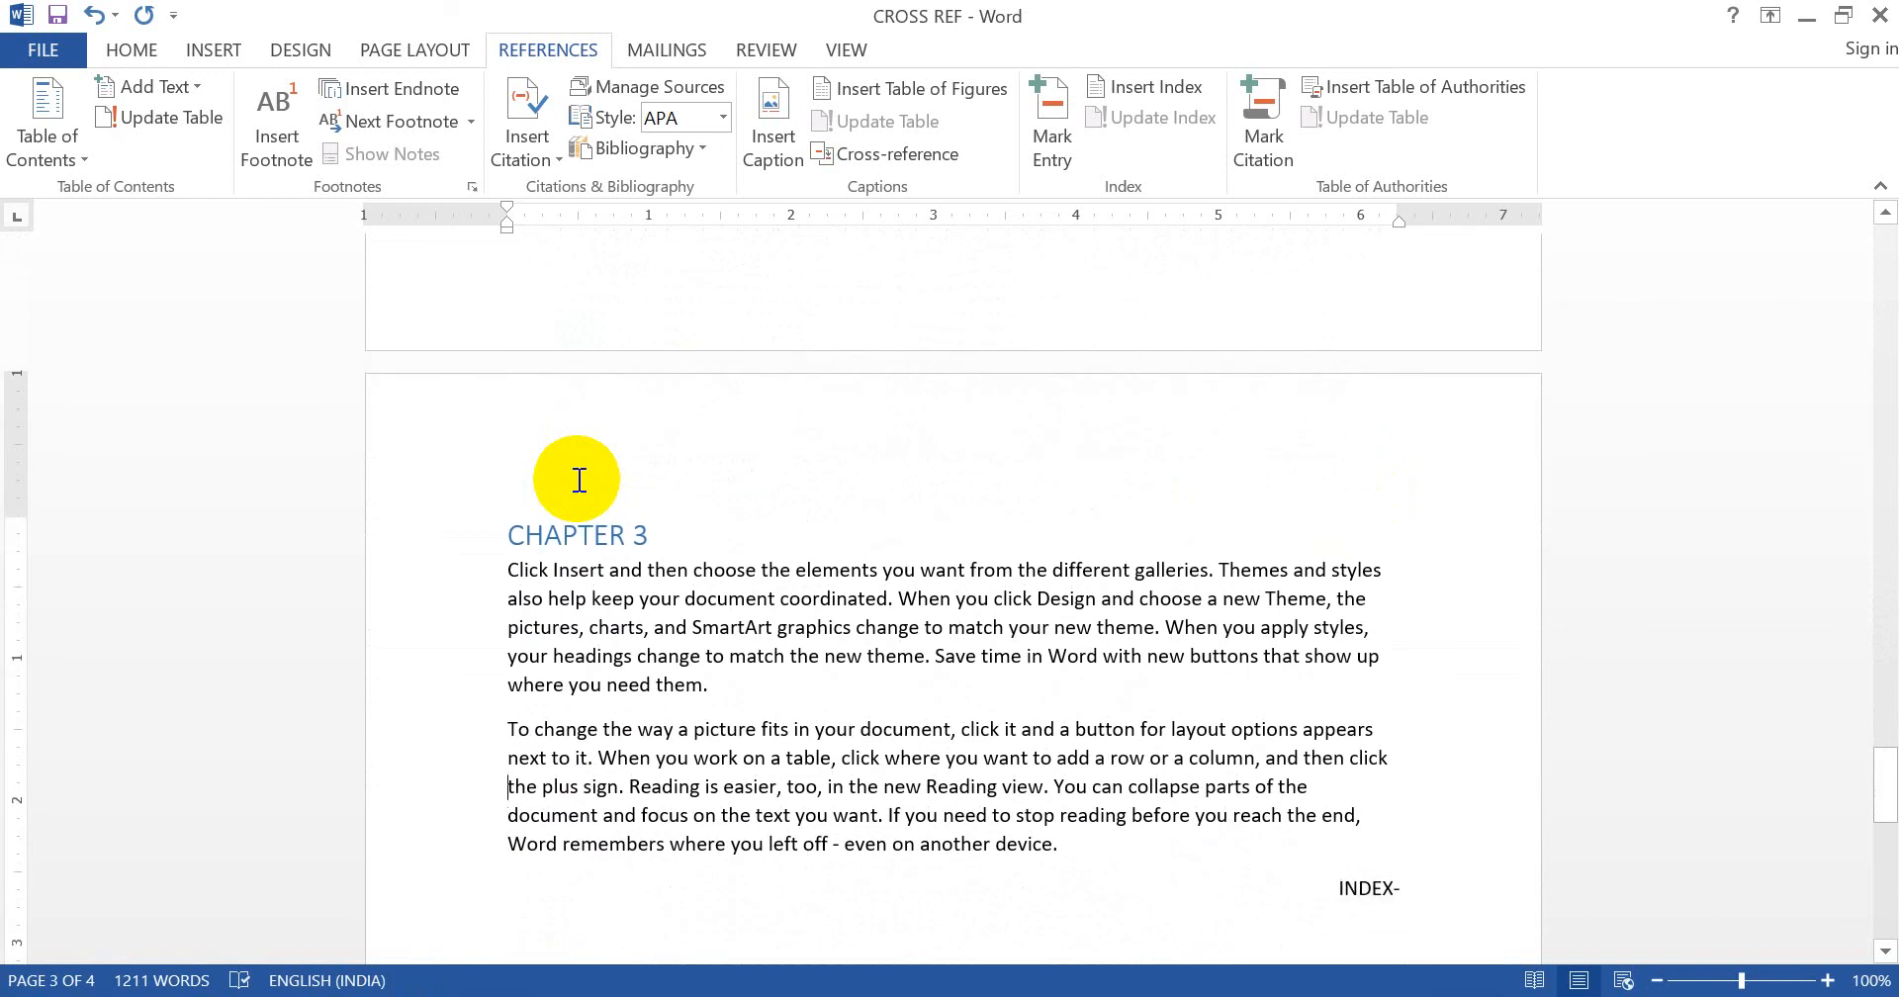
scroll(579, 480, "down", 10)
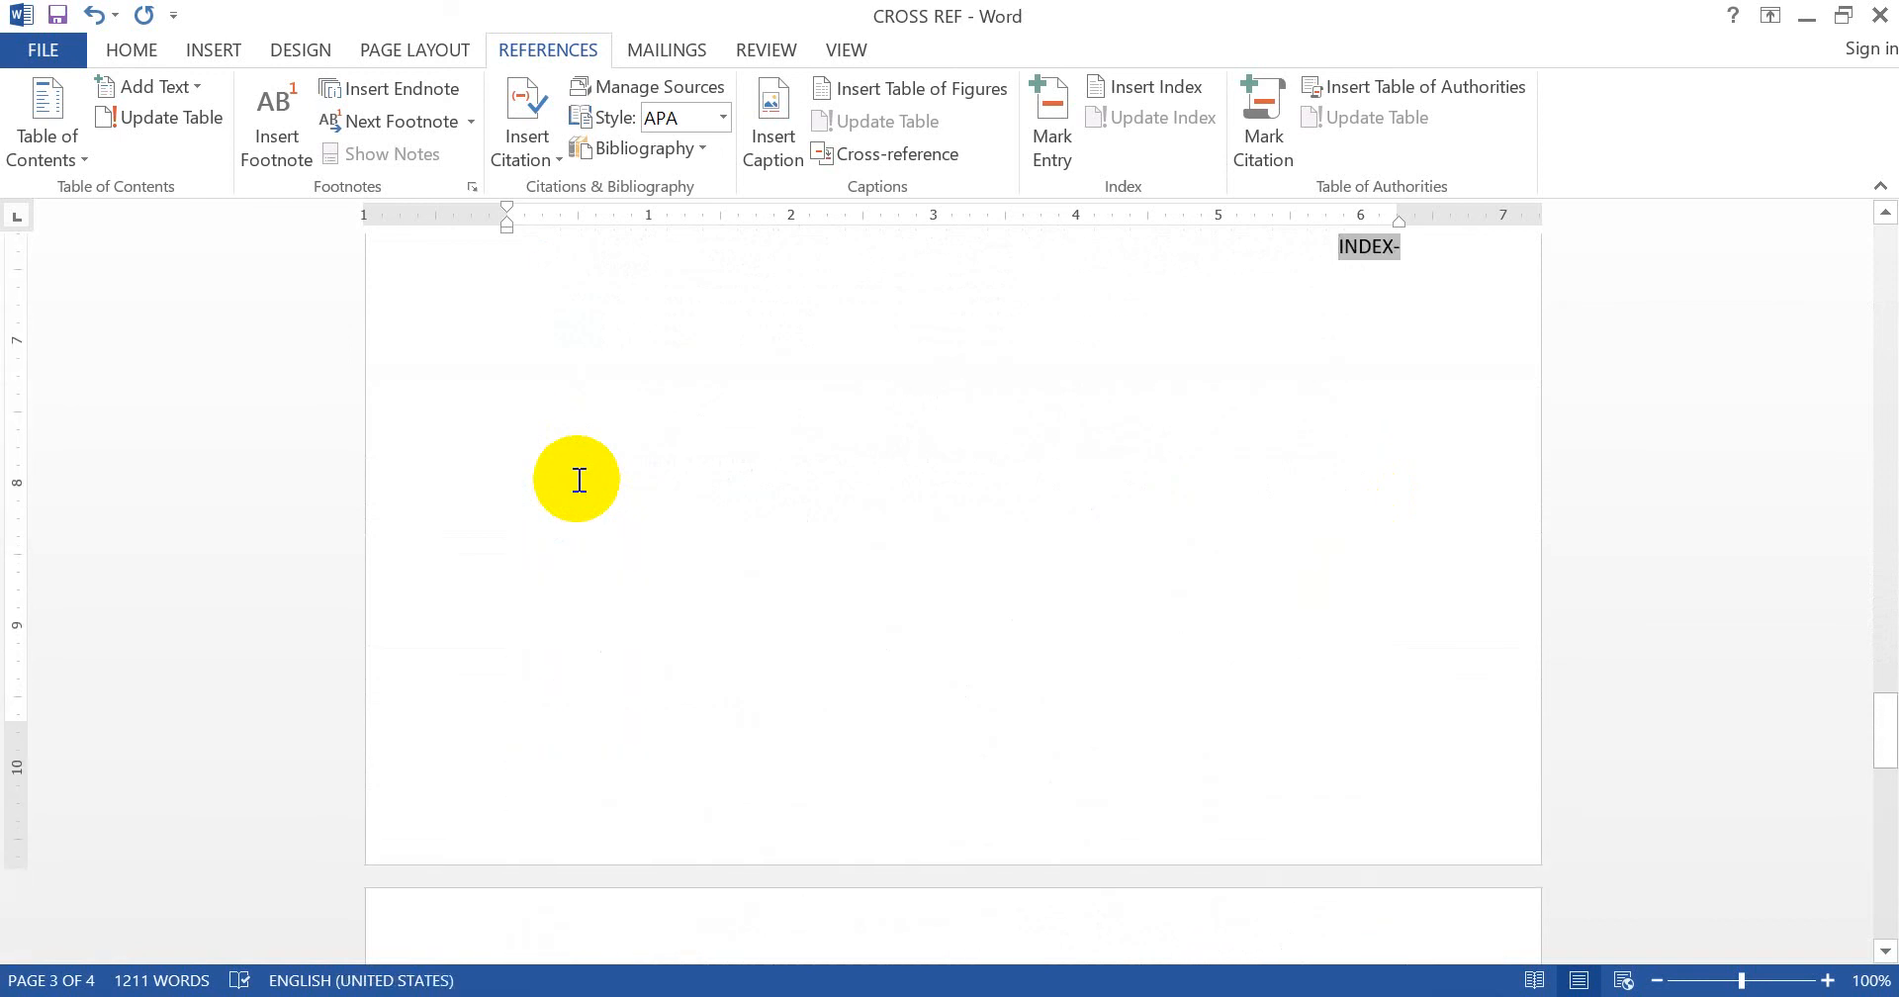
left_click(1380, 252, "ctrl")
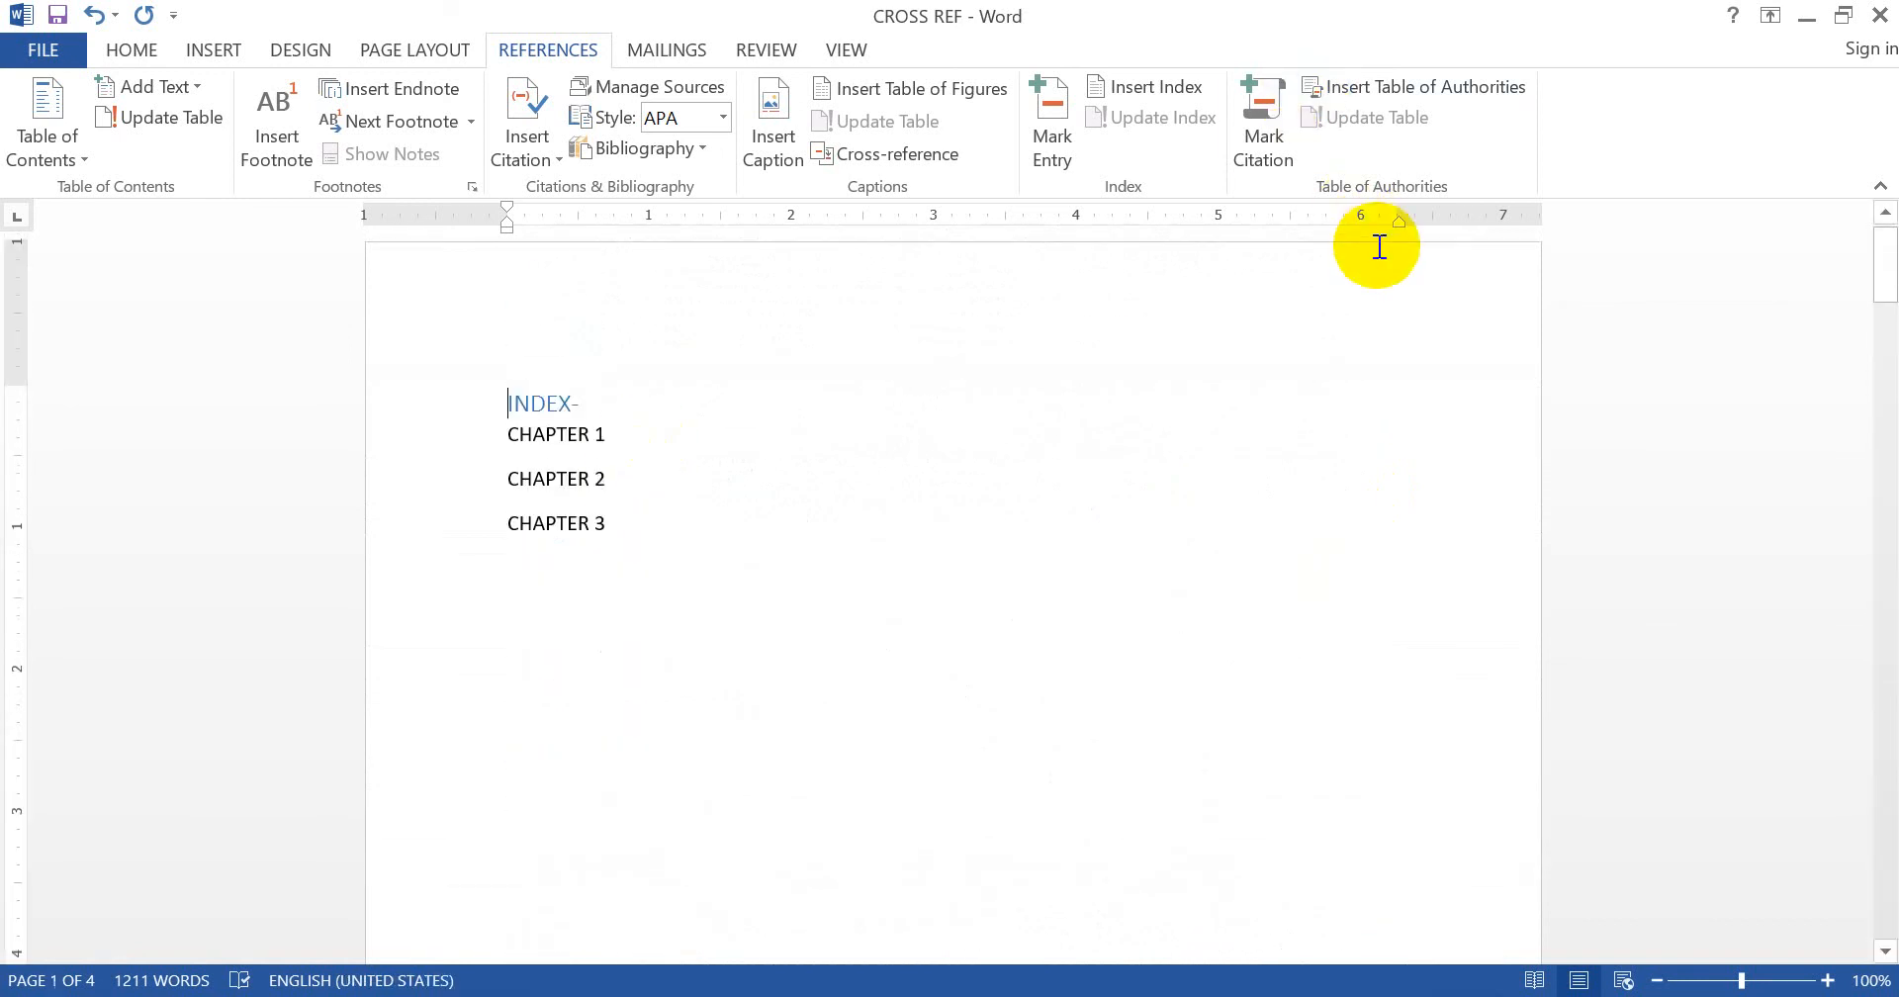
left_click(587, 524, "ctrl")
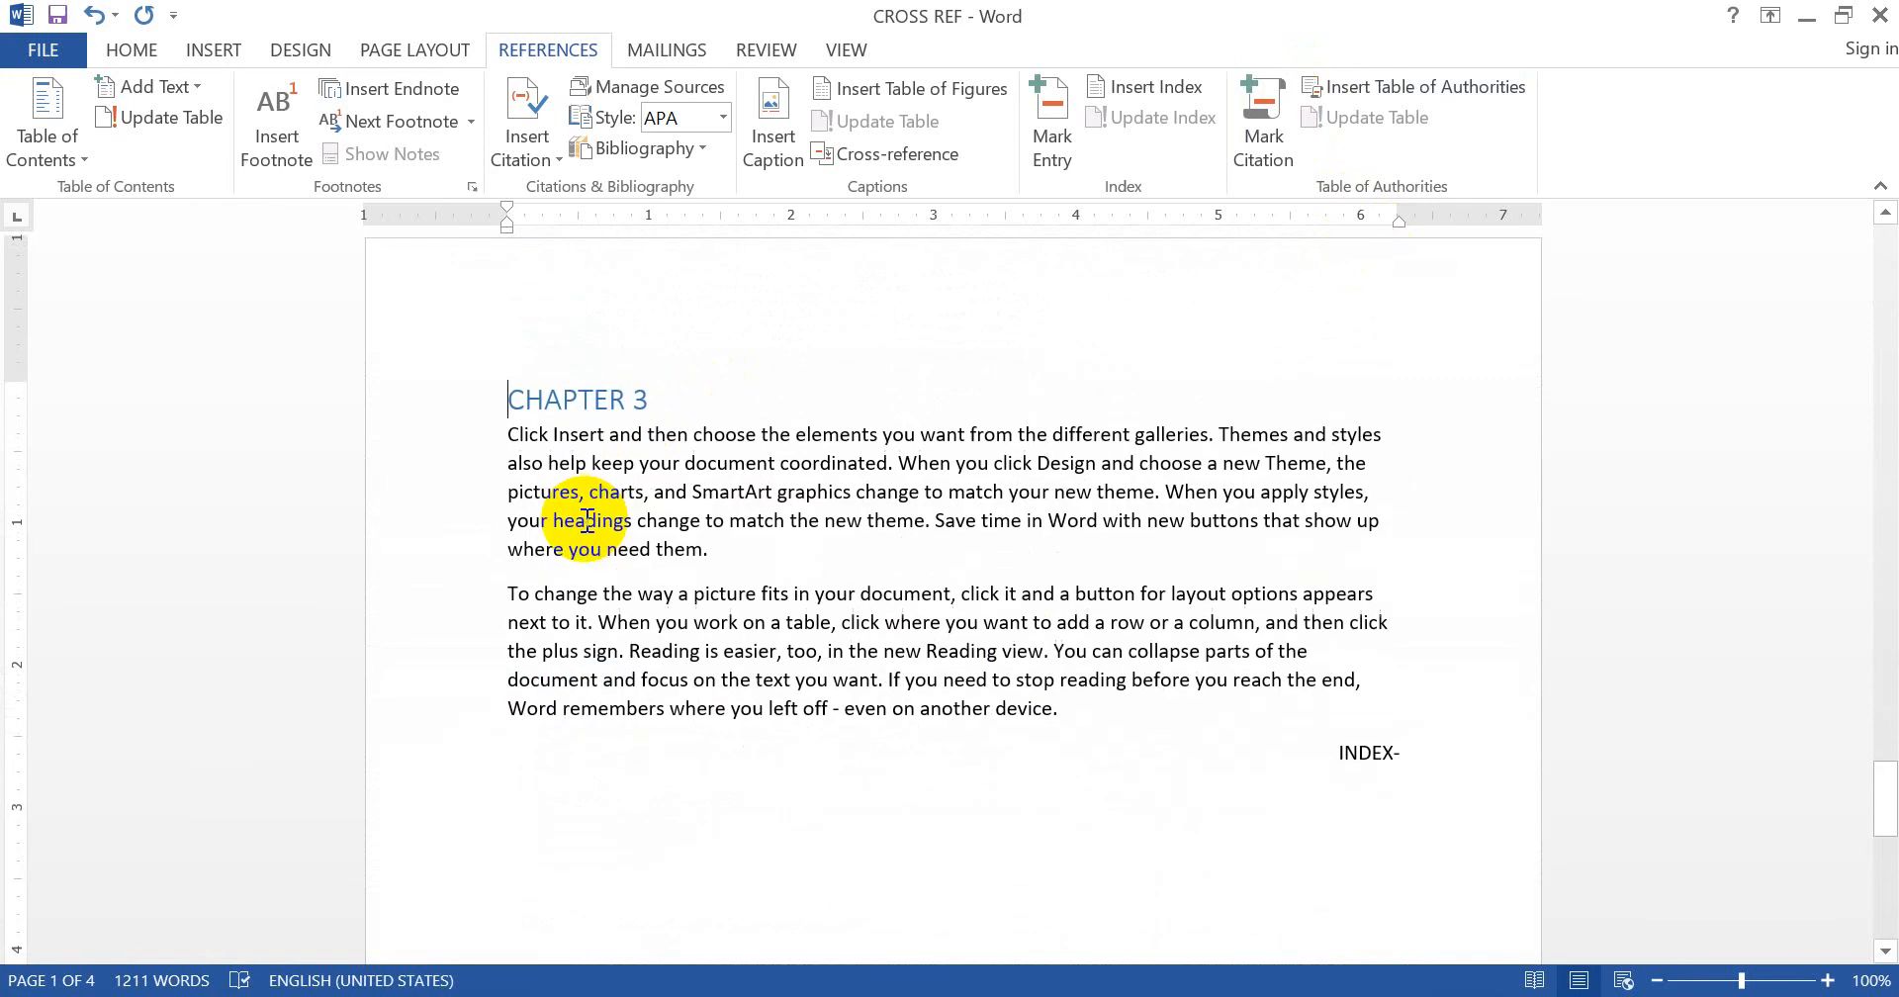
left_click(1370, 756, "ctrl")
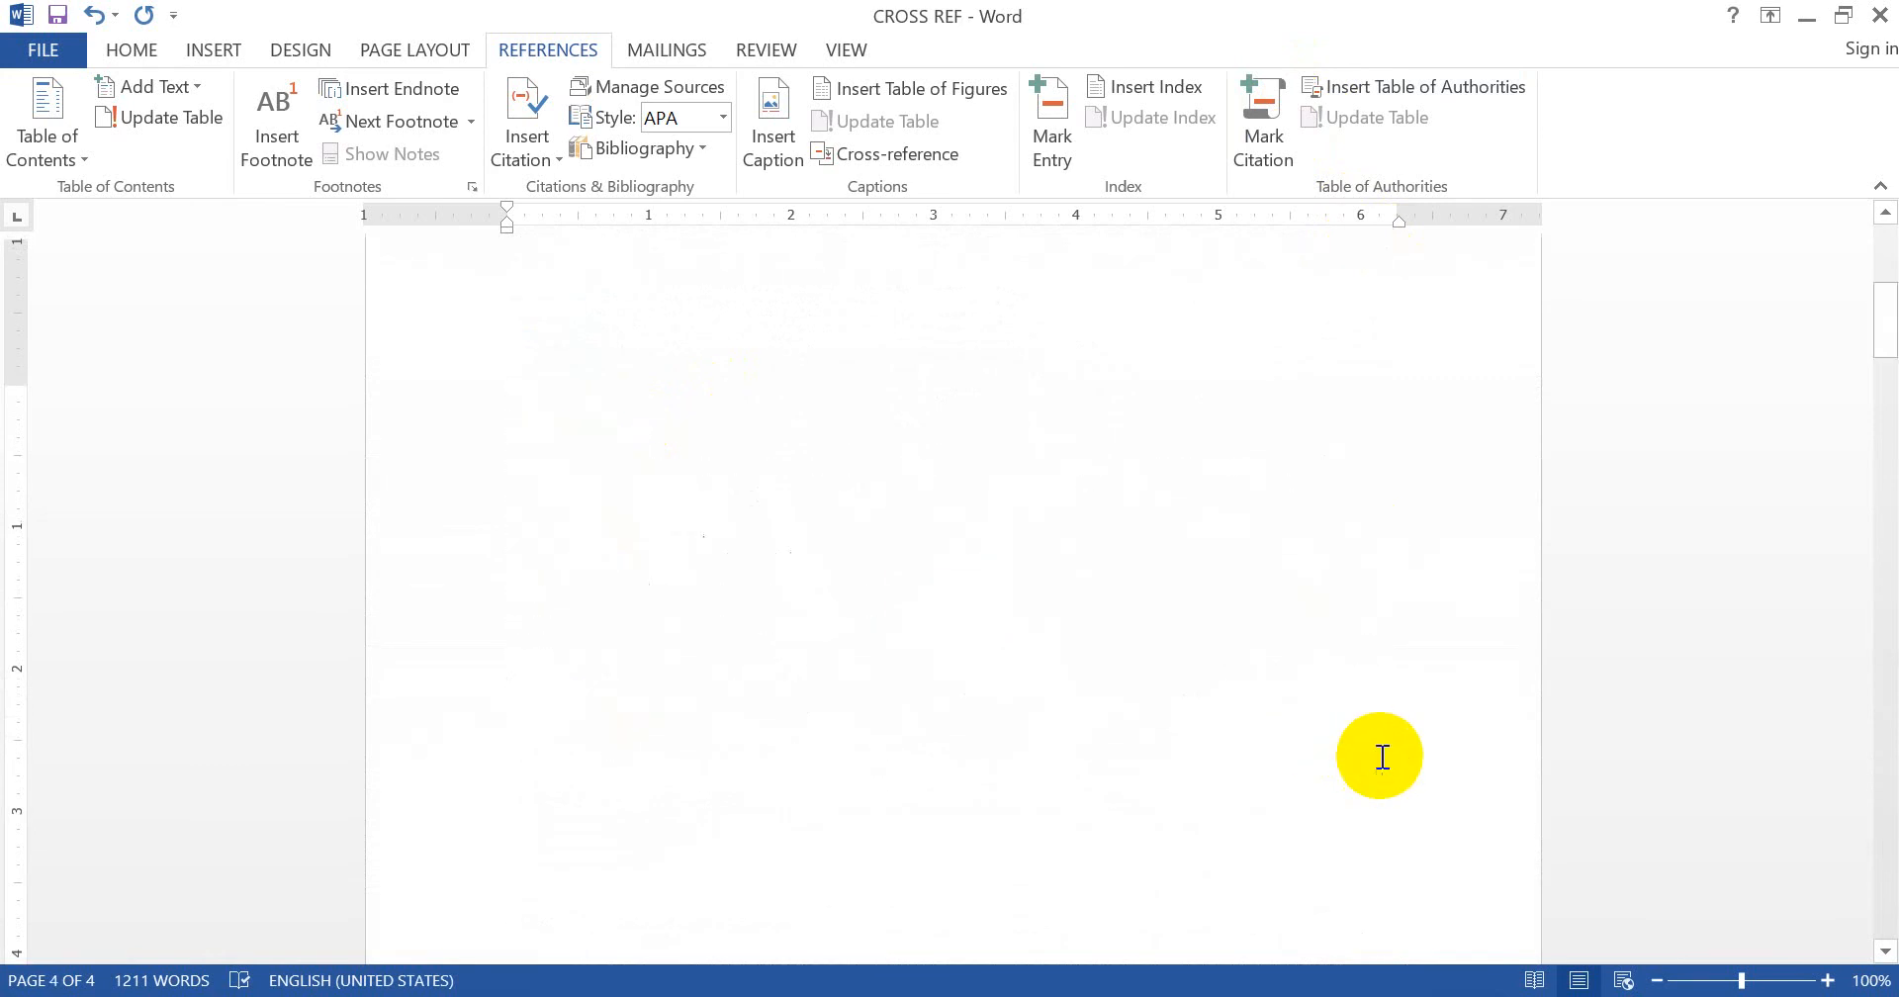